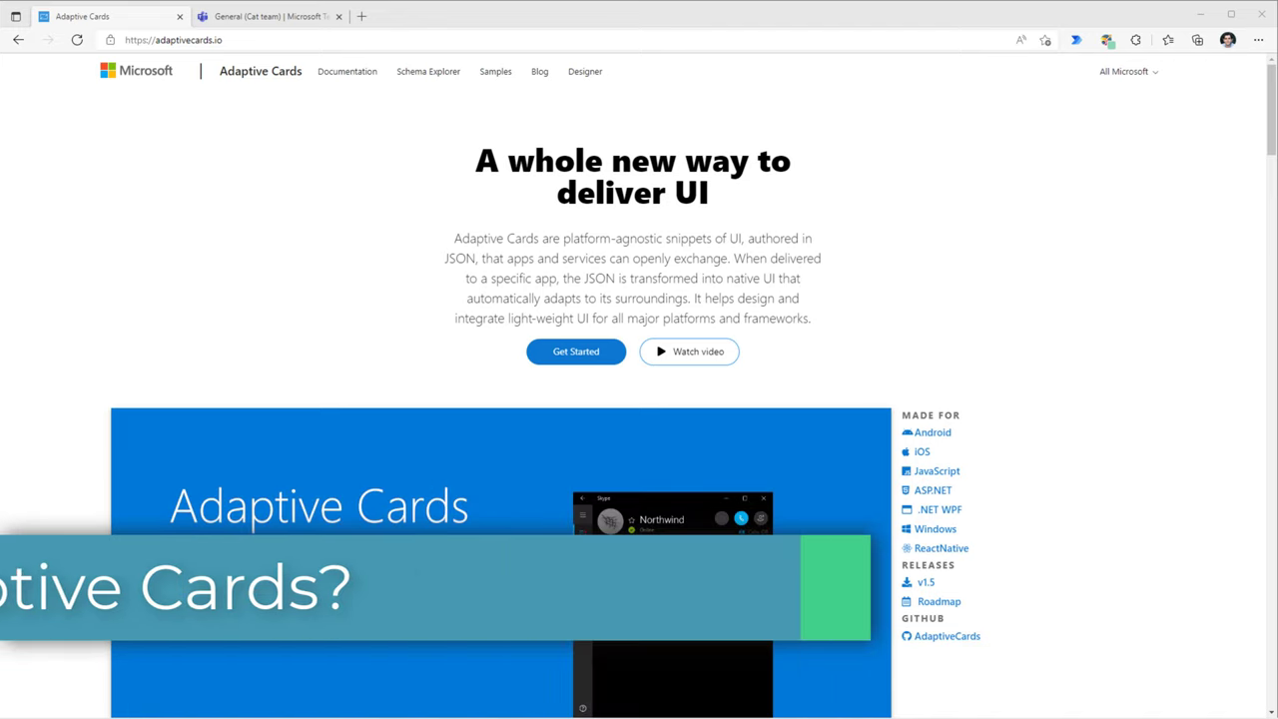
Browse the Adaptive Cards site and open the Weather compact sample in the card Designer.
scroll(403, 315, down, 1)
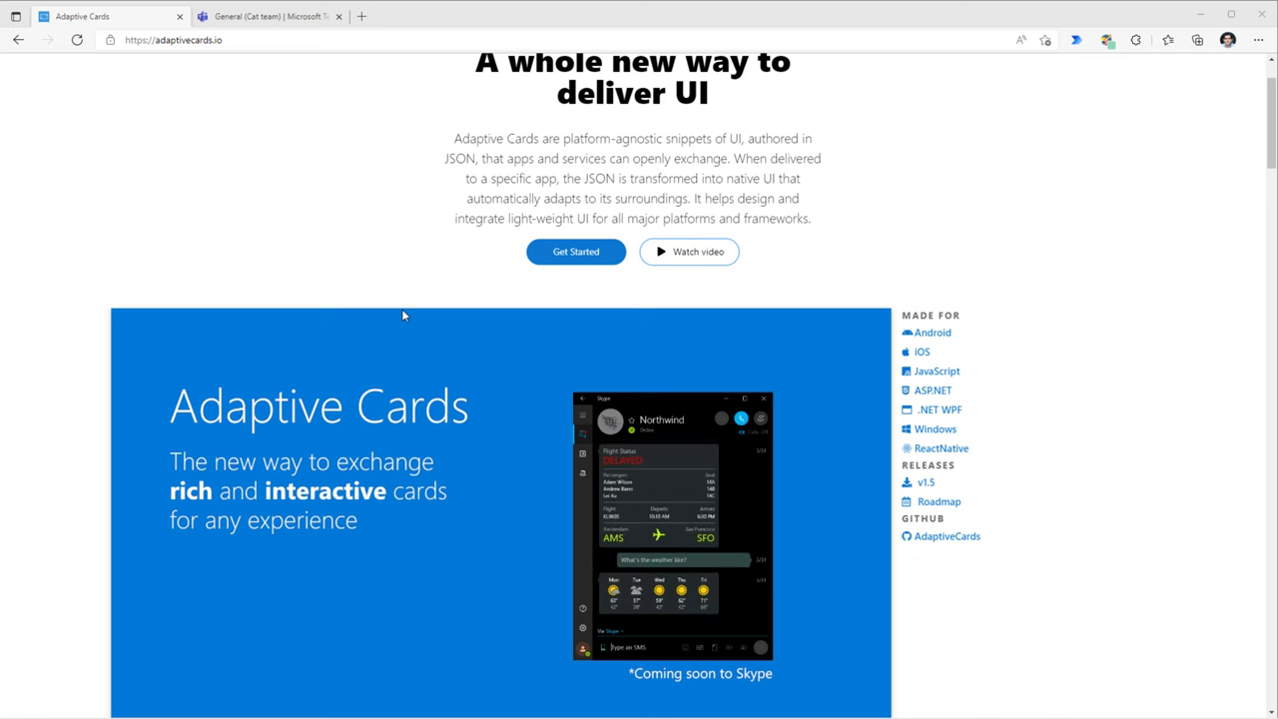
scroll(403, 315, down, 1)
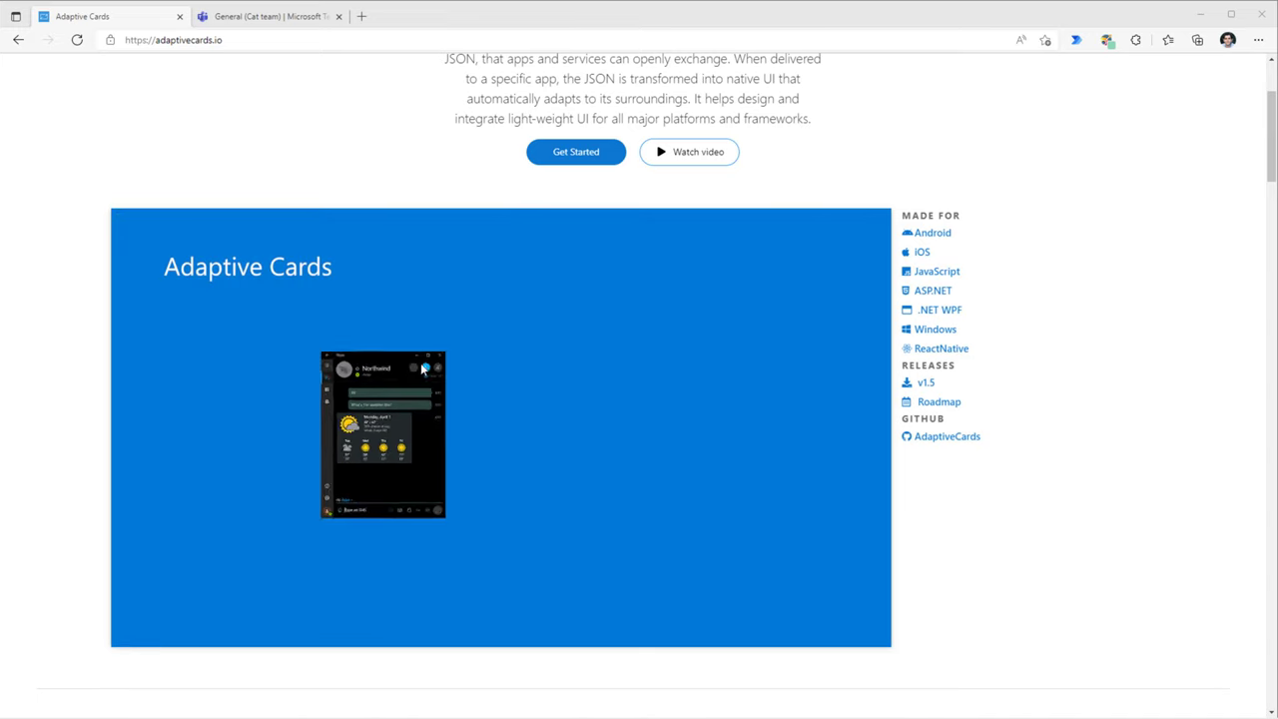
scroll(420, 369, down, 4)
scroll(420, 369, down, 5)
scroll(523, 271, up, 15)
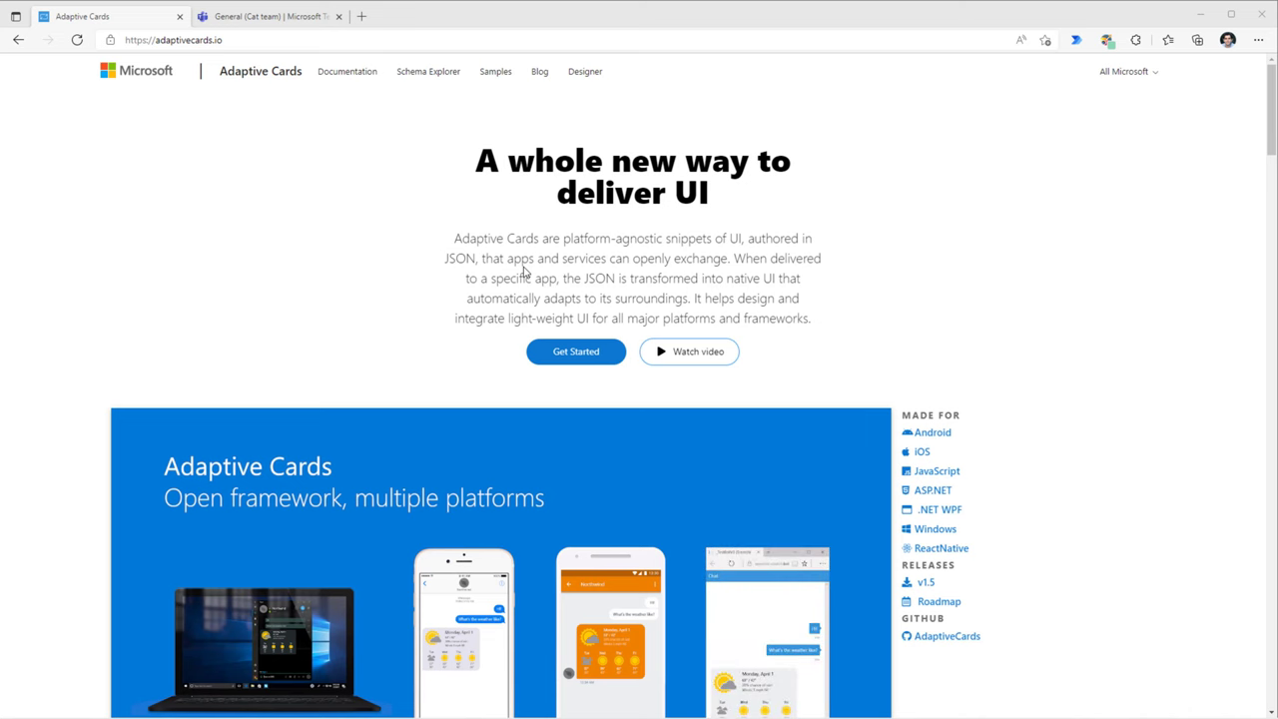
click(492, 78)
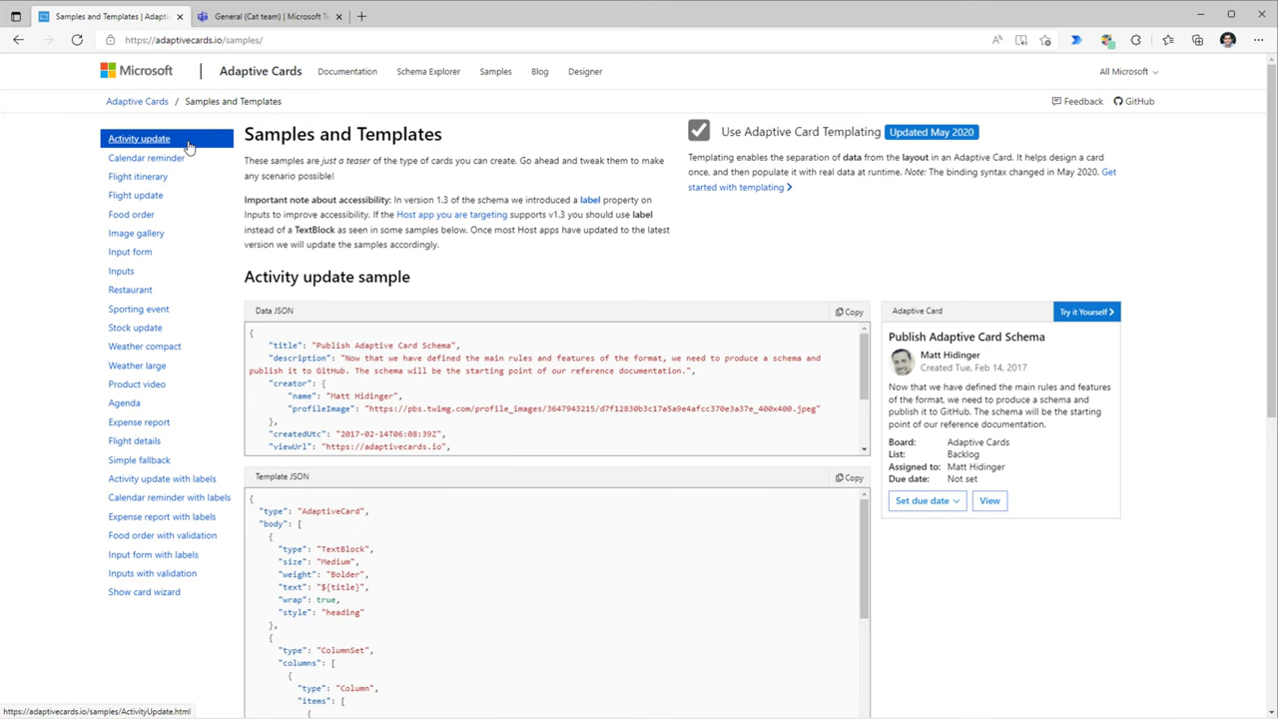
click(190, 359)
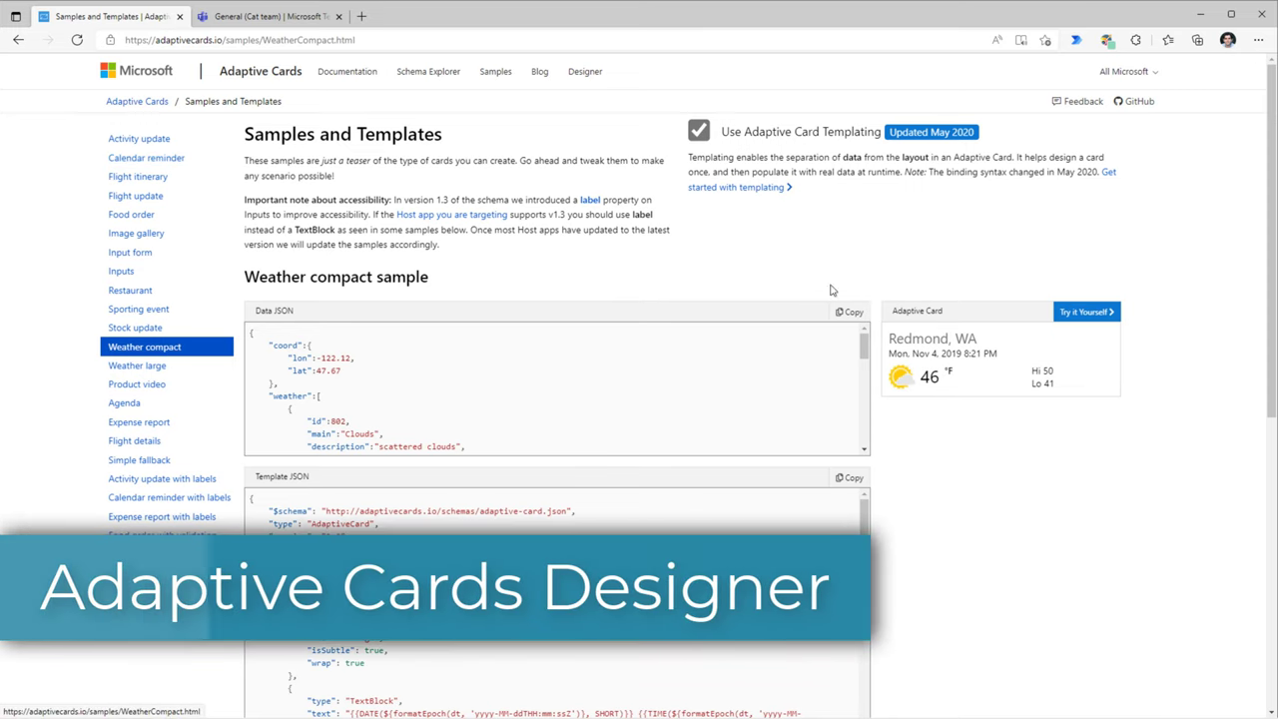
click(1083, 313)
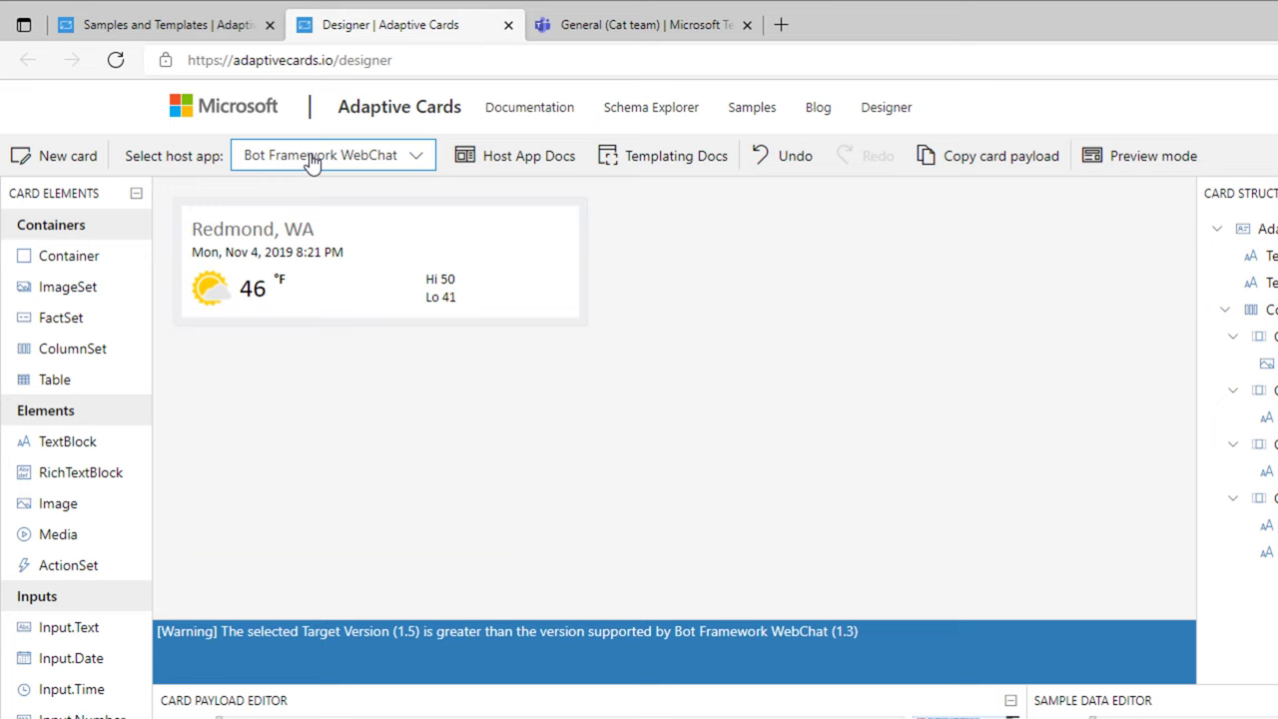
Preview the weather card in the light and dark Microsoft Teams themes and keep Microsoft Teams - Light as the host app.
click(208, 106)
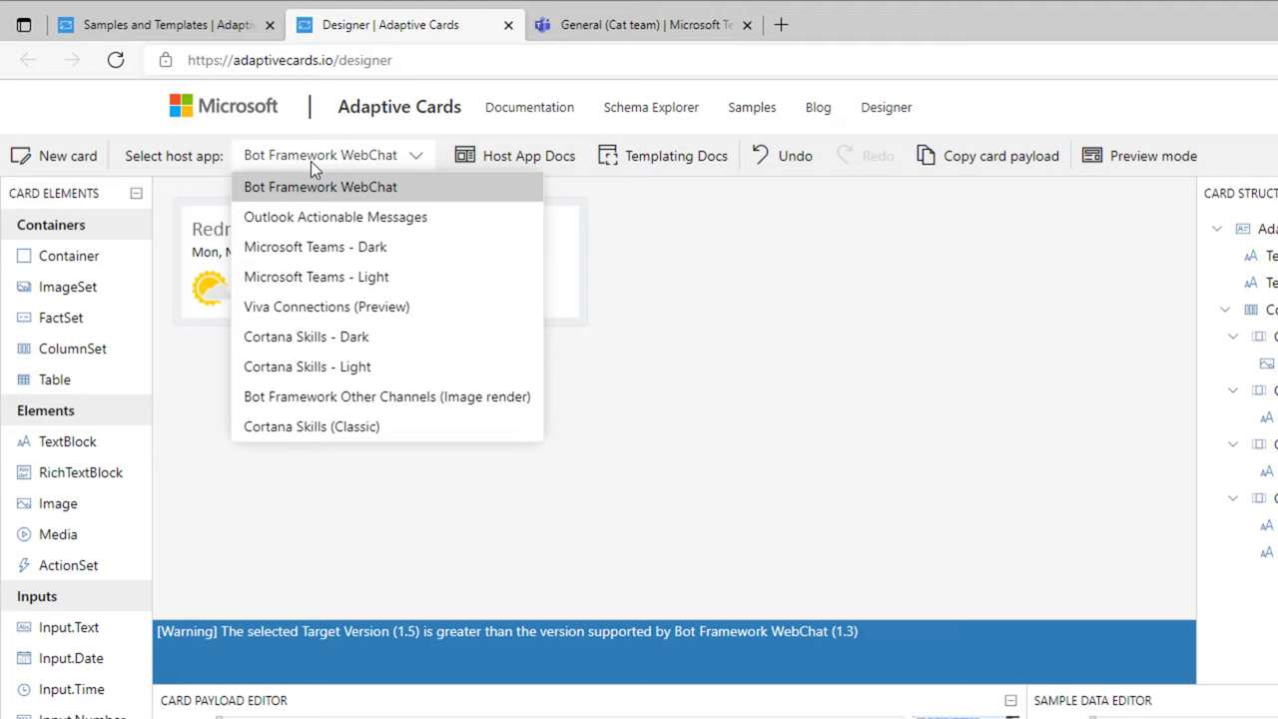
click(328, 277)
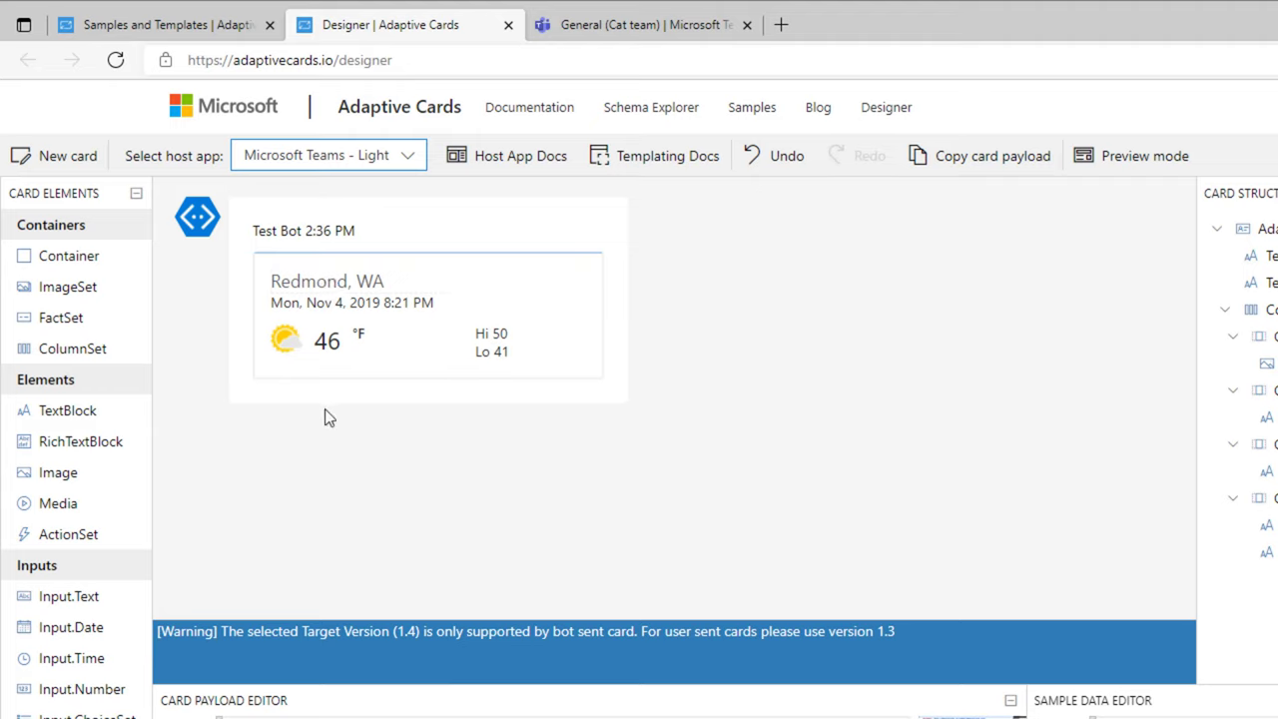
click(326, 160)
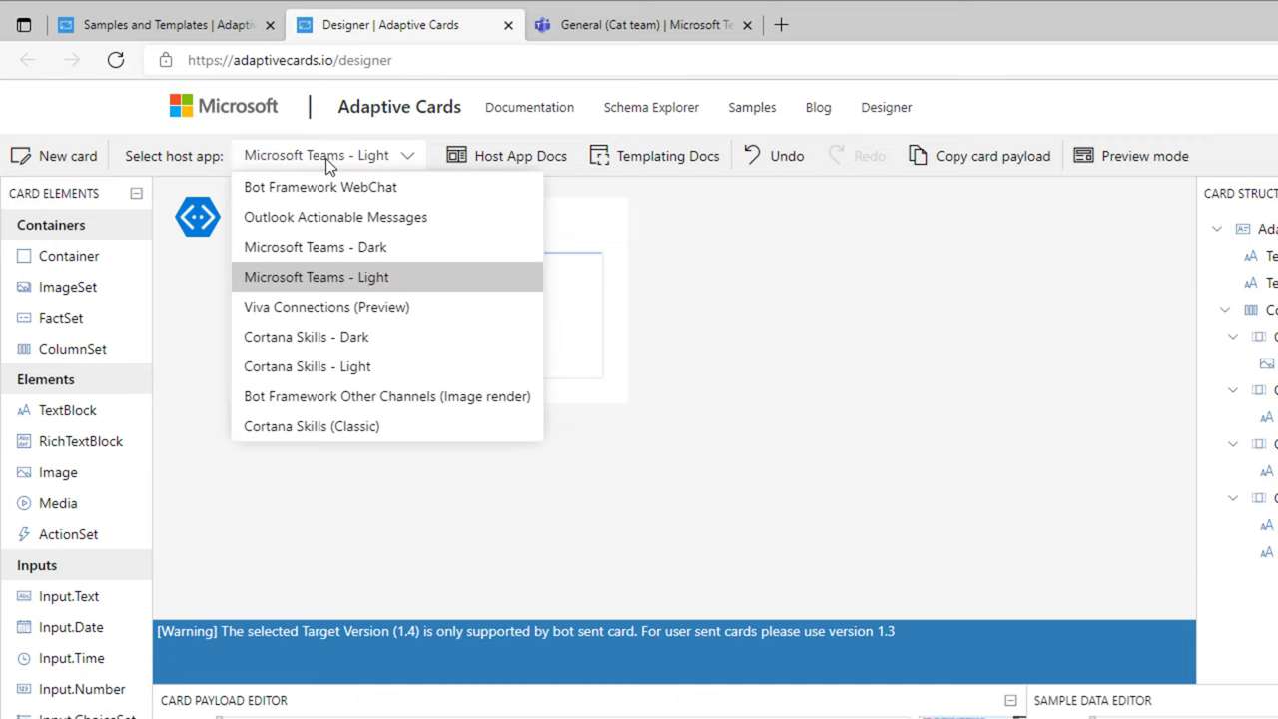
click(331, 249)
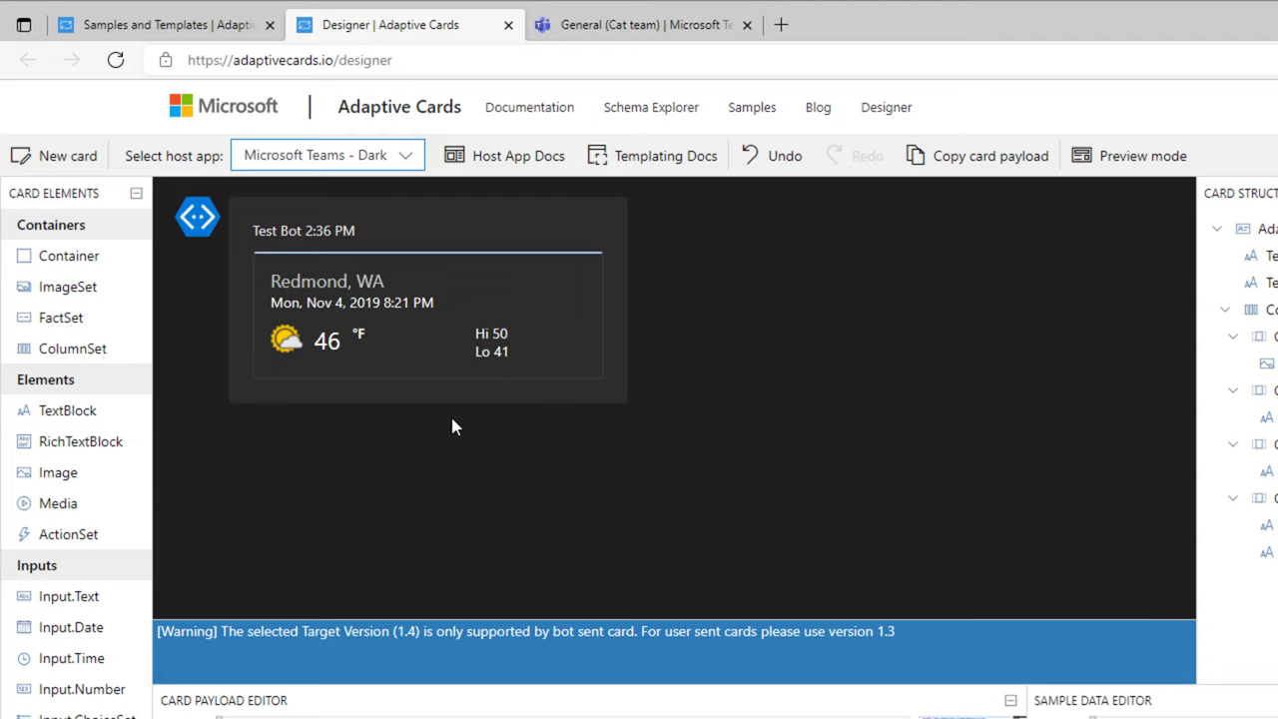
click(405, 156)
click(339, 224)
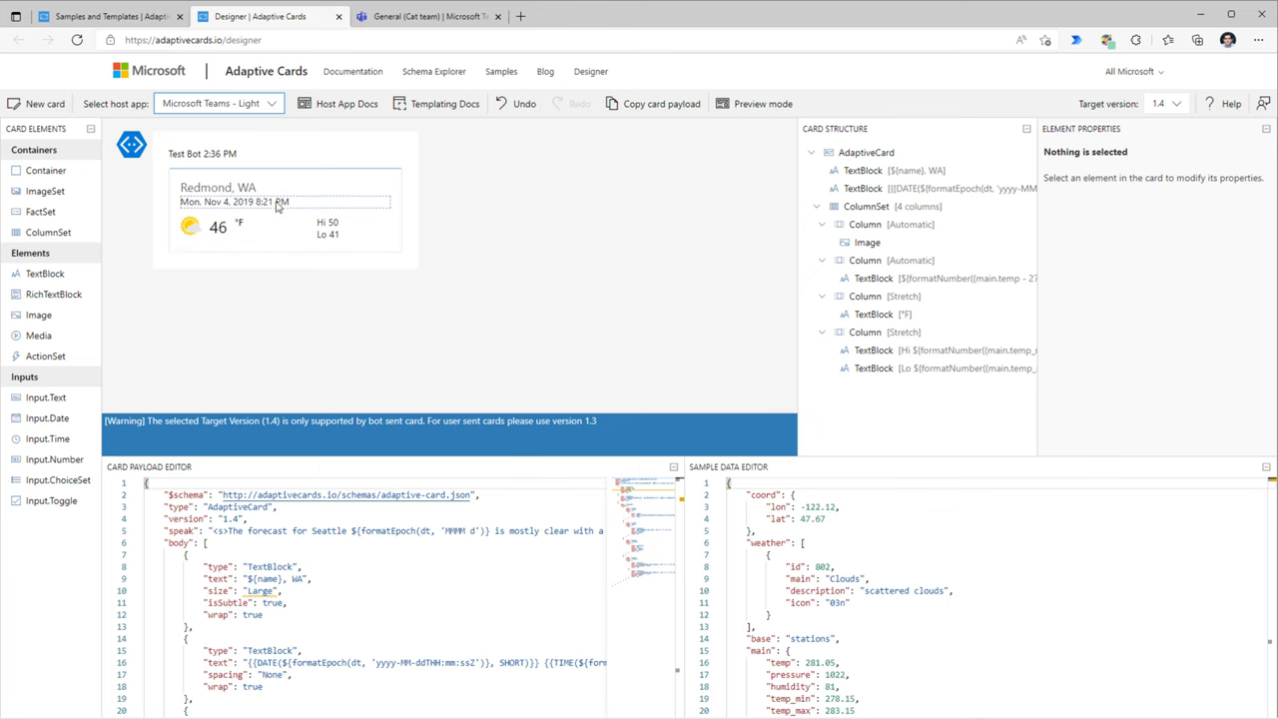
Look through the weather card's payload JSON and copy the card payload.
scroll(197, 590, down, 2)
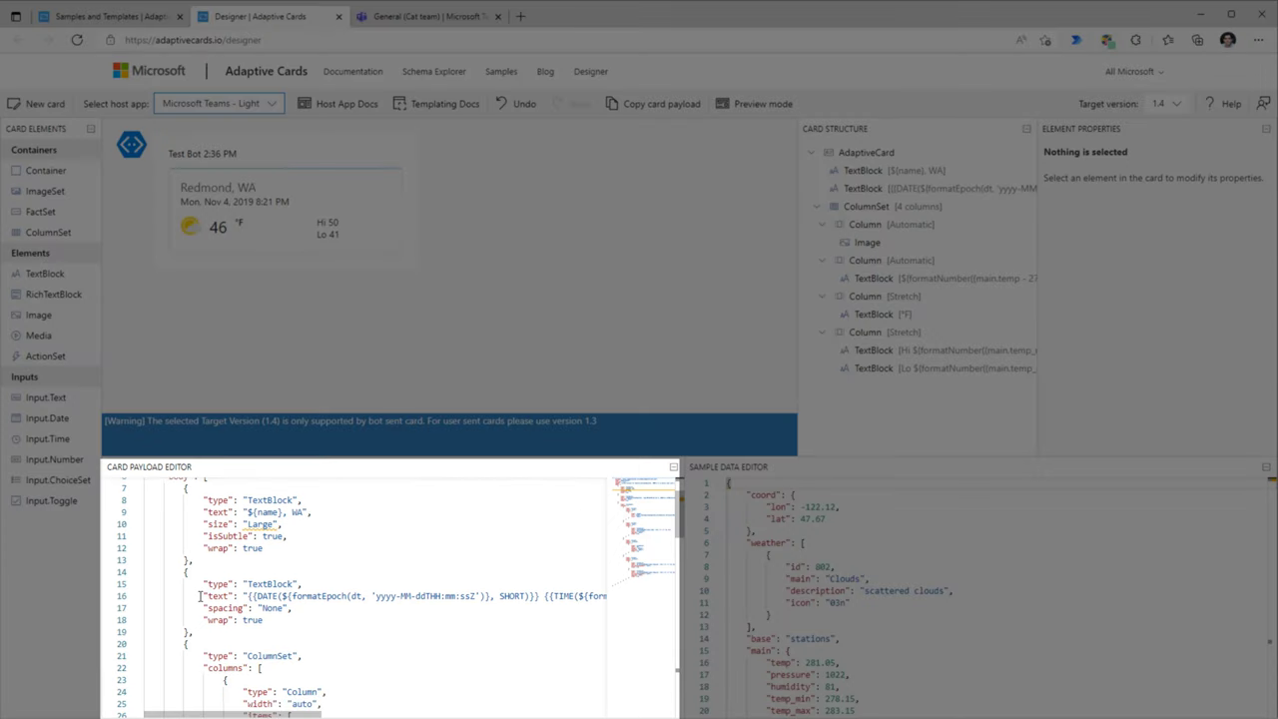
scroll(203, 582, up, 2)
scroll(207, 586, down, 3)
scroll(213, 590, up, 3)
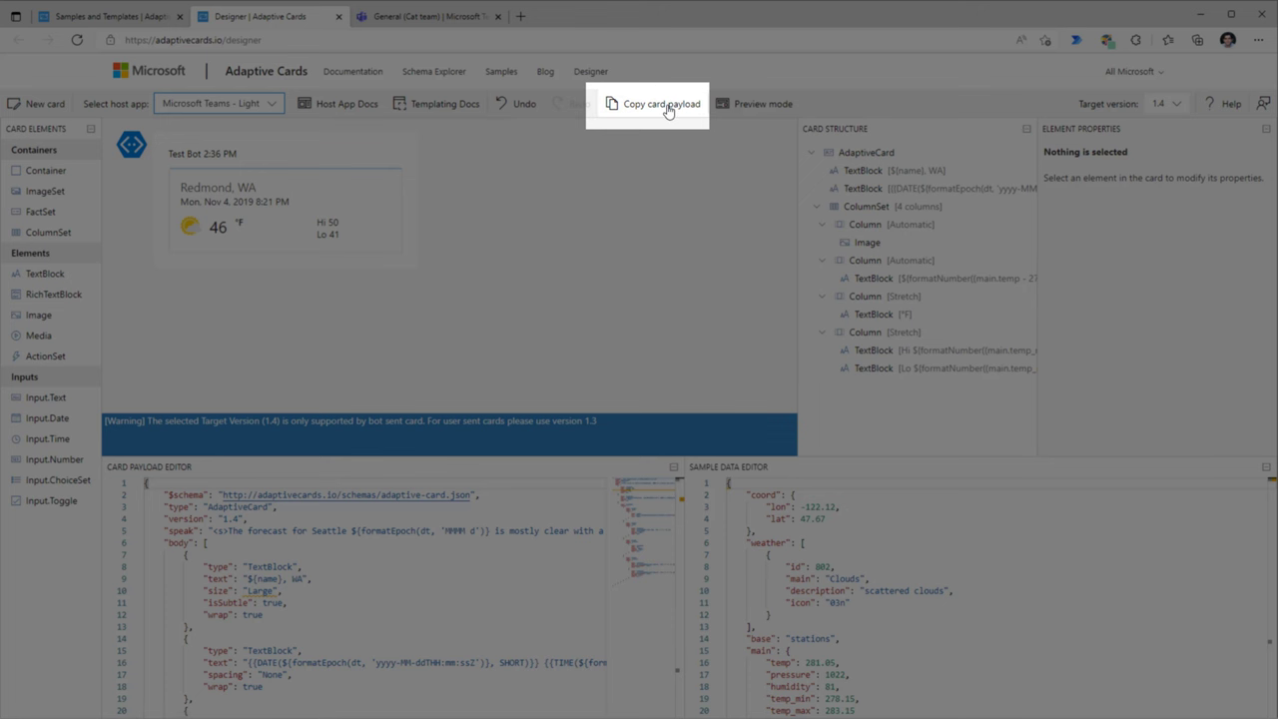
click(668, 110)
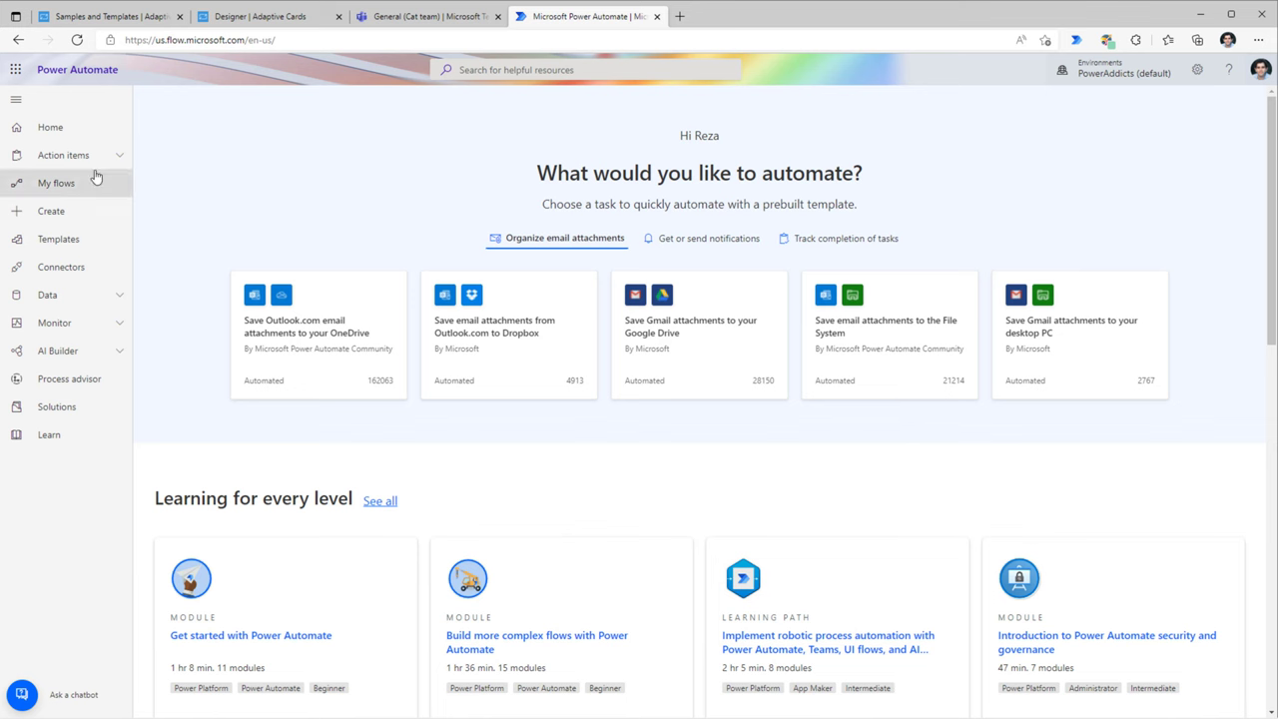
Create an instant cloud flow in Power Automate named Weather Info Adaptive Card, using the Manually trigger a flow trigger.
click(97, 213)
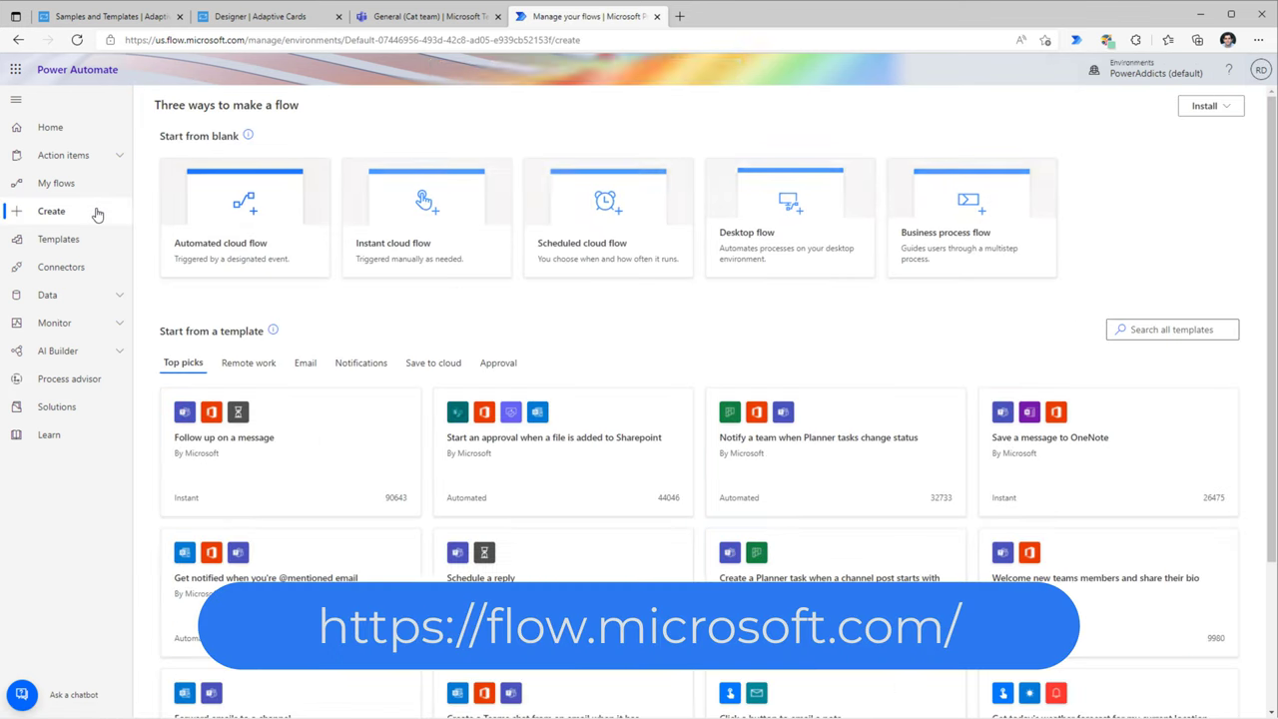
click(399, 245)
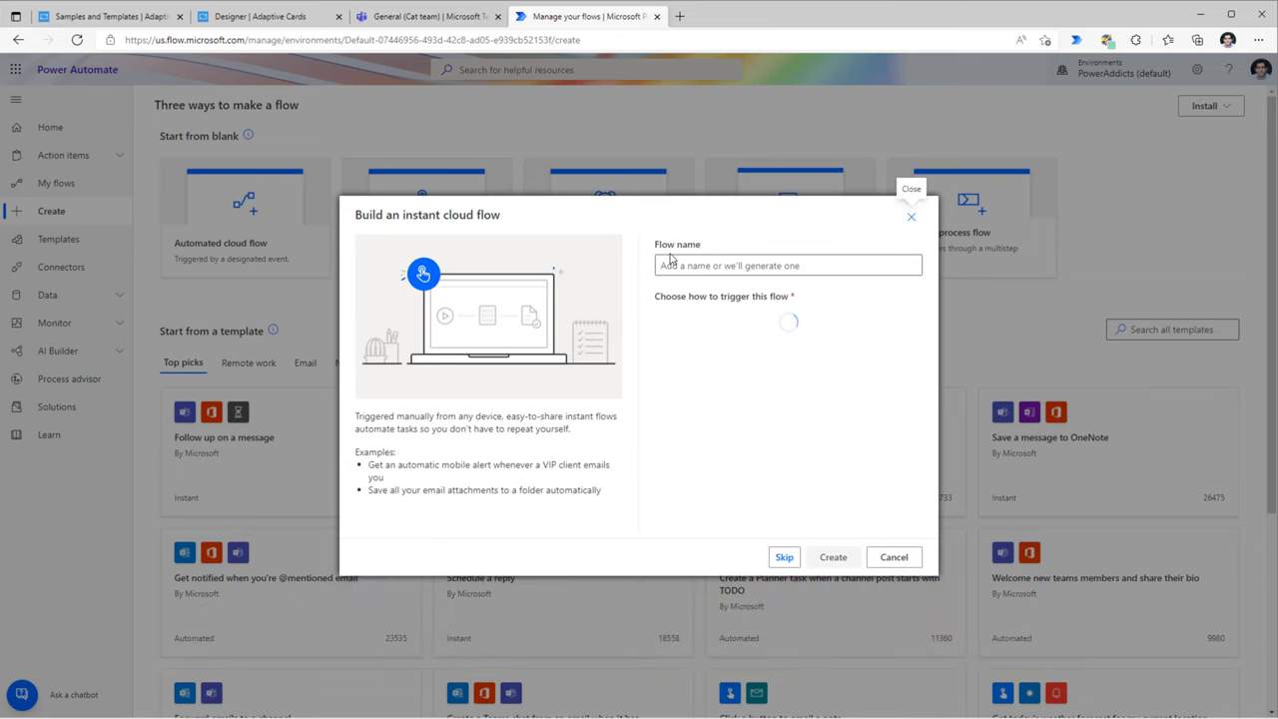
click(675, 324)
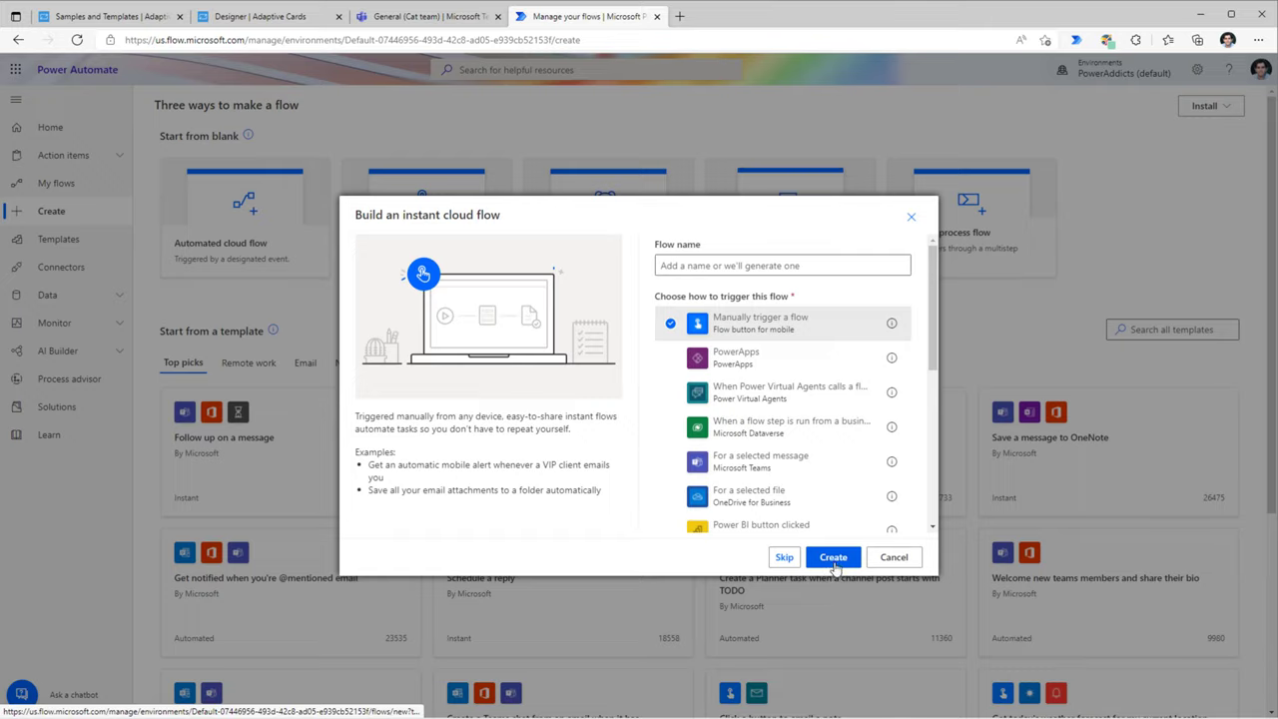
click(834, 559)
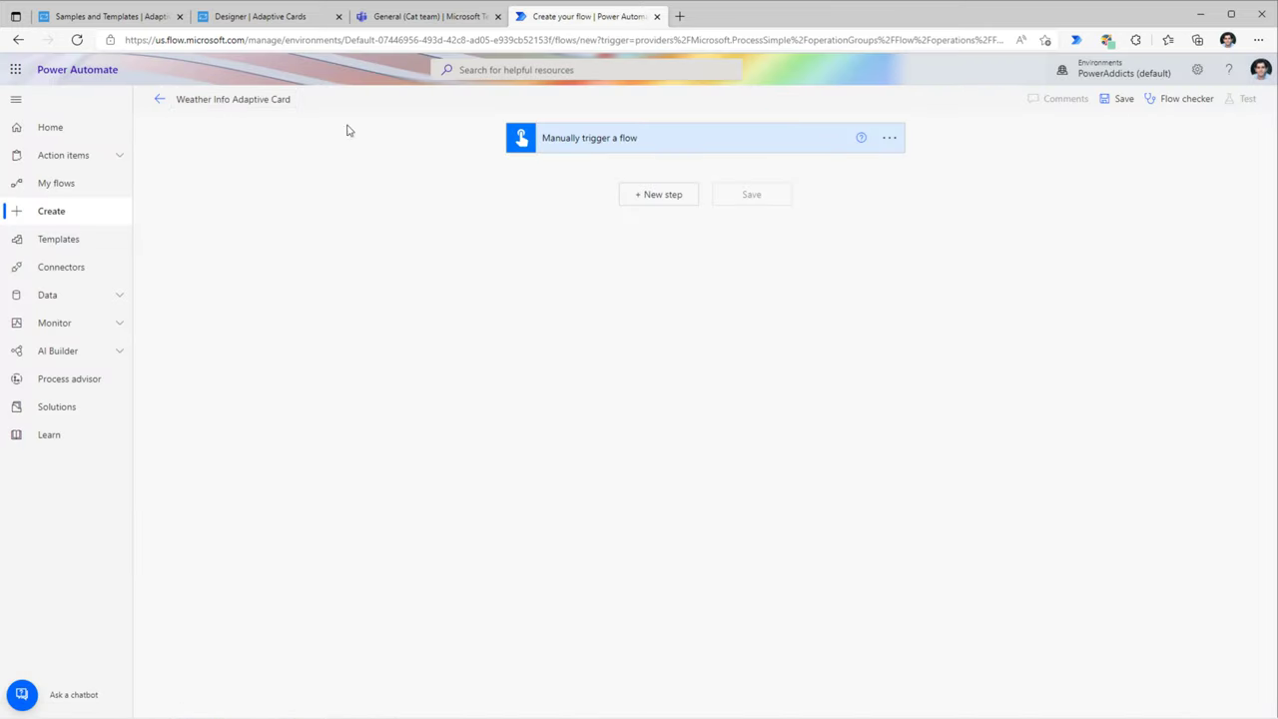
Add the Microsoft Teams action Post adaptive card in a chat or channel after the manual trigger.
click(660, 196)
text(p)
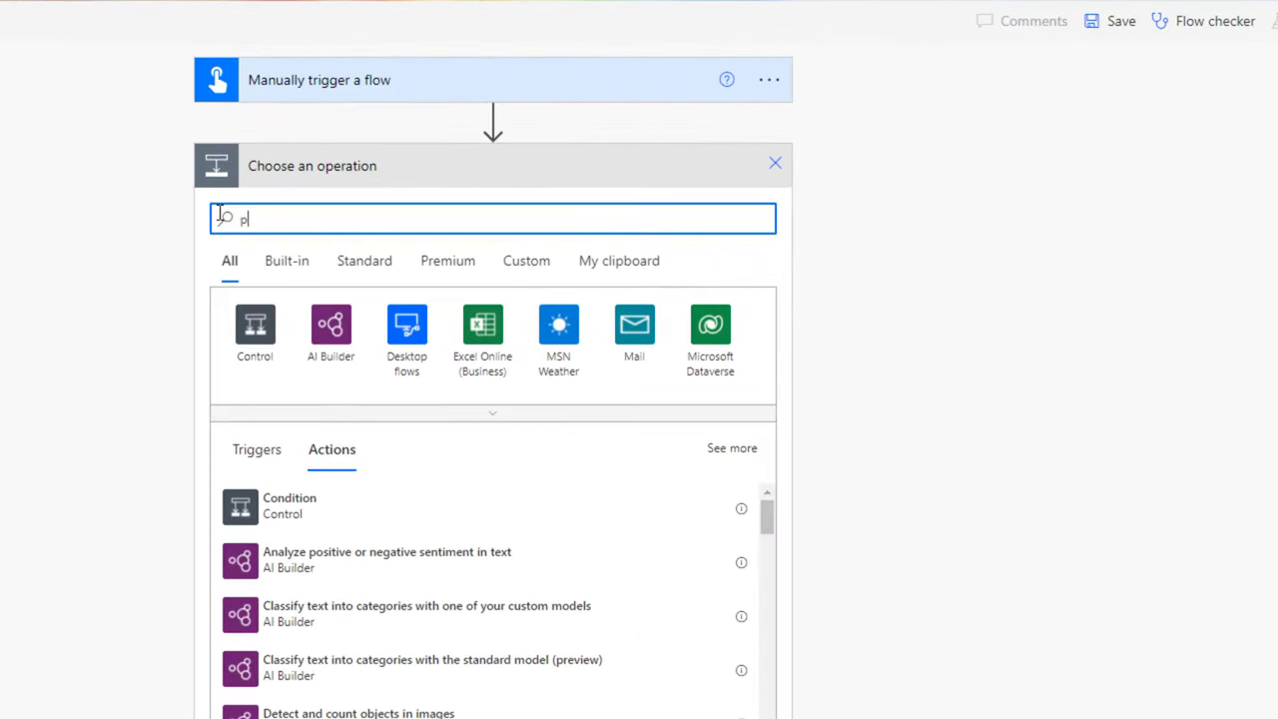
text(ost adaptive card)
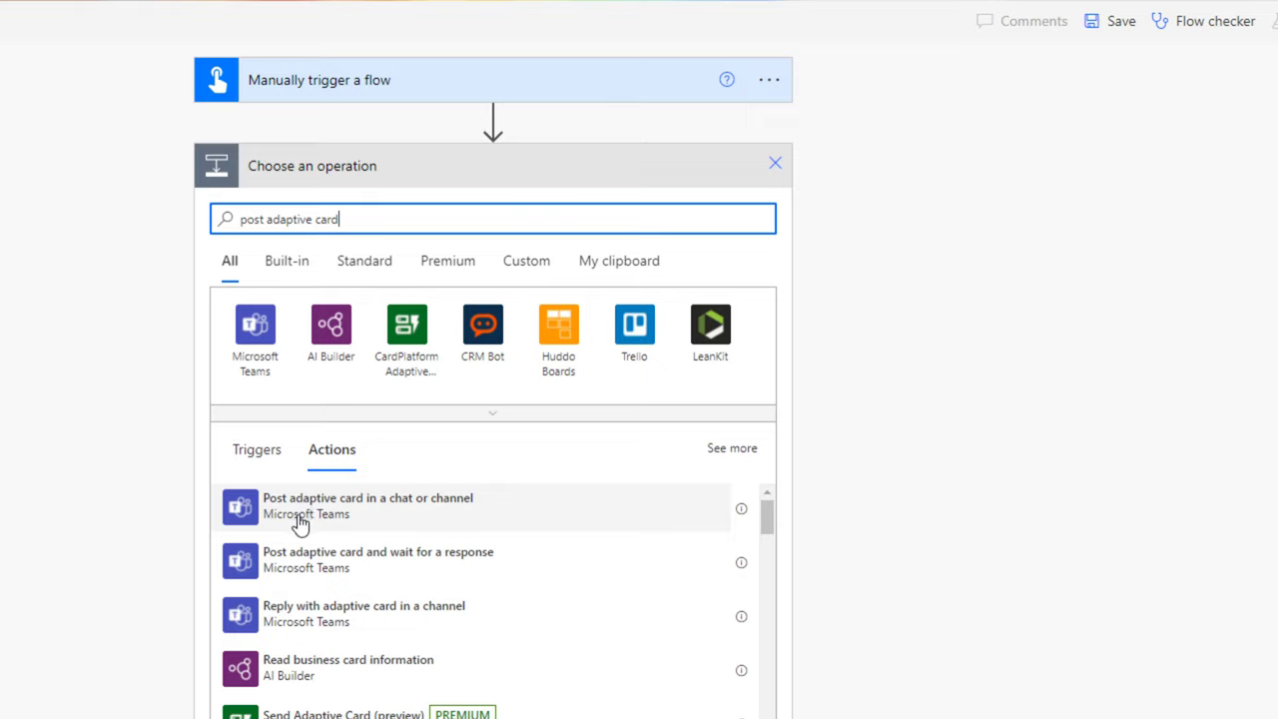
click(377, 519)
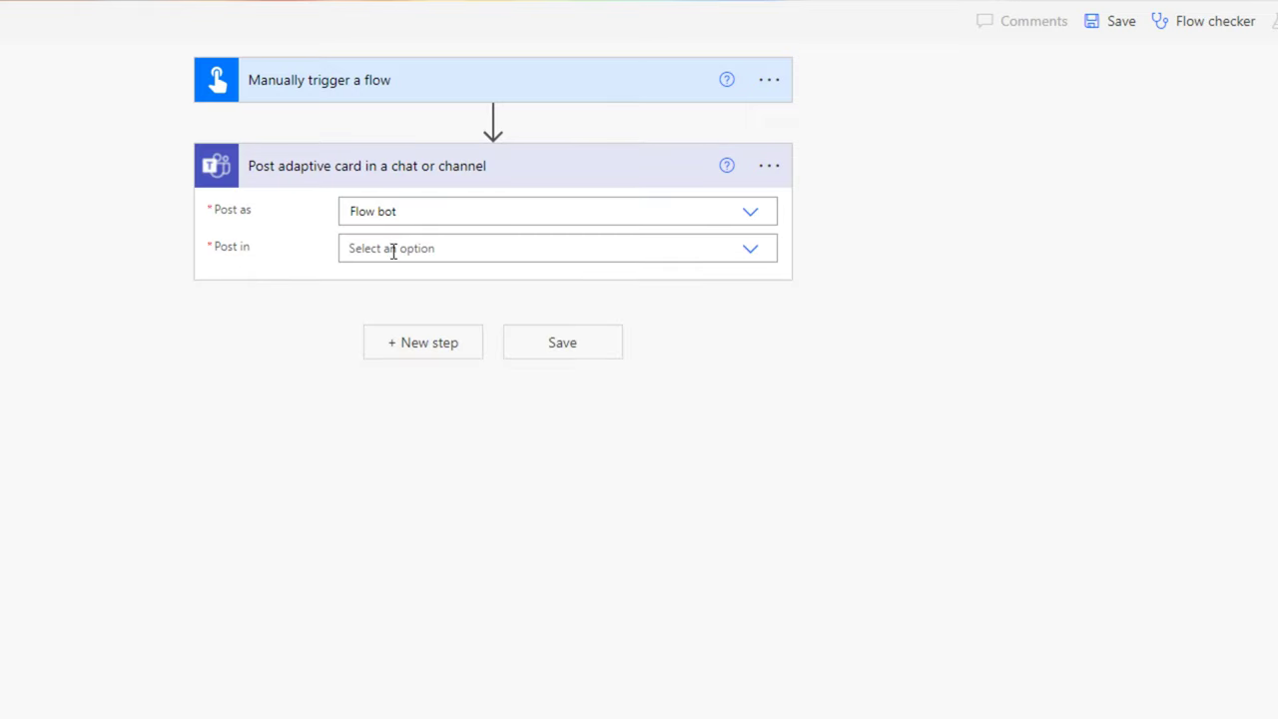
Set the card action to post as Flow bot in Chat with Flow bot, with the trigger's User email as recipient.
click(399, 211)
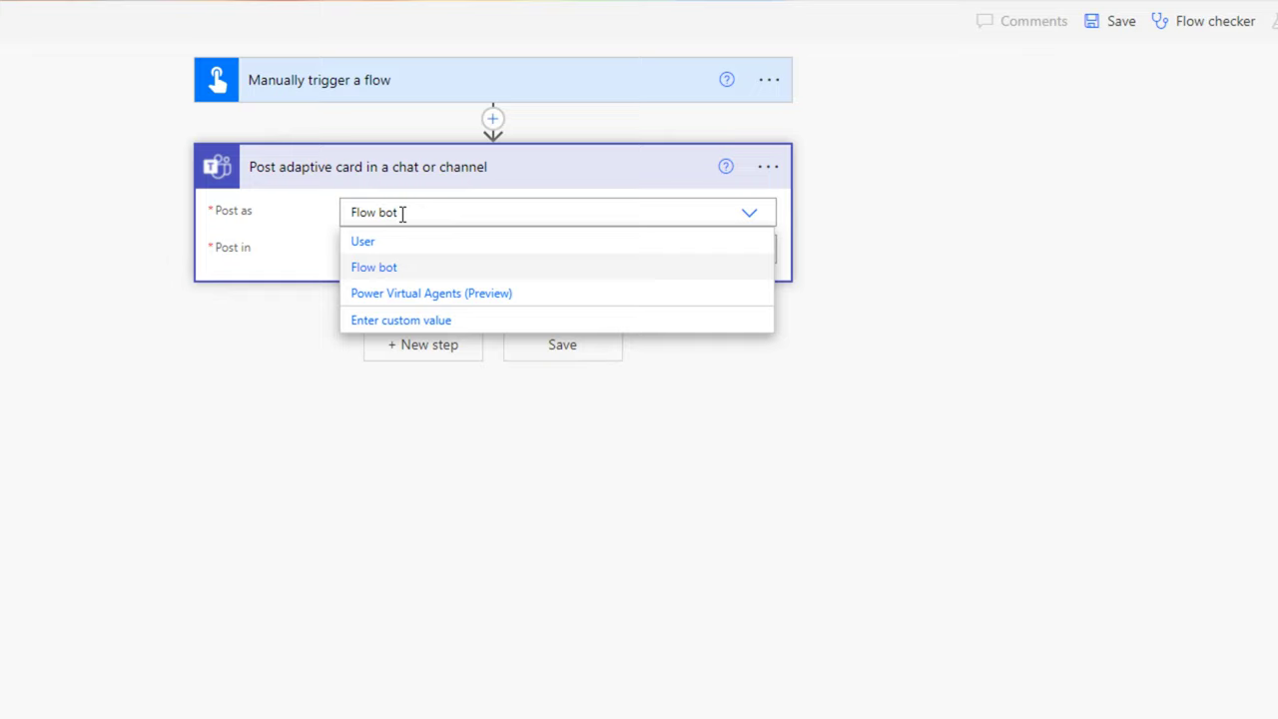
click(419, 269)
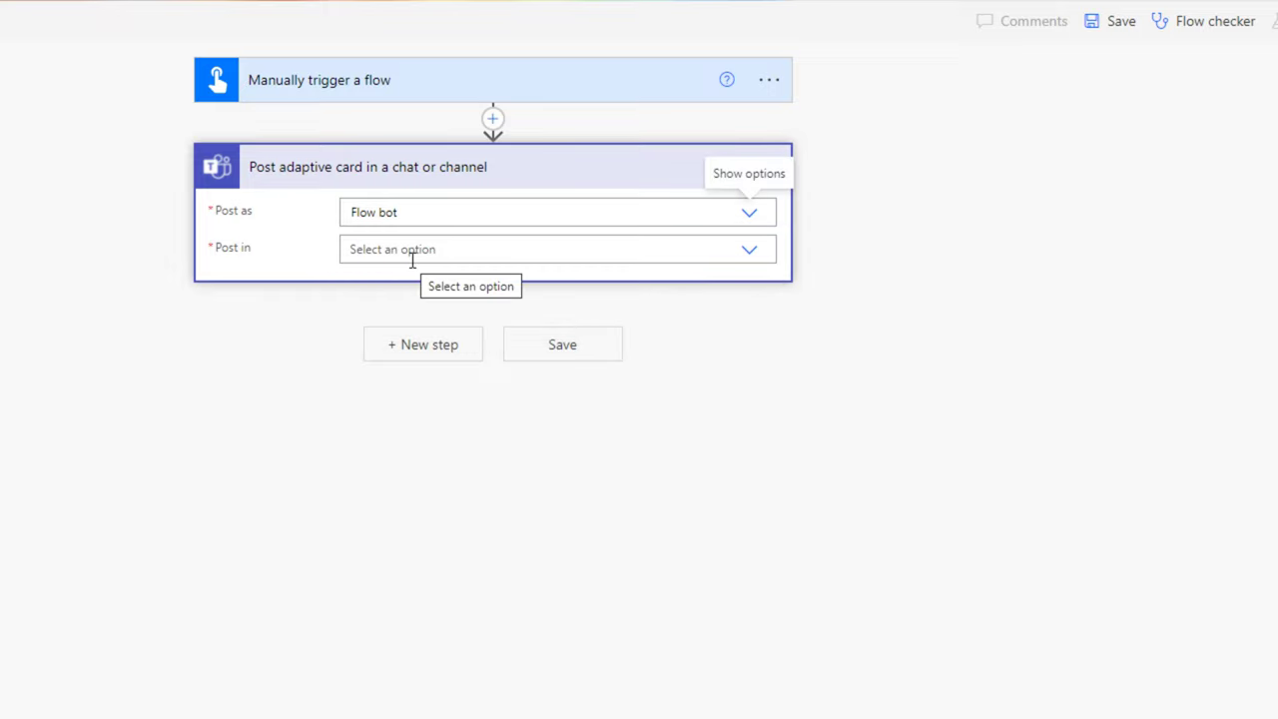
click(744, 251)
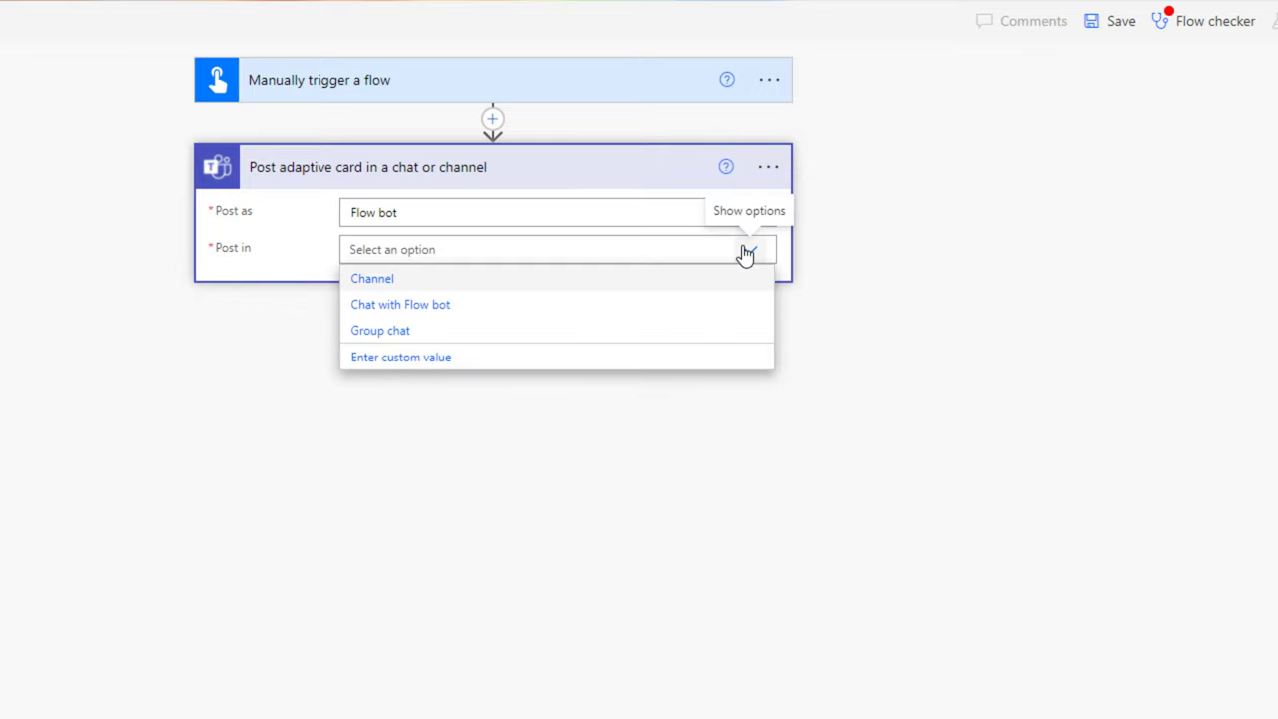
click(400, 305)
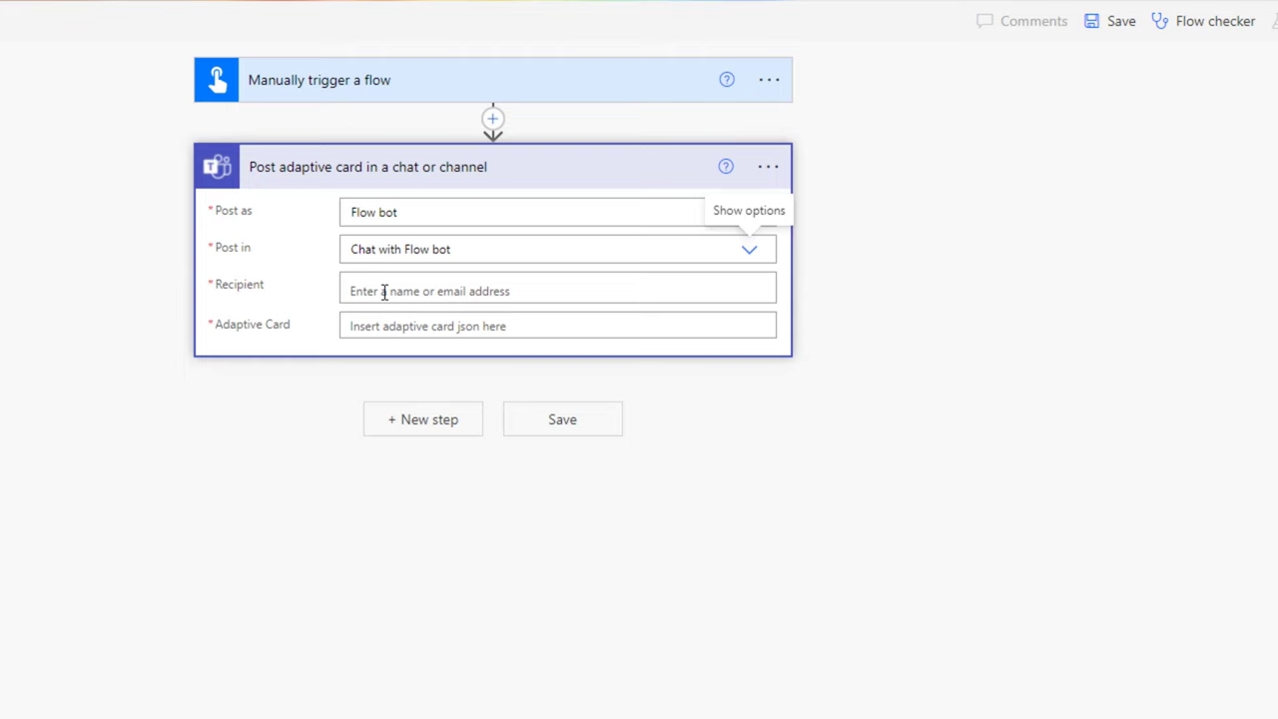
click(386, 290)
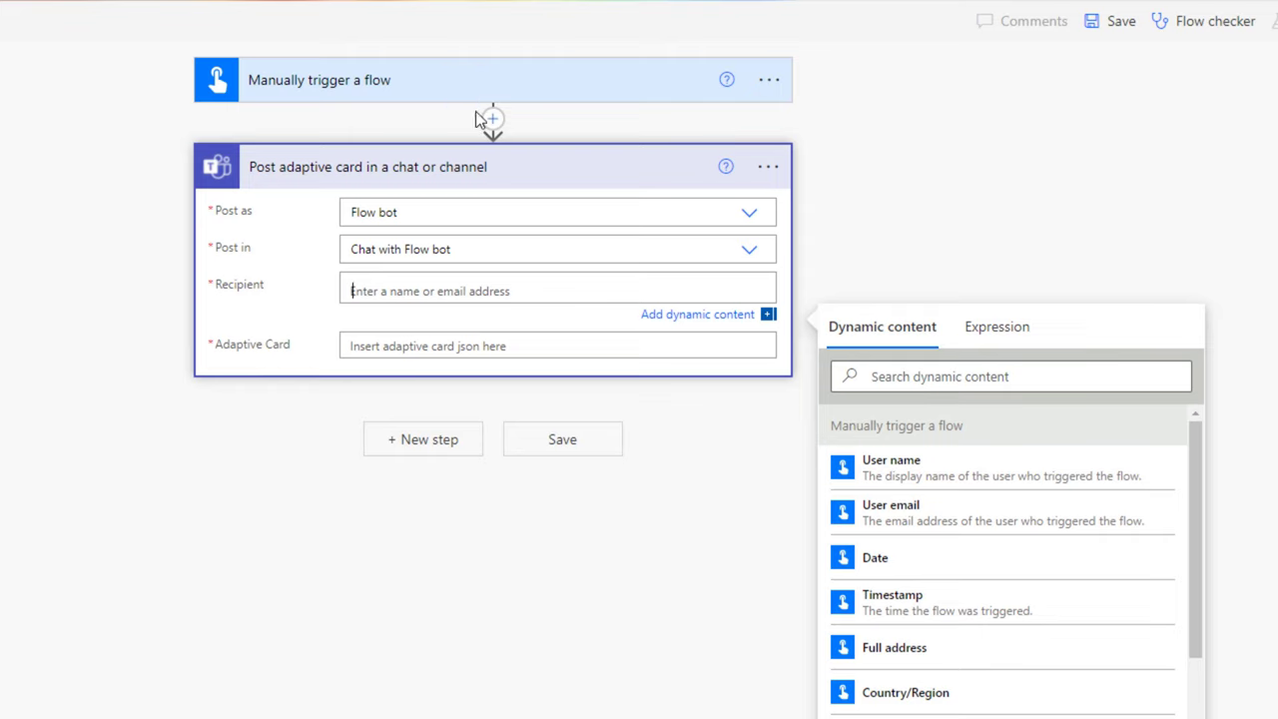
click(896, 511)
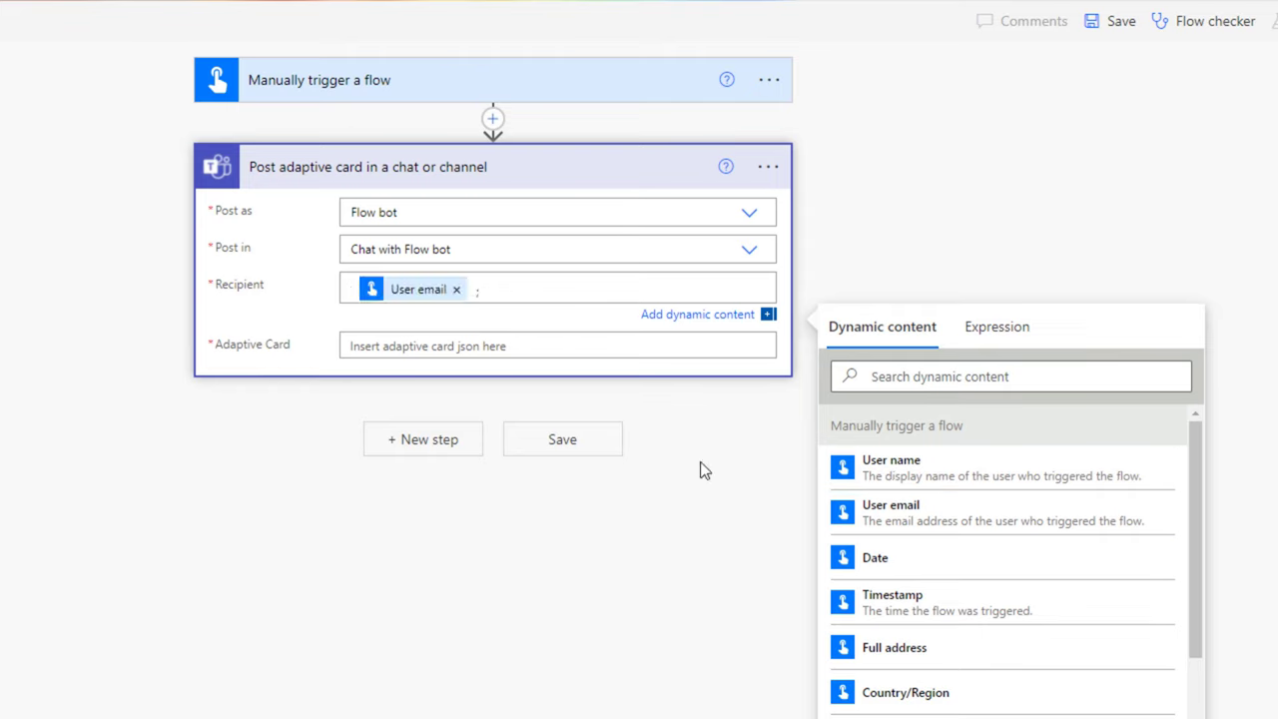
Copy the card payload from the Designer, paste it as the action's Adaptive Card JSON, and save the flow.
click(384, 345)
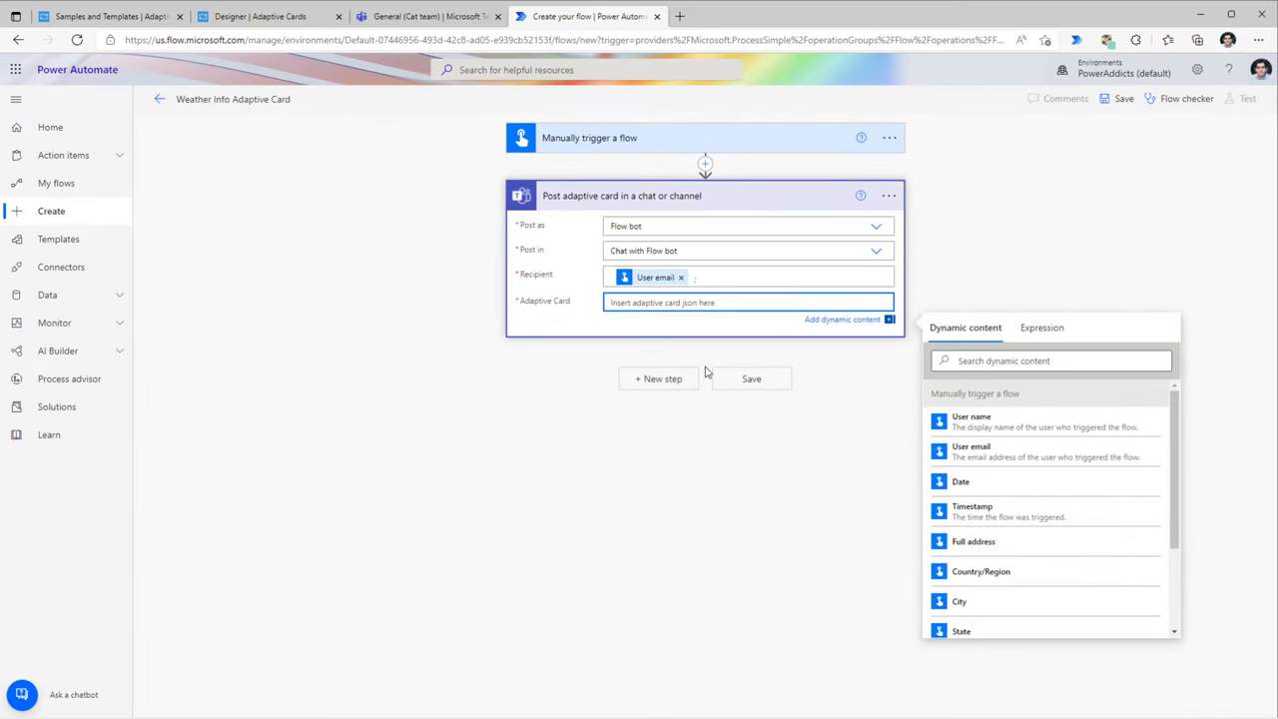
click(280, 17)
click(659, 115)
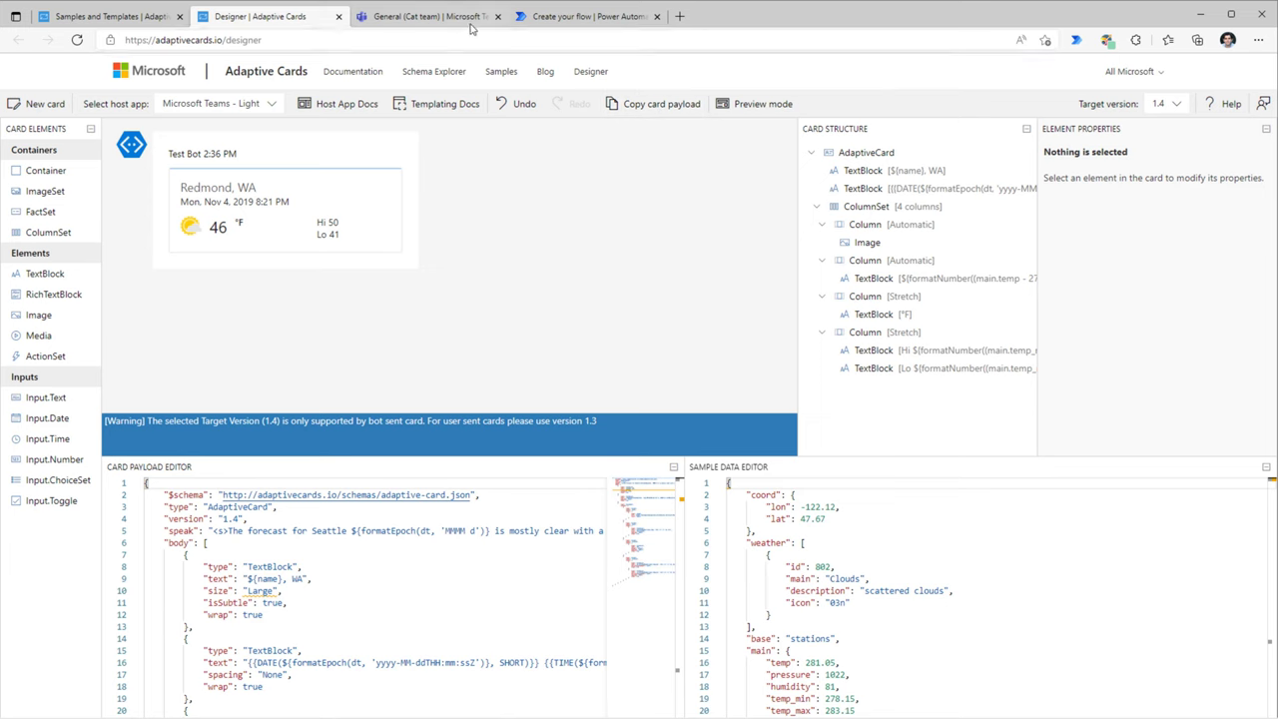
click(589, 17)
key(ctrl+v)
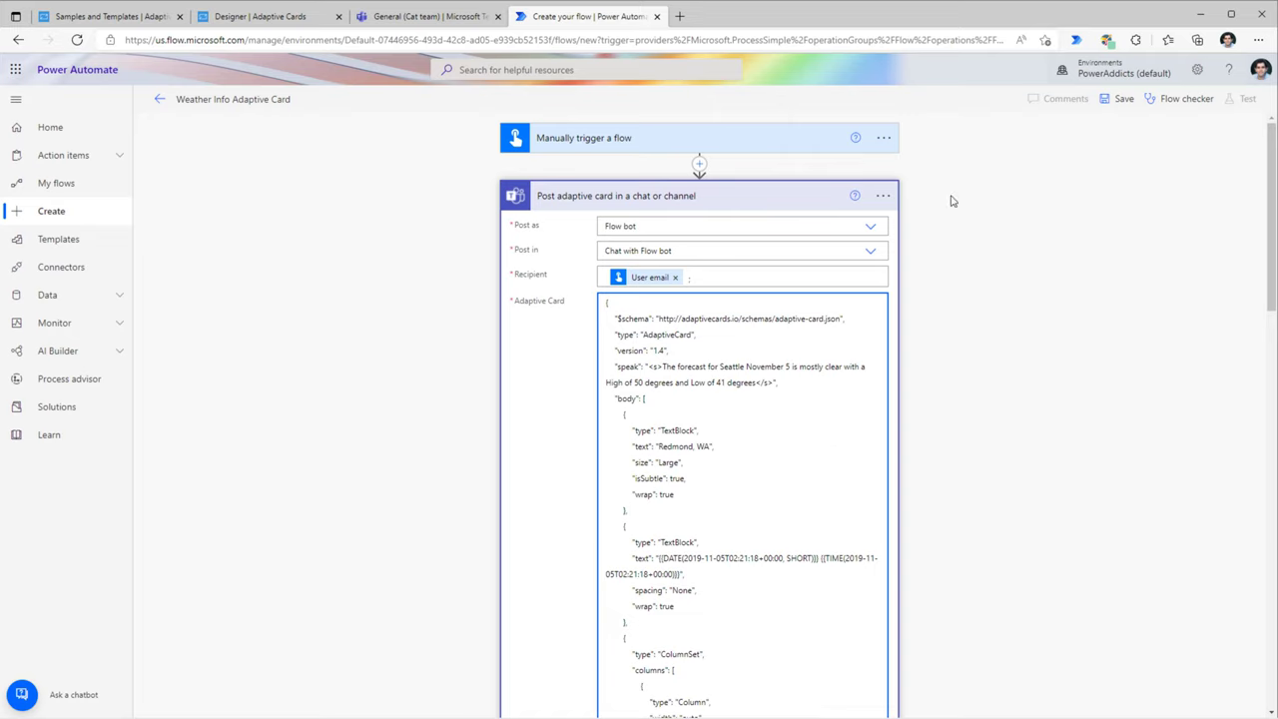
click(1117, 100)
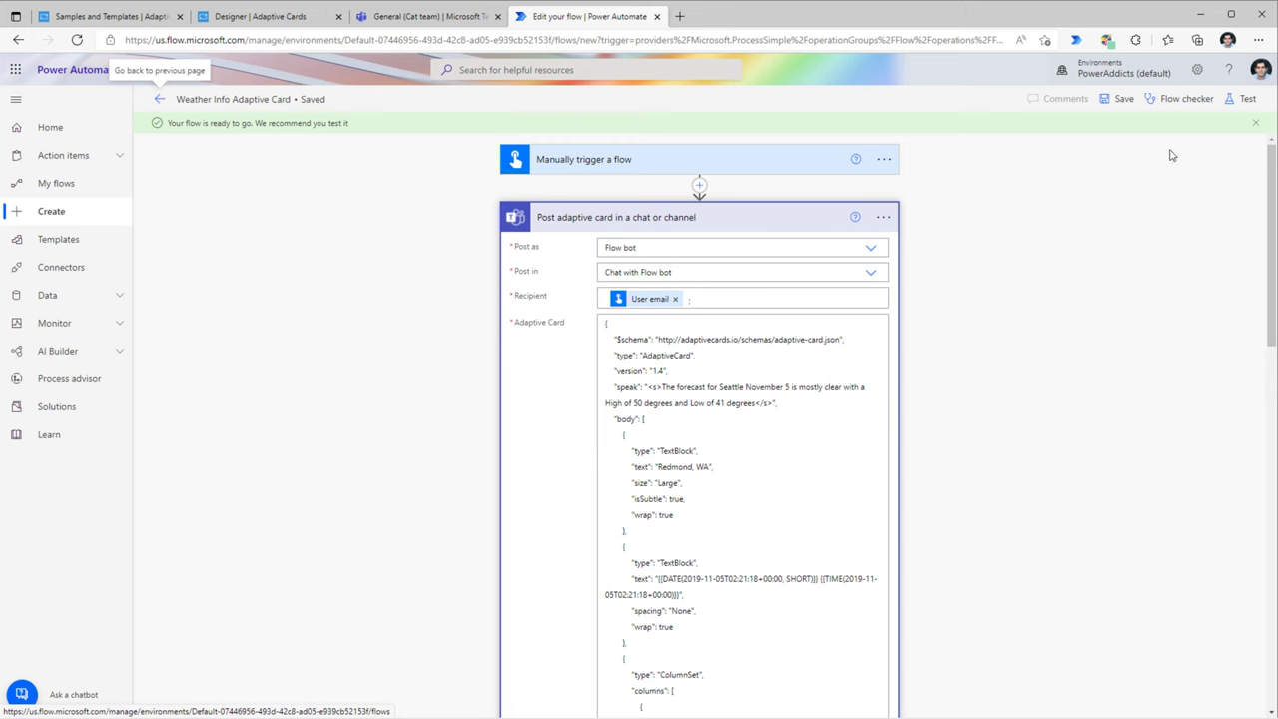
Test the flow manually and open the run details of the Post adaptive card in a chat or channel action.
click(1236, 102)
click(1068, 131)
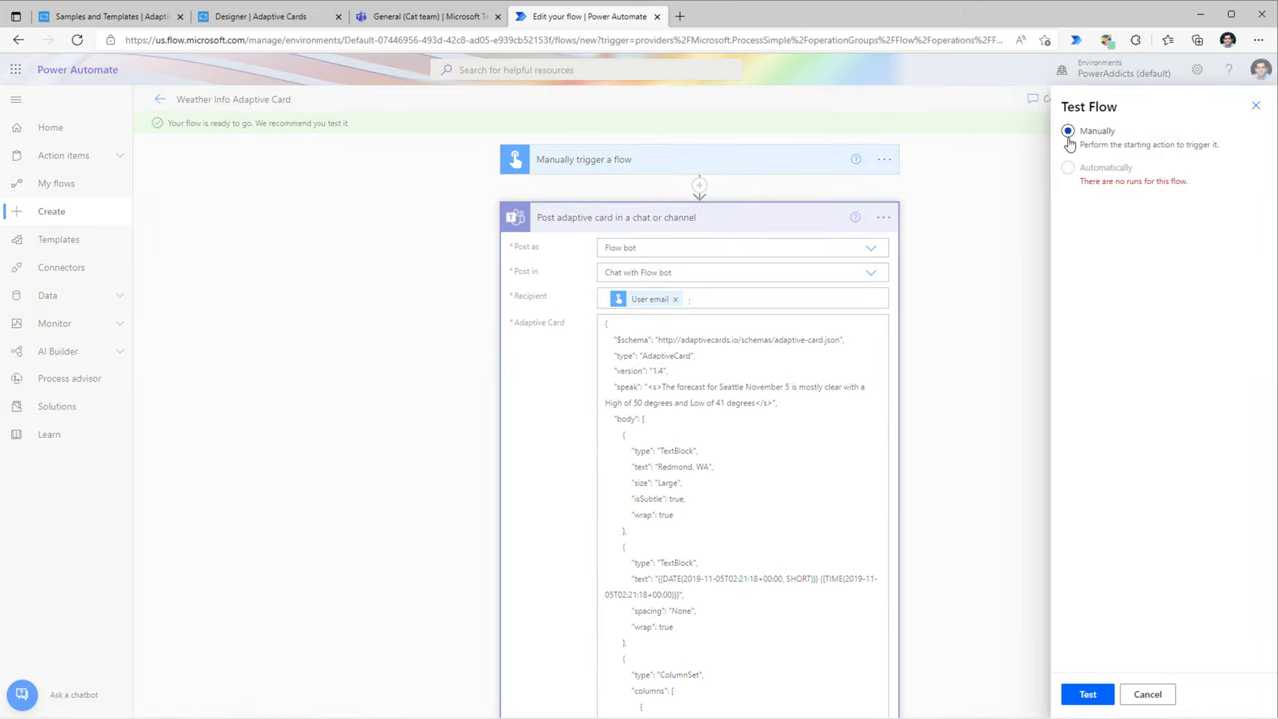
click(1095, 696)
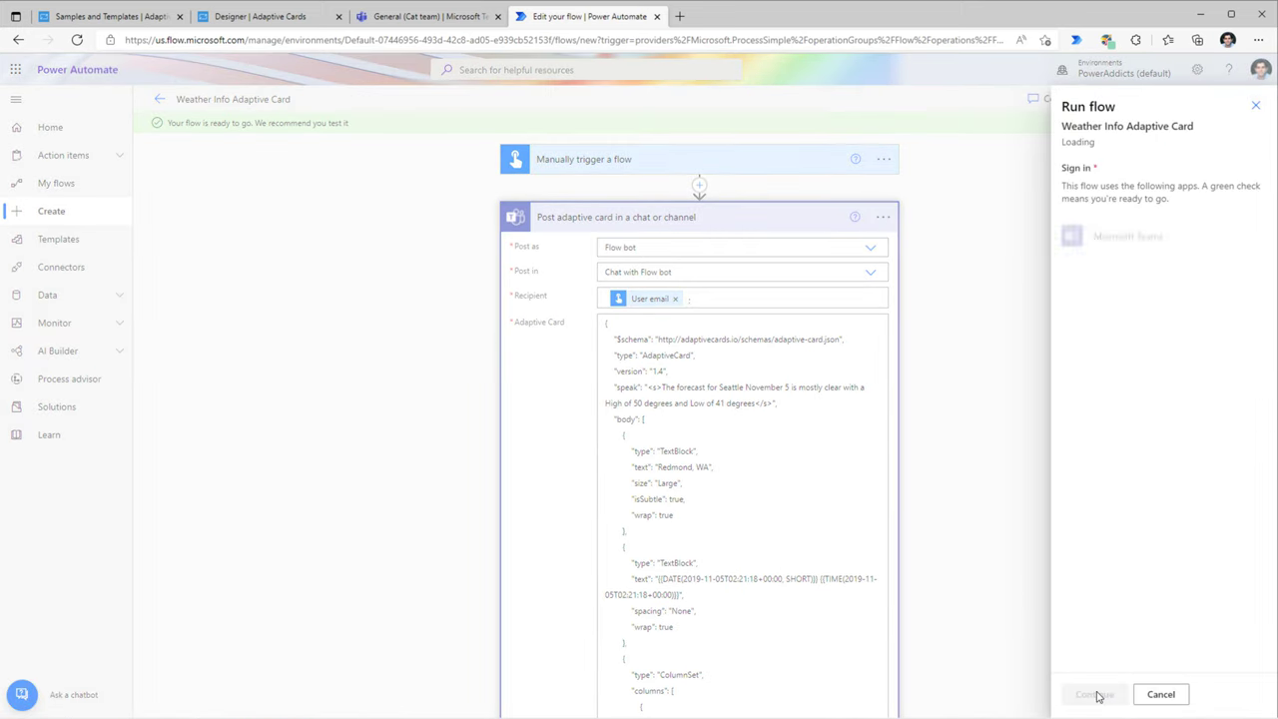
click(1095, 696)
click(1088, 694)
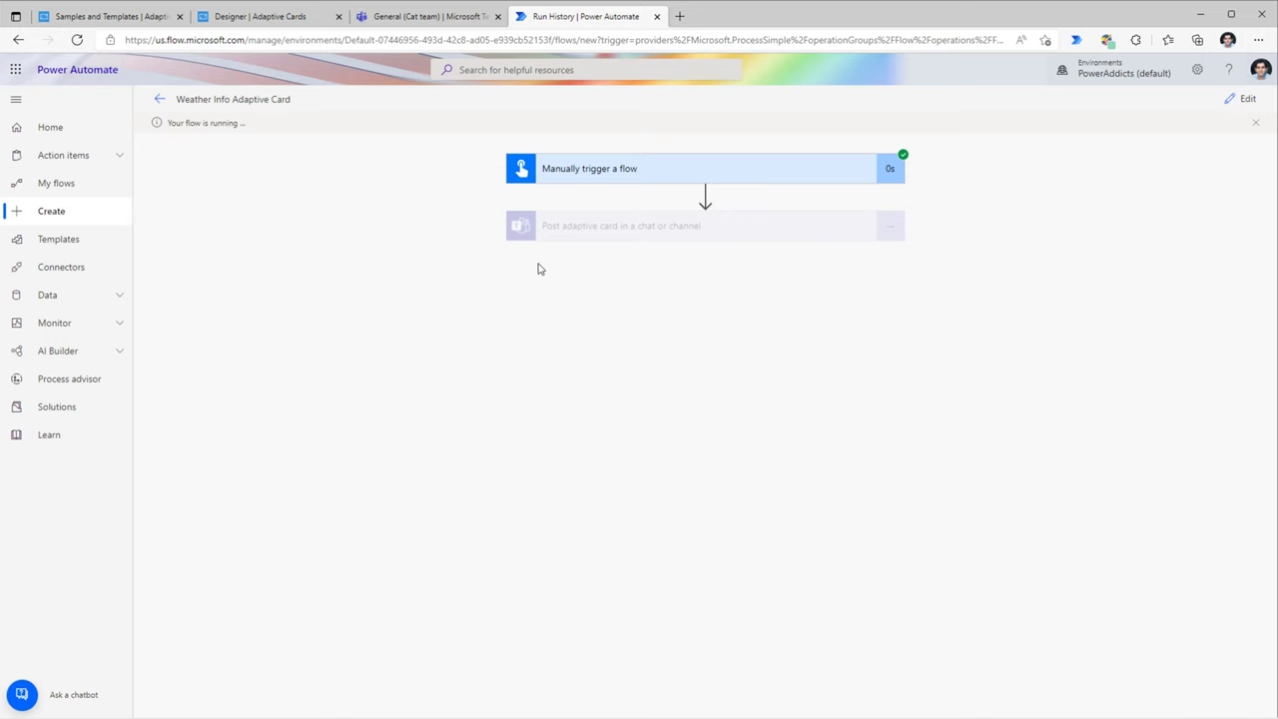
click(562, 228)
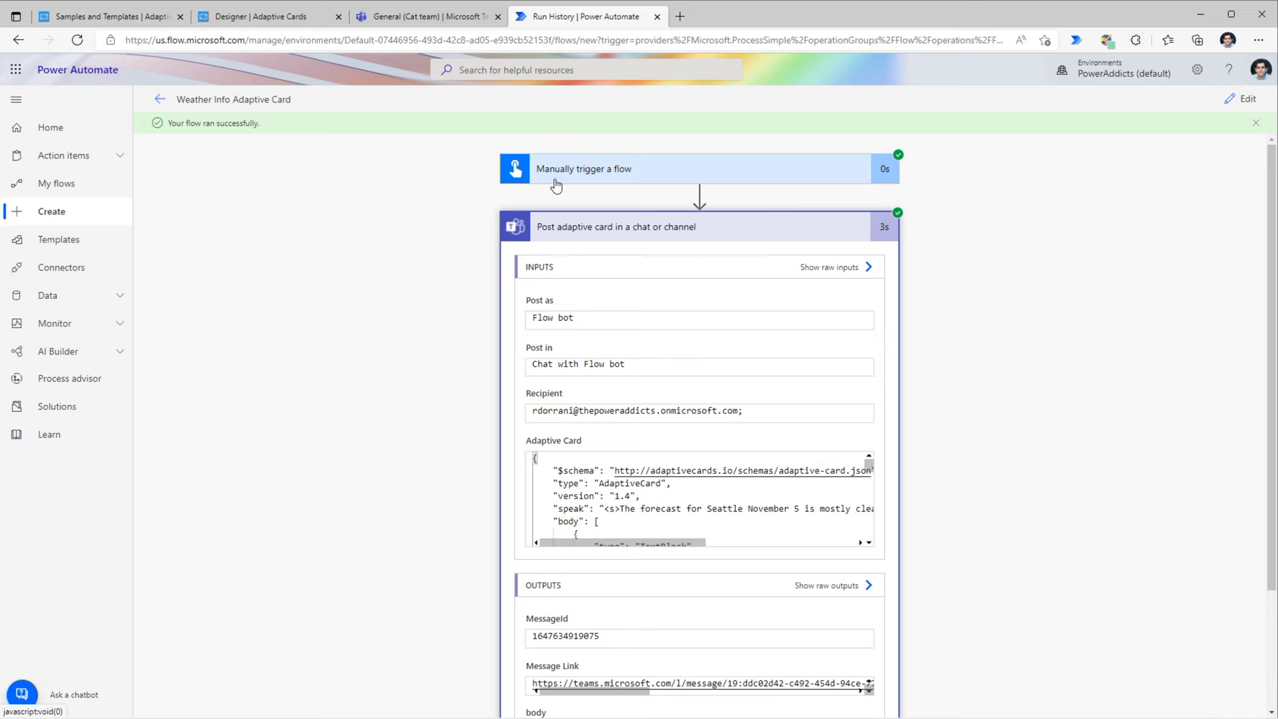
Check the posted weather card in the Teams Flow chat and review the card action's JSON in the Power Automate editor.
click(429, 16)
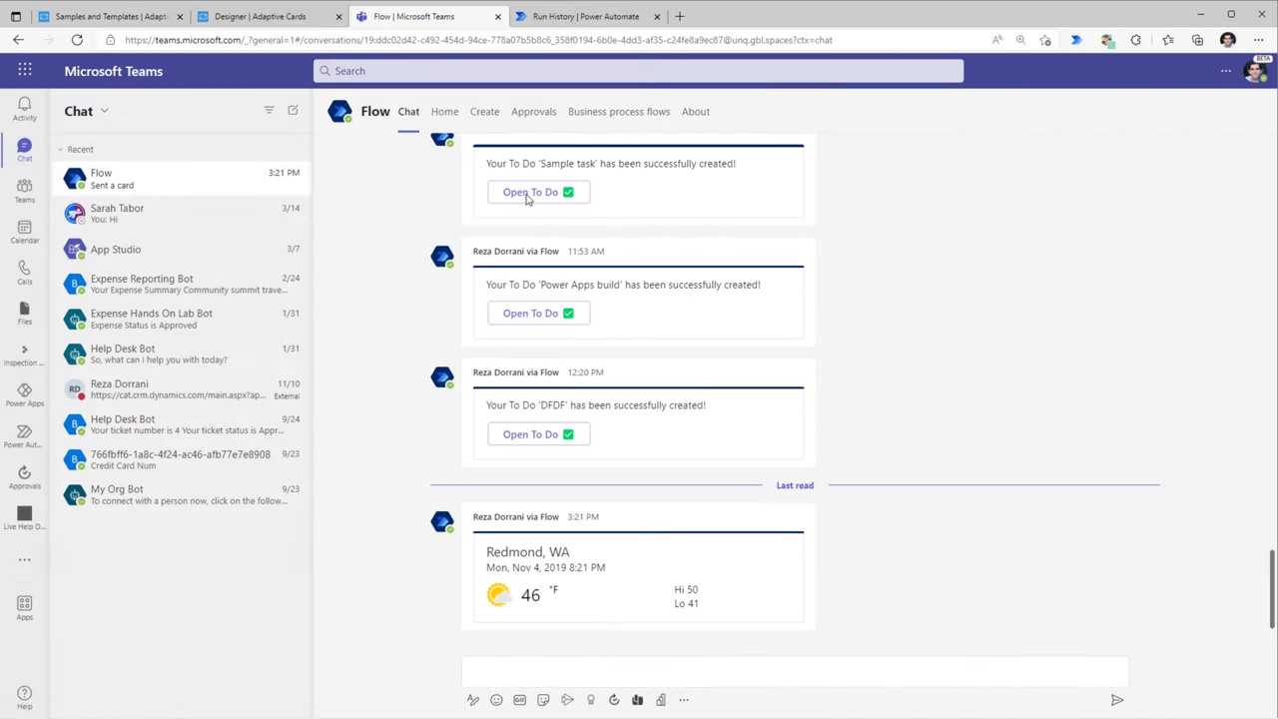
click(580, 14)
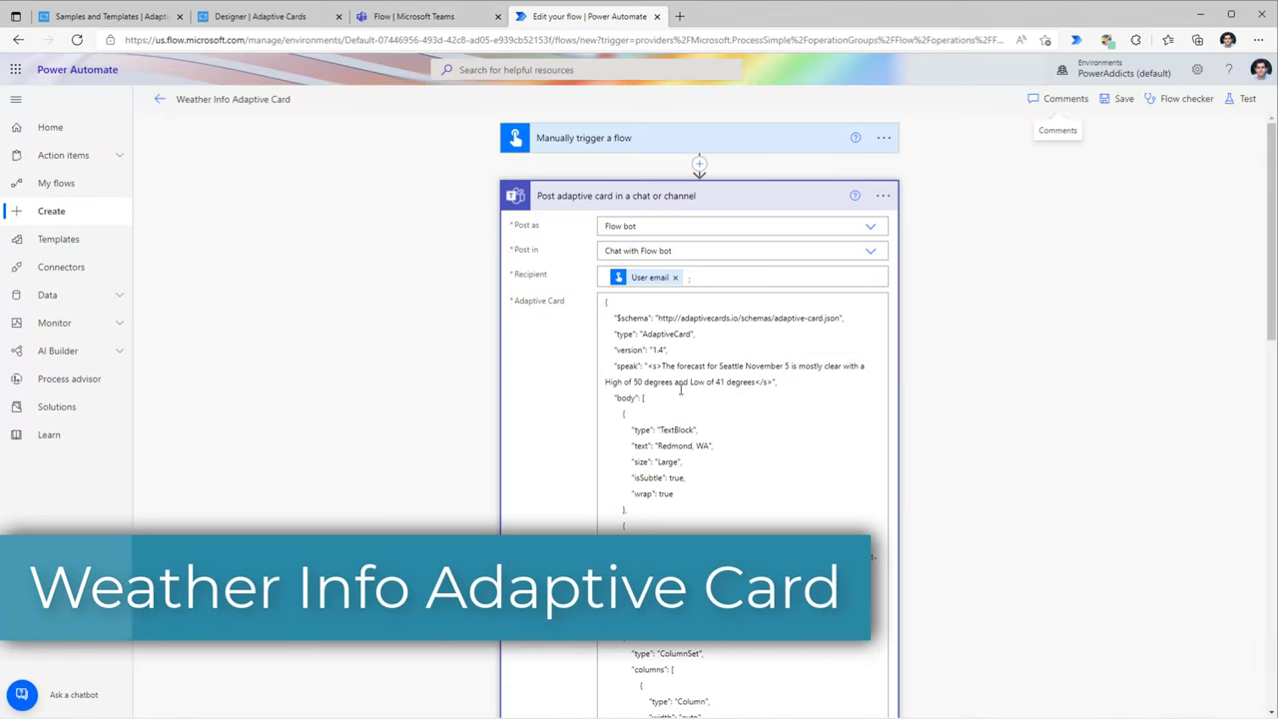
scroll(674, 399, down, 1)
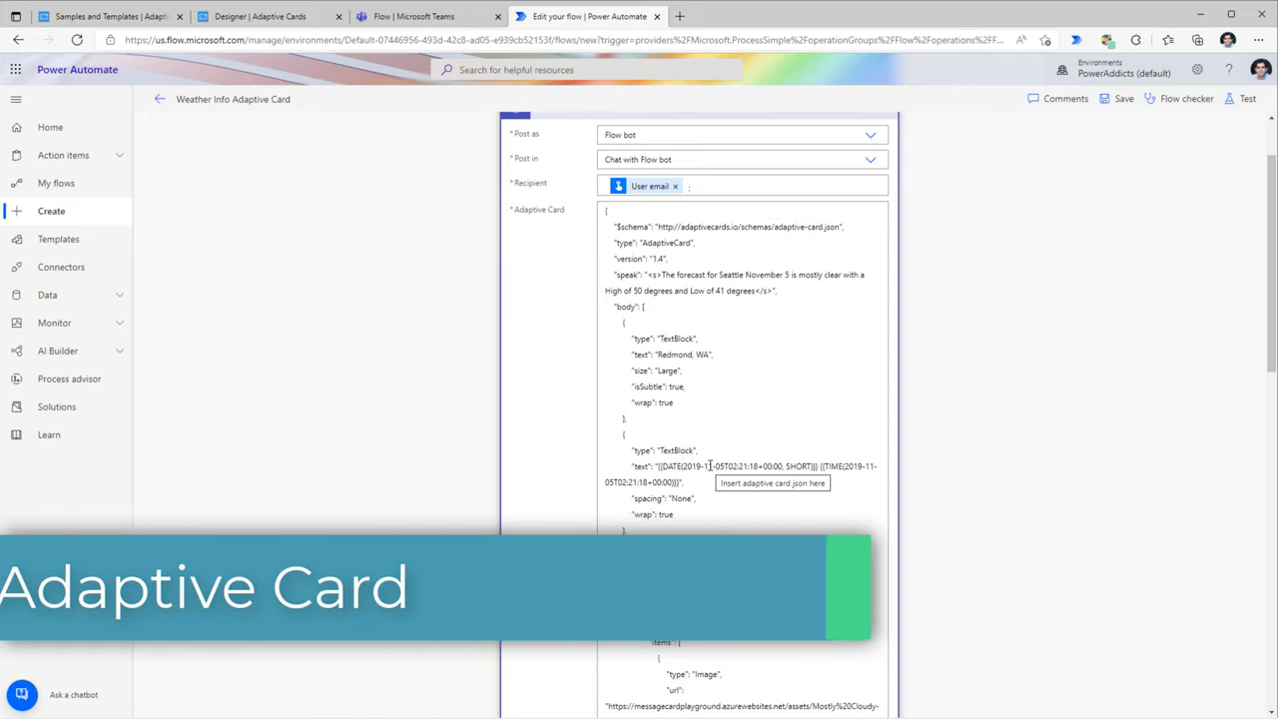
scroll(709, 465, up, 1)
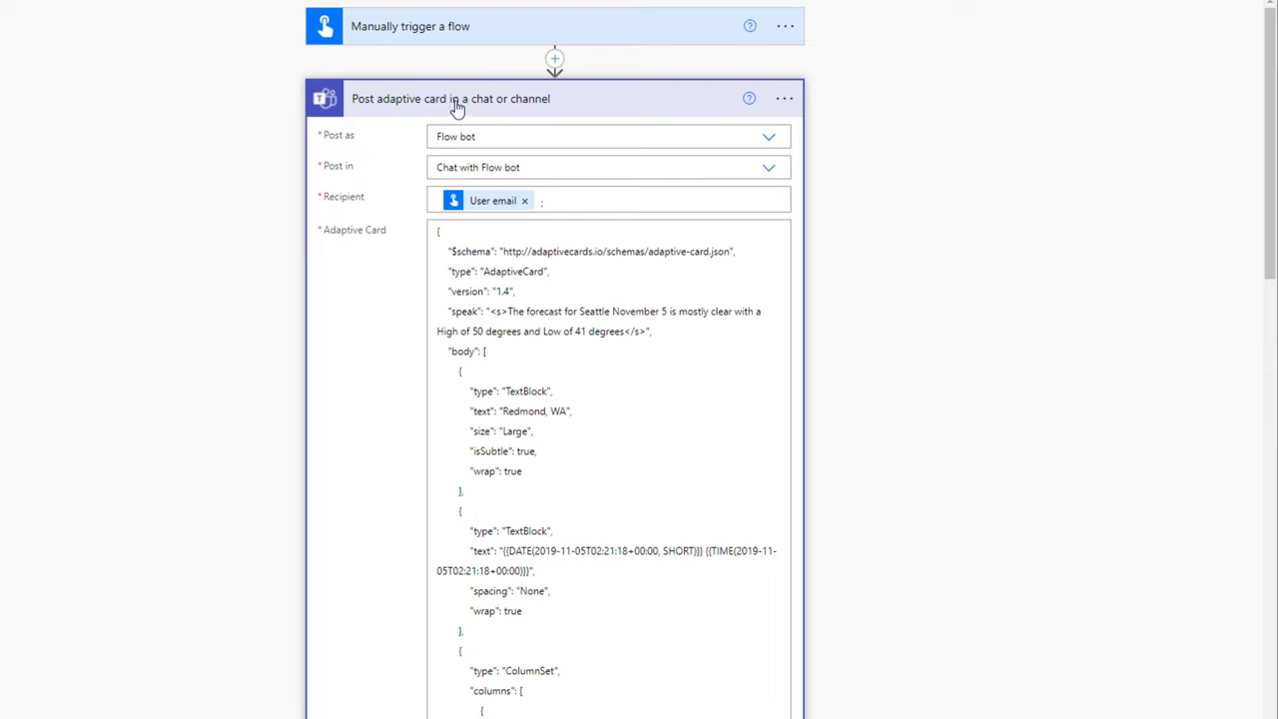
Insert the MSN Weather action Get current weather before the card action, using the trigger's Full address as Location.
click(555, 60)
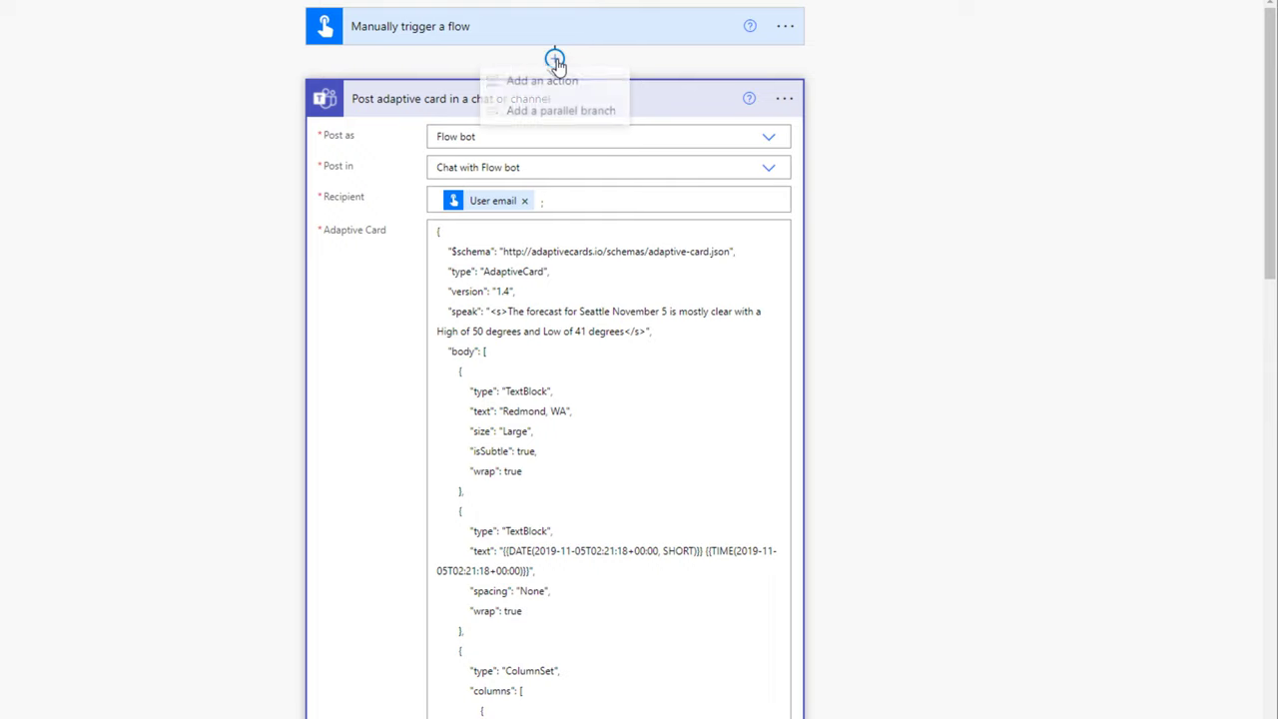
click(559, 84)
text(get current we)
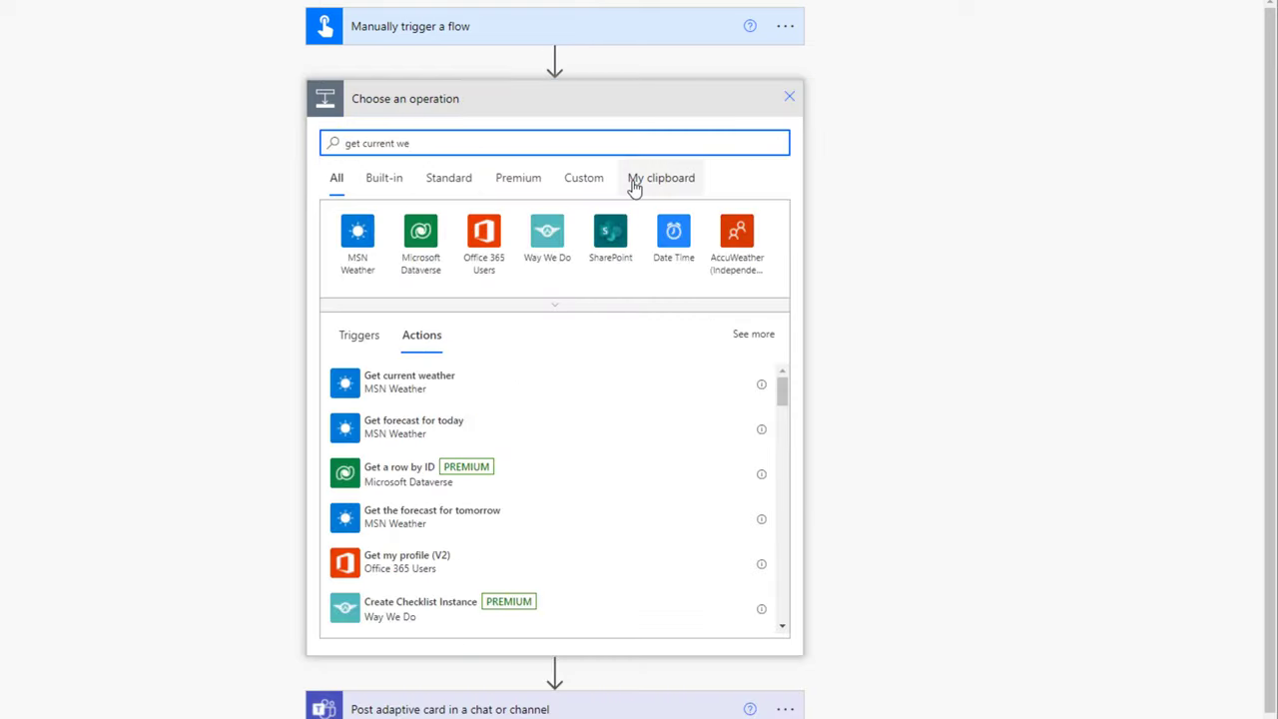
click(388, 399)
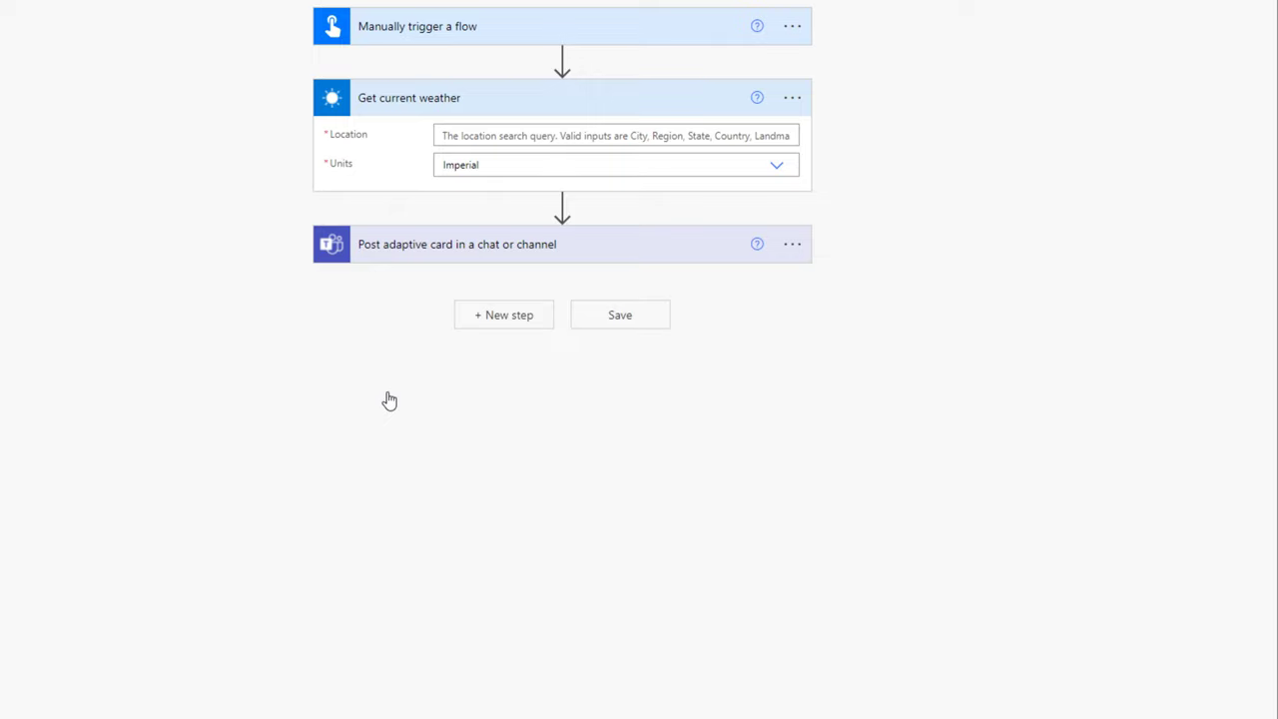
click(484, 135)
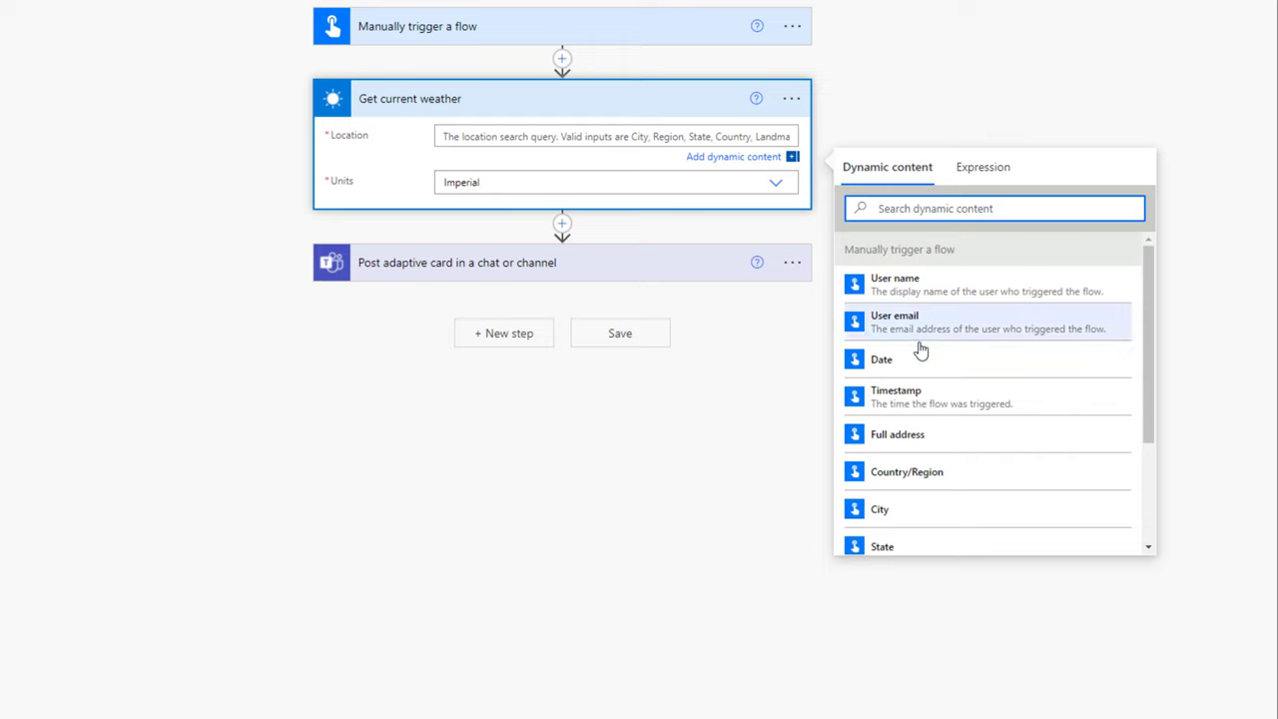
click(924, 447)
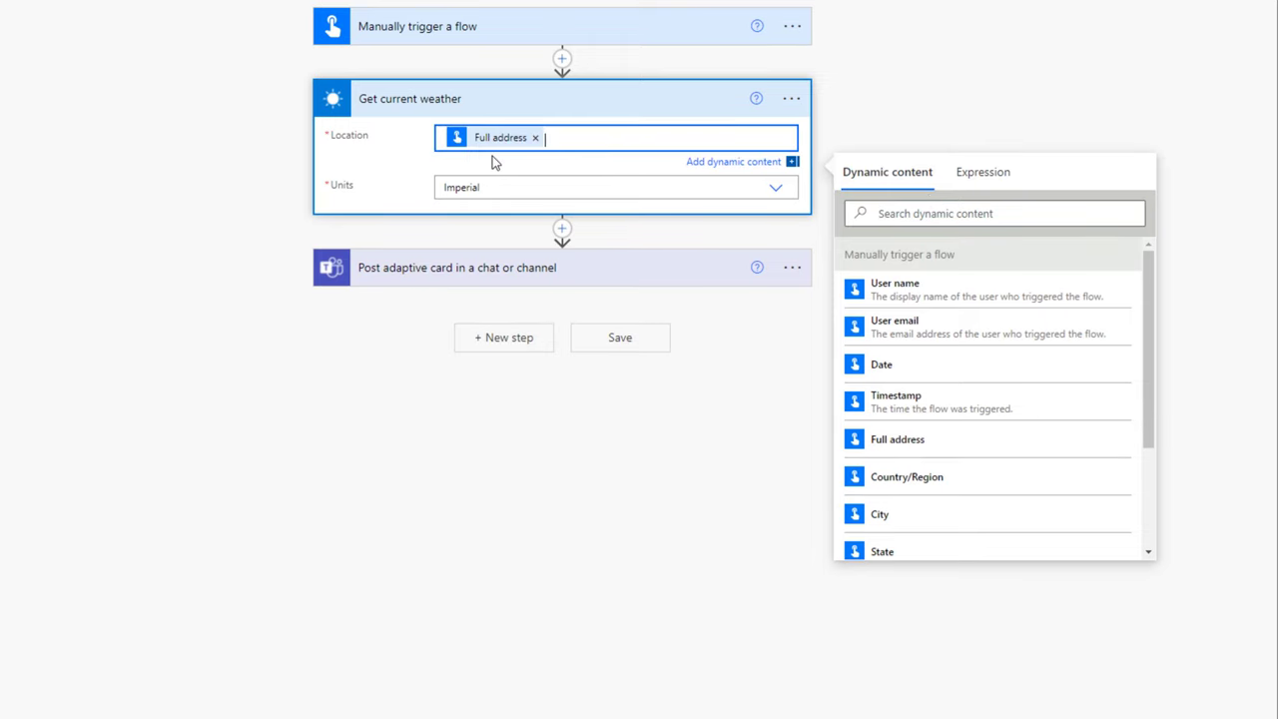
In the card action's JSON, replace the text "Redmond, WA" with the trigger's State dynamic content.
click(519, 263)
scroll(629, 277, down, 2)
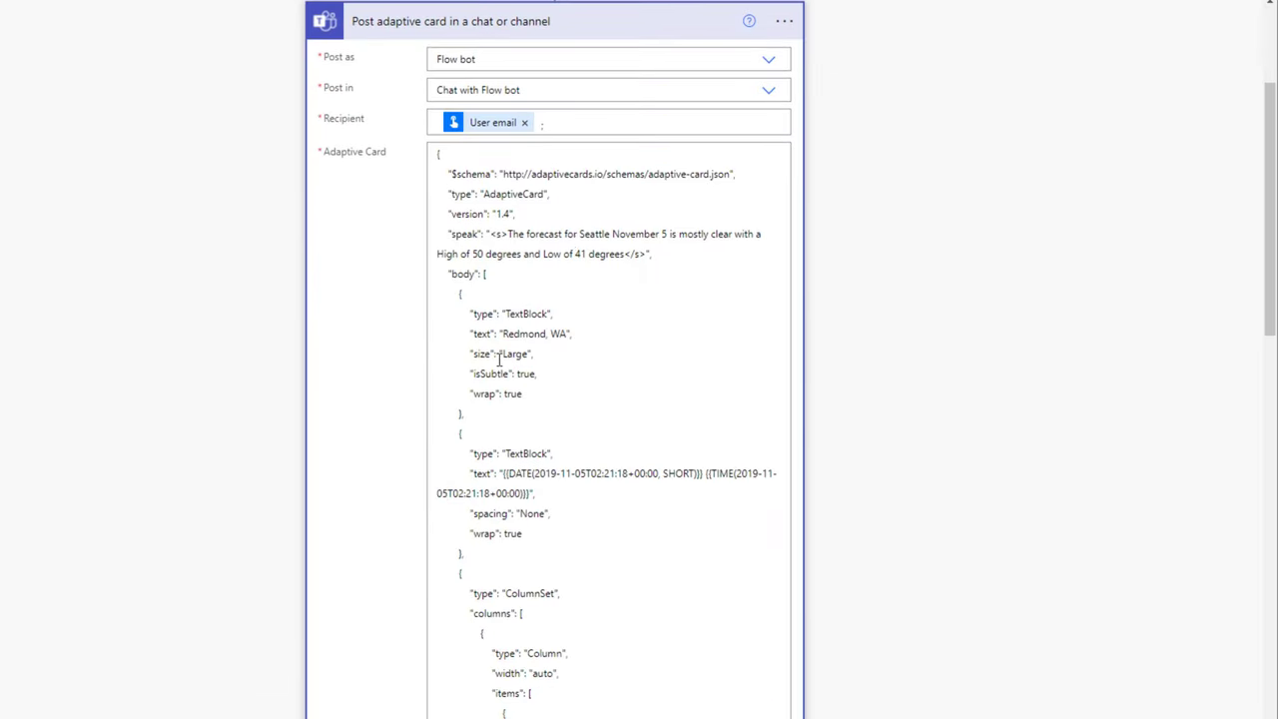
scroll(499, 357, down, 1)
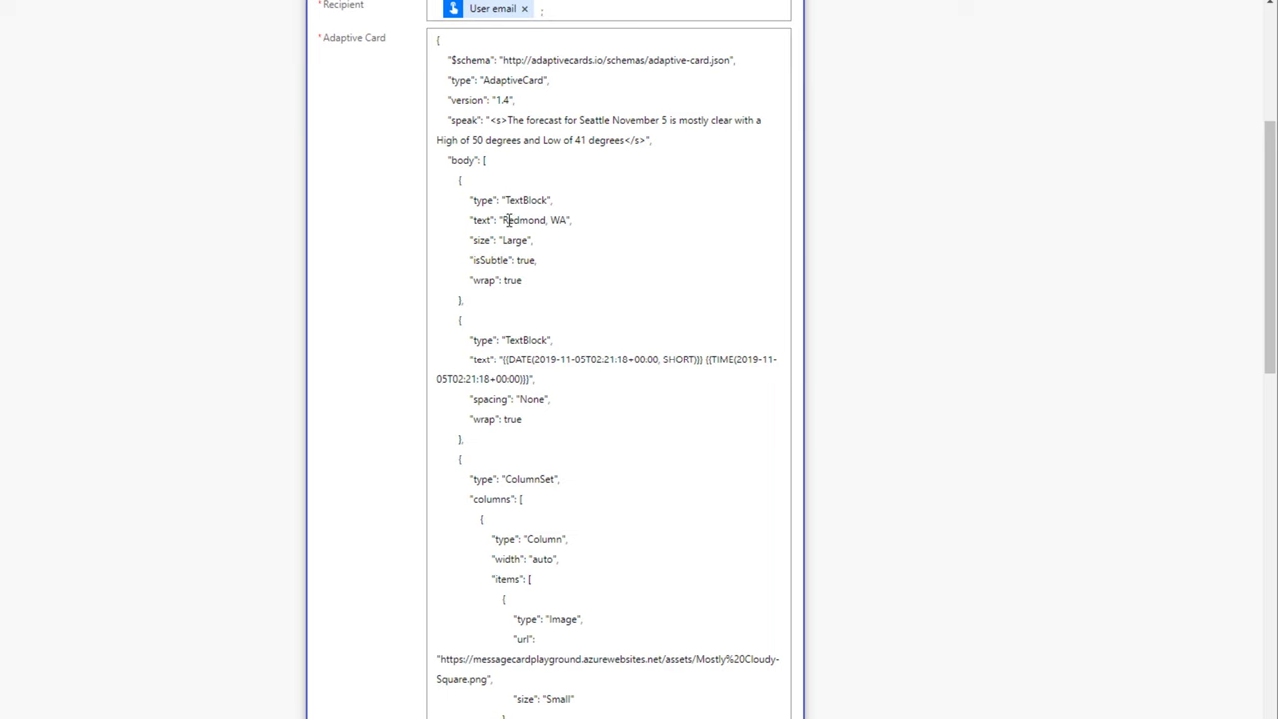
drag(504, 220, 569, 222)
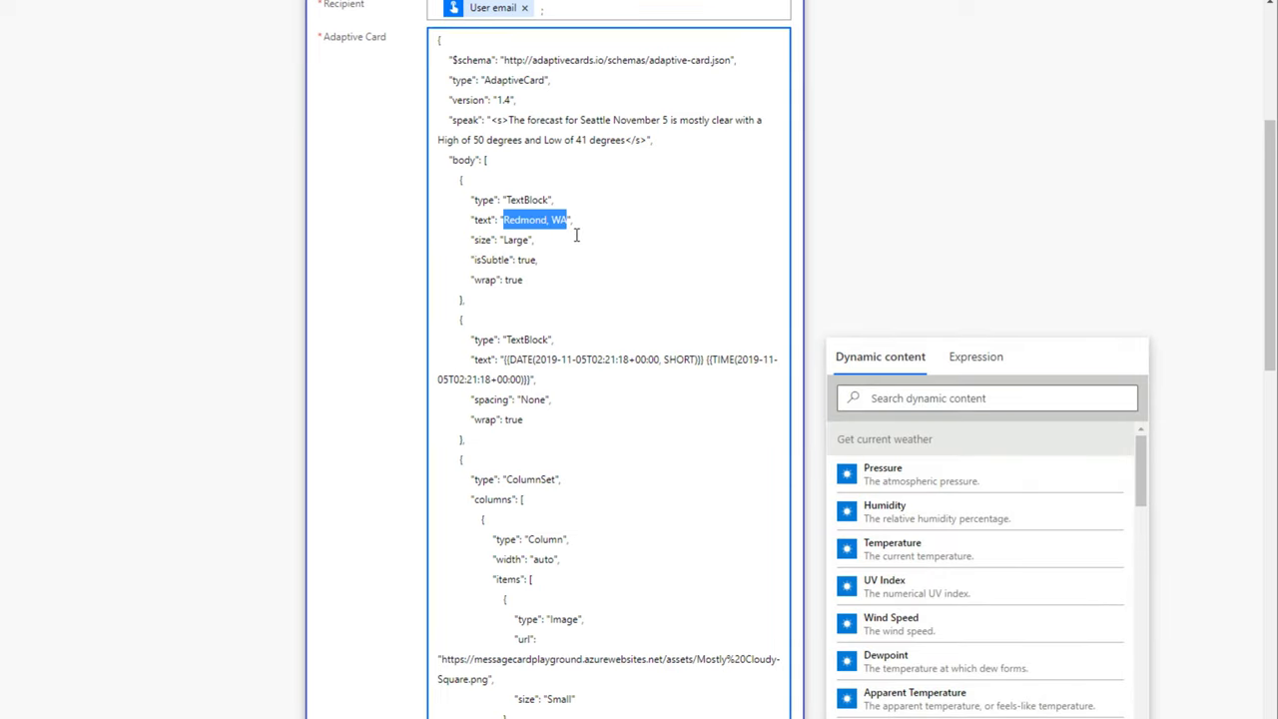
key(BackSpace)
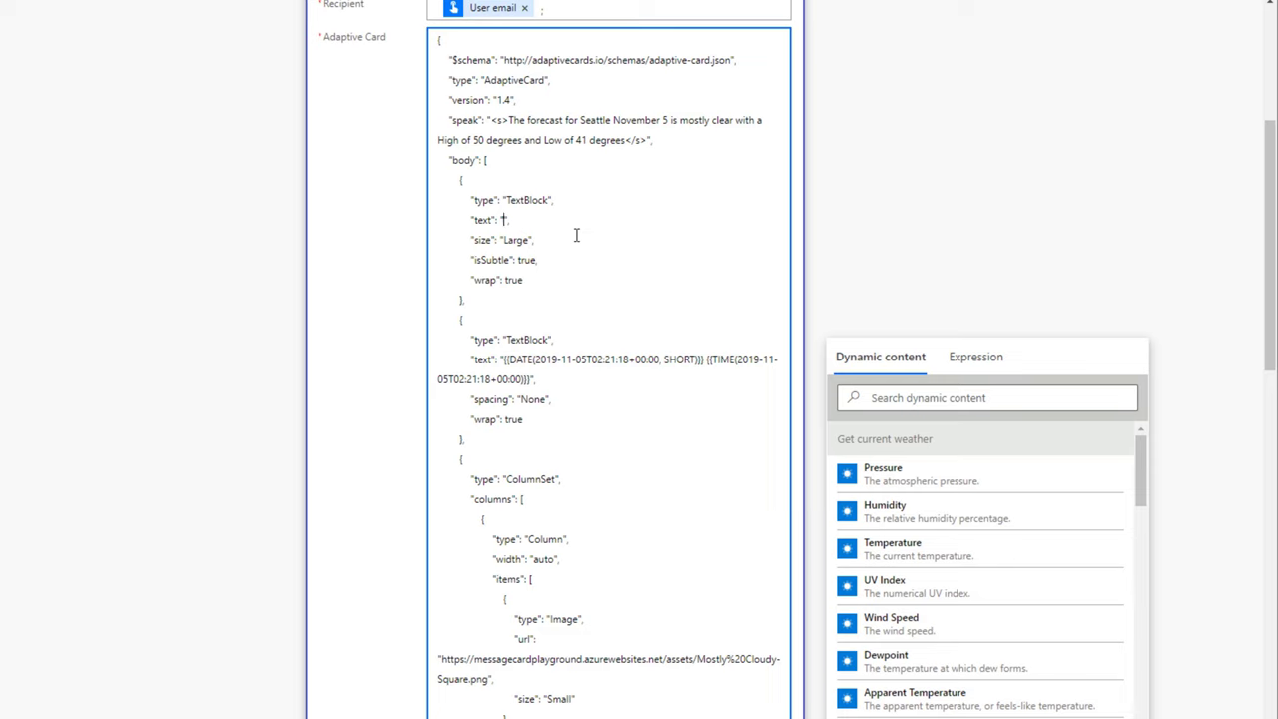
click(920, 397)
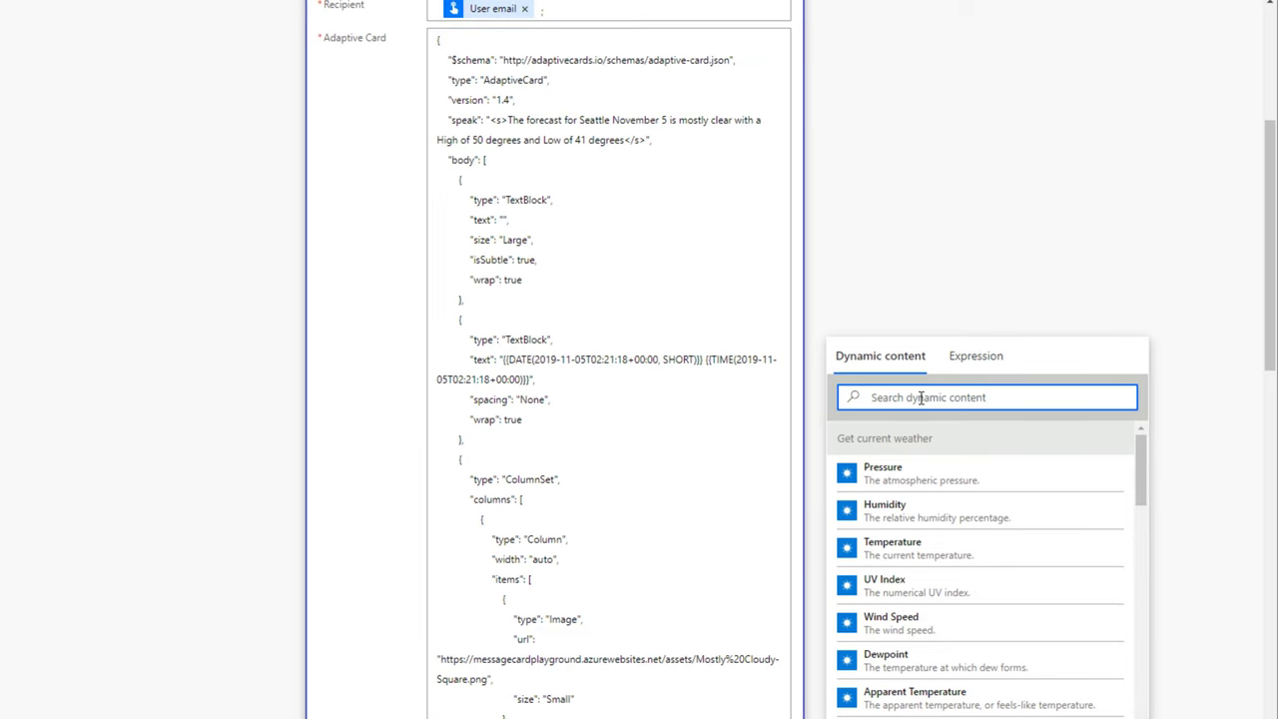
text(stat)
click(912, 476)
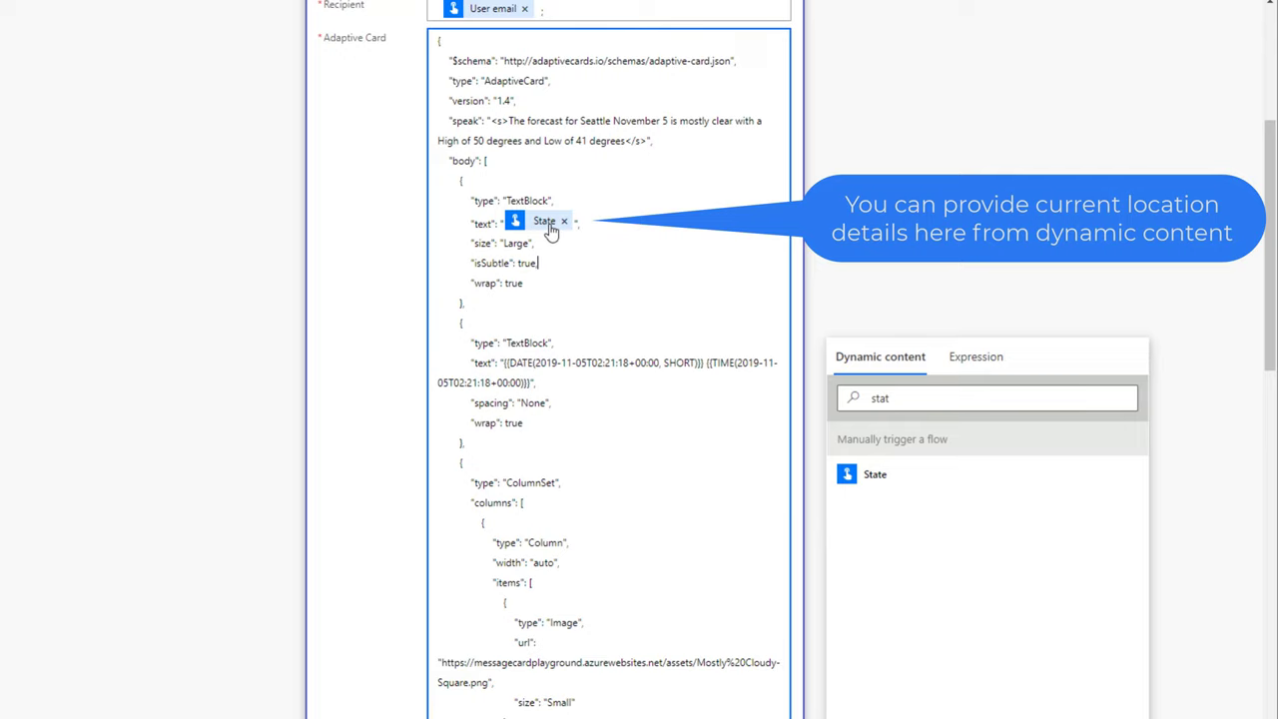
Replace the DATE and TIME expression in the second TextBlock's text with the trigger's Timestamp dynamic content.
scroll(582, 334, down, 2)
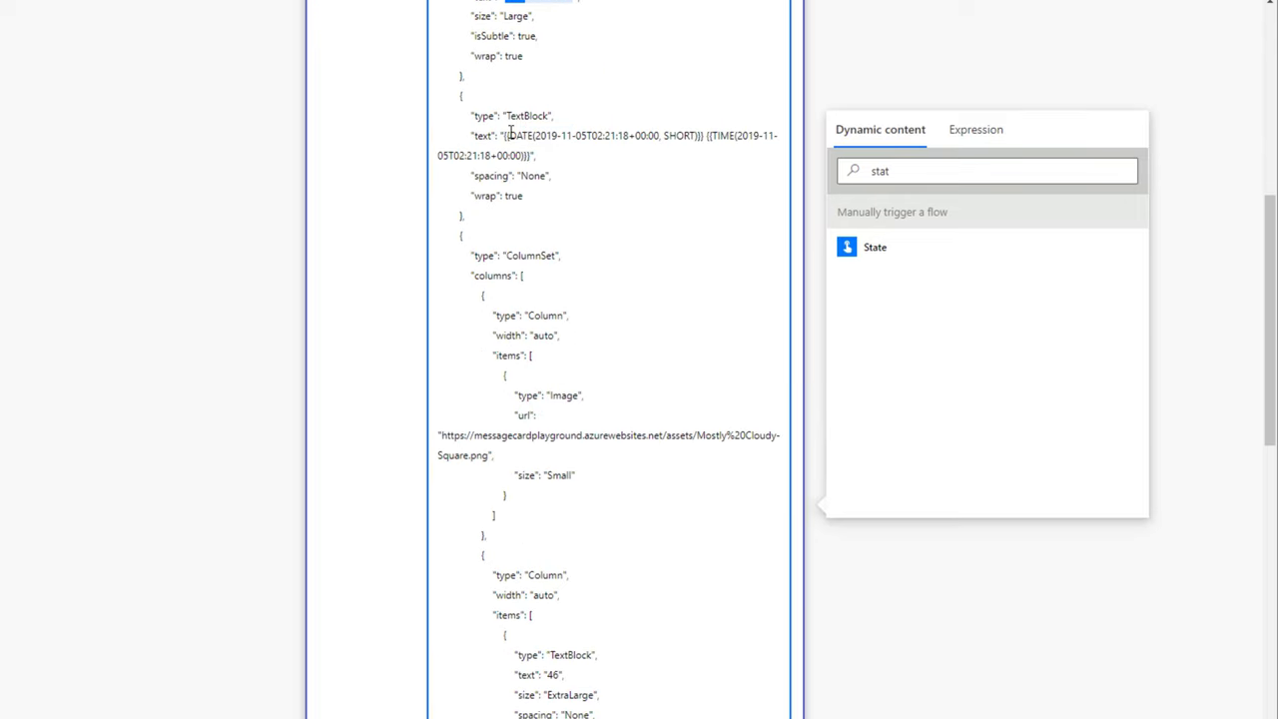
drag(504, 136, 532, 156)
key(BackSpace)
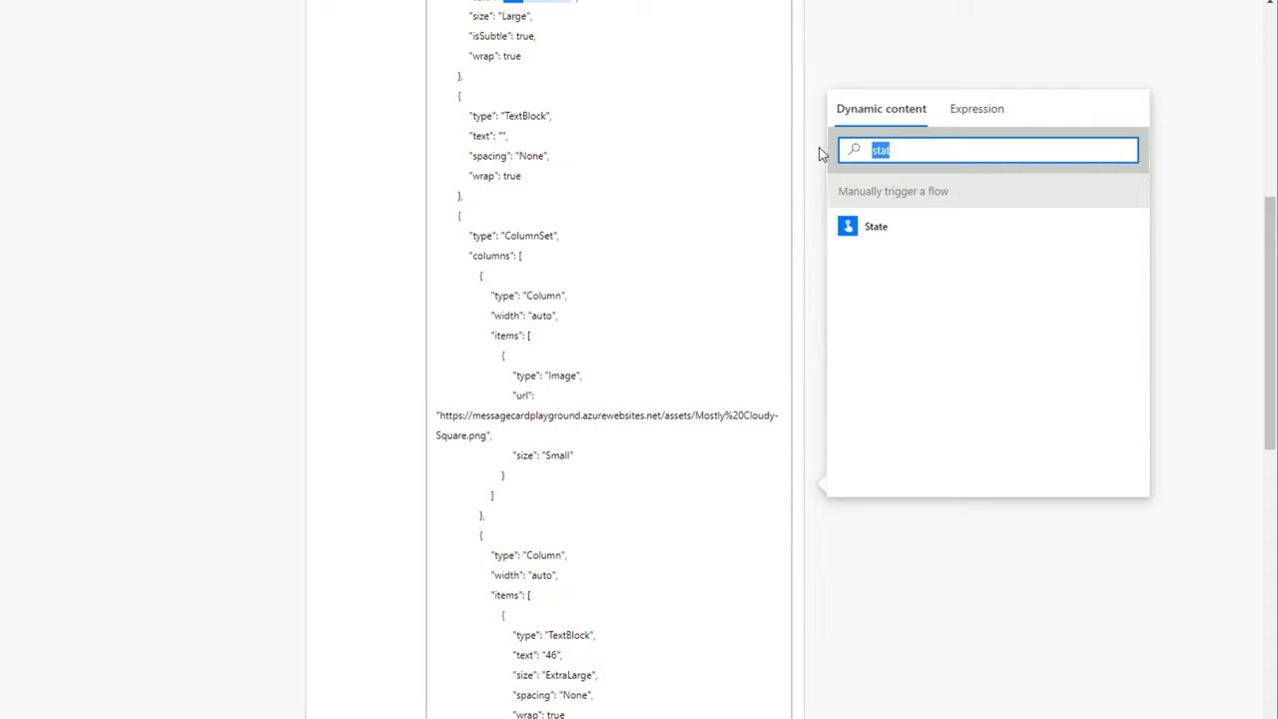
key(BackSpace)
scroll(1038, 539, down, 5)
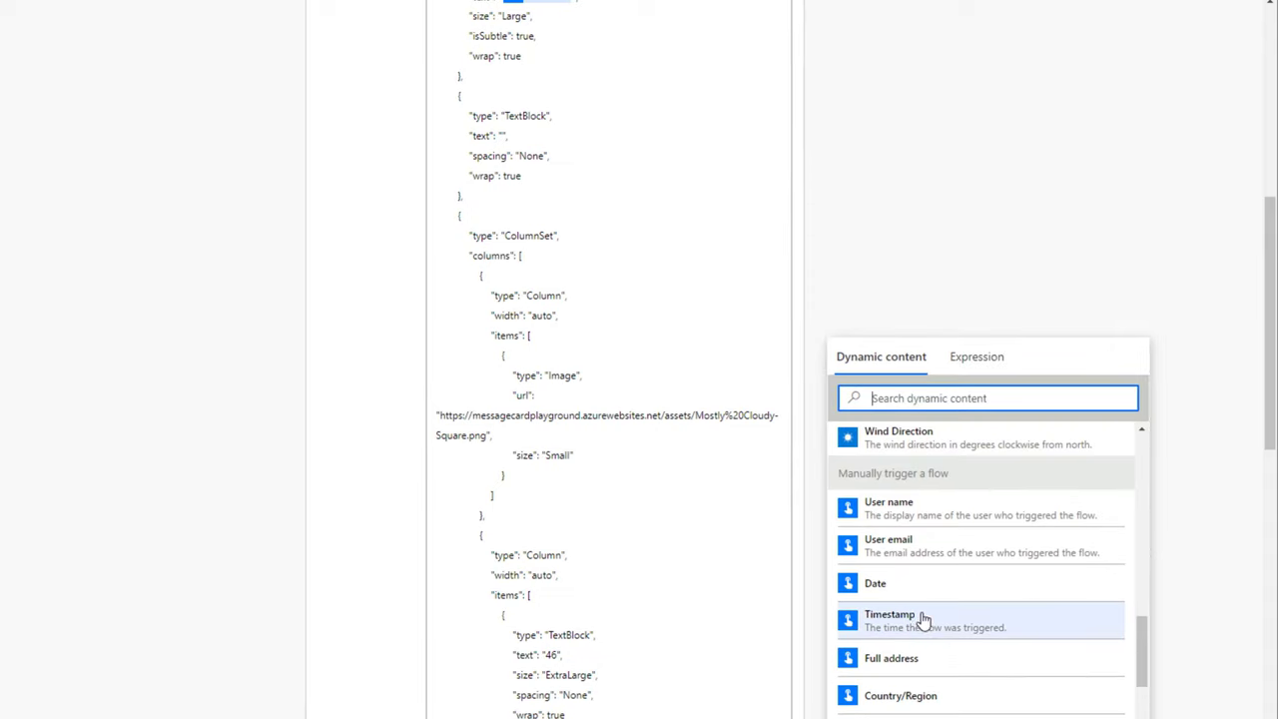
click(922, 619)
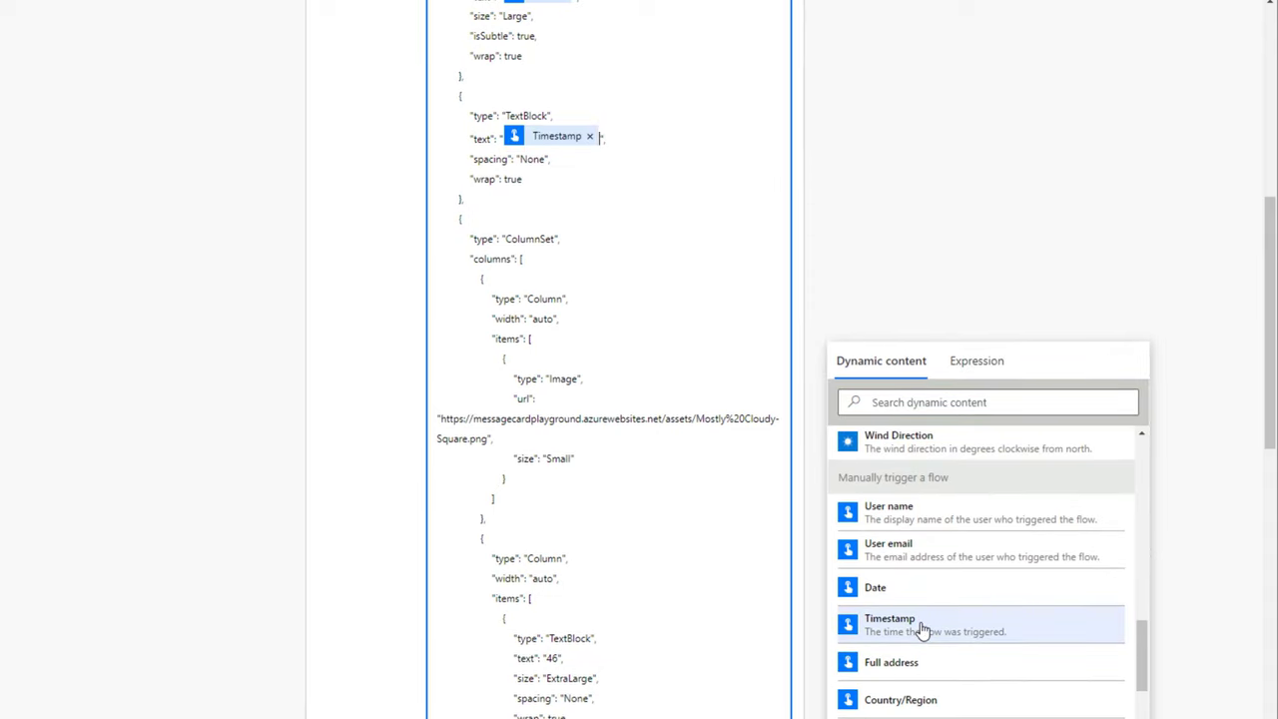
Replace the text value 46 in the ExtraLarge TextBlock with the Temperature output of Get current weather.
click(615, 385)
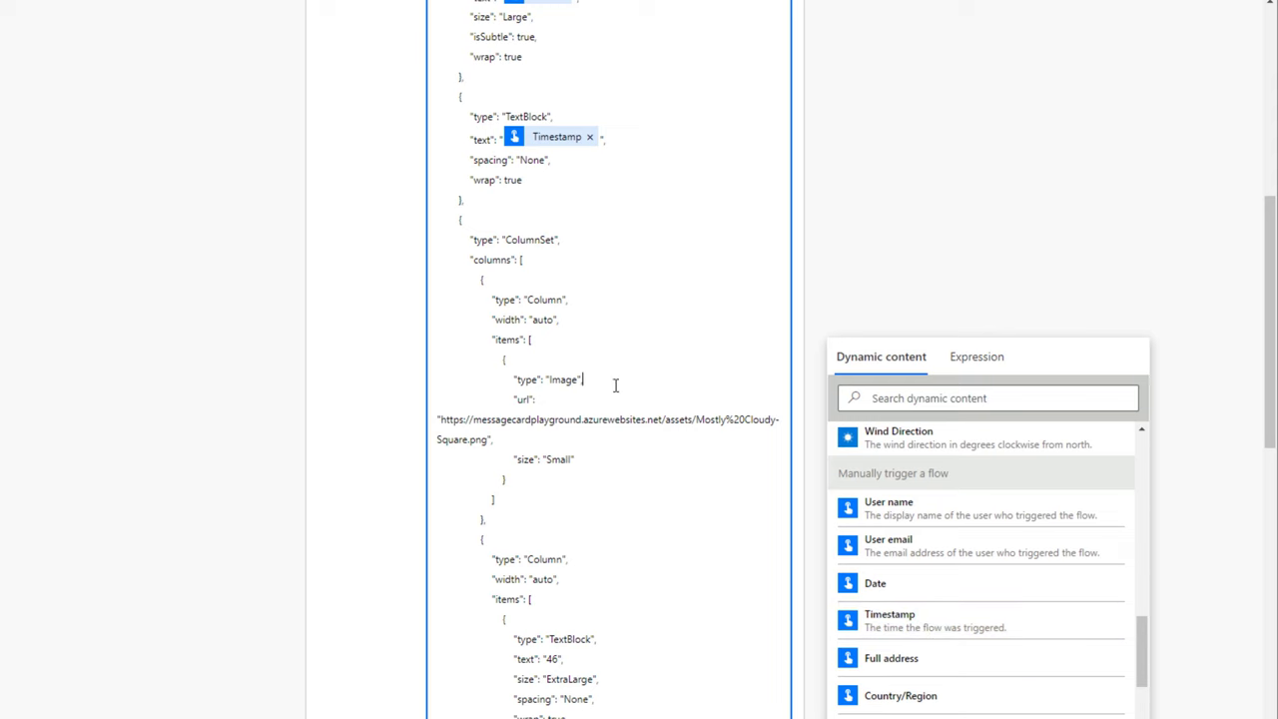
scroll(595, 465, down, 5)
double_click(552, 204)
key(BackSpace)
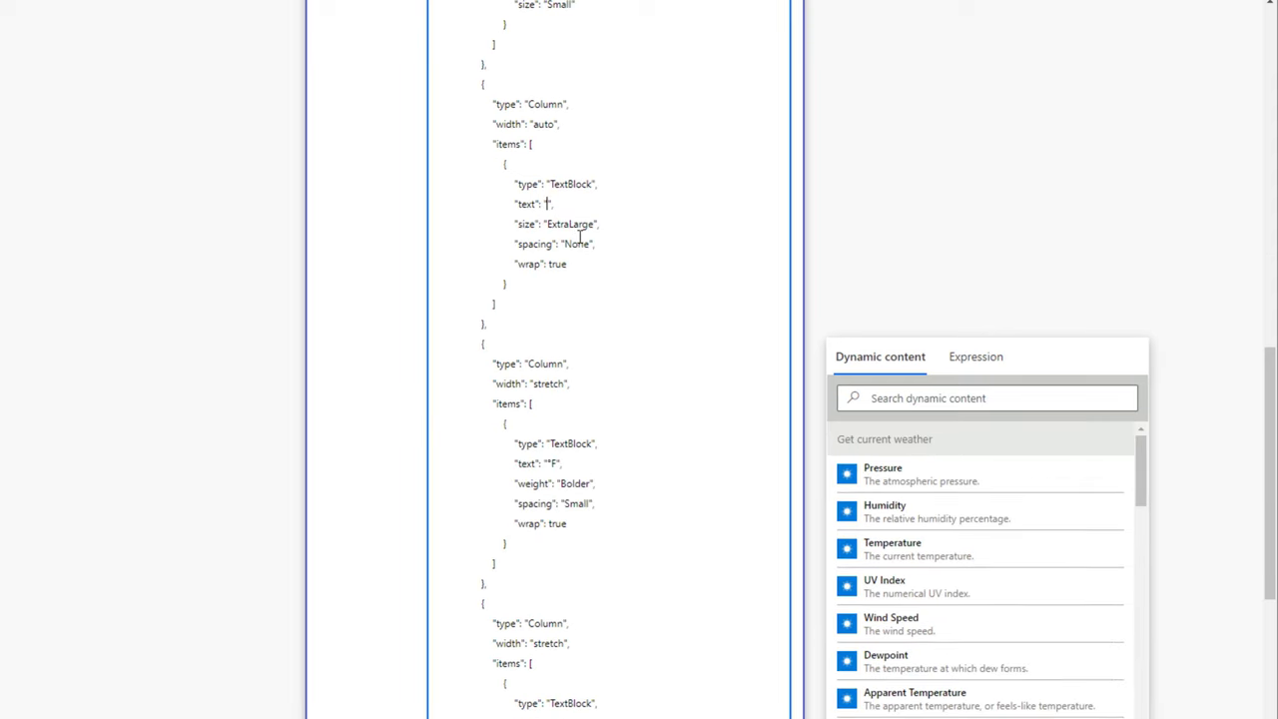
scroll(1010, 549, down, 1)
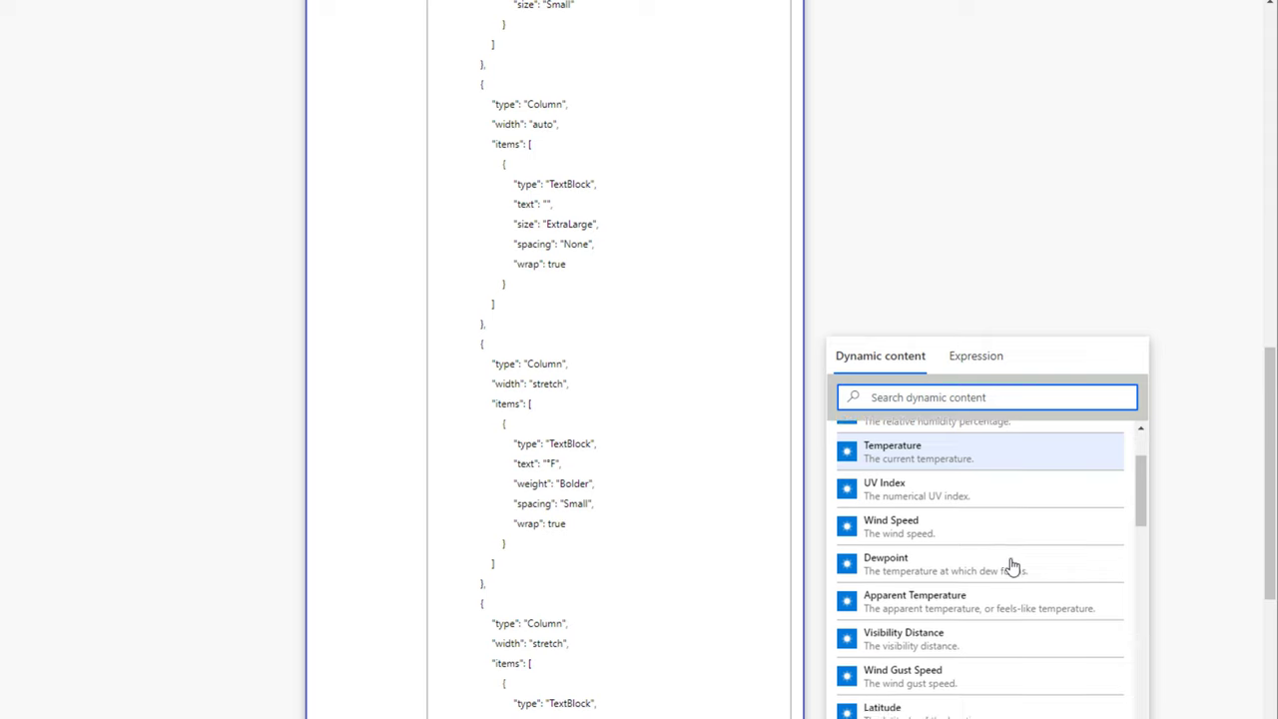
scroll(988, 519, up, 1)
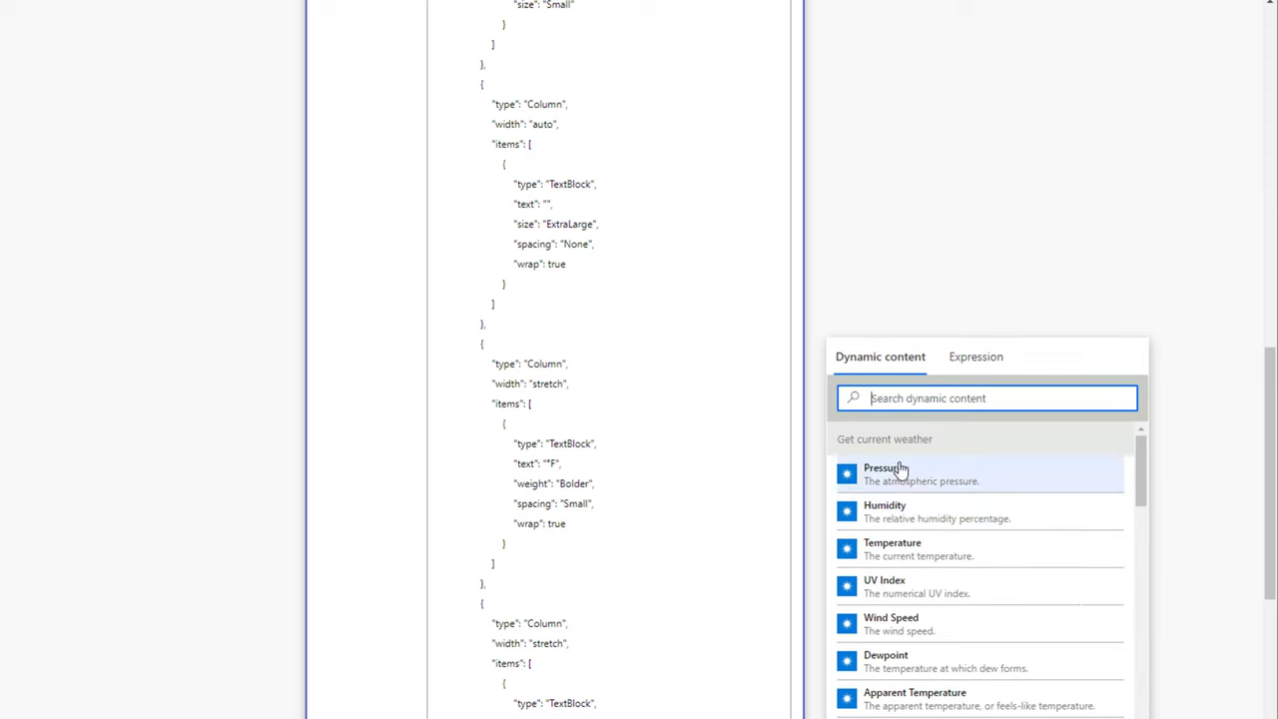
click(919, 557)
Delete the last column of the ColumnSet, which holds the "Hi 50" and "Lo 41" TextBlocks, from the card JSON.
scroll(598, 399, down, 4)
drag(481, 206, 519, 560)
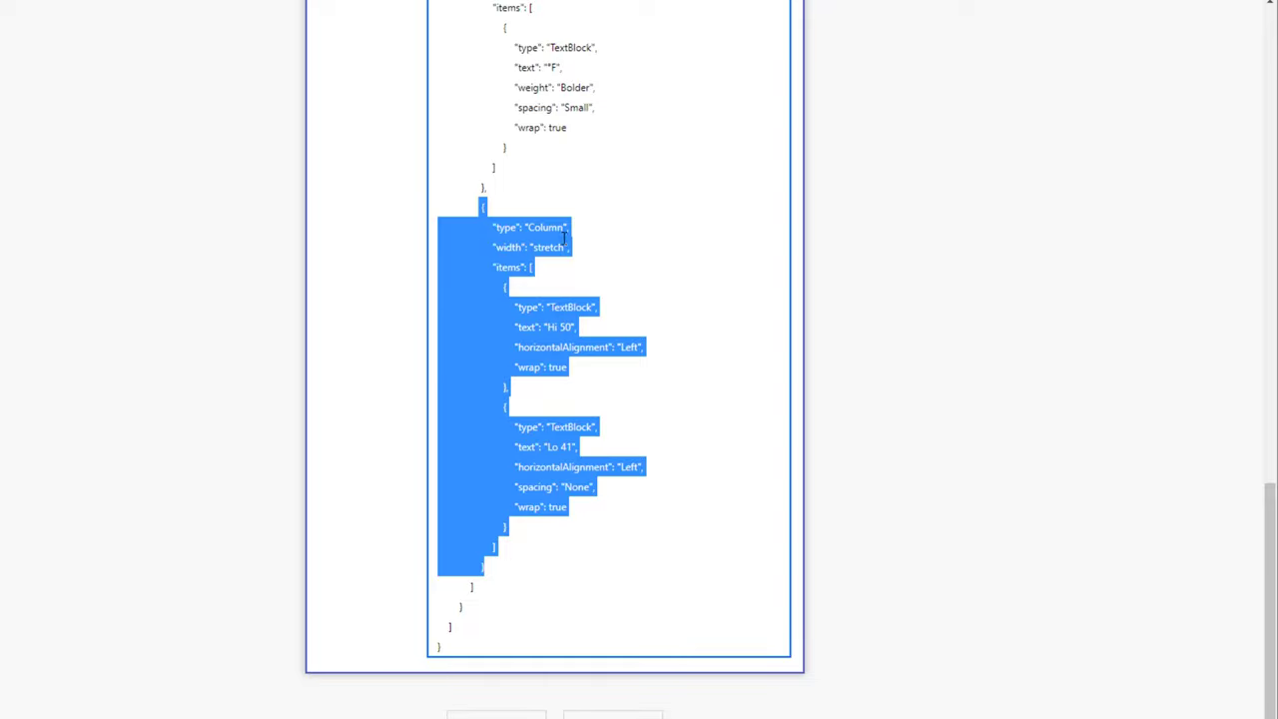
key(Delete)
Copy the entire edited card JSON into the Adaptive Cards Designer's payload editor, replacing its contents, to preview the card.
scroll(736, 347, up, 2)
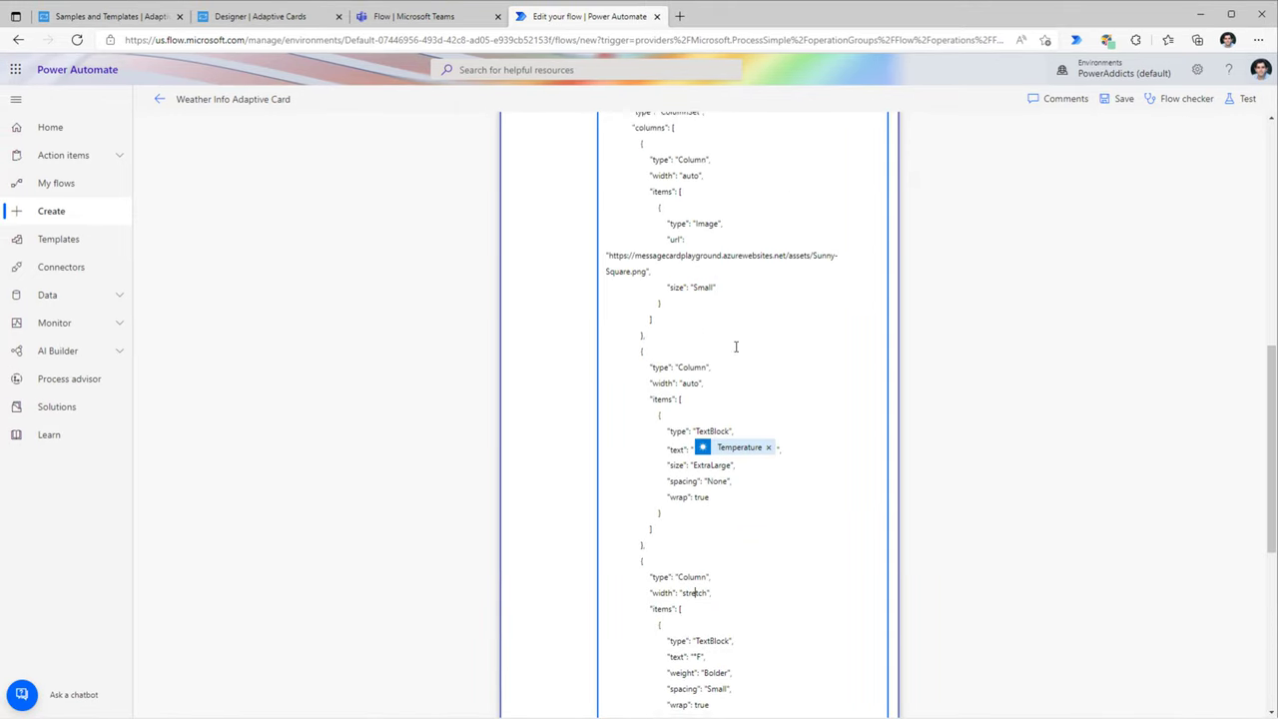
scroll(779, 304, down, 2)
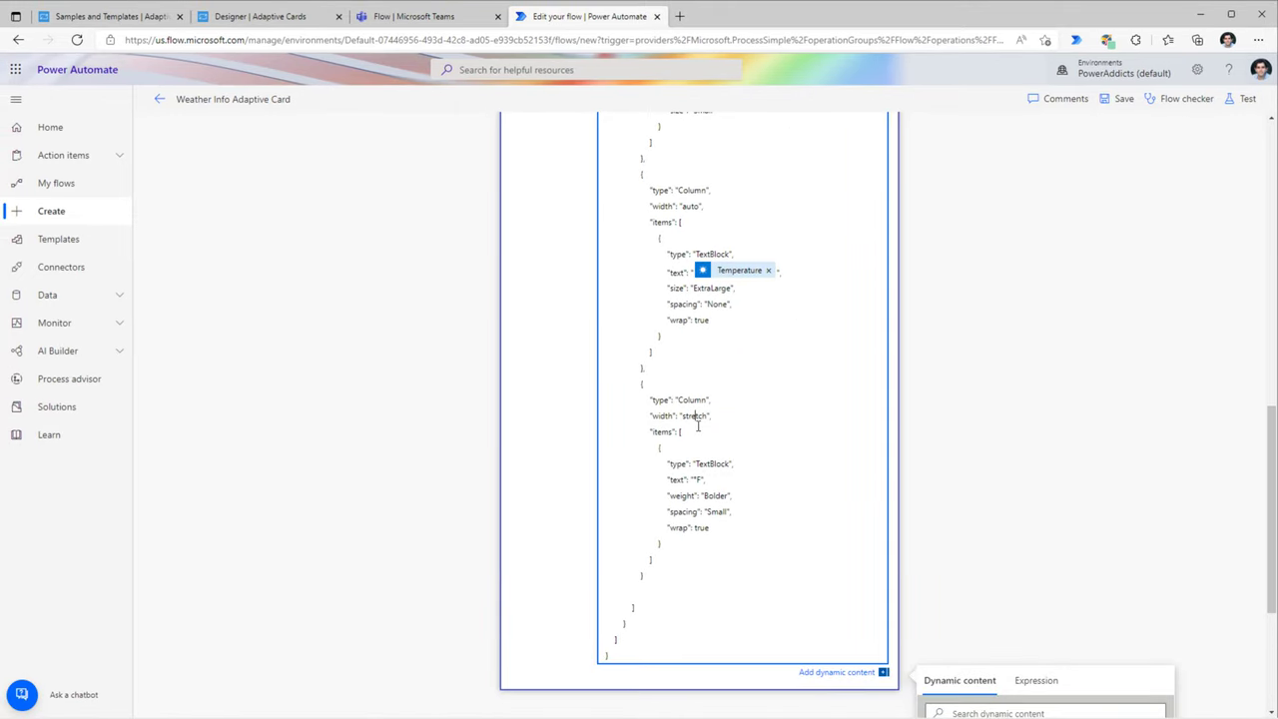
key(ctrl+a)
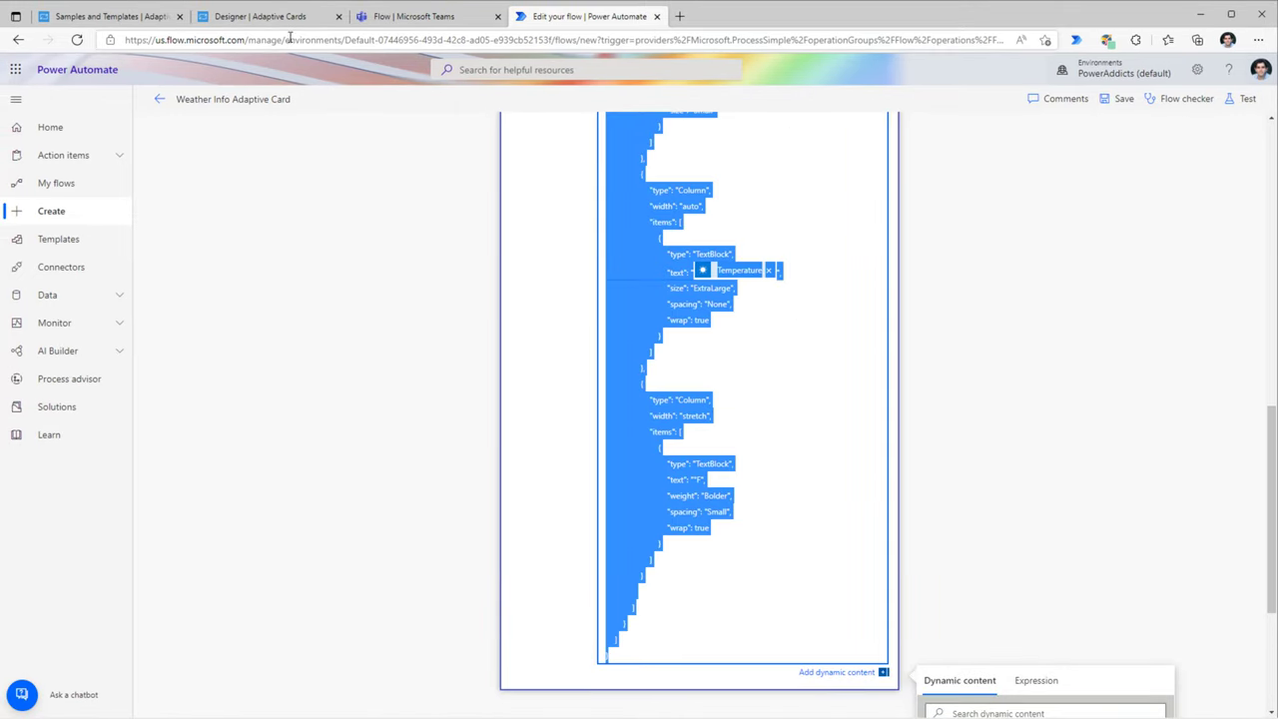
click(259, 16)
click(309, 541)
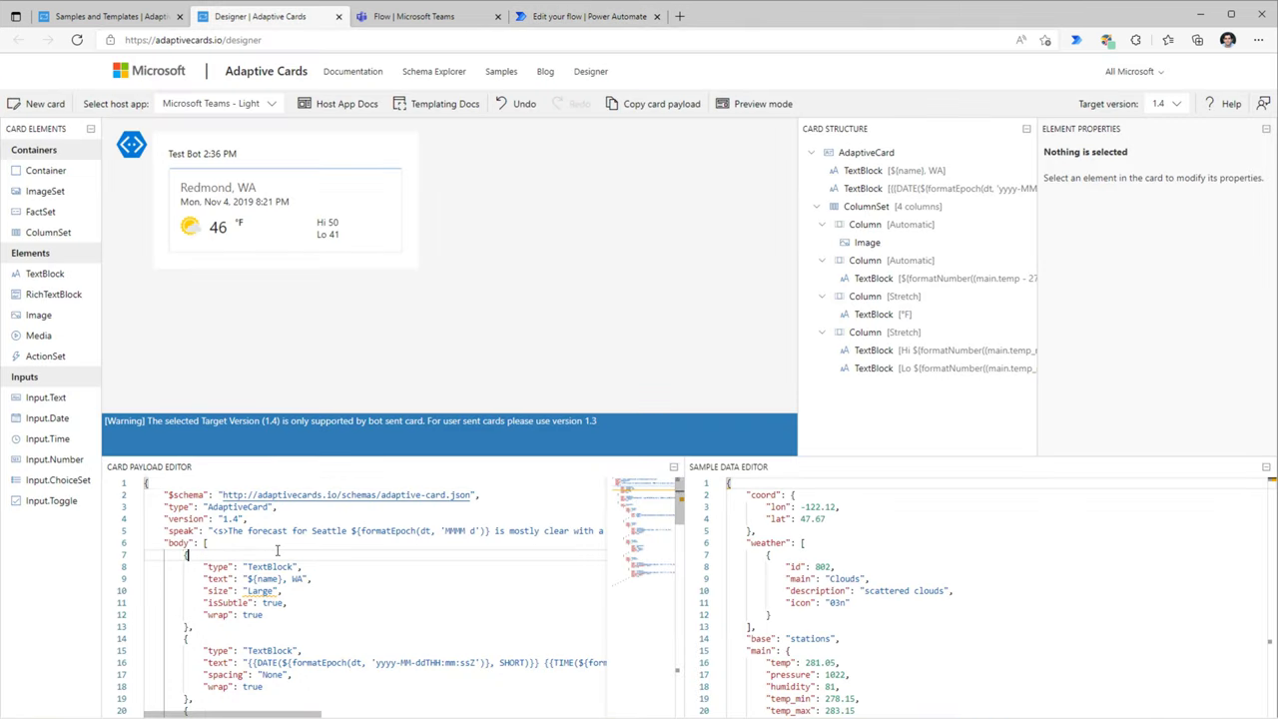
key(ctrl+a)
key(ctrl+v)
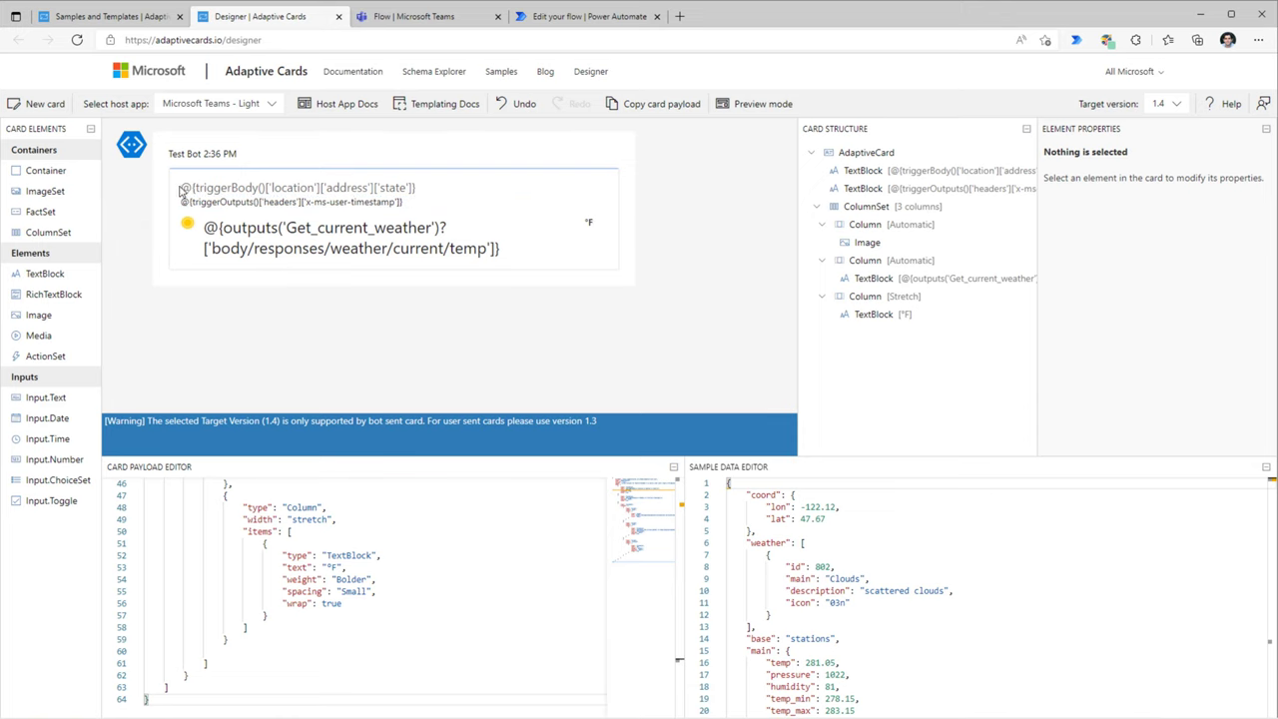
Return to the Power Automate flow, save it and run a manual test.
click(589, 16)
scroll(675, 491, down, 2)
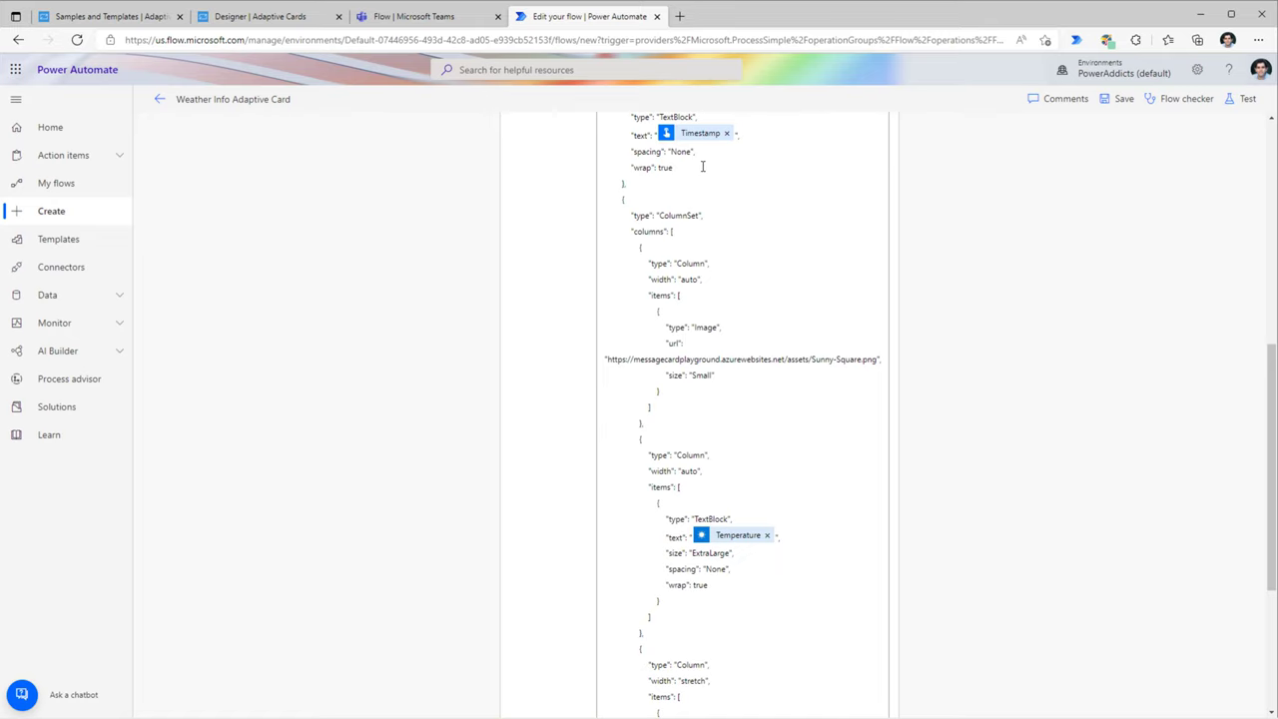
click(1248, 99)
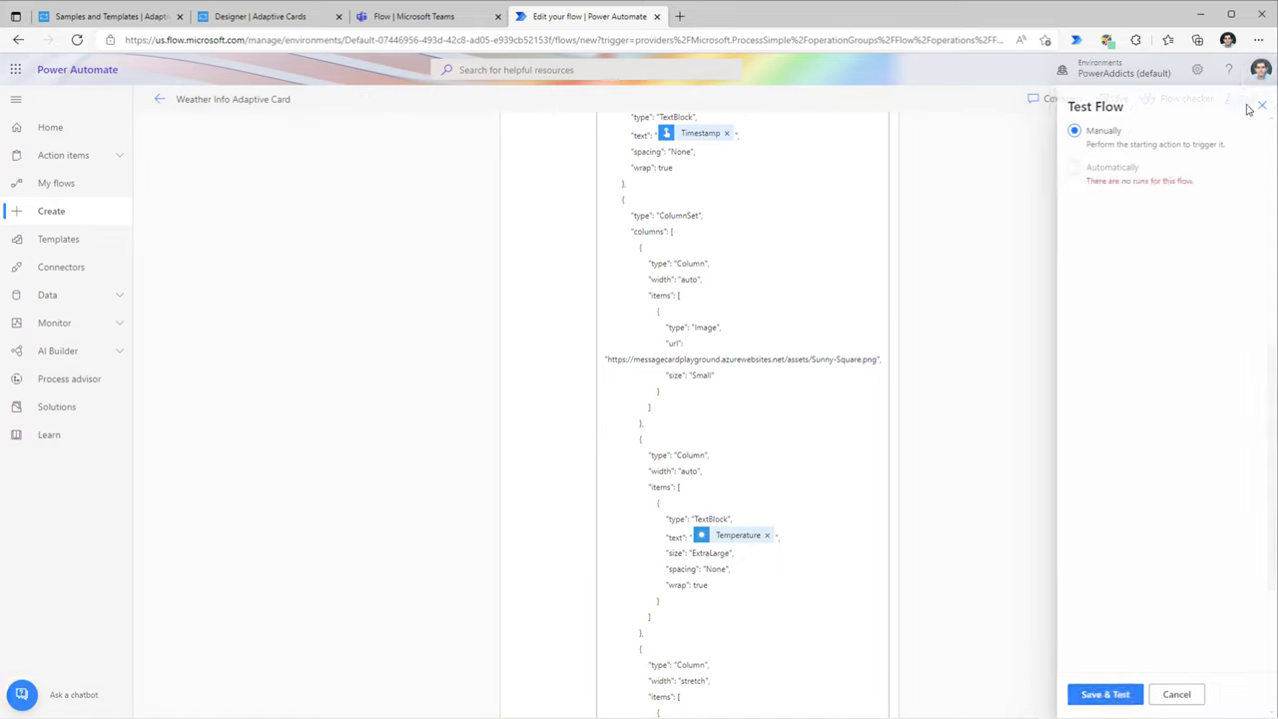
click(1099, 696)
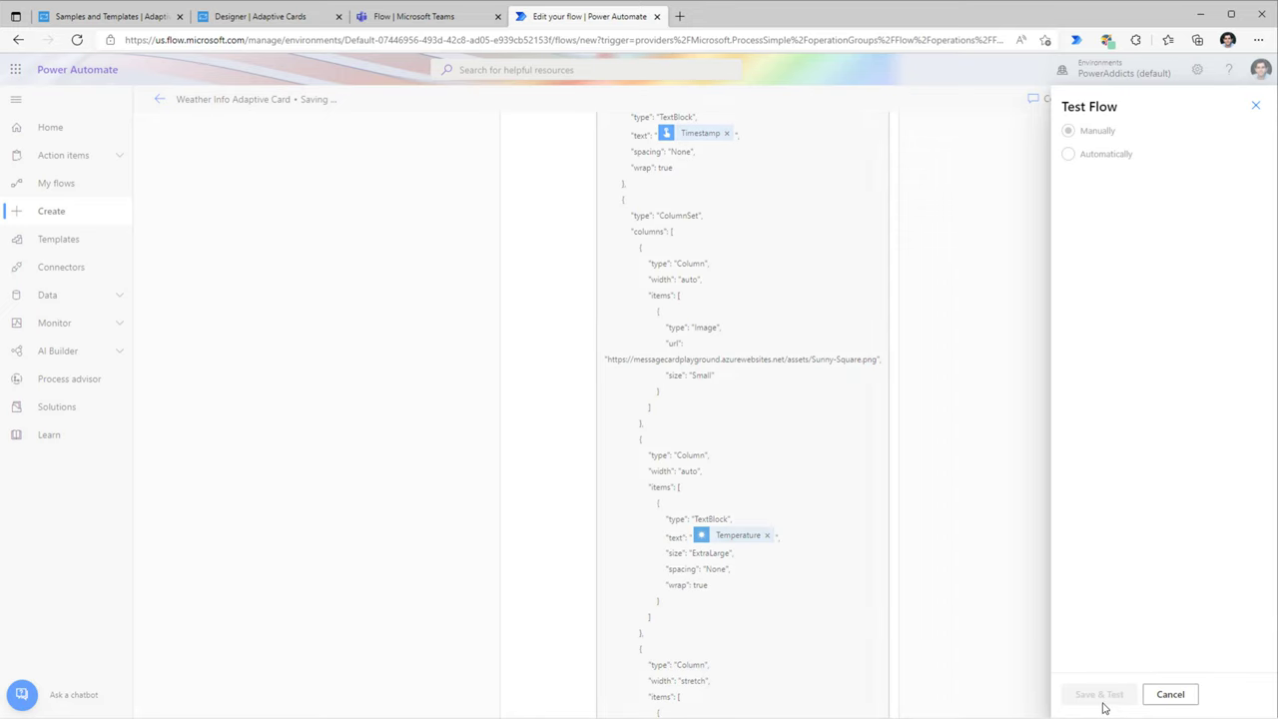
click(1092, 695)
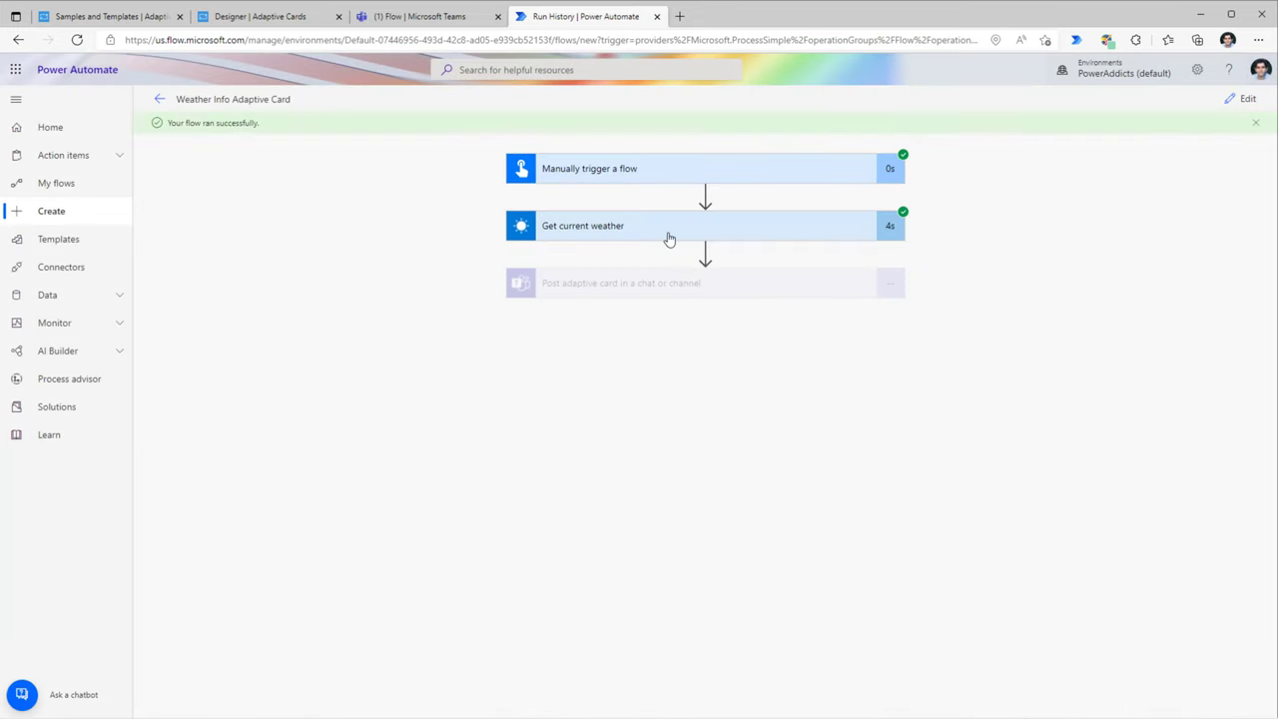
Switch to the Adaptive Cards Designer, browse the samples for a new card and open the "Publish Adaptive Card Schema" sample.
key(ctrl+shift+Tab)
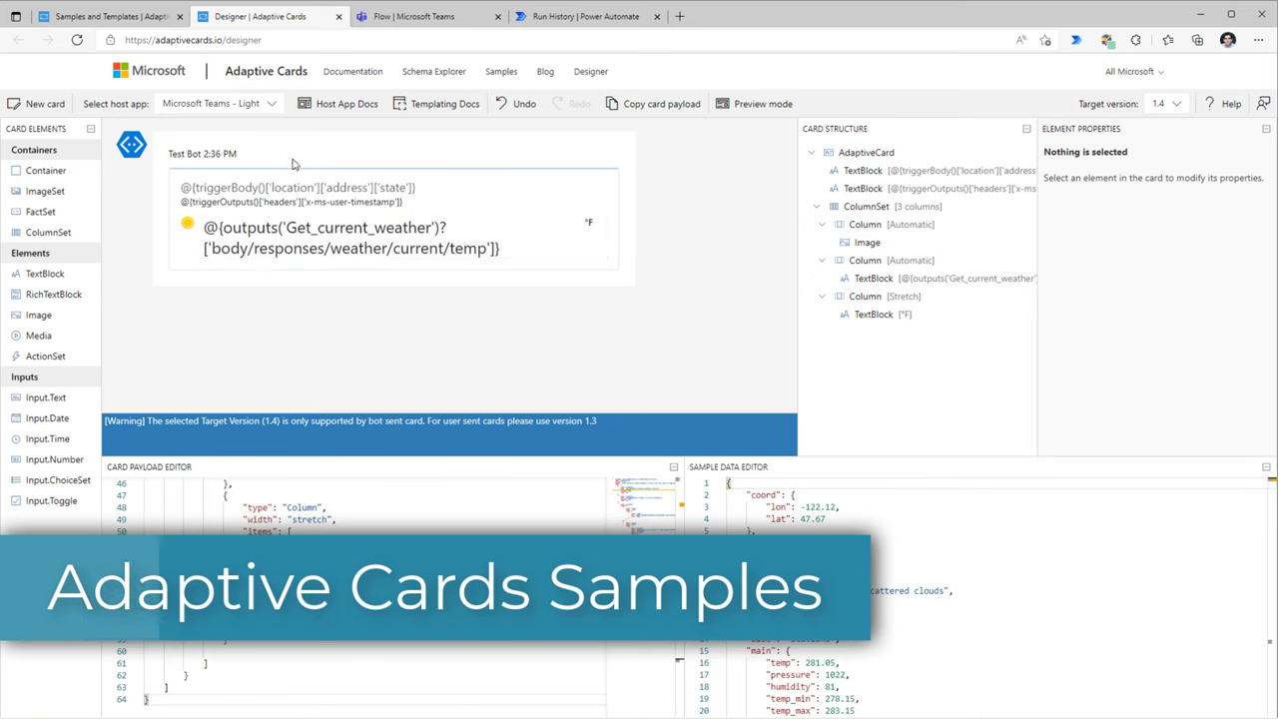
click(51, 104)
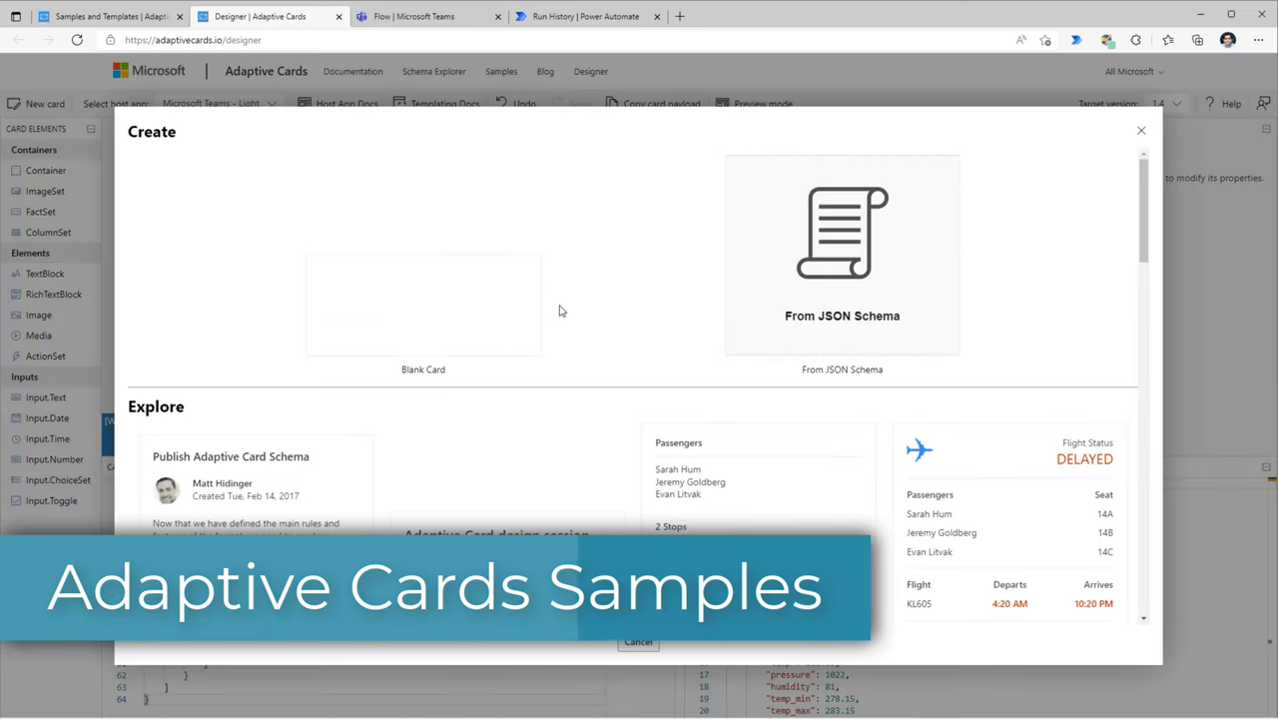
scroll(599, 340, down, 10)
scroll(619, 357, down, 15)
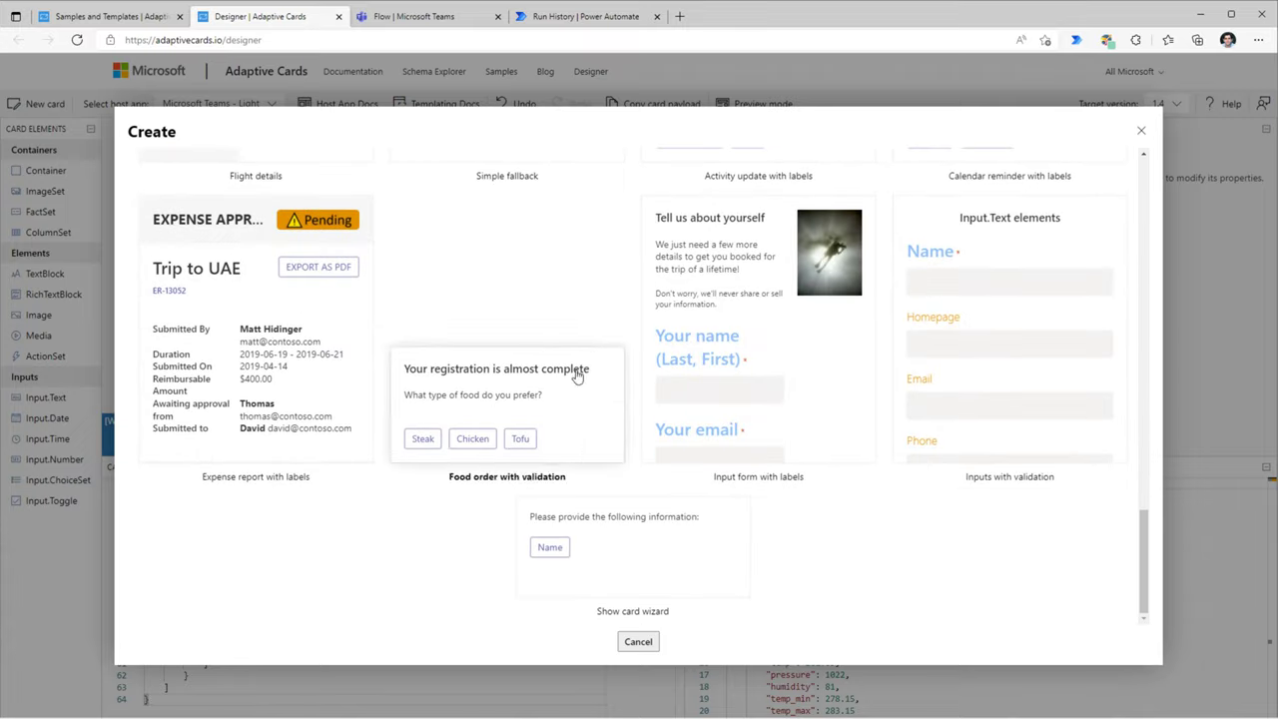
scroll(699, 361, up, 4)
scroll(701, 359, down, 2)
click(702, 359)
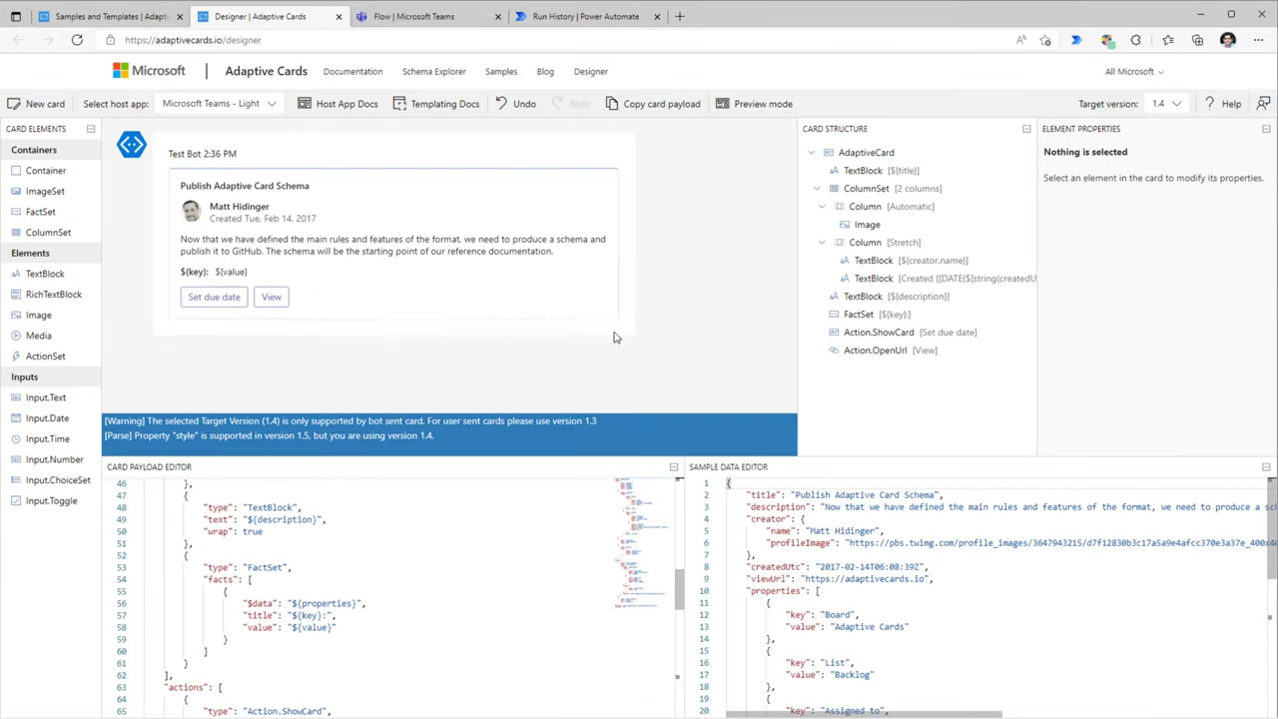
Delete the description TextBlock from the sample card and insert a new TextBlock in its place above the FactSet.
click(333, 253)
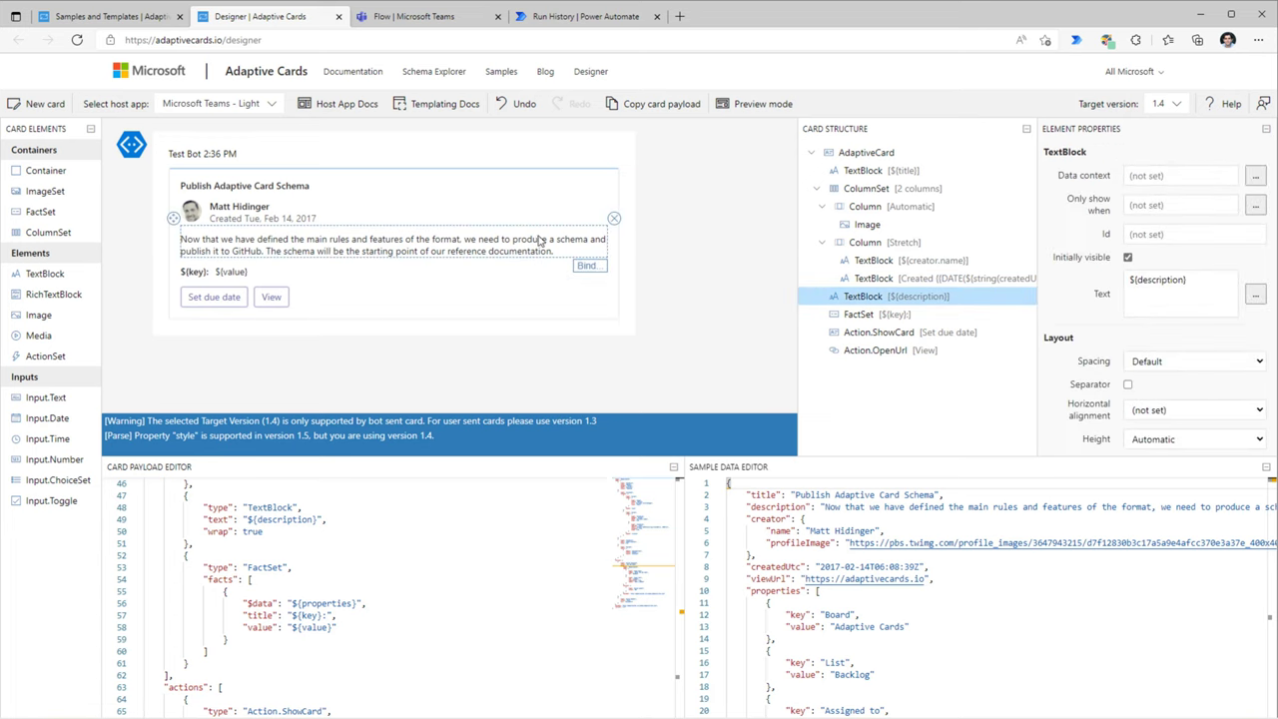
click(614, 218)
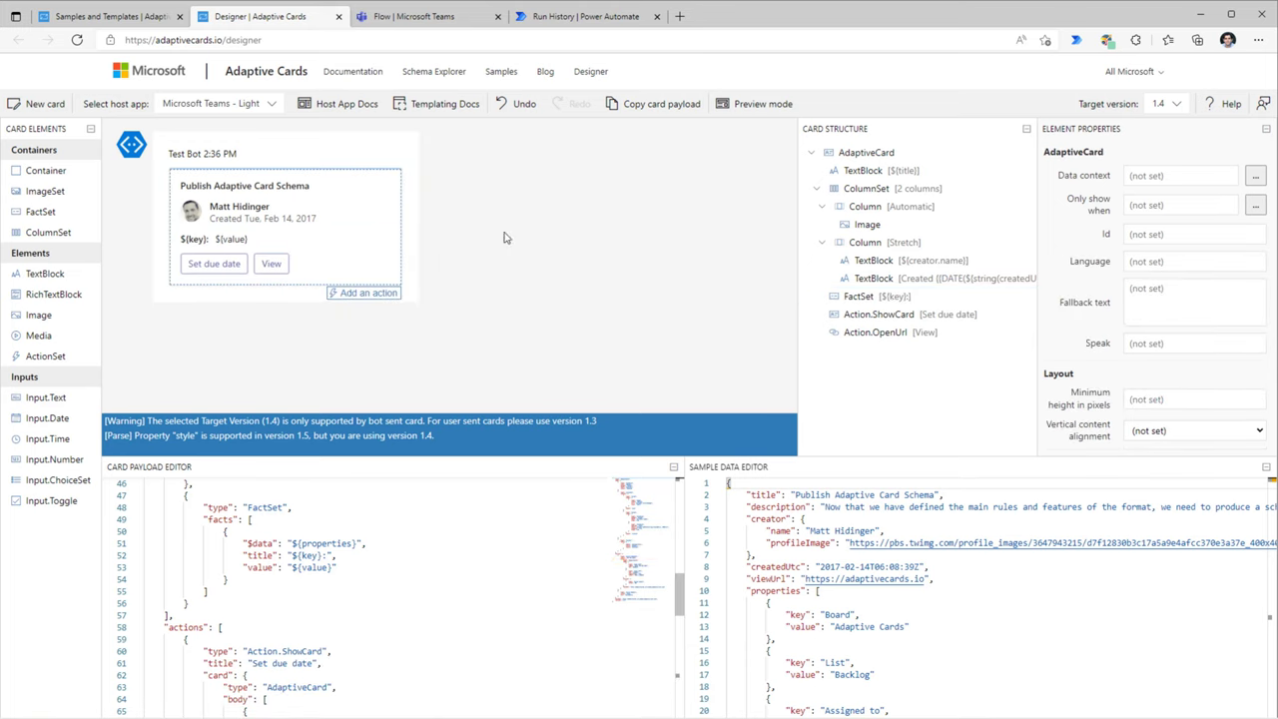
drag(45, 274, 188, 239)
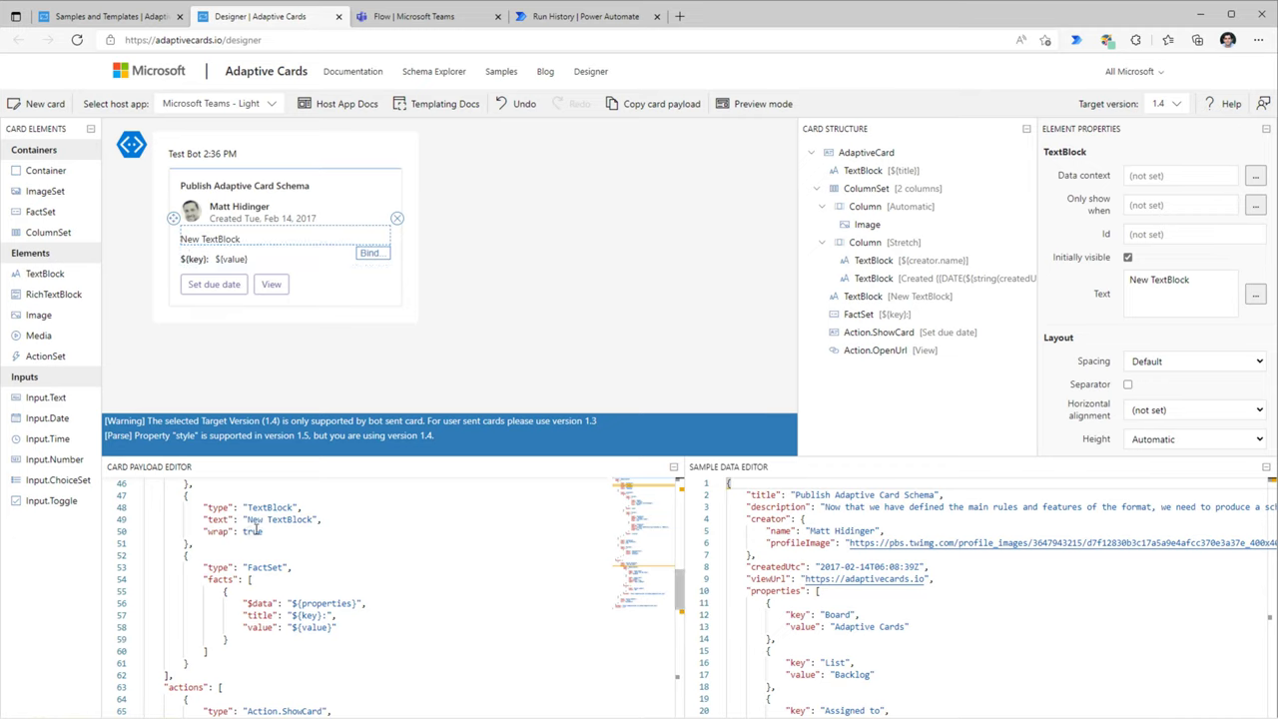
Create a new blank card and choose Microsoft Teams - Light as the host app.
click(41, 105)
click(392, 304)
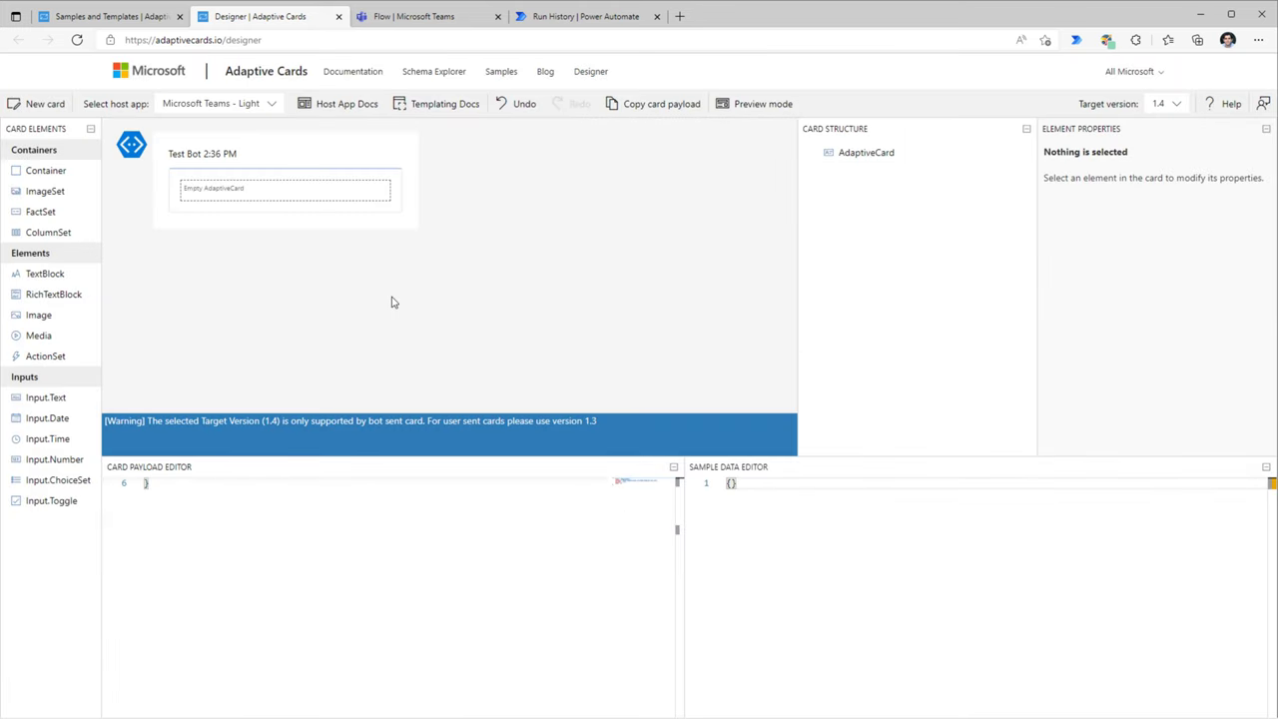
click(273, 107)
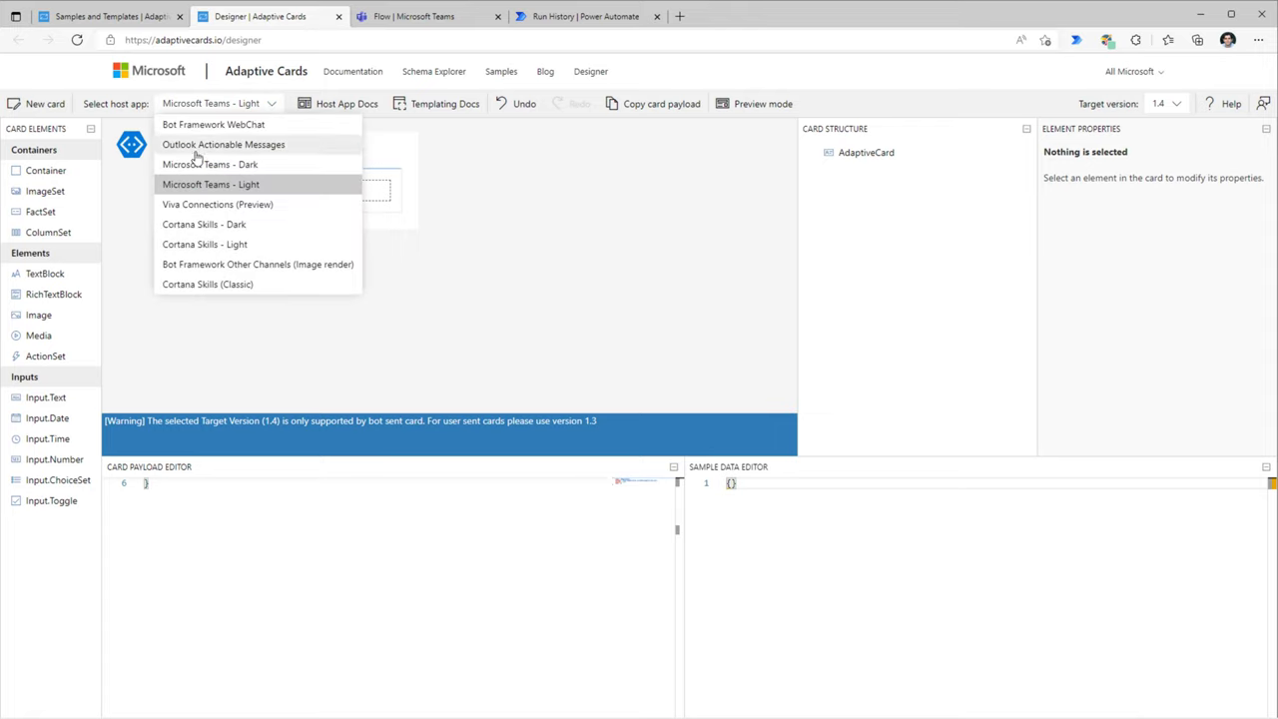
click(220, 185)
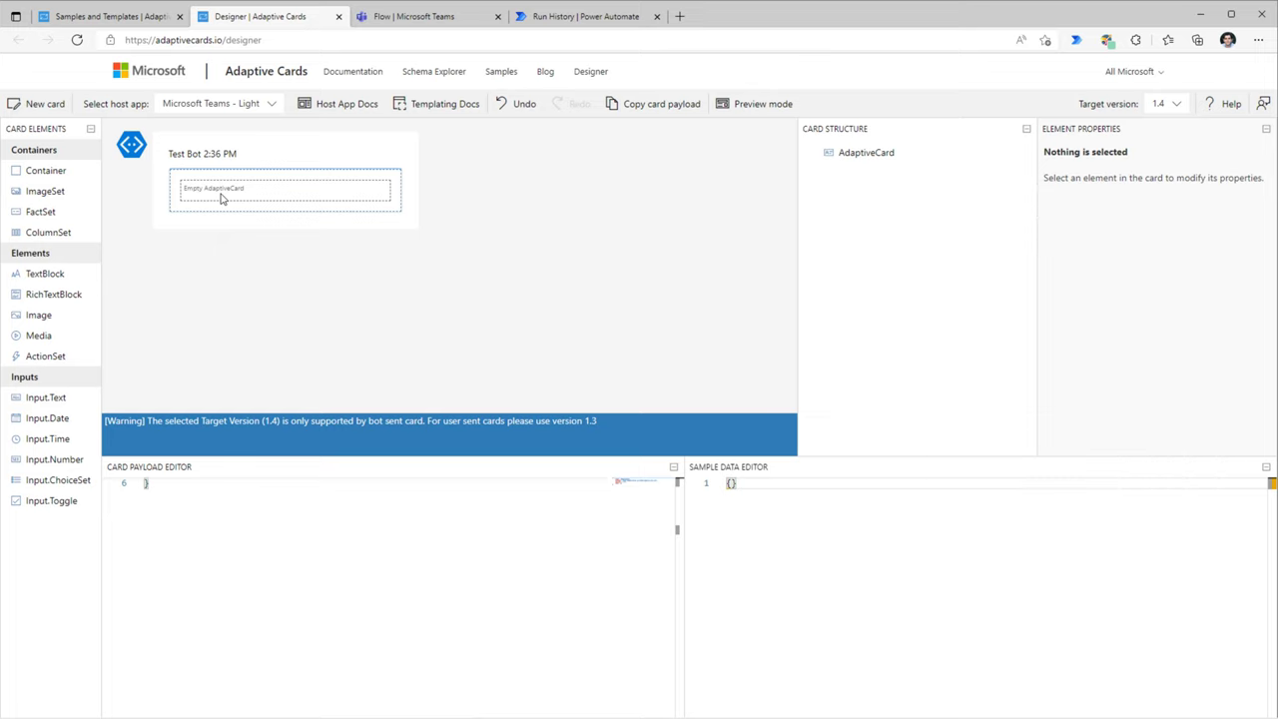
Add a TextBlock to the empty card and set its text to "Happy Birthday!!!".
click(221, 197)
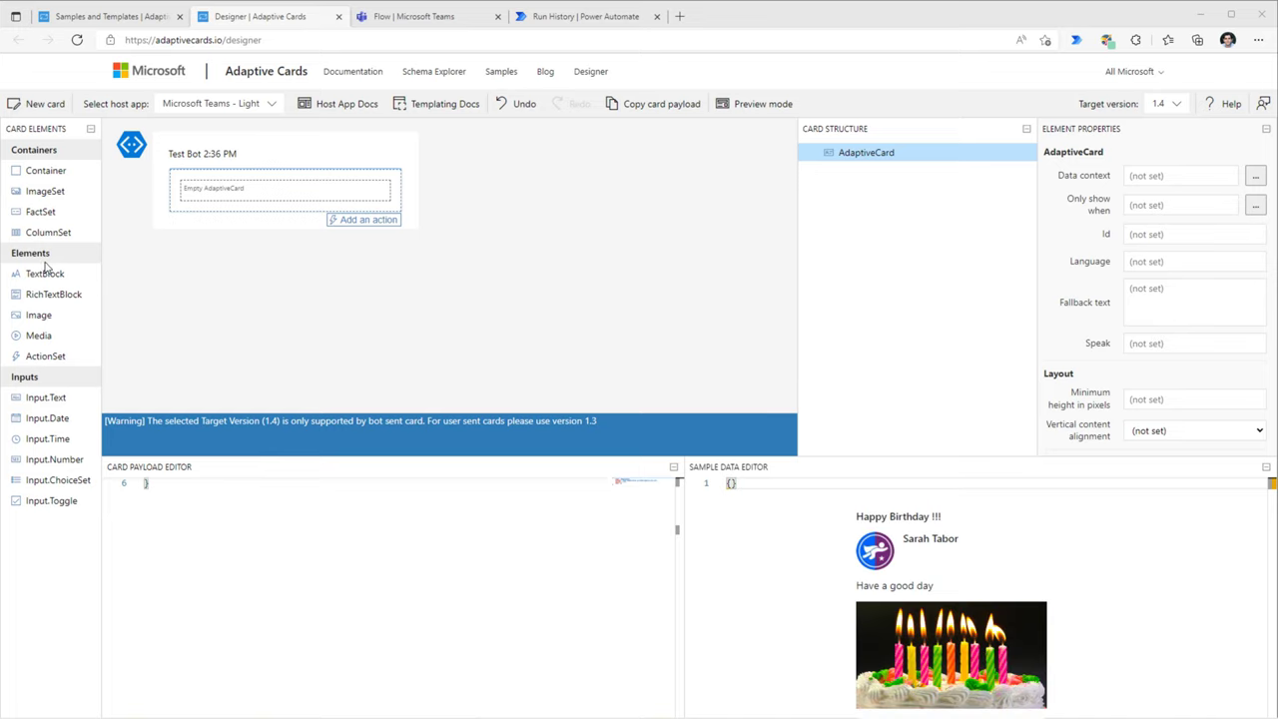
drag(45, 274, 190, 189)
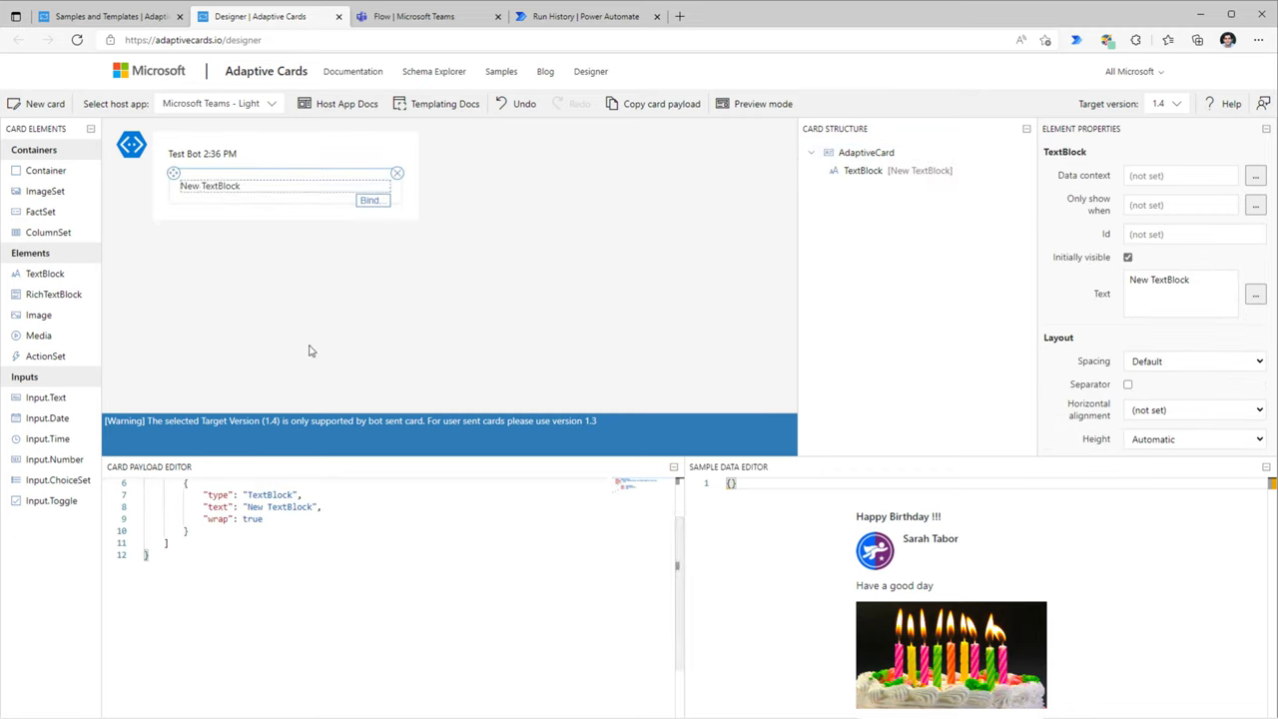
scroll(342, 566, up, 2)
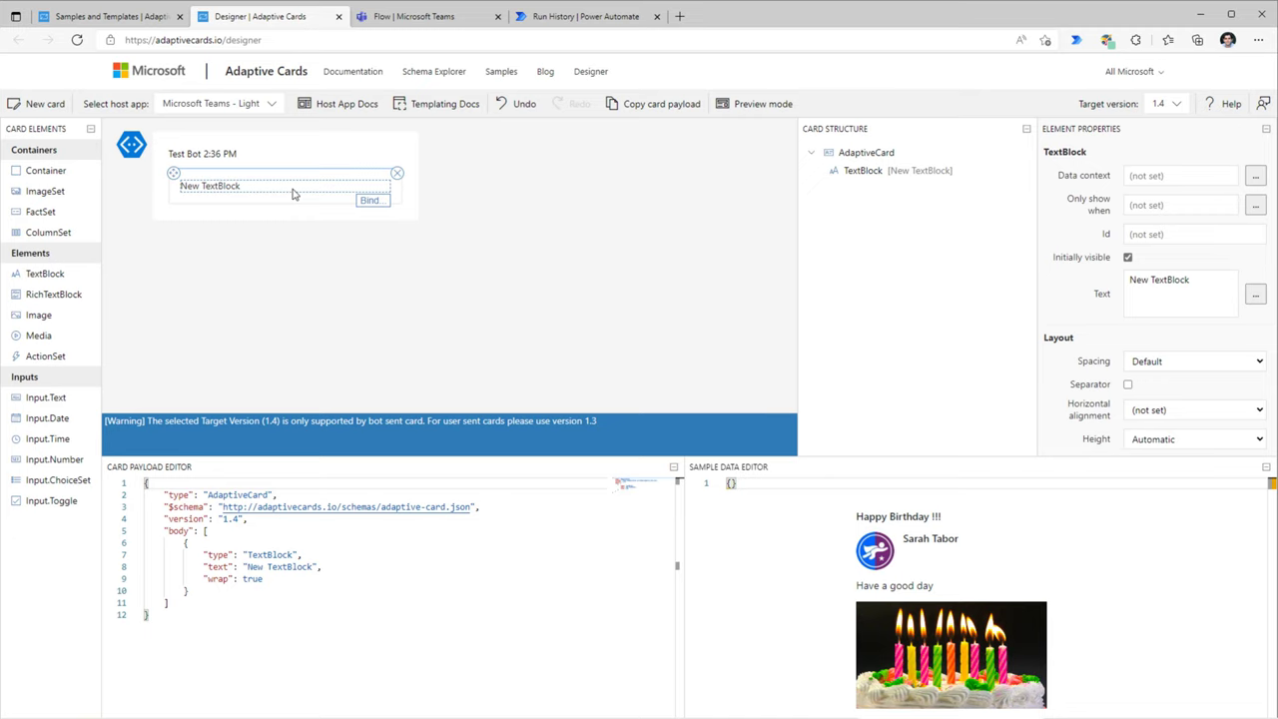
click(1201, 283)
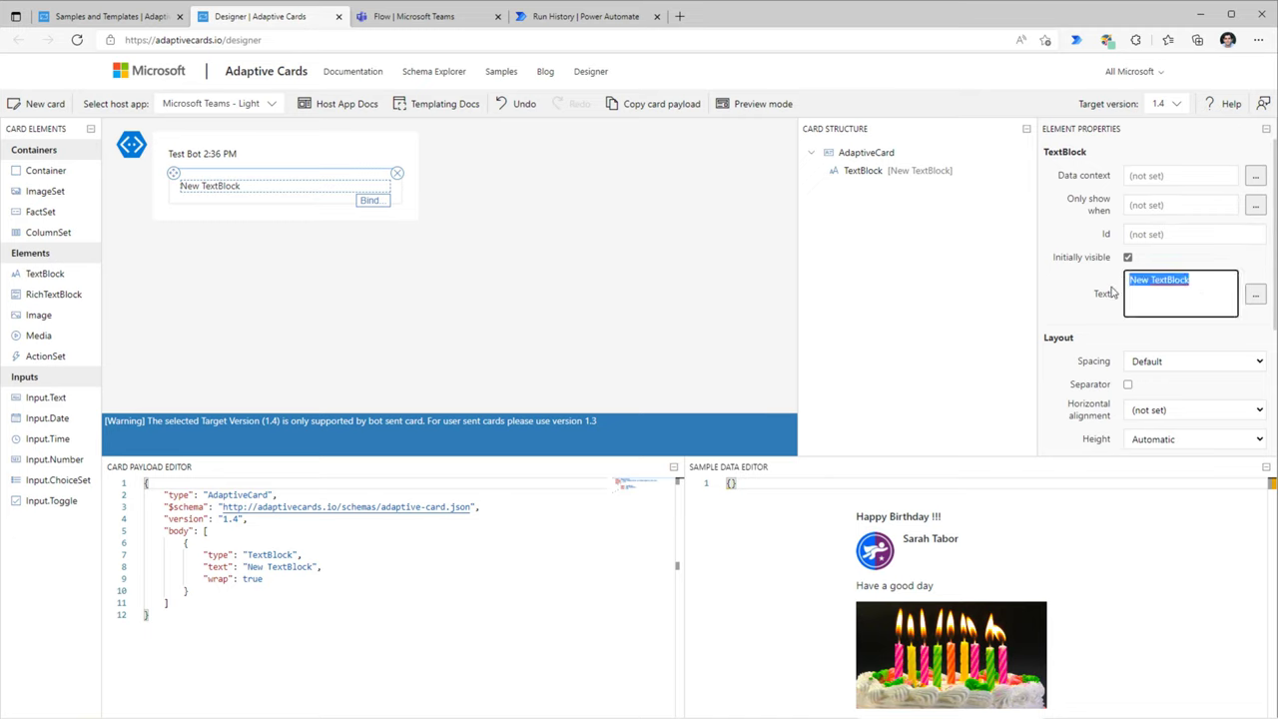
text(Happy Birthday!!!)
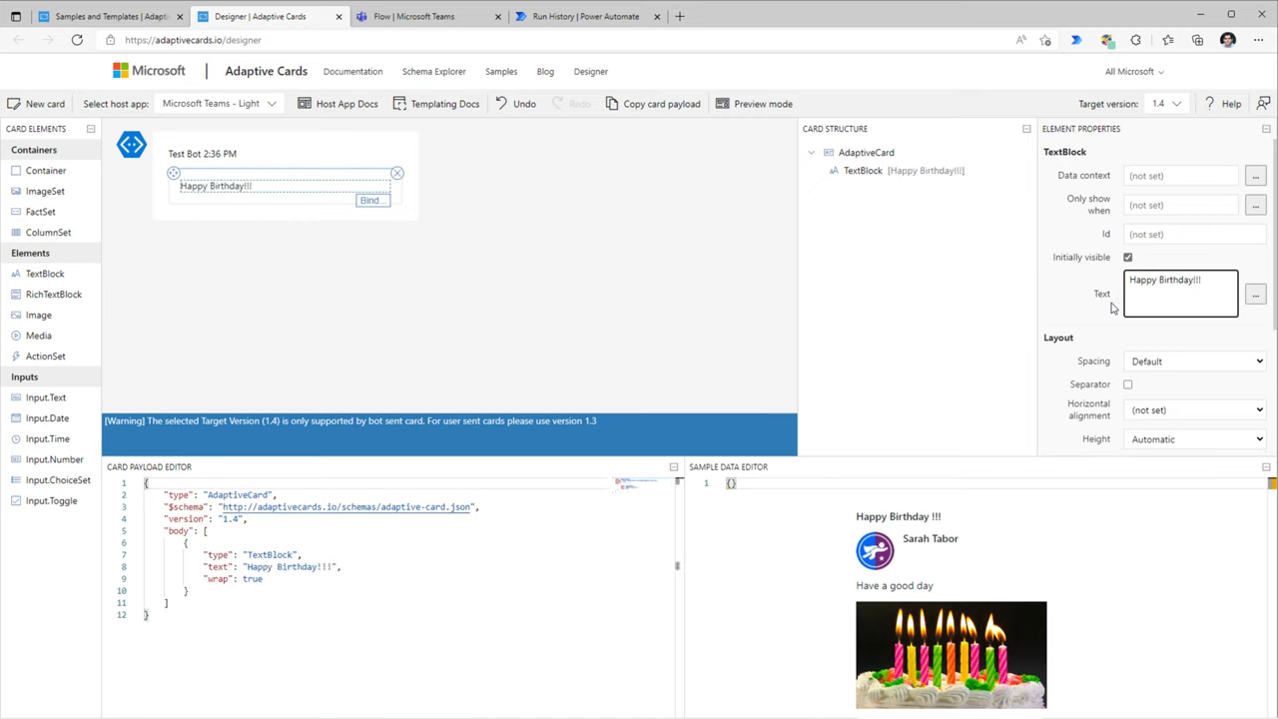
click(1114, 327)
Format the "Happy Birthday!!!" TextBlock with size Large, weight Bolder, color Accent and Center horizontal alignment.
scroll(1118, 329, down, 3)
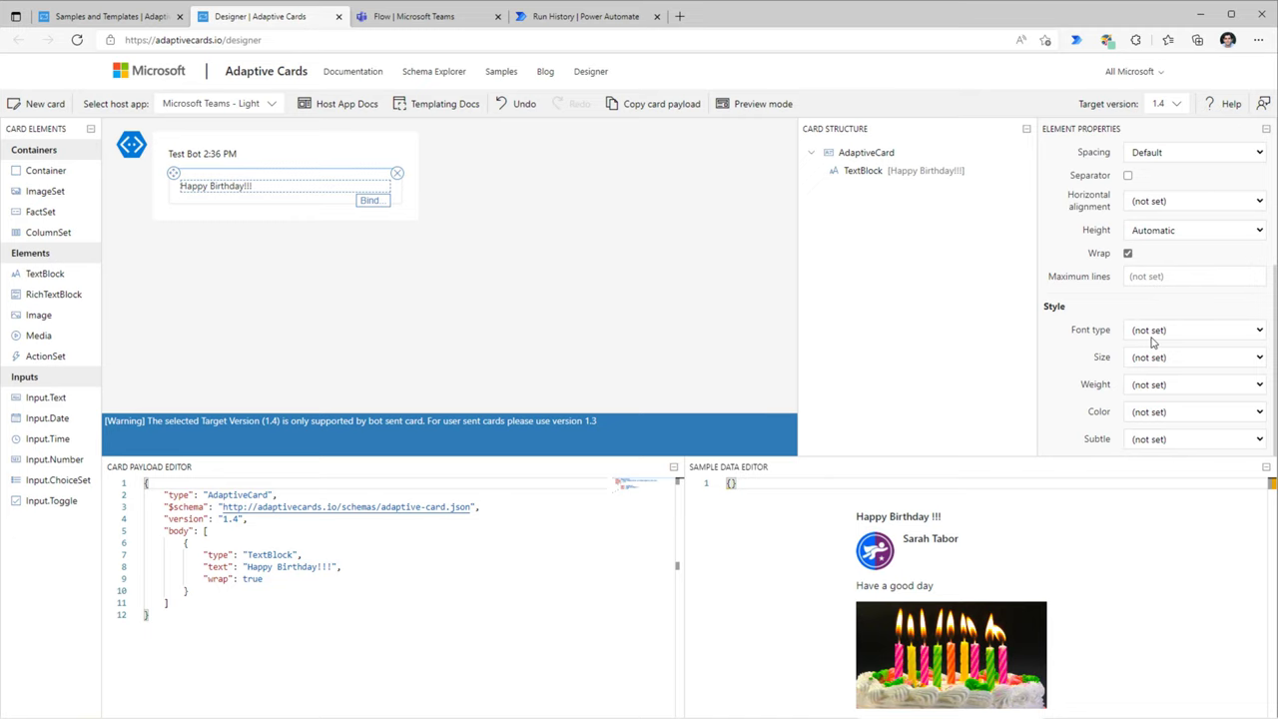
click(1153, 336)
click(1142, 361)
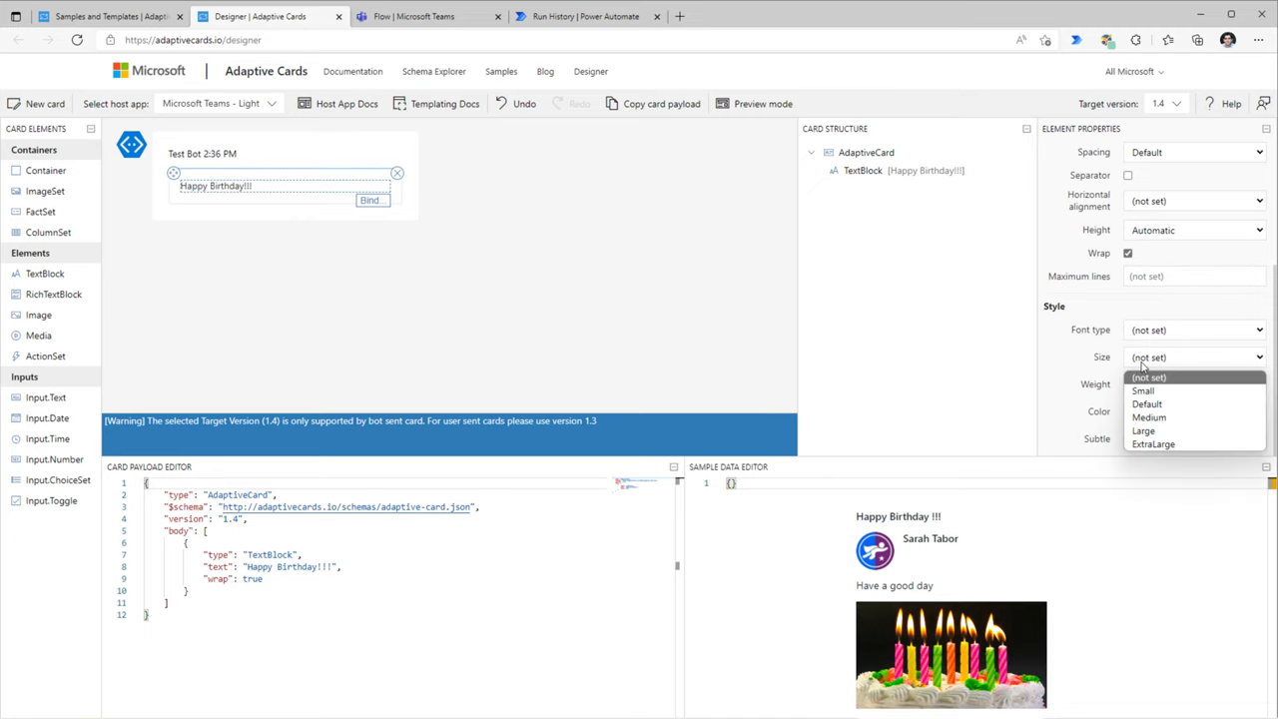
click(1145, 431)
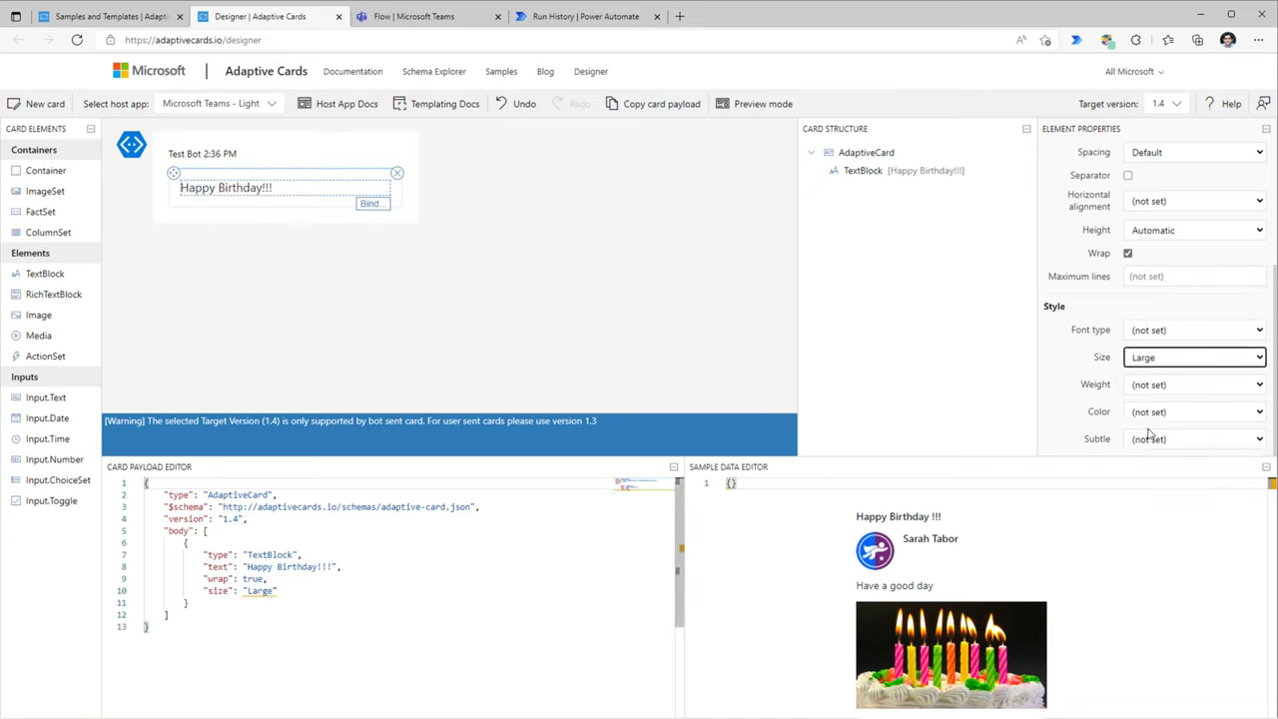
click(1155, 387)
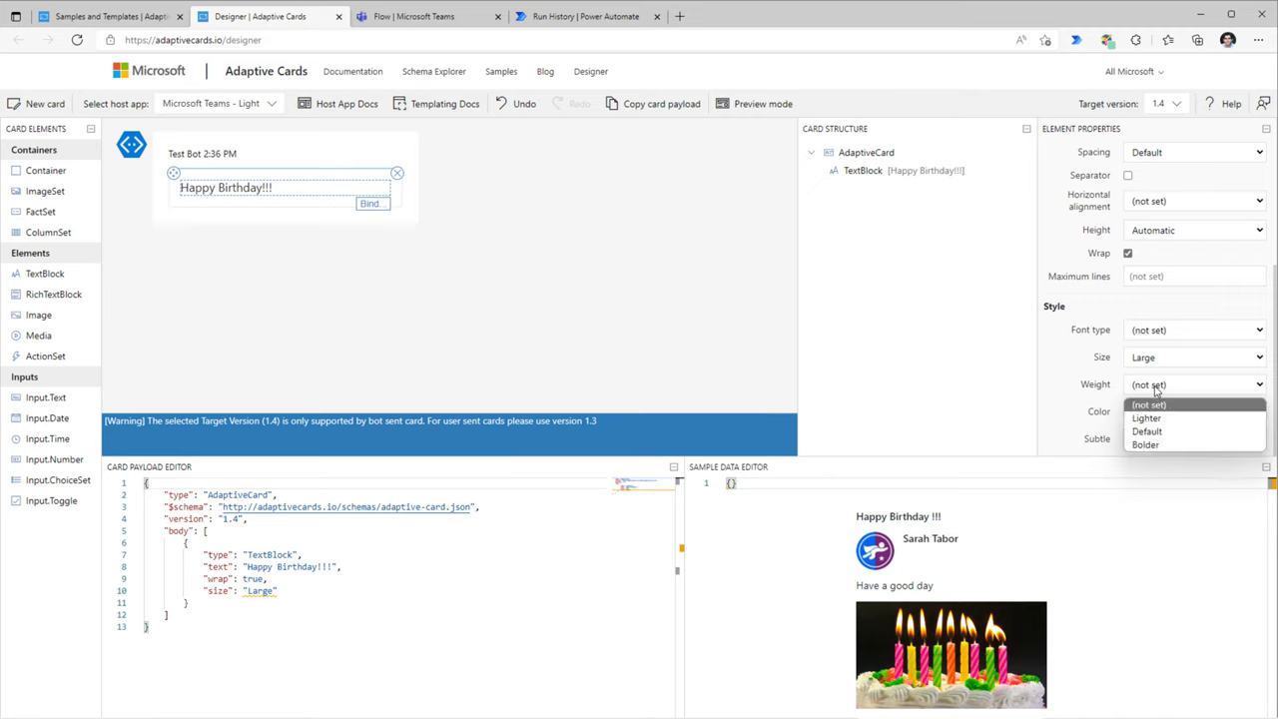
click(1145, 444)
click(1155, 412)
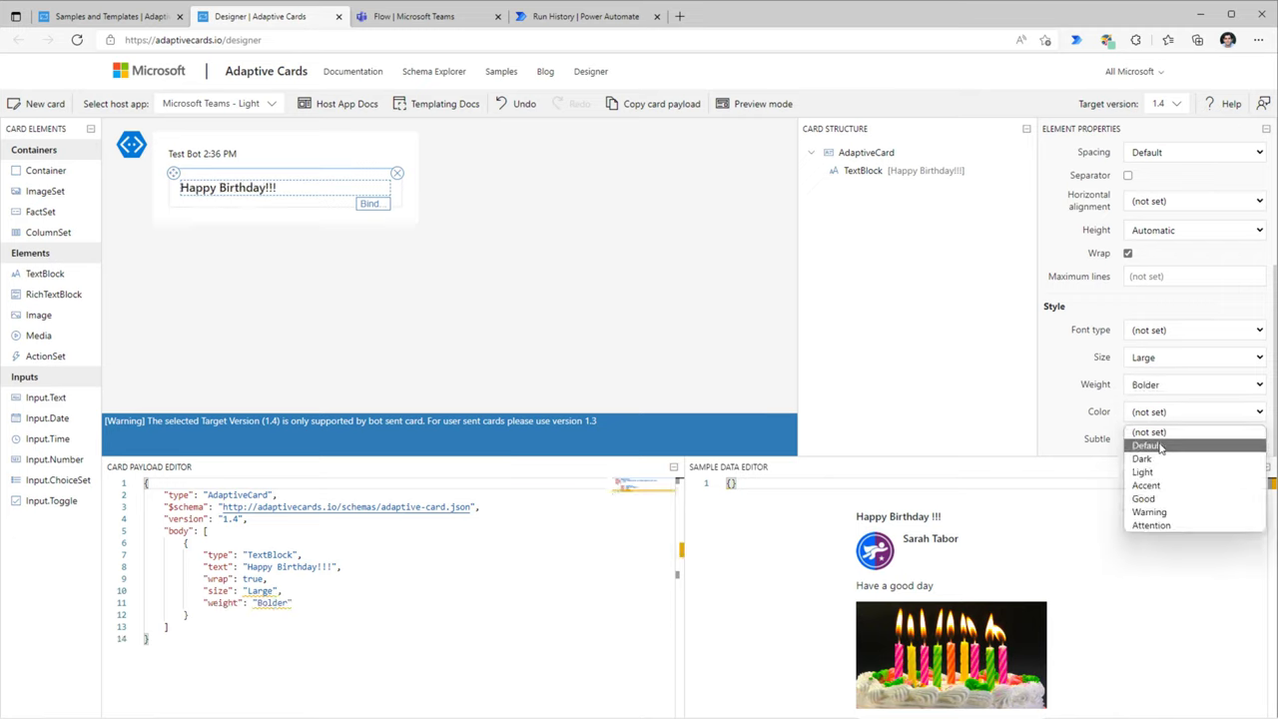
click(1162, 486)
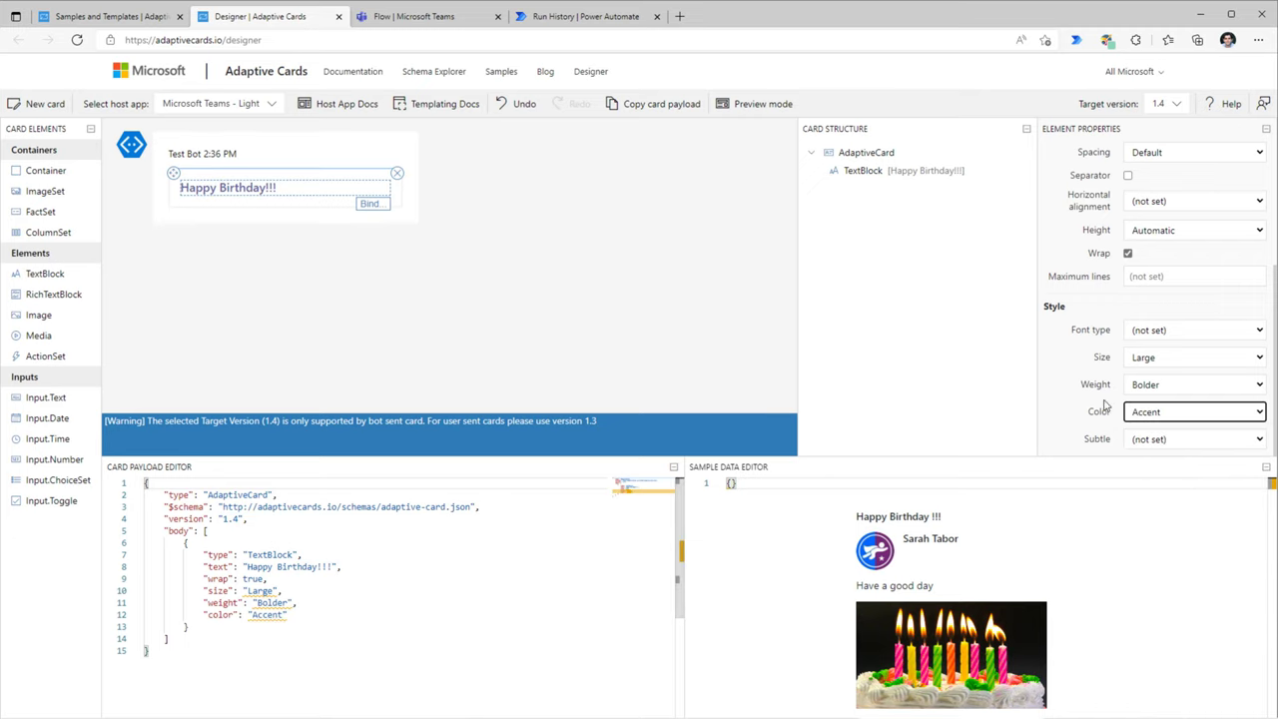
click(1178, 200)
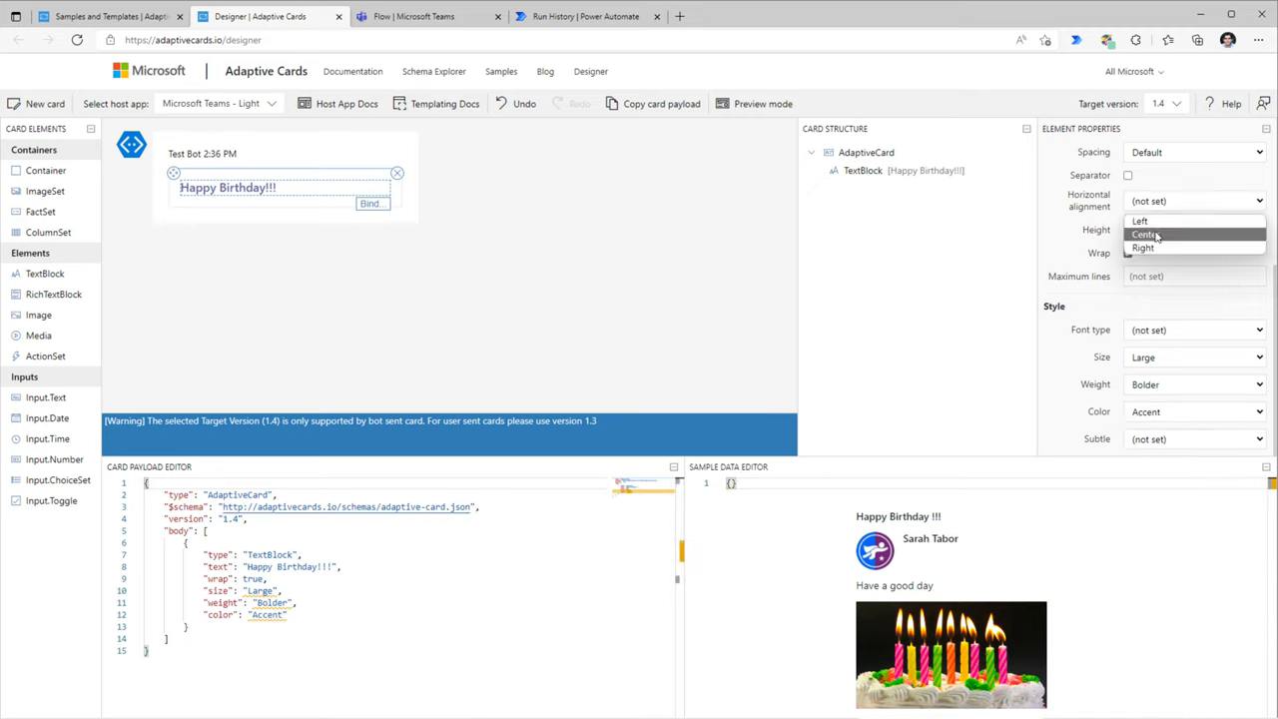
click(1156, 231)
click(279, 203)
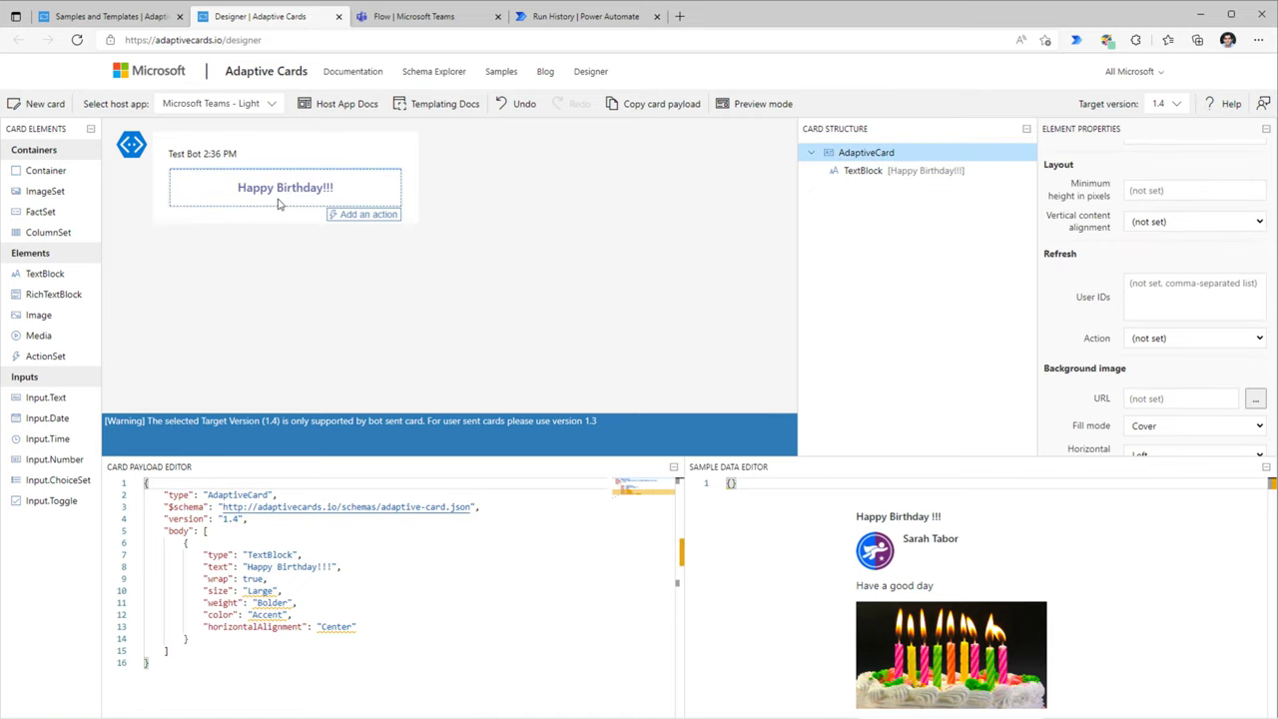
click(278, 200)
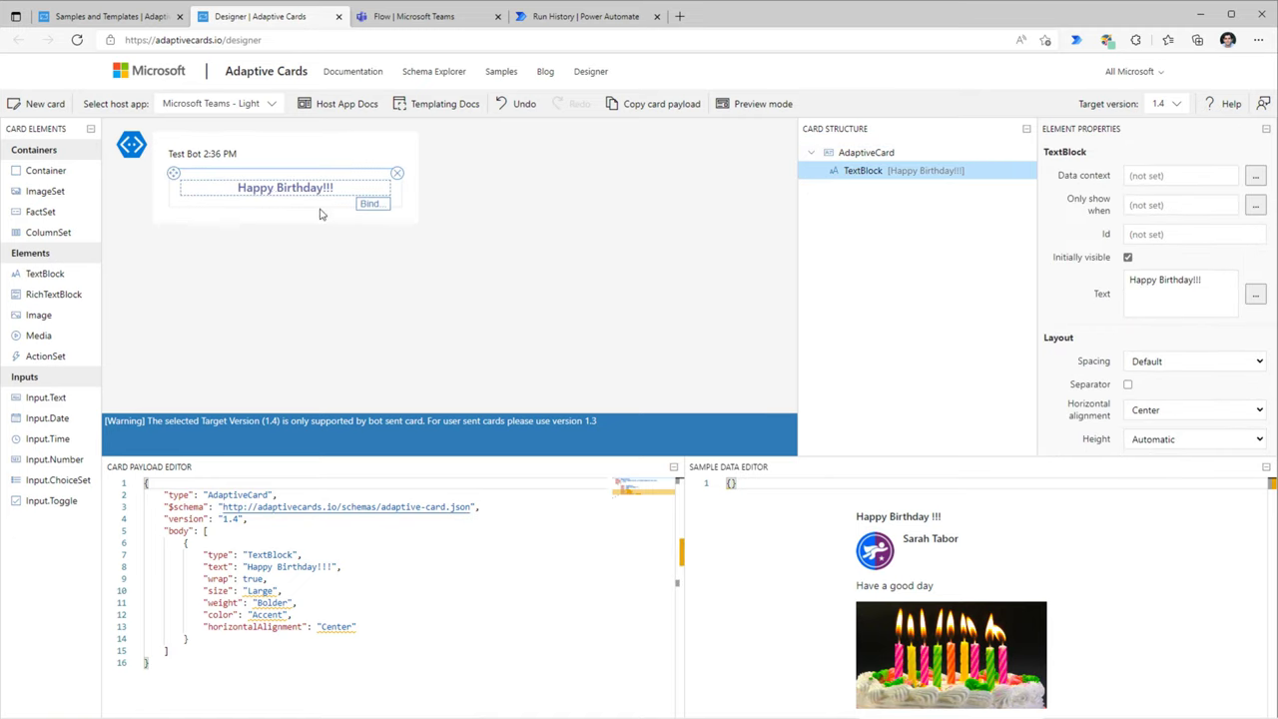
click(316, 209)
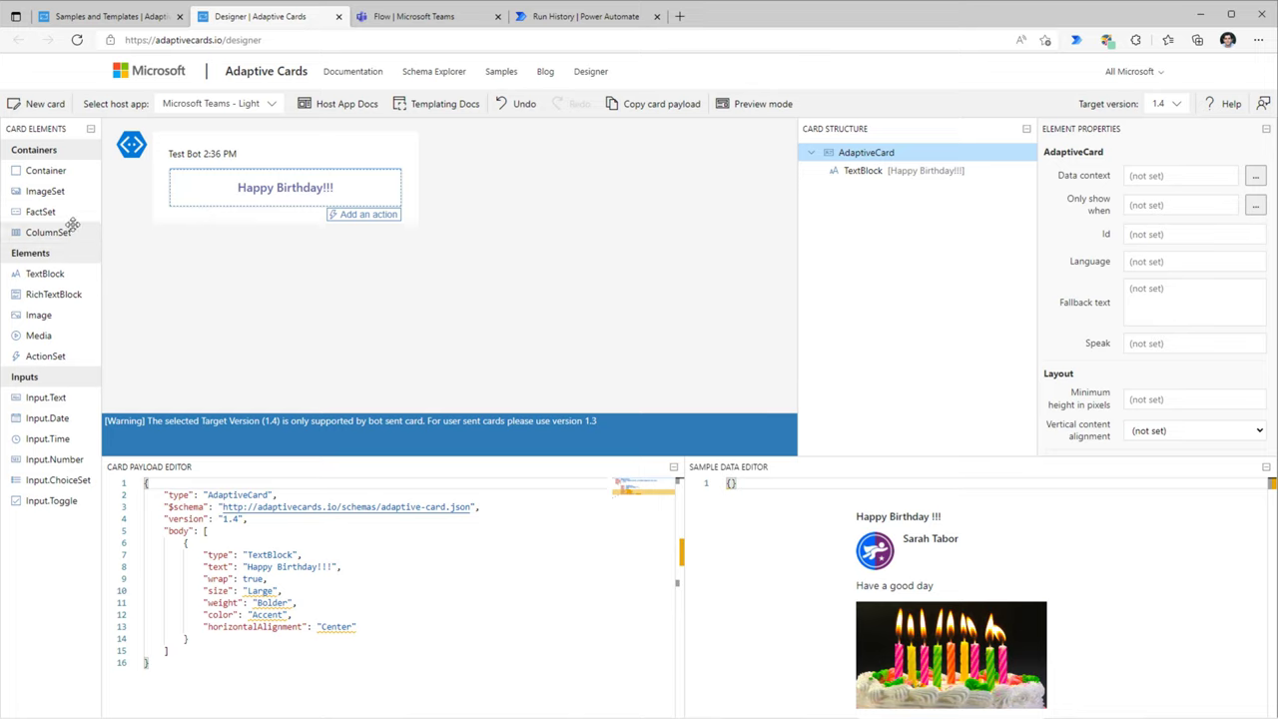
Add a ColumnSet with two columns below the "Happy Birthday!!!" TextBlock.
drag(45, 236, 202, 214)
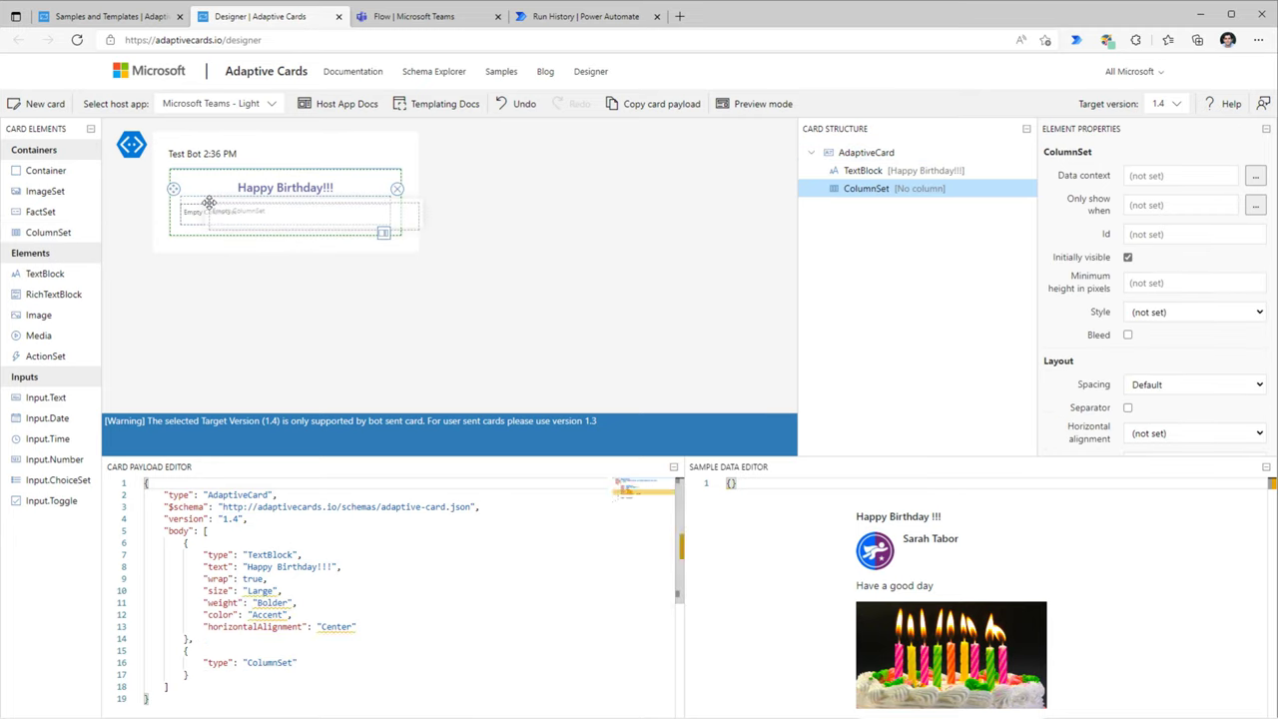
click(385, 236)
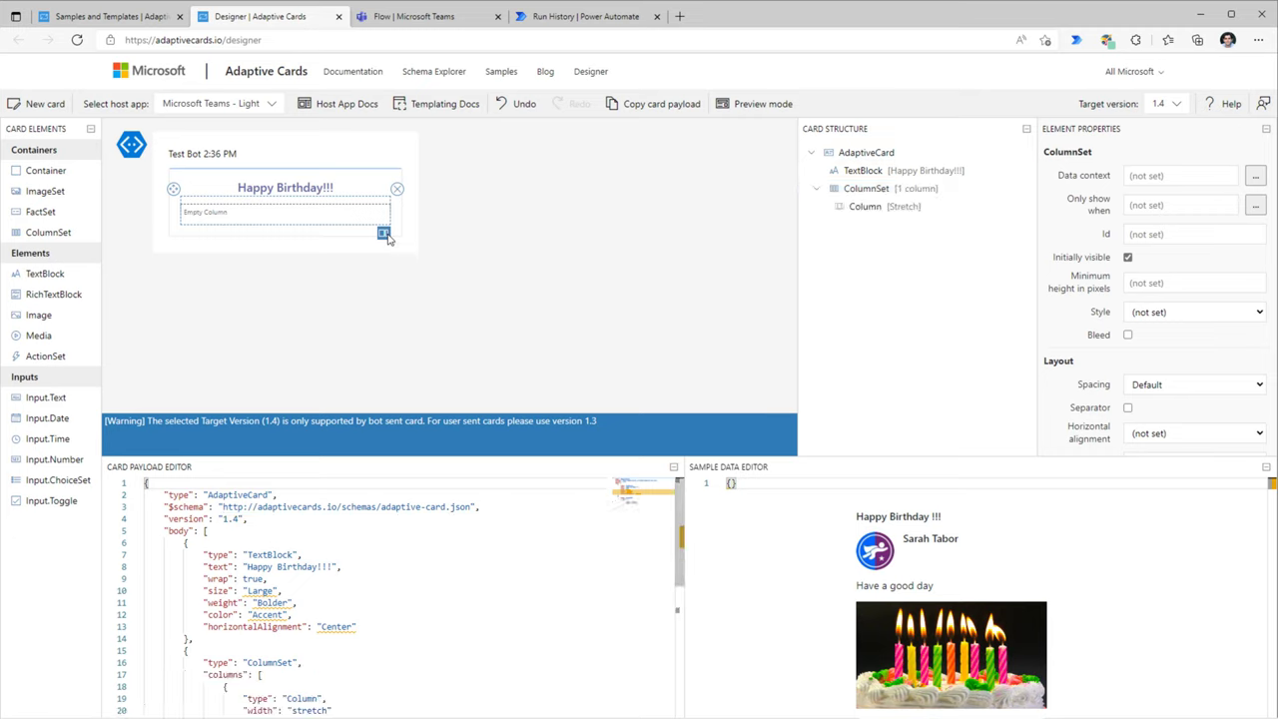
click(385, 235)
click(269, 217)
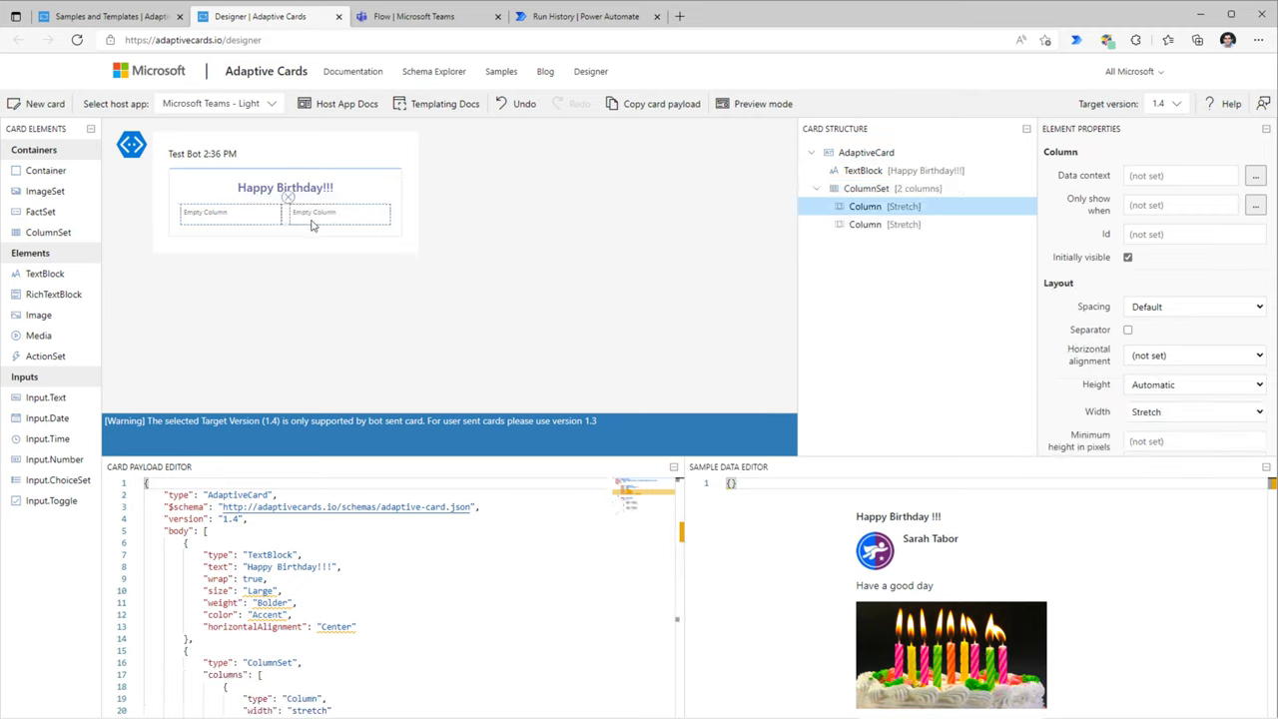
click(311, 223)
click(265, 219)
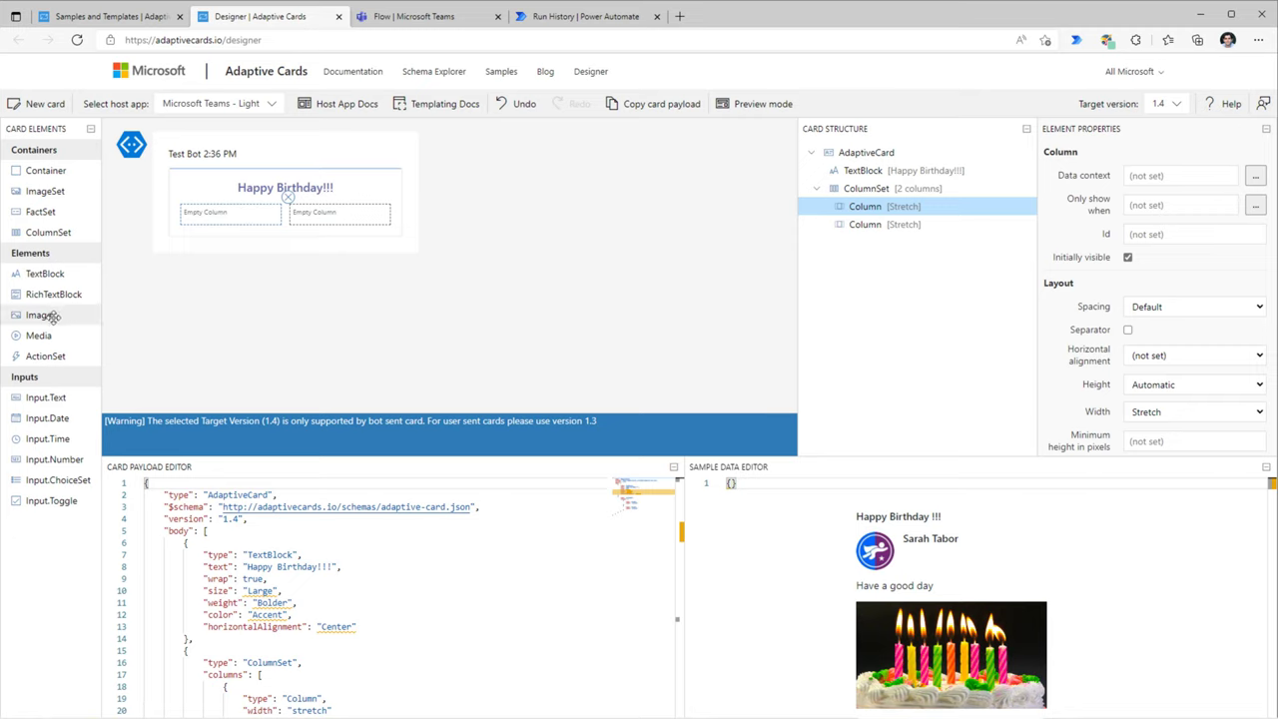
Insert an Image element in the first column of the ColumnSet and set its URL to "userimageurl".
drag(50, 315, 185, 212)
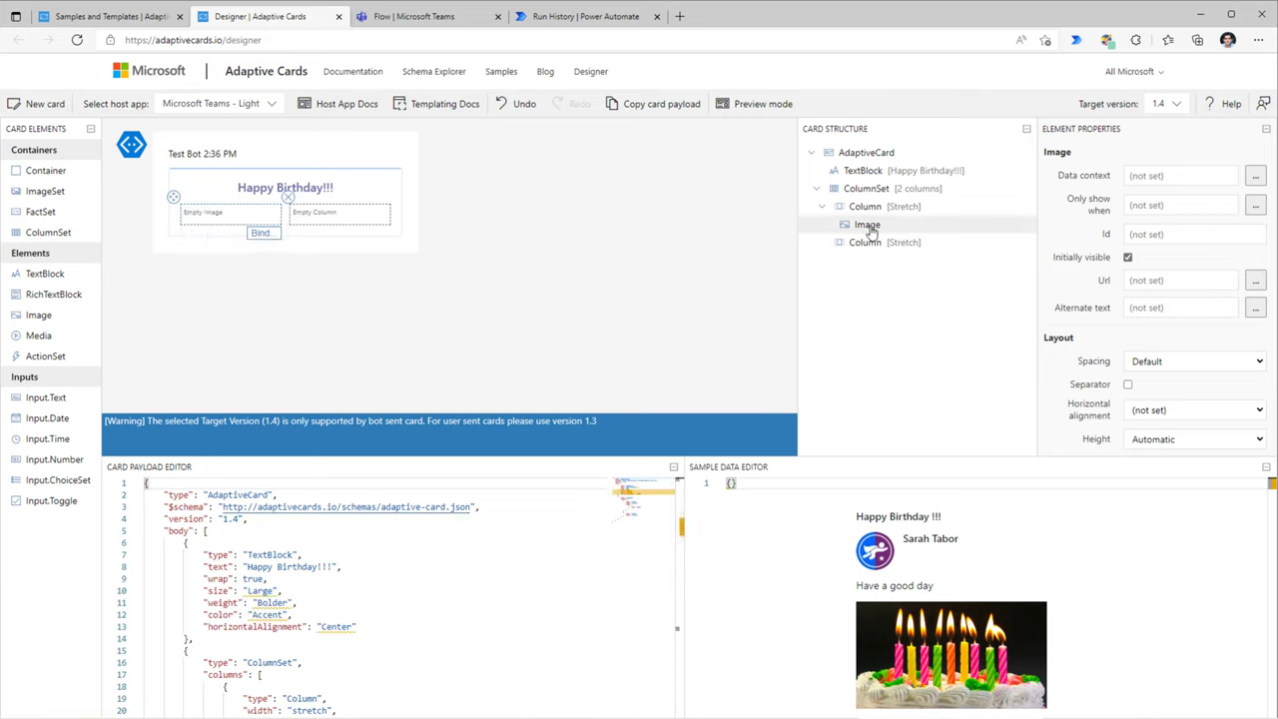
scroll(1170, 249, down, 1)
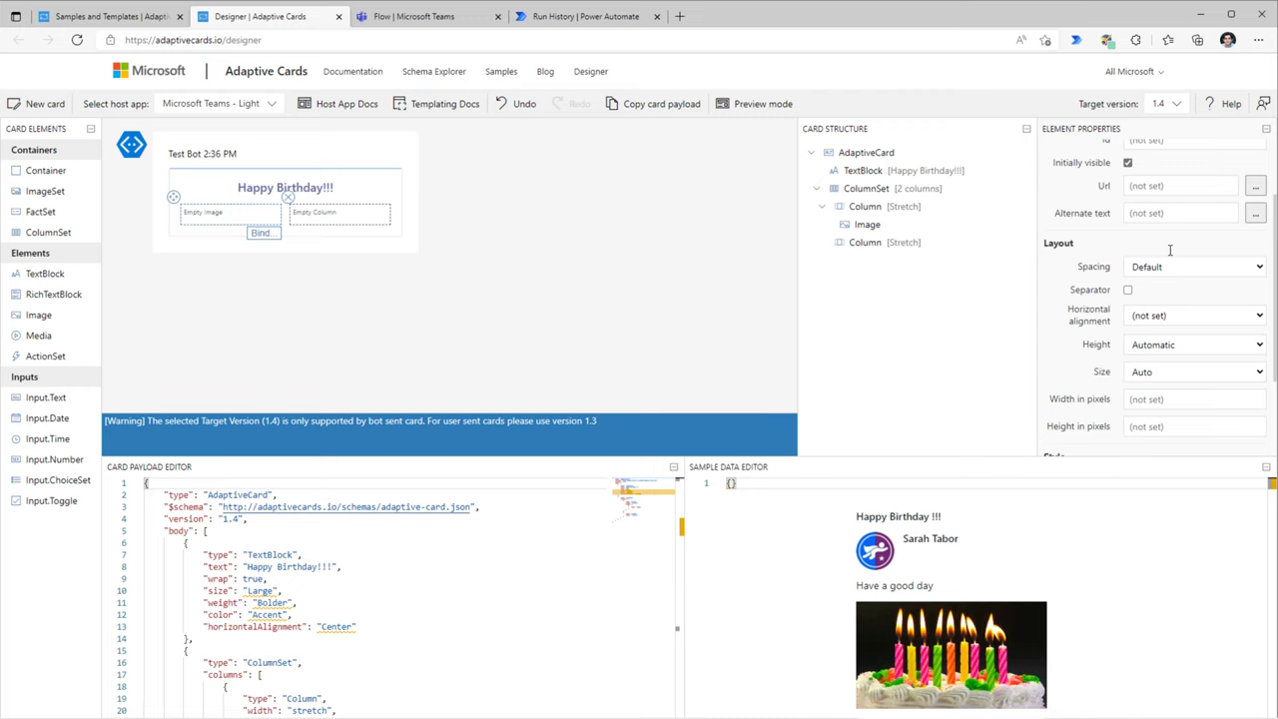
scroll(1144, 239, up, 1)
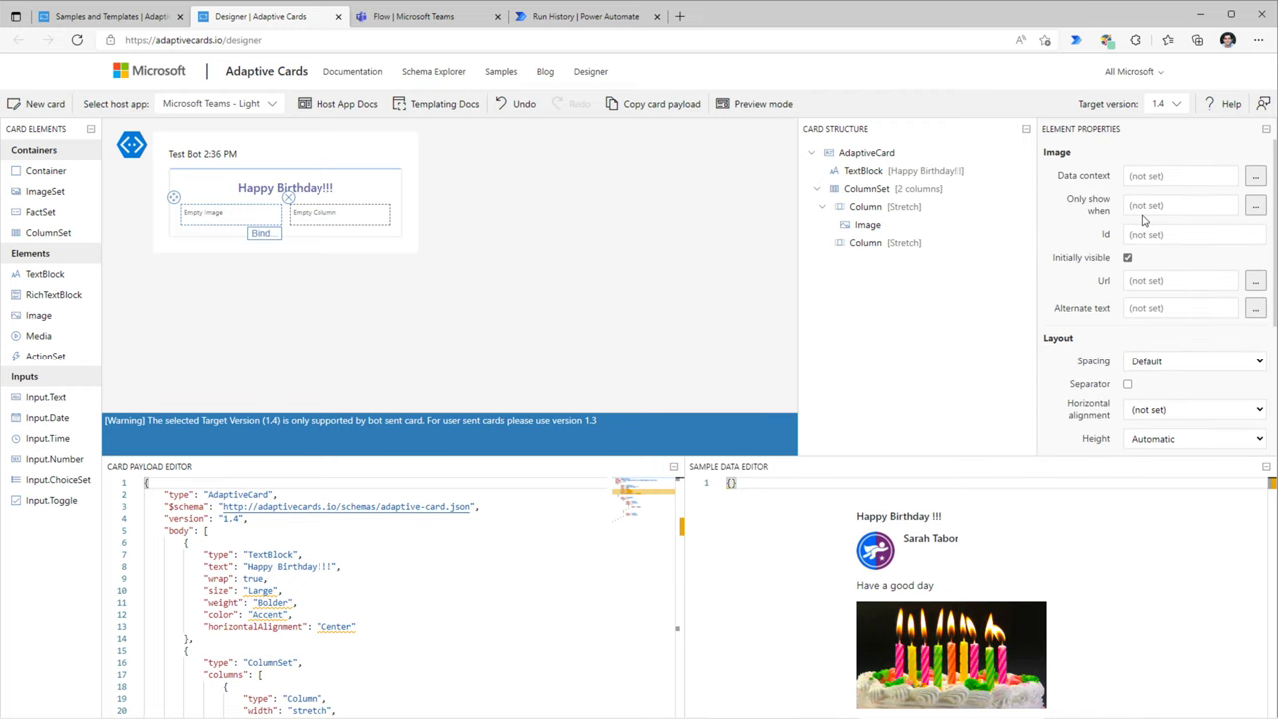
click(1141, 279)
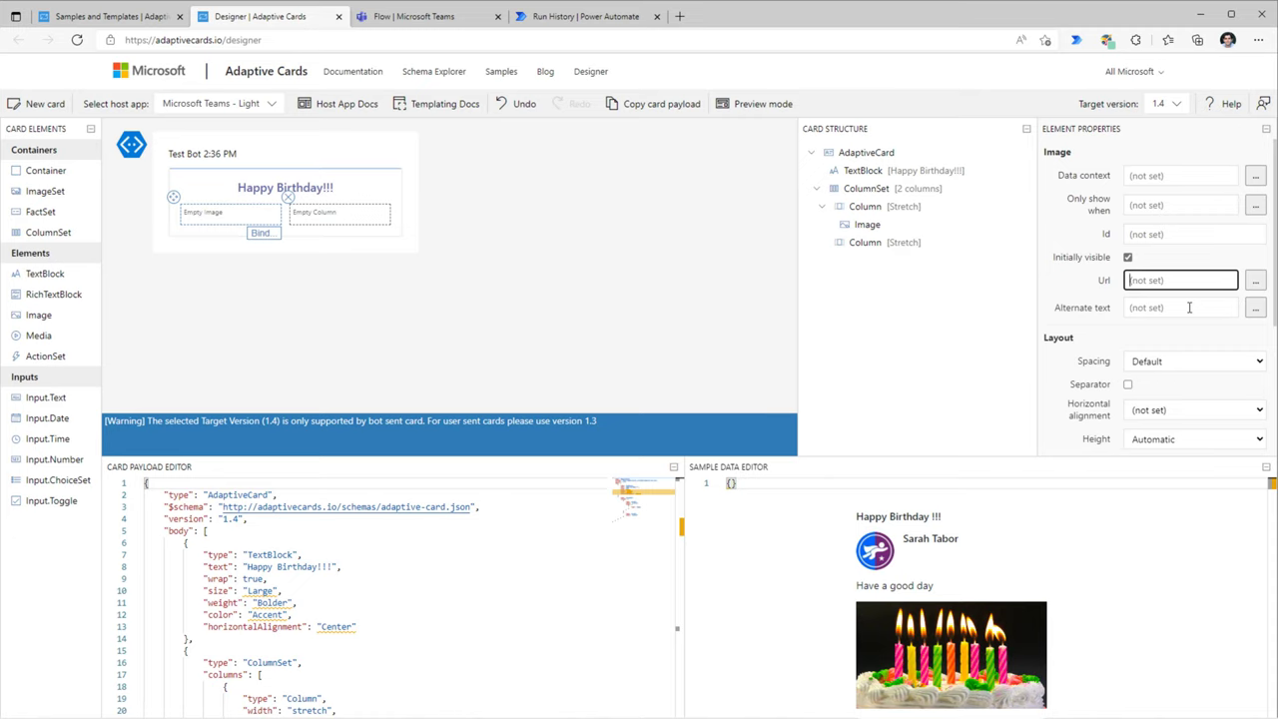
text(userimageurl)
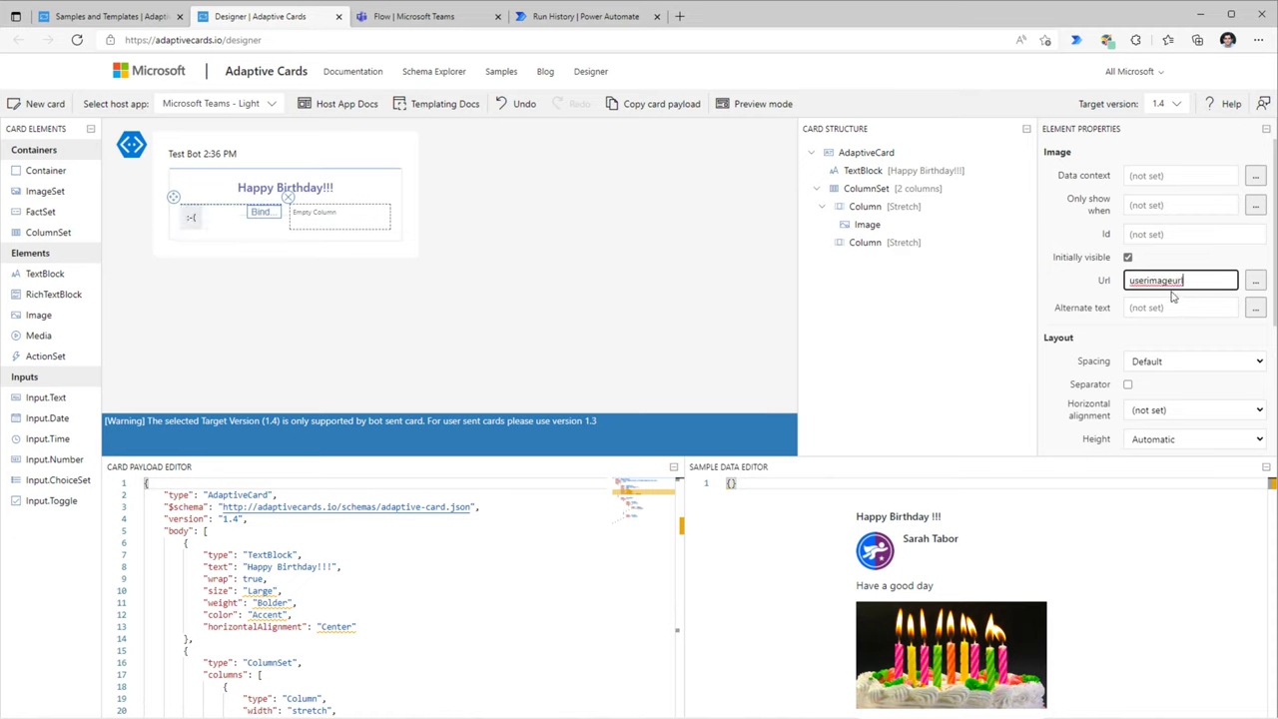
scroll(1169, 339, down, 2)
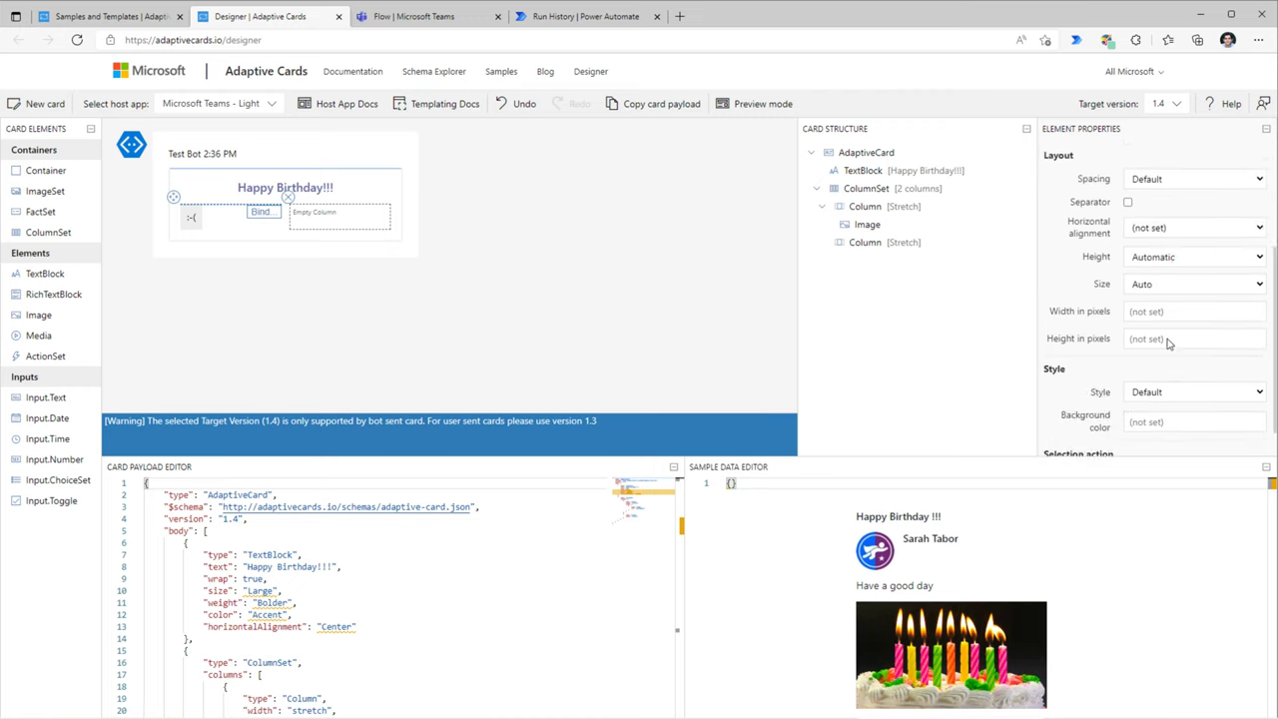
Set the style of the image in the first column to Person.
click(1154, 357)
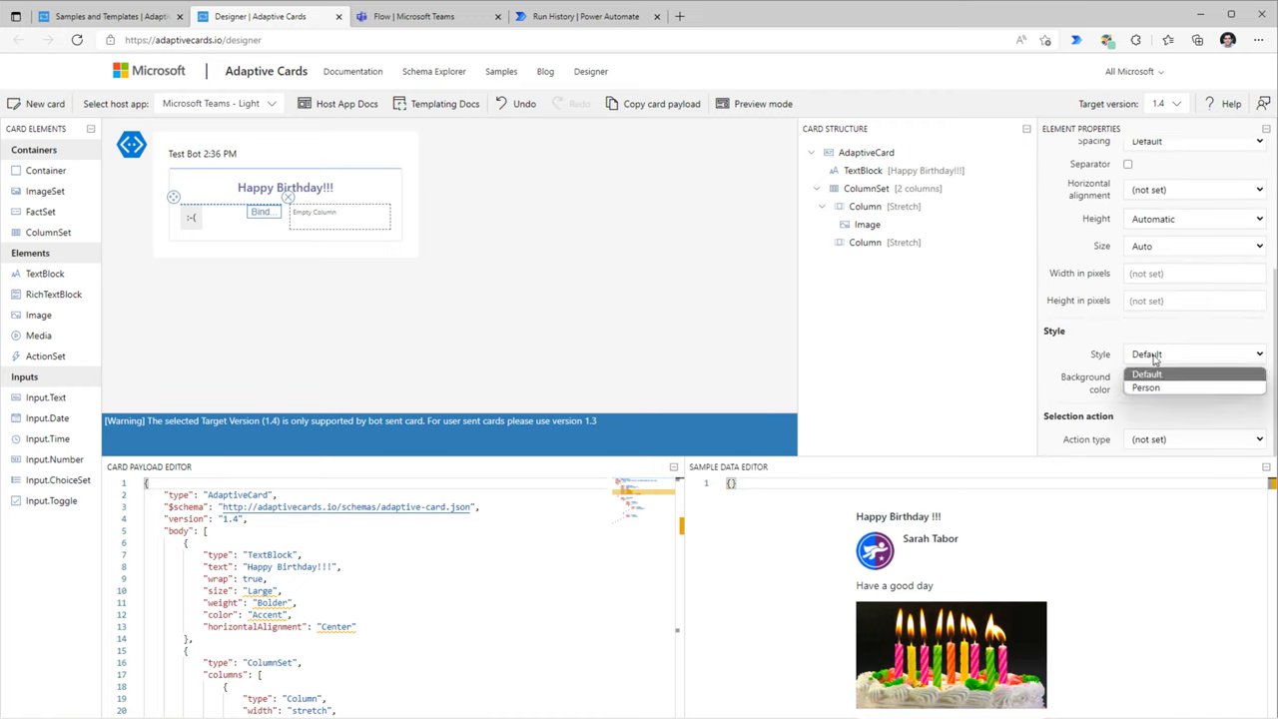
click(1148, 388)
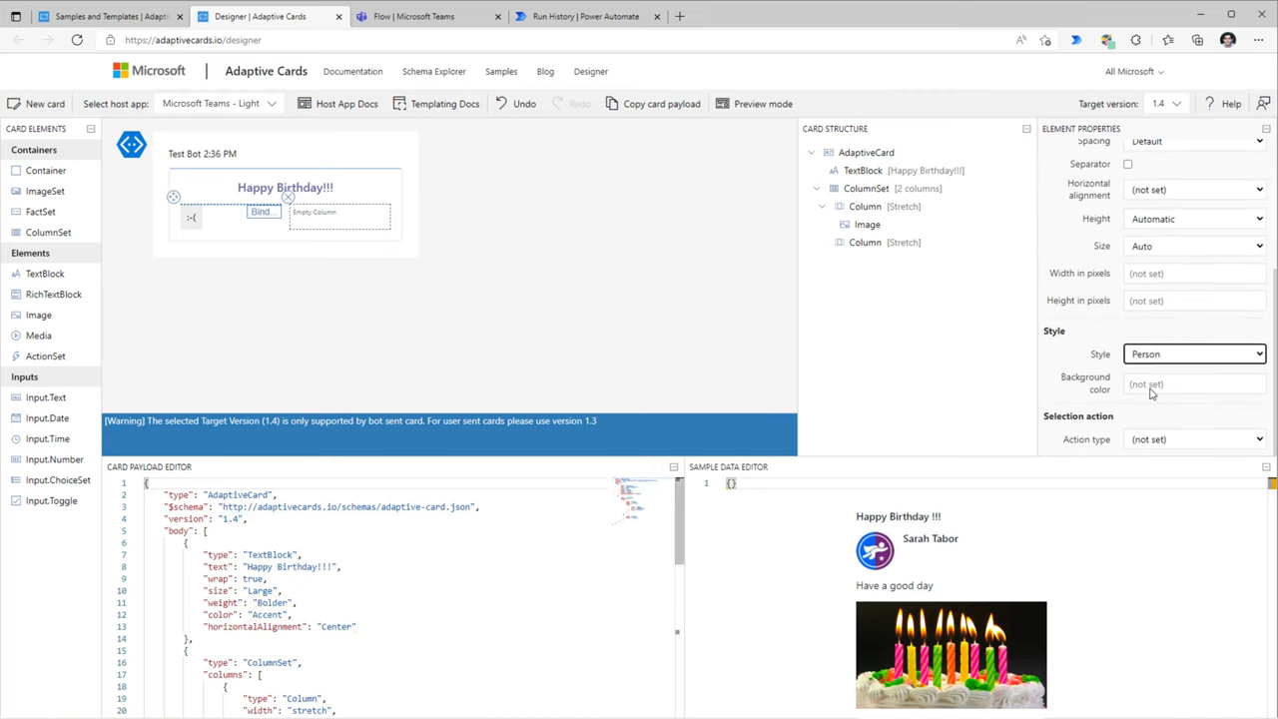
click(1174, 440)
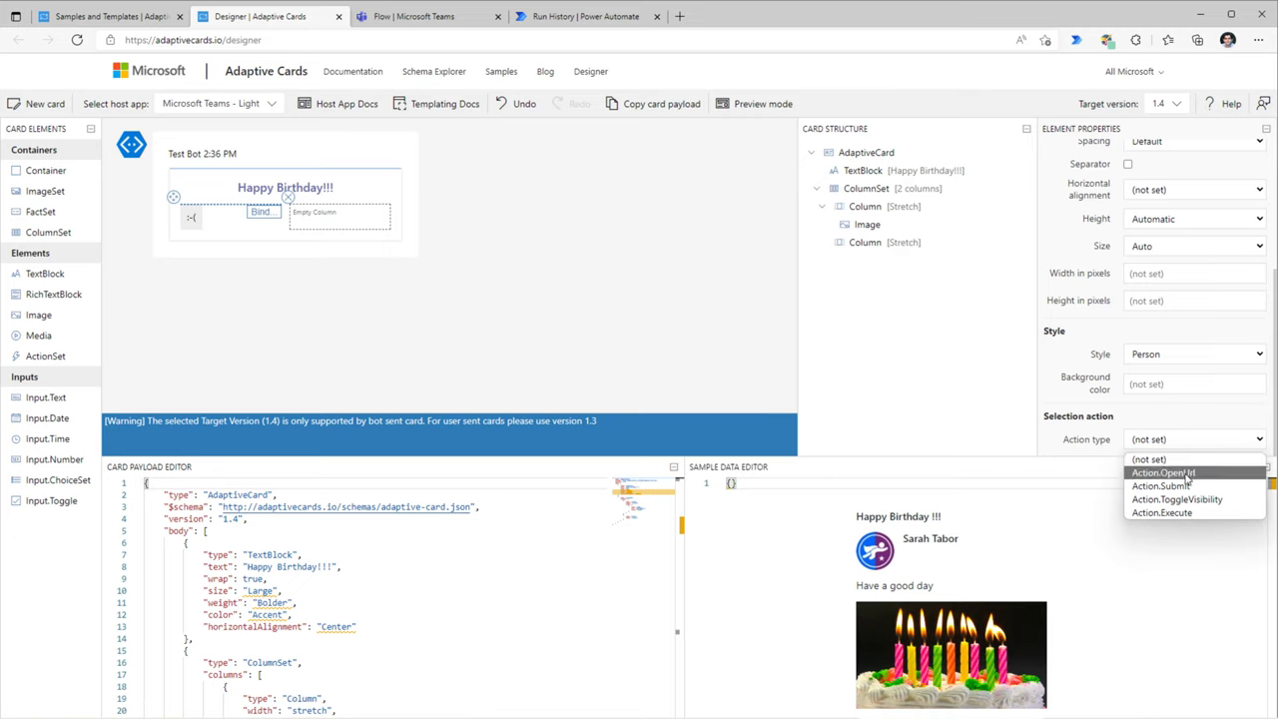
click(926, 408)
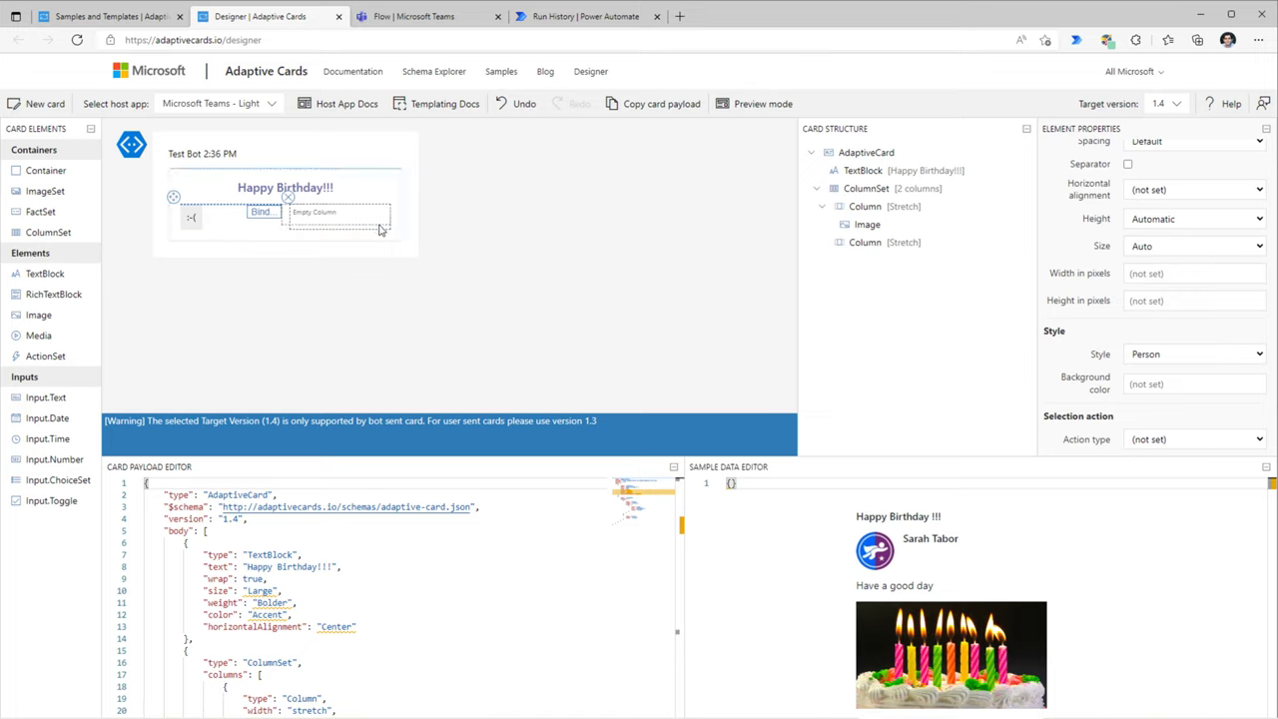
Add a TextBlock to the empty second column and set its text to "User Display Name".
drag(45, 274, 289, 214)
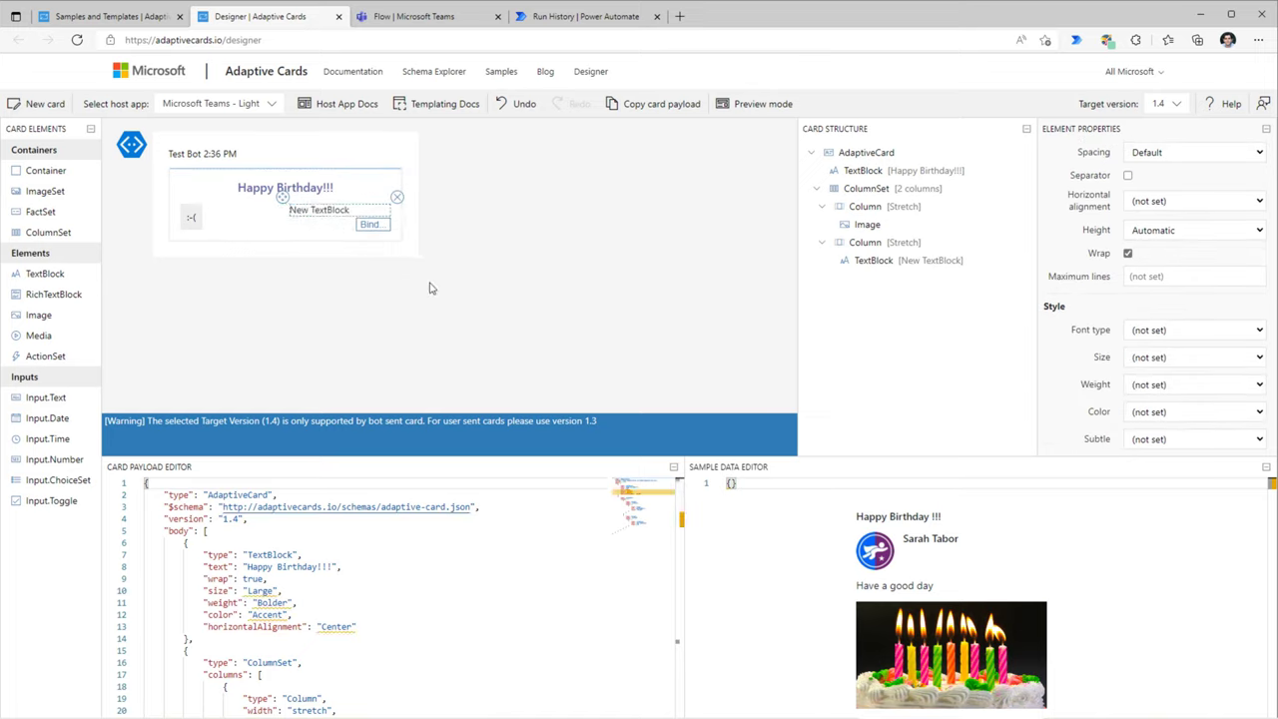
scroll(1181, 264, up, 2)
drag(1210, 261, 1128, 259)
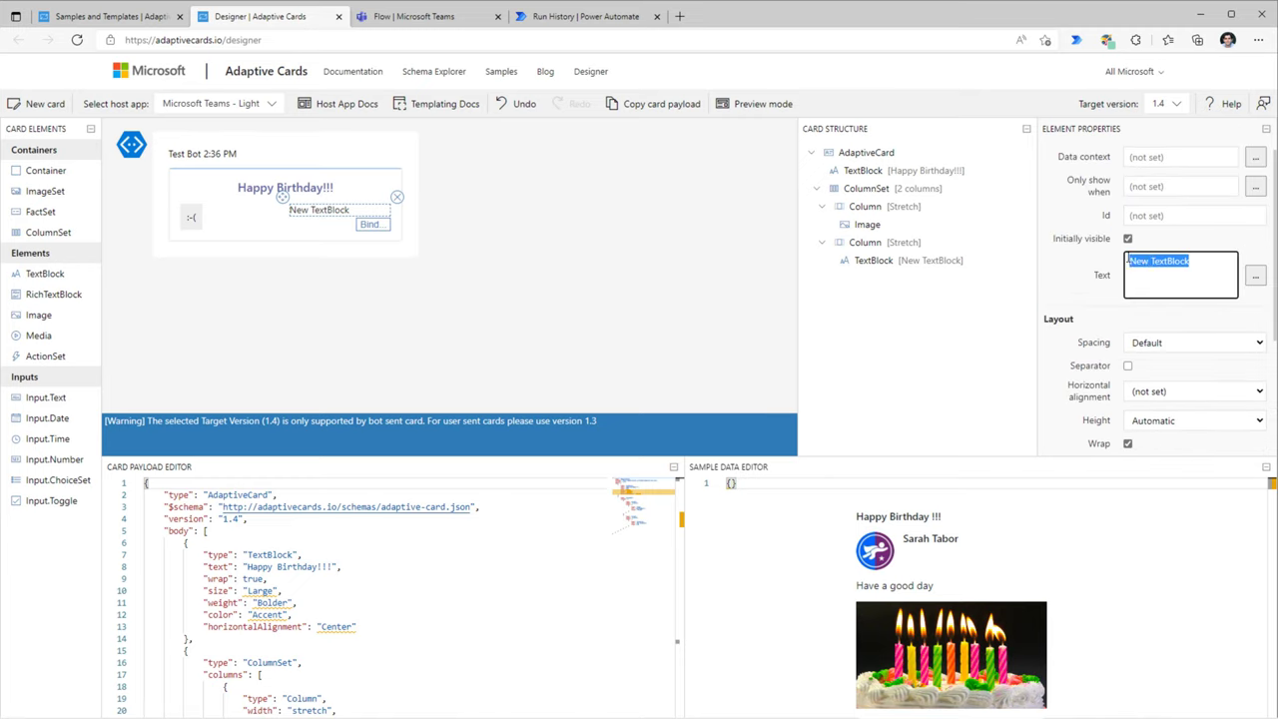
text(User Display Name)
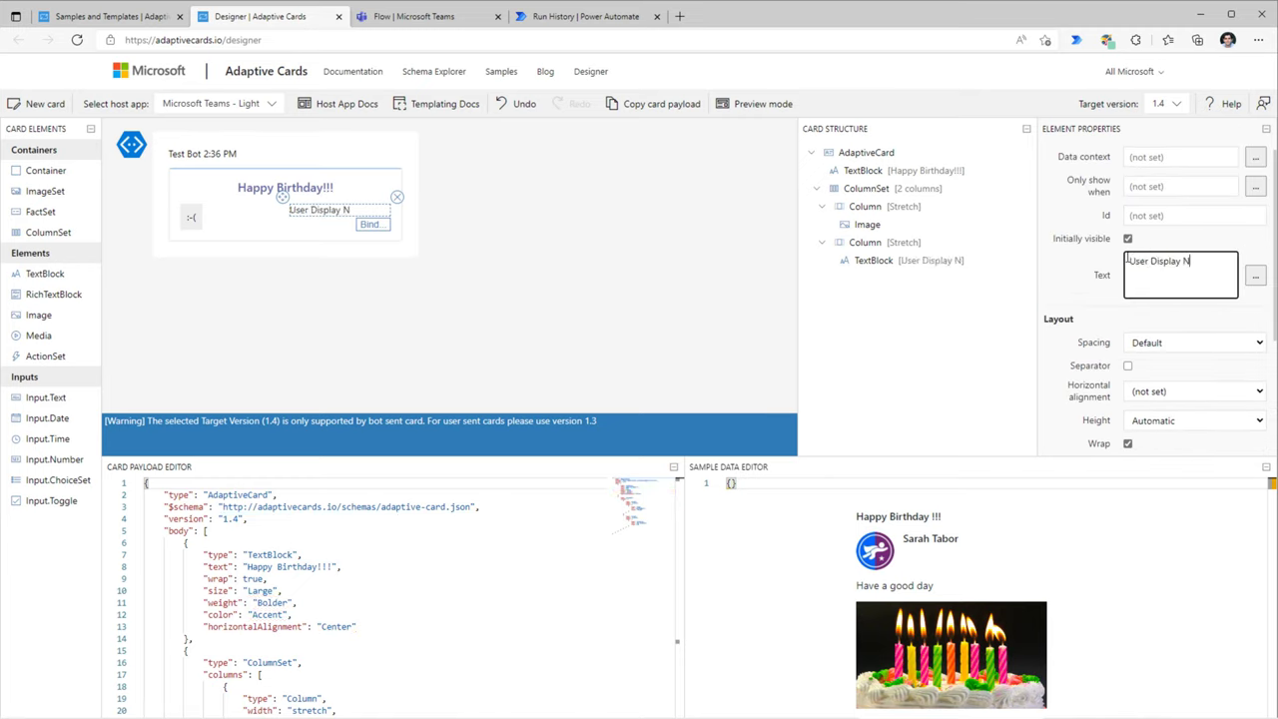
click(1063, 272)
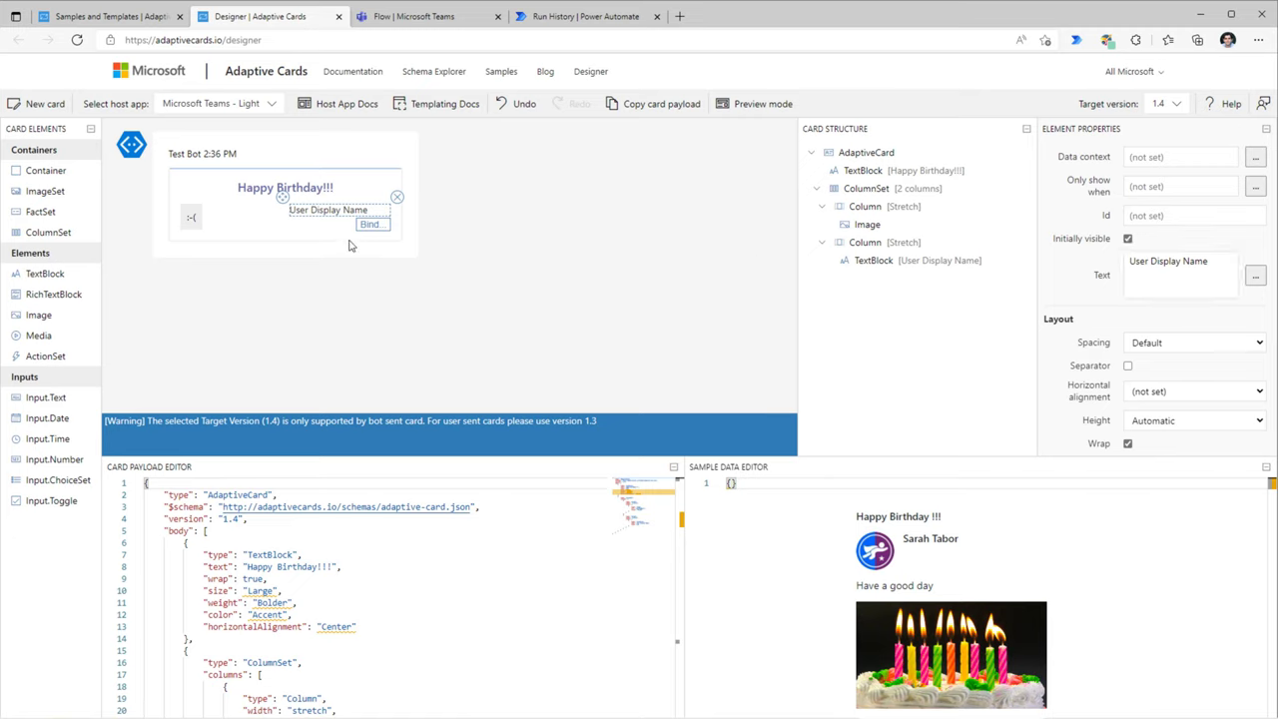
Set the width of the first column, which holds the image, to Automatic.
click(230, 218)
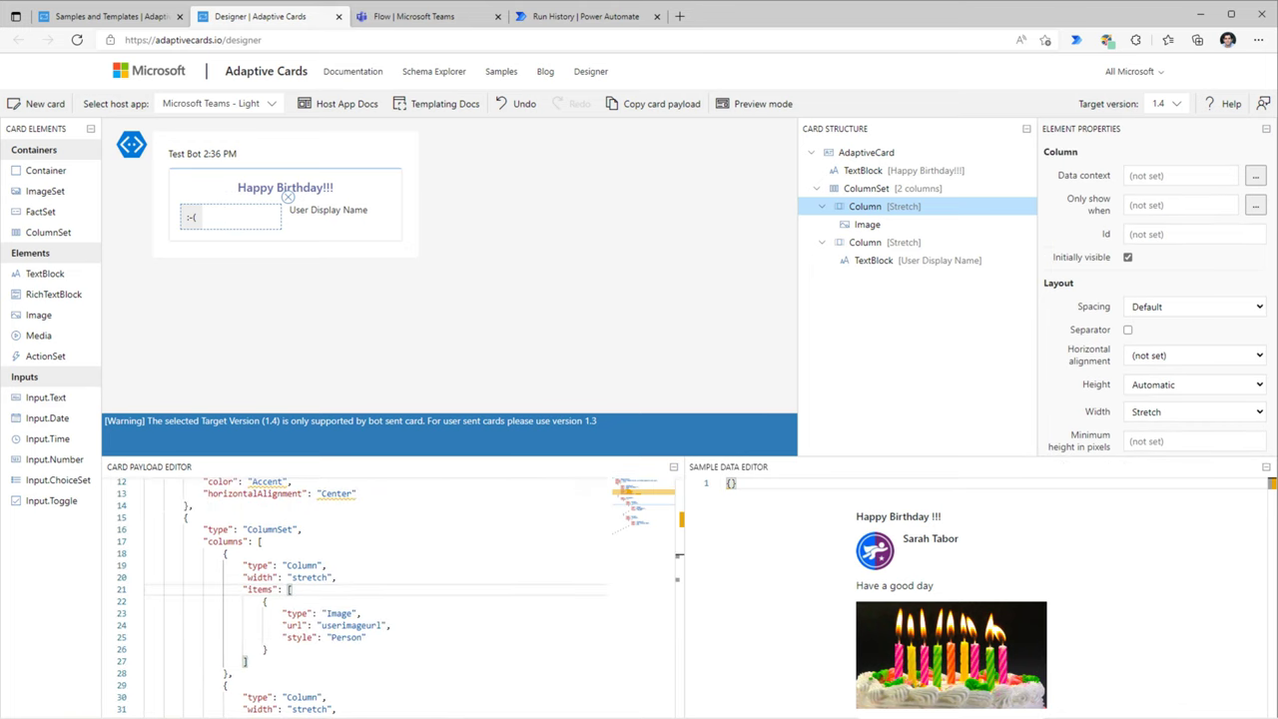
scroll(1188, 385, down, 1)
click(1161, 365)
click(1156, 385)
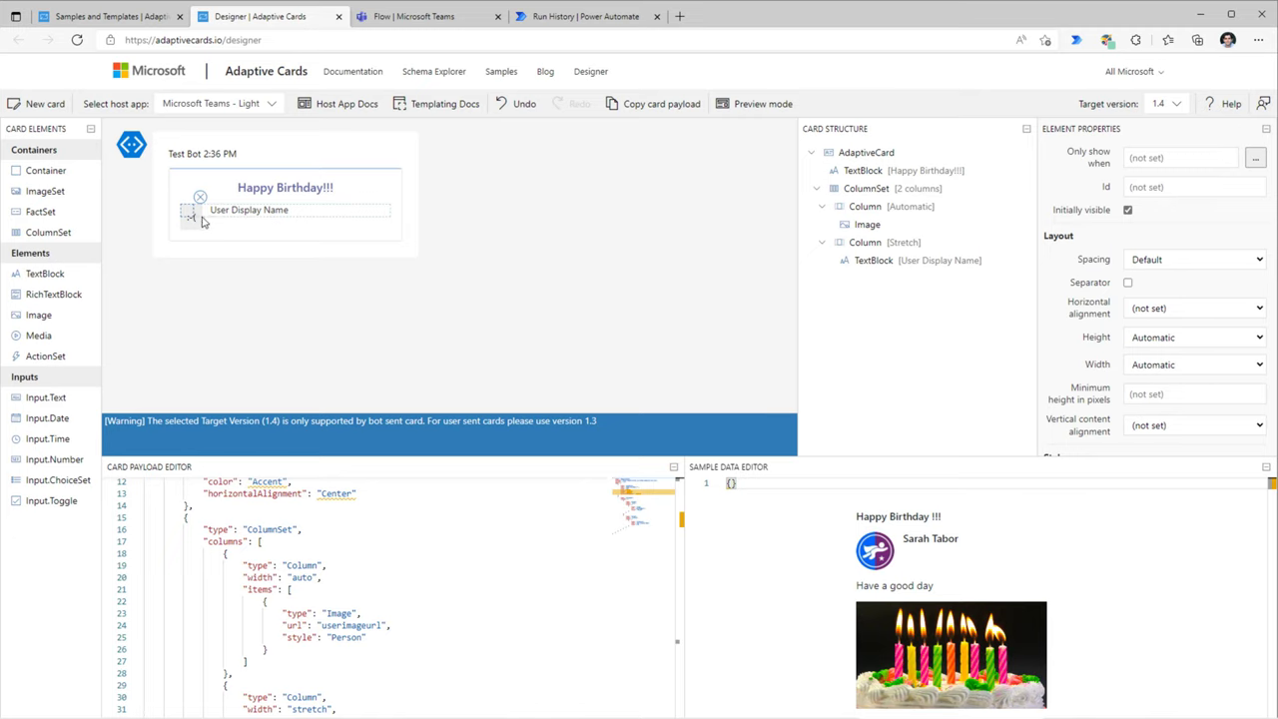
Add a TextBlock below the ColumnSet and set its text to "Have a nice day!".
drag(190, 234, 212, 247)
triple_click(1206, 281)
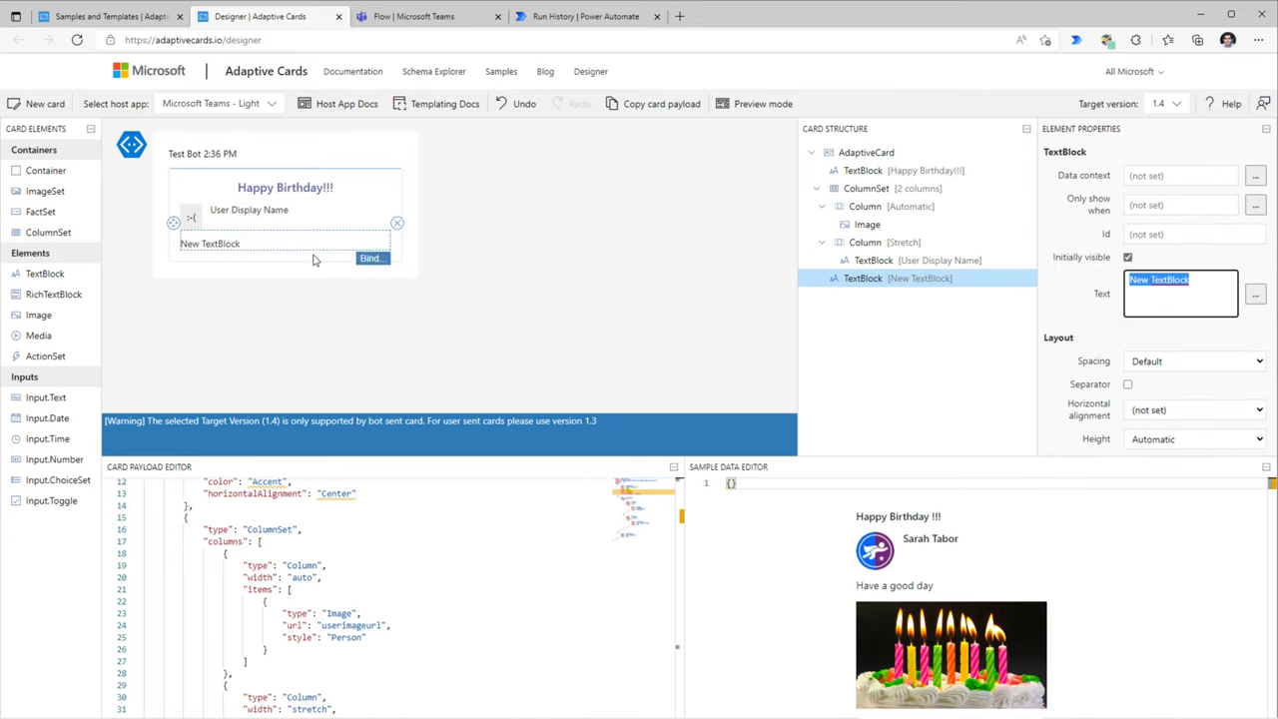
text(Have a nice day!)
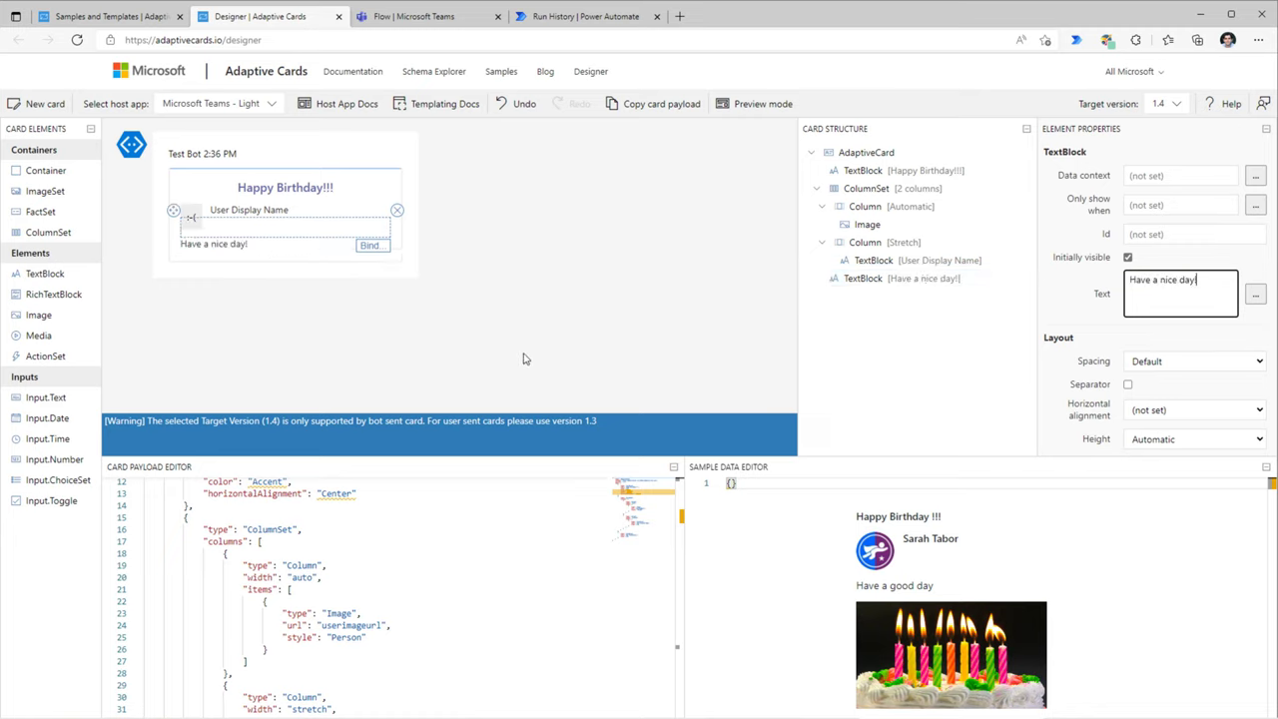
Add an Image element below the "Have a nice day!" TextBlock and paste the birthday cake giphy.gif link as its URL.
click(188, 265)
drag(216, 267, 216, 269)
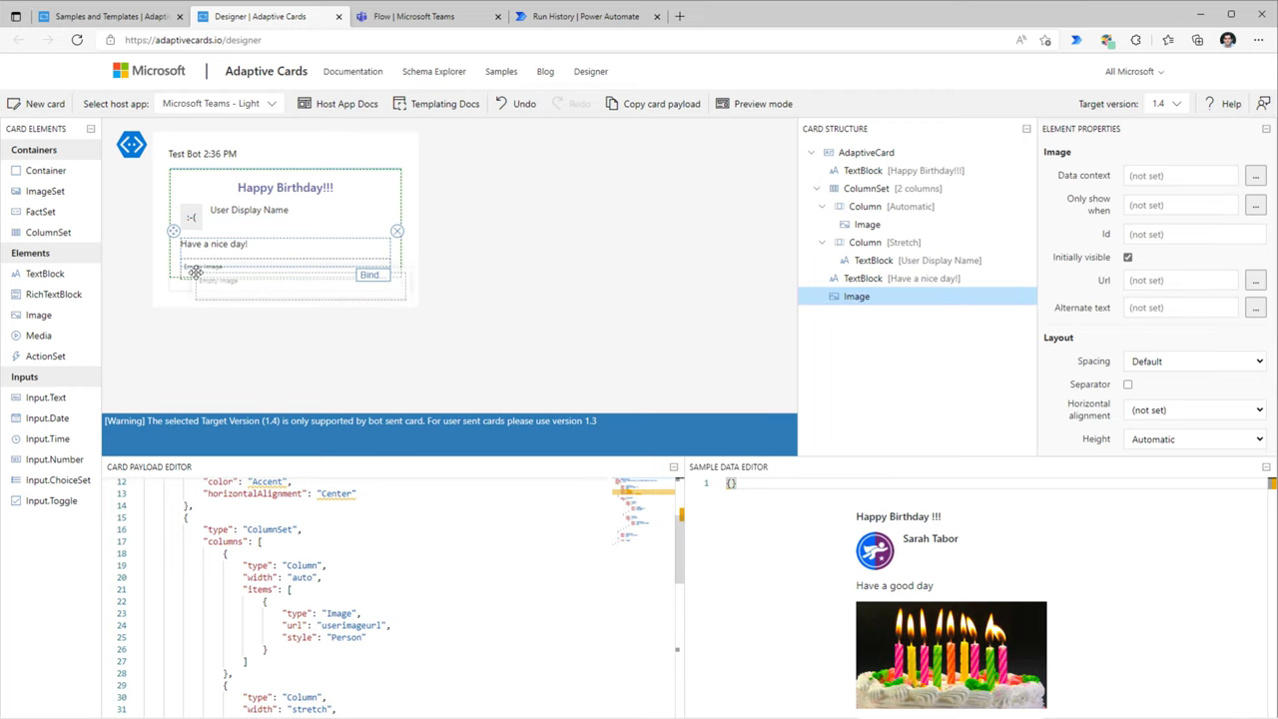
click(1165, 283)
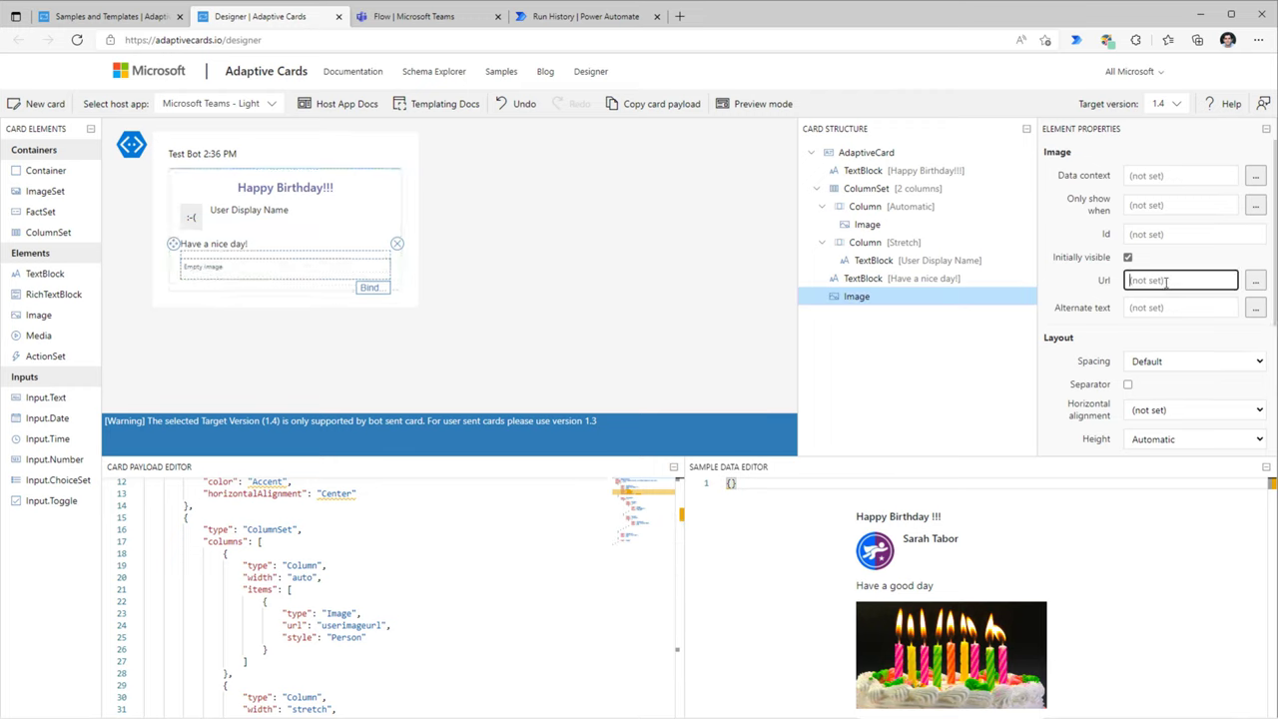
key(ctrl+v)
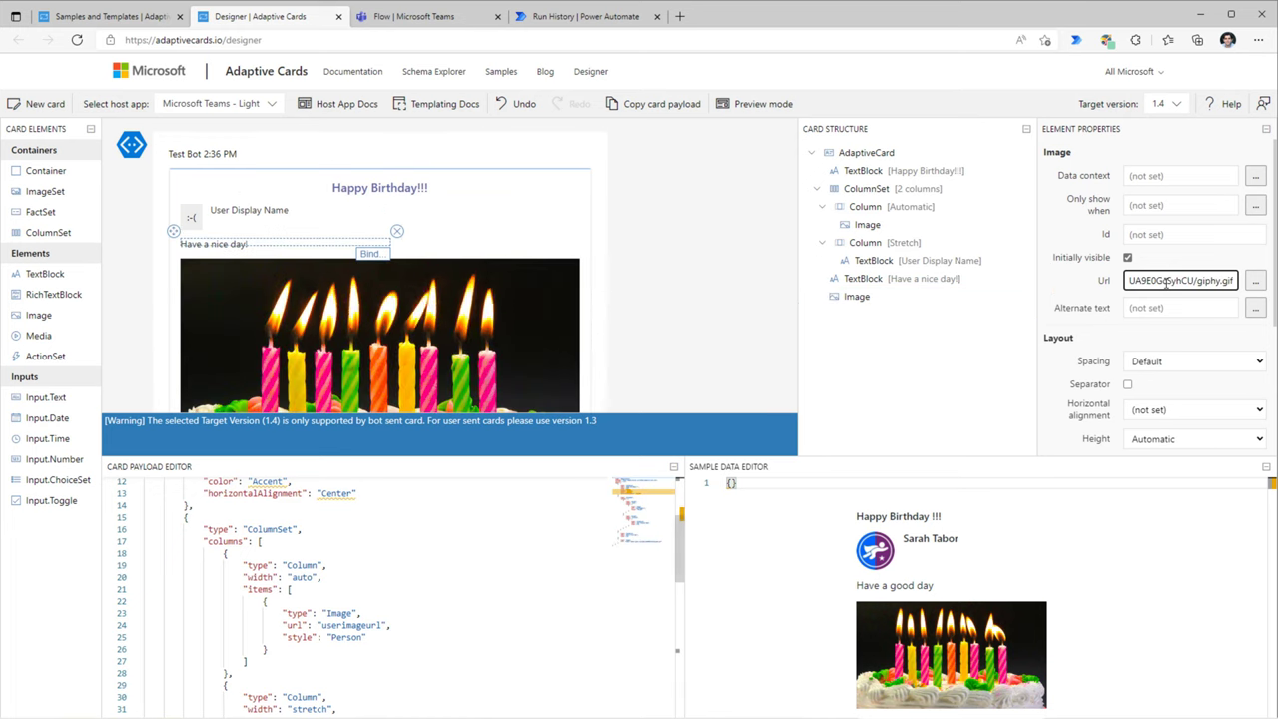
Review the completed birthday card in the preview and copy the card payload.
scroll(515, 287, down, 2)
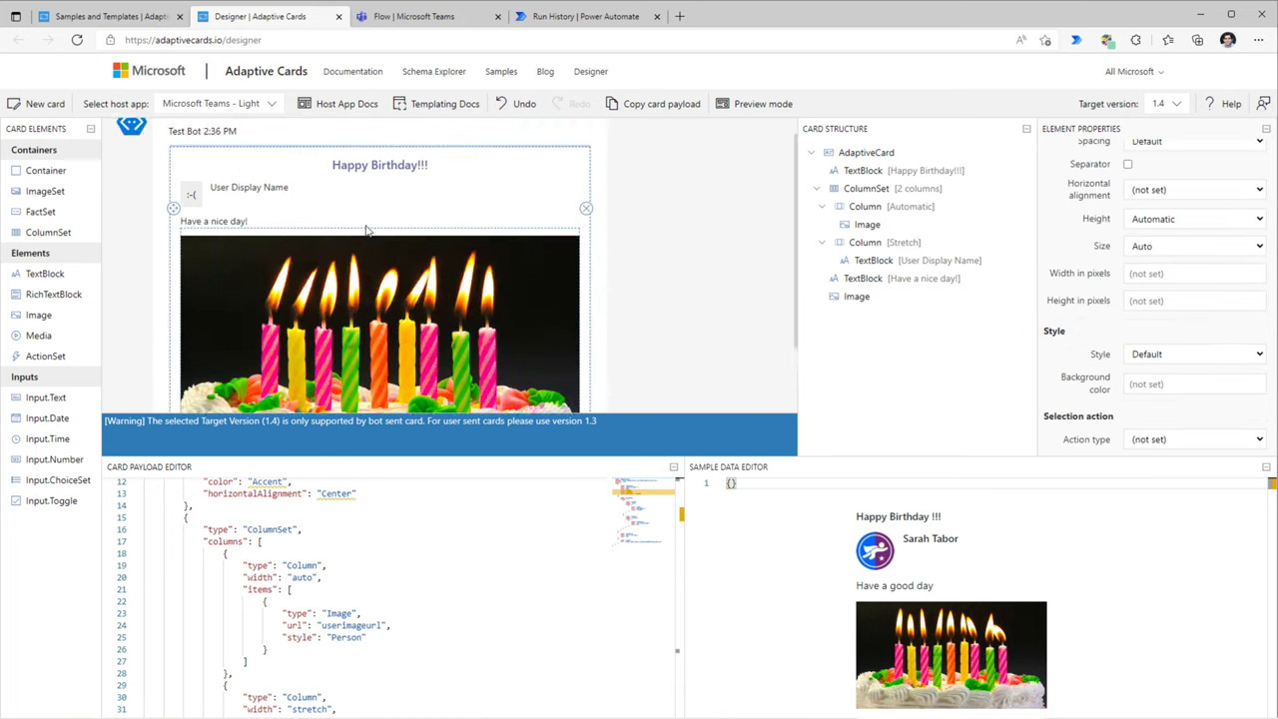
scroll(370, 237, up, 1)
scroll(400, 259, down, 1)
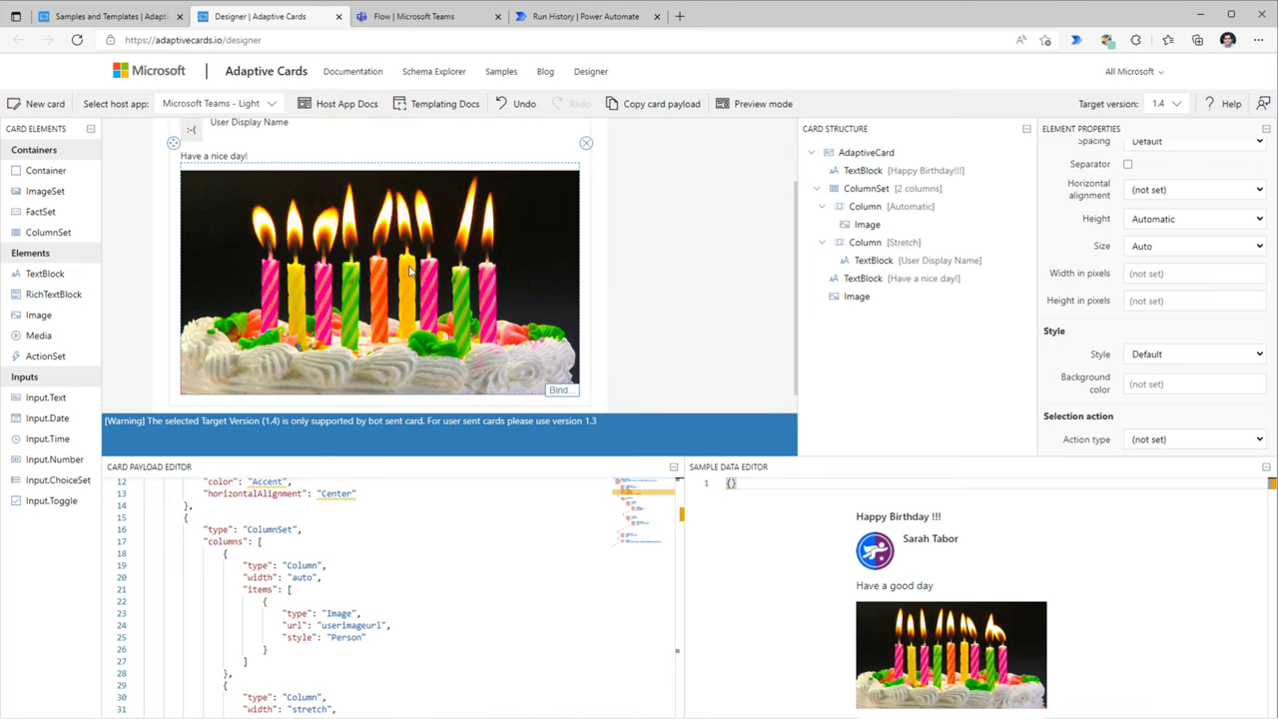
scroll(409, 271, up, 1)
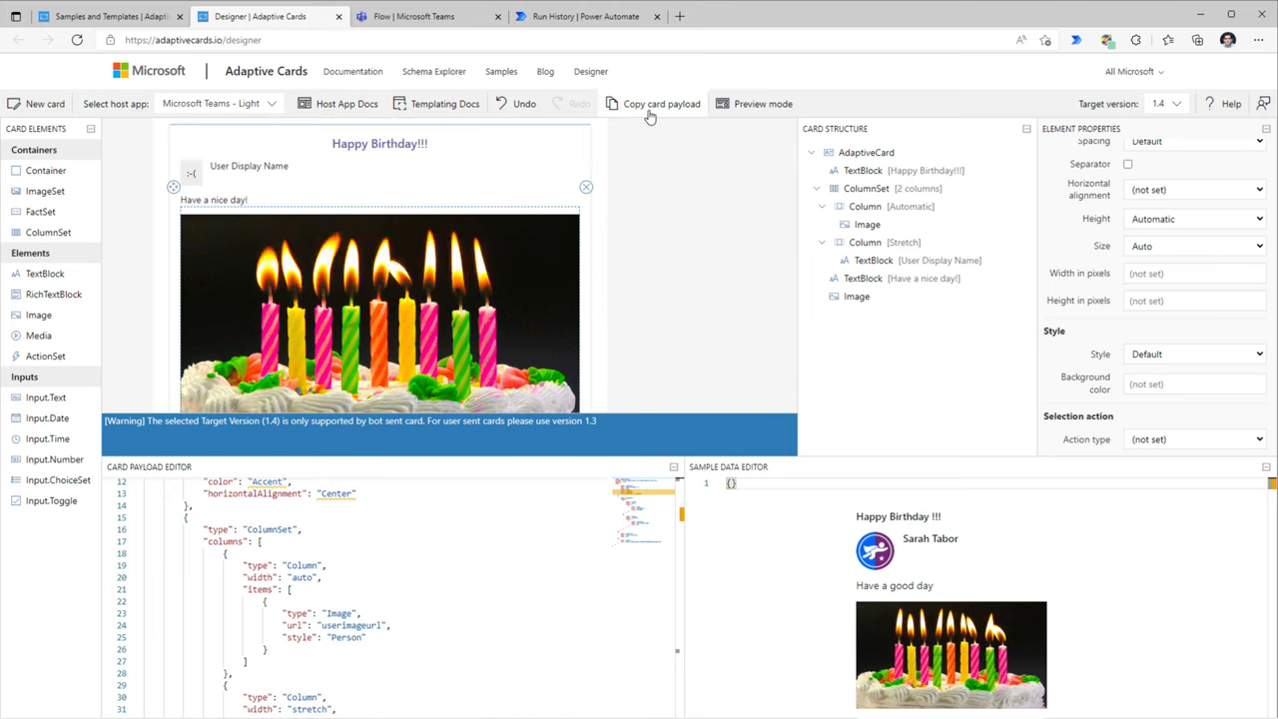
click(653, 105)
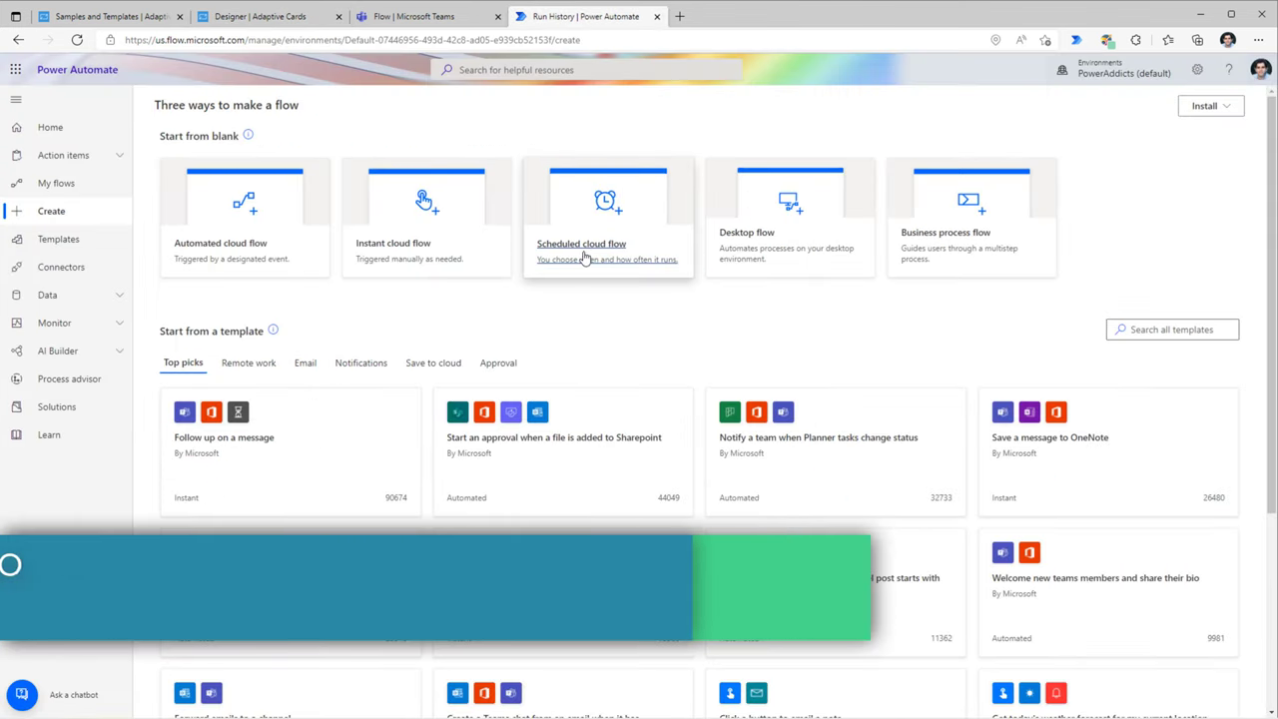
In Power Automate, create a scheduled cloud flow named "Happy Birthday Adaptive Card for Team Members" that repeats every 1 day, starting at 08:00 AM.
click(585, 249)
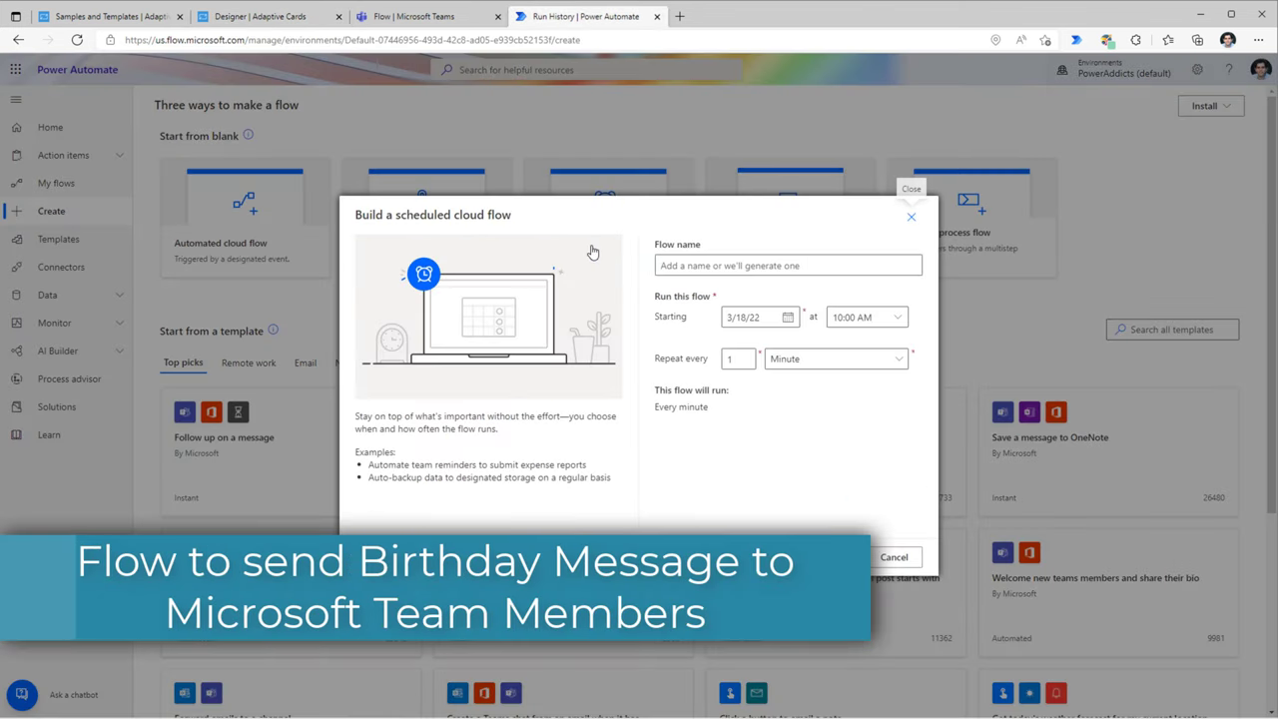
click(709, 265)
key(ctrl+v)
click(784, 358)
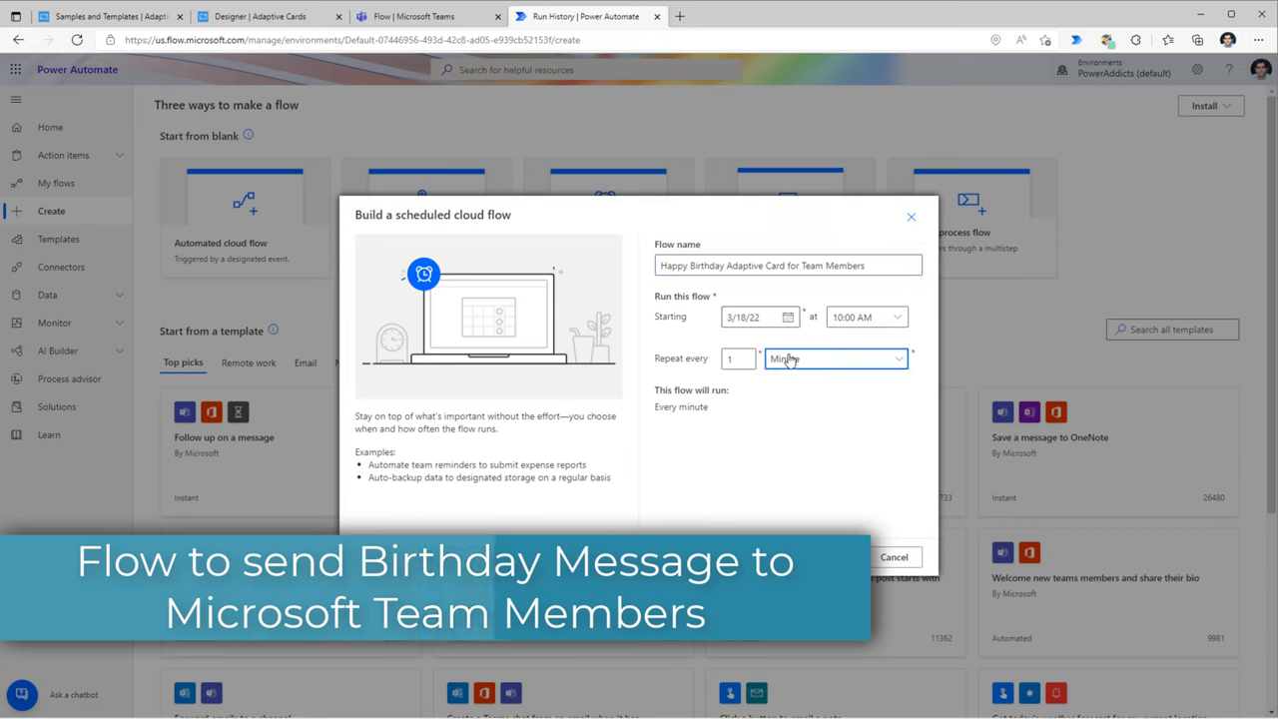
click(794, 431)
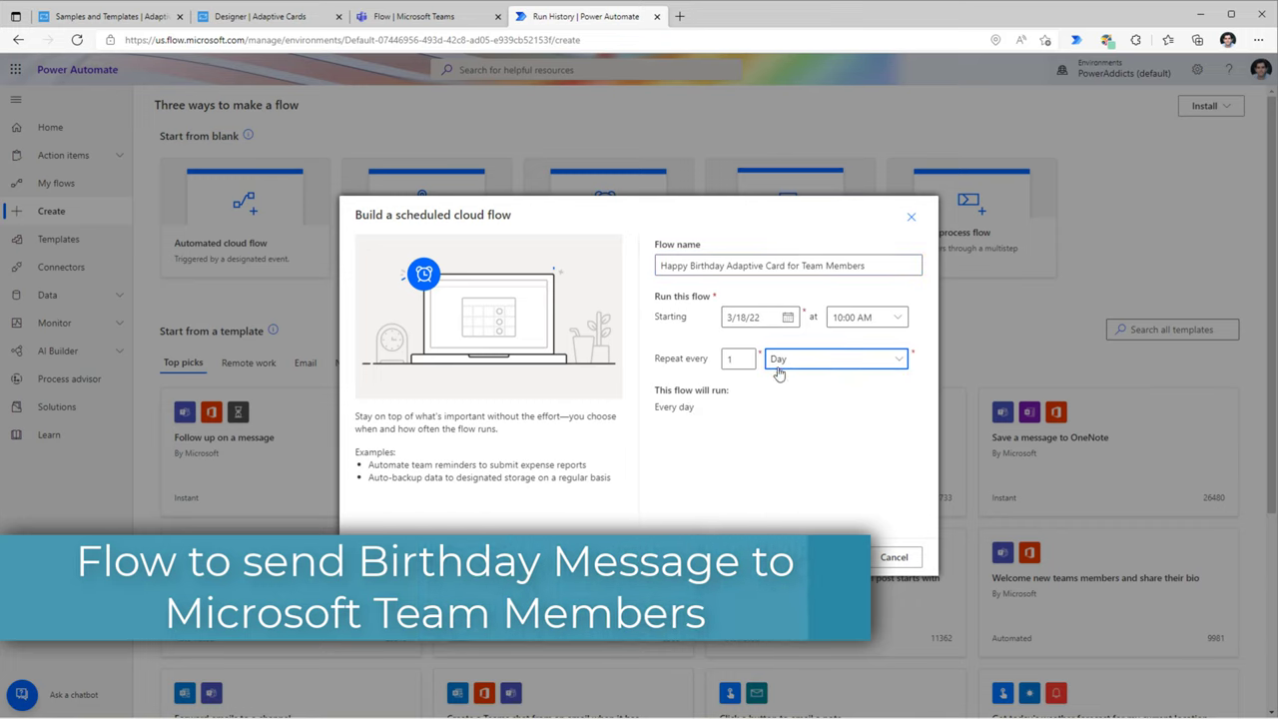
click(870, 317)
scroll(924, 318, down, 3)
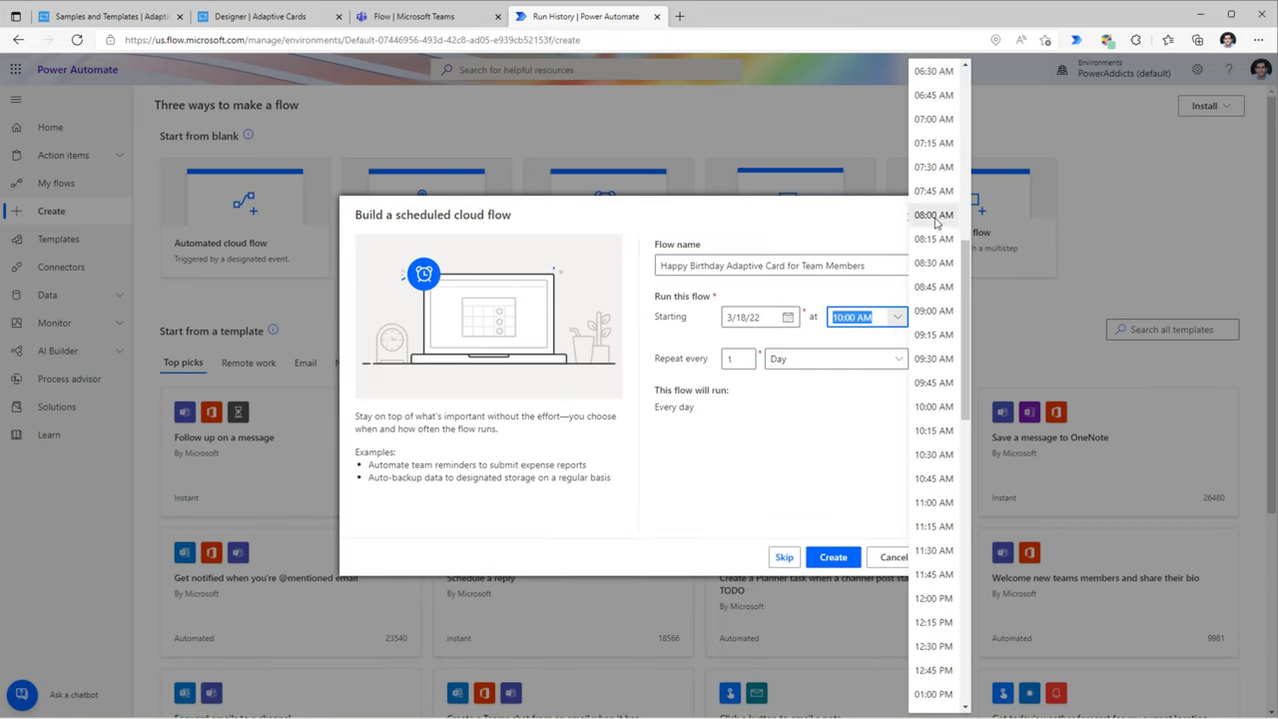
click(931, 225)
click(830, 557)
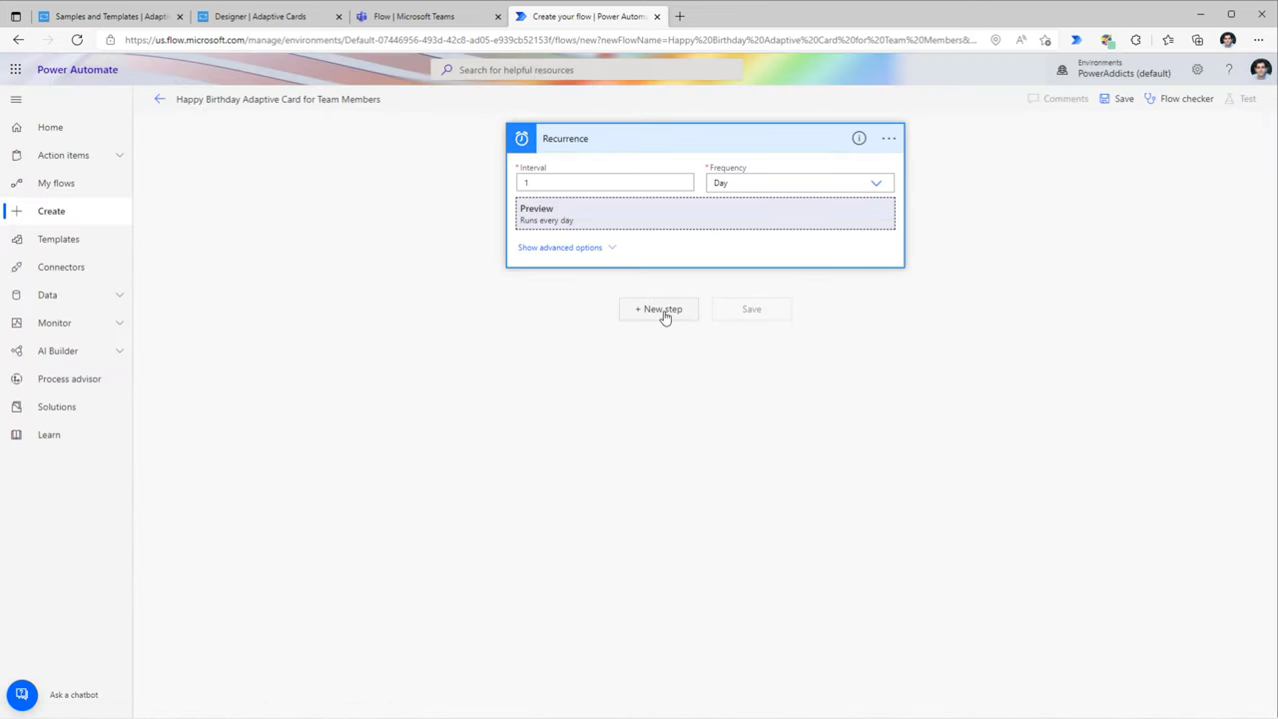
Add the Office 365 Groups action "List group members" after the Recurrence trigger and set its Group Id to HR.
click(664, 312)
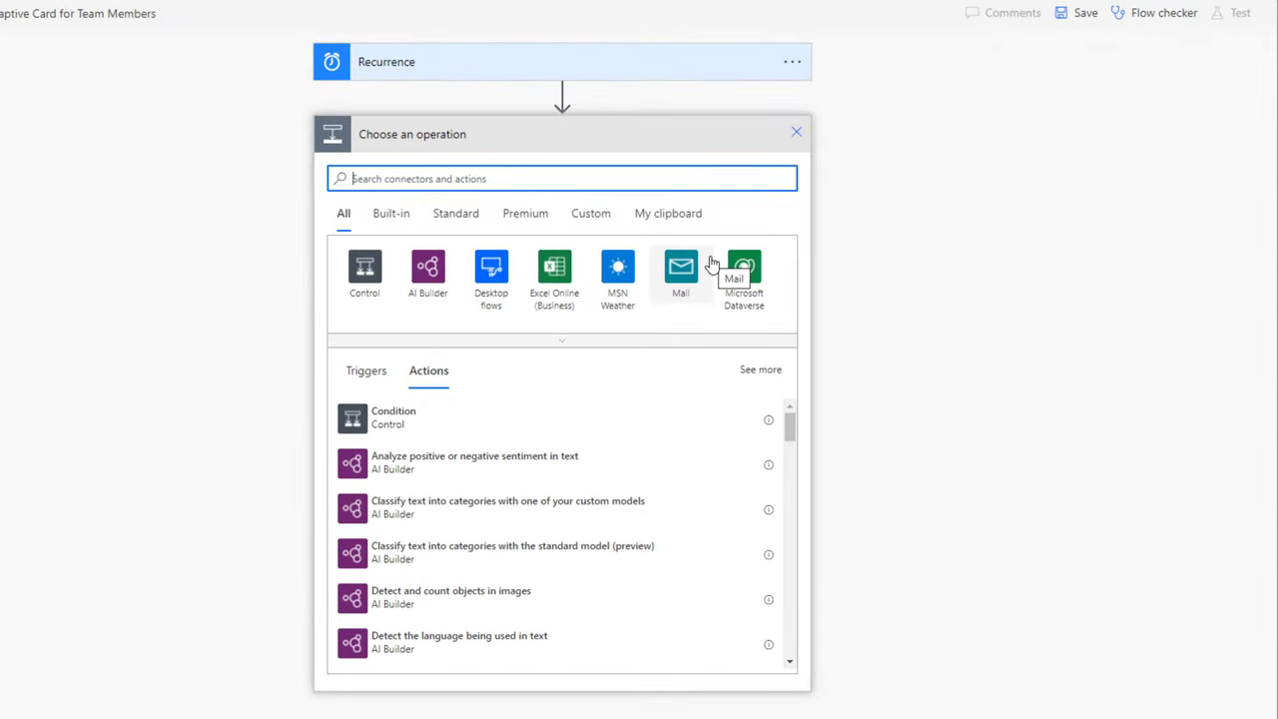
text(office 365 groups)
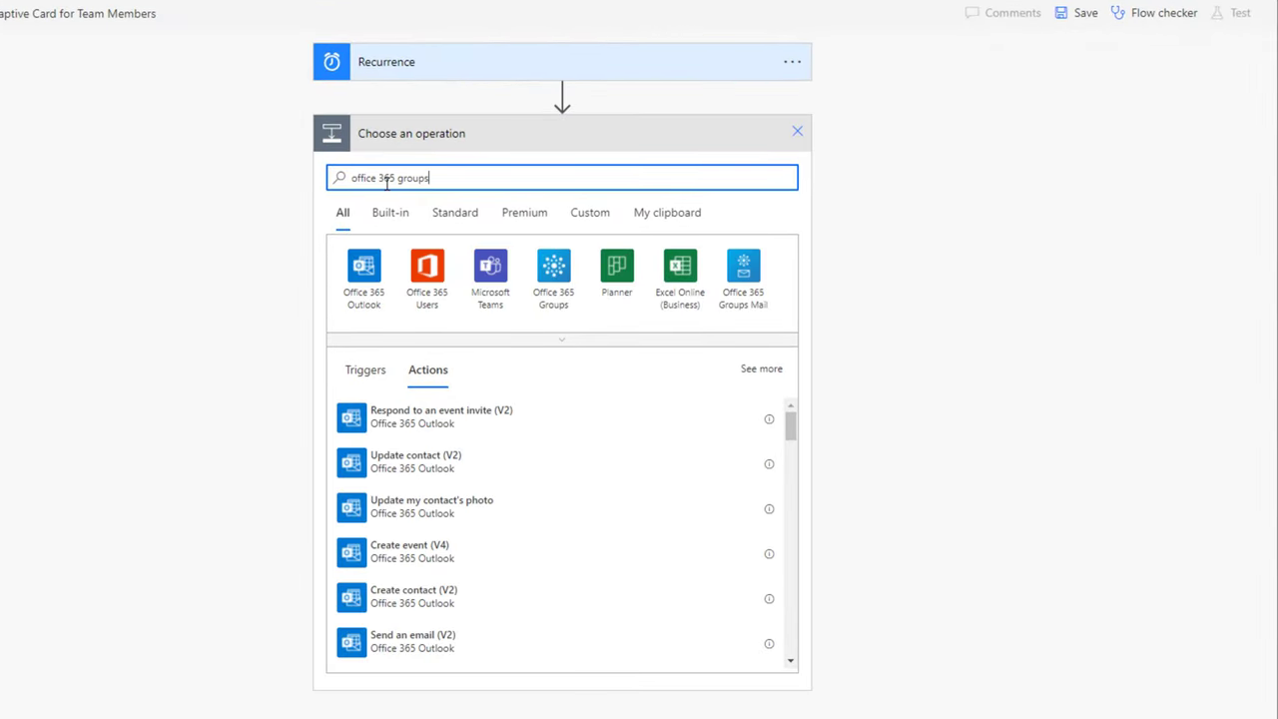
click(559, 284)
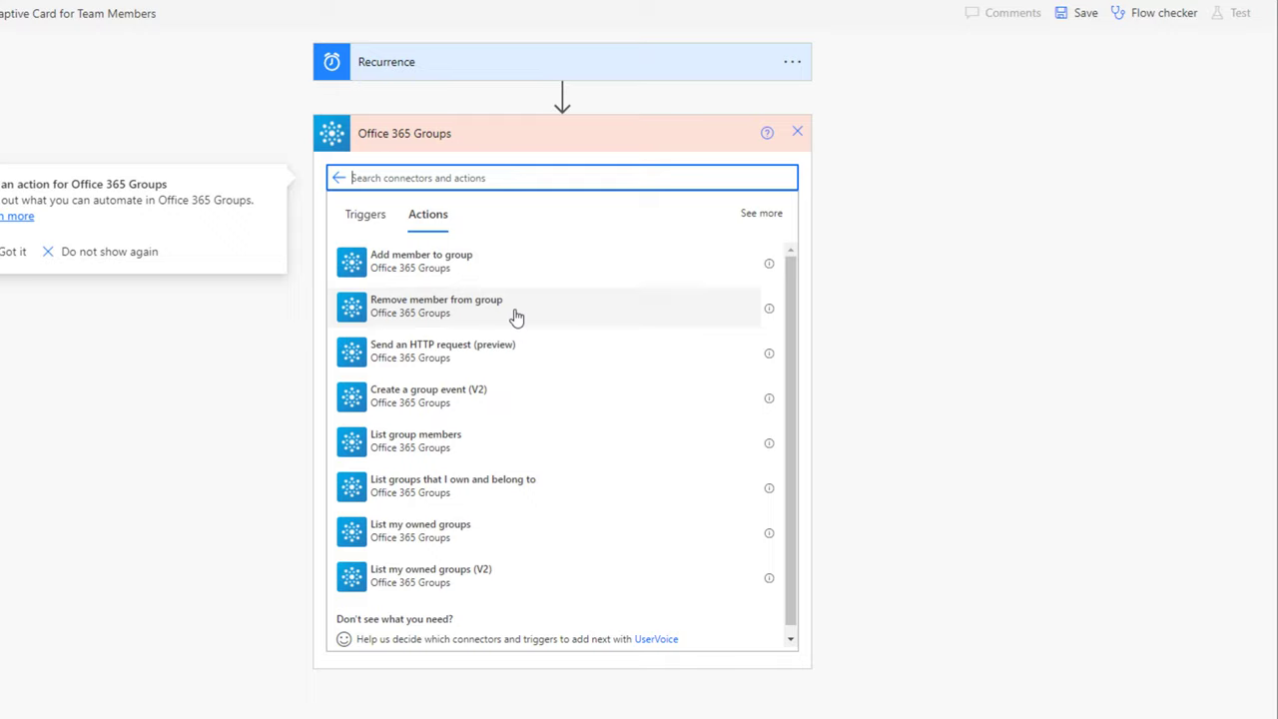
click(408, 459)
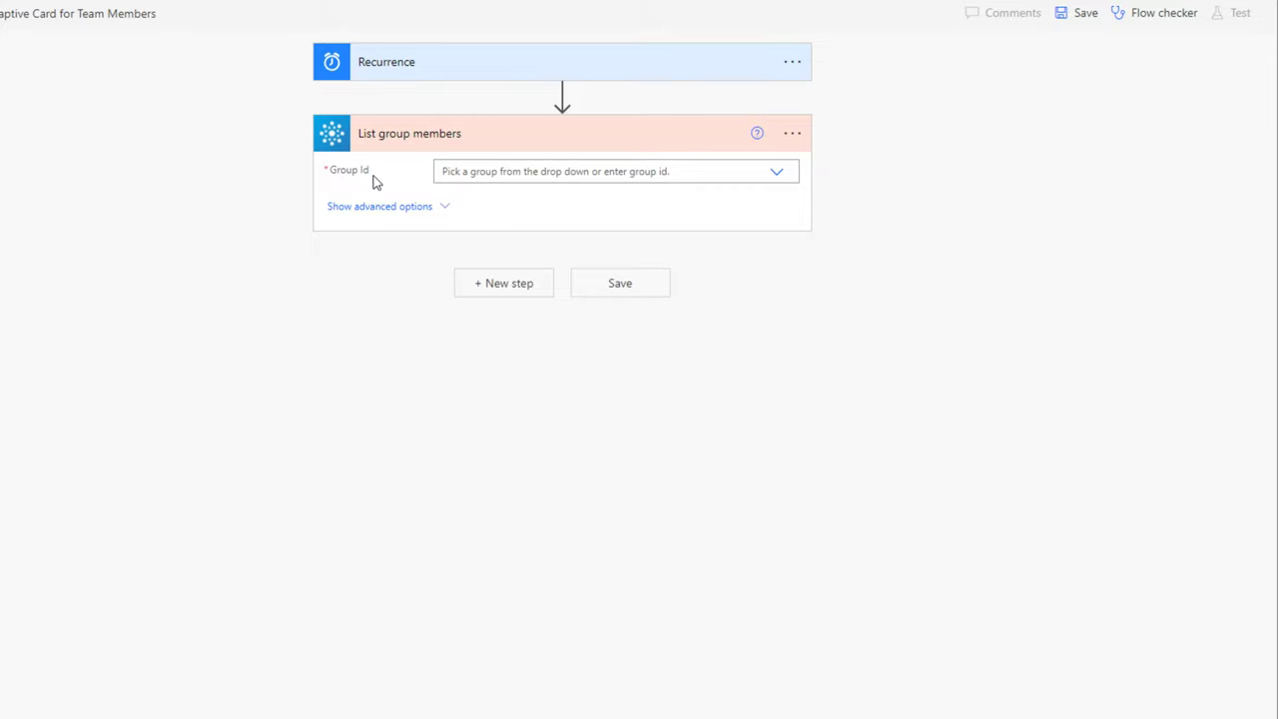
click(777, 173)
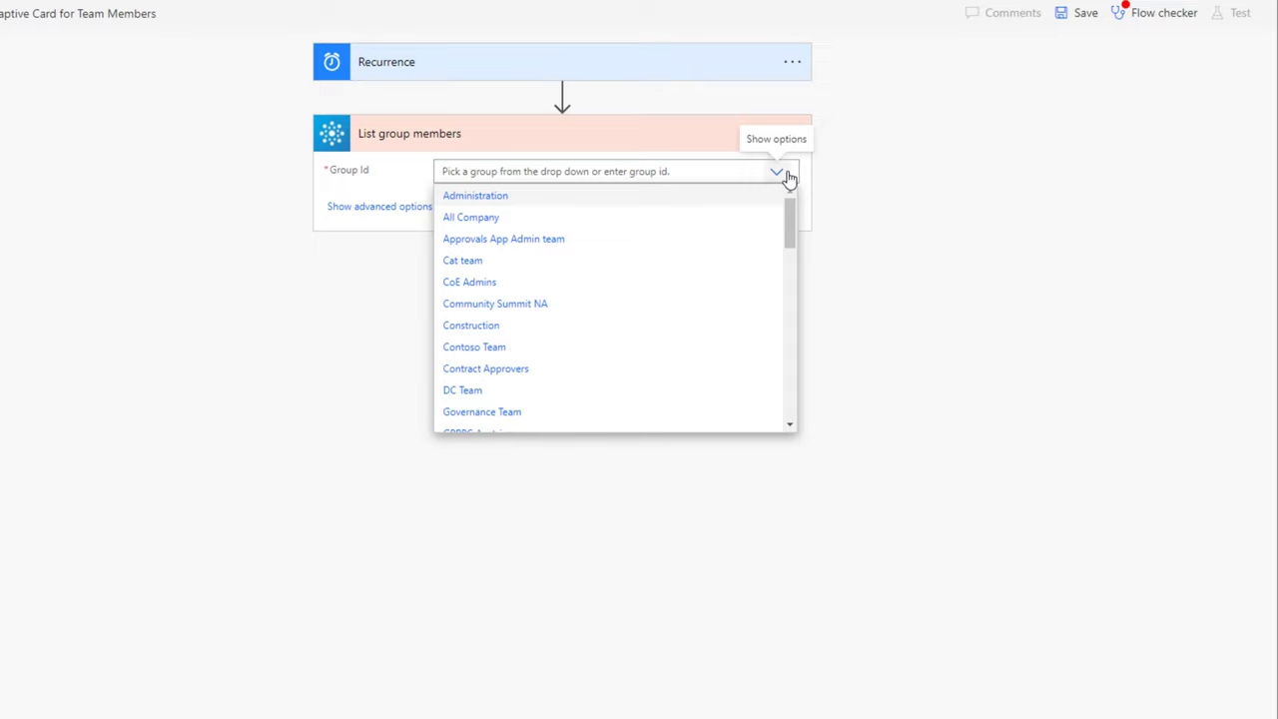
scroll(548, 285, down, 3)
scroll(493, 313, up, 1)
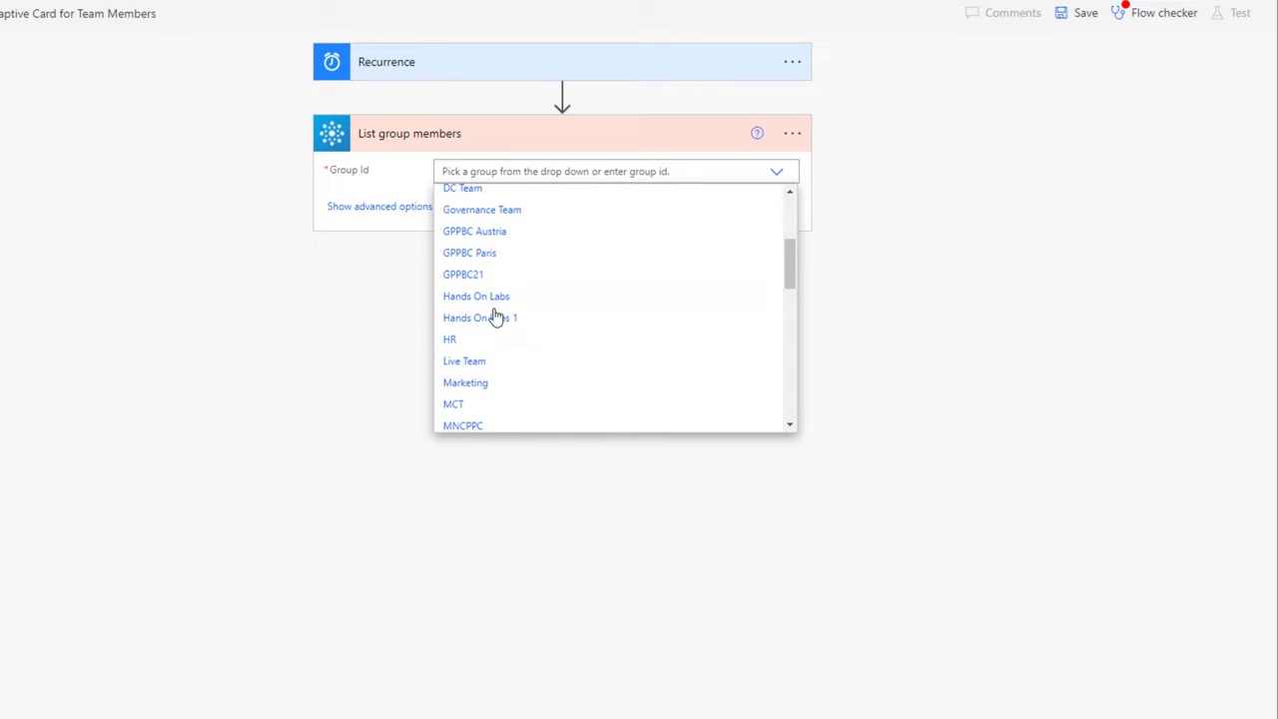
click(464, 346)
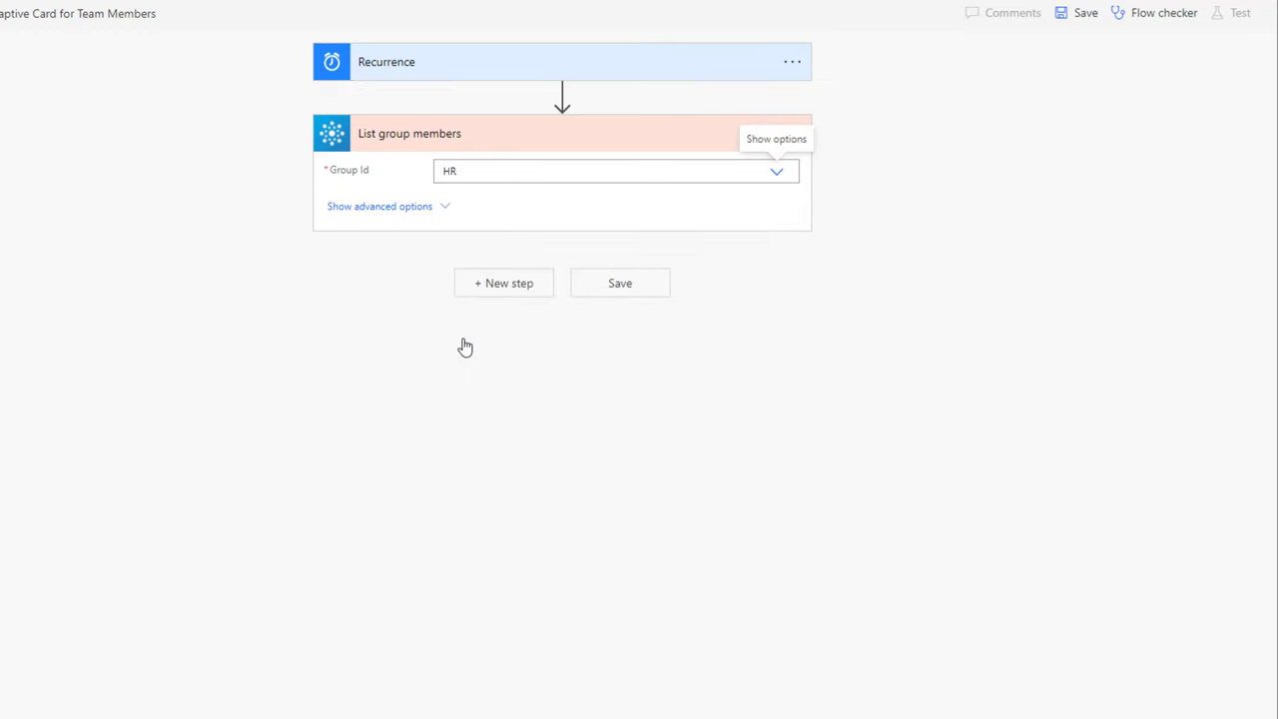
Add an "Apply to each" loop after List group members and use that action's value output as its input.
click(486, 288)
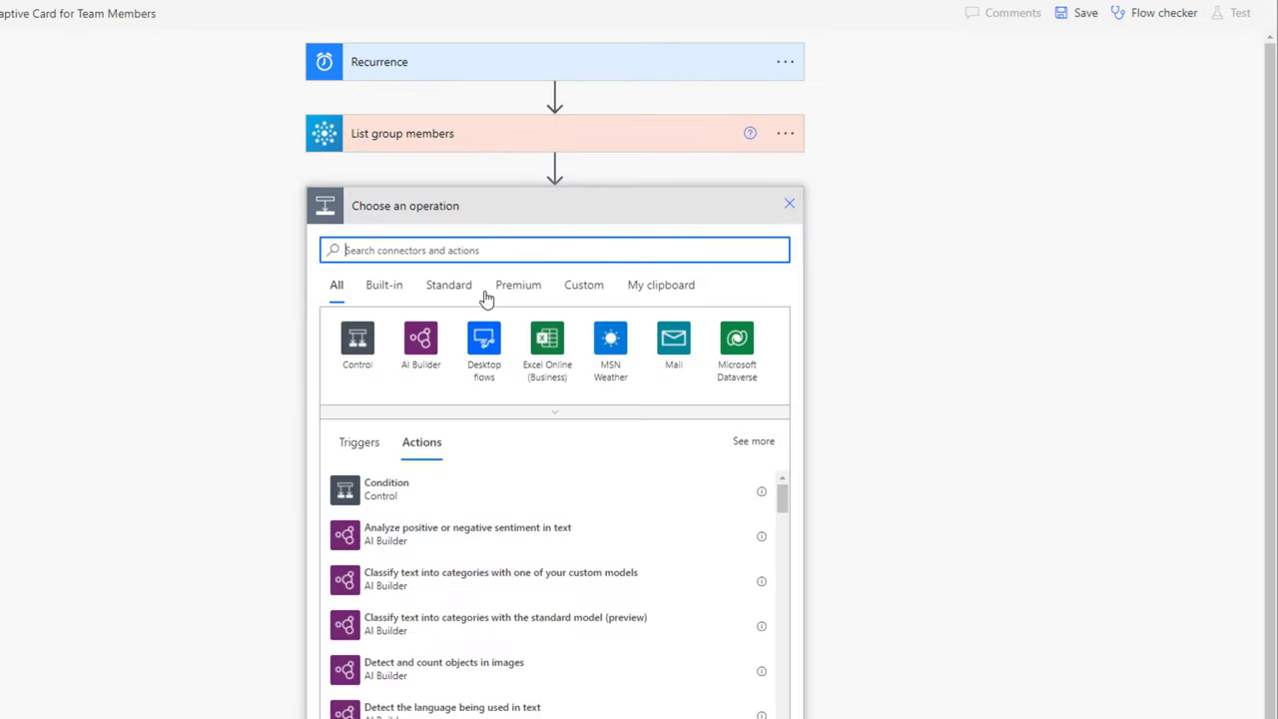
text(apply)
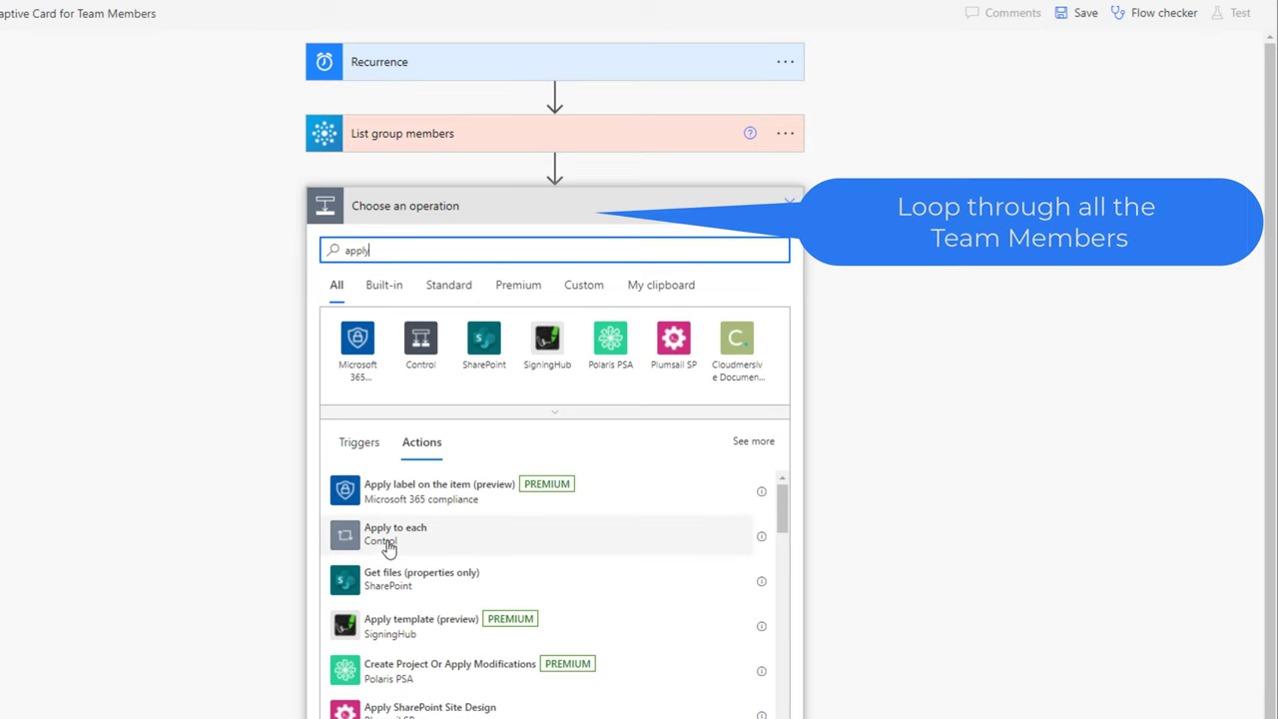
click(386, 548)
click(386, 539)
click(473, 265)
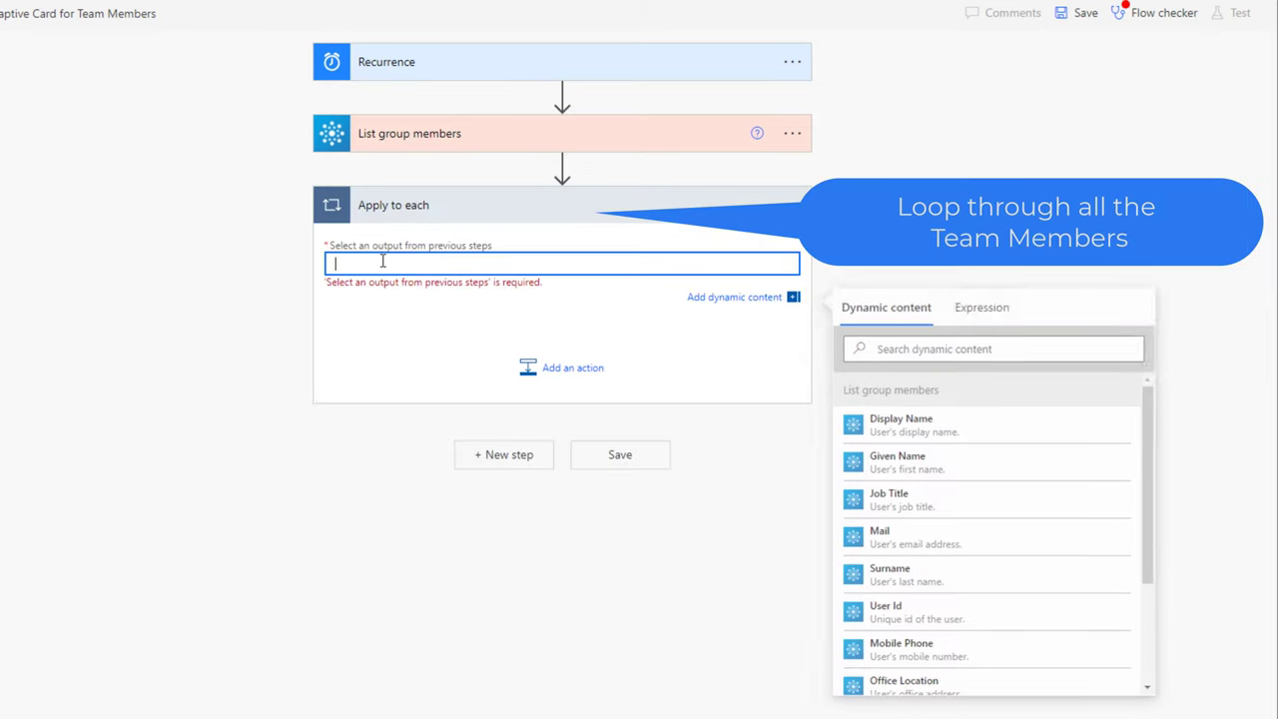
scroll(918, 559, down, 2)
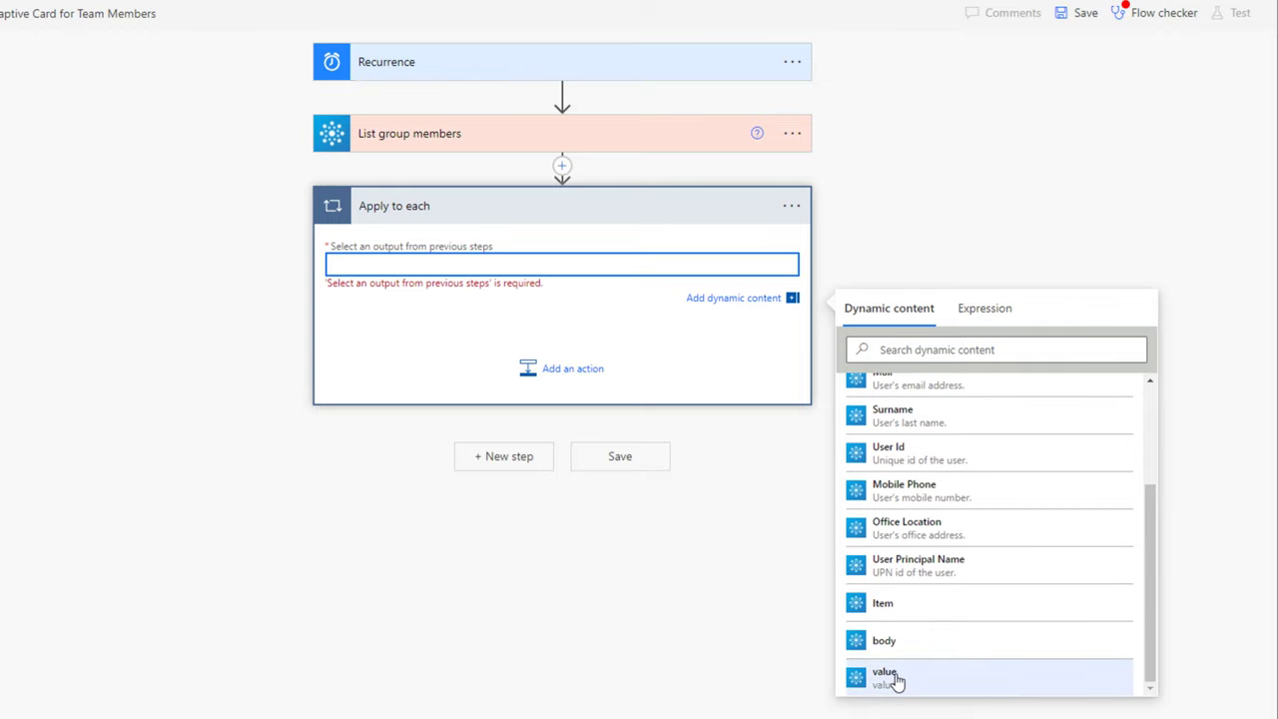
click(884, 675)
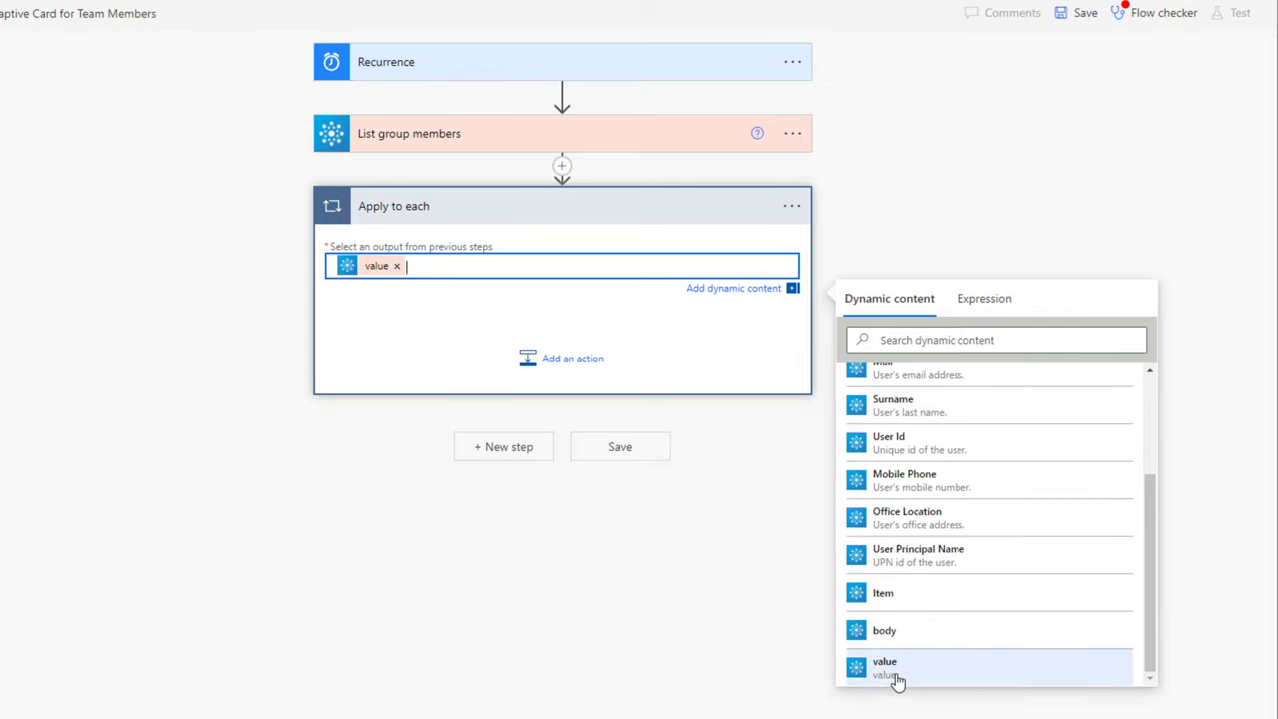
Inside the loop, add the Office 365 Users action "Get user profile (V2)" with User Principal Name as its User (UPN).
click(529, 361)
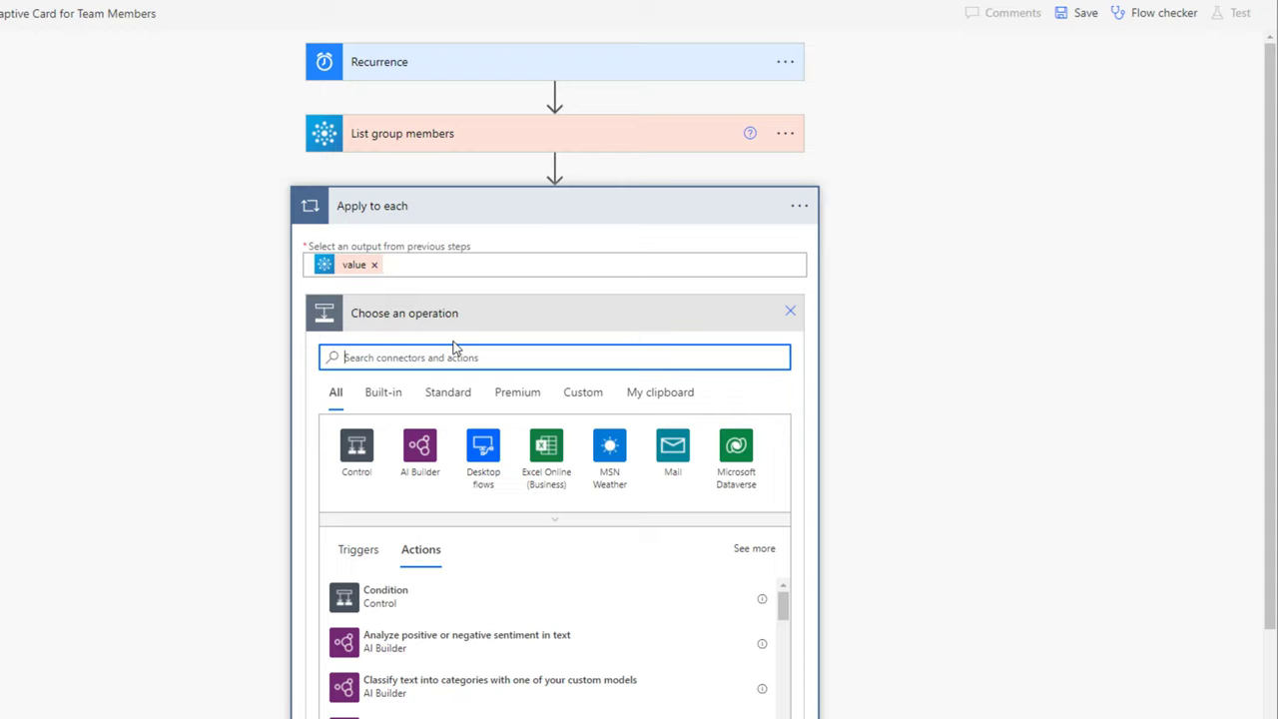
text(get user profile)
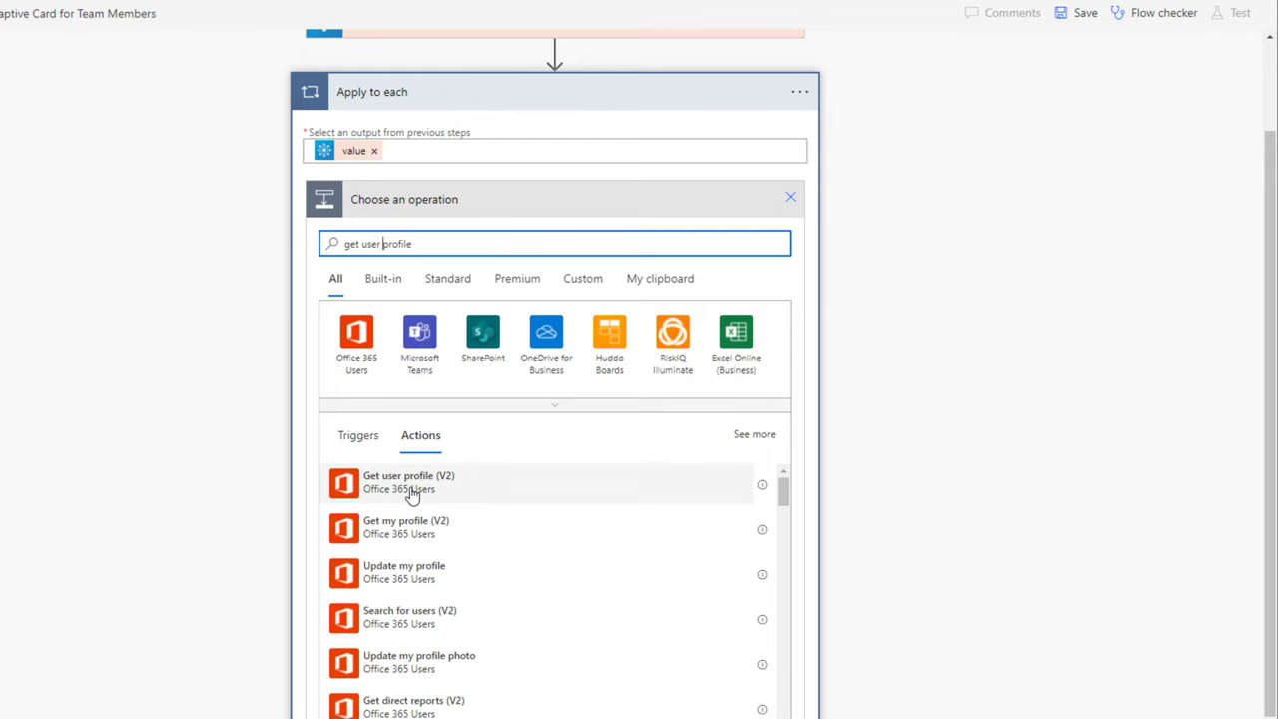
click(412, 489)
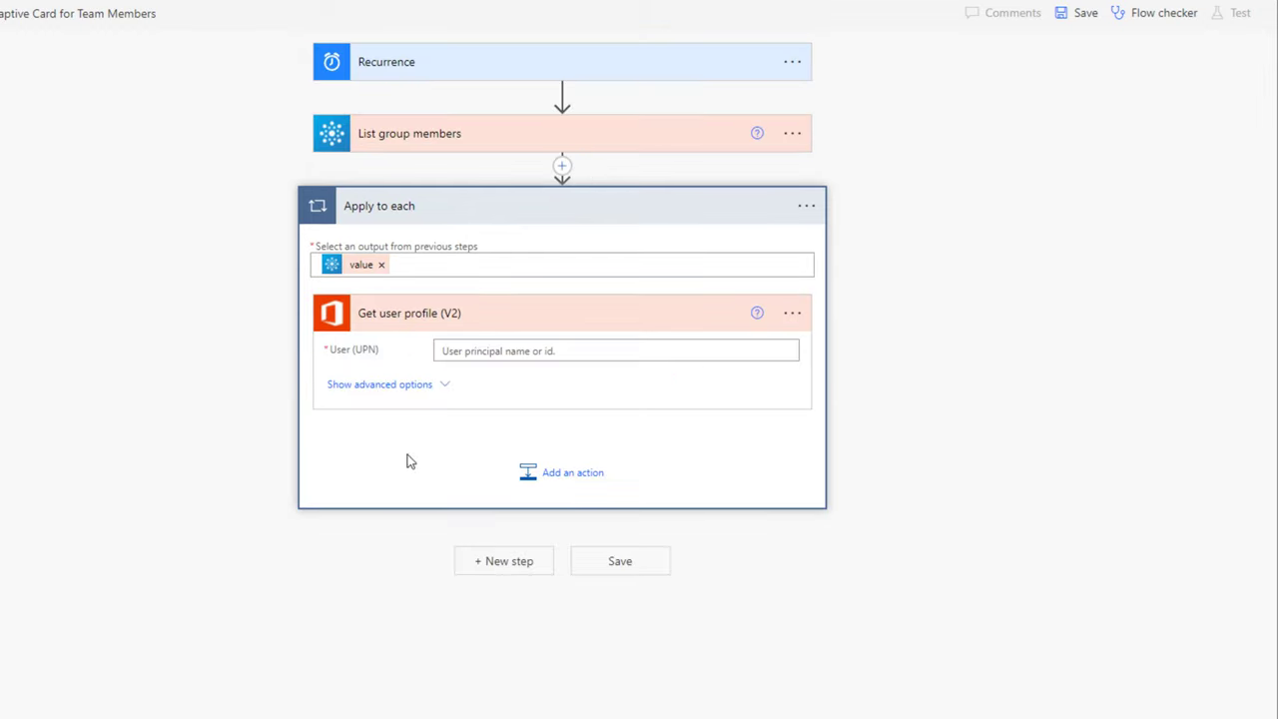
click(456, 357)
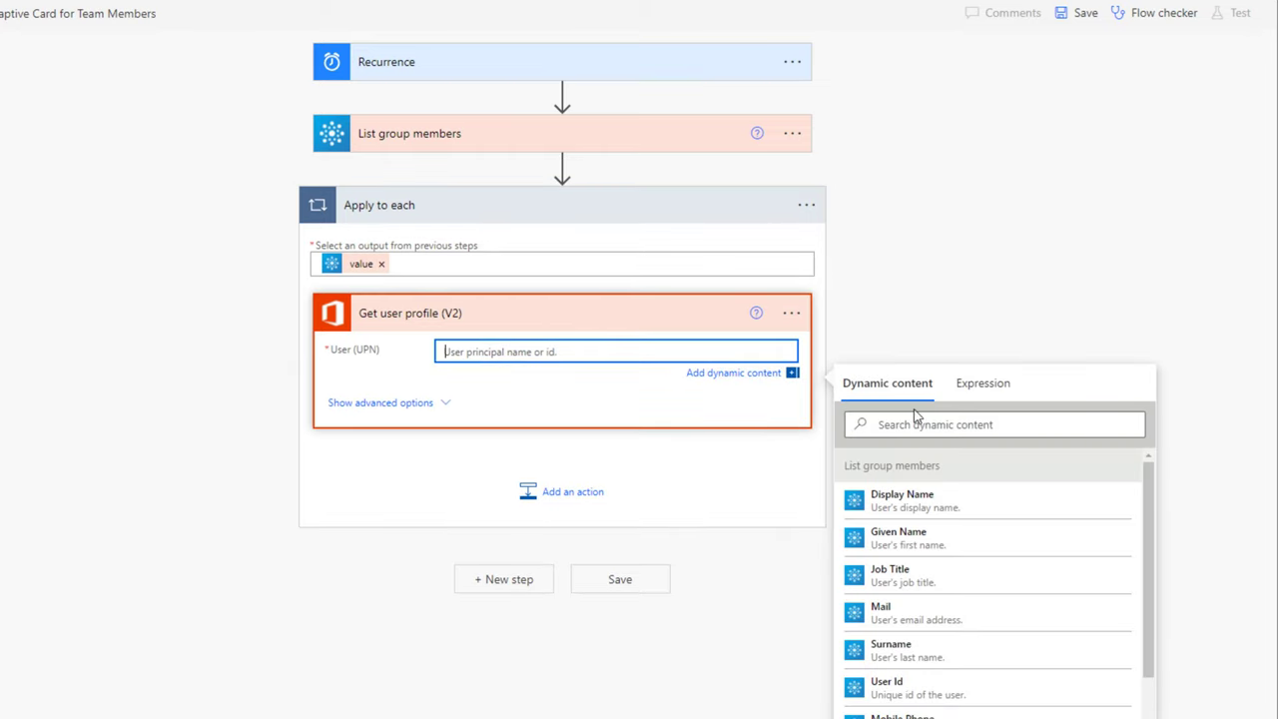
scroll(964, 554, down, 2)
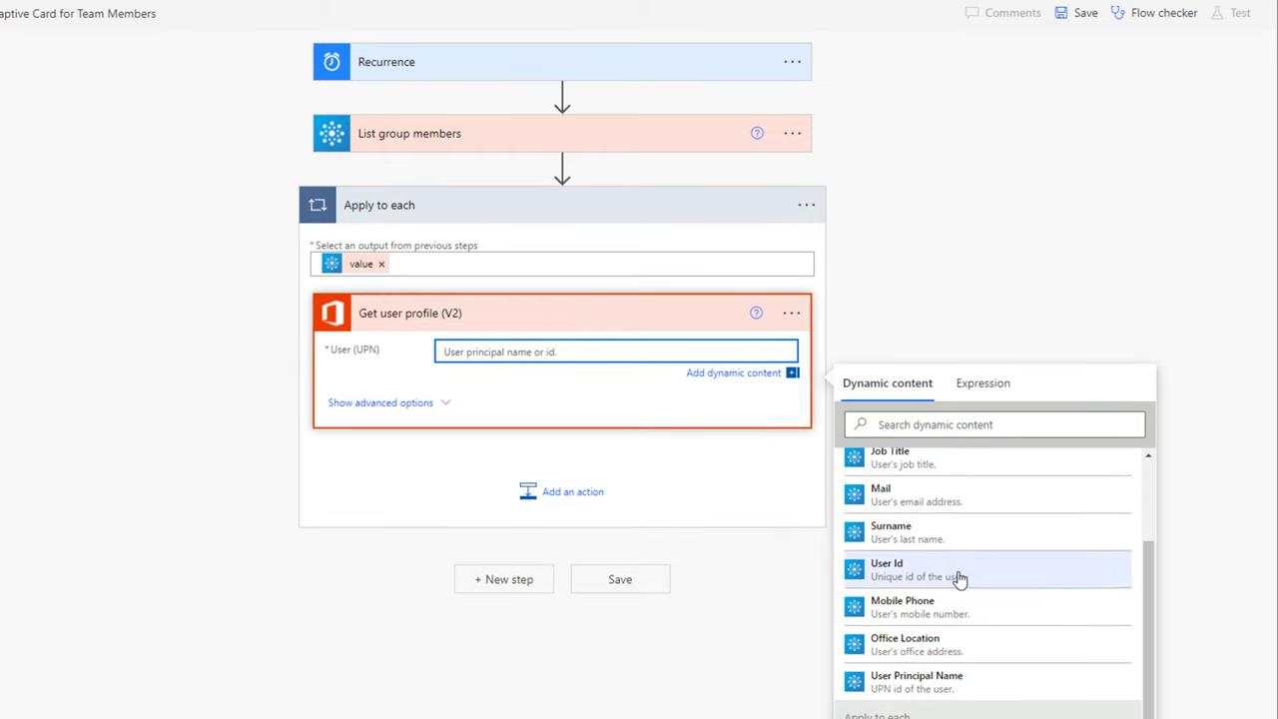
click(941, 684)
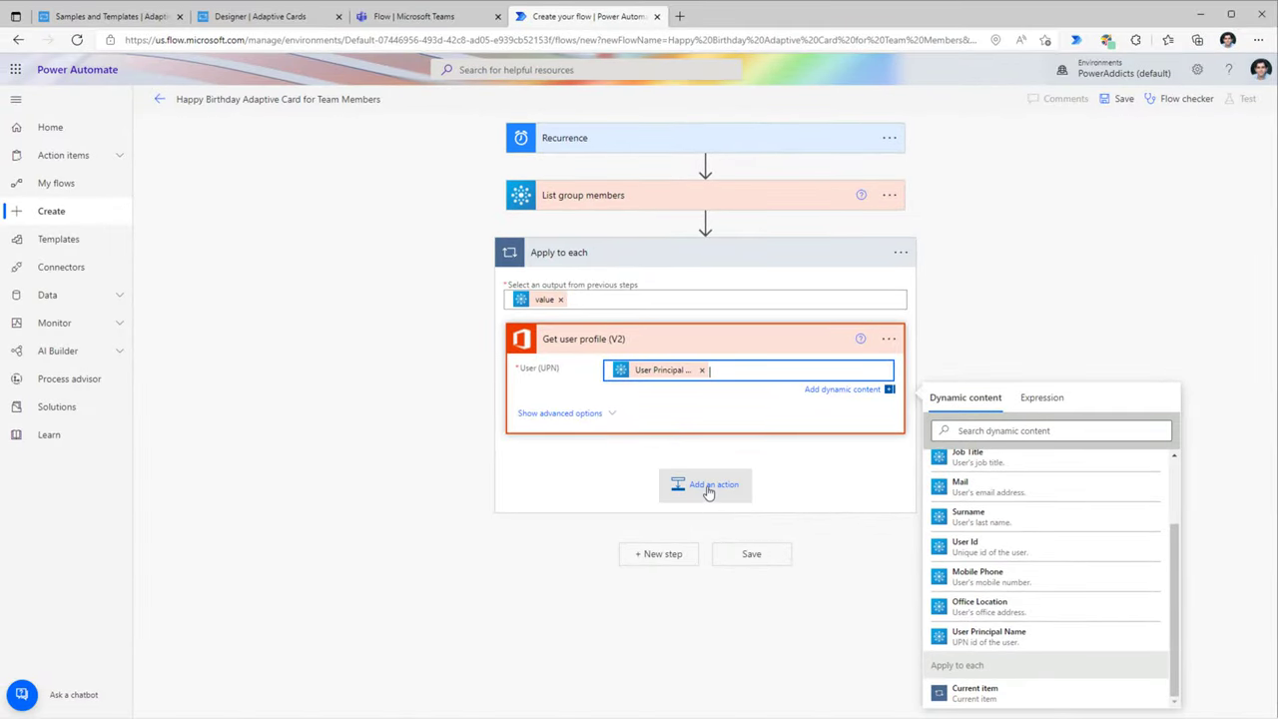
Add a Condition after Get user profile (V2) whose first value is formatDateTime(outputs('Get_user_profile_(V2)')?['body/birthday'],'MM-dd').
click(705, 483)
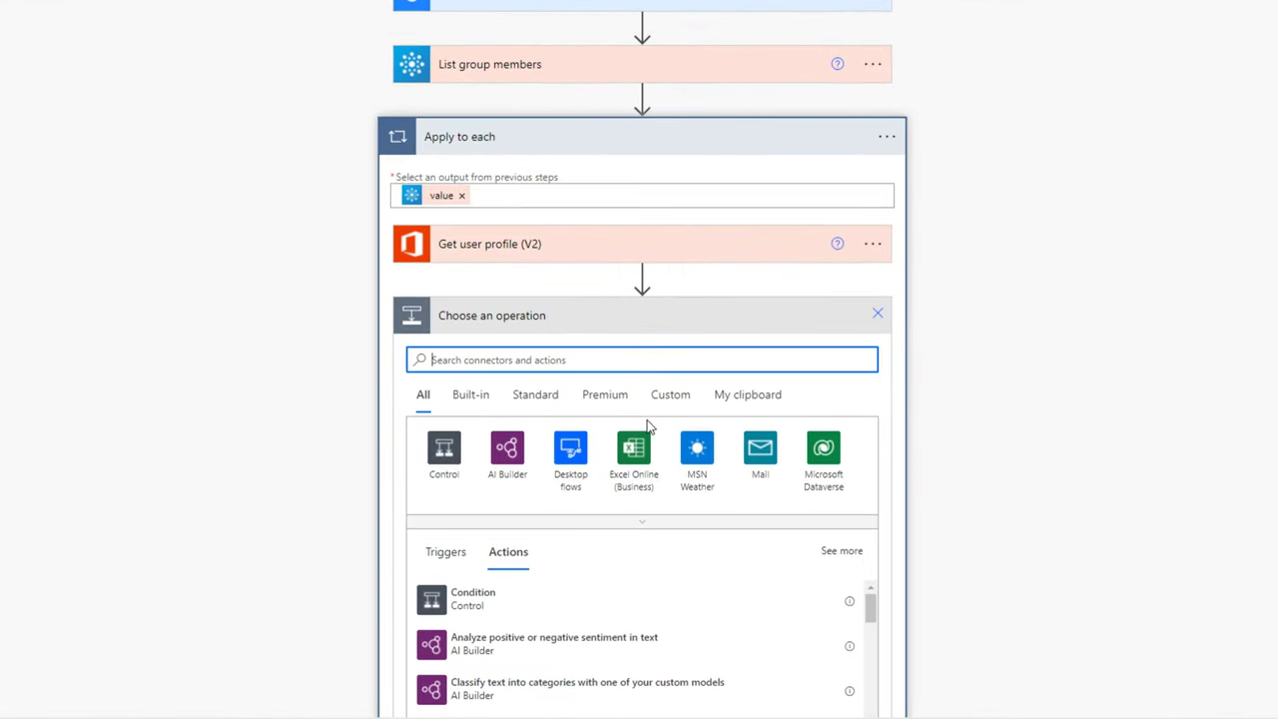
text(condition)
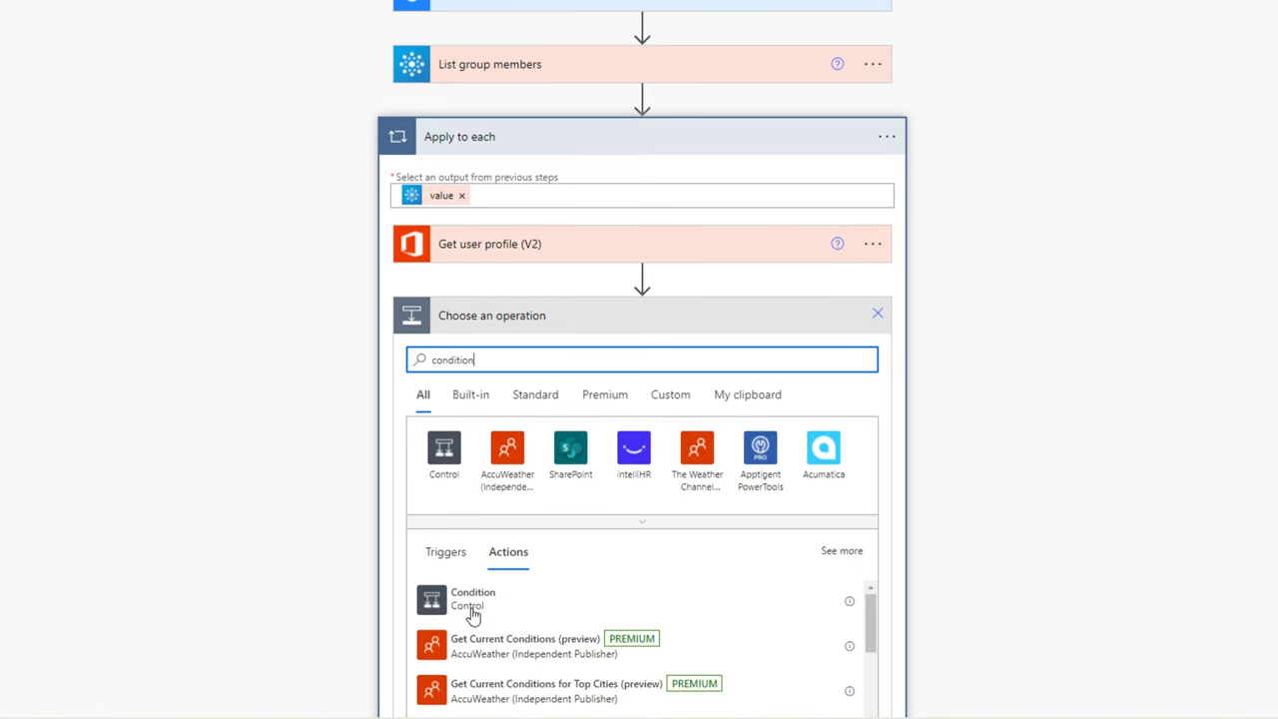
click(465, 599)
click(457, 367)
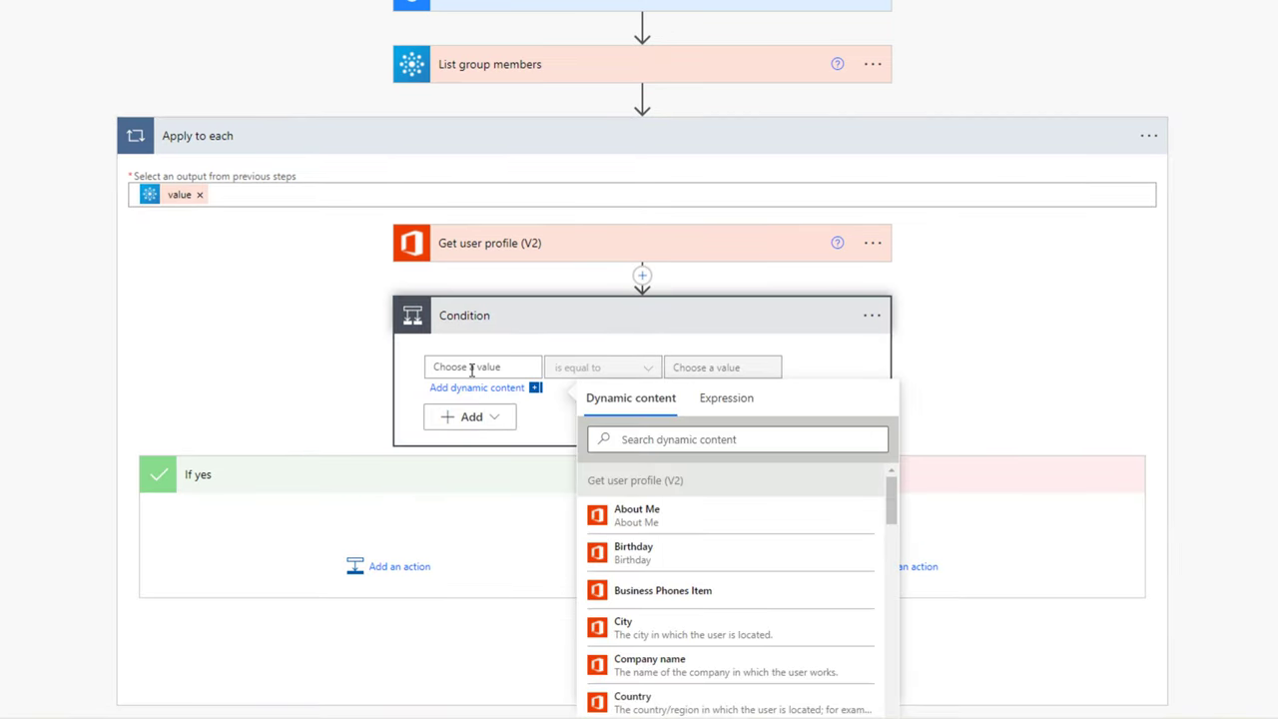
click(724, 407)
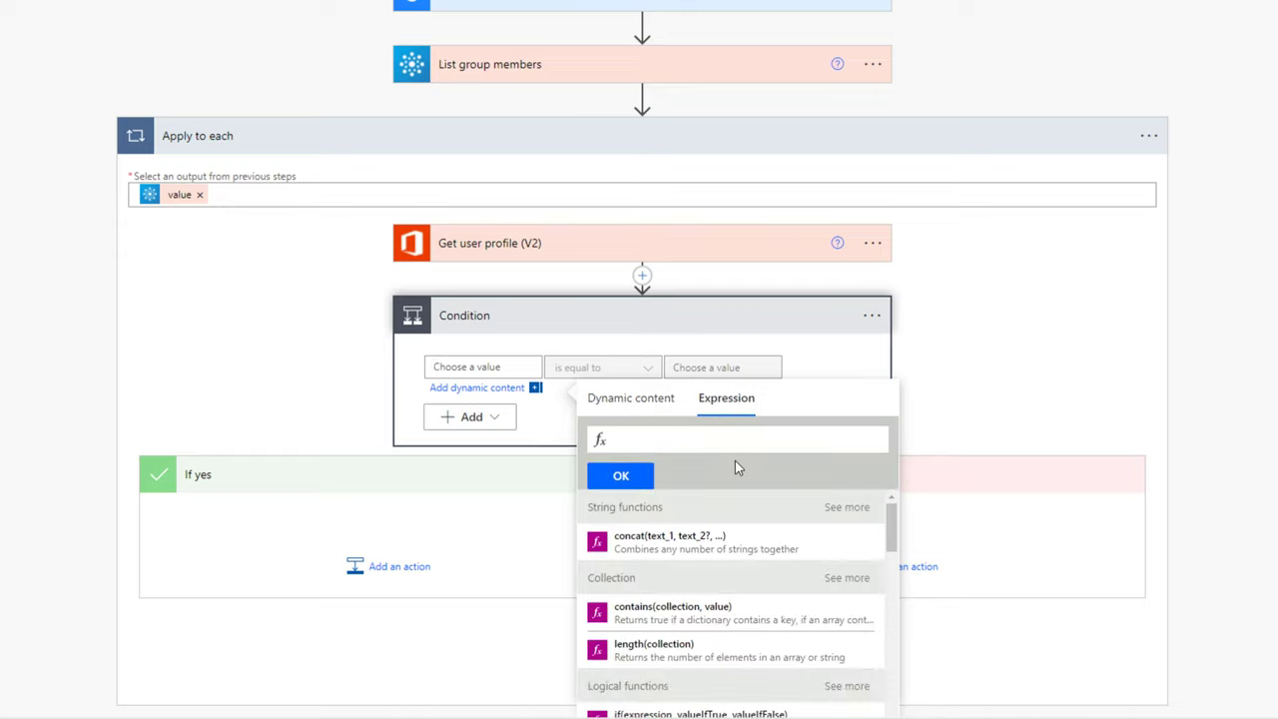
text(format)
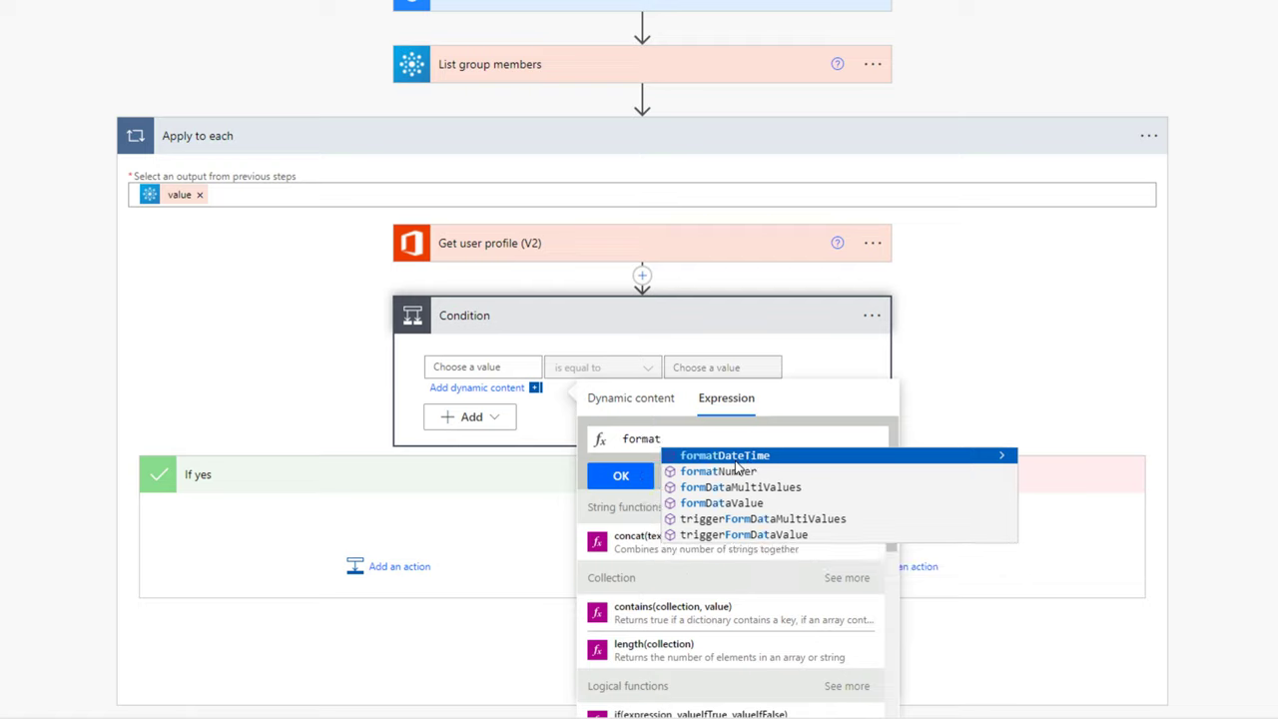
key(Return)
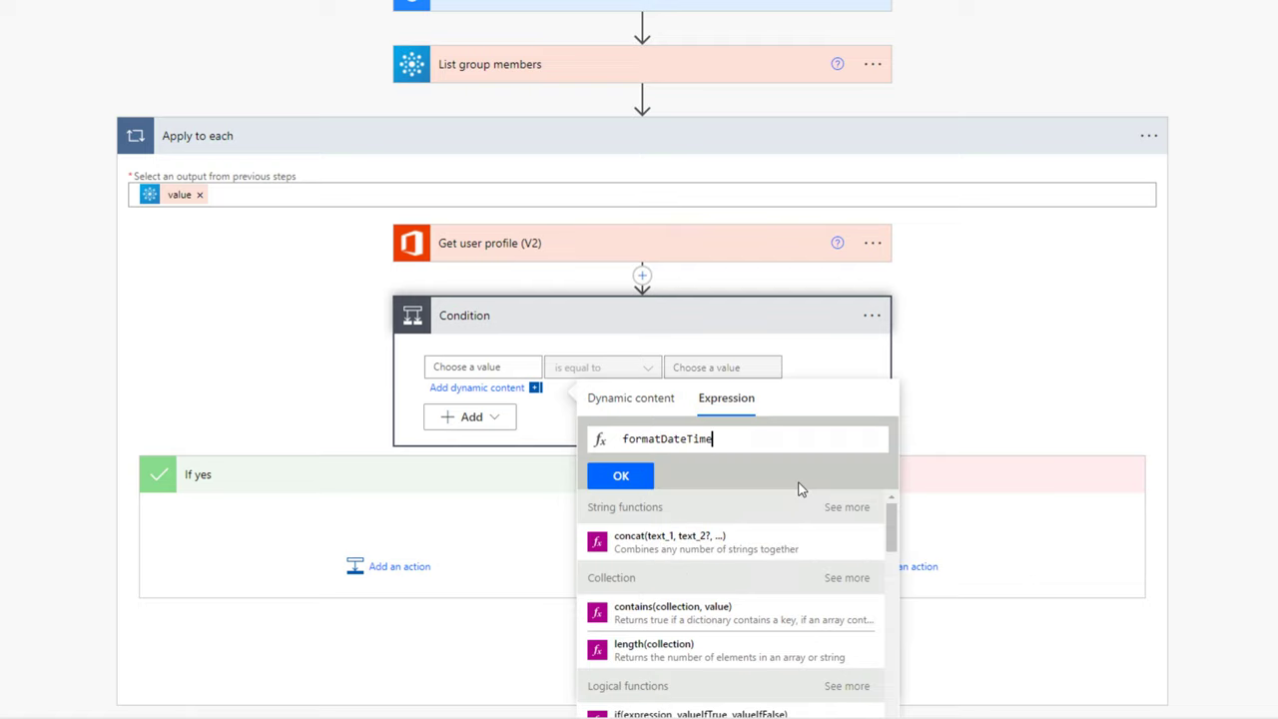
text(()
click(646, 408)
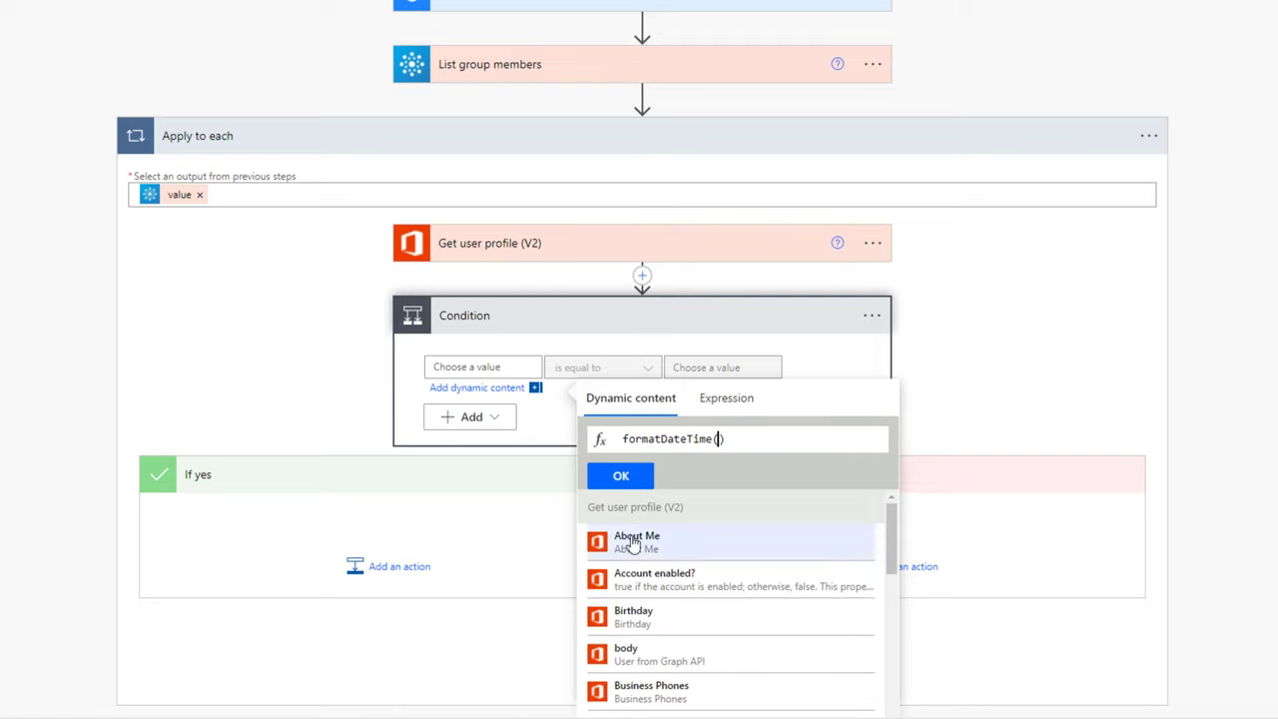
click(666, 624)
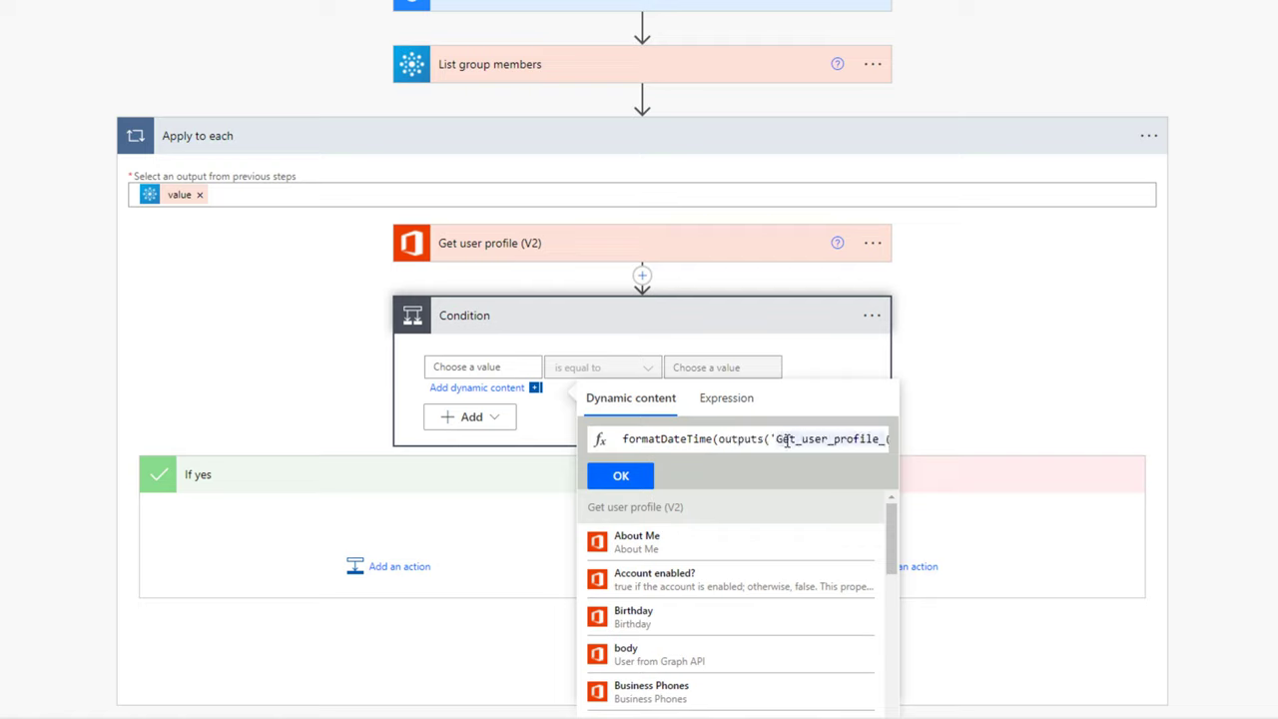
key(Right)
key(Right)
key(Right)
key(Right)
key(Right)
key(Right)
key(Right)
key(Right)
key(Right)
key(Right)
key(Right)
key(Right)
key(Right)
key(Right)
key(Right)
key(Right)
key(Right)
key(Right)
key(Right)
key(Right)
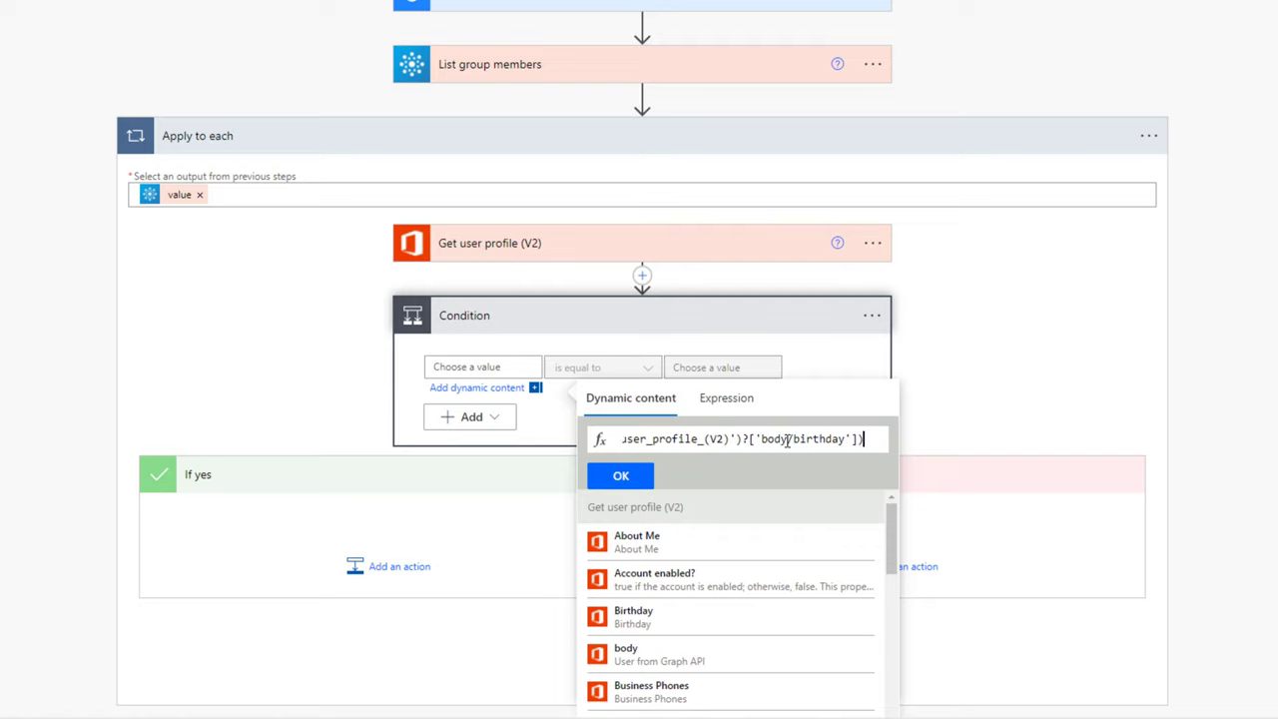
text(,)
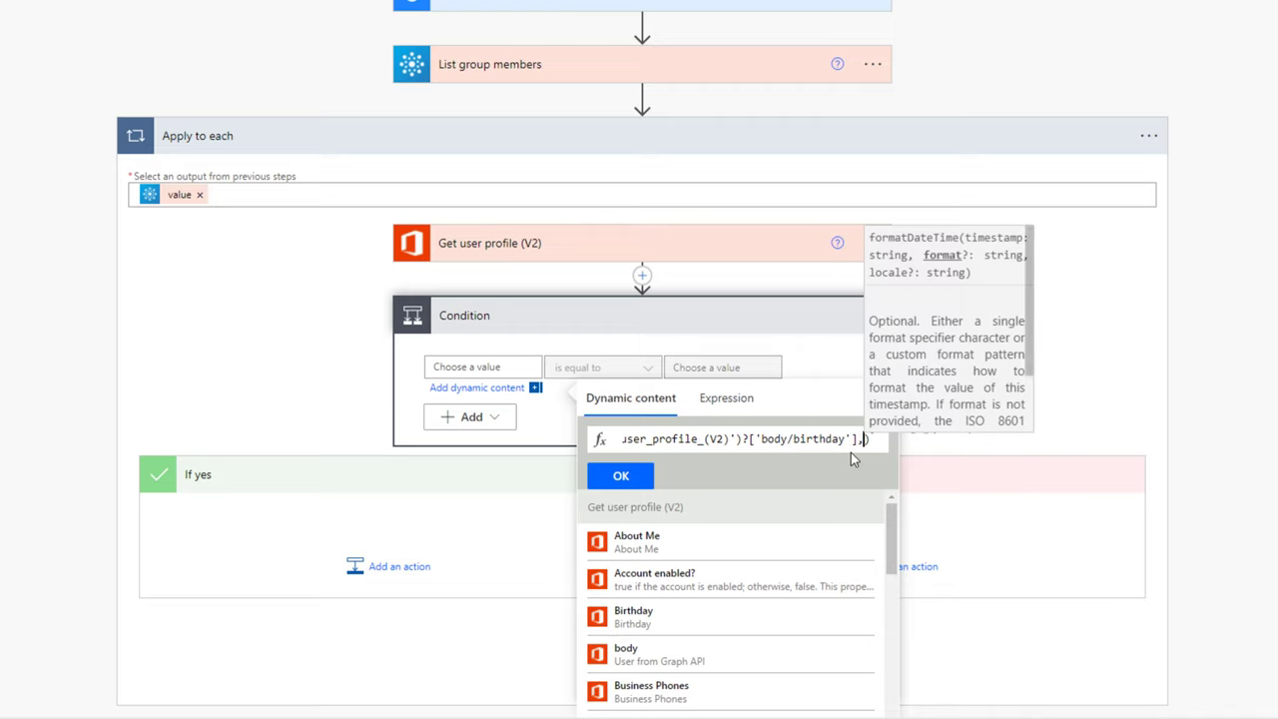
text('MM-)
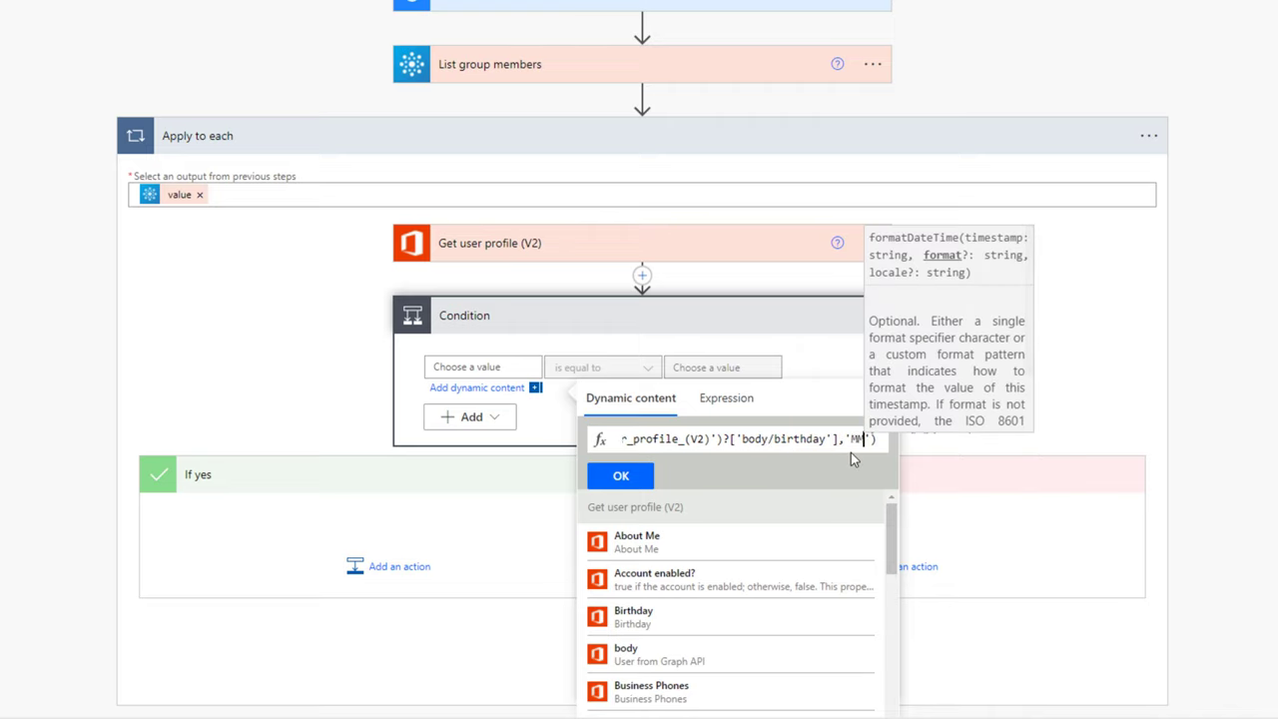
text(dd)
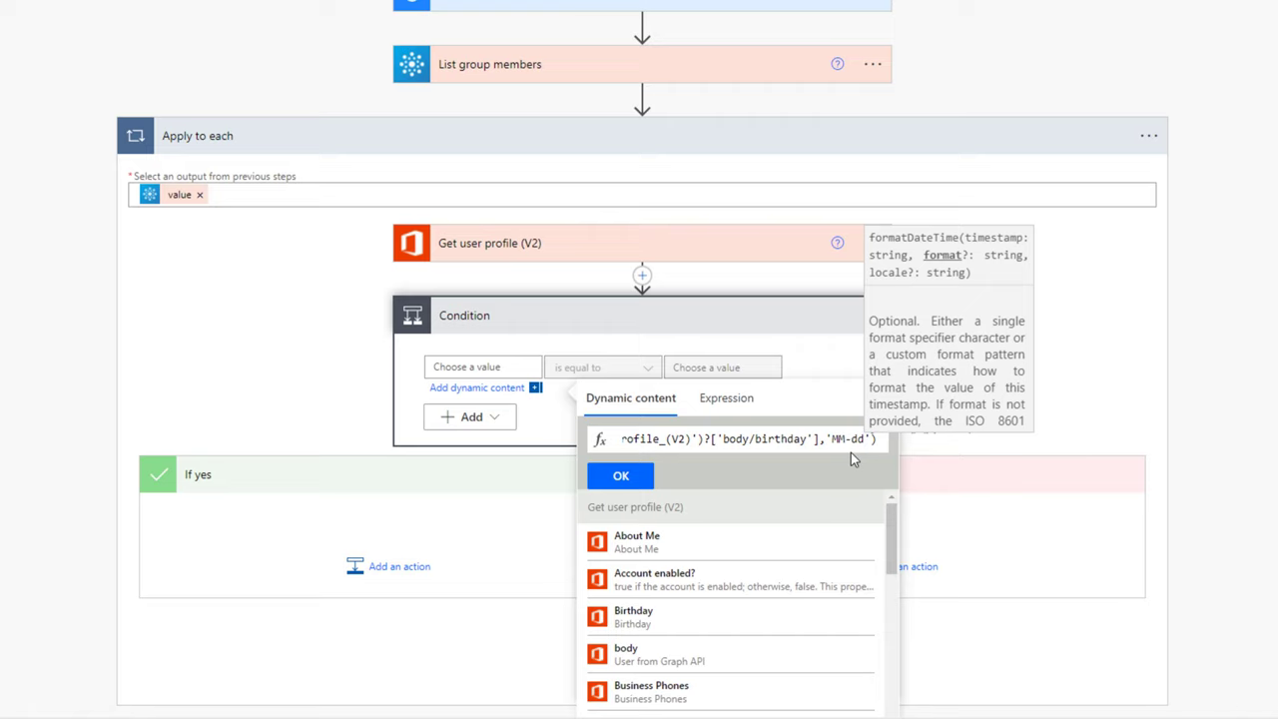
click(623, 477)
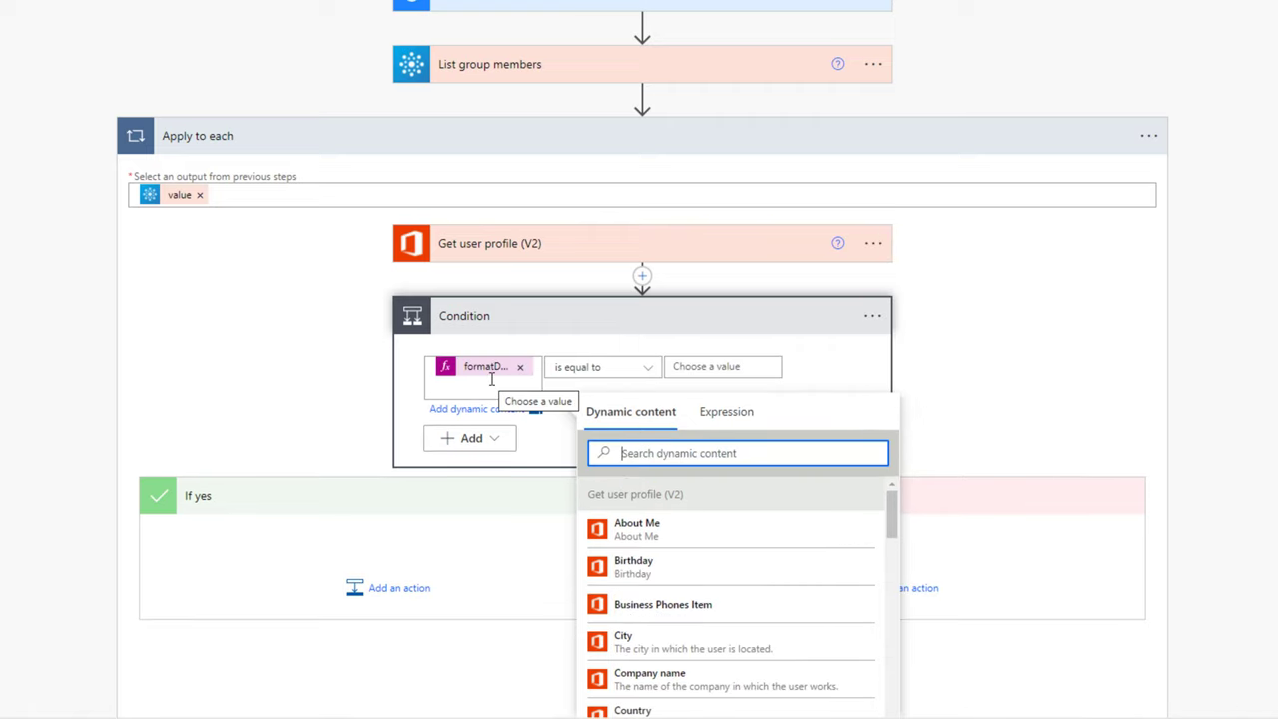
Set the condition's comparison value to the expression formatDateTime(utcNow(),'MM-dd').
click(692, 368)
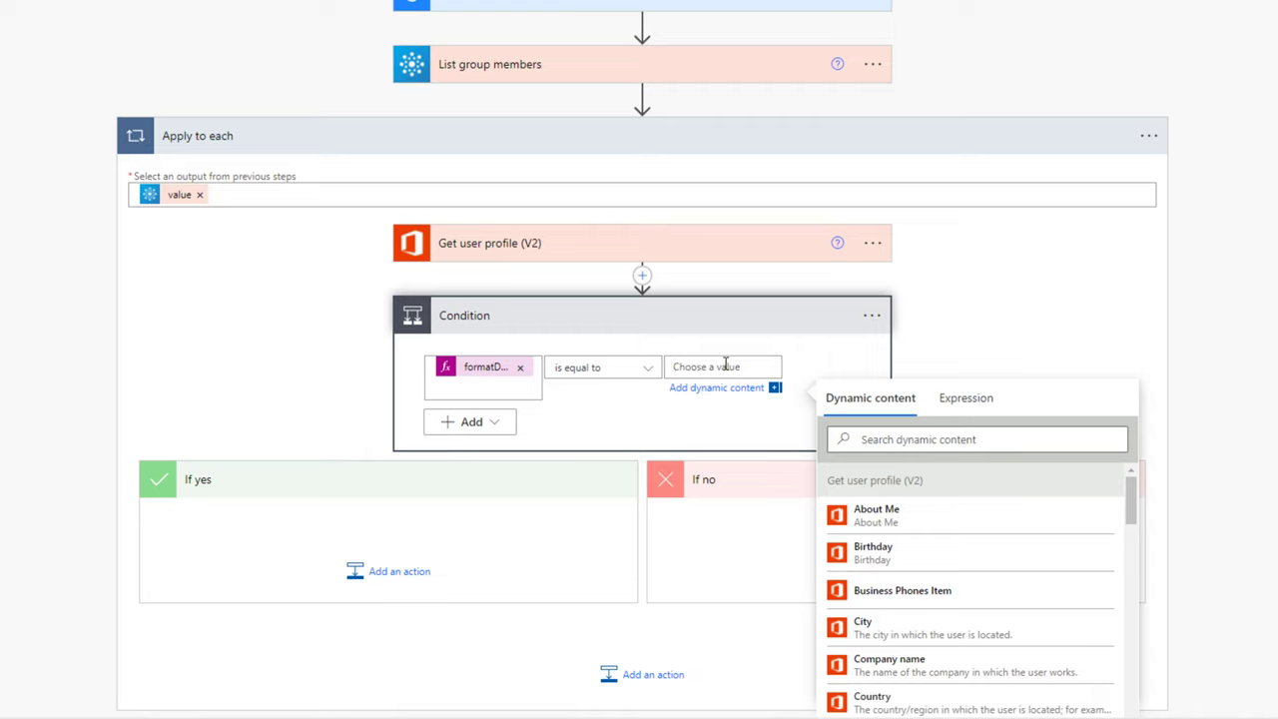
click(965, 397)
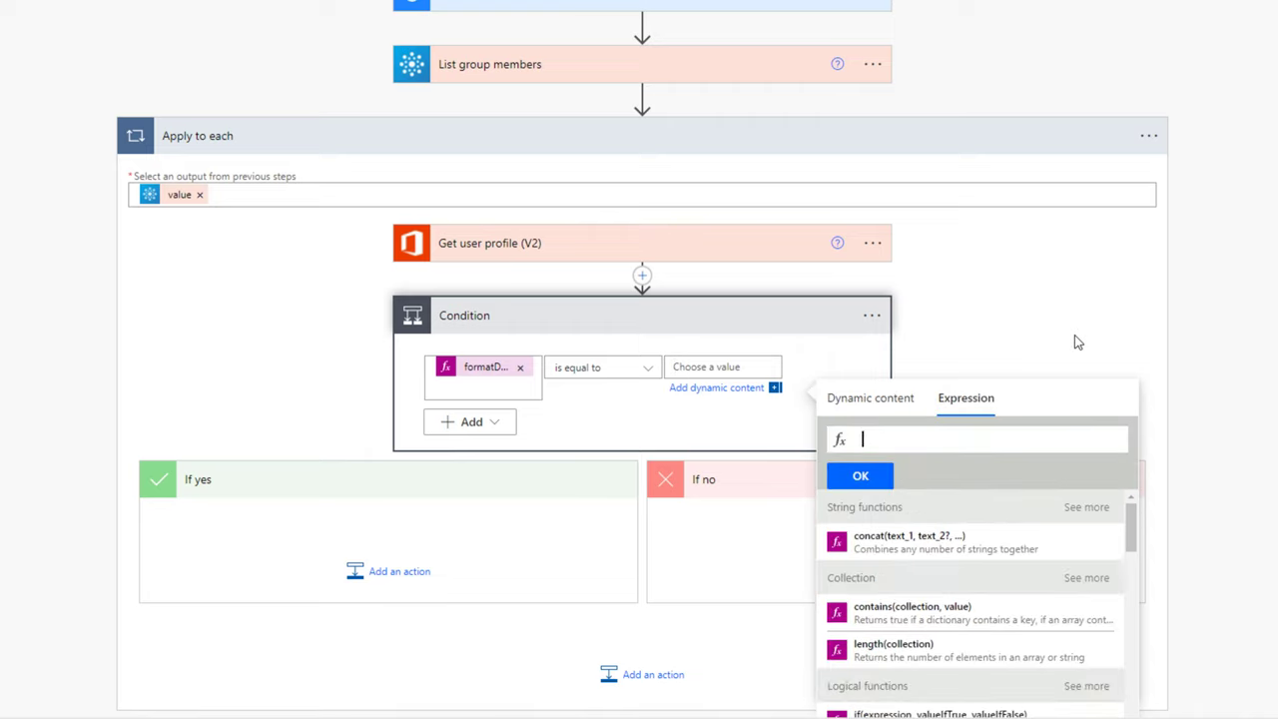
text(formatDateTime(utcn)
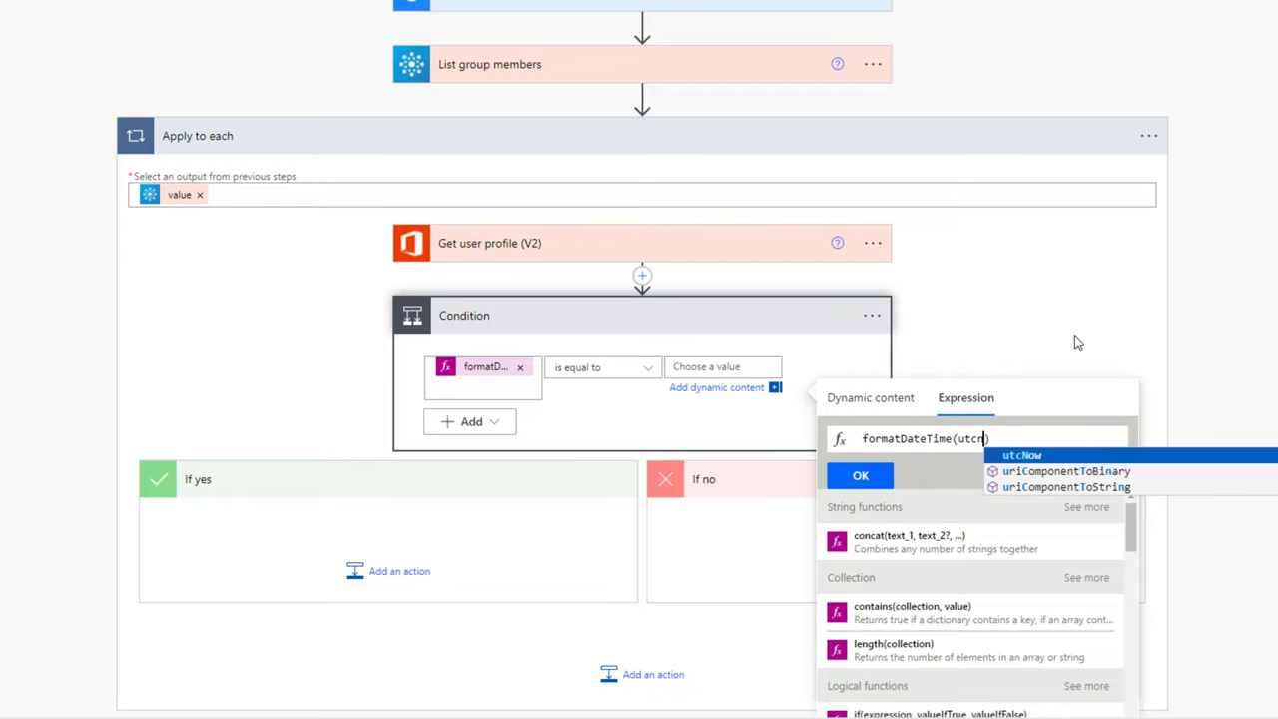
key(Return)
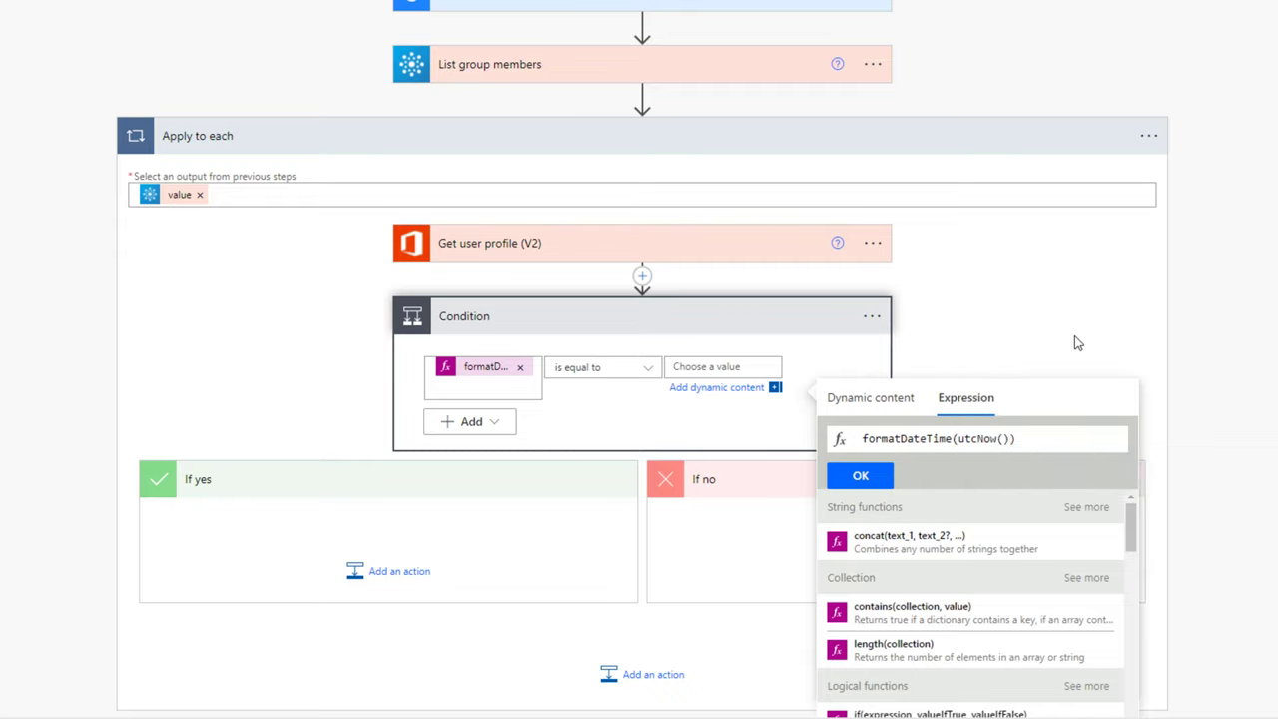
text(, ')
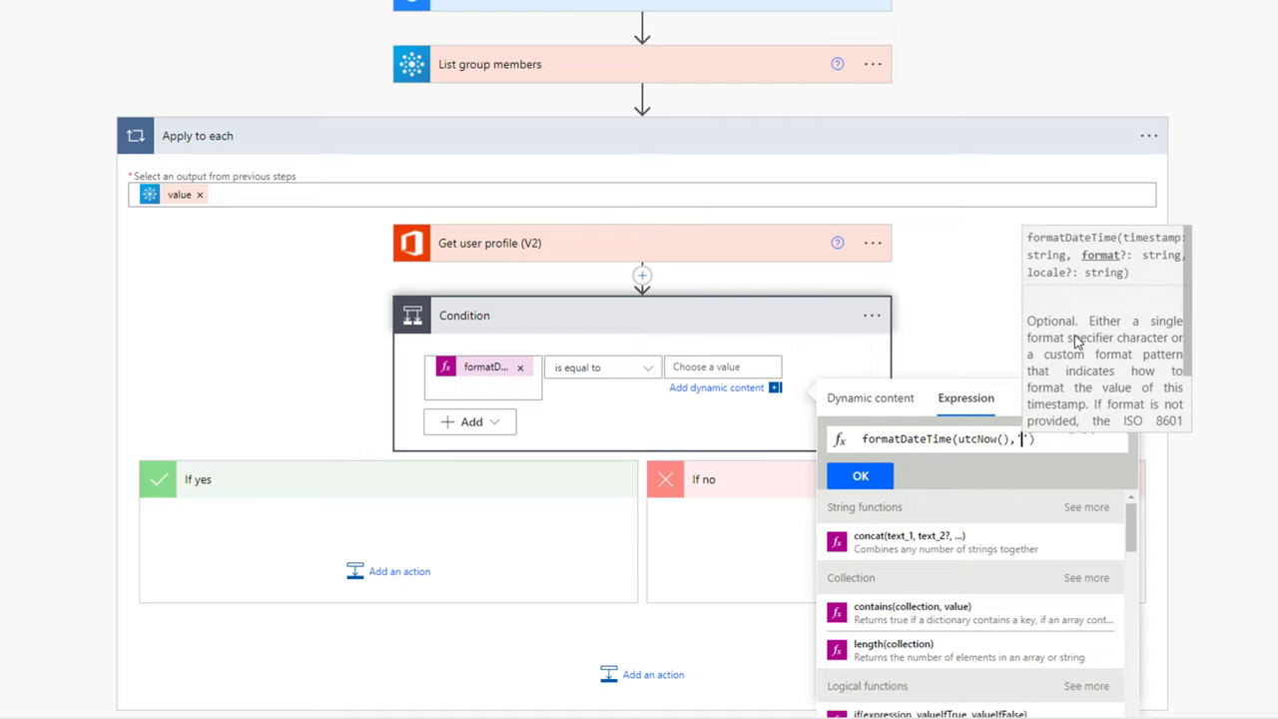
text(MM-dd)
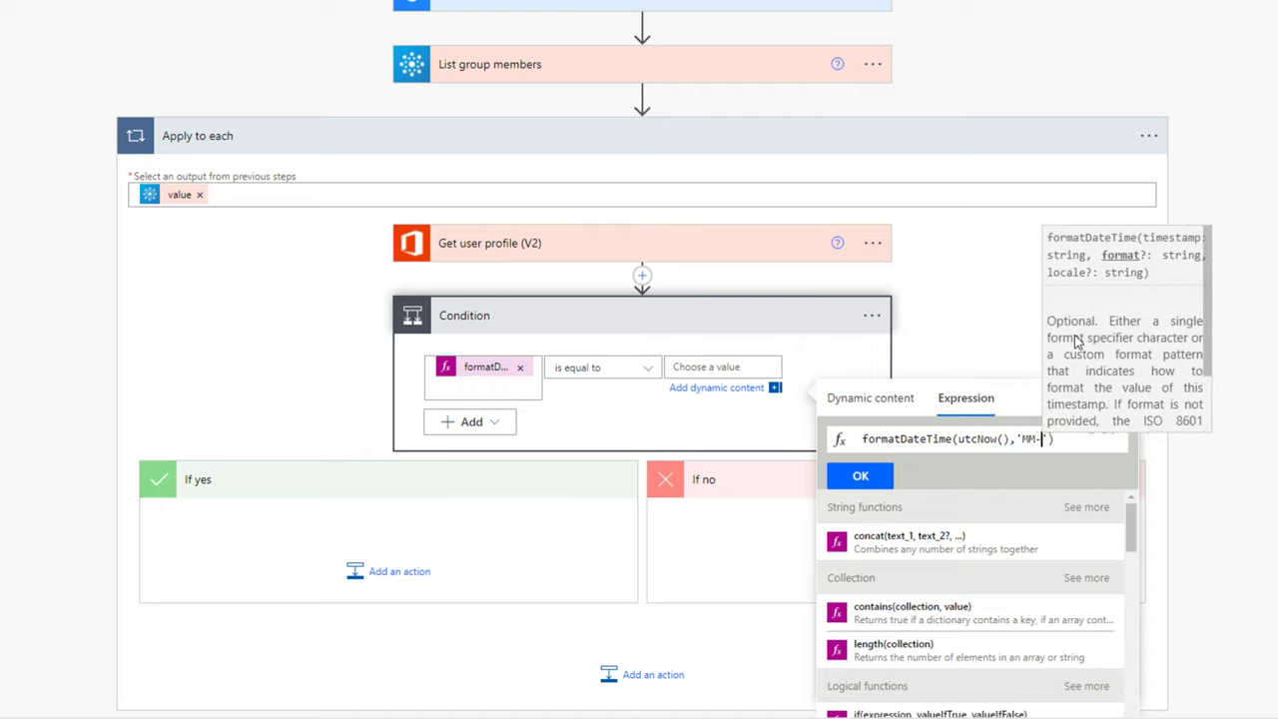
click(860, 475)
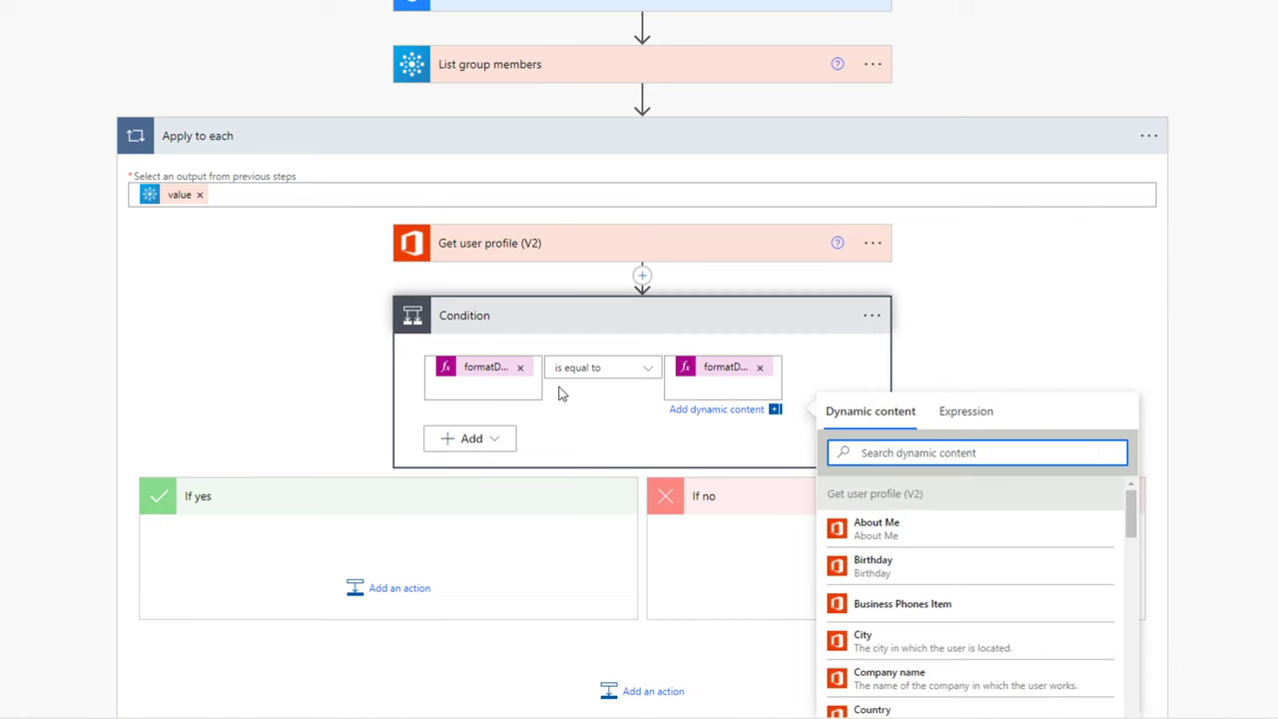
Add the Microsoft Teams action "Post adaptive card in a chat or channel" to the condition's If yes branch.
scroll(295, 373, down, 1)
click(296, 371)
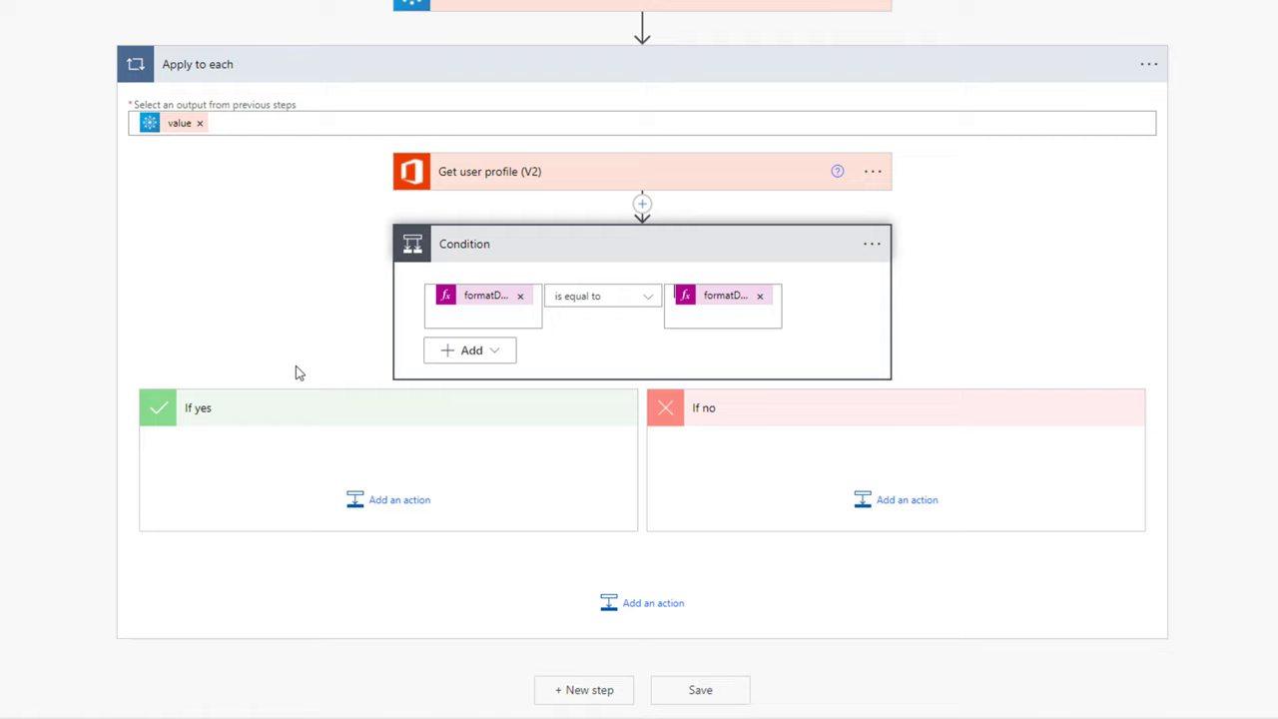
click(377, 491)
scroll(376, 491, down, 4)
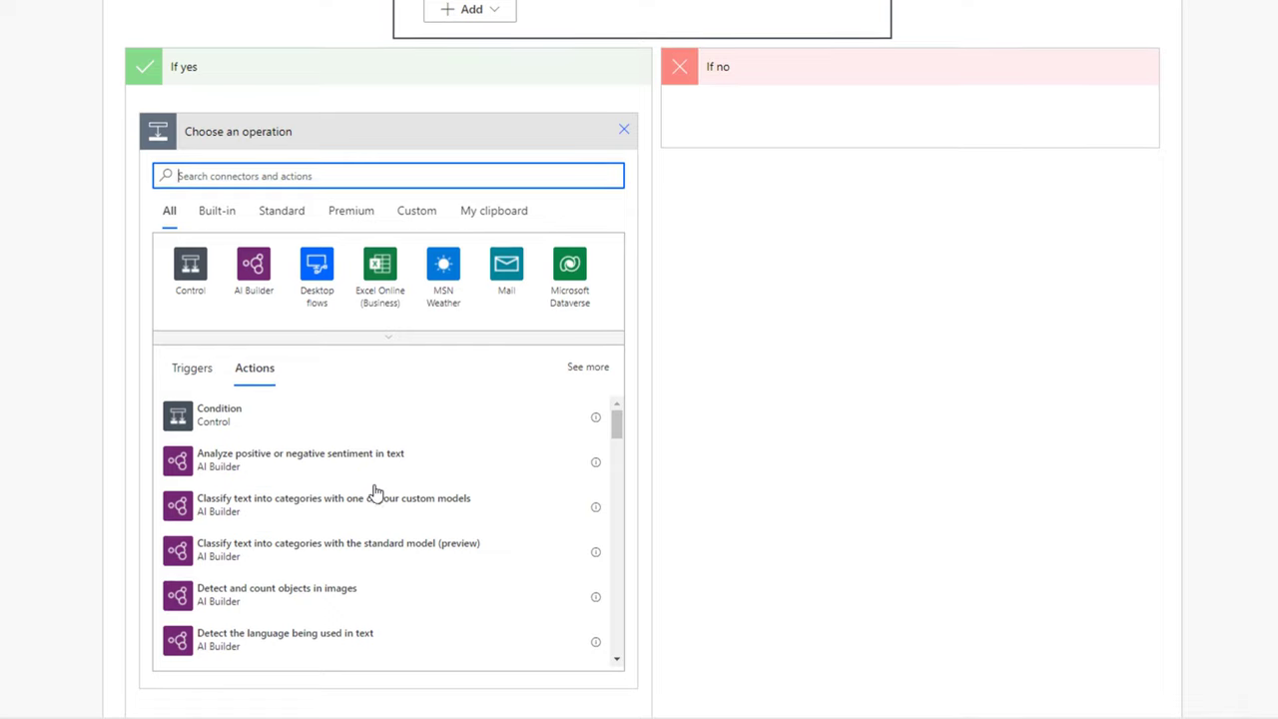
text(post an adaptive card)
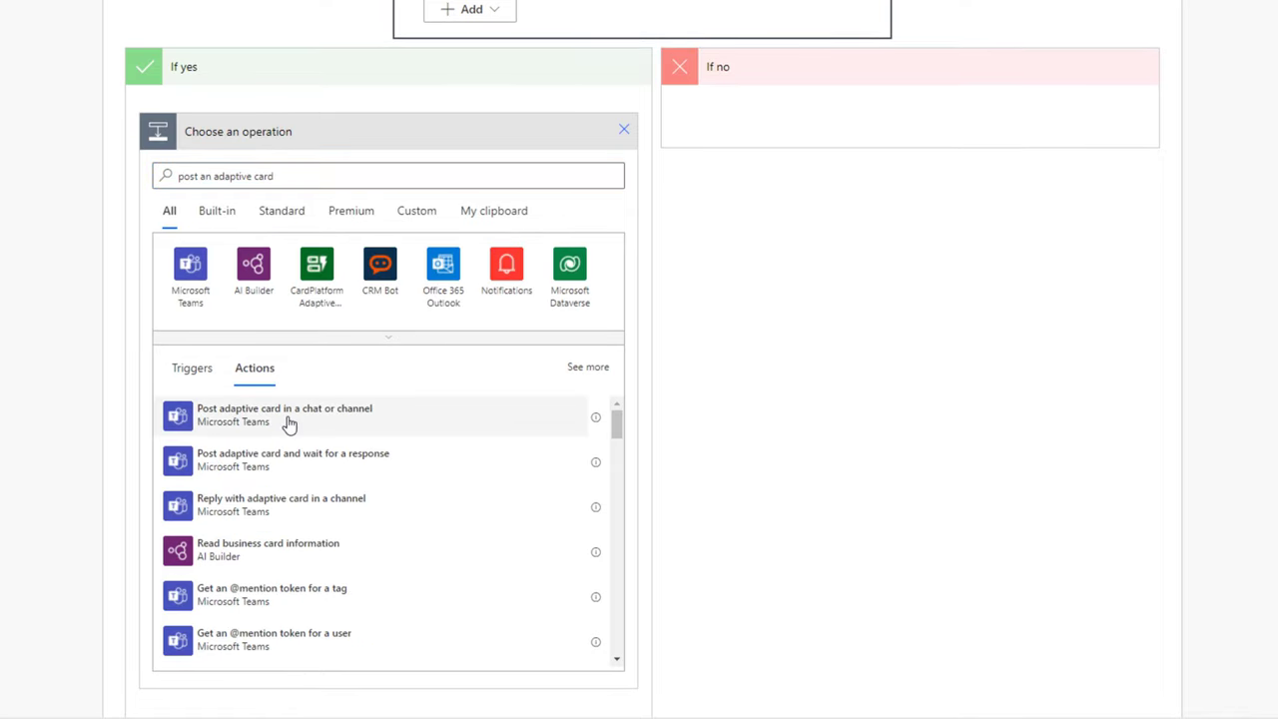
click(287, 425)
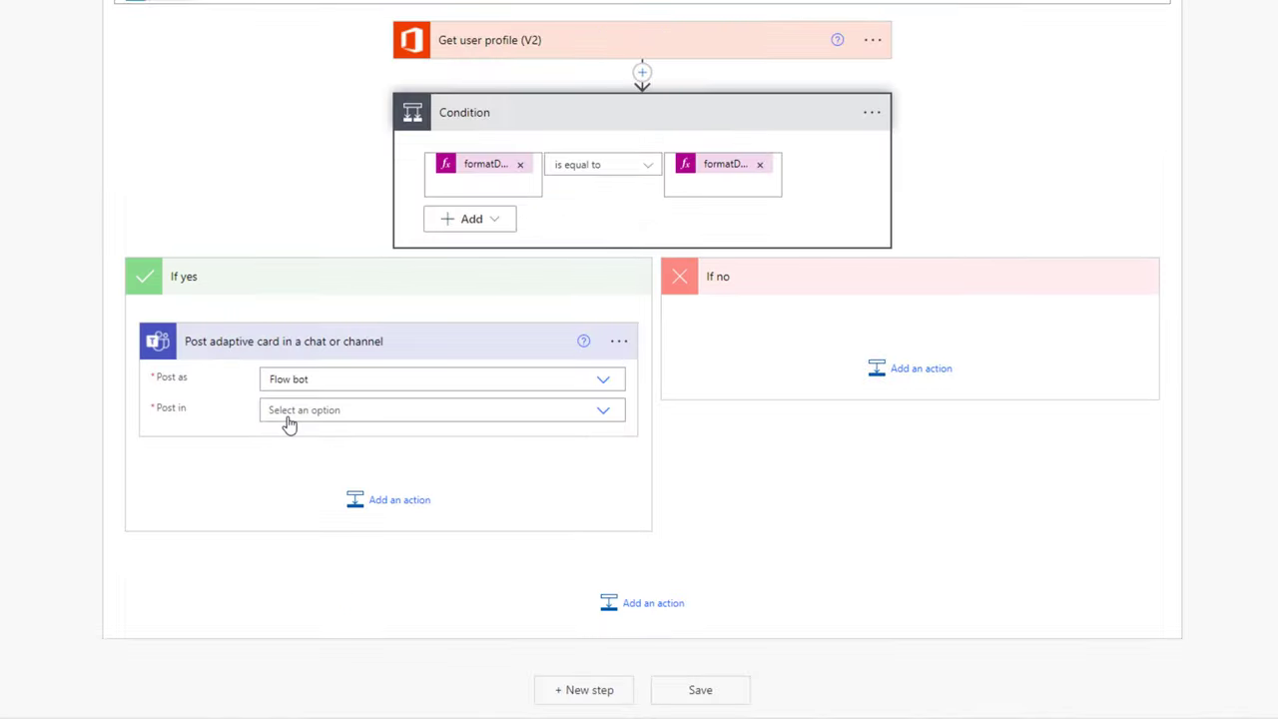
Set the Post adaptive card action to post in a Channel, with HR as the team and General as the channel.
click(595, 414)
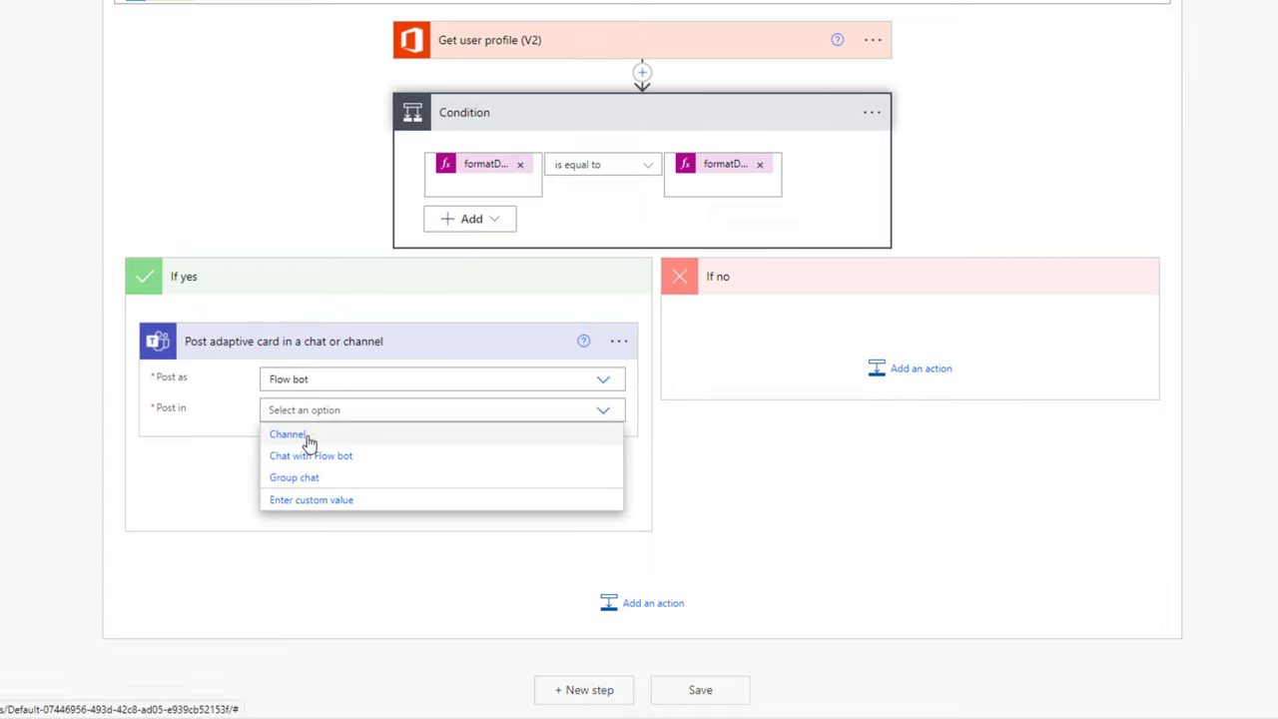
click(305, 439)
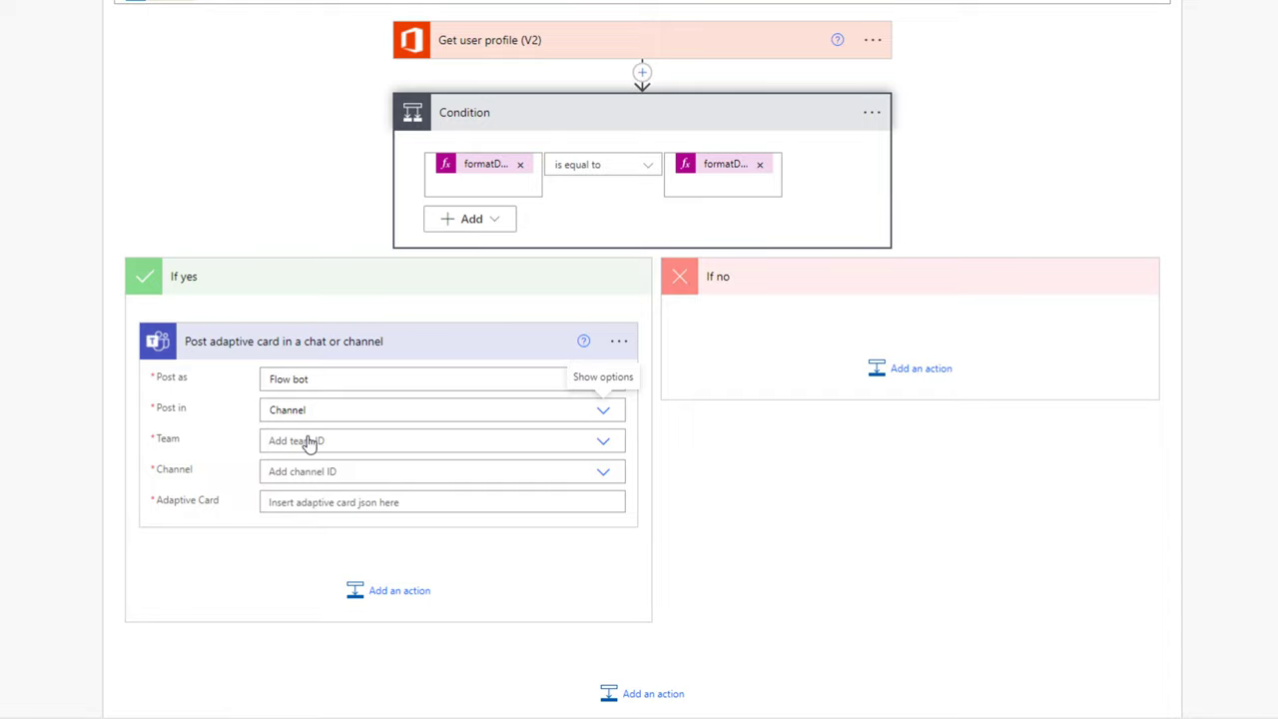
scroll(595, 359, down, 1)
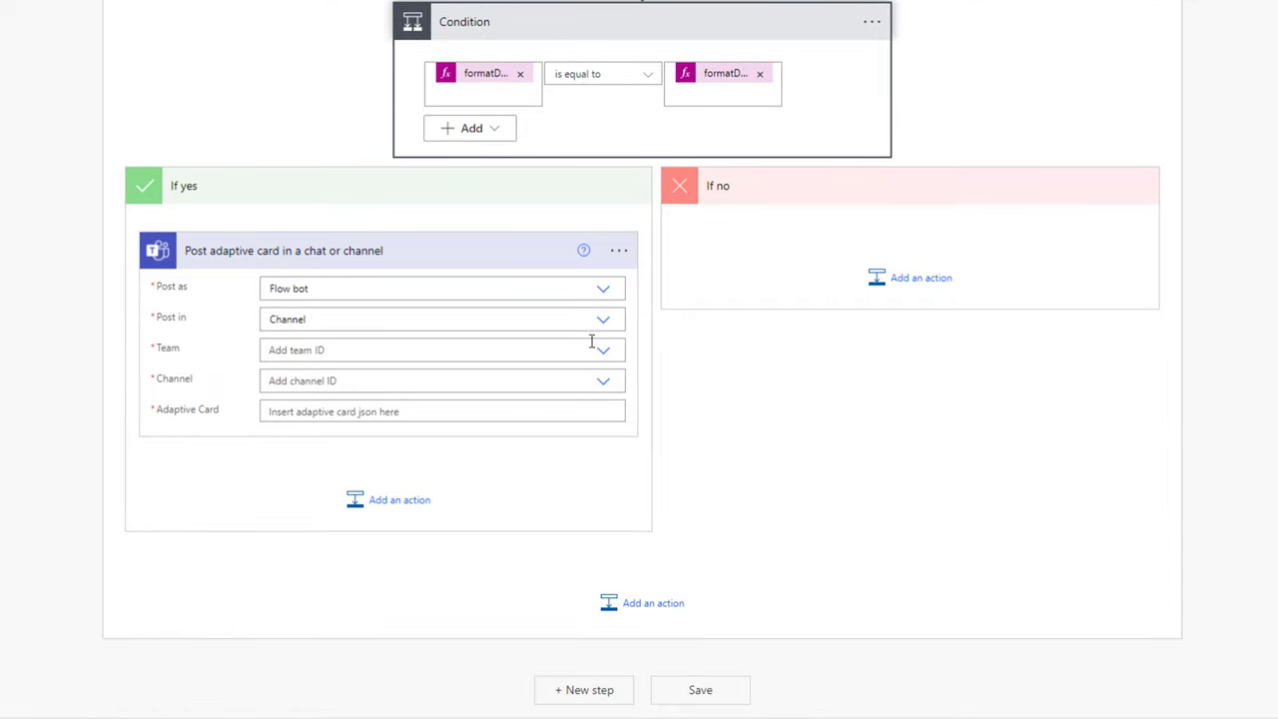
click(602, 354)
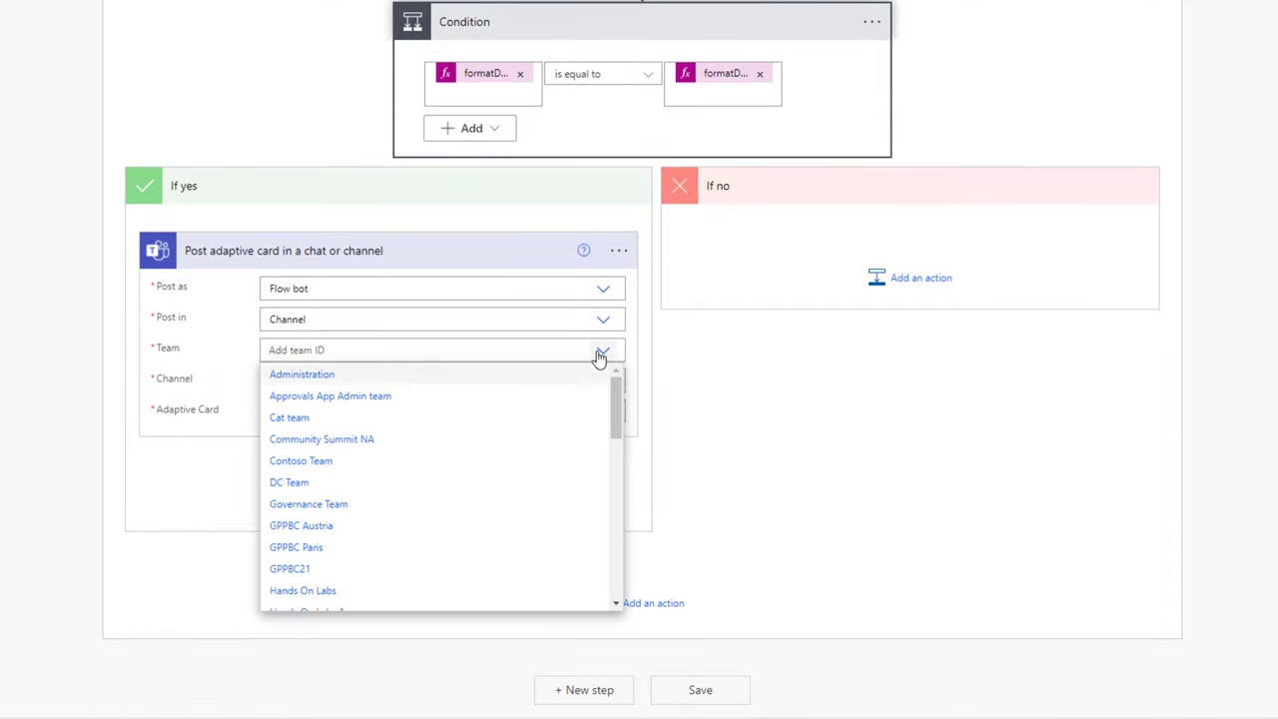
scroll(388, 468, down, 2)
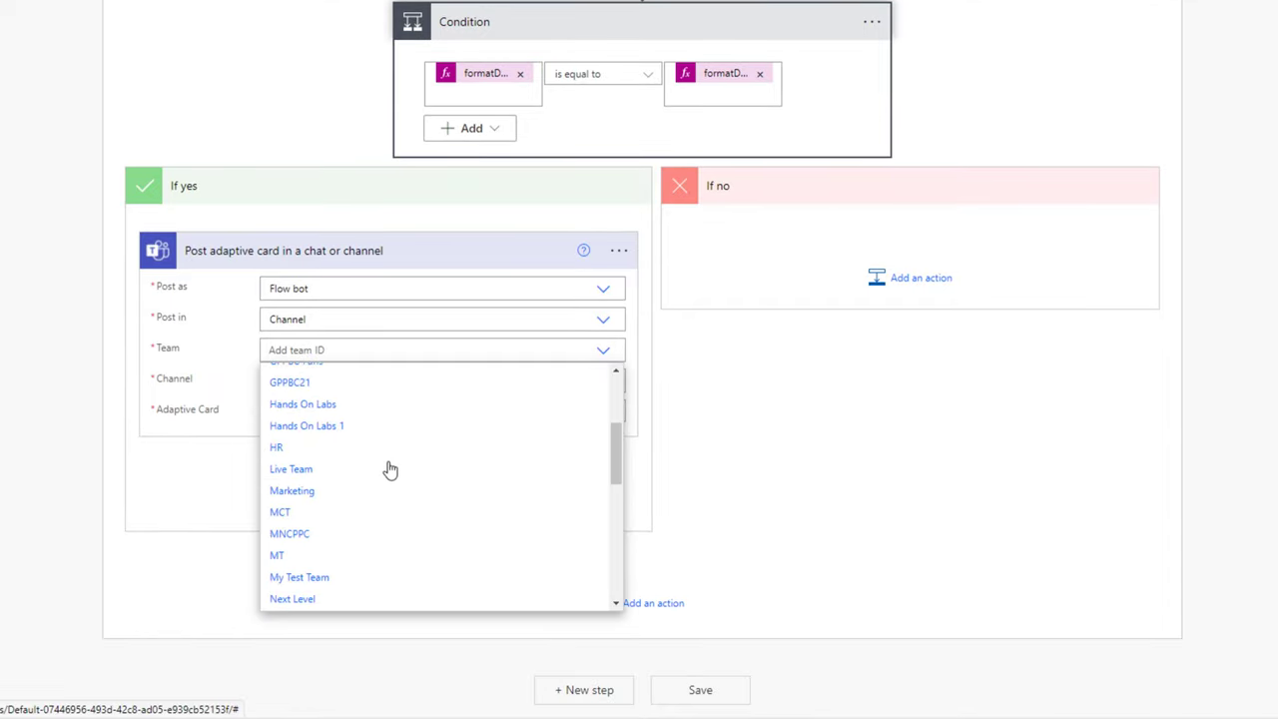
click(283, 451)
click(603, 386)
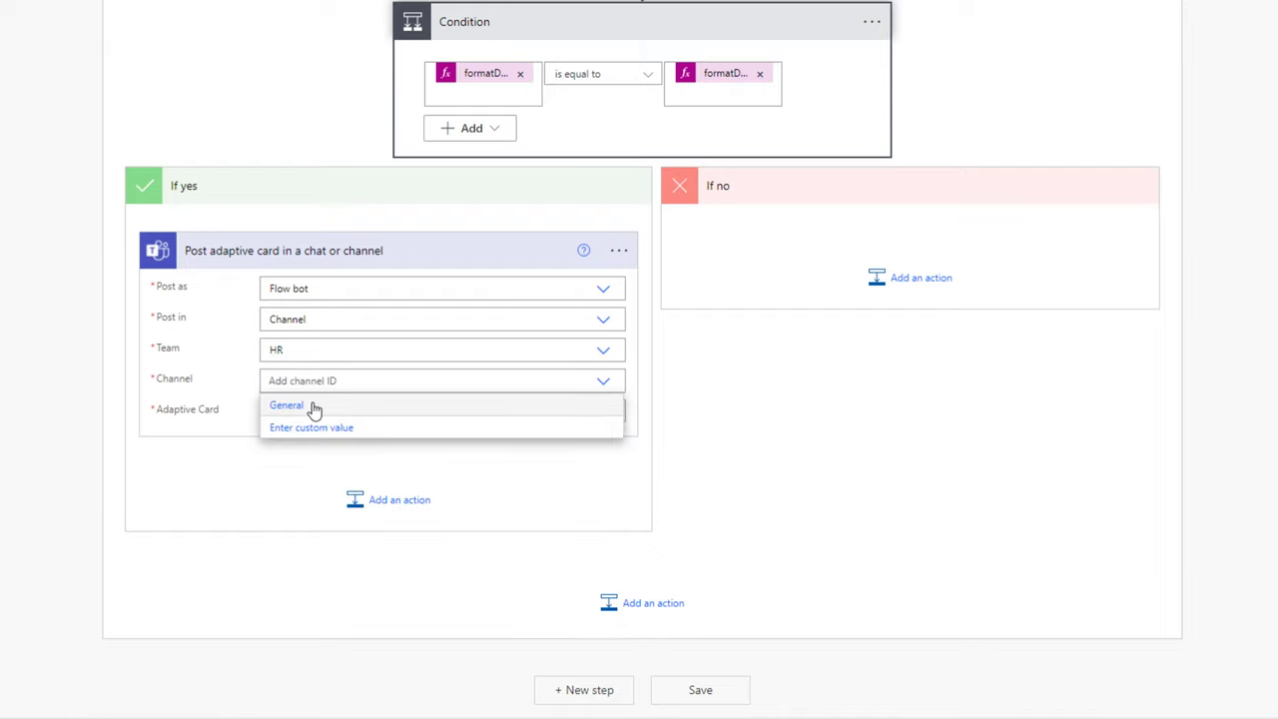
click(304, 407)
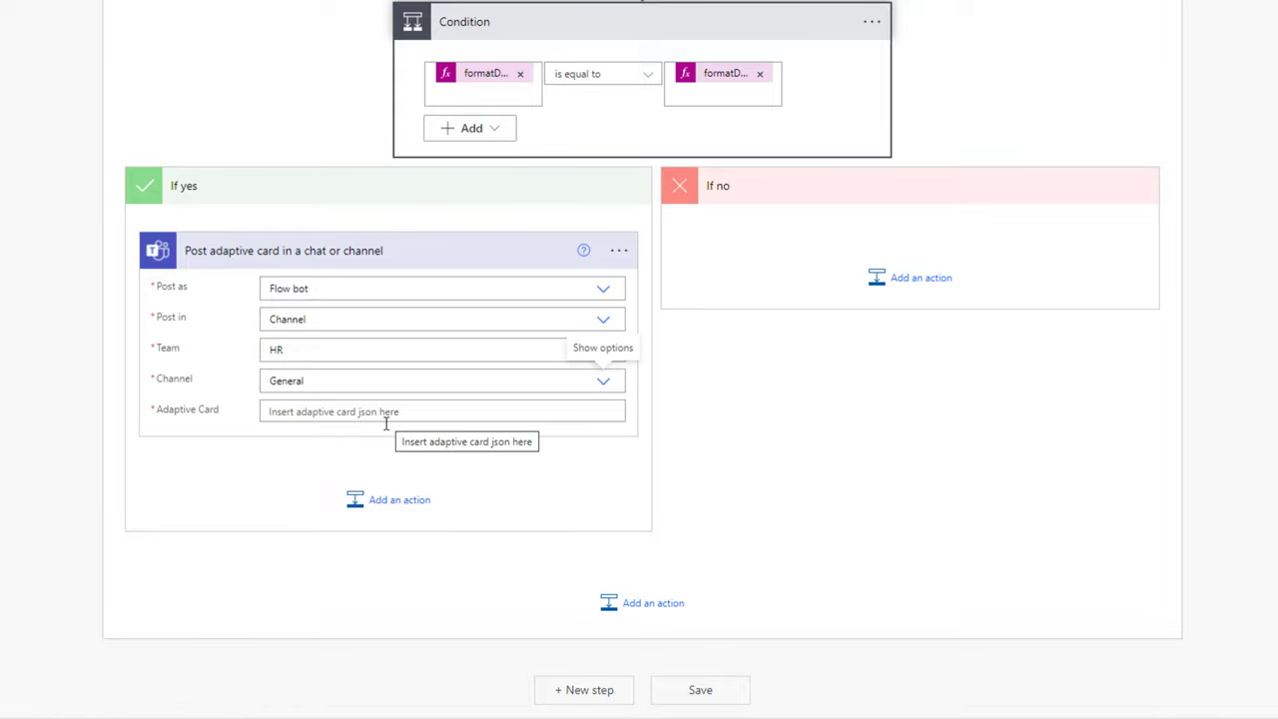
Paste the birthday card's JSON payload from the Adaptive Cards designer into the action's Adaptive Card field in Power Automate.
click(403, 412)
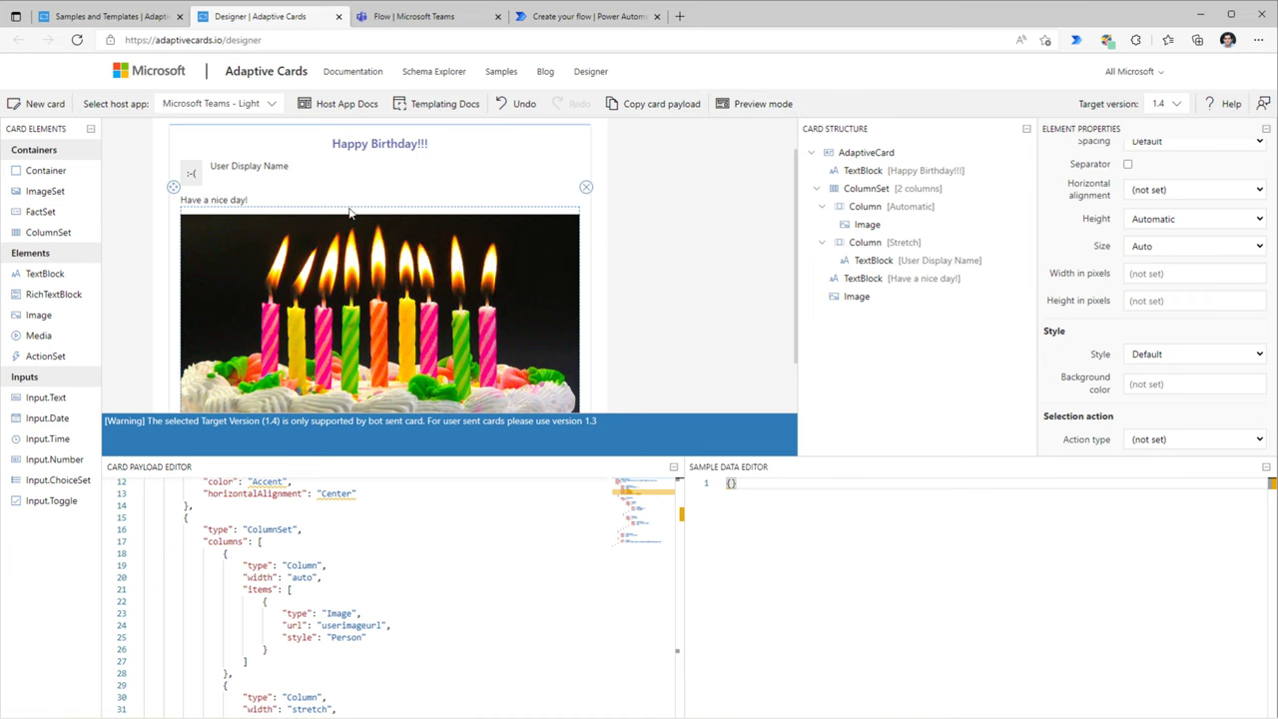
click(589, 16)
key(ctrl+v)
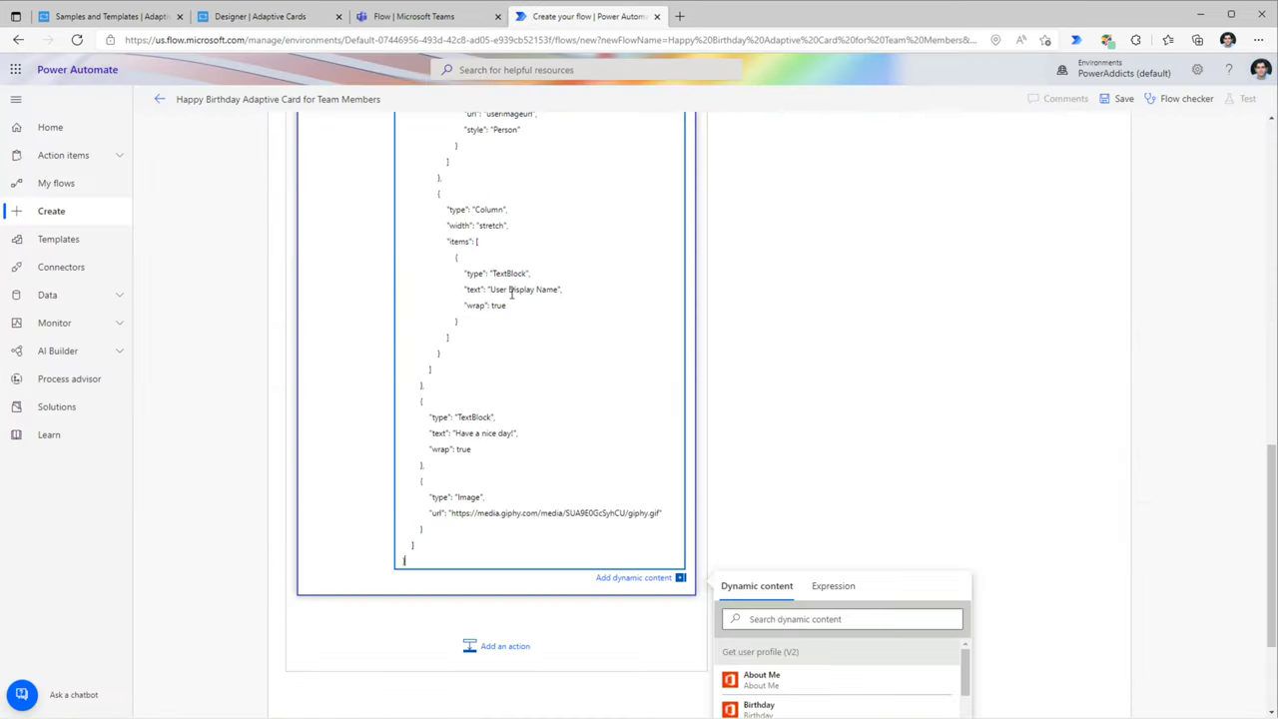
Replace the "User Display Name" text in the card JSON with the Display Name dynamic value from Get user profile (V2).
drag(488, 289, 558, 291)
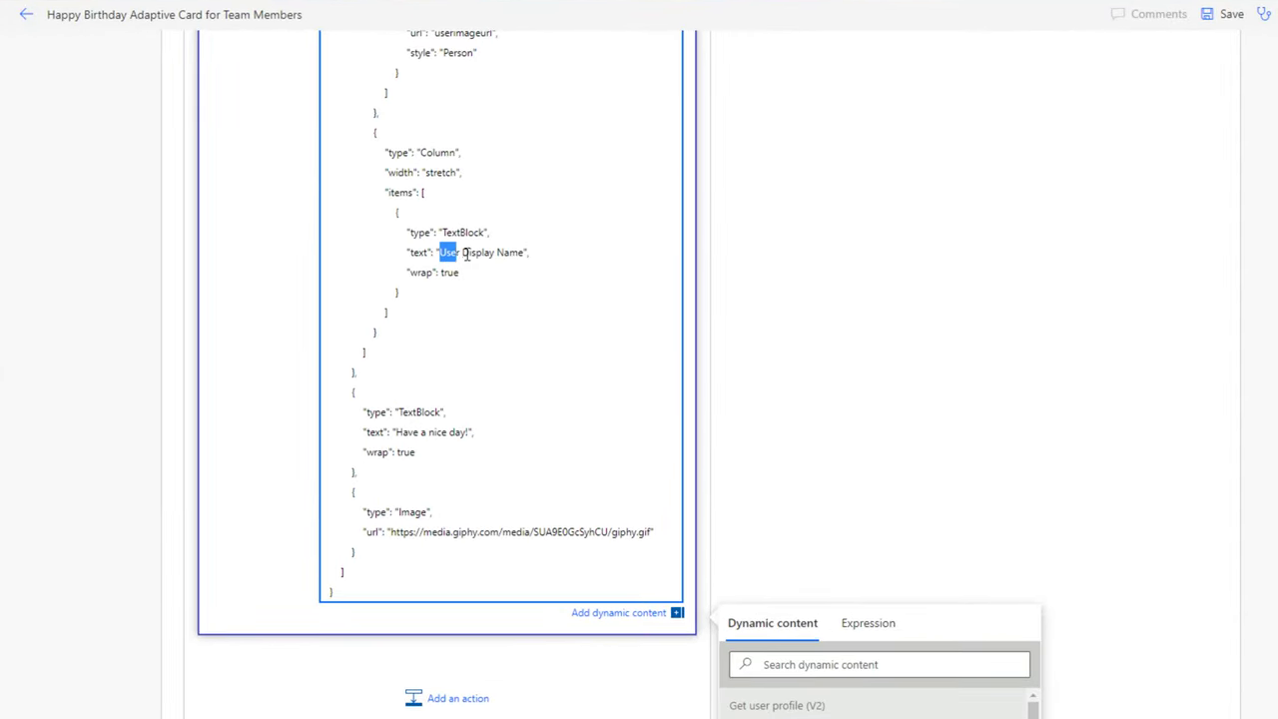
key(BackSpace)
scroll(835, 513, down, 2)
click(799, 440)
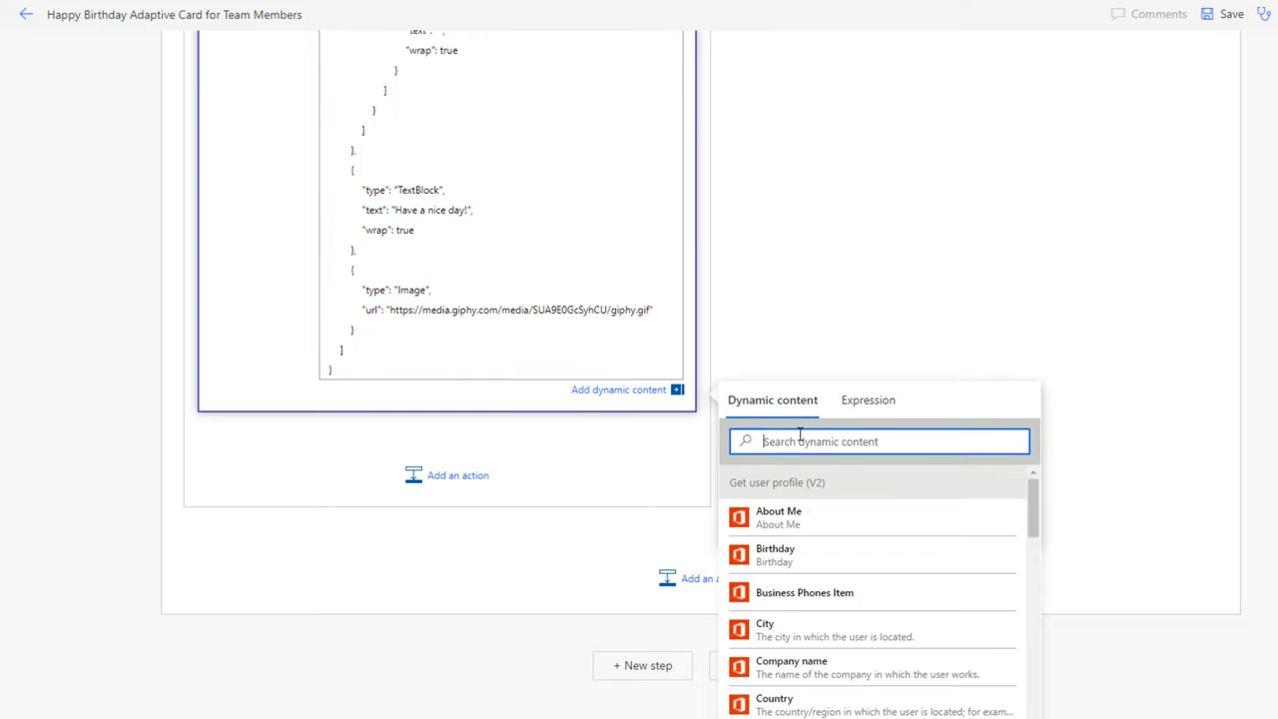
text(display)
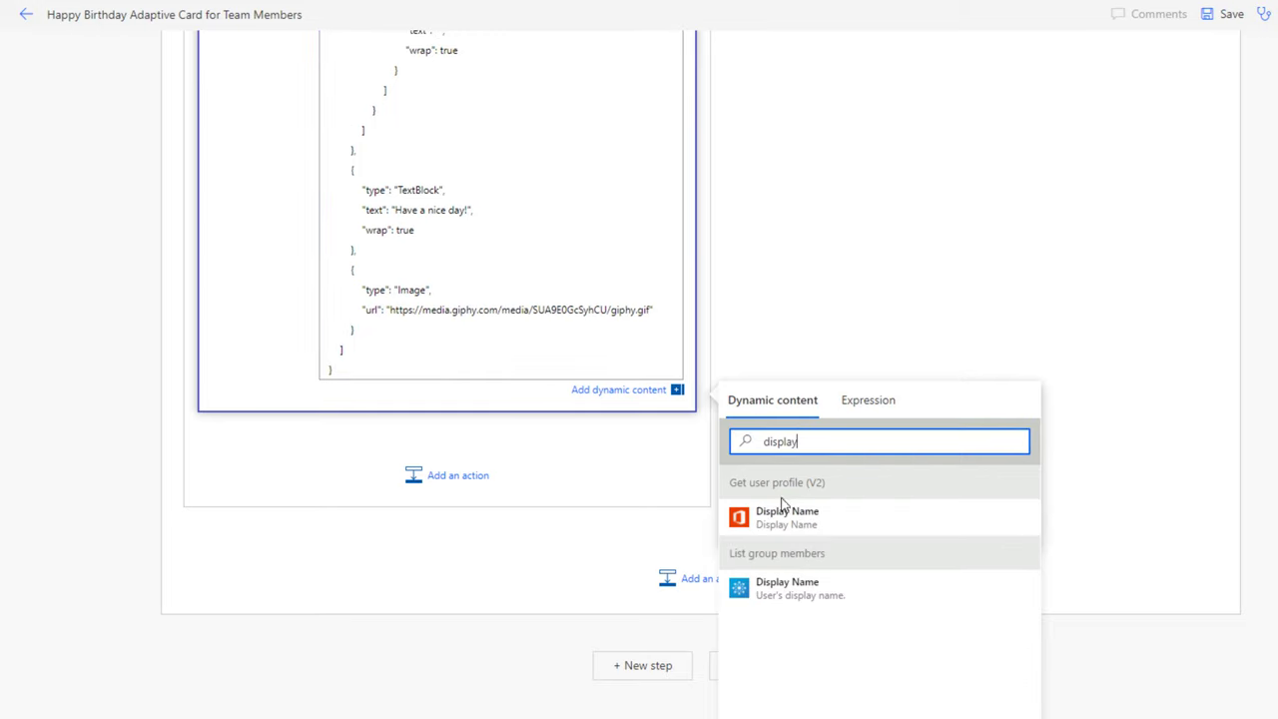
click(796, 521)
Insert the Office 365 Users action "Get user photo (V2)" between Get user profile (V2) and the Condition.
scroll(734, 256, up, 8)
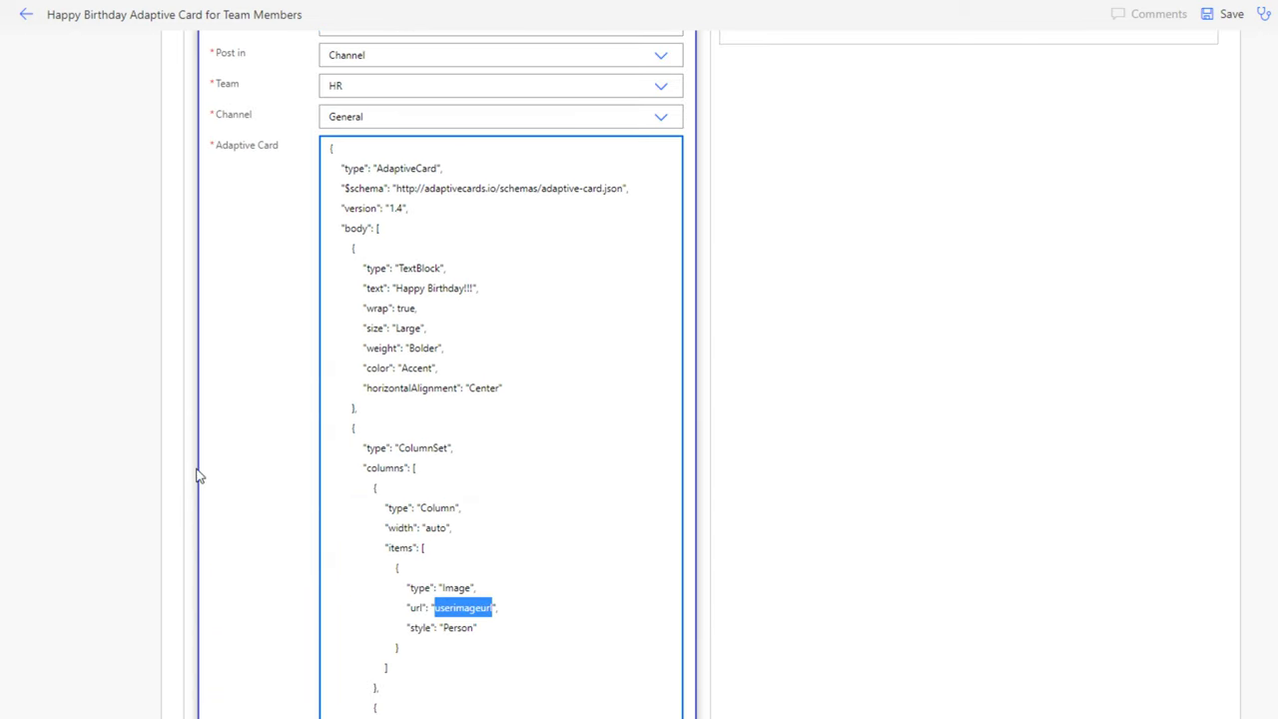
scroll(421, 516, up, 5)
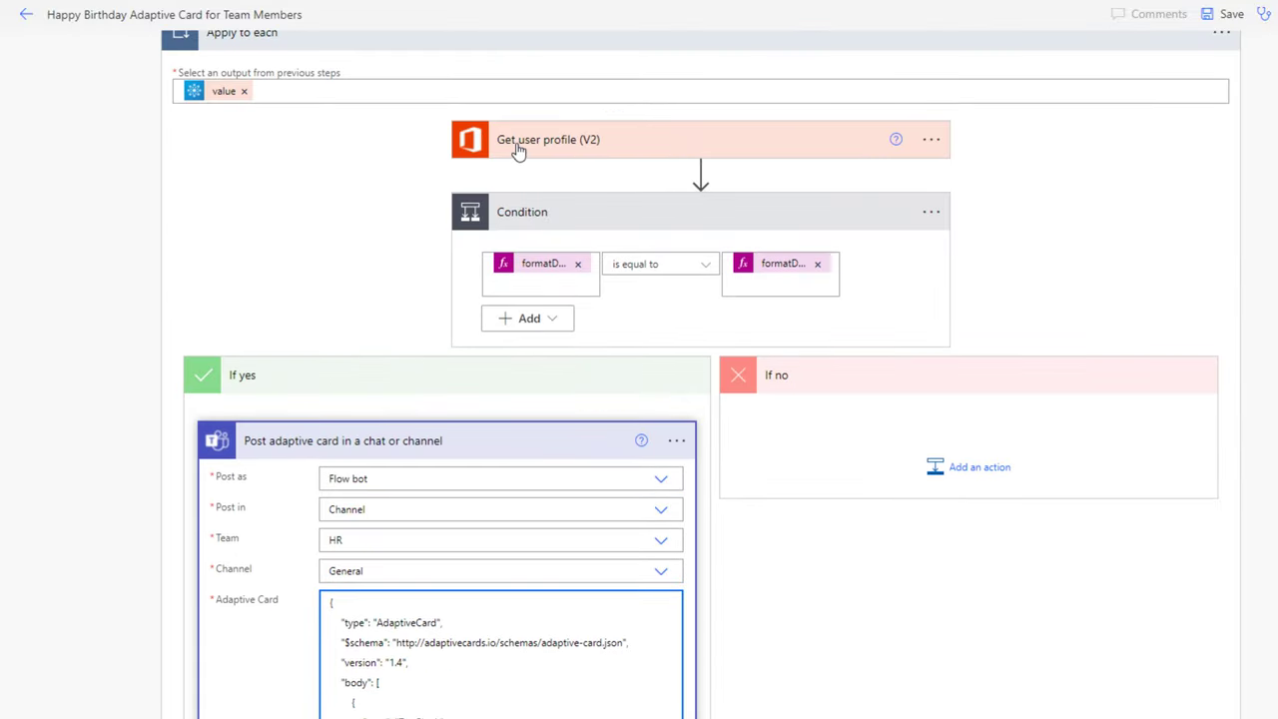
click(699, 172)
click(688, 199)
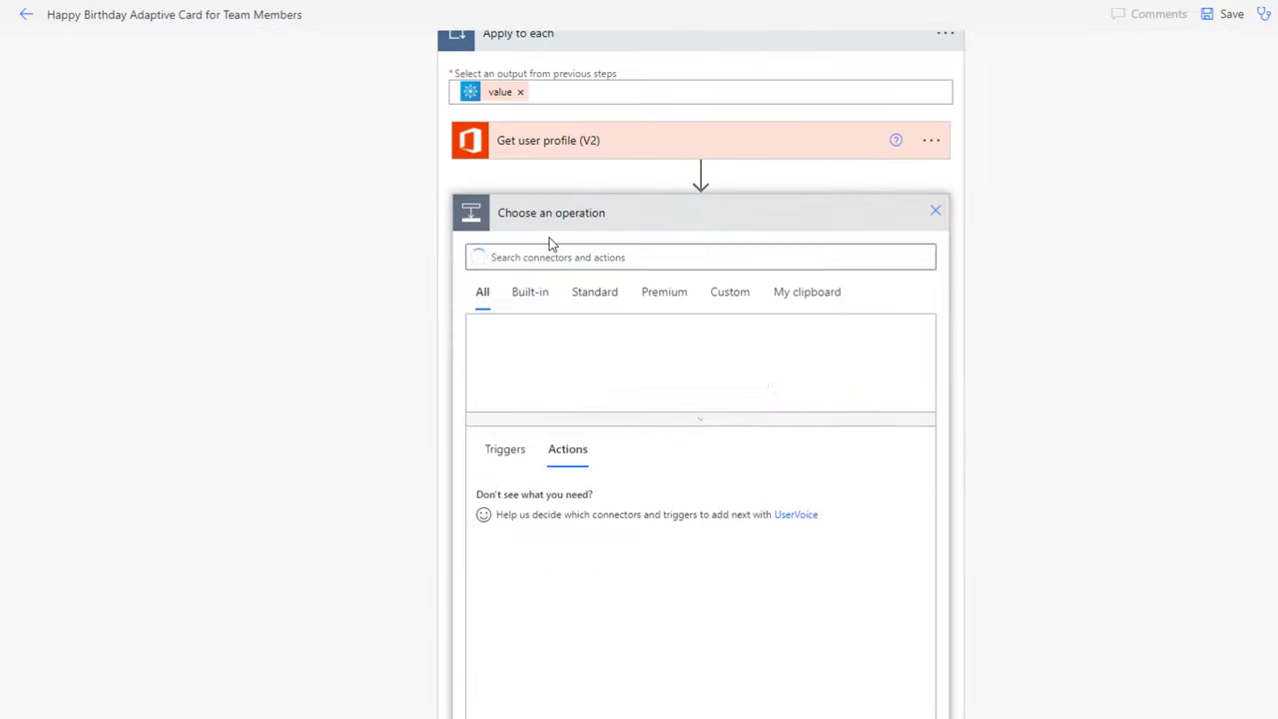
text(get user photo)
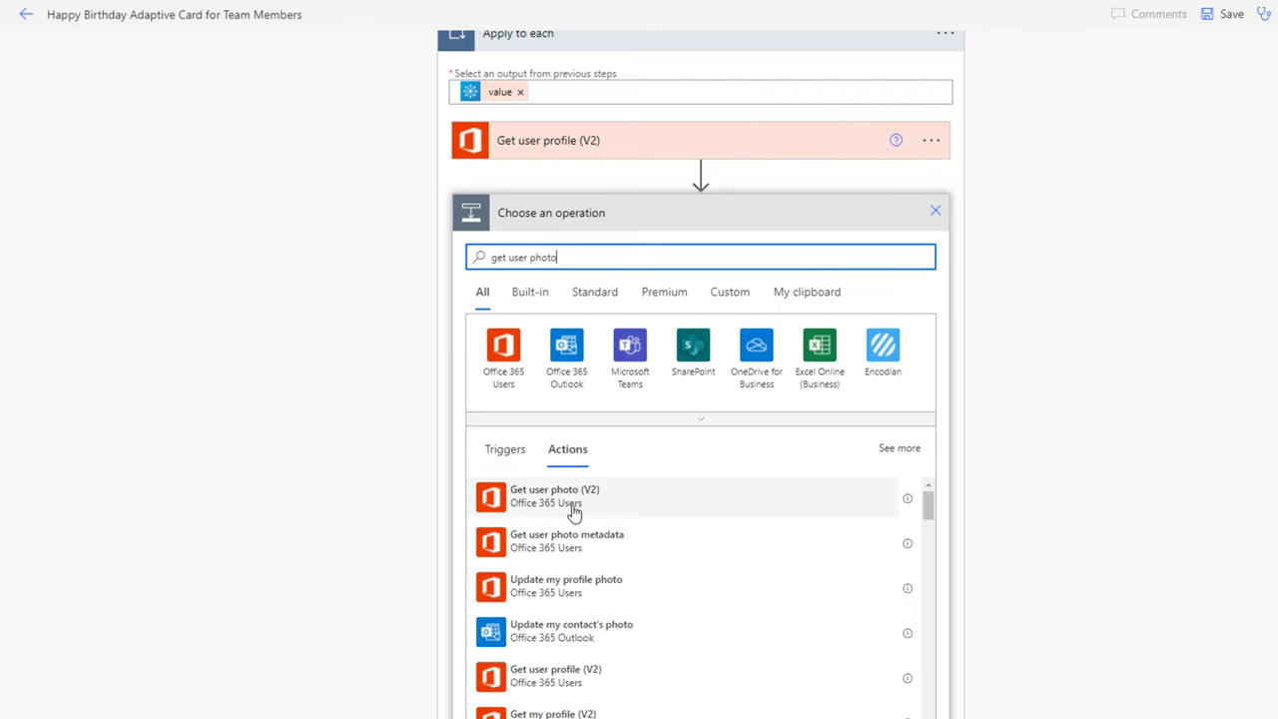
click(571, 504)
Set the User (UPN) of Get user photo (V2) to User Principal Name from Get user profile (V2).
click(622, 424)
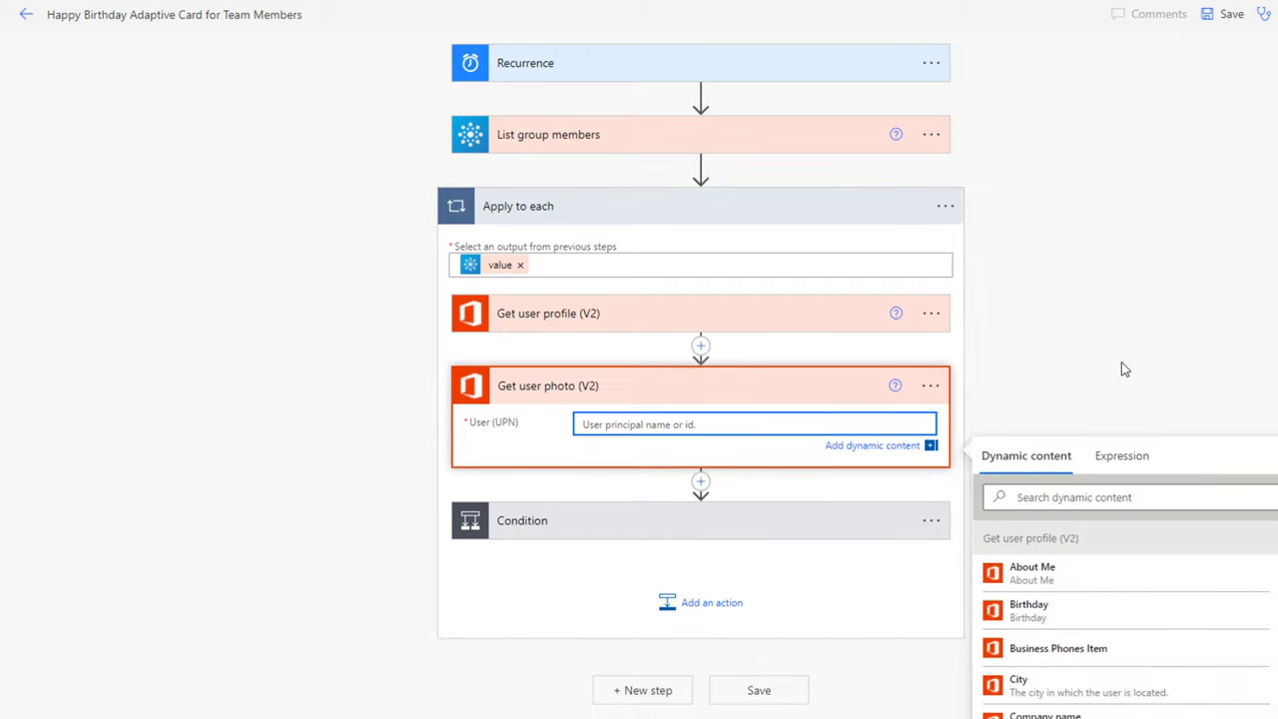
click(1086, 441)
text(user)
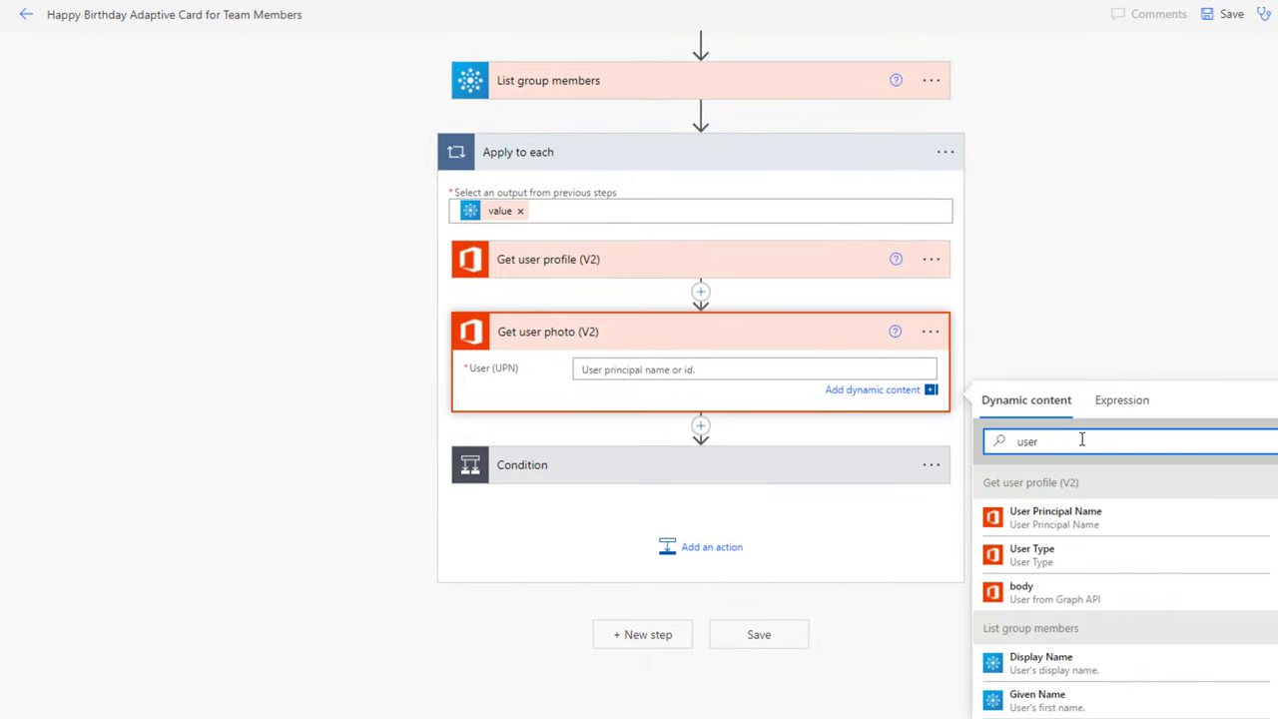
click(1063, 521)
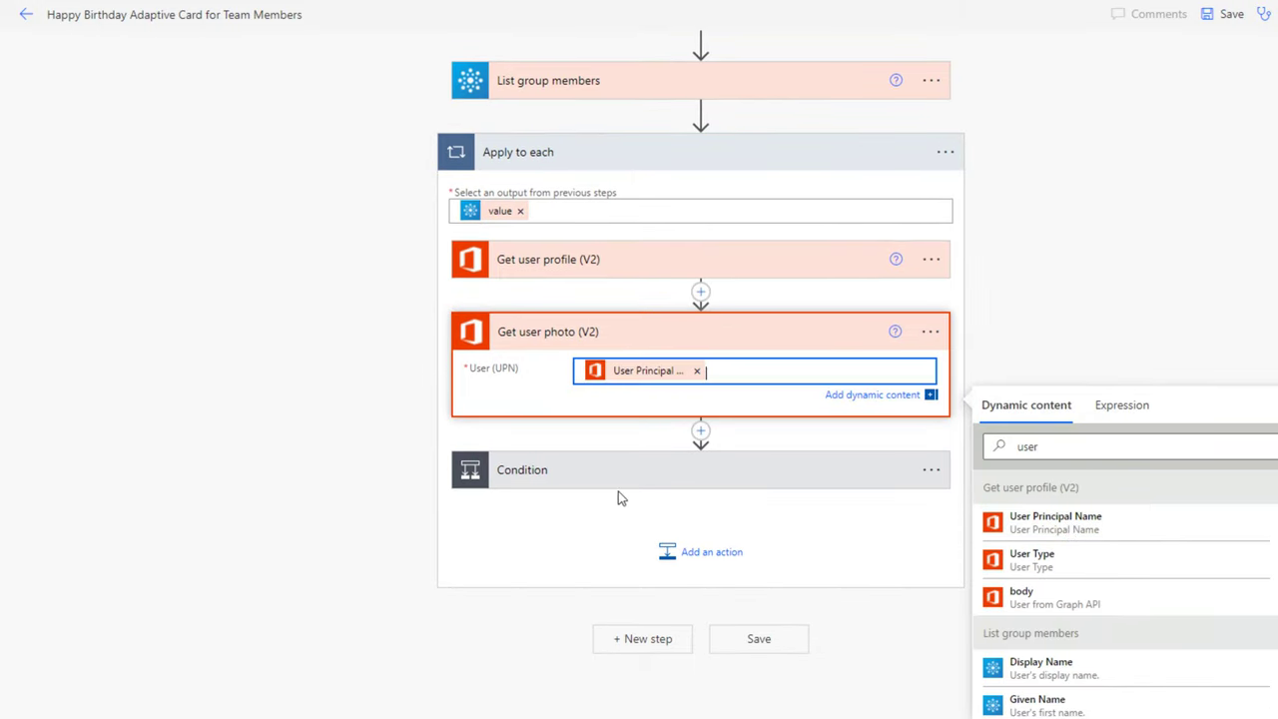
Move Get user photo (V2) into the condition's If yes branch, ahead of the Post adaptive card action.
click(704, 466)
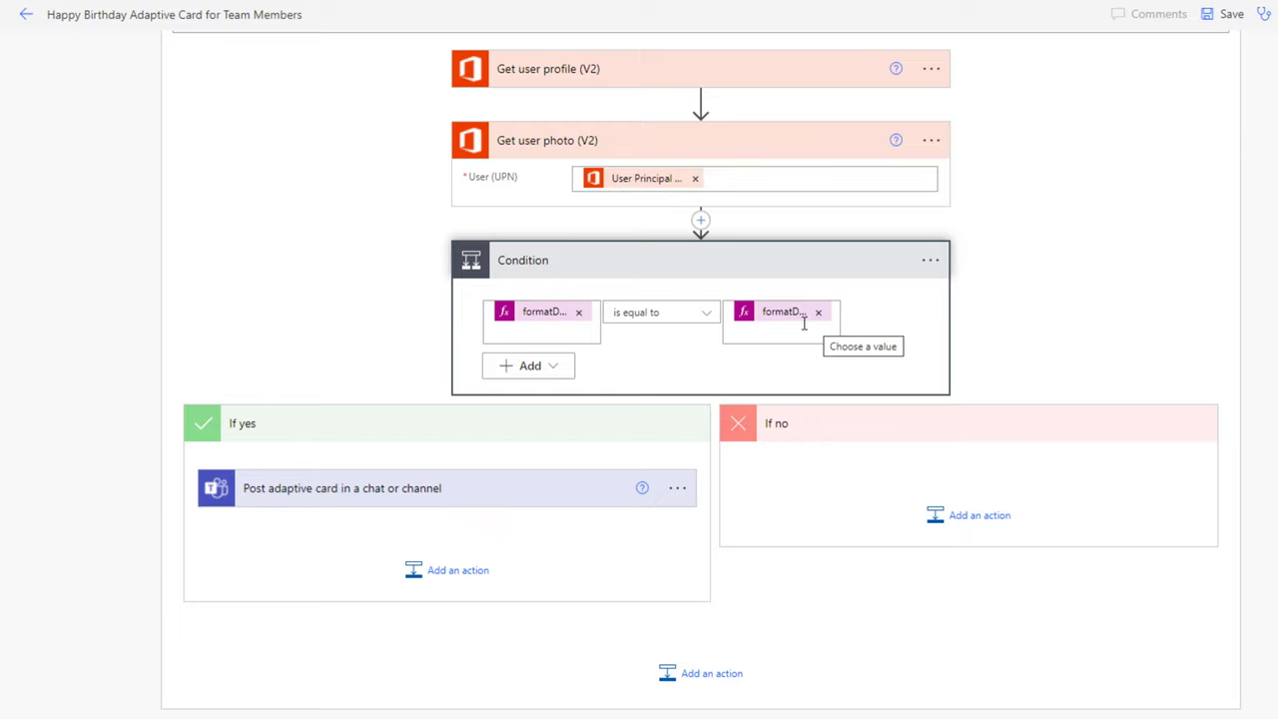
drag(525, 143, 365, 540)
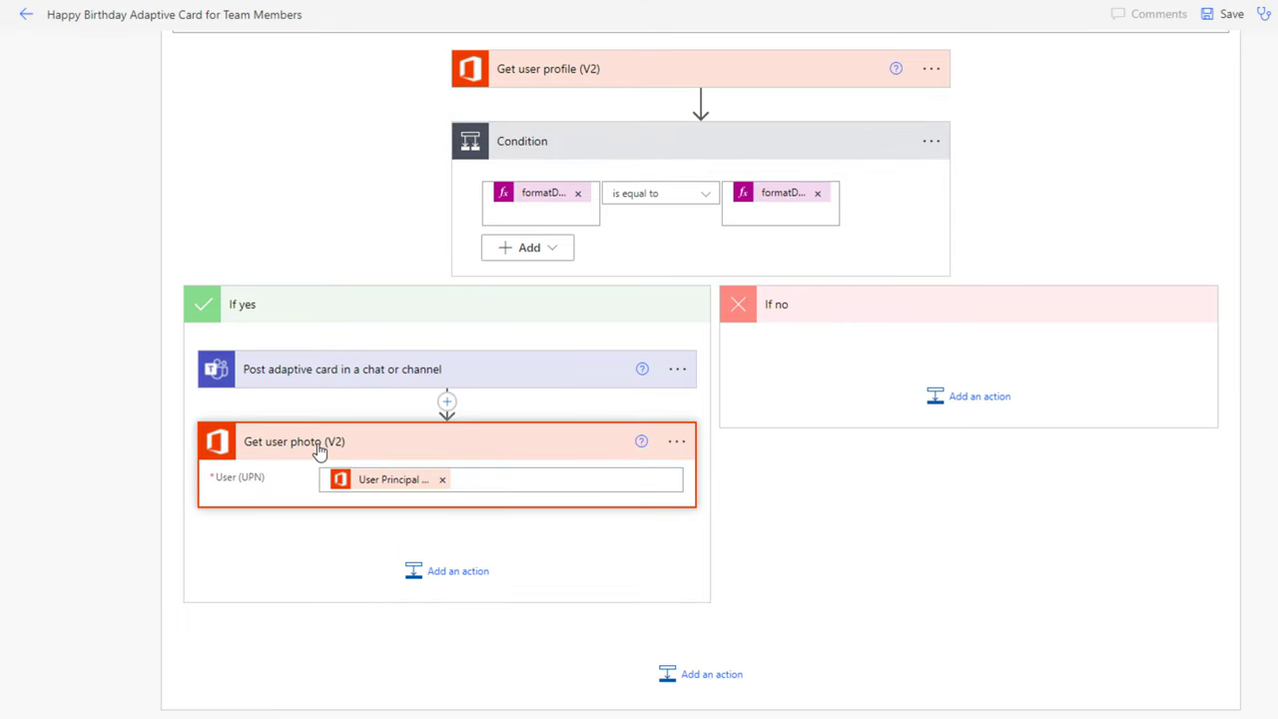
click(288, 372)
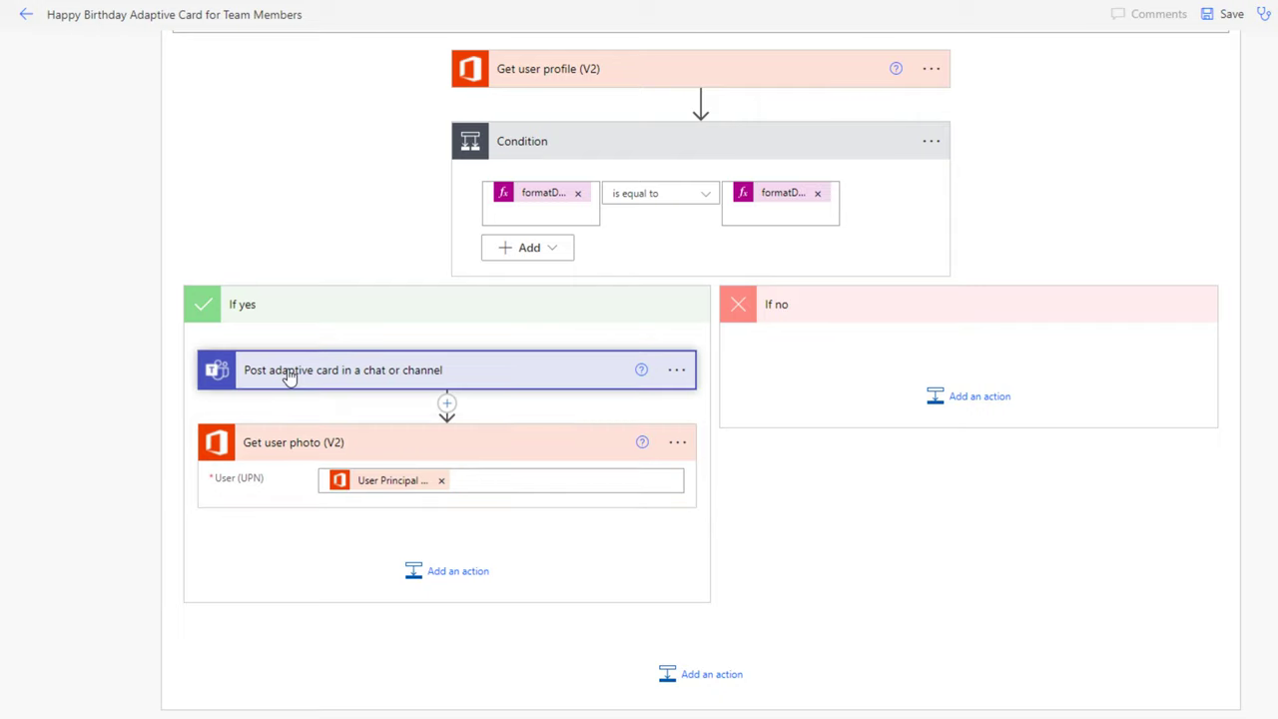
drag(287, 373, 300, 544)
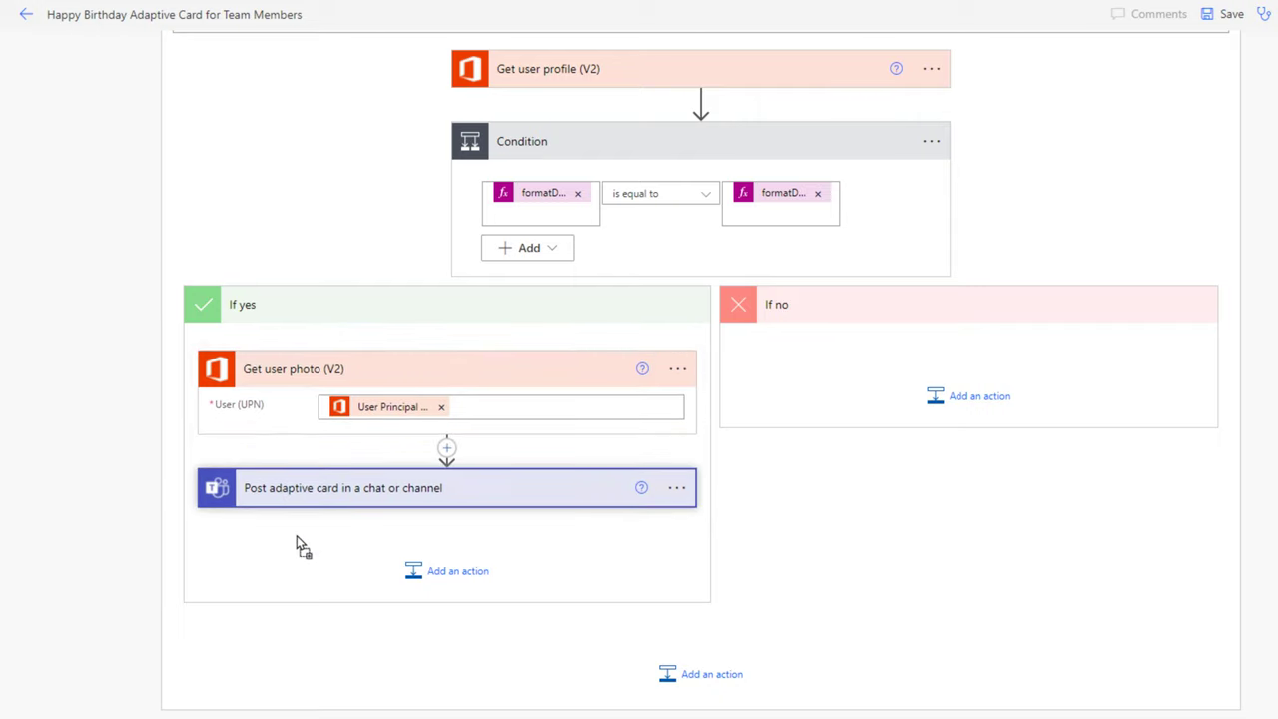
In the card JSON, replace the userimageurl placeholder of the person image with the prefix data:image/png;base64, inside the quotes.
click(291, 496)
scroll(290, 496, down, 2)
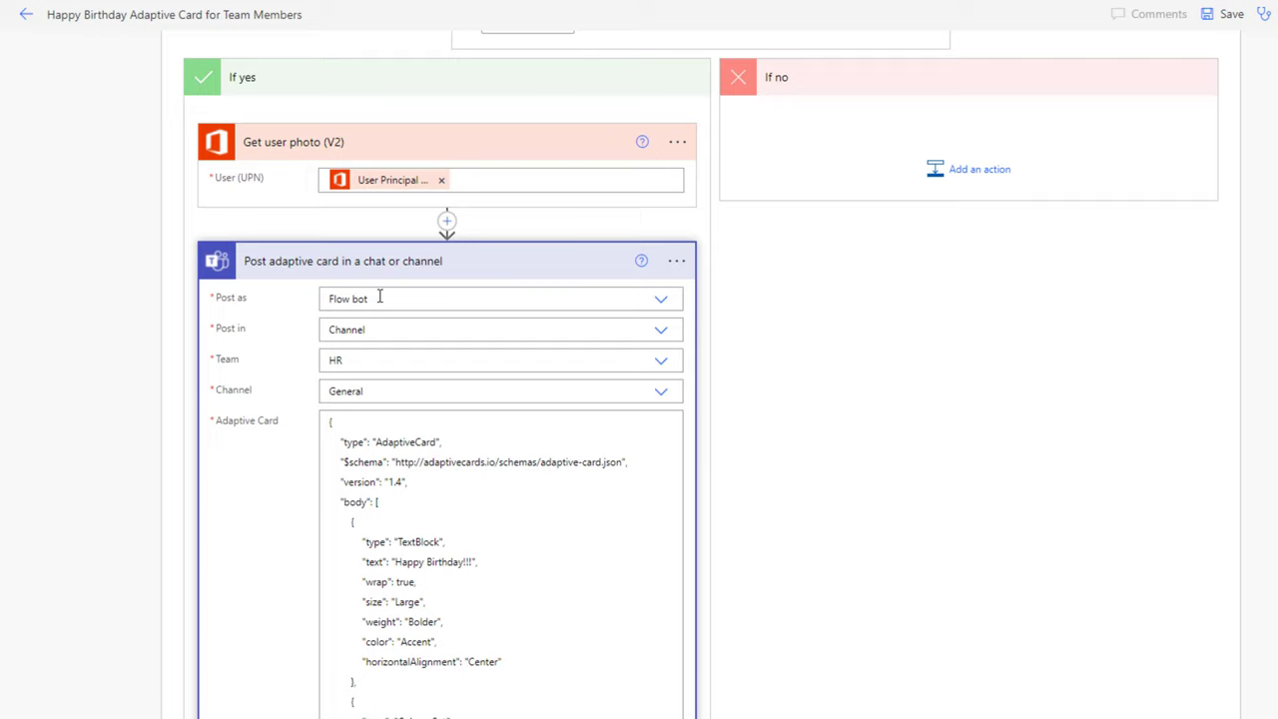
scroll(367, 459, down, 2)
scroll(366, 459, down, 2)
double_click(448, 427)
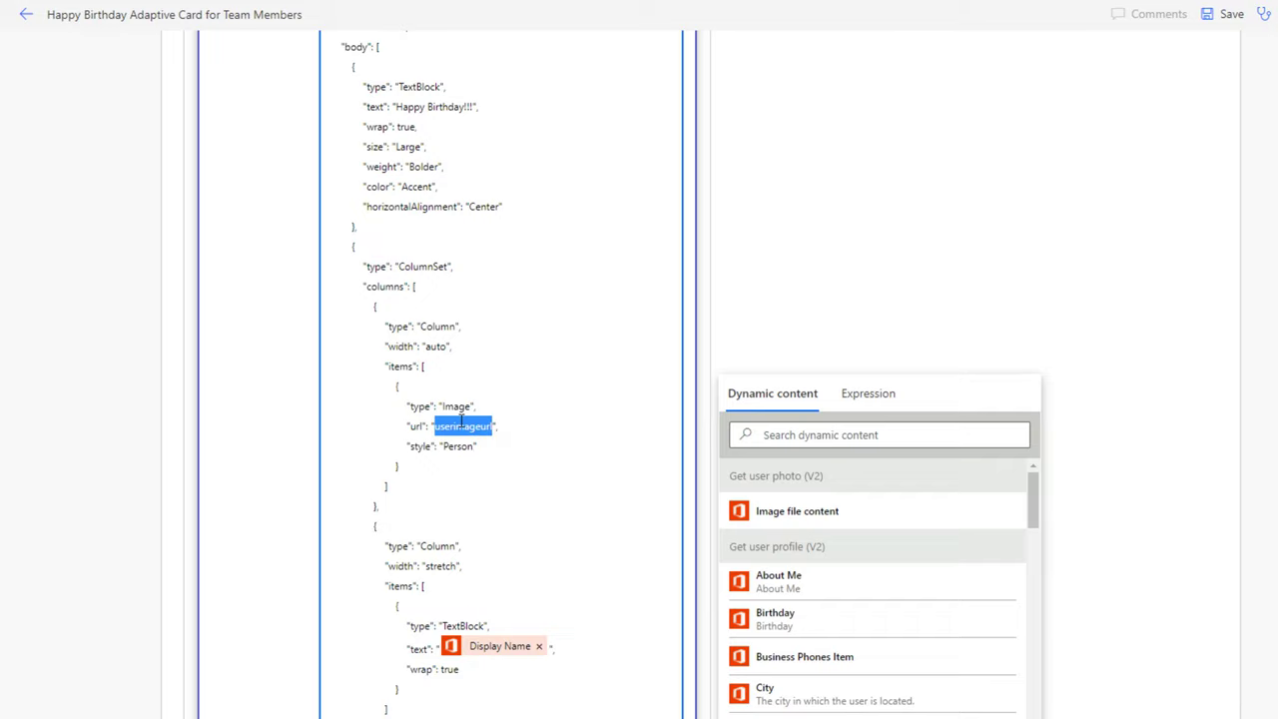
key(BackSpace)
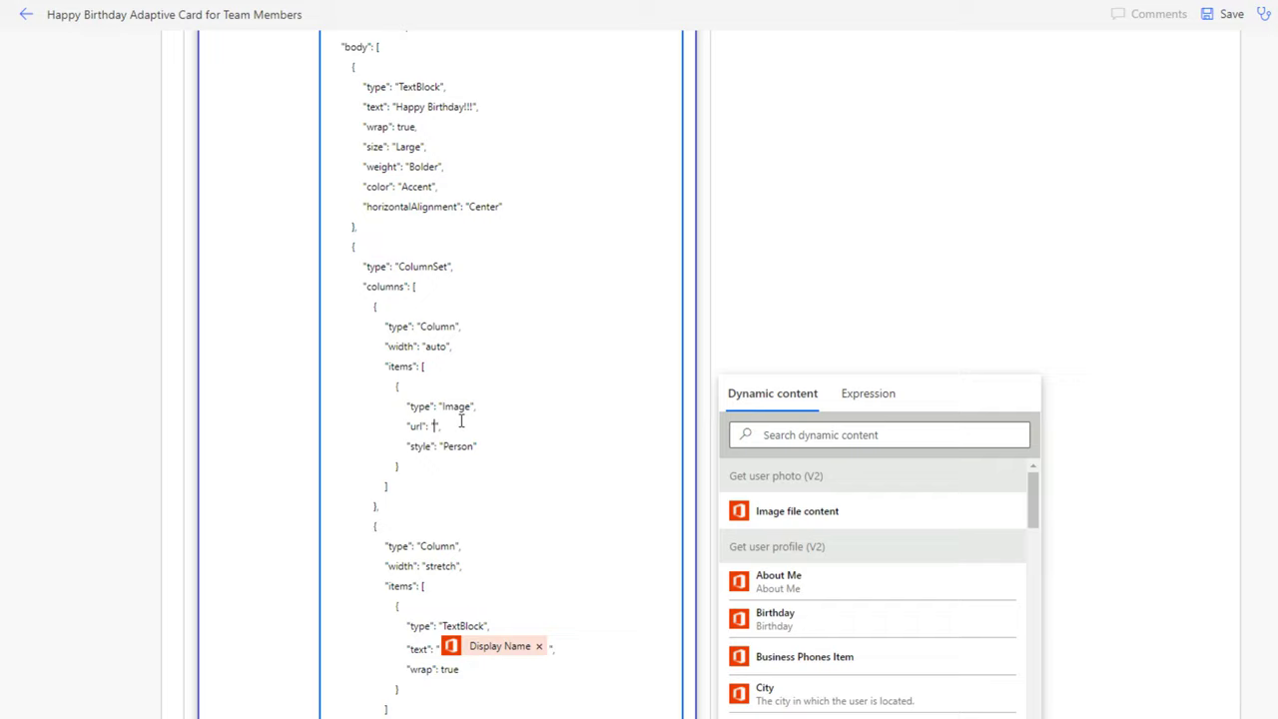
text(data:image/png;base64)
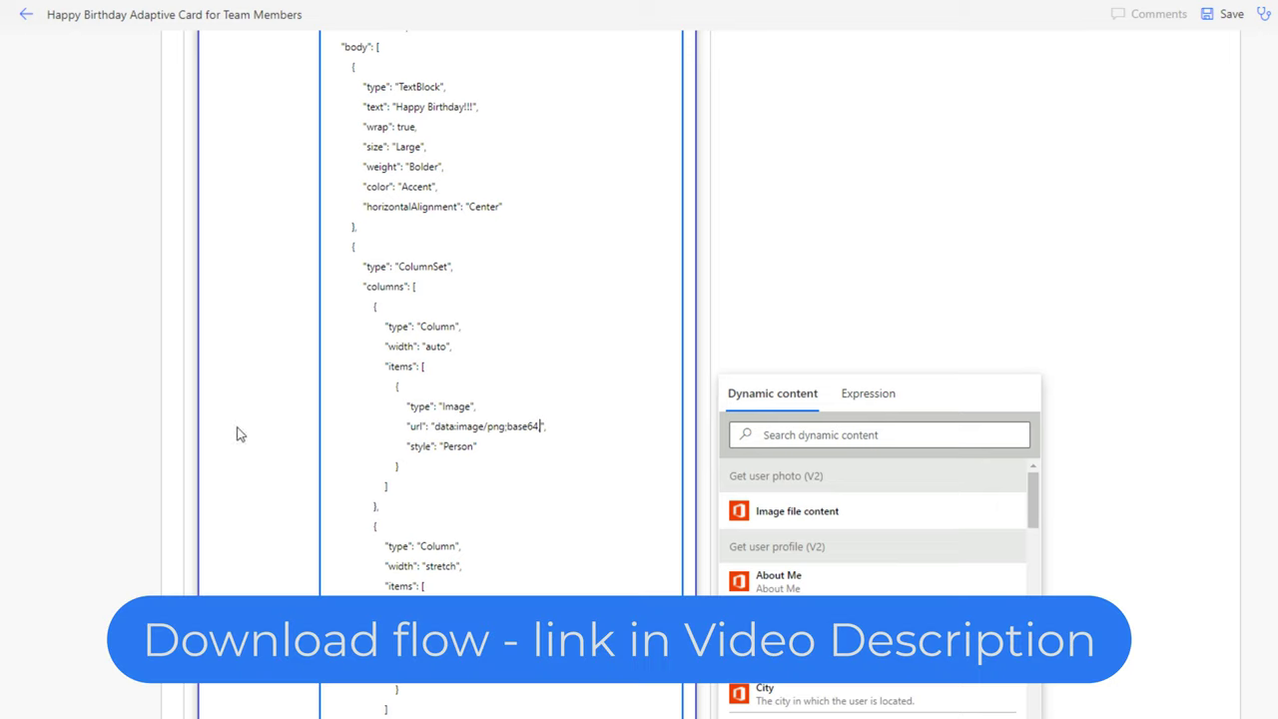
Append the expression base64(outputs('Get_user_photo_(V2)')?['body']) to the image's base64 prefix in the card JSON.
click(867, 411)
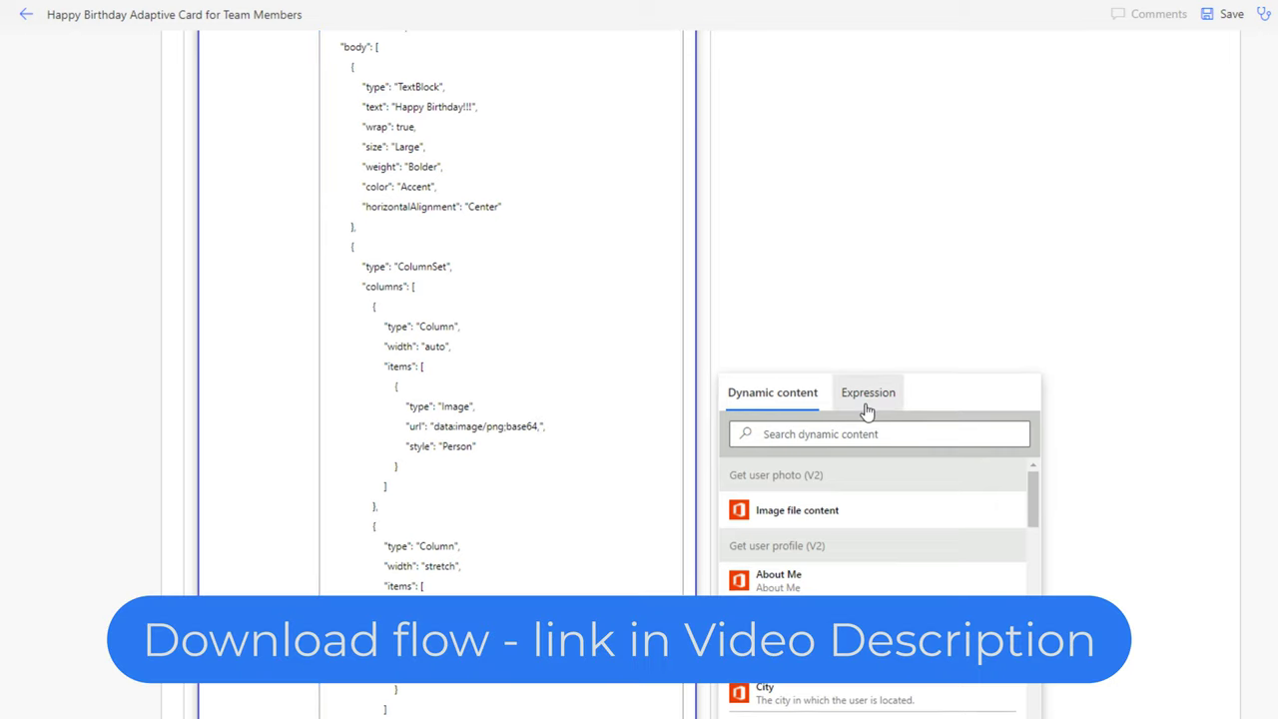
text(base64()
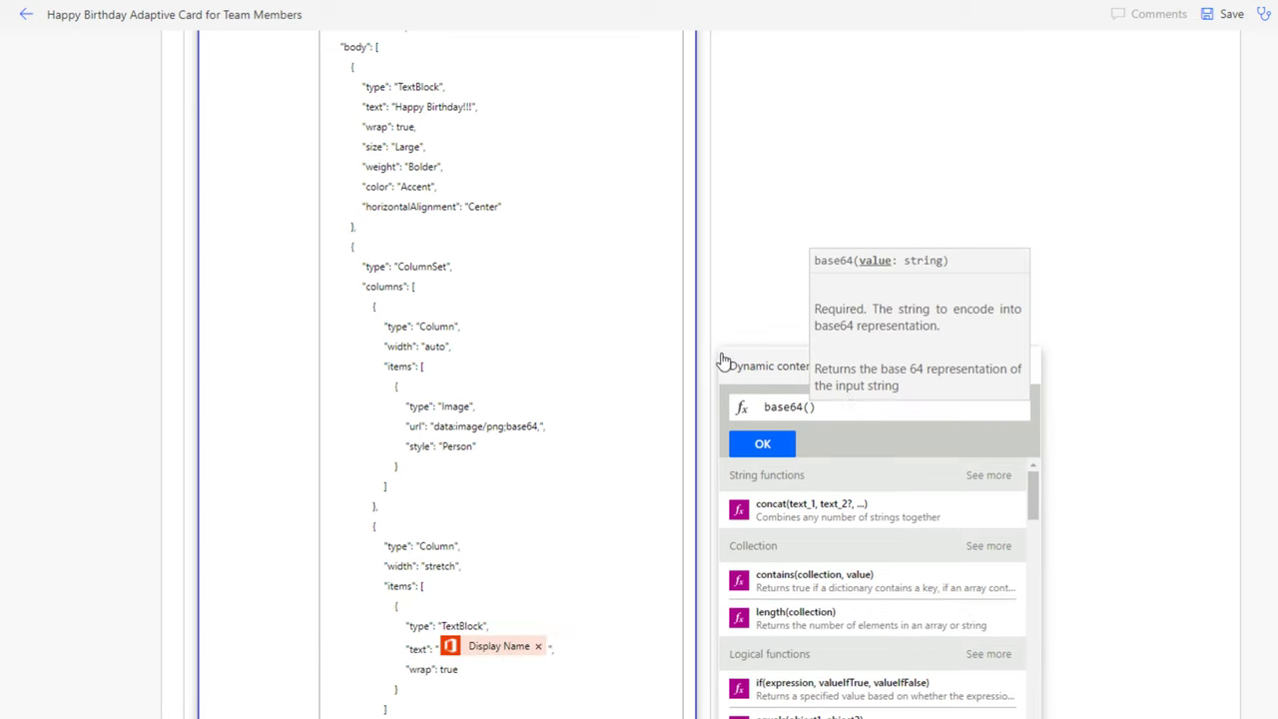
click(811, 406)
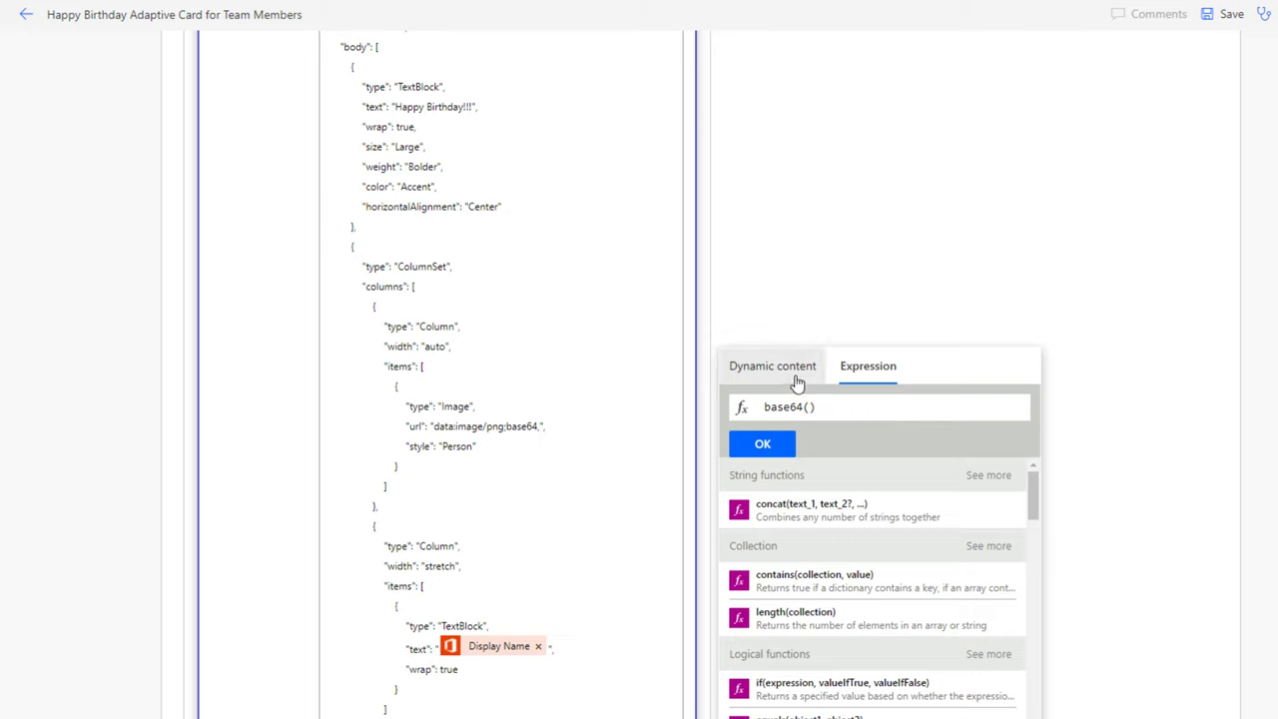
click(797, 380)
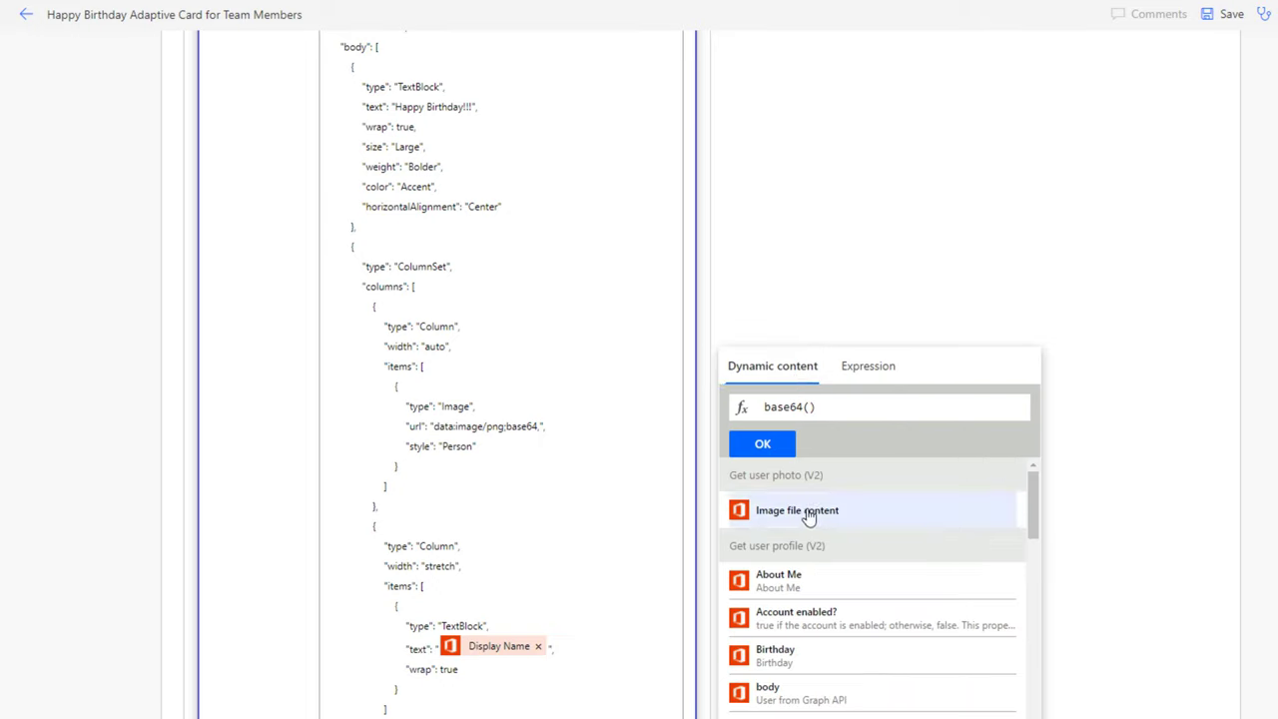
click(769, 522)
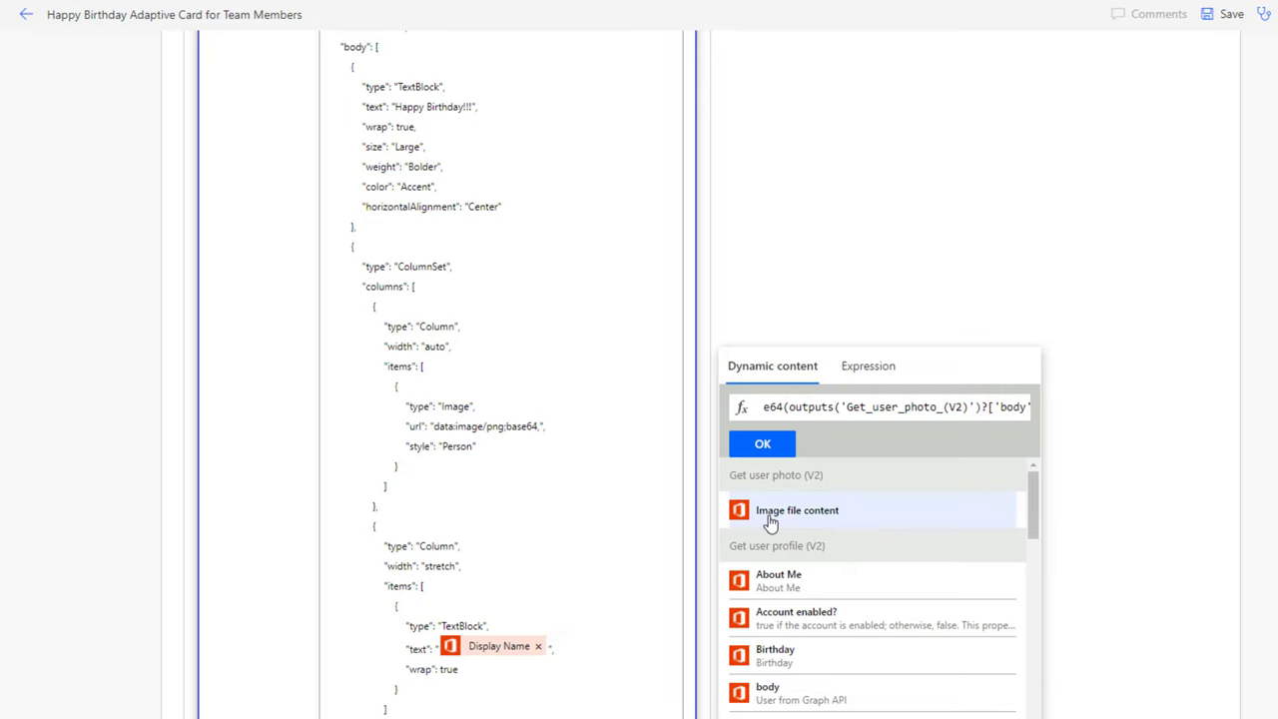
click(747, 448)
click(898, 249)
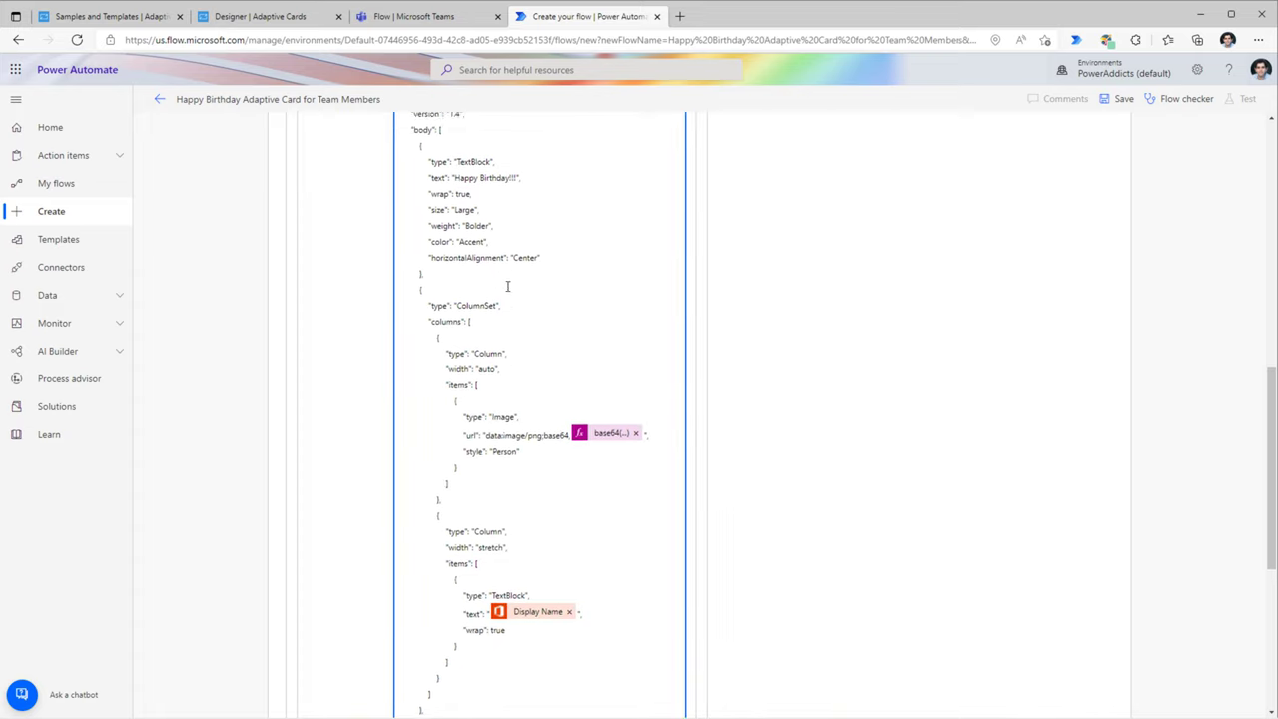
Save the birthday flow and return from Microsoft Teams to its editor in Power Automate.
scroll(998, 199, up, 15)
click(1120, 99)
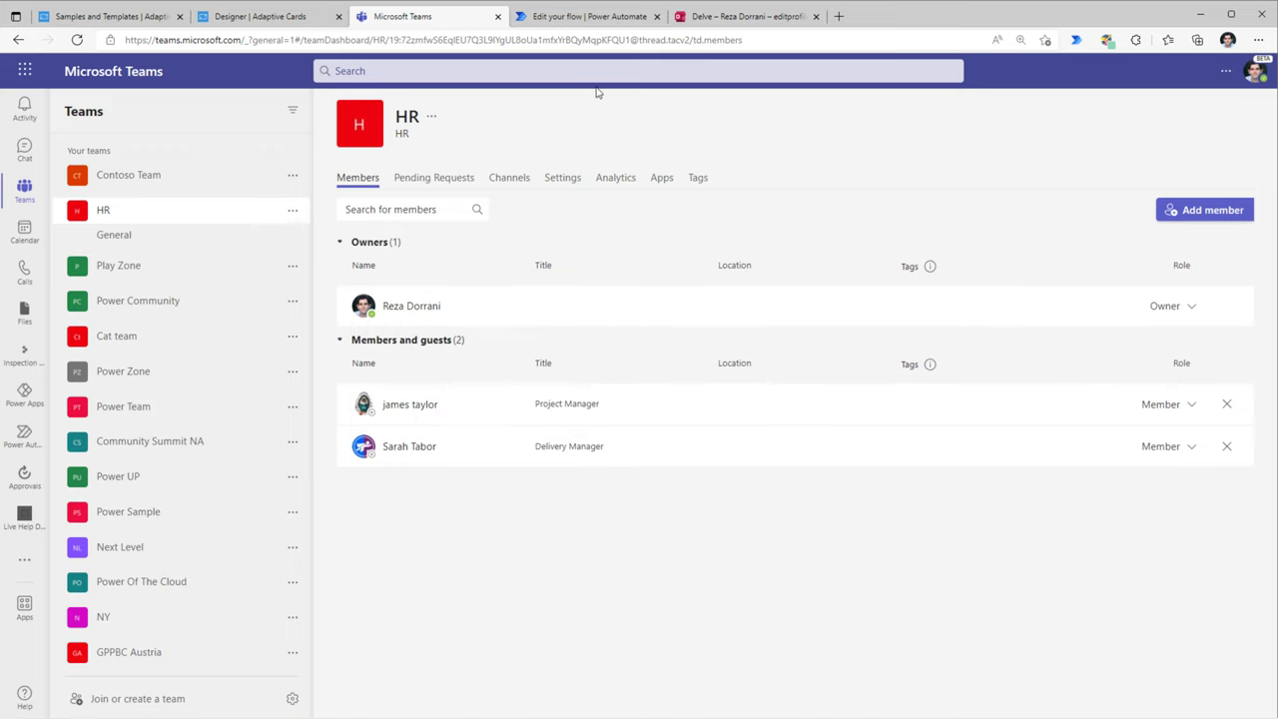
click(588, 17)
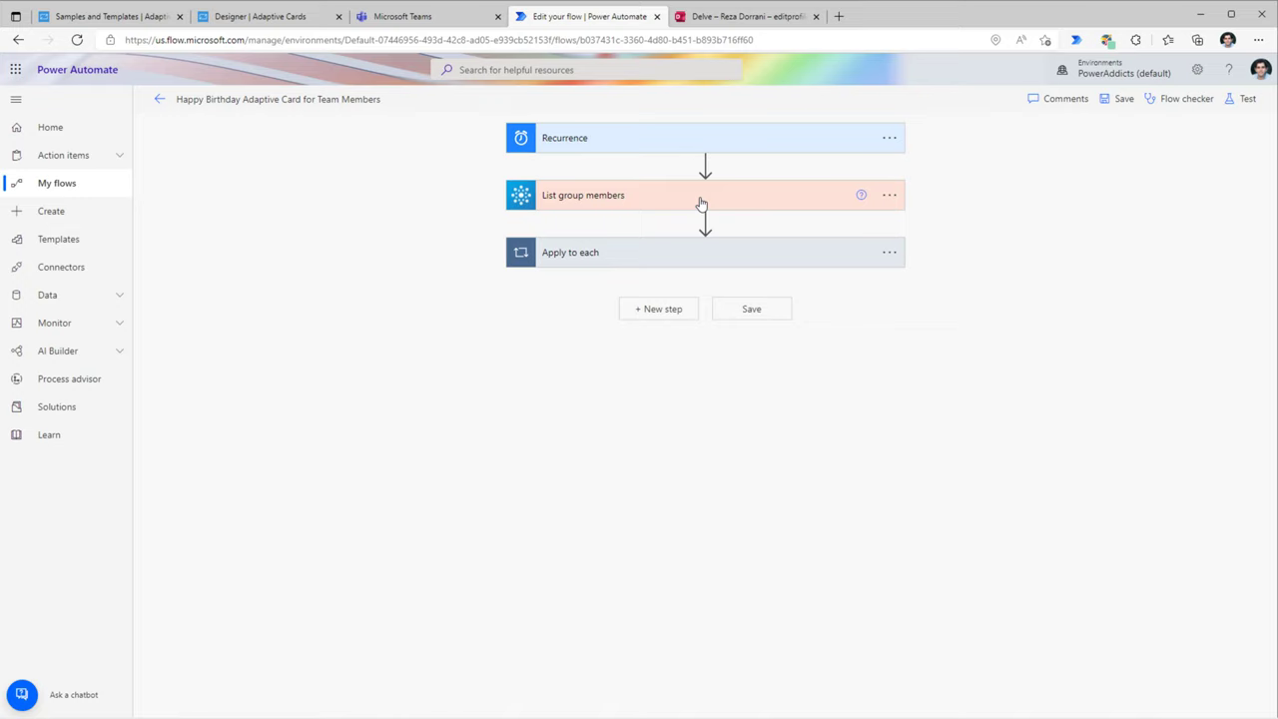
Test the birthday flow by triggering it manually and running it.
click(1243, 98)
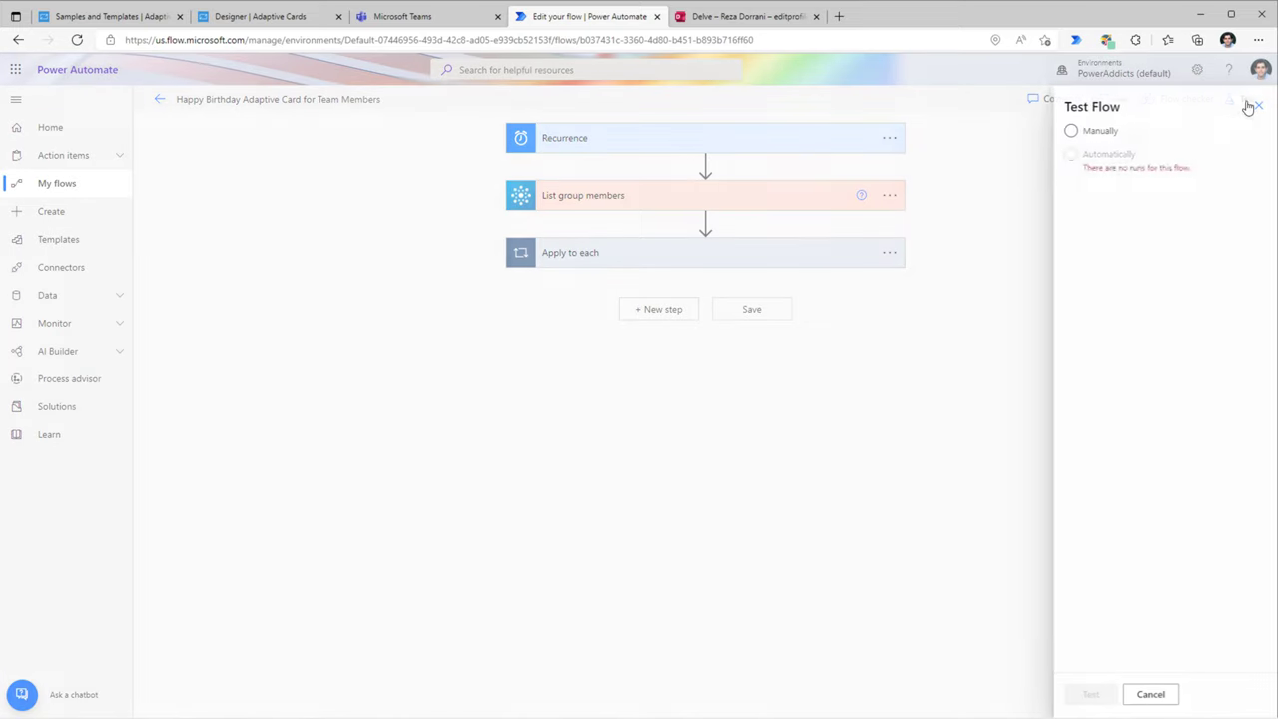
click(1088, 134)
click(1088, 694)
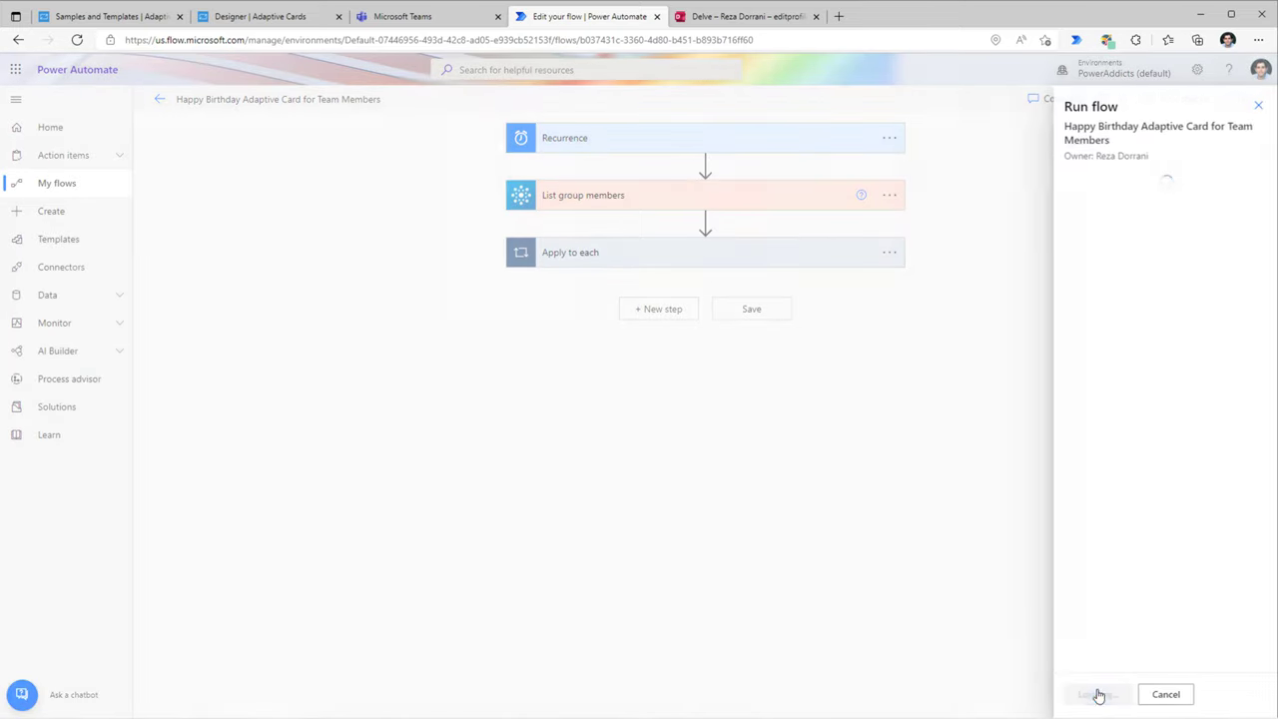
click(1088, 694)
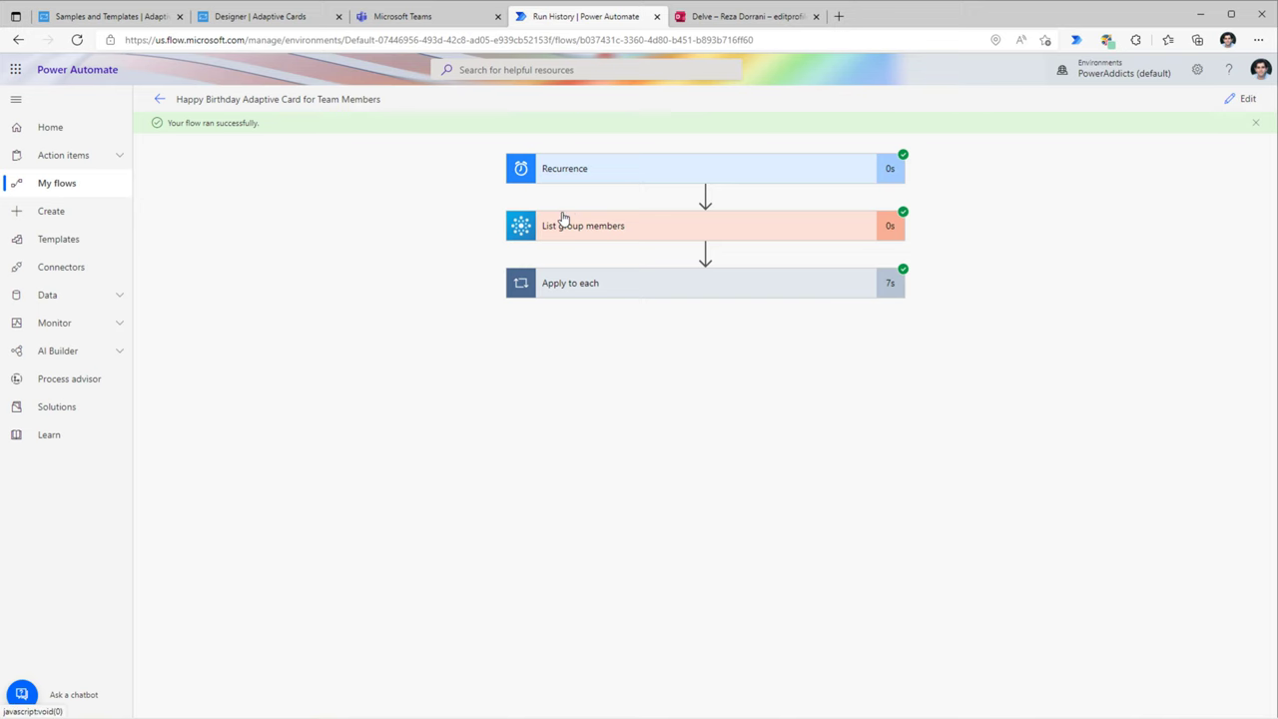
Switch to Microsoft Teams, view the birthday card in the HR team's General channel, and open the user profile from the Power Team welcome card.
click(439, 17)
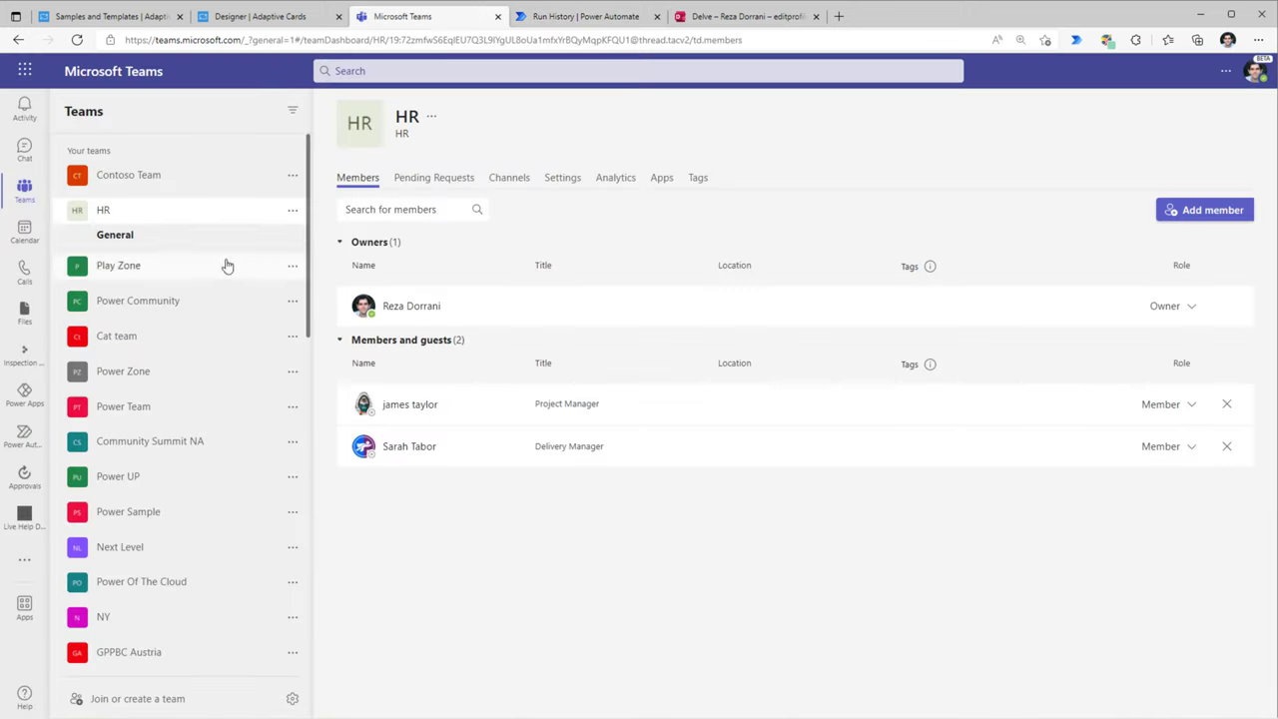
click(122, 234)
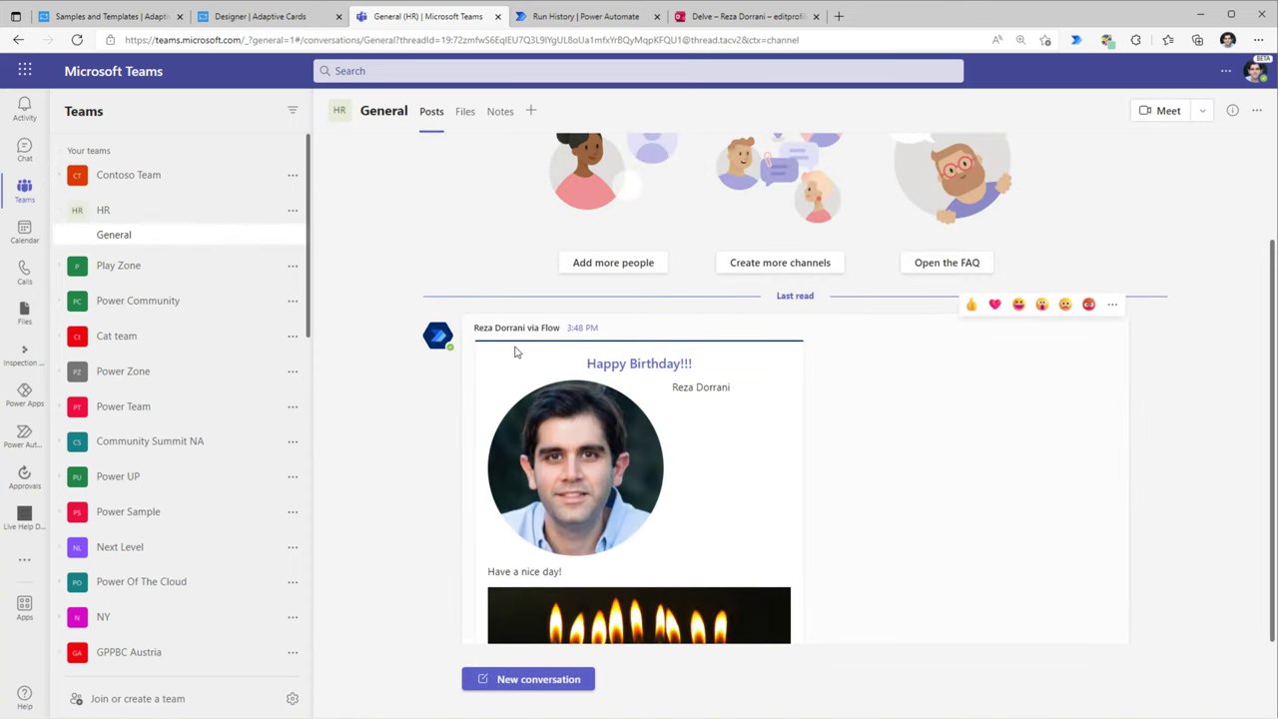
key(ctrl+minus)
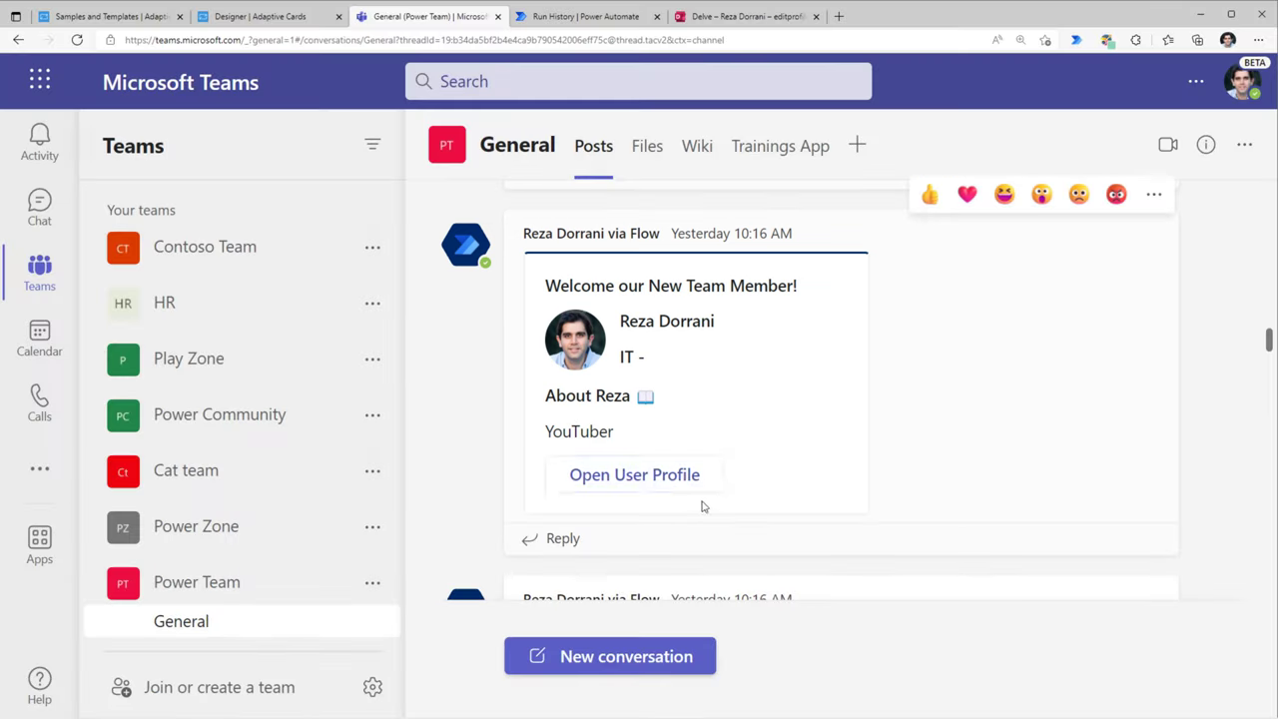
click(662, 479)
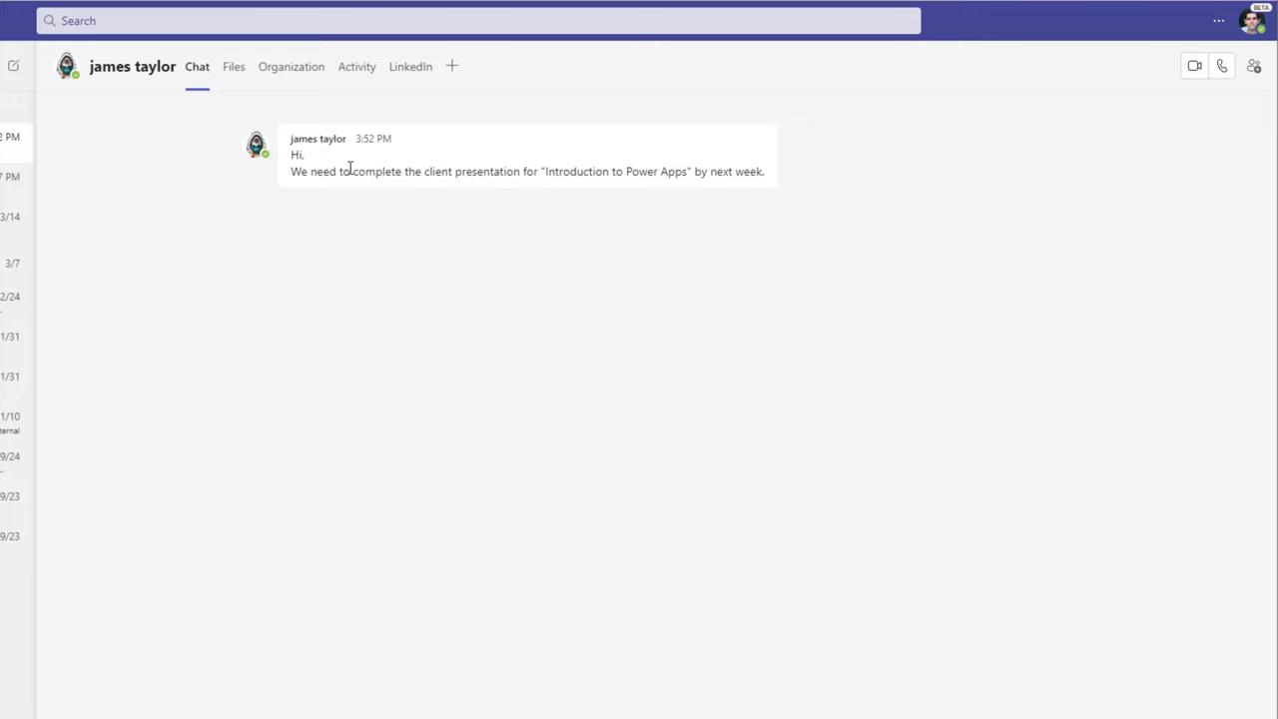
Examine the additional actions available for the chat message about the client presentation.
mouse_move(762, 148)
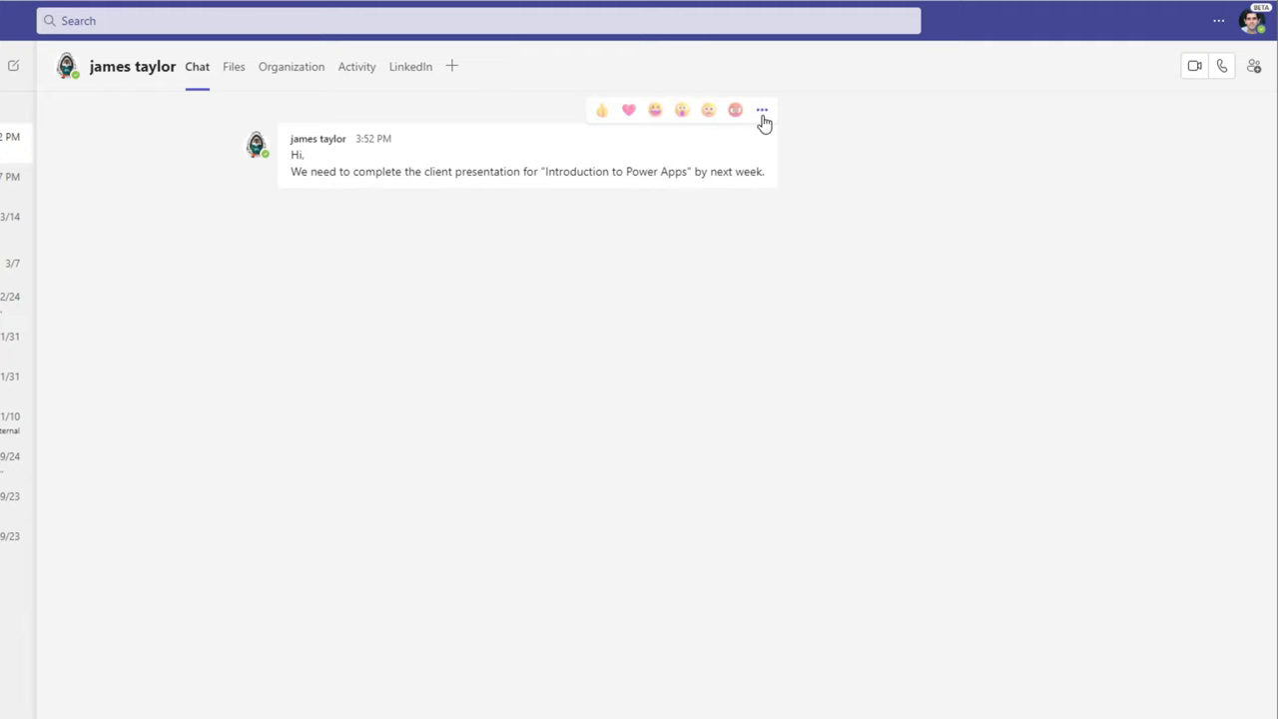
click(761, 112)
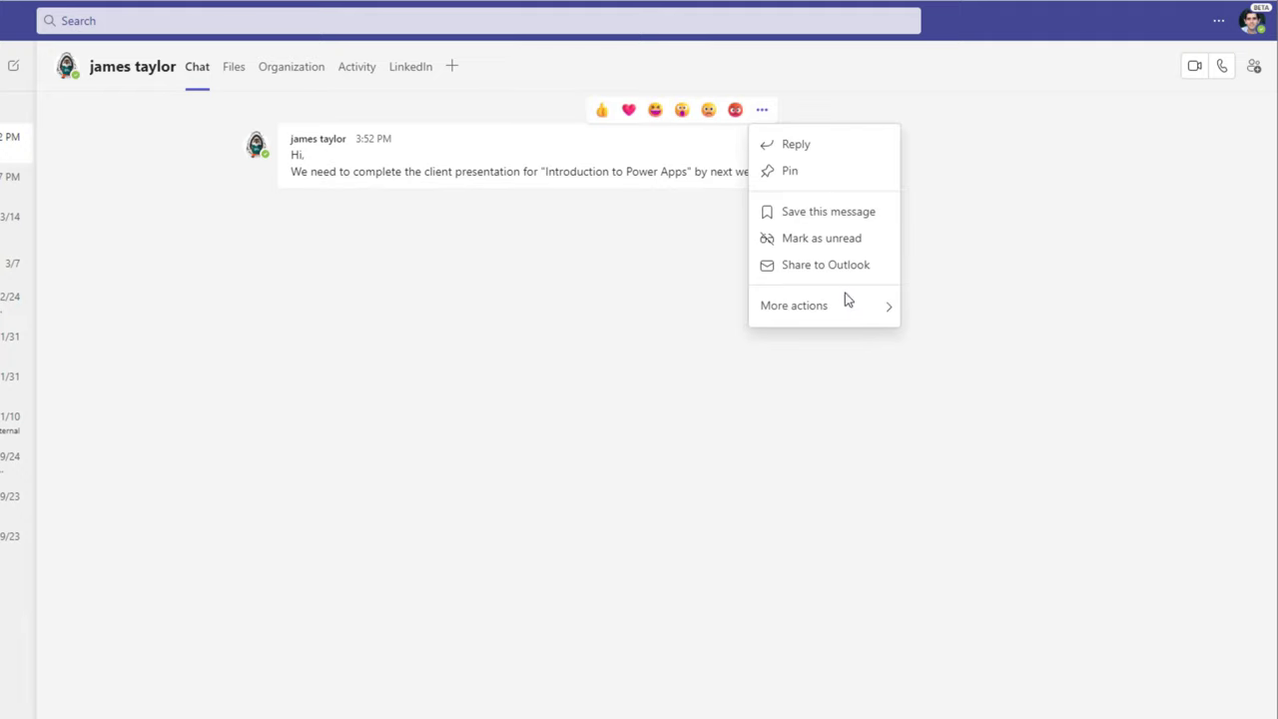
mouse_move(844, 312)
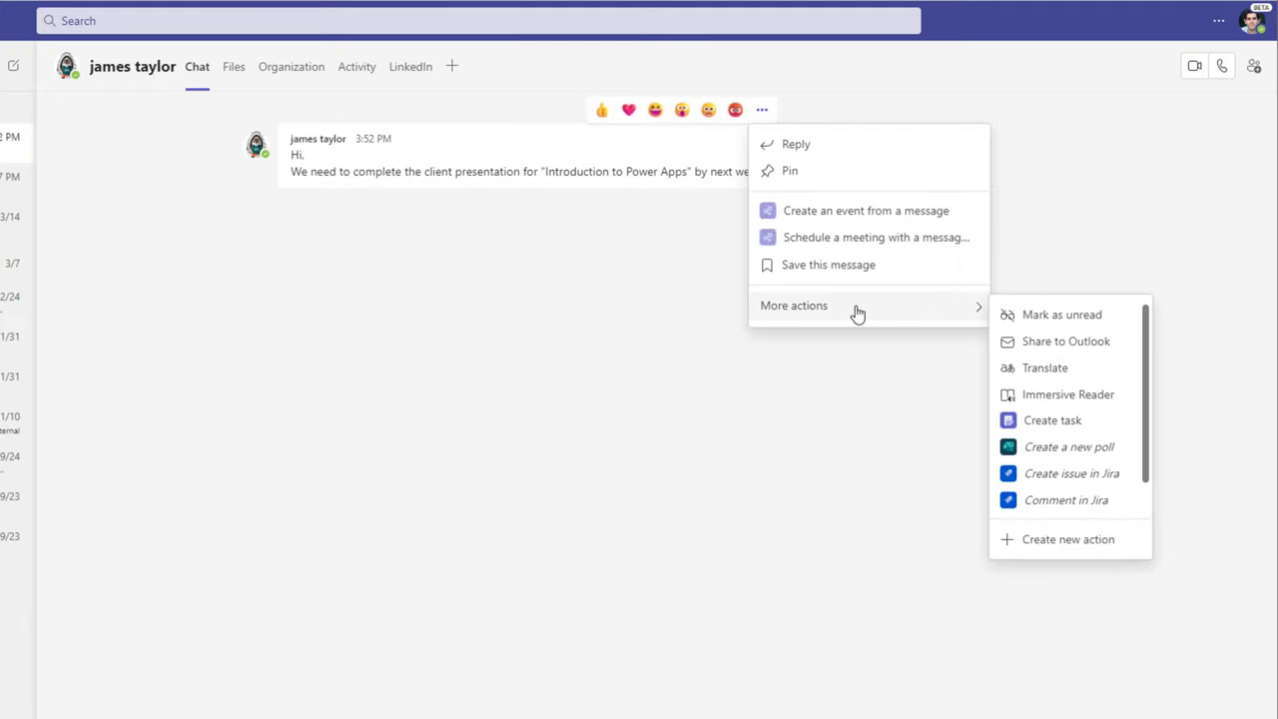
click(1060, 451)
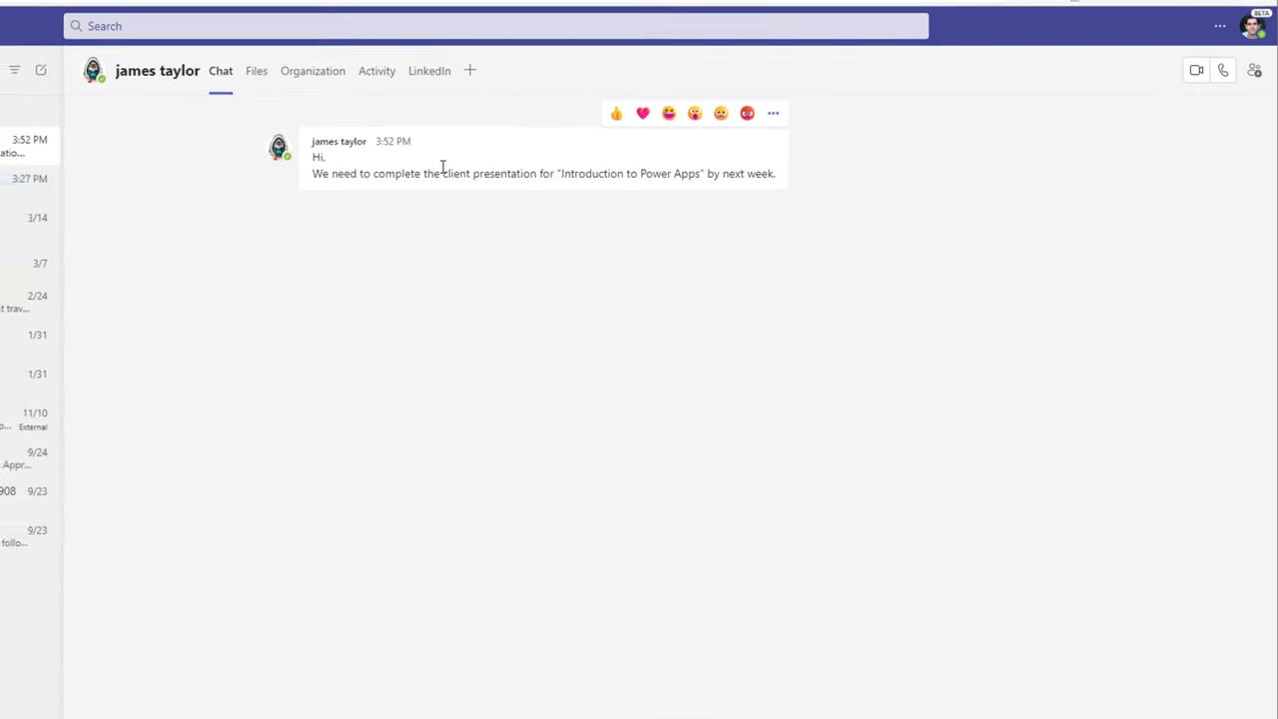
In Power Automate, create an instant cloud flow with the Microsoft Teams trigger For a selected message.
click(629, 16)
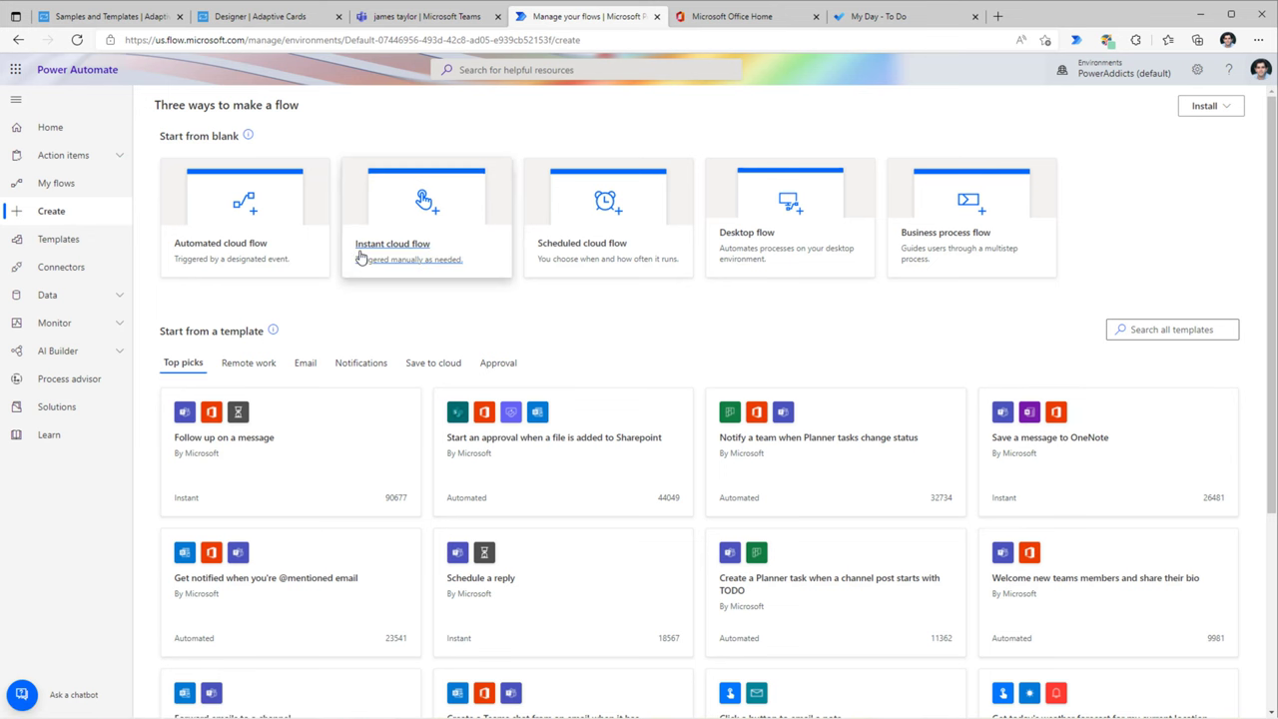
click(430, 248)
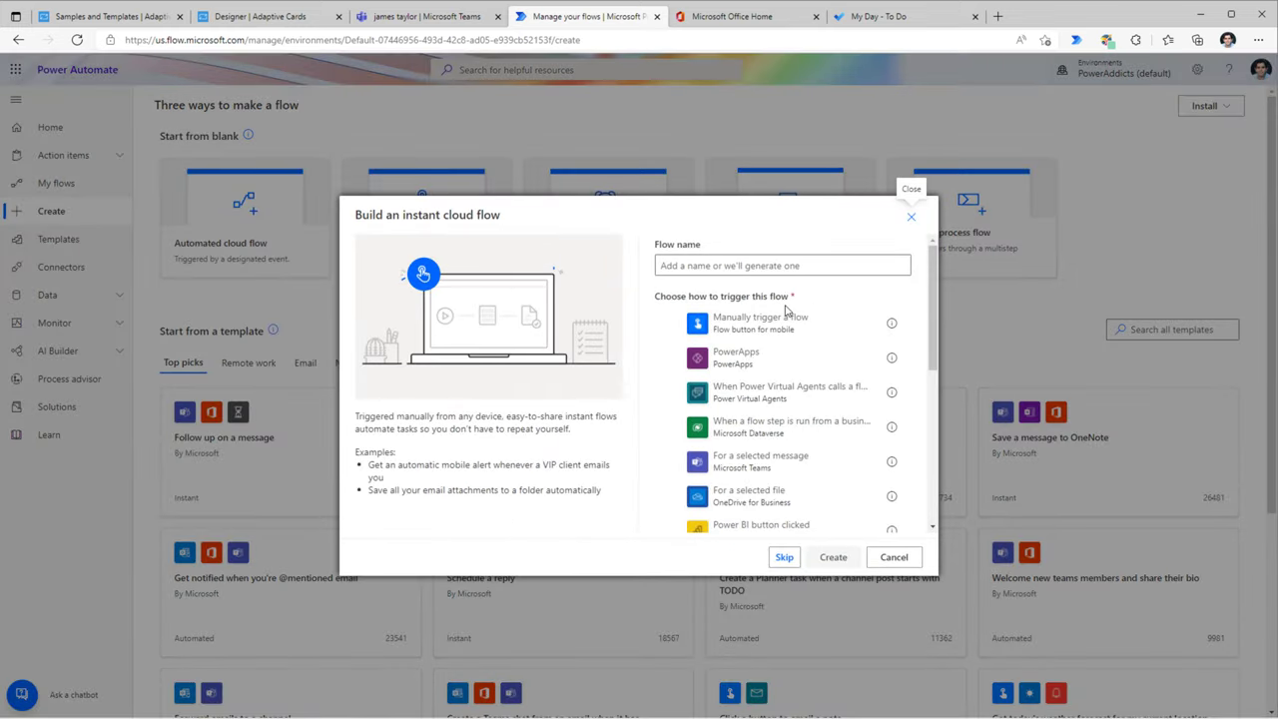
click(677, 468)
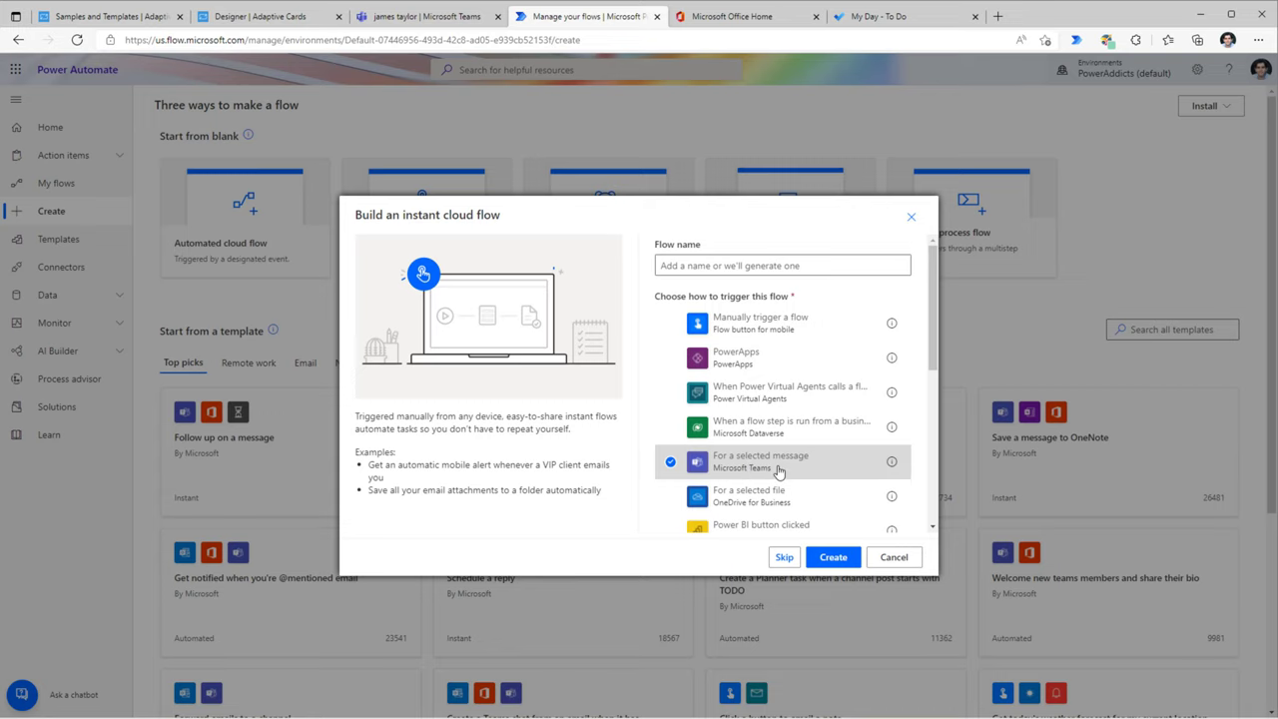
click(825, 563)
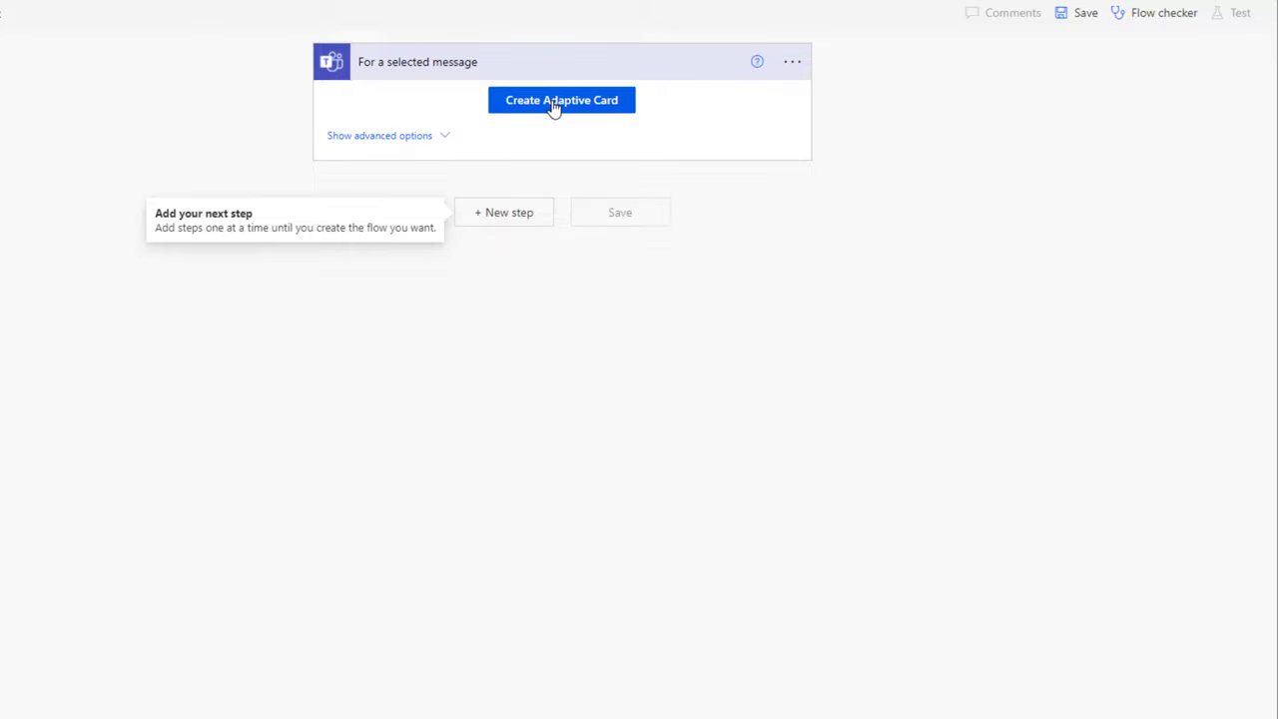
Open the trigger's adaptive card designer and change the card heading to "Create a Microsoft To Do ✔ Task".
click(554, 104)
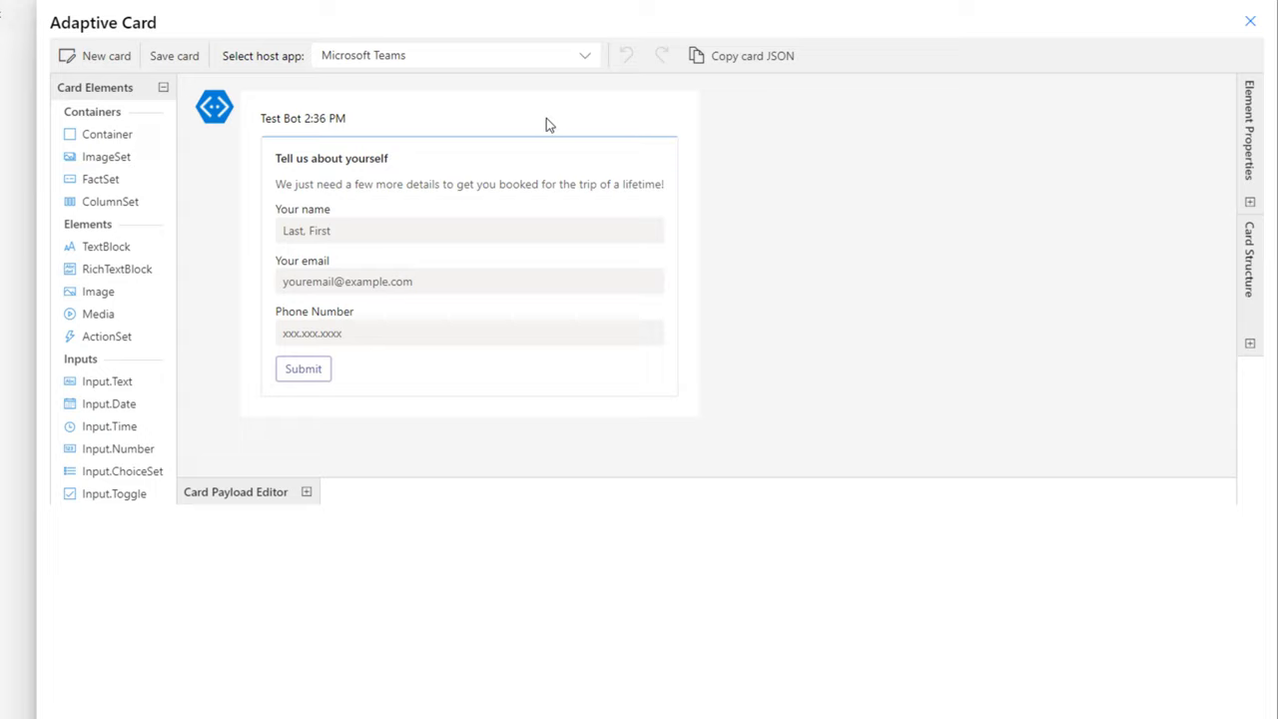
click(328, 487)
click(379, 190)
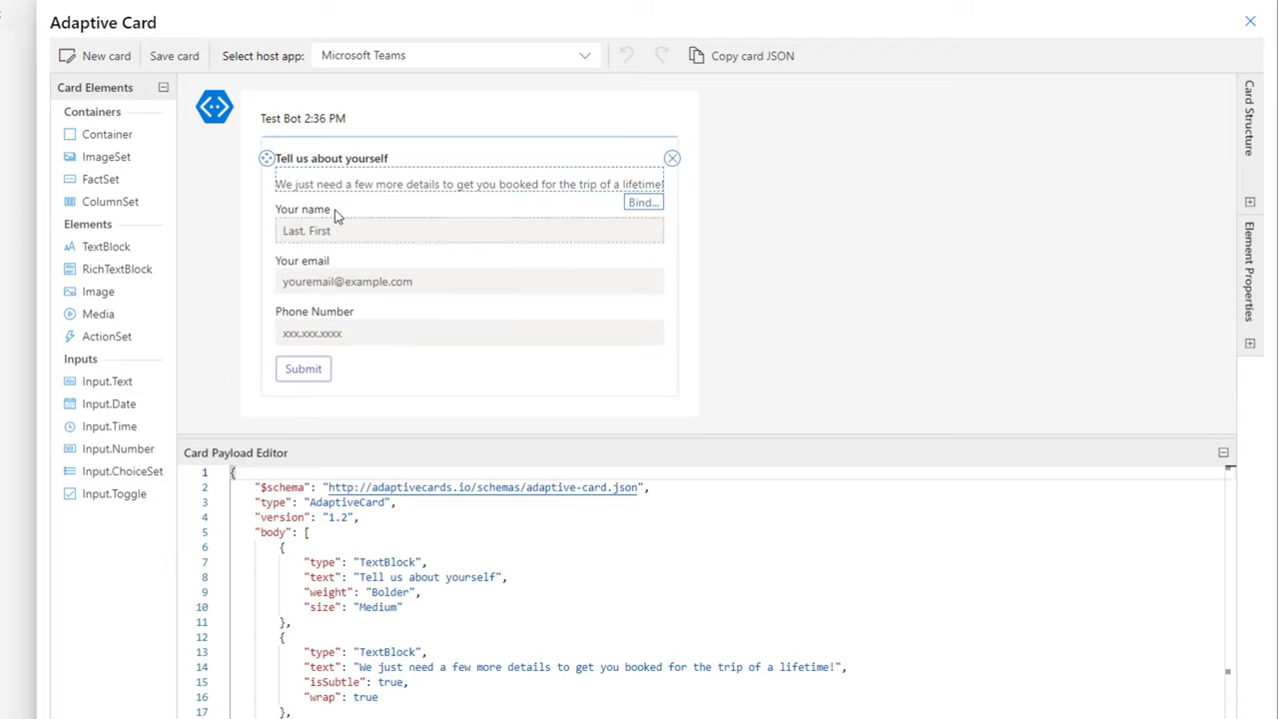
click(361, 162)
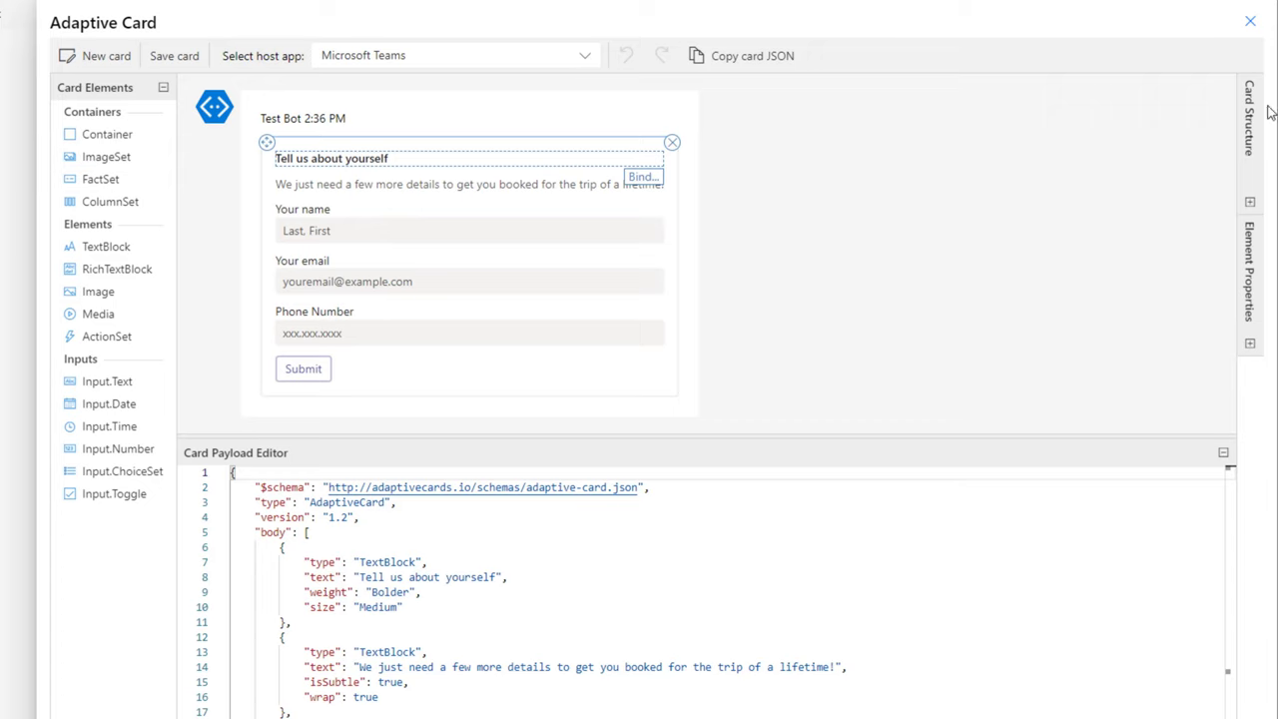
click(1249, 342)
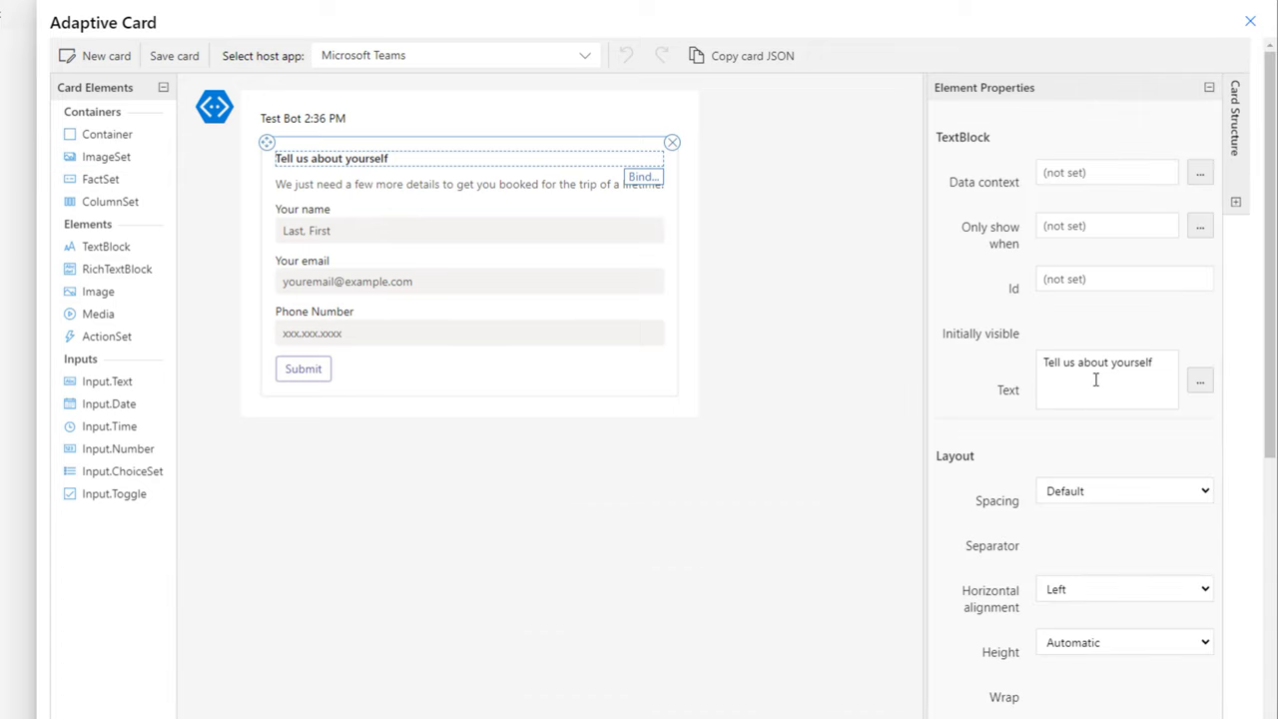
drag(1152, 363, 918, 363)
text(Create a Microsoft To Do ✔ Task)
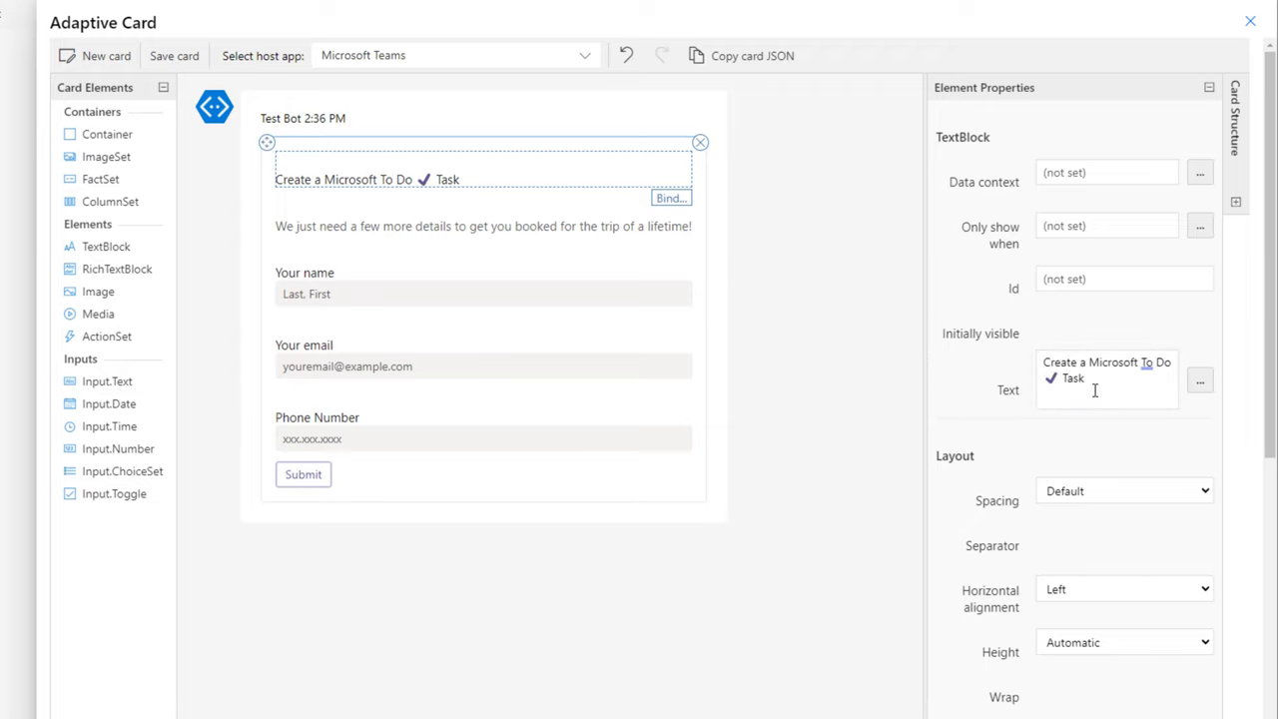
Delete the trip description text block and change the "Your name" label to "Task Title".
click(447, 229)
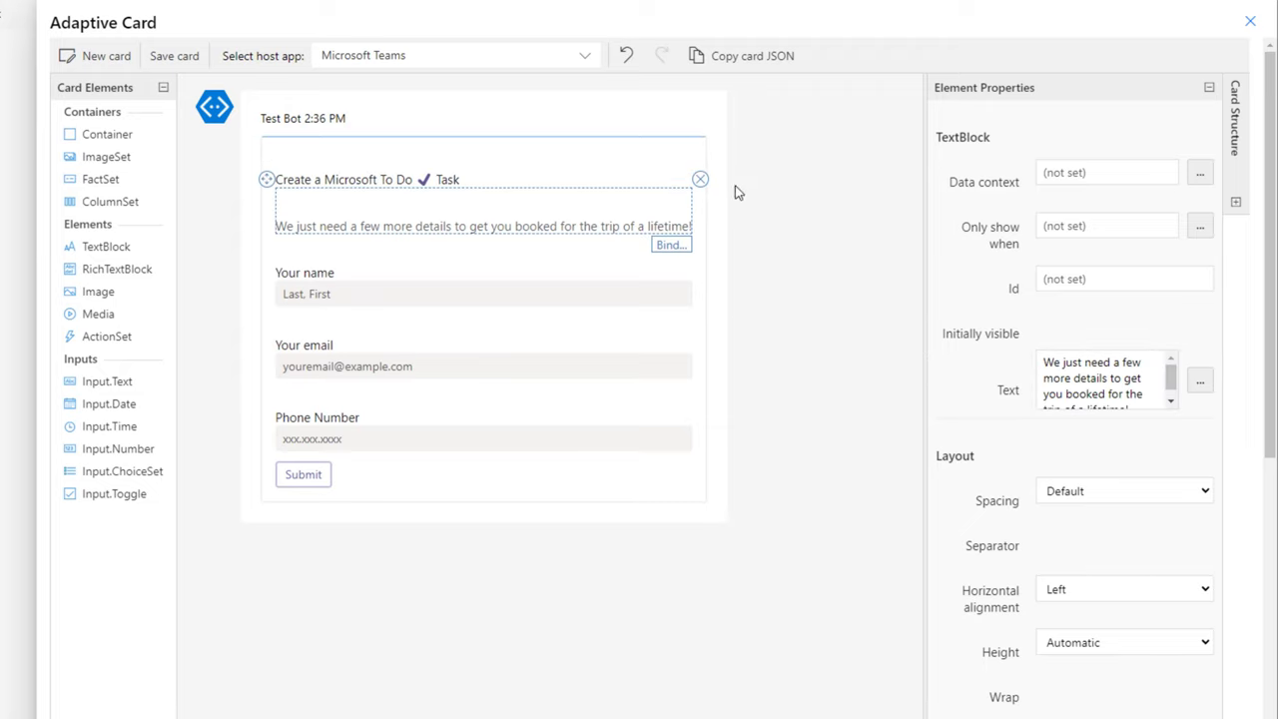
click(701, 179)
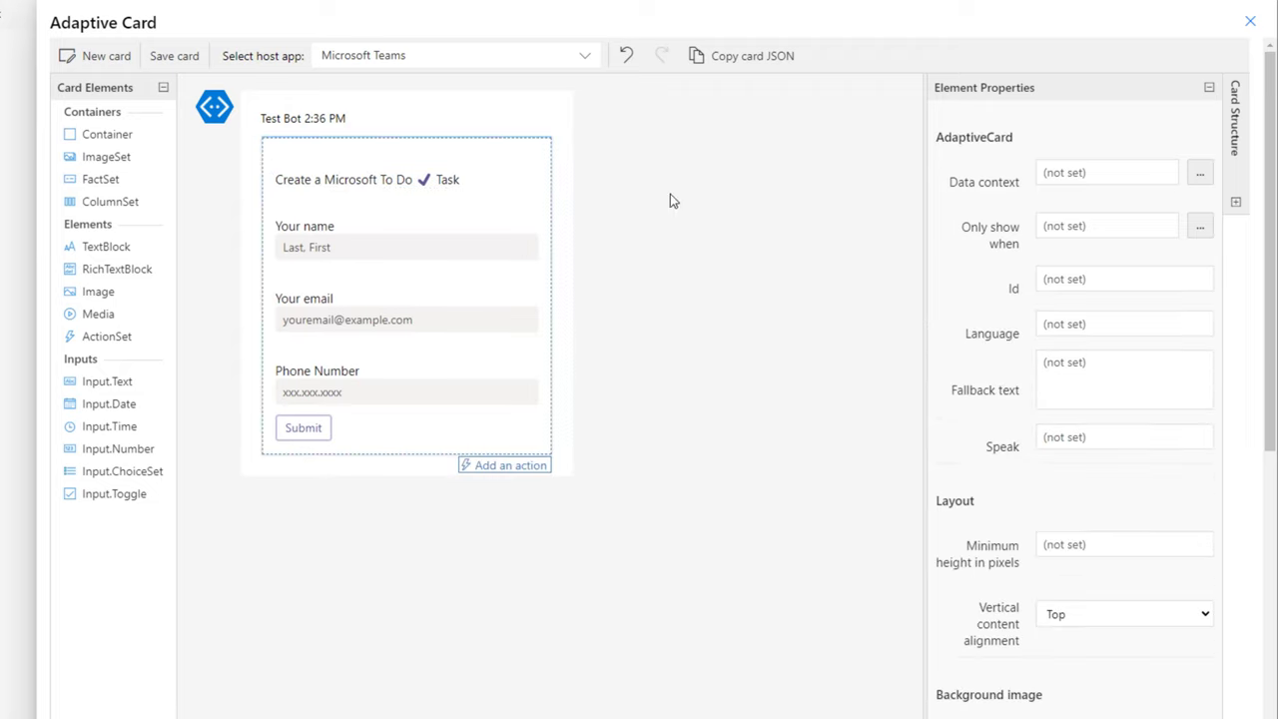
click(280, 246)
click(300, 226)
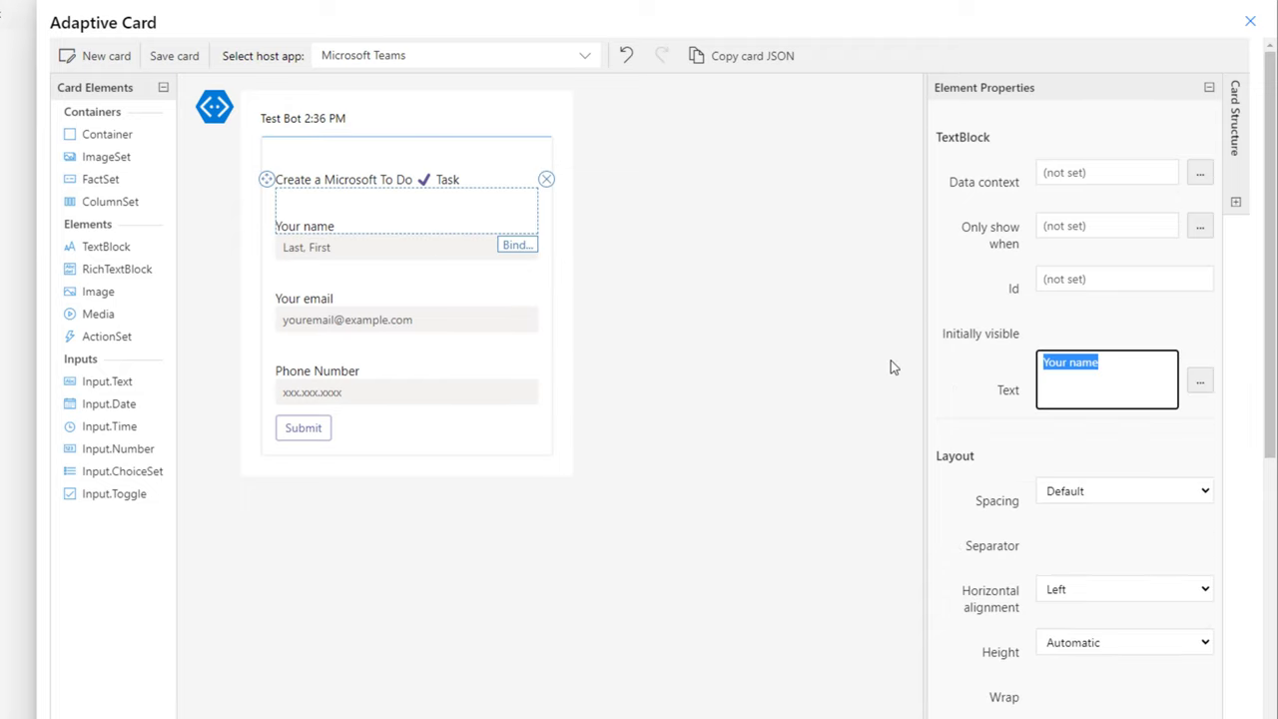
text(Task Title)
click(1032, 332)
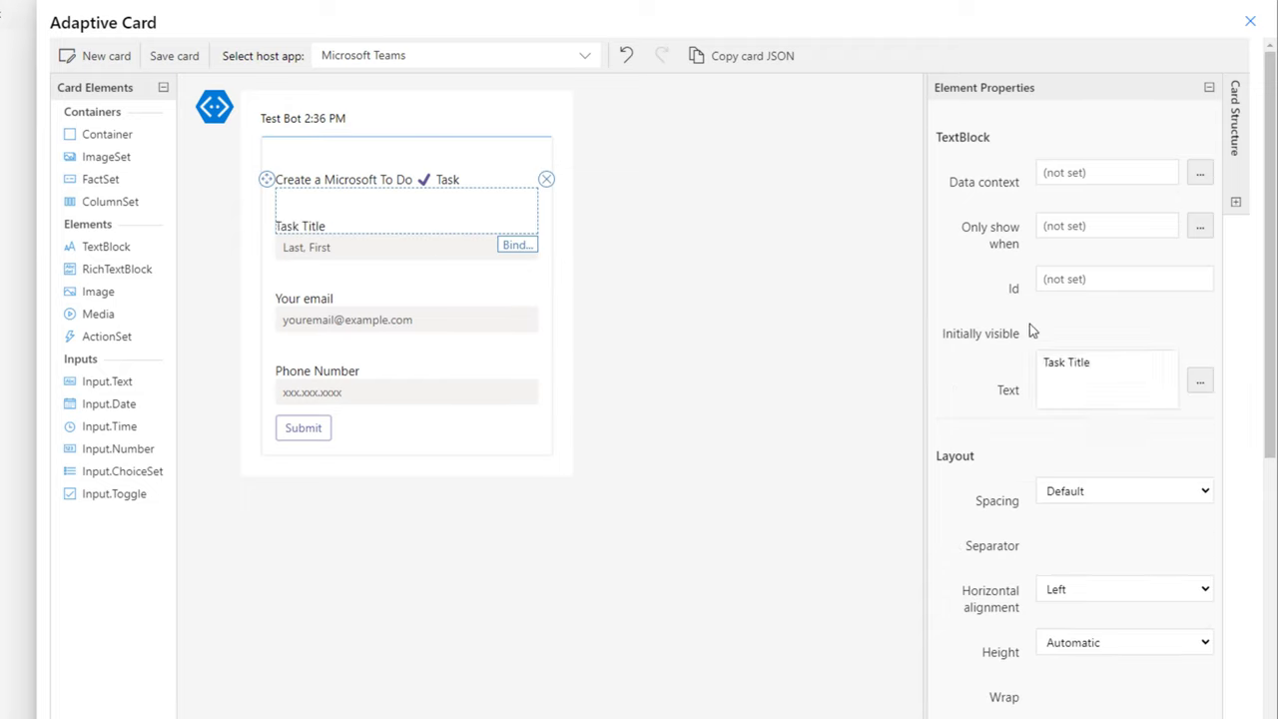
Set the placeholder of the text input under the Task Title label to "Task Title".
click(331, 248)
triple_click(1112, 368)
text(Task Title)
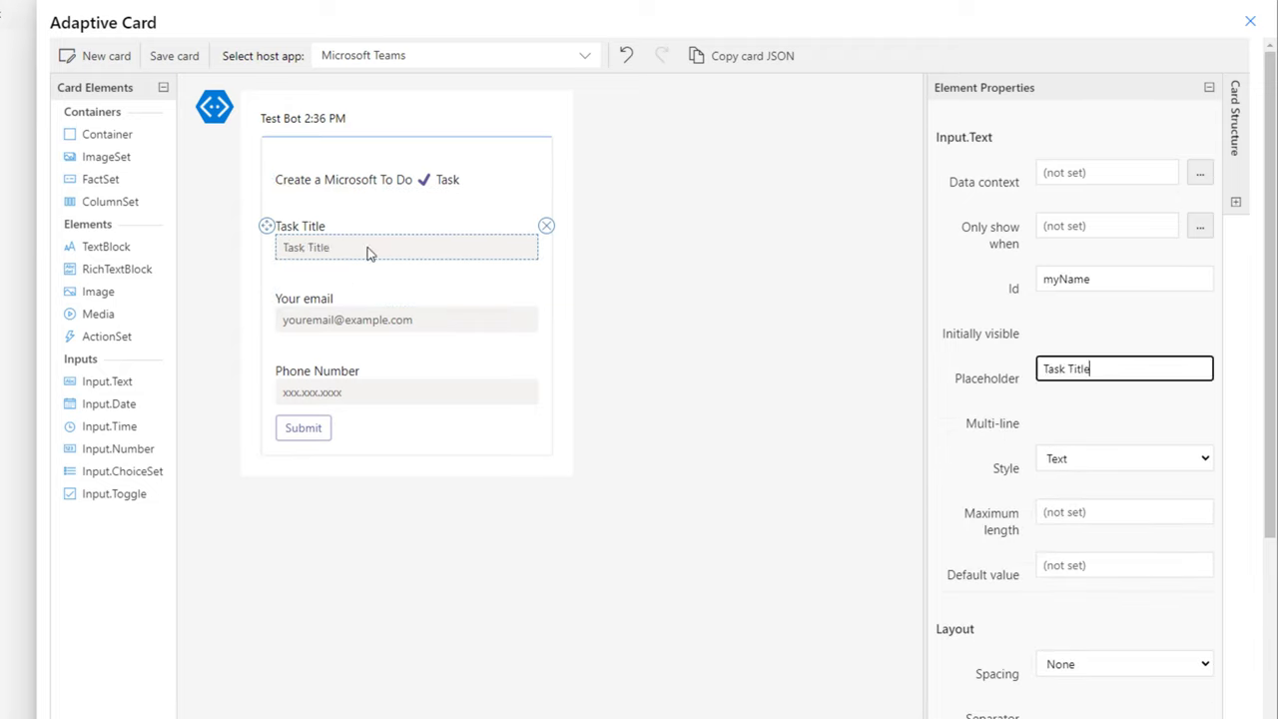
click(1108, 391)
Change the "Your email" label to "Due Date".
click(303, 299)
drag(1108, 362, 954, 377)
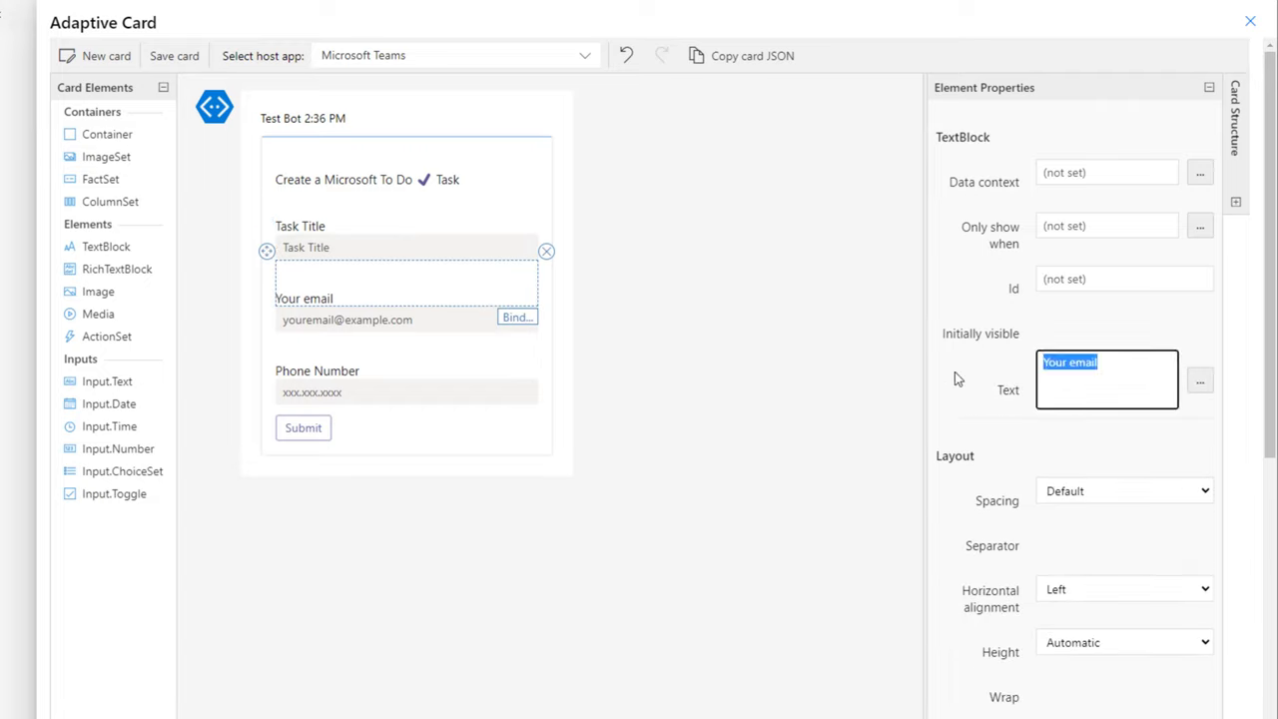
text(Due Date)
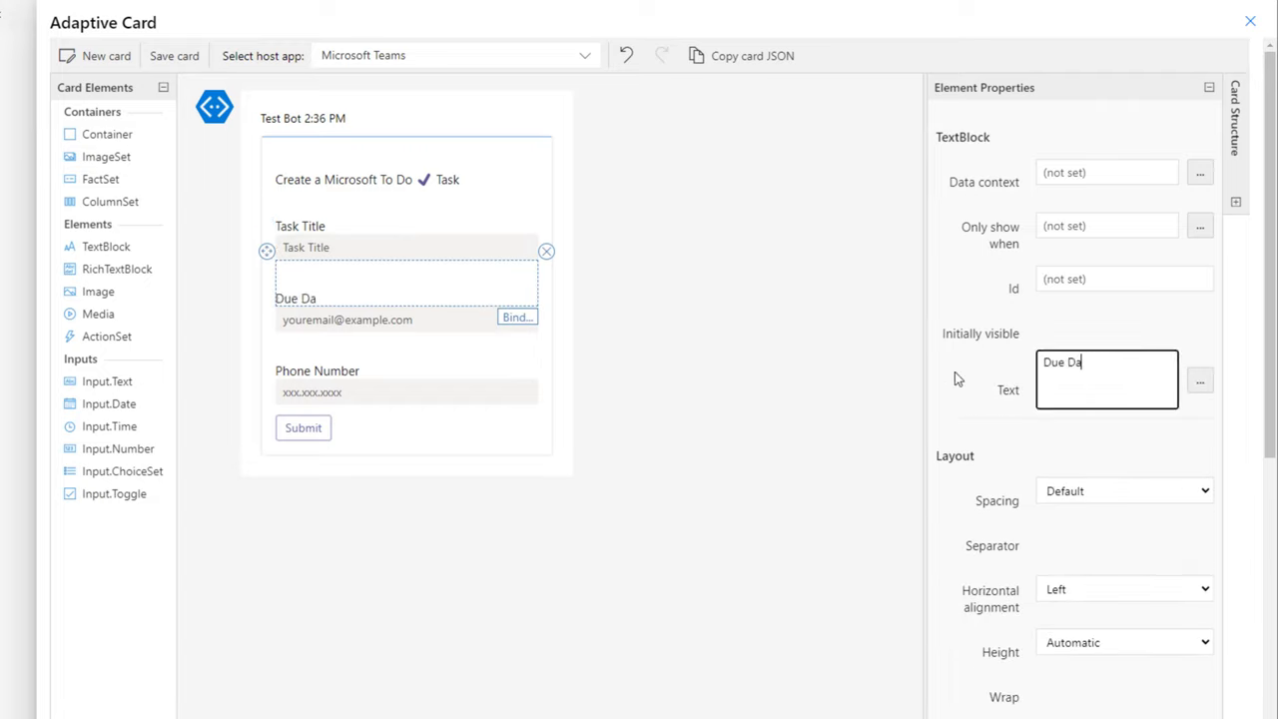
Replace the email input, phone number label and phone input with an Input.Date element directly below the Due Date label.
click(488, 320)
click(546, 297)
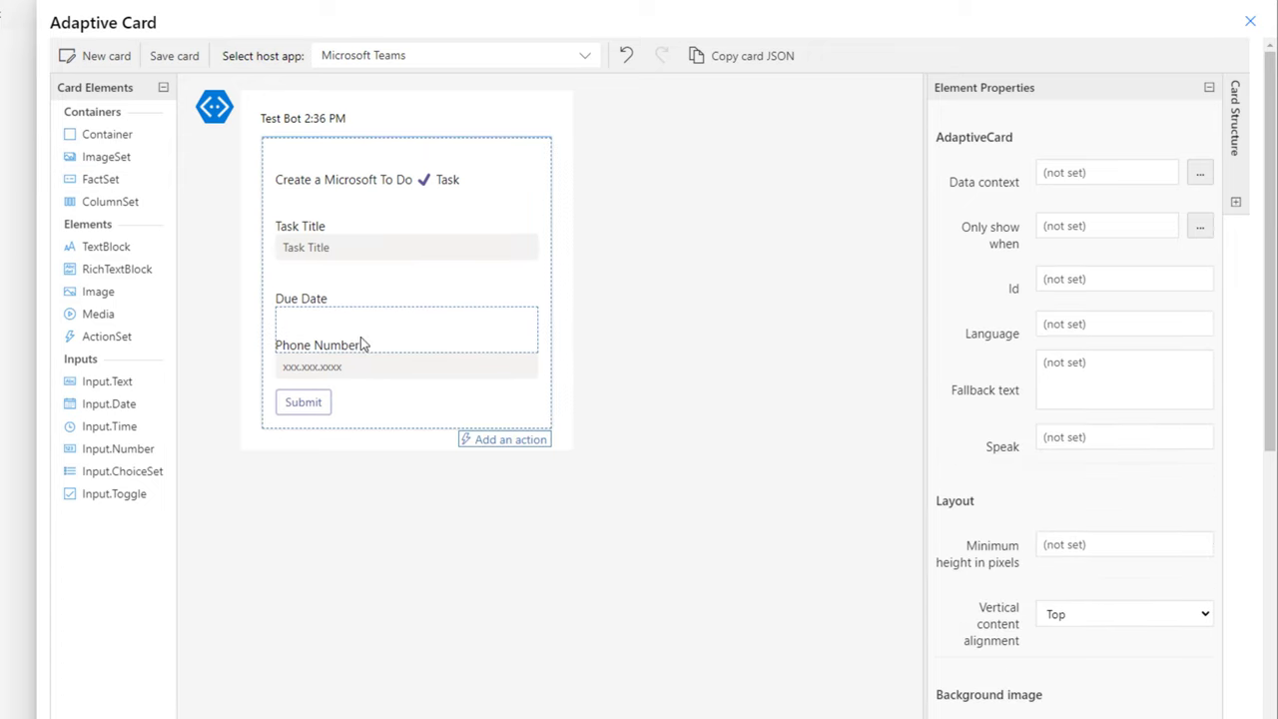
click(489, 330)
click(546, 297)
click(379, 326)
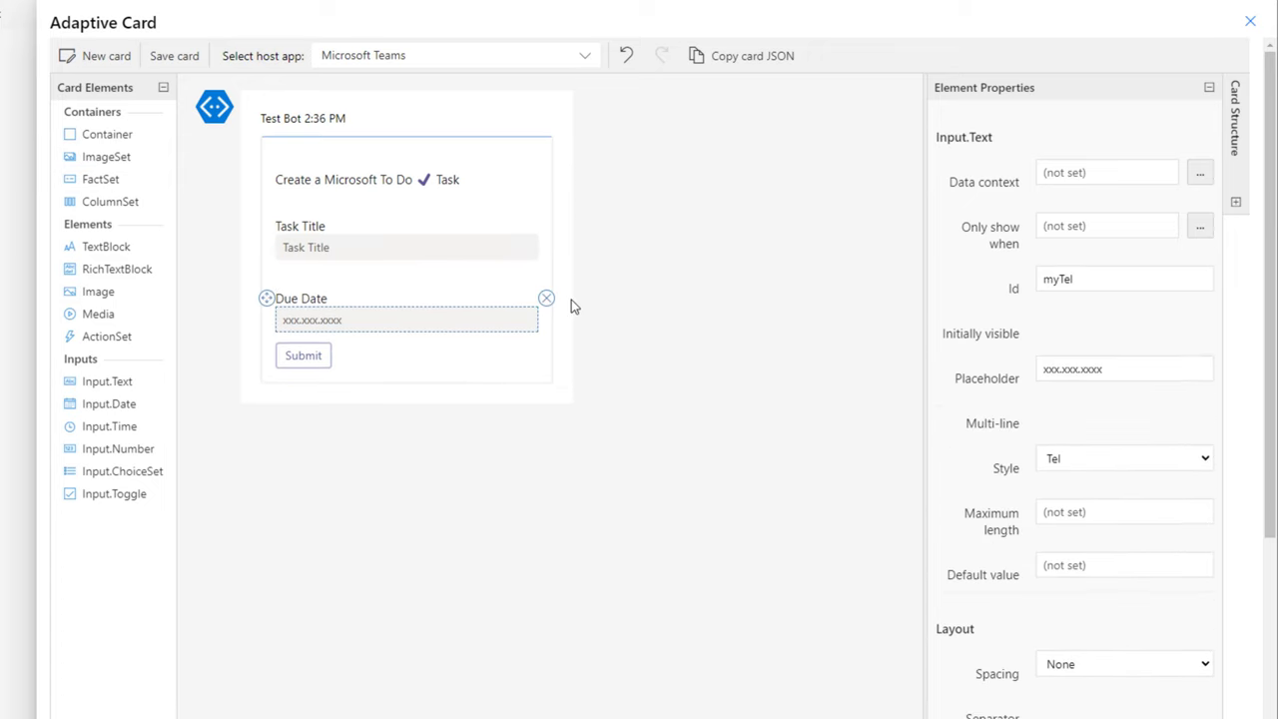
click(546, 297)
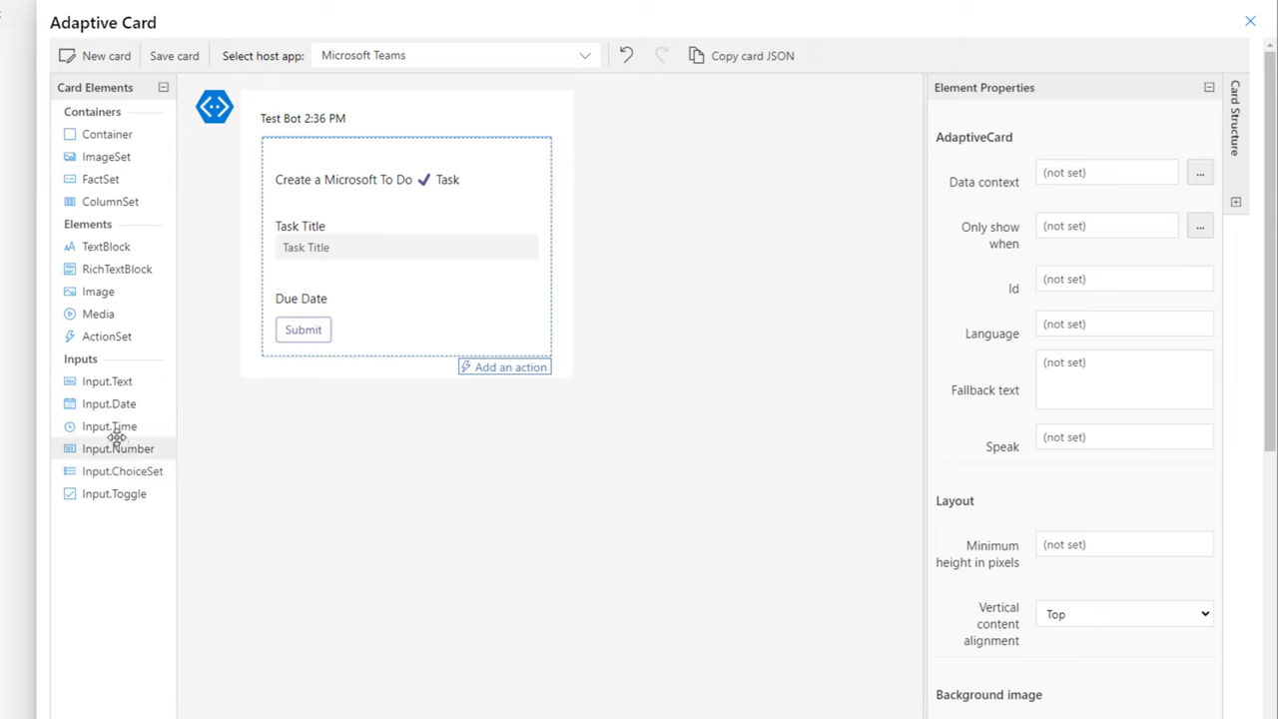
drag(99, 407, 272, 336)
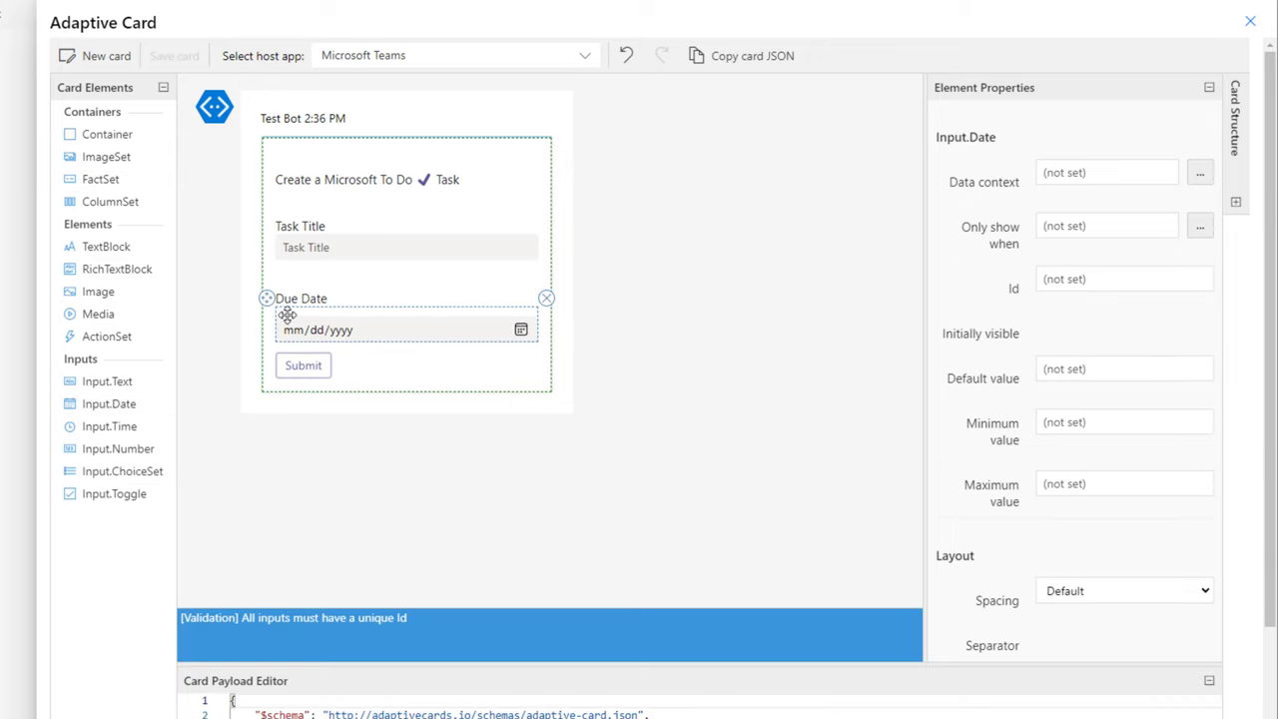
click(303, 366)
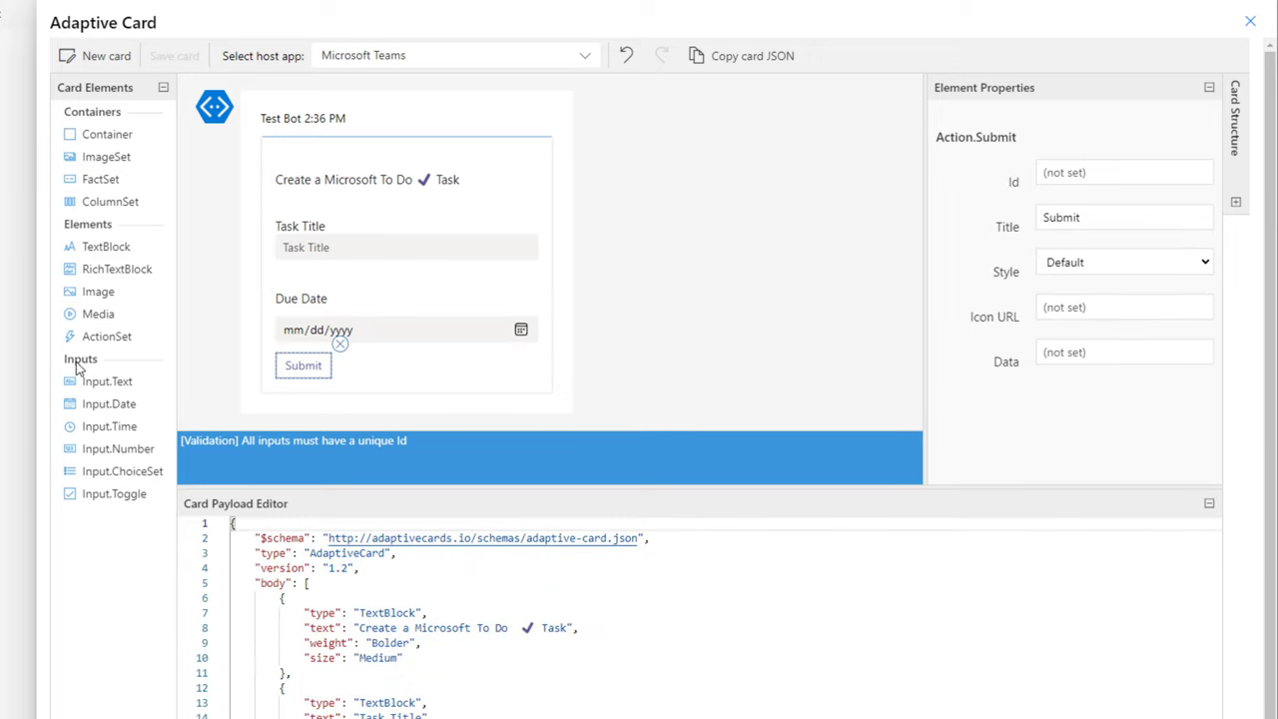
Set the Id of the text input under the Task Title label to acTaskTitle.
click(317, 254)
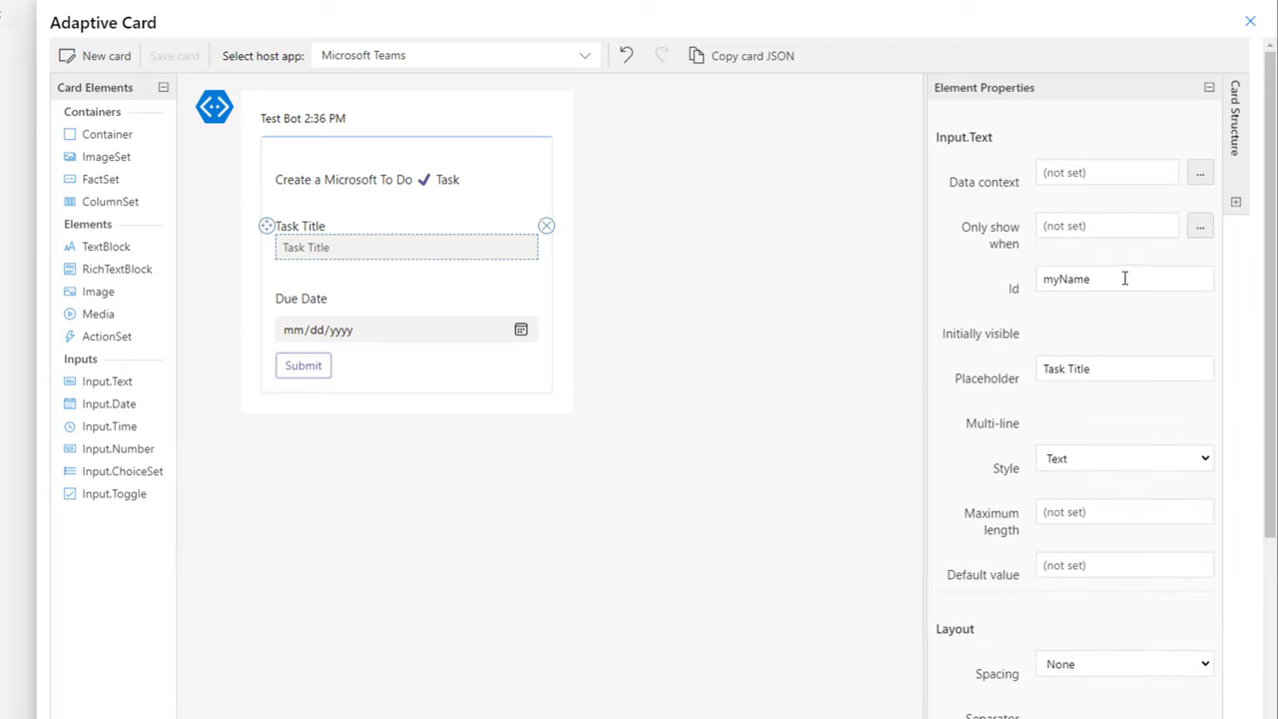
drag(1123, 277, 1018, 284)
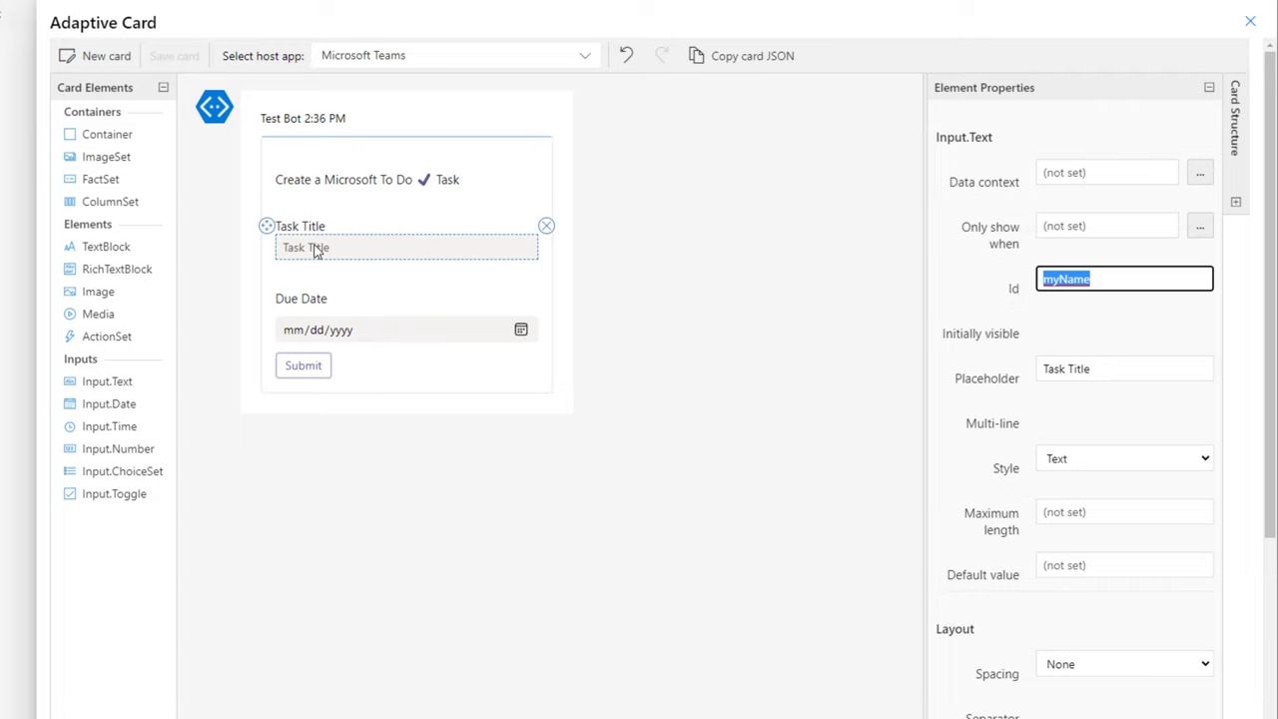
click(1115, 279)
drag(1115, 279, 922, 282)
text(ac)
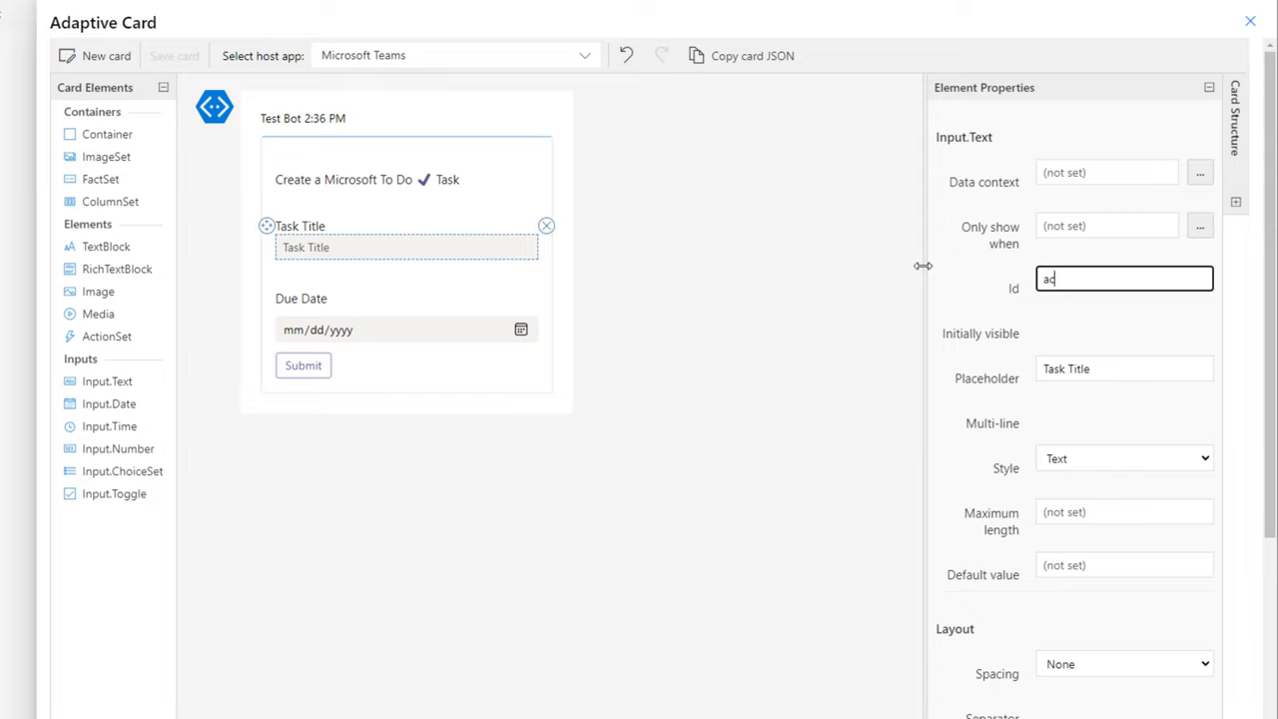
text(TaskTitle)
Set the Id of the date input under the Due Date label to acDueDate and save the adaptive card.
click(339, 337)
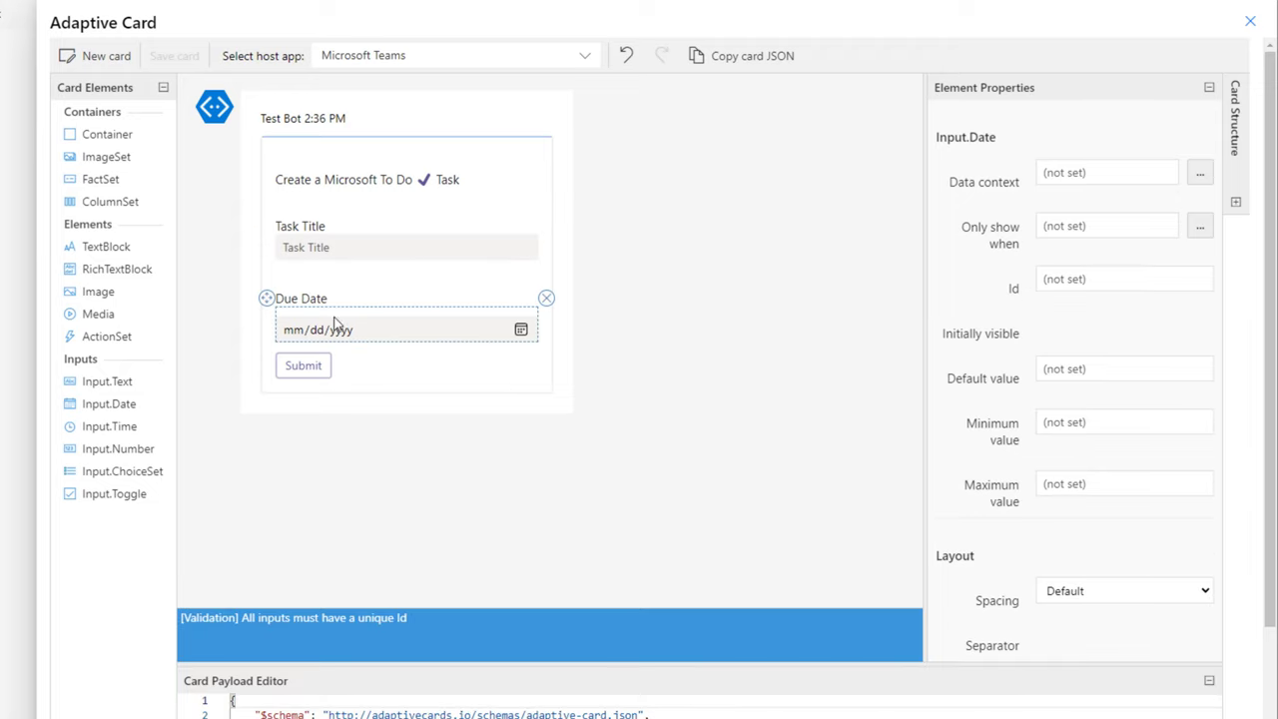
click(1043, 283)
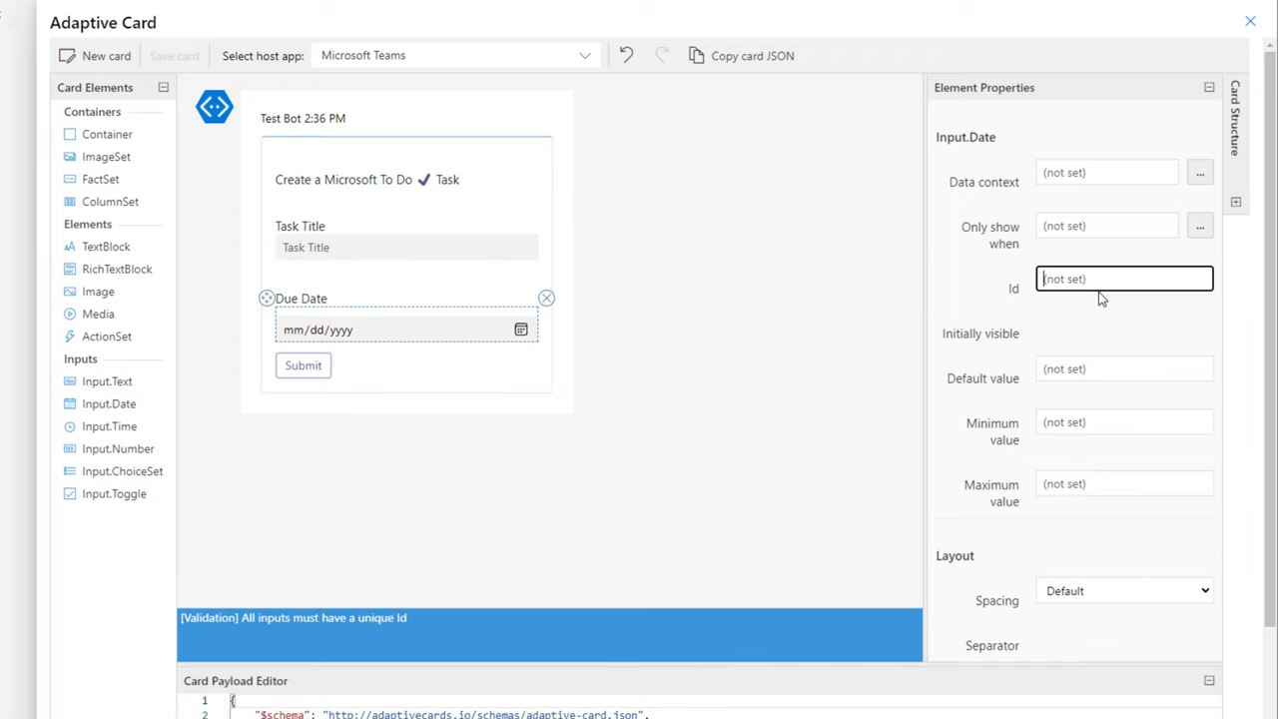
text(acDueDate)
click(1122, 336)
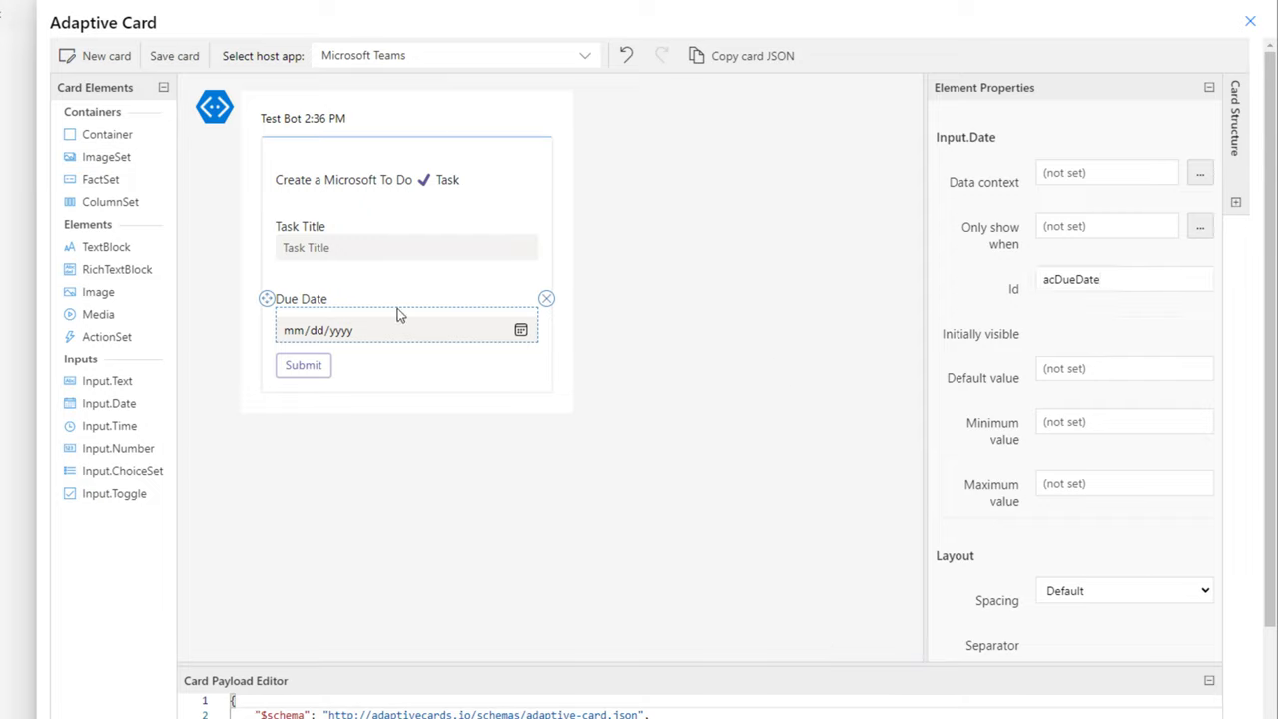
click(344, 247)
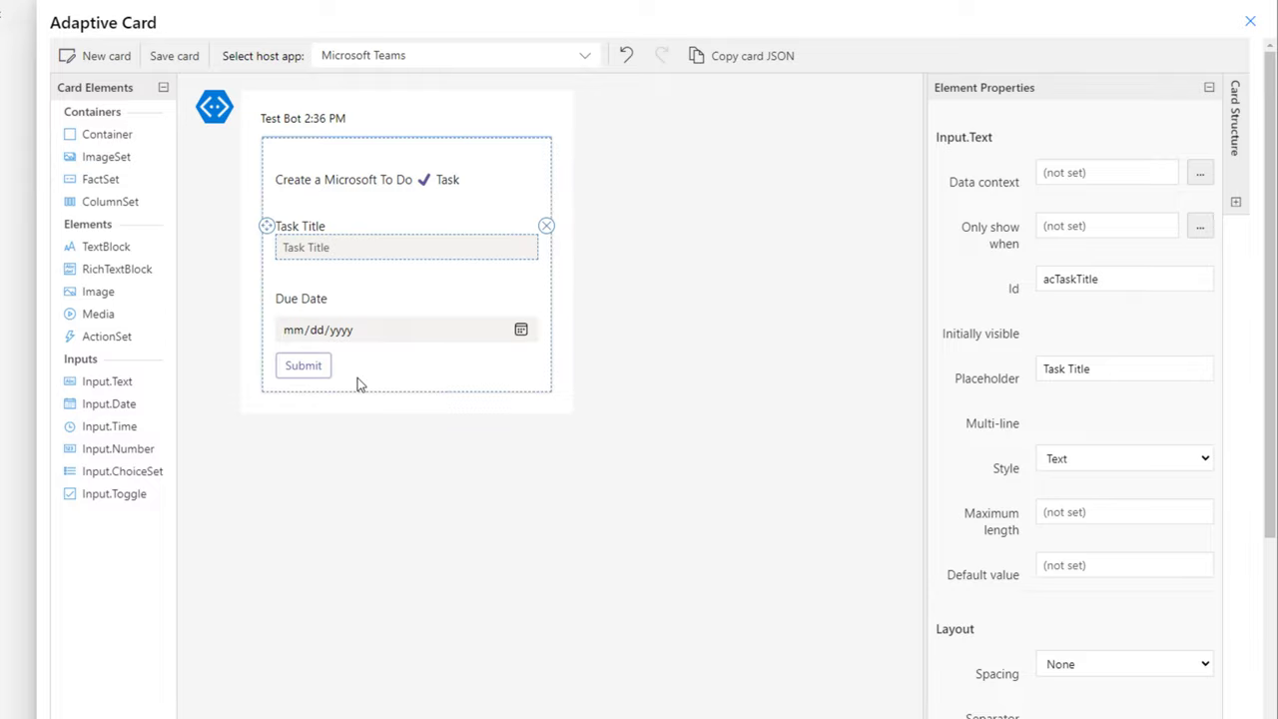
click(182, 60)
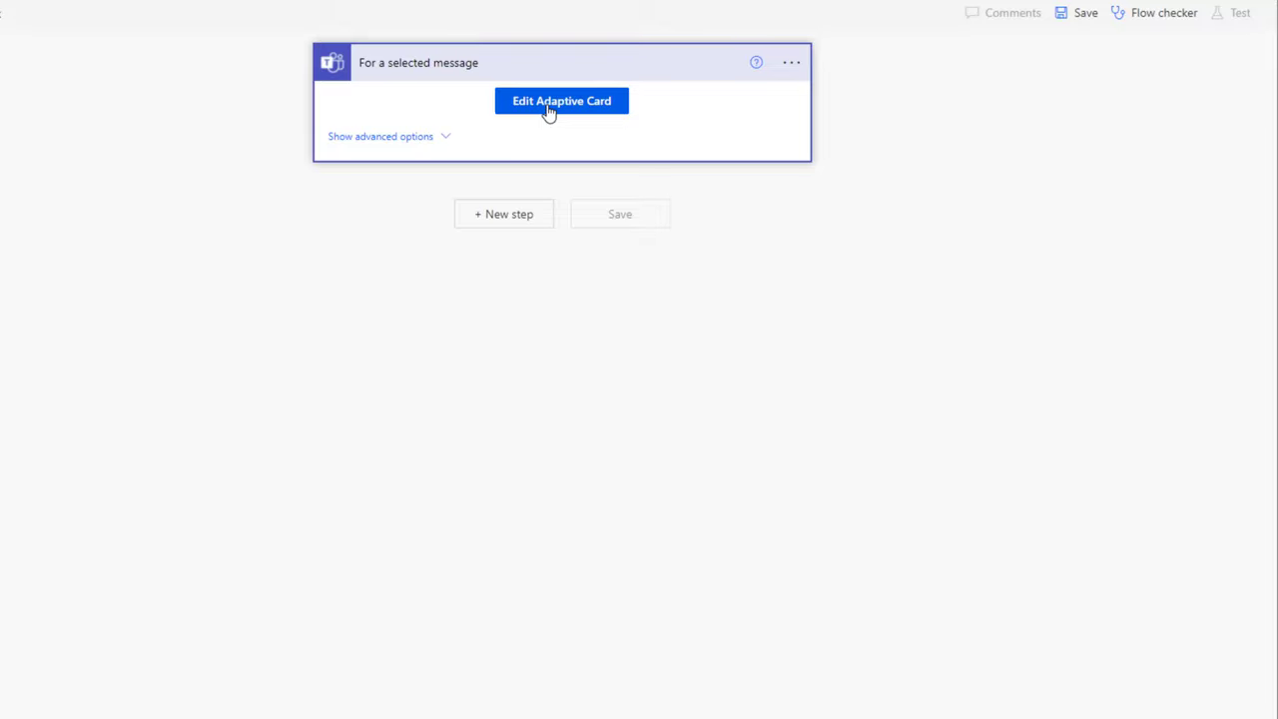
Add an Add a to-do (V3) action after the selected-message trigger and open its To-do List choices.
click(497, 224)
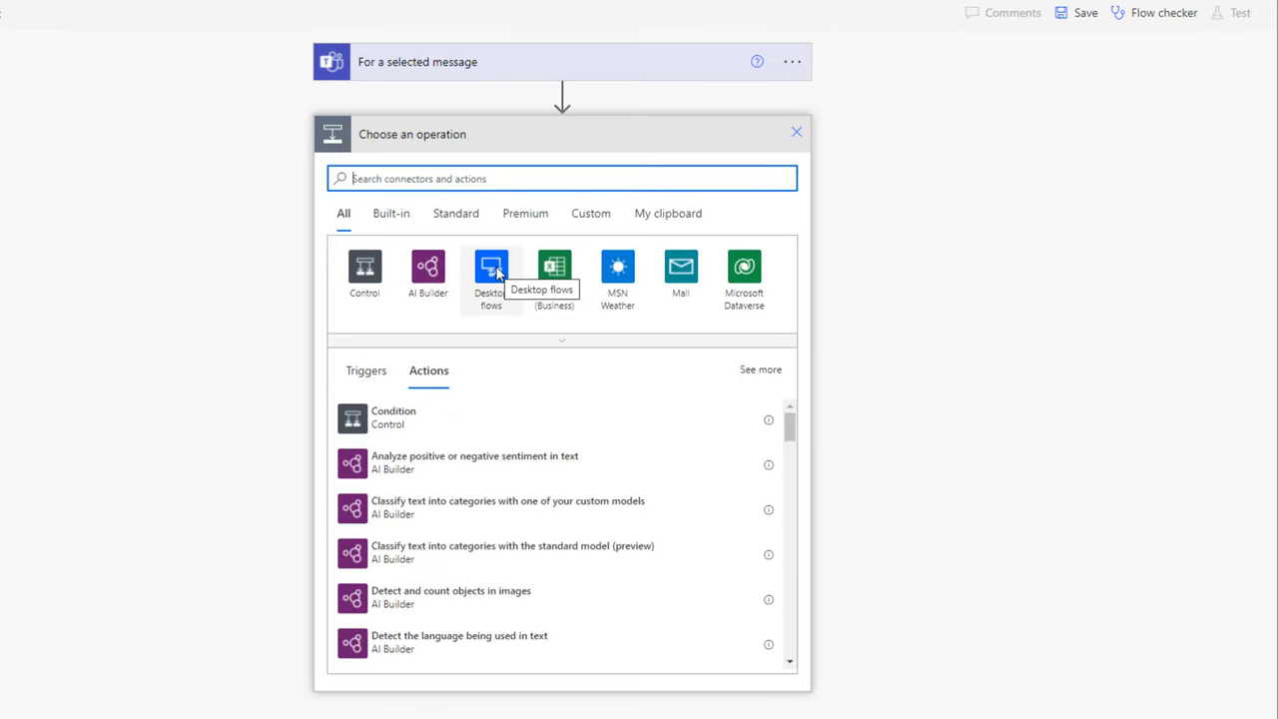
text(add a to)
click(415, 473)
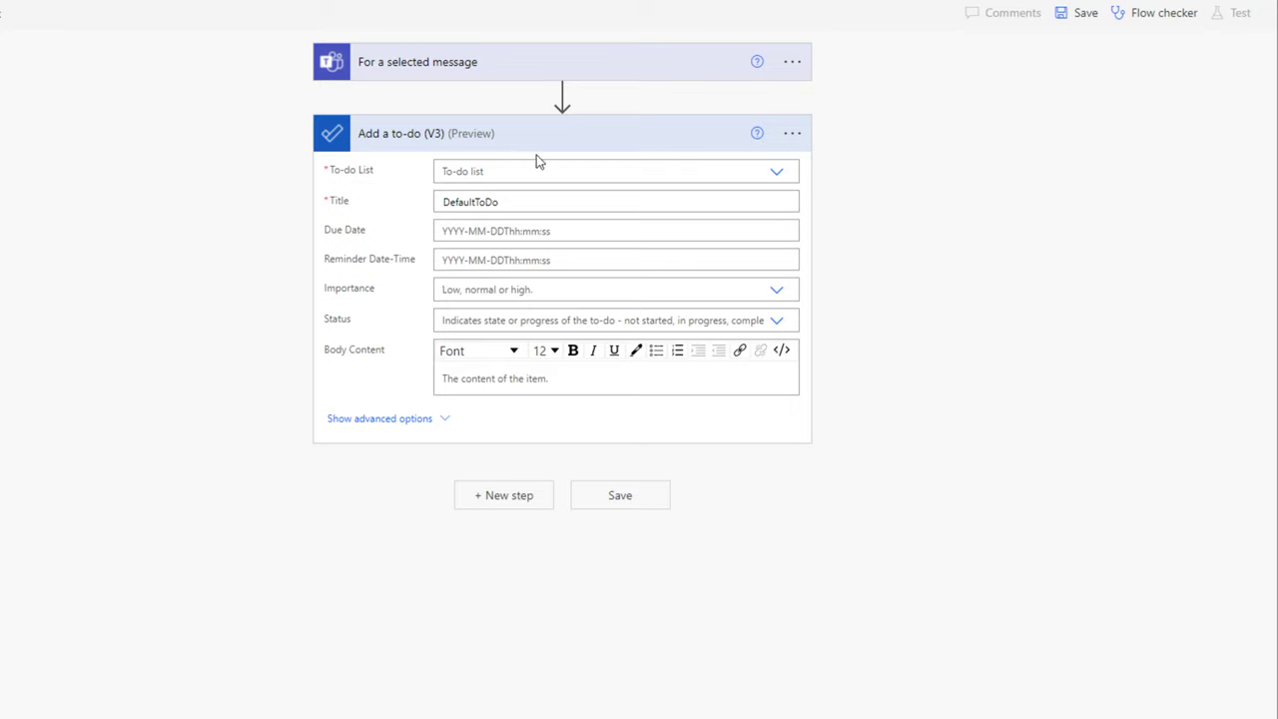
click(550, 172)
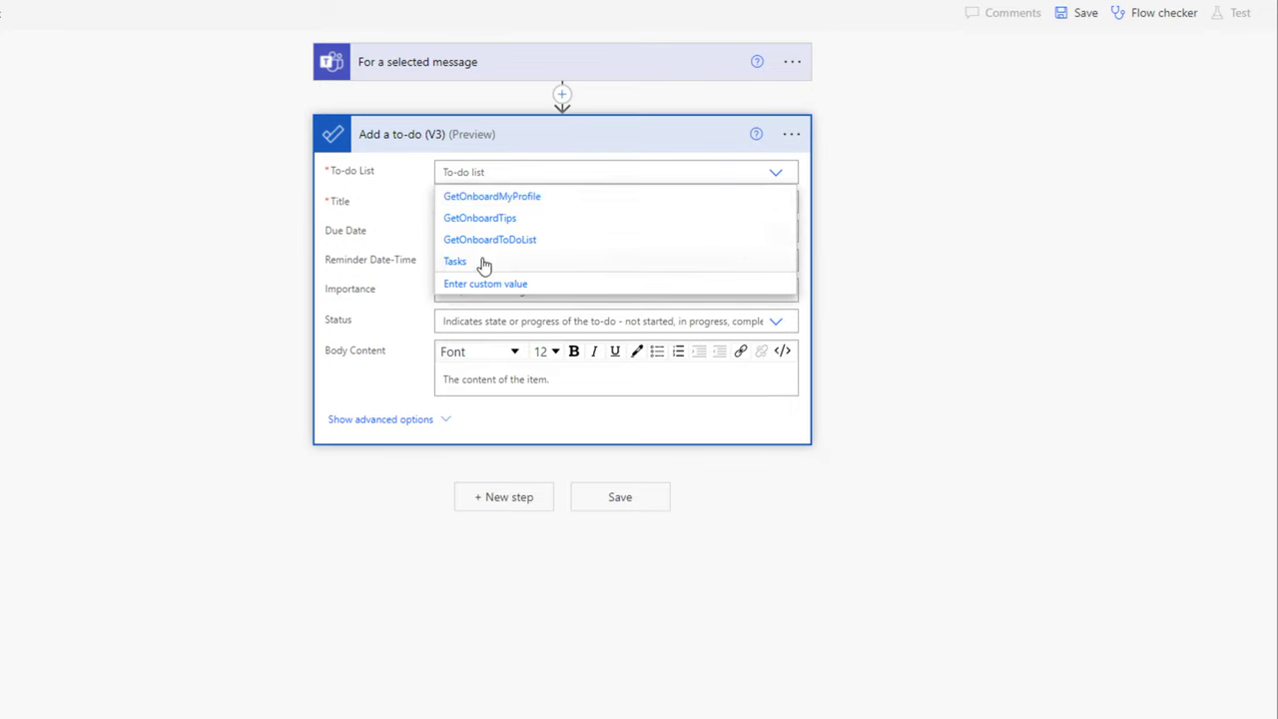
Set the to-do list to Tasks and replace the to-do title with the acTaskTitle dynamic value.
click(483, 262)
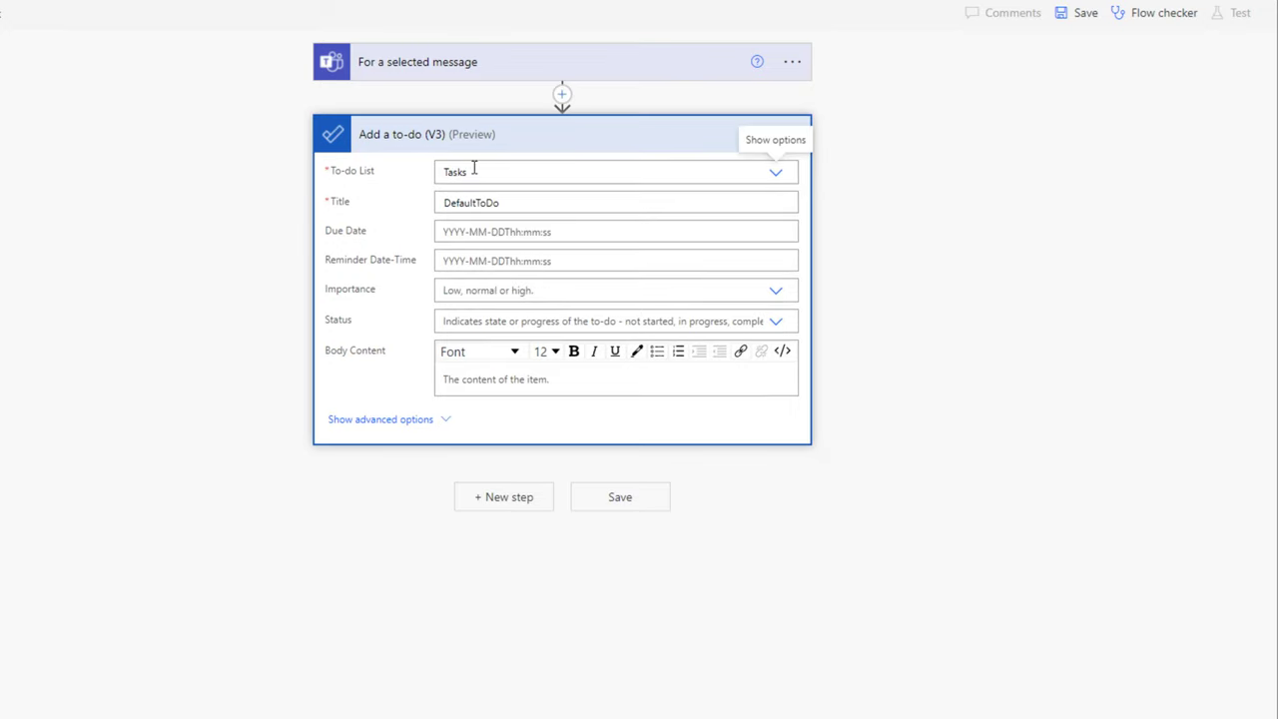
click(469, 201)
key(ctrl+a)
key(BackSpace)
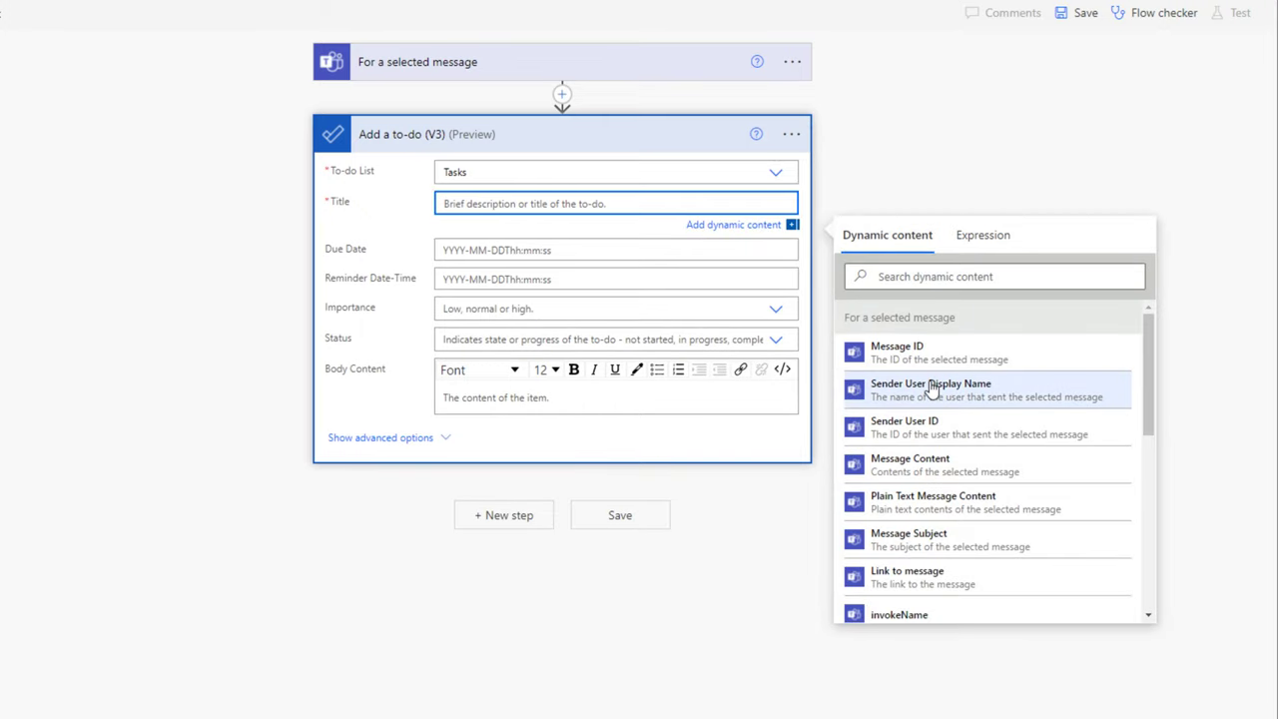
scroll(931, 389, down, 5)
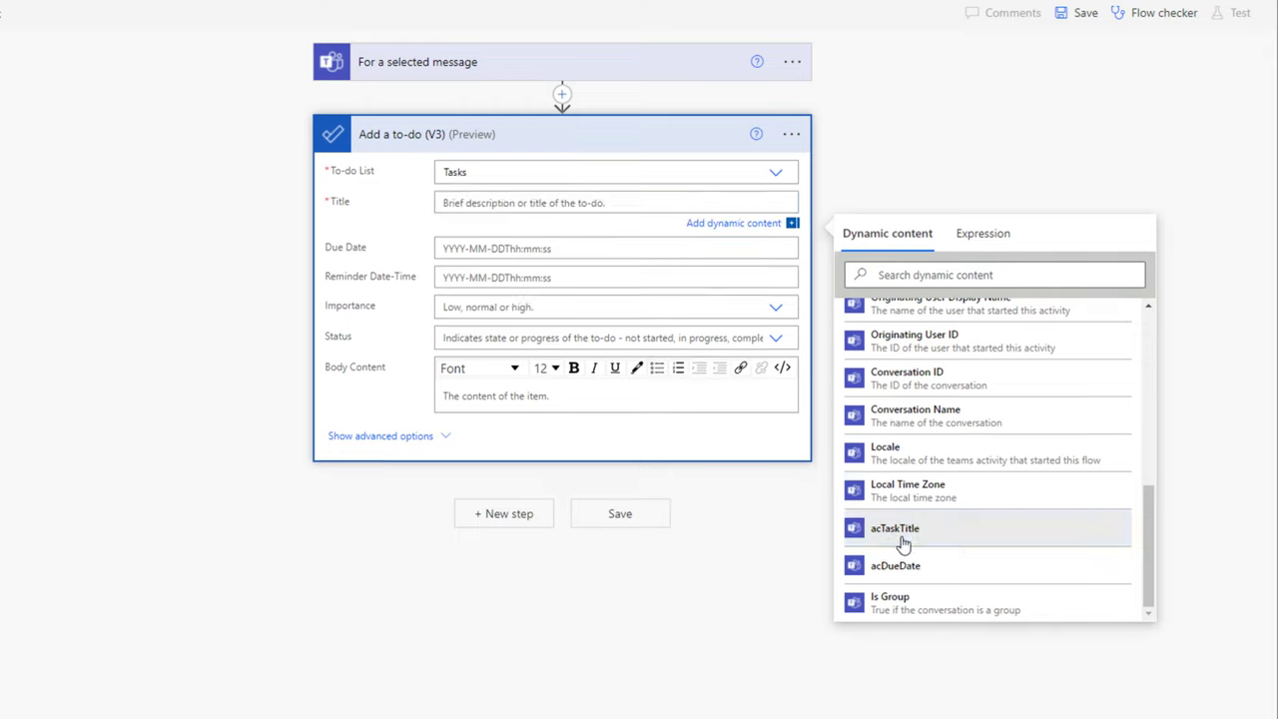
click(886, 542)
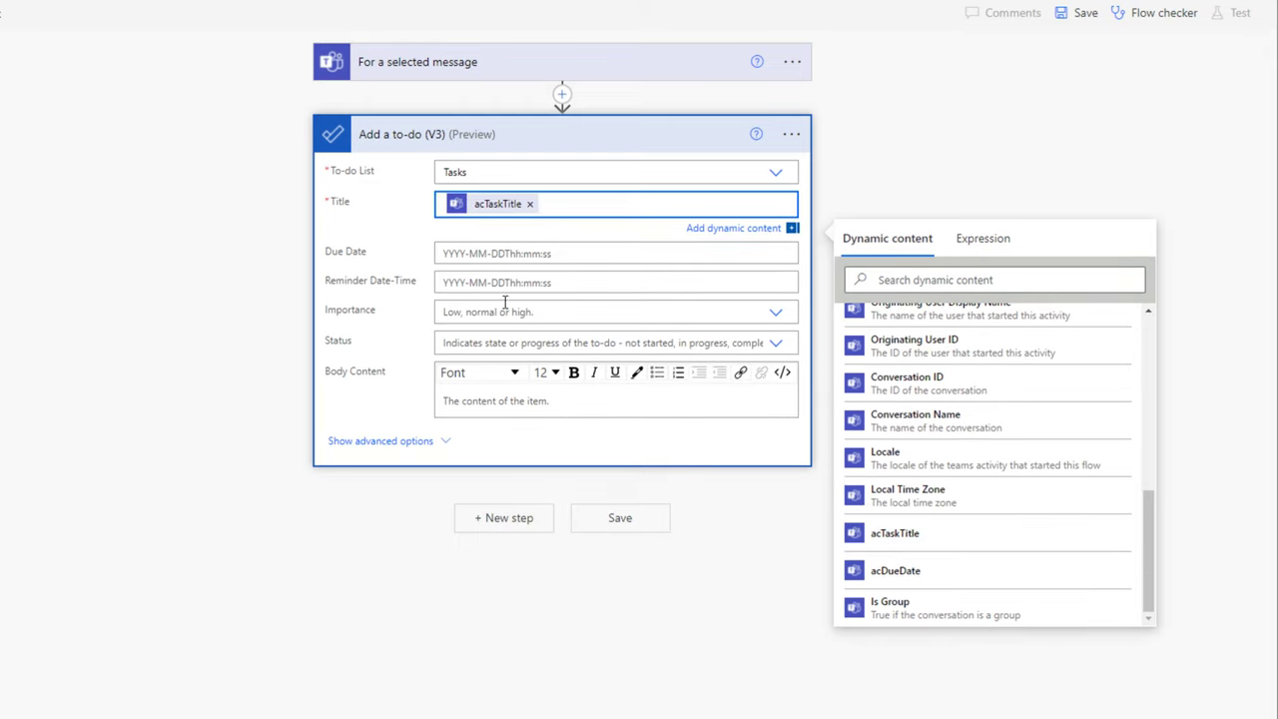
Set the to-do's due date to the acDueDate dynamic value, with normal importance and notStarted status.
click(471, 252)
scroll(944, 504, down, 10)
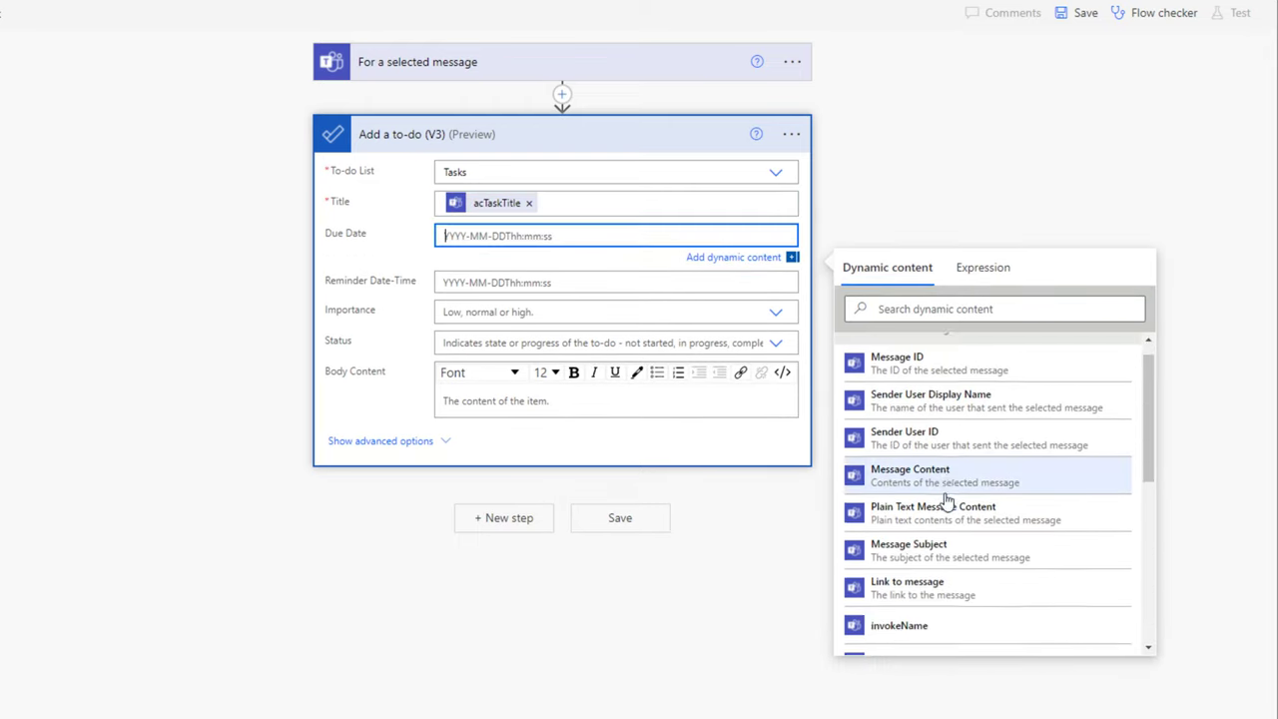
click(918, 637)
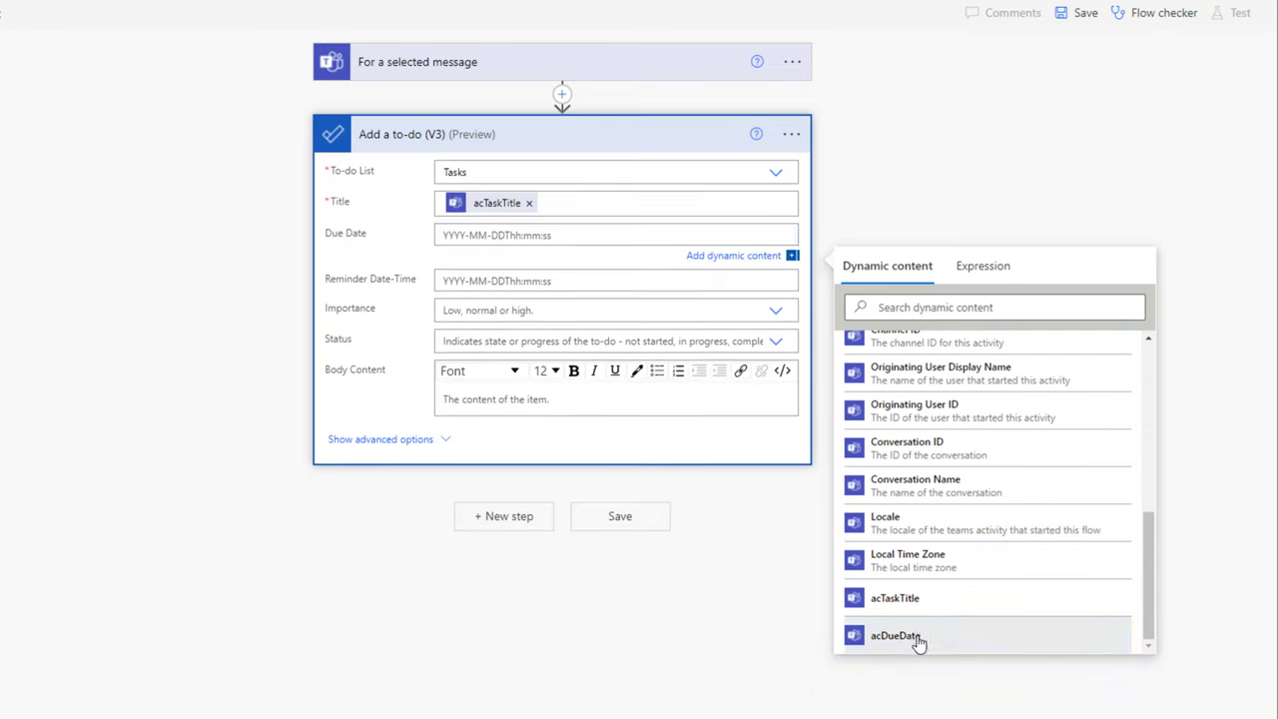
click(776, 326)
click(474, 355)
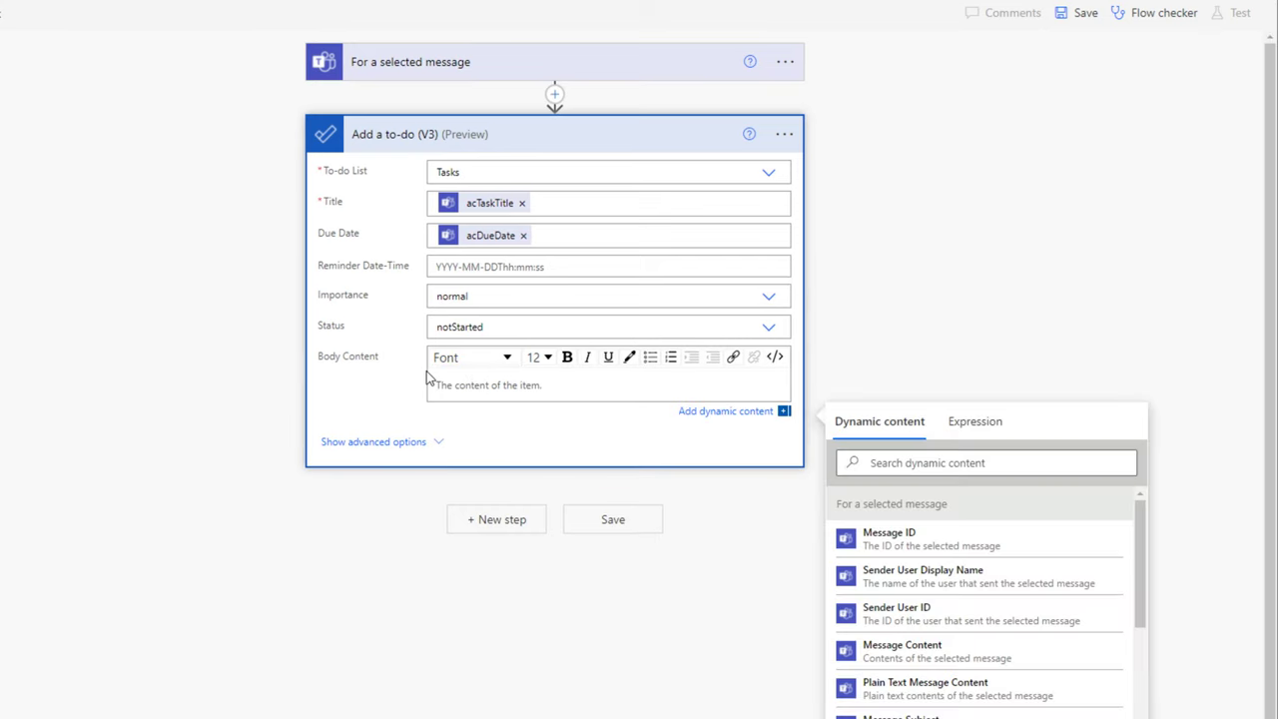
Add a "Message Subject:" line to the to-do's body content, followed by the Message Subject dynamic value.
text(Message Subject:)
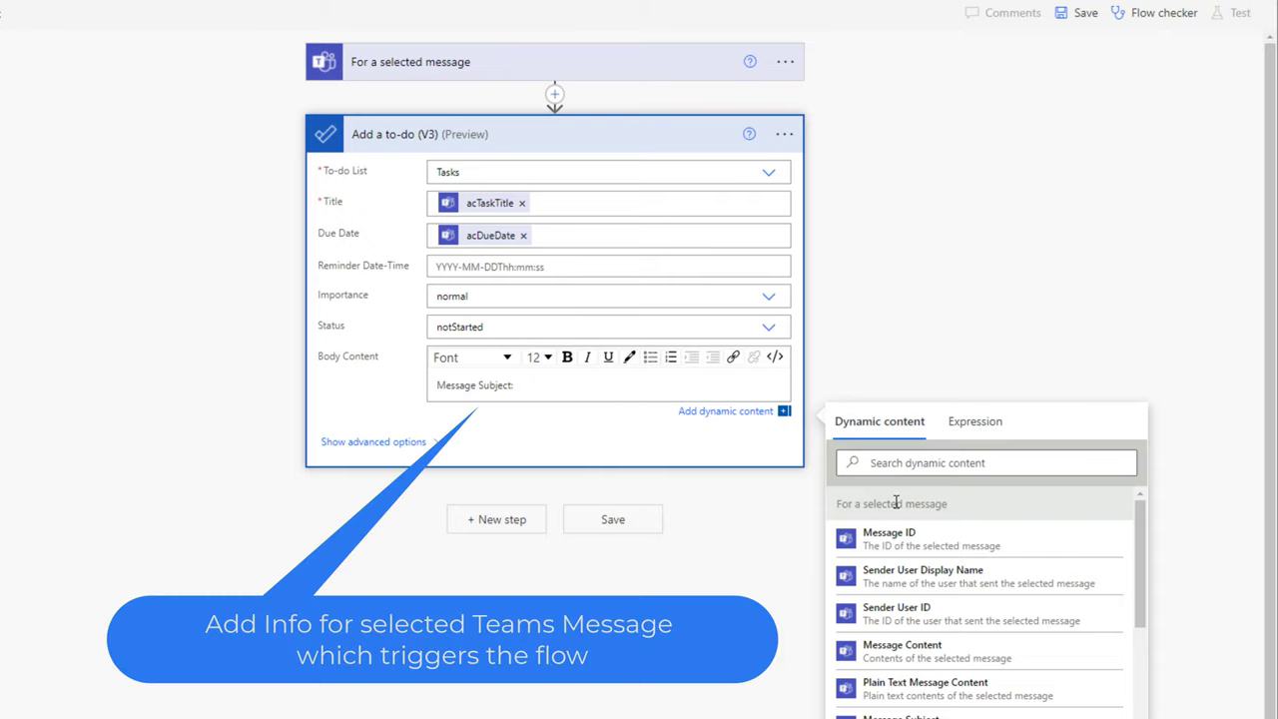
click(938, 461)
text(subjec)
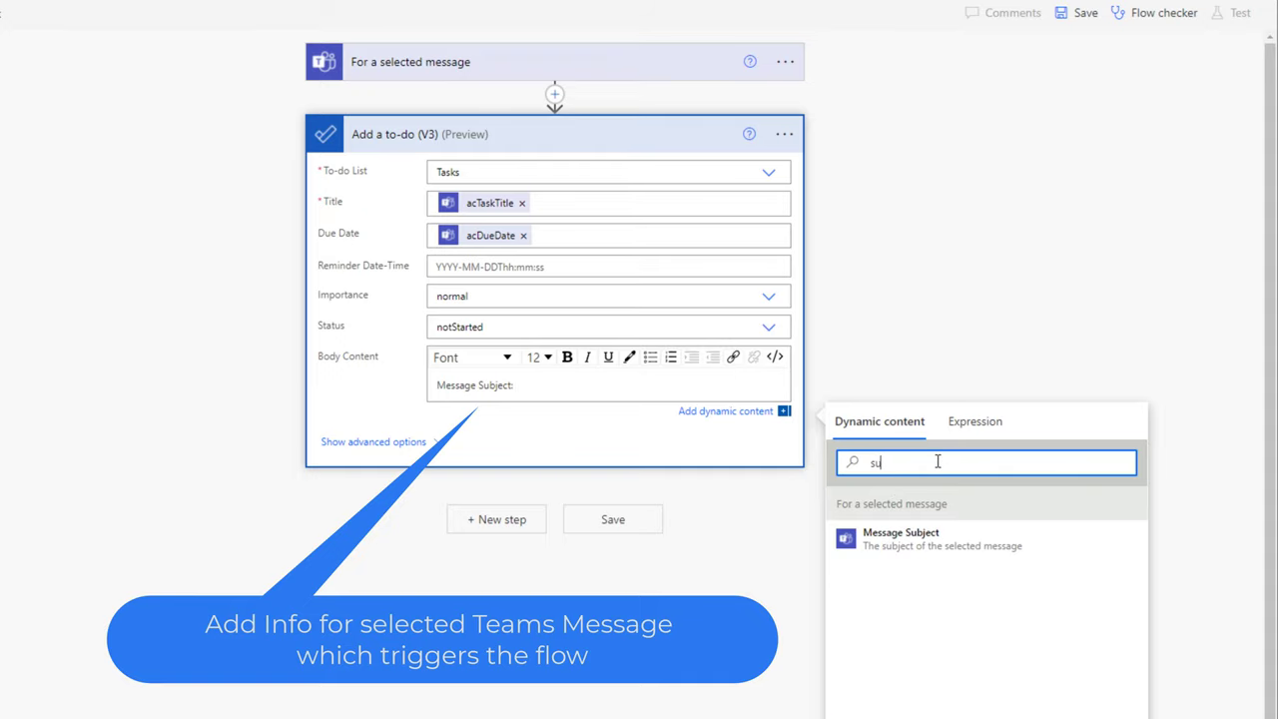
click(901, 539)
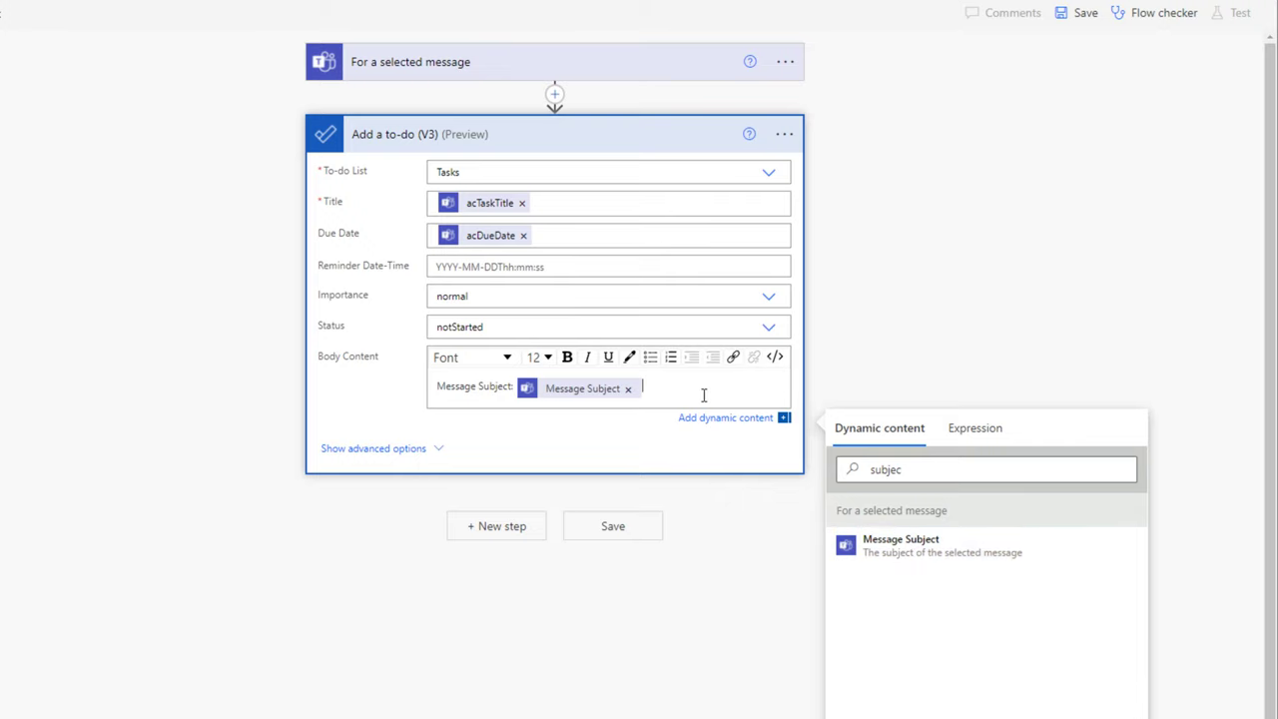
Add a second body line "Message Body:" followed by the Plain Text Message Content dynamic value.
key(Return)
text(Message Body:)
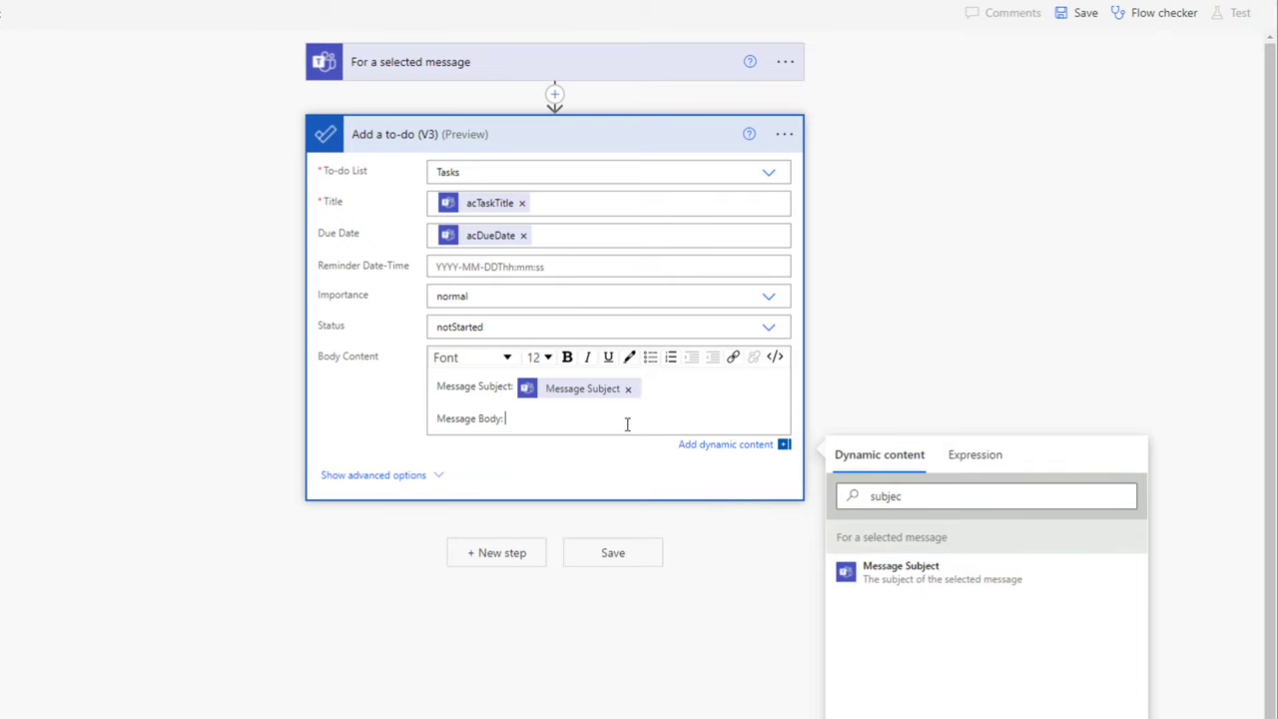
drag(902, 497, 806, 496)
key(BackSpace)
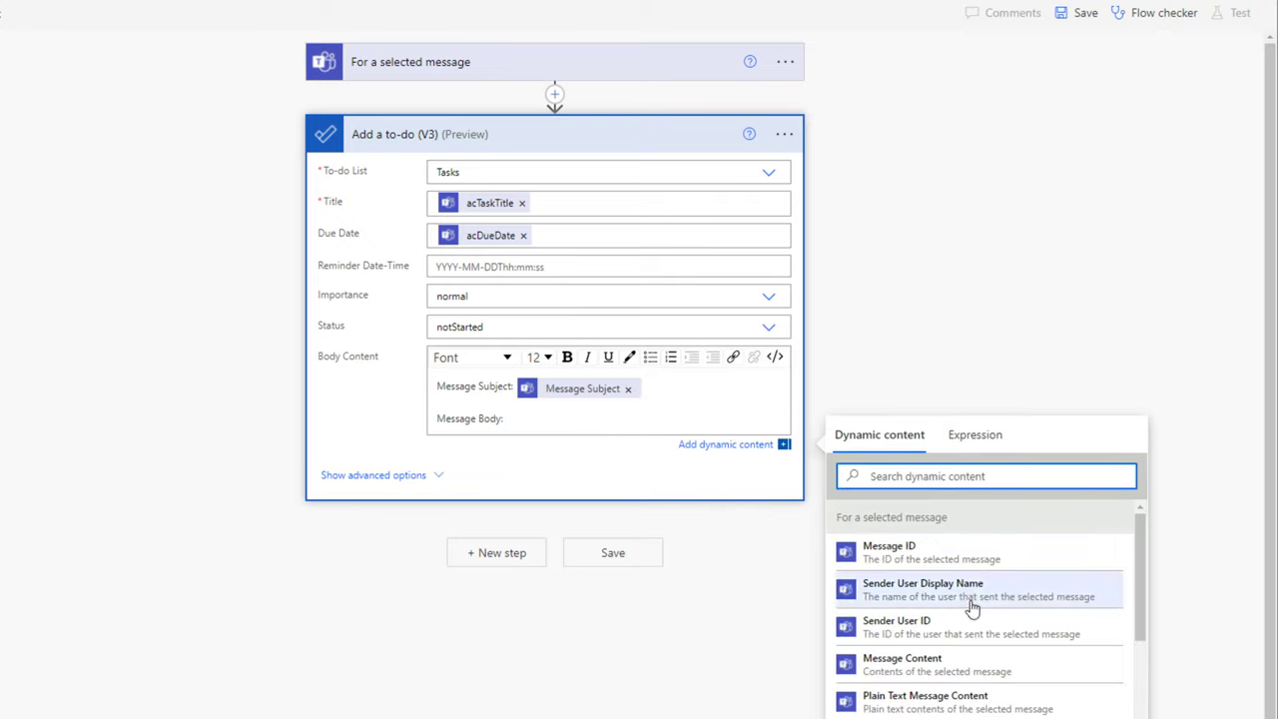
scroll(969, 605, down, 3)
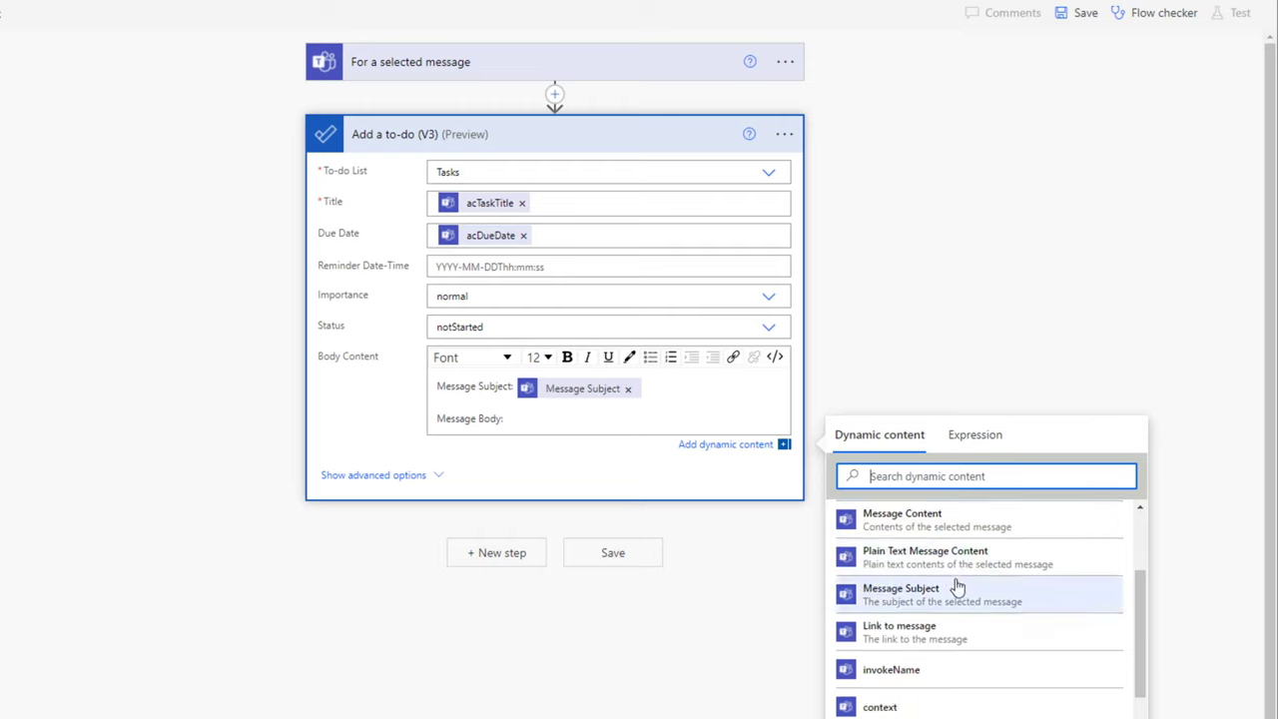
click(916, 569)
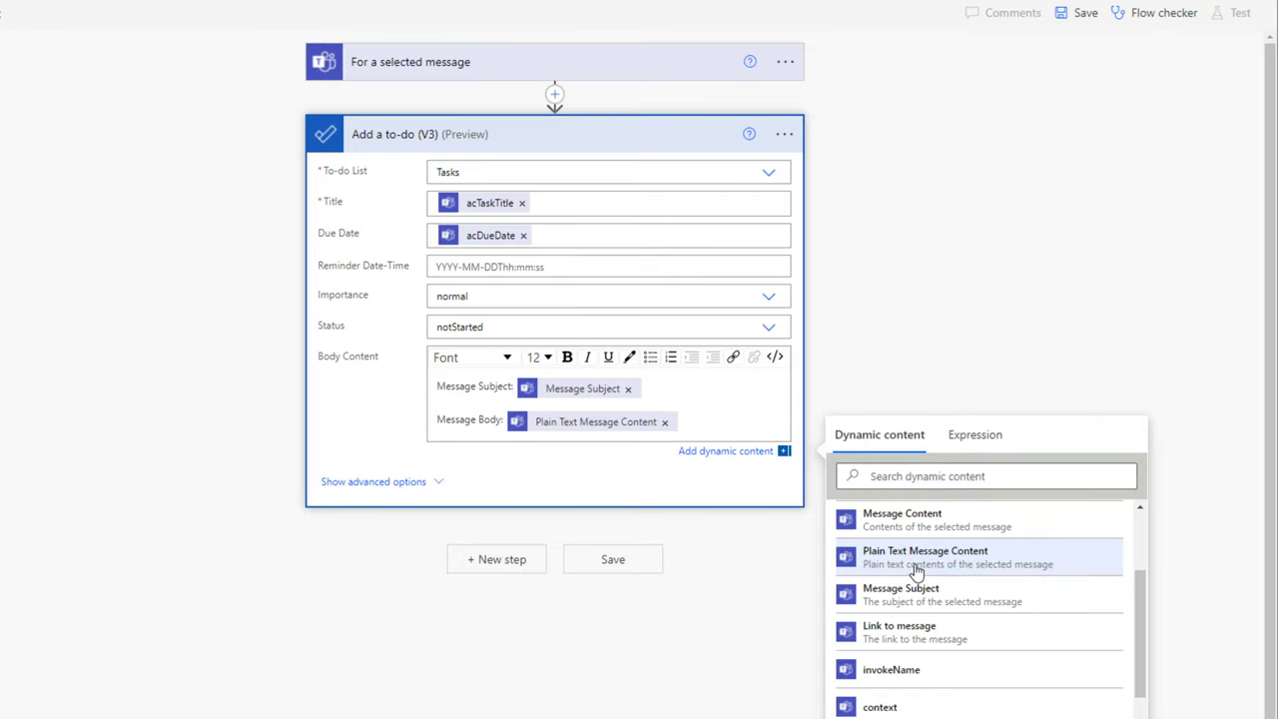
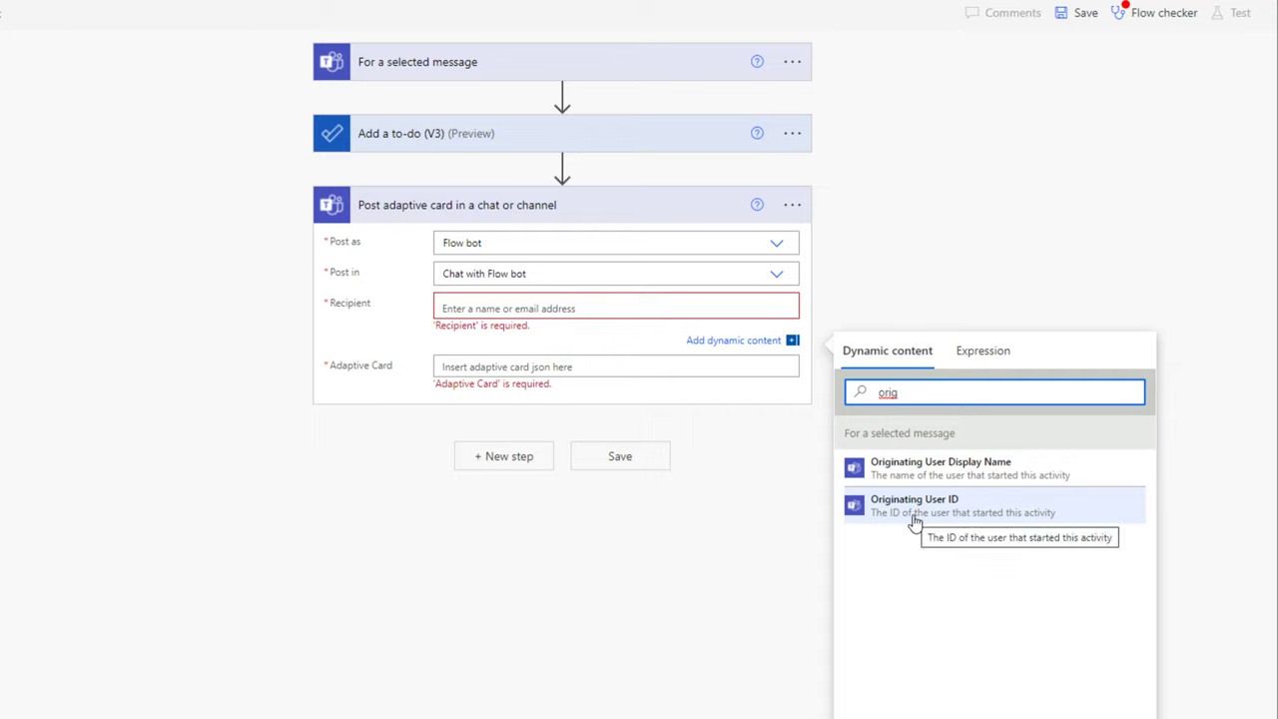
Set the recipient of the adaptive card post to the Originating User ID dynamic value.
click(914, 519)
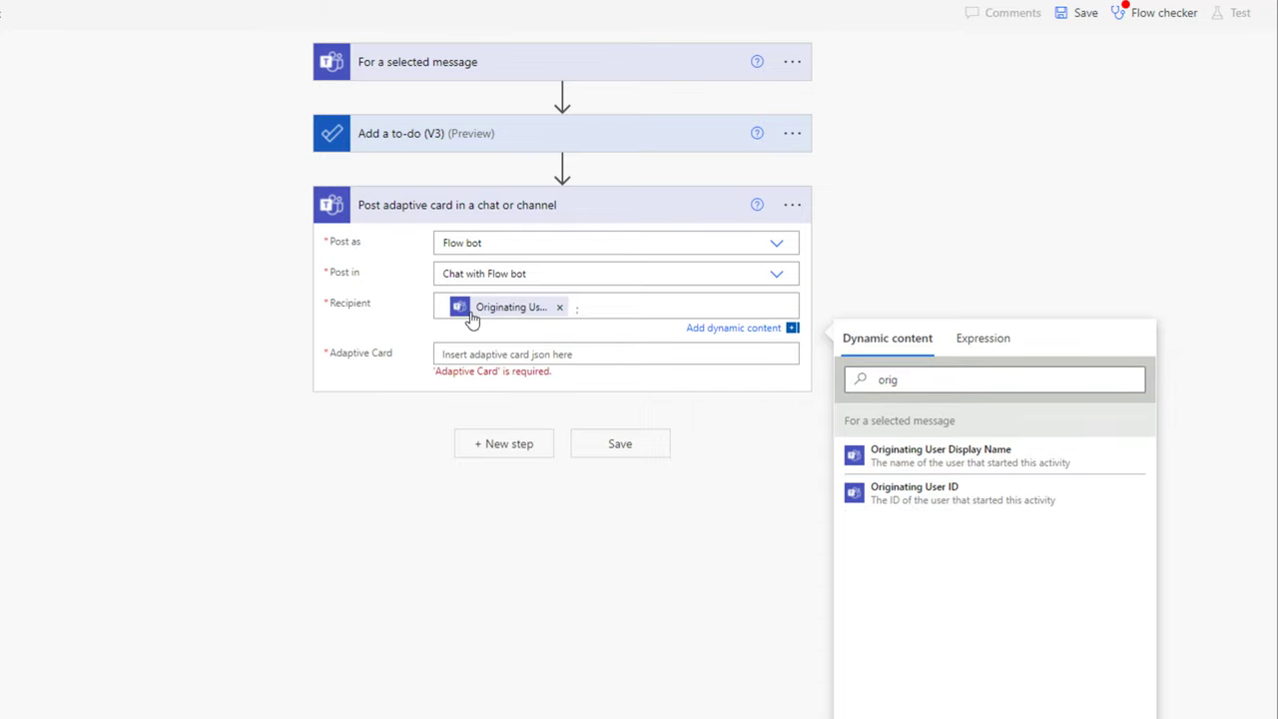
mouse_move(471, 317)
click(519, 348)
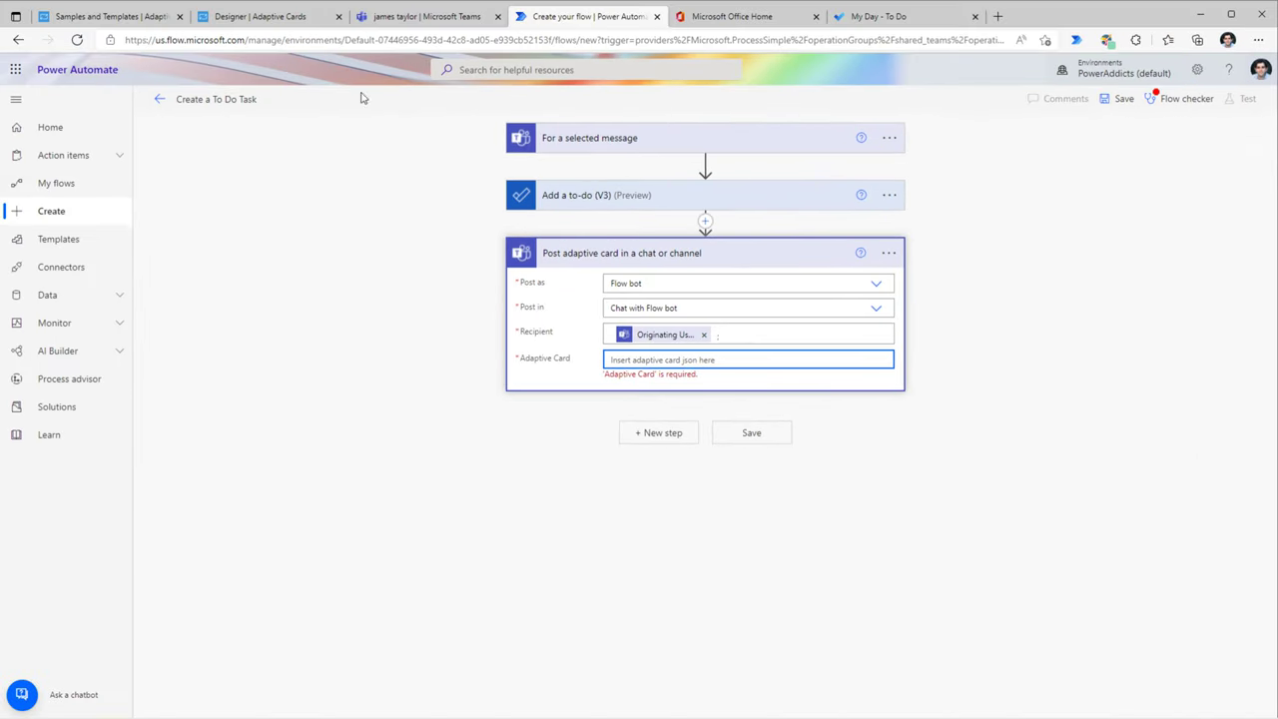
Switch to the Adaptive Cards Designer and add a TextBlock and an Action.OpenUrl action to the empty card.
click(259, 16)
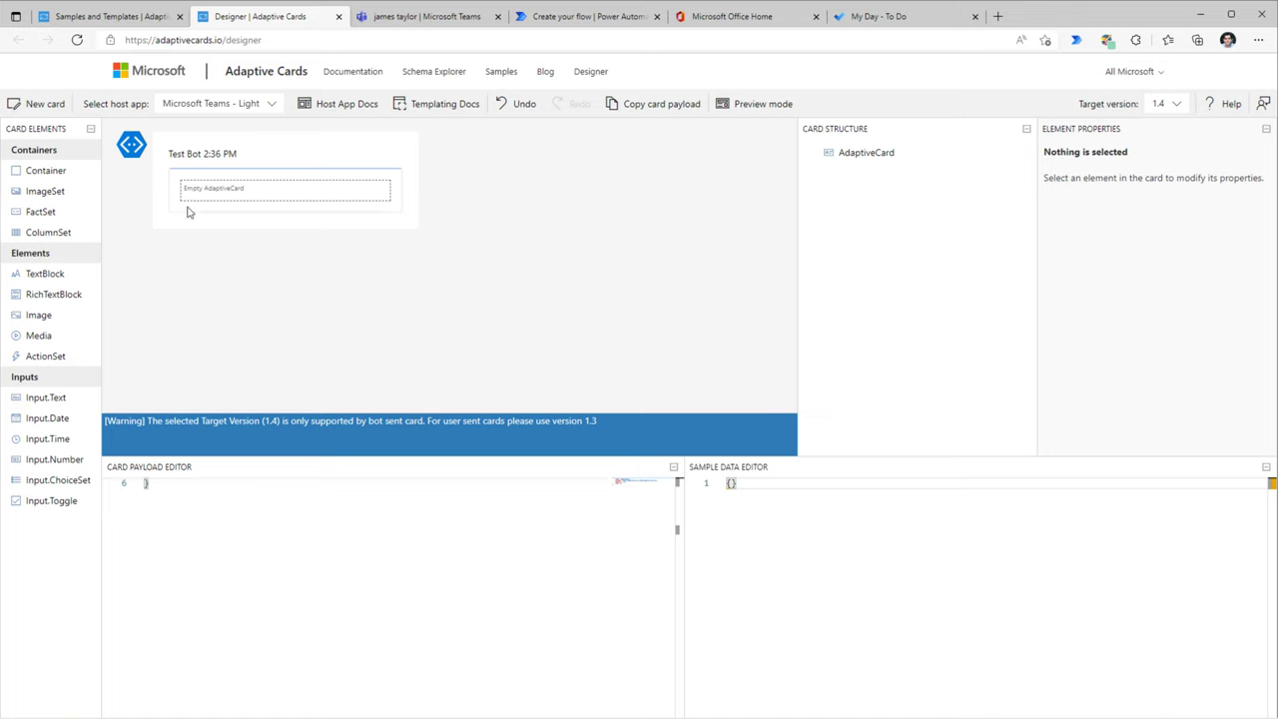
drag(63, 265, 230, 192)
click(258, 206)
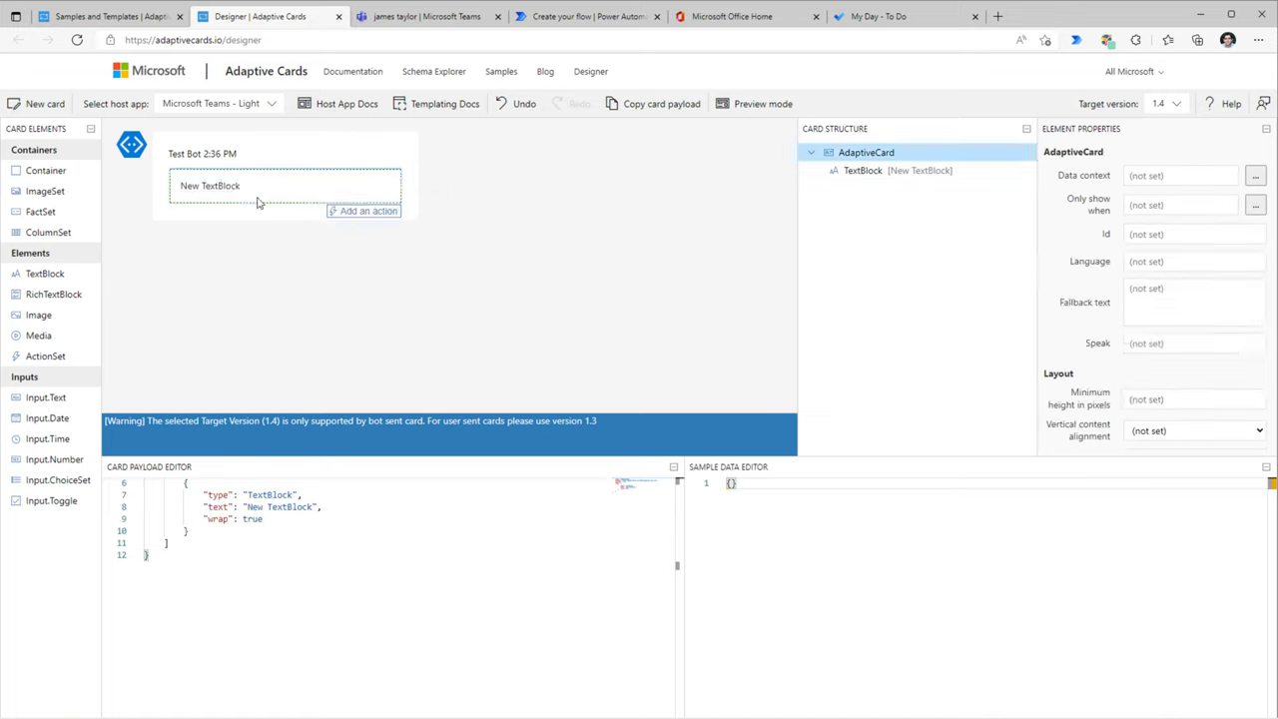
click(356, 212)
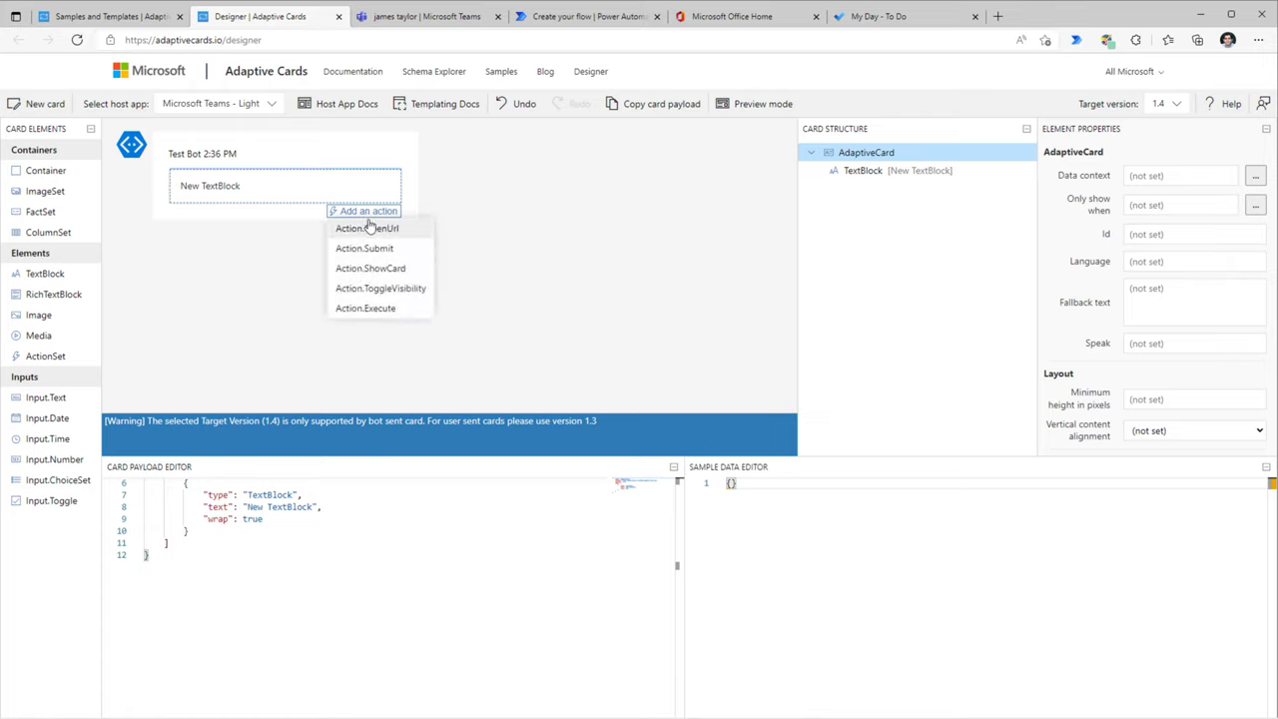
click(378, 230)
click(237, 215)
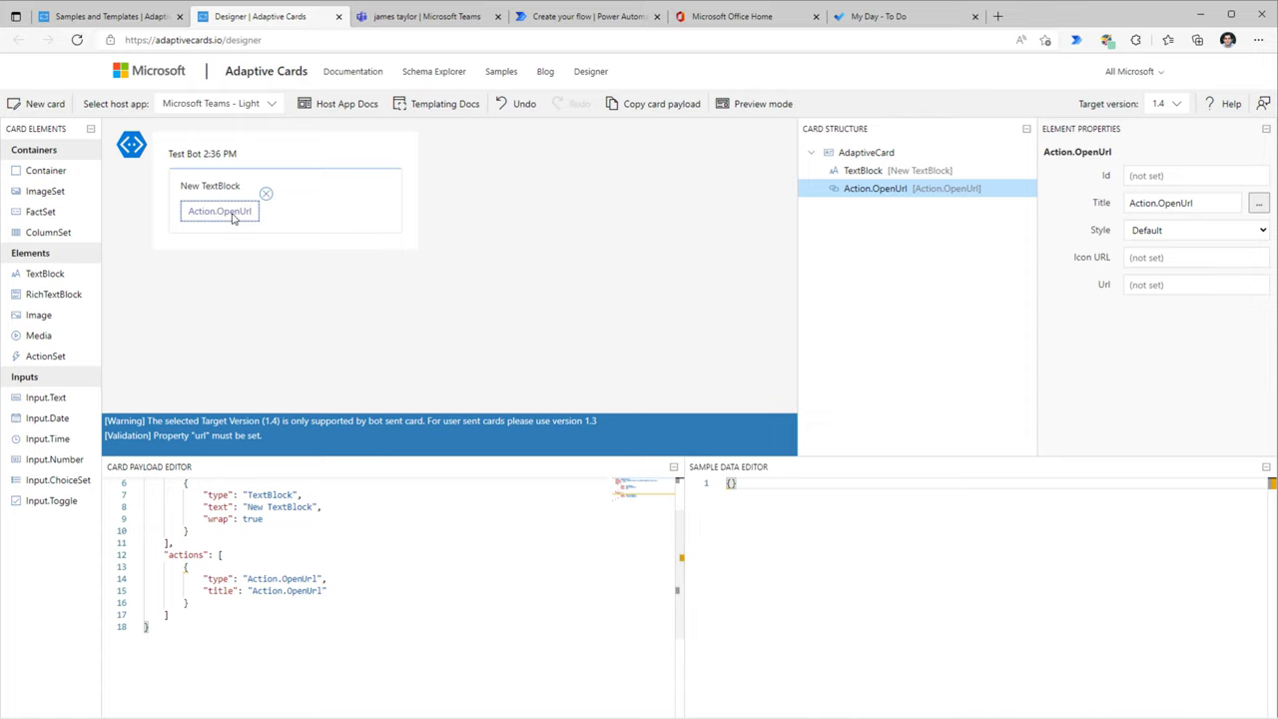
Set the OpenUrl action's URL to the placeholder "url to to do task" and its title to "Open To Do".
click(1144, 285)
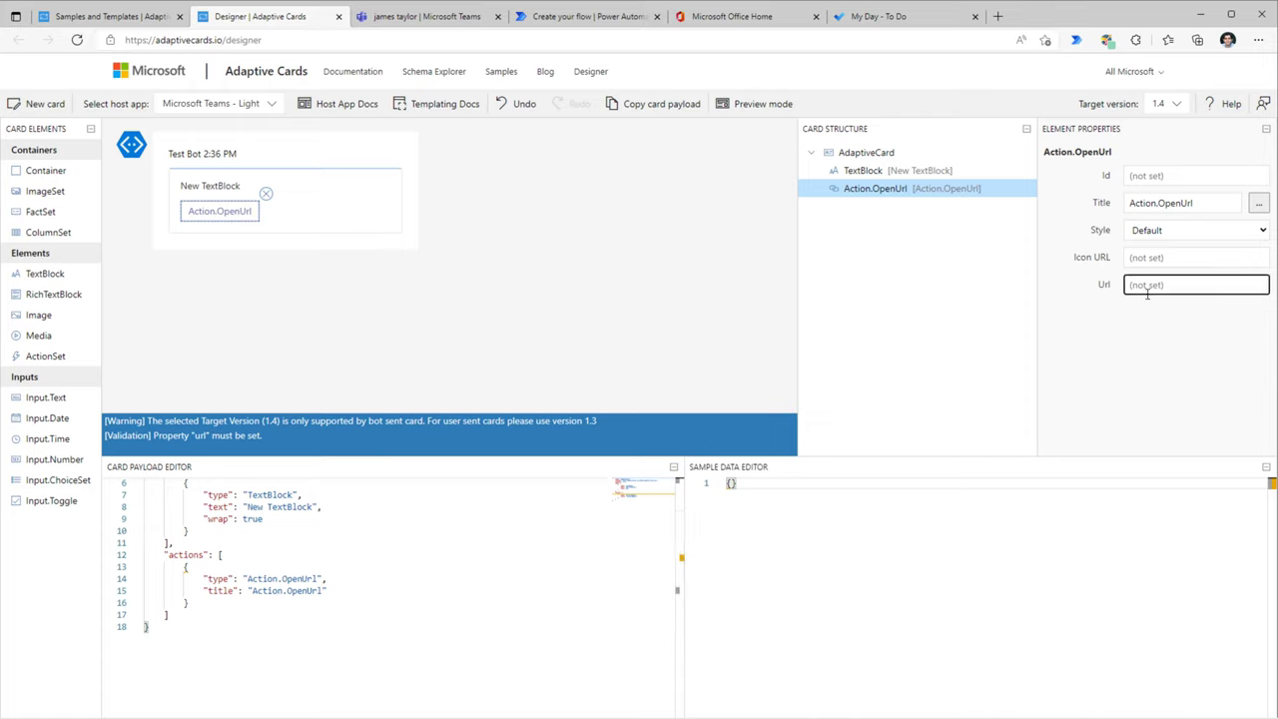
text(ur)
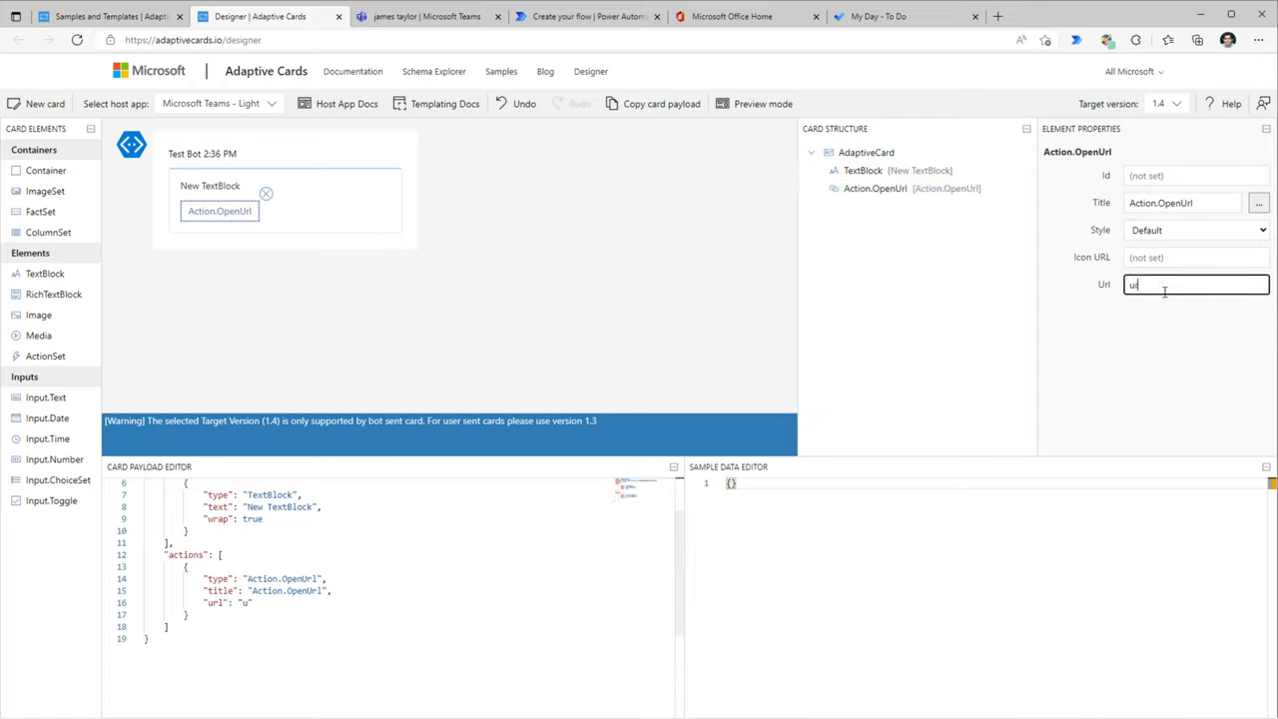
text(l to to do task)
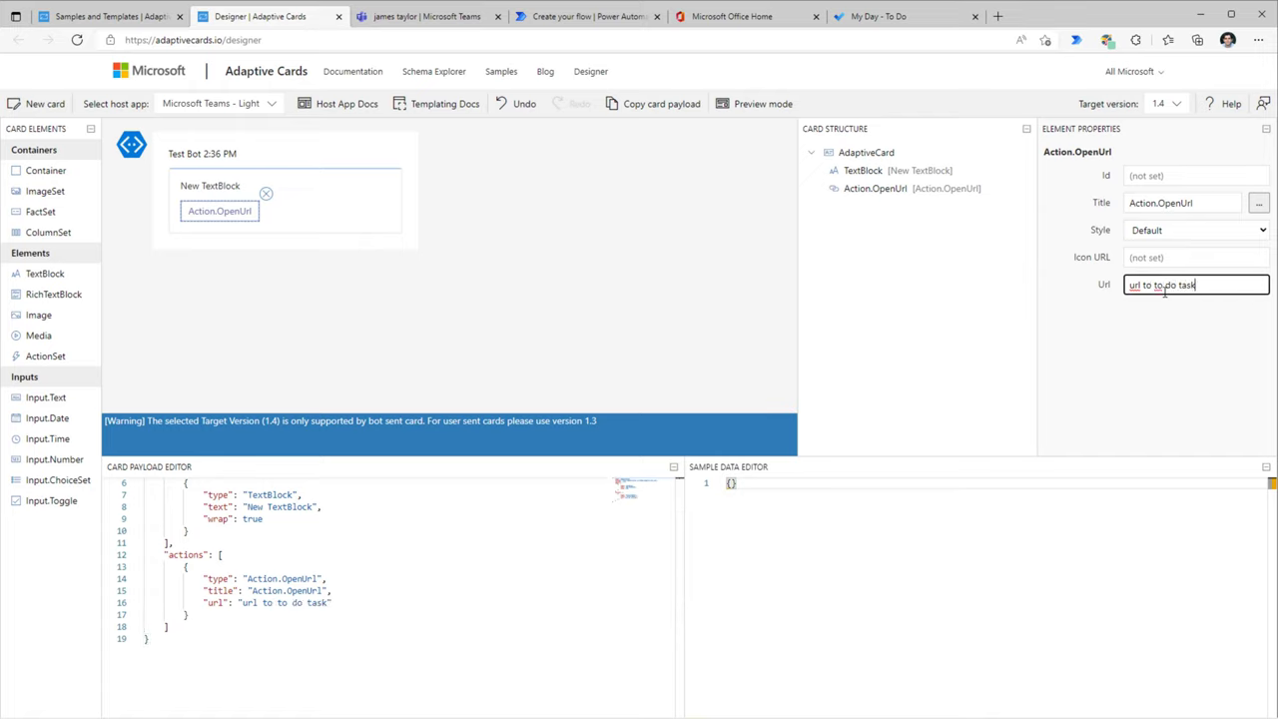
click(1094, 199)
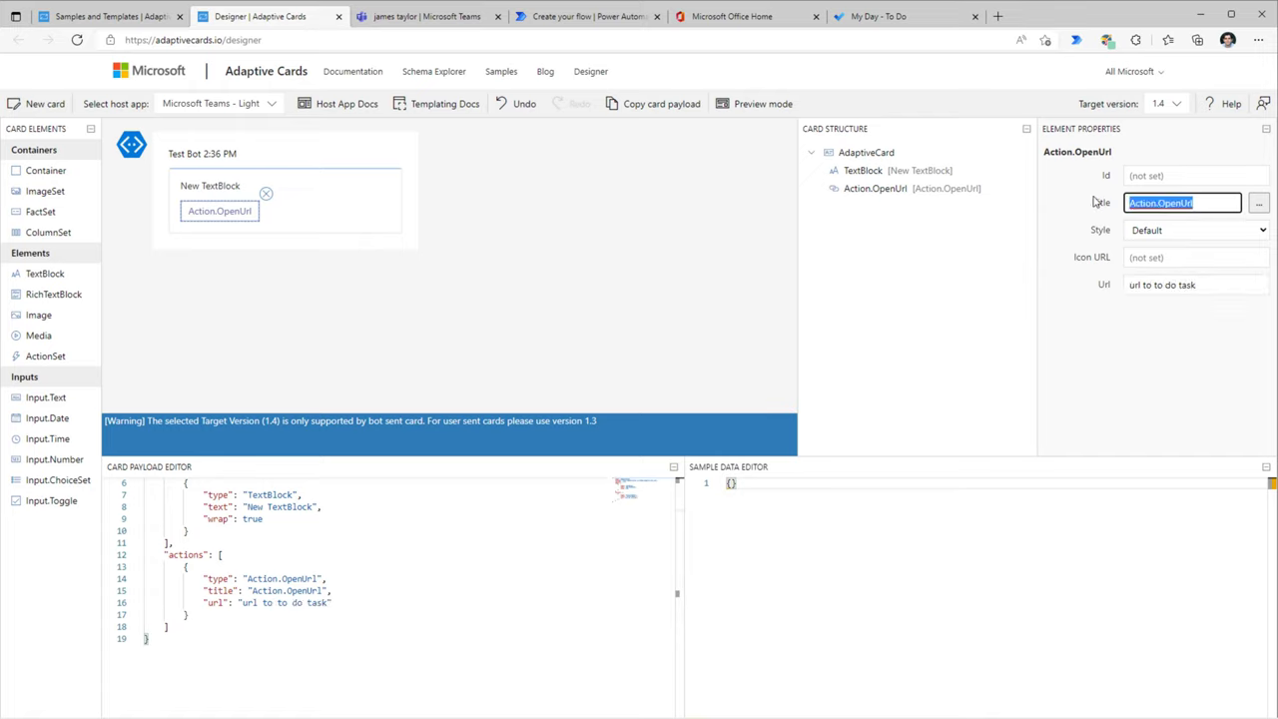
text(Open To Do)
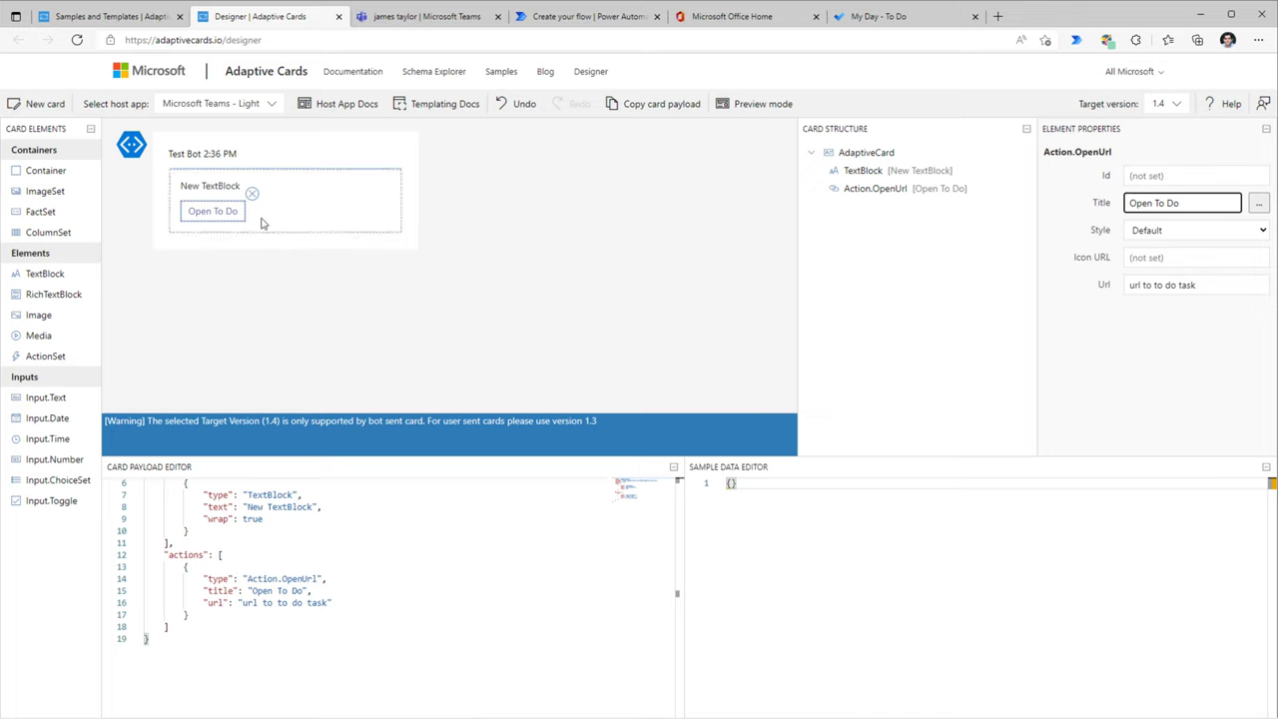
Copy the card payload and paste it into the Adaptive Card field of the Power Automate flow.
click(651, 112)
click(611, 20)
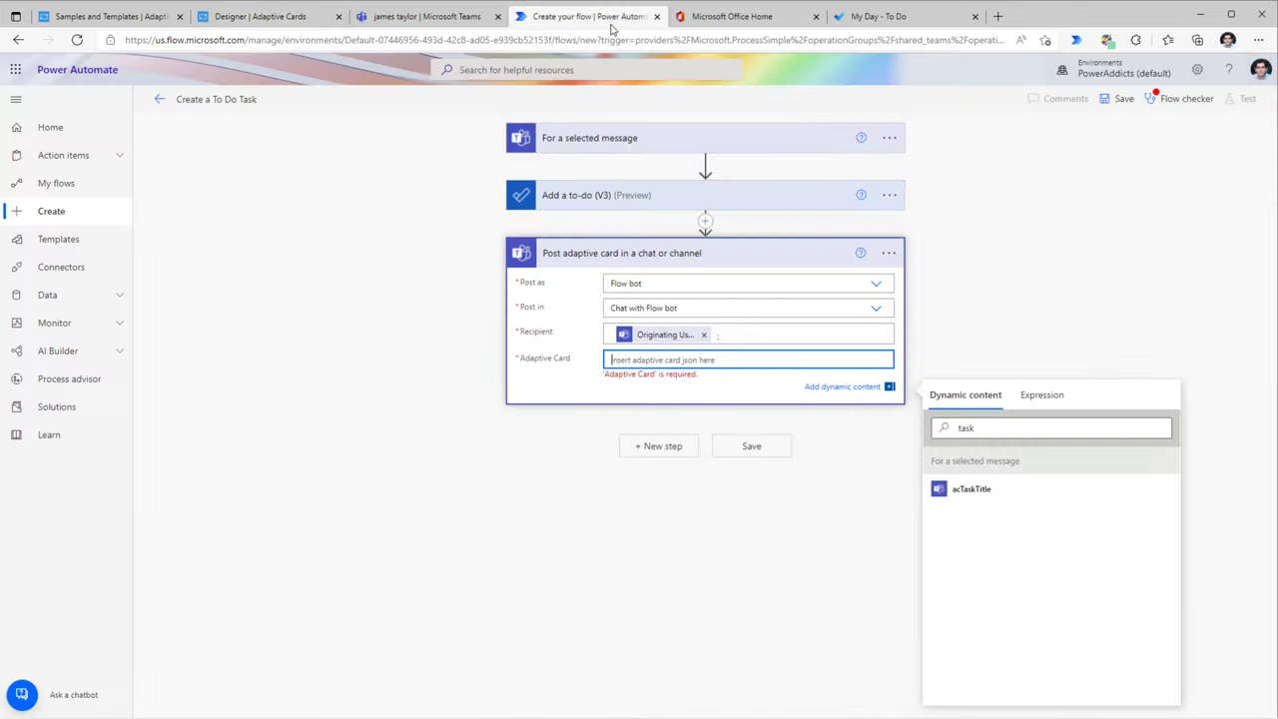
text({     "type": "AdaptiveCard",     "$schema": "http://adaptivecards.io/schemas/adaptive-card.json",     "version": "1.4",     "body": [         {             "type": "TextBlock",             "text": "New TextBlock",             "wrap": true         }     ],     "actions": [         {             "type": "Action.OpenUrl",             "title": "Open To Do",             "url": "url to to do task"         }     ] })
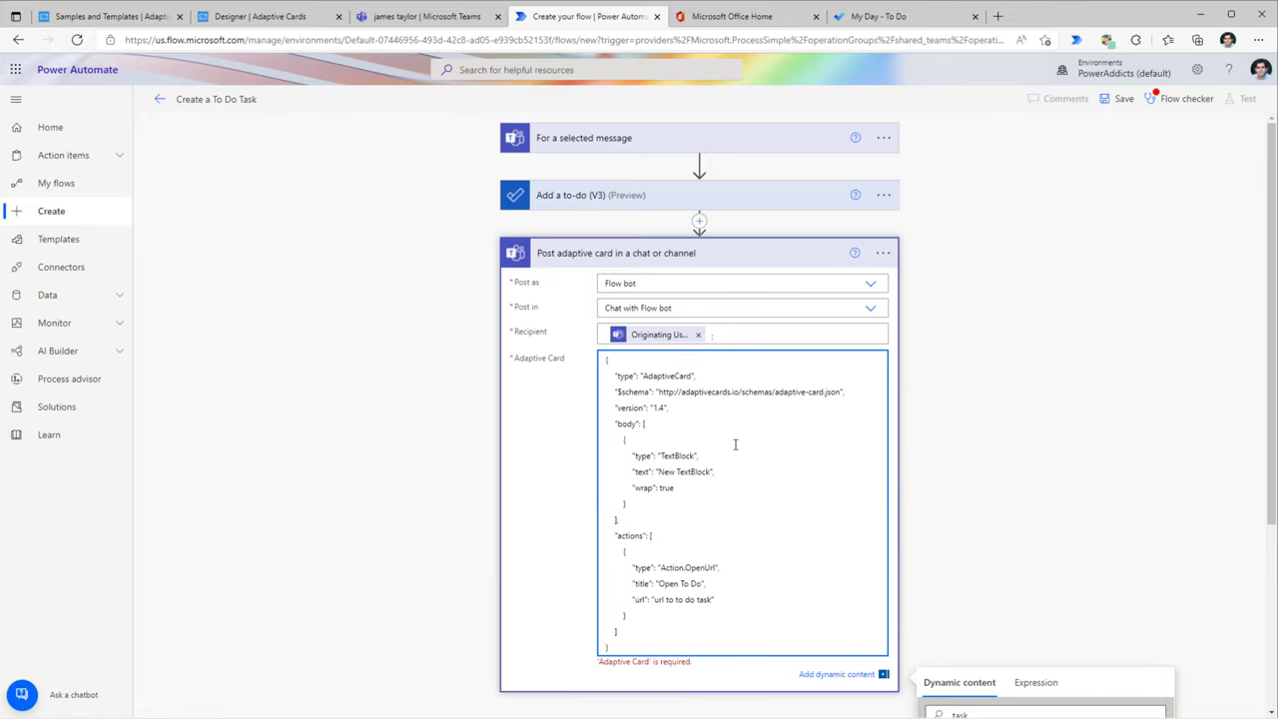
Replace the "New TextBlock" text in the card JSON with the acTaskTitle dynamic value.
drag(657, 471, 703, 471)
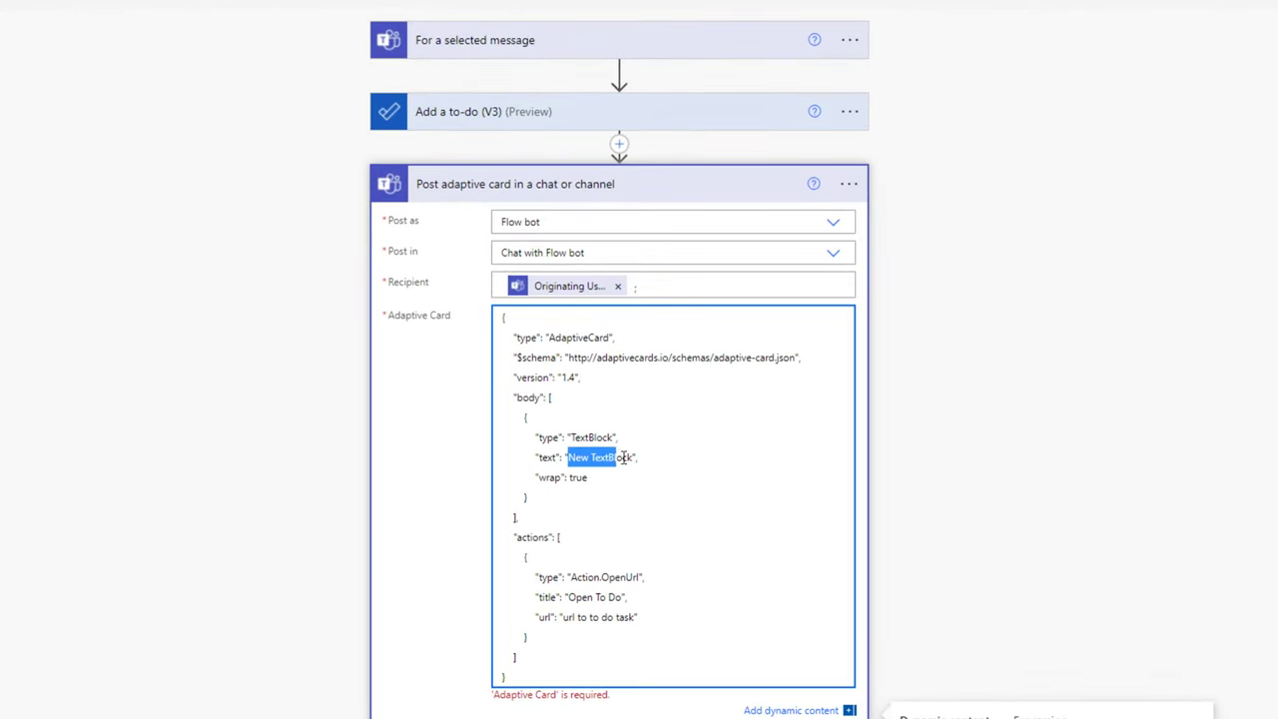
drag(623, 457, 635, 458)
key(BackSpace)
scroll(798, 449, down, 3)
click(989, 419)
text(acta)
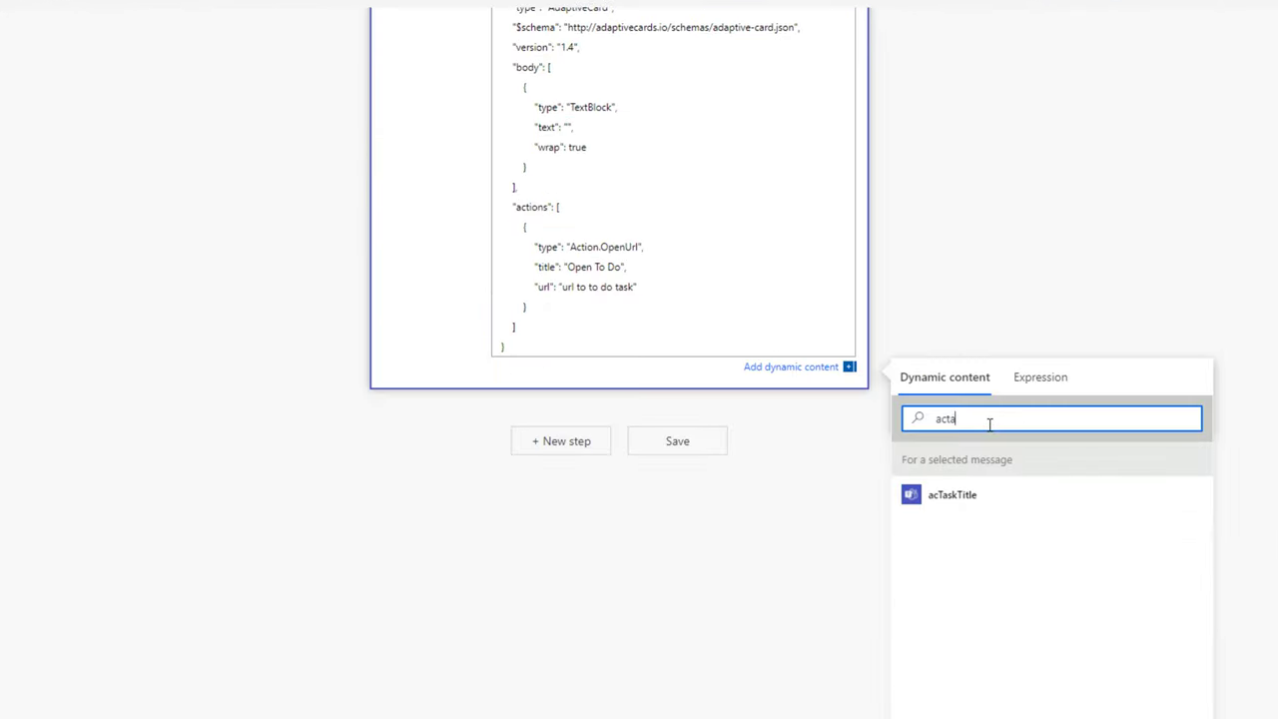
click(969, 496)
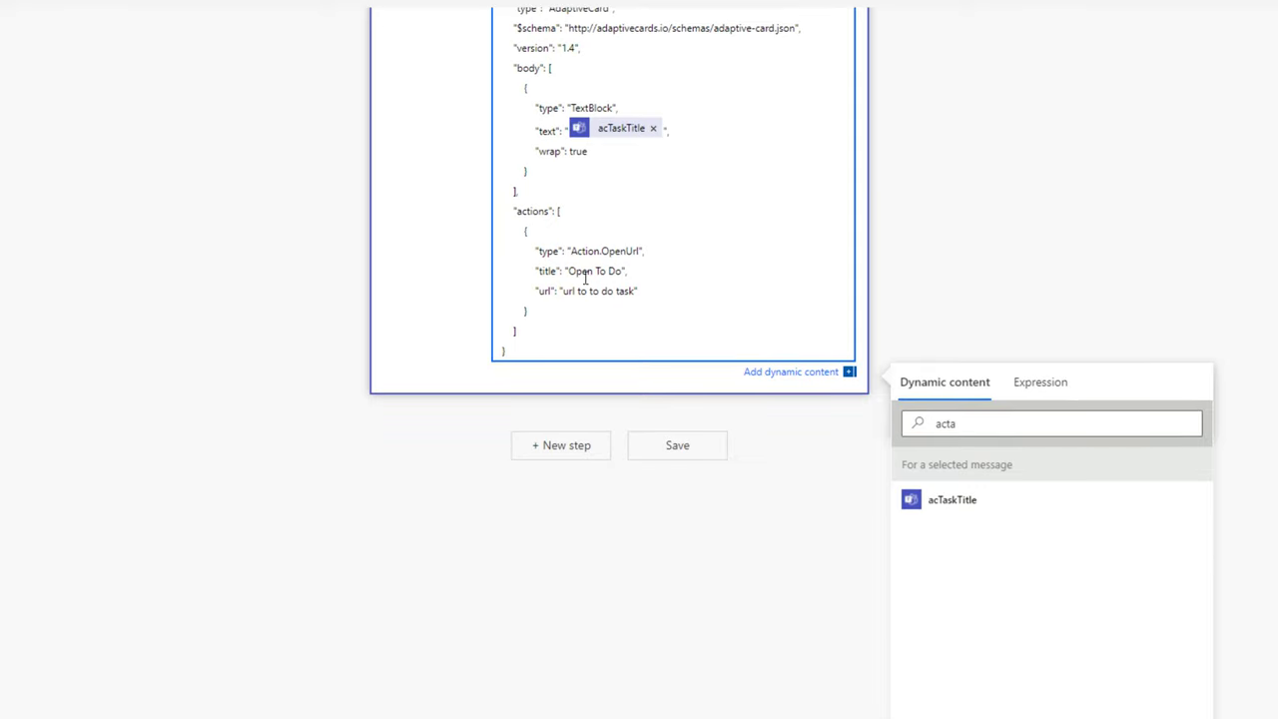
drag(562, 290, 636, 290)
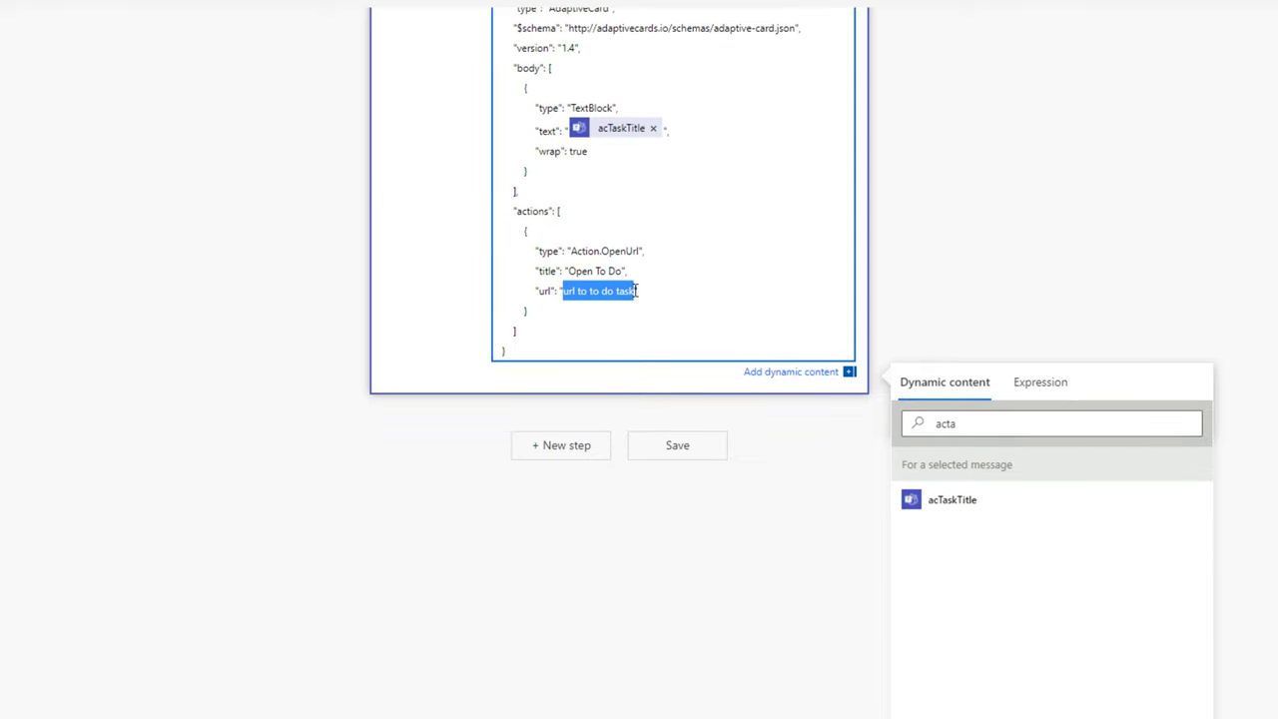
key(BackSpace)
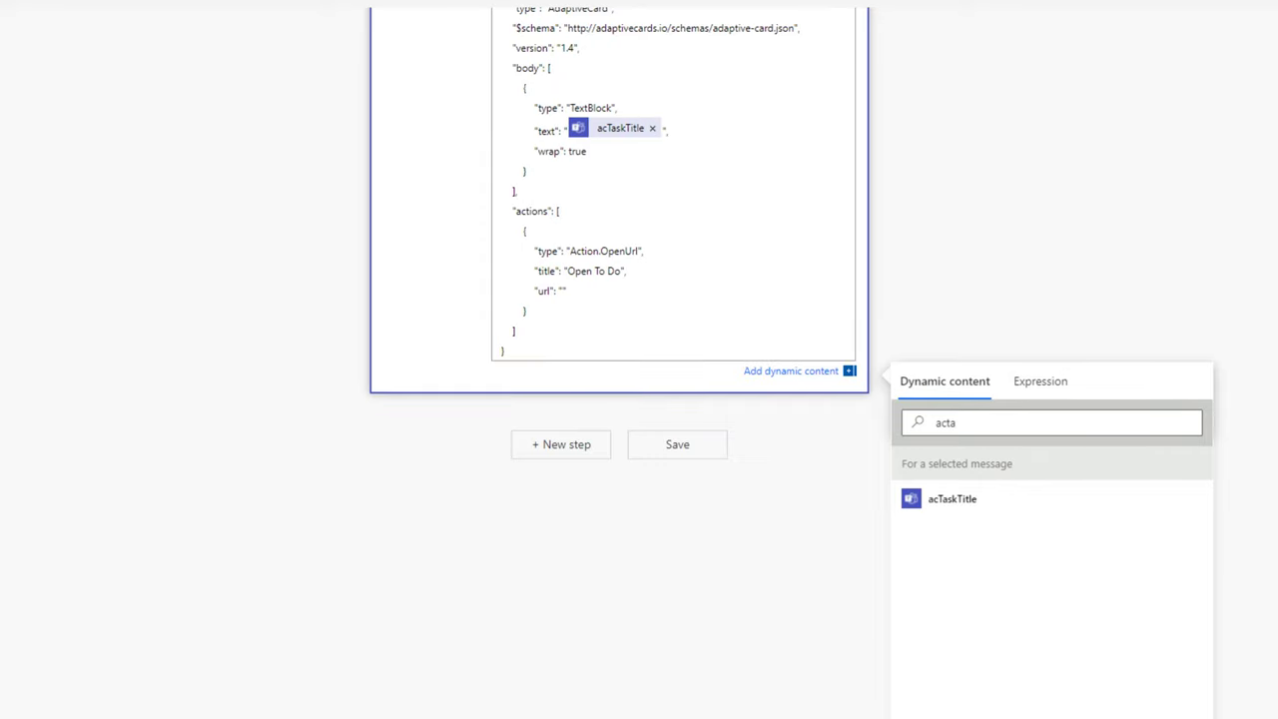
click(563, 290)
text(https://to-do.office.com/tasks/id//details)
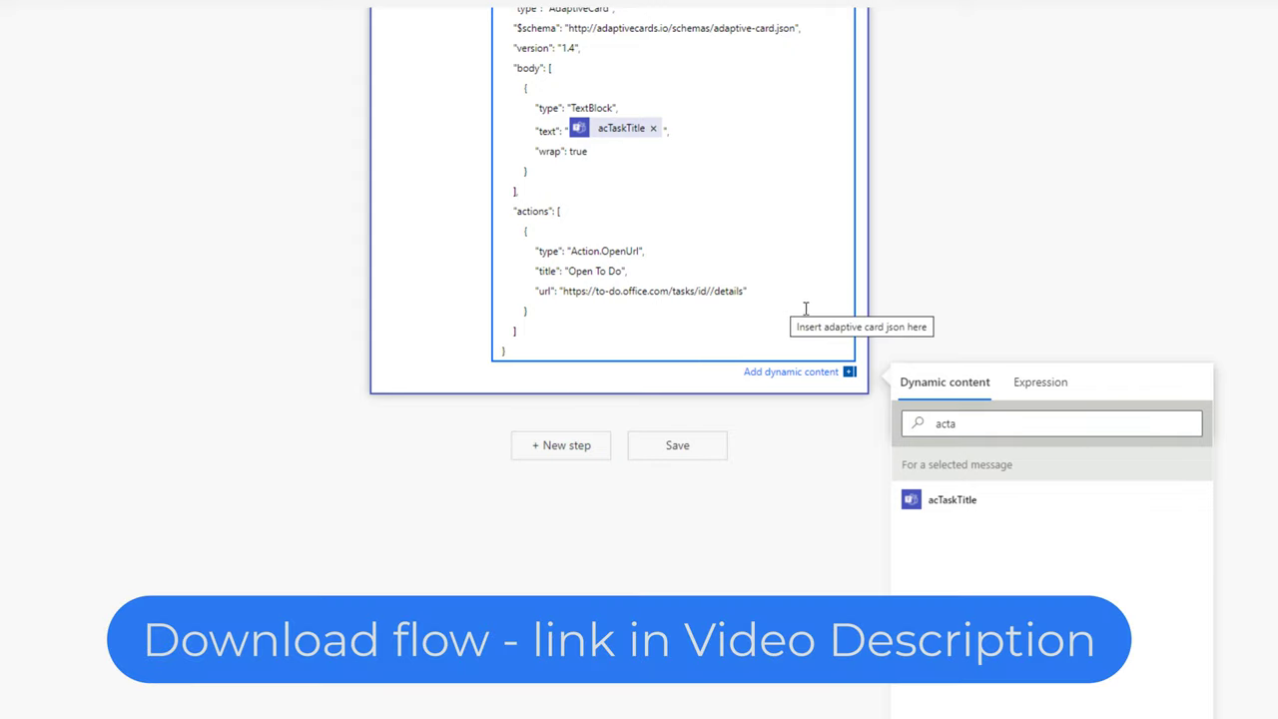
Insert the to-do's Id dynamic value between "id/" and "/details" in the card's URL and save the flow.
double_click(944, 424)
key(BackSpace)
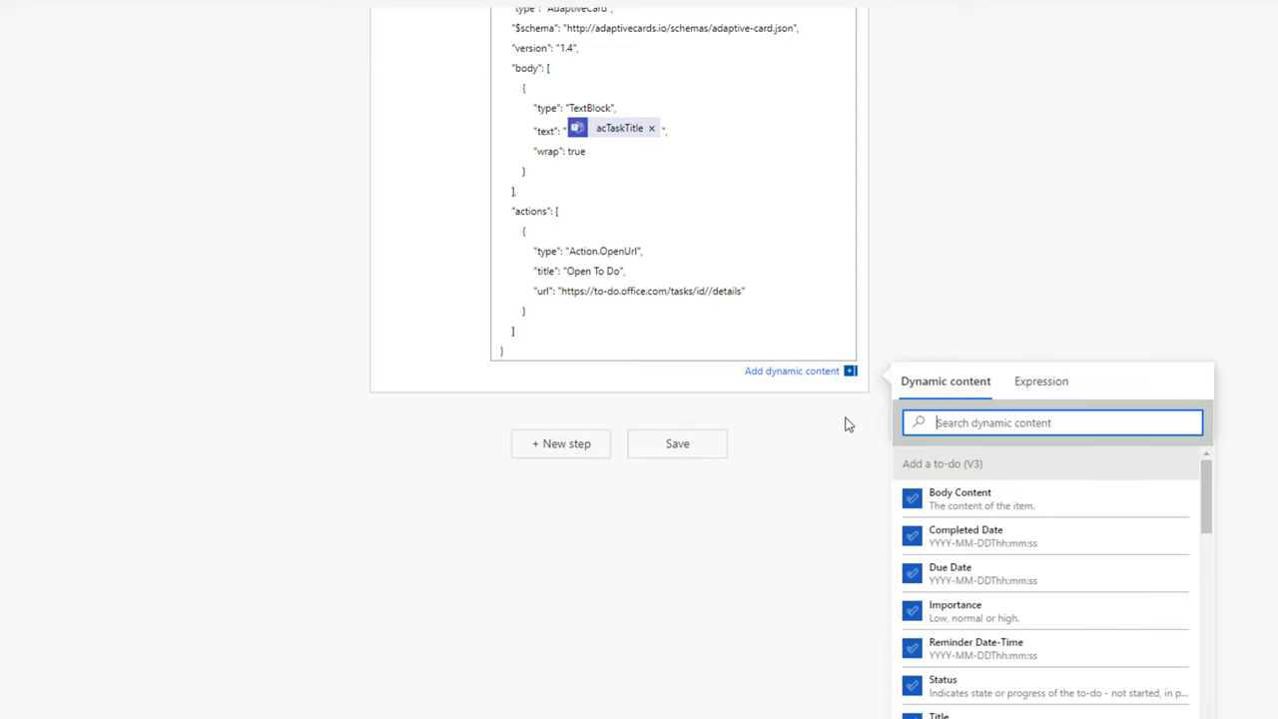
text(id)
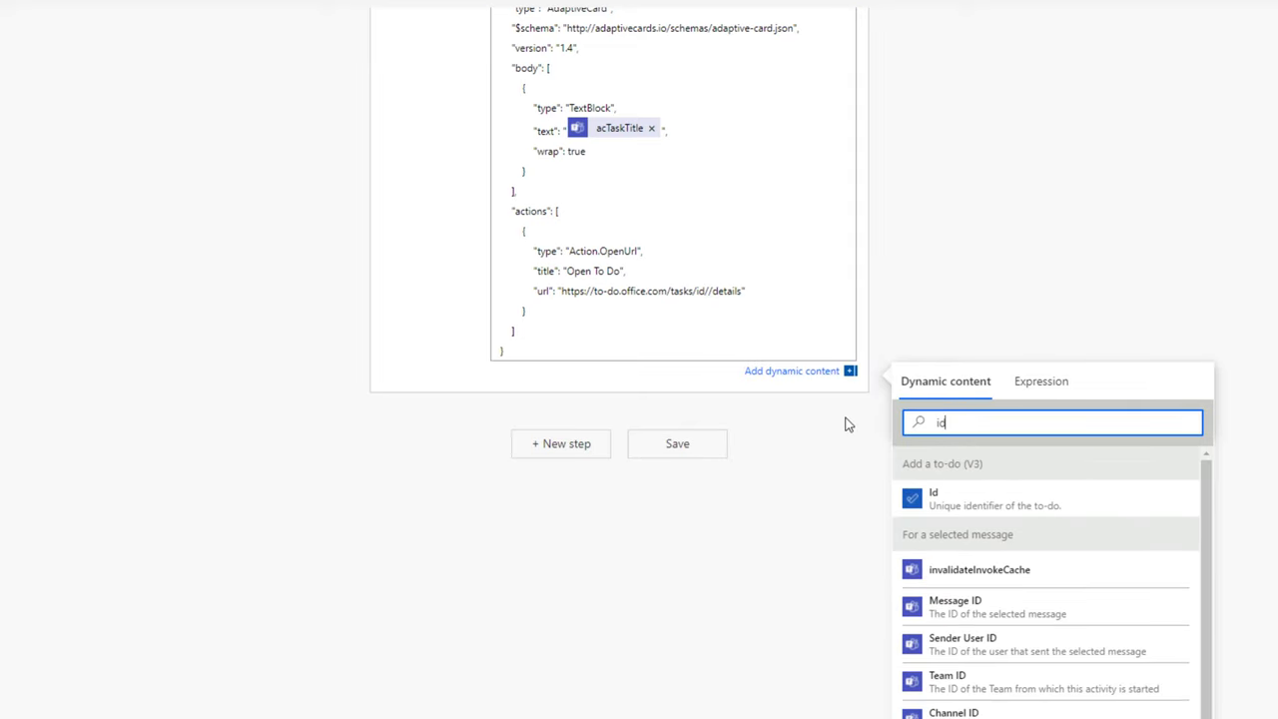
click(961, 505)
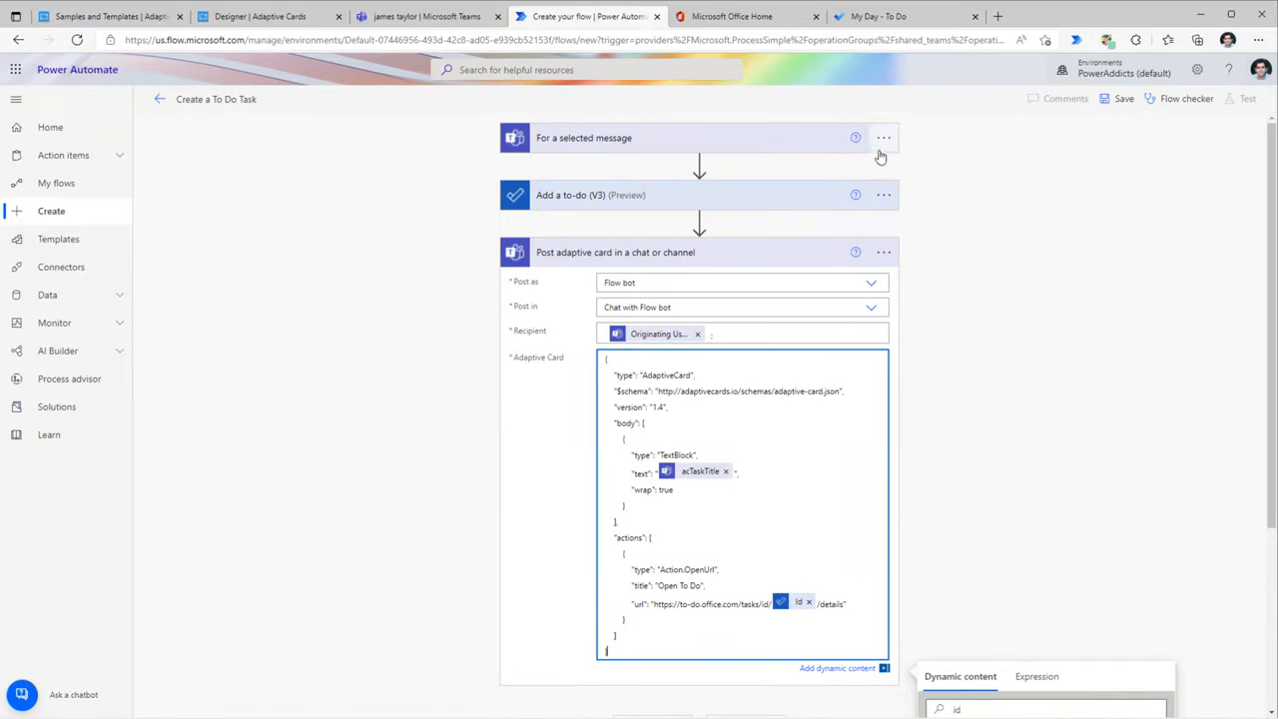
click(1114, 98)
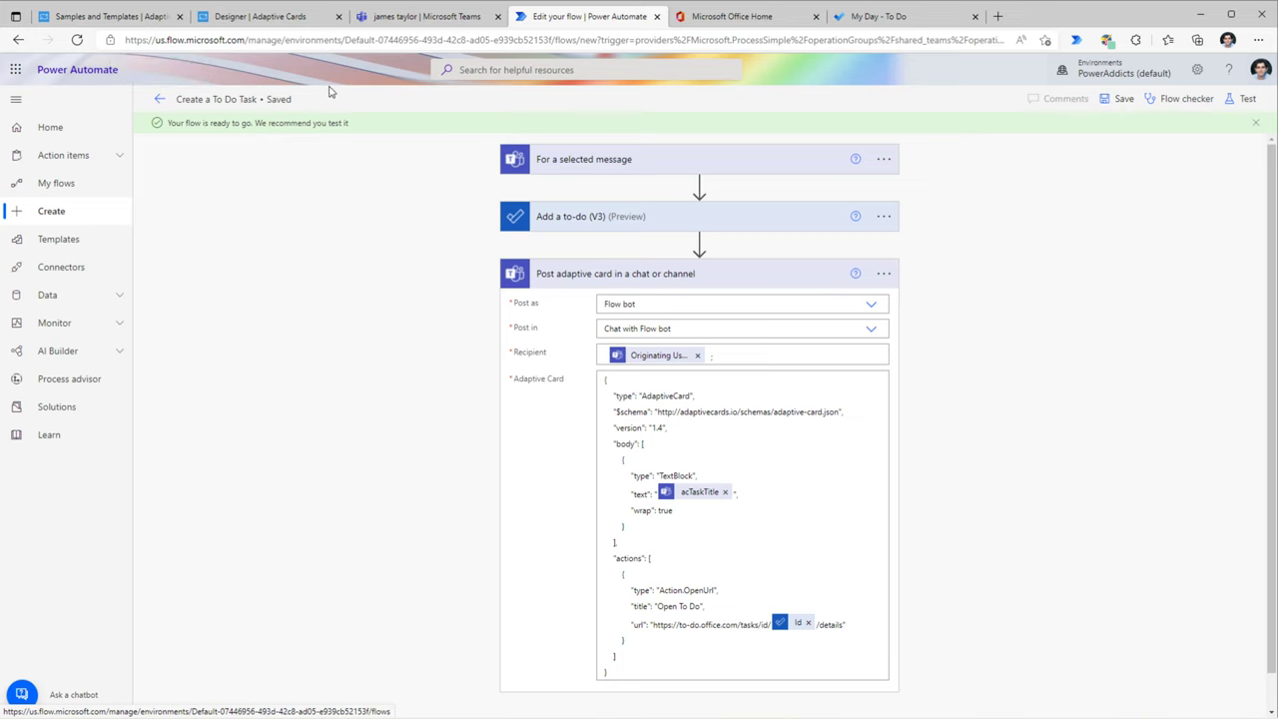
Switch to Microsoft Teams and run the "Create a To Do Task" action on the message about the client presentation.
click(391, 17)
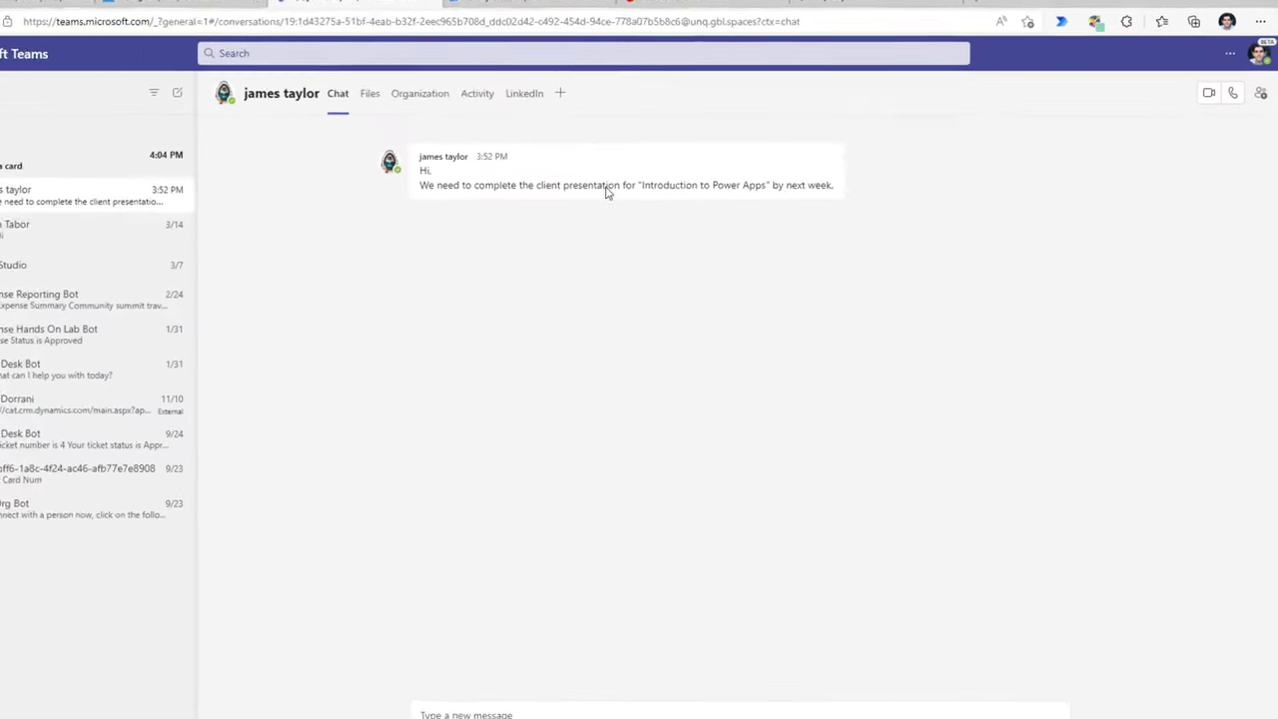
click(864, 143)
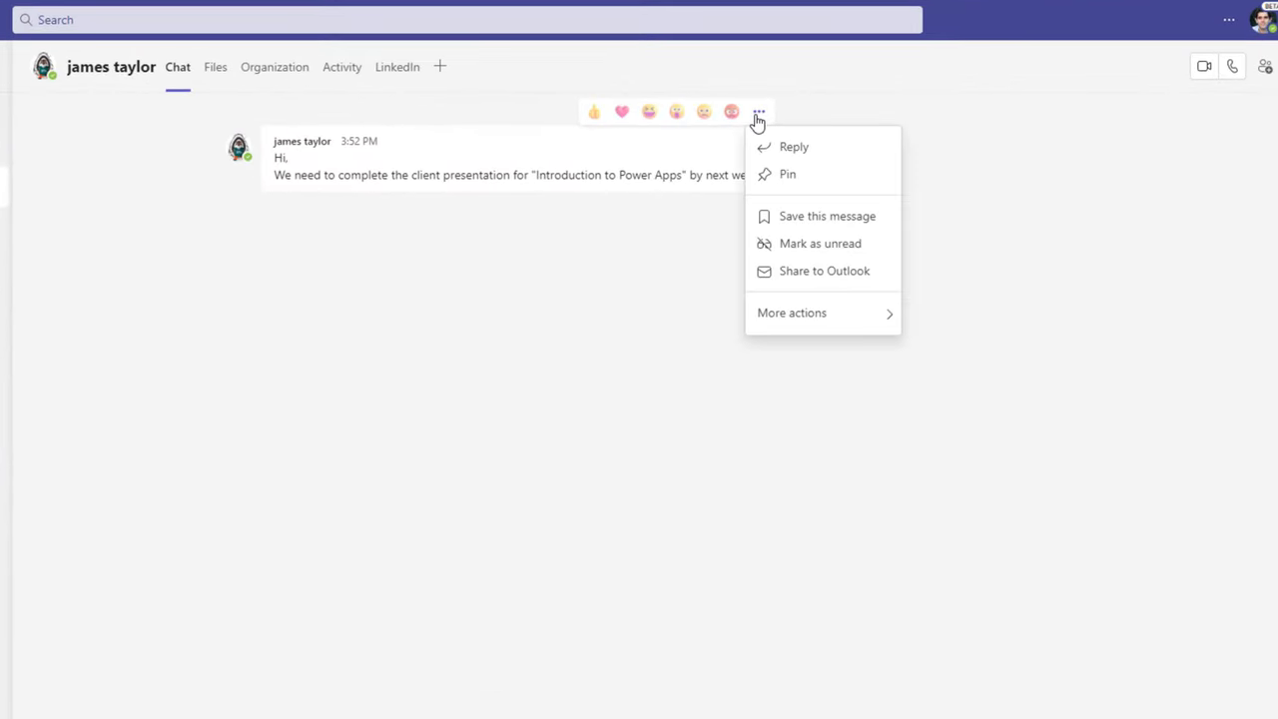
mouse_move(824, 315)
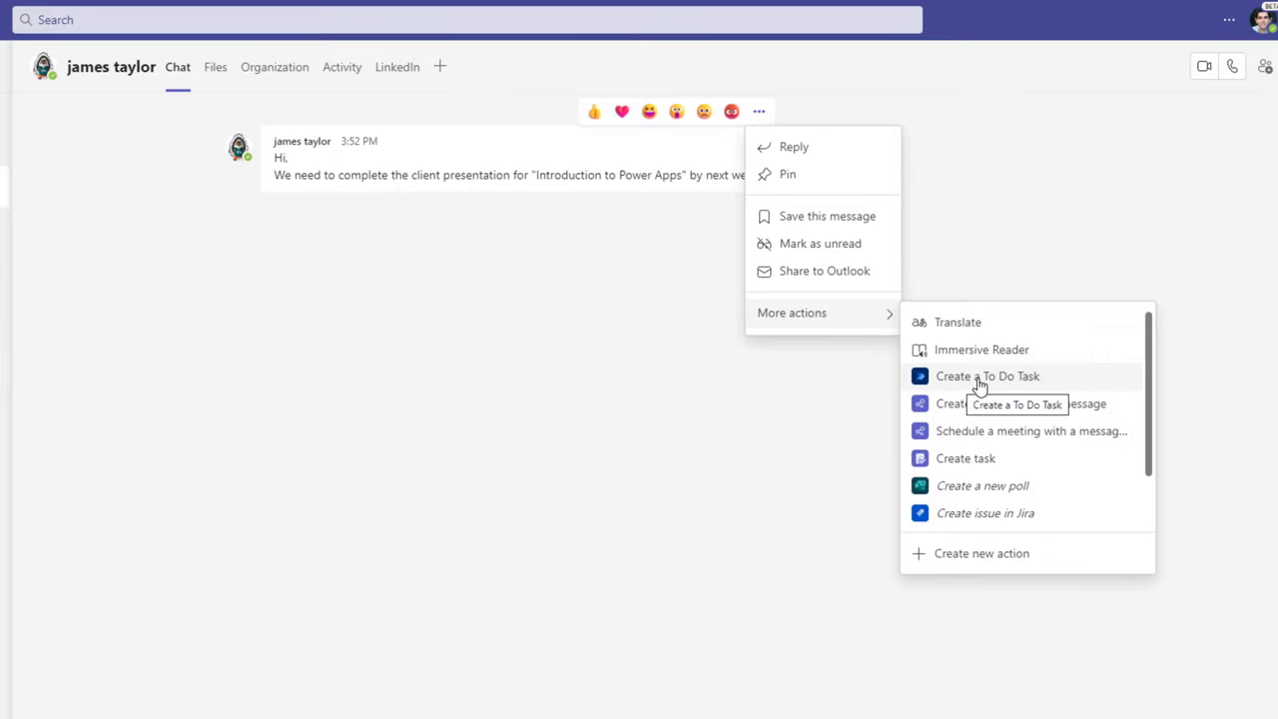
click(976, 387)
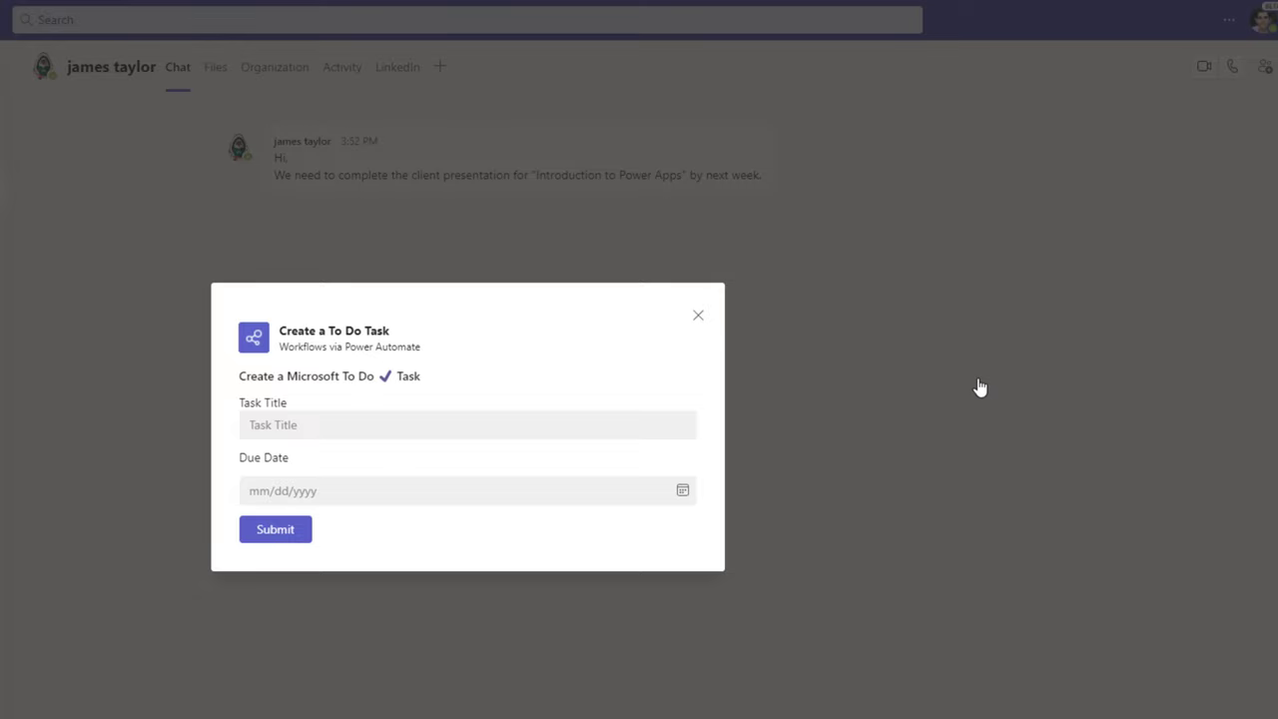
Submit the task form with the title "Introduction to Power Apps presentation" and the due date Mar 24, 2022.
click(320, 432)
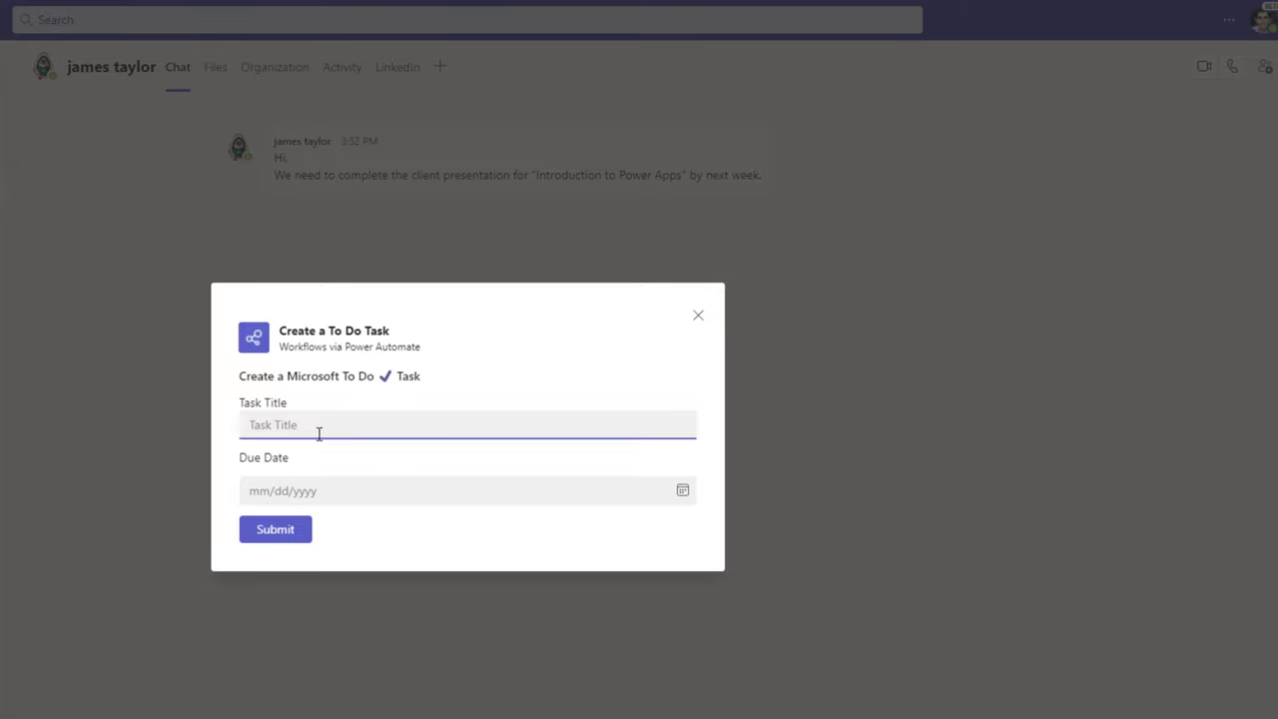
text(Introduction to Power Apps presentation)
click(320, 490)
text(Mar 18, 2022)
click(403, 664)
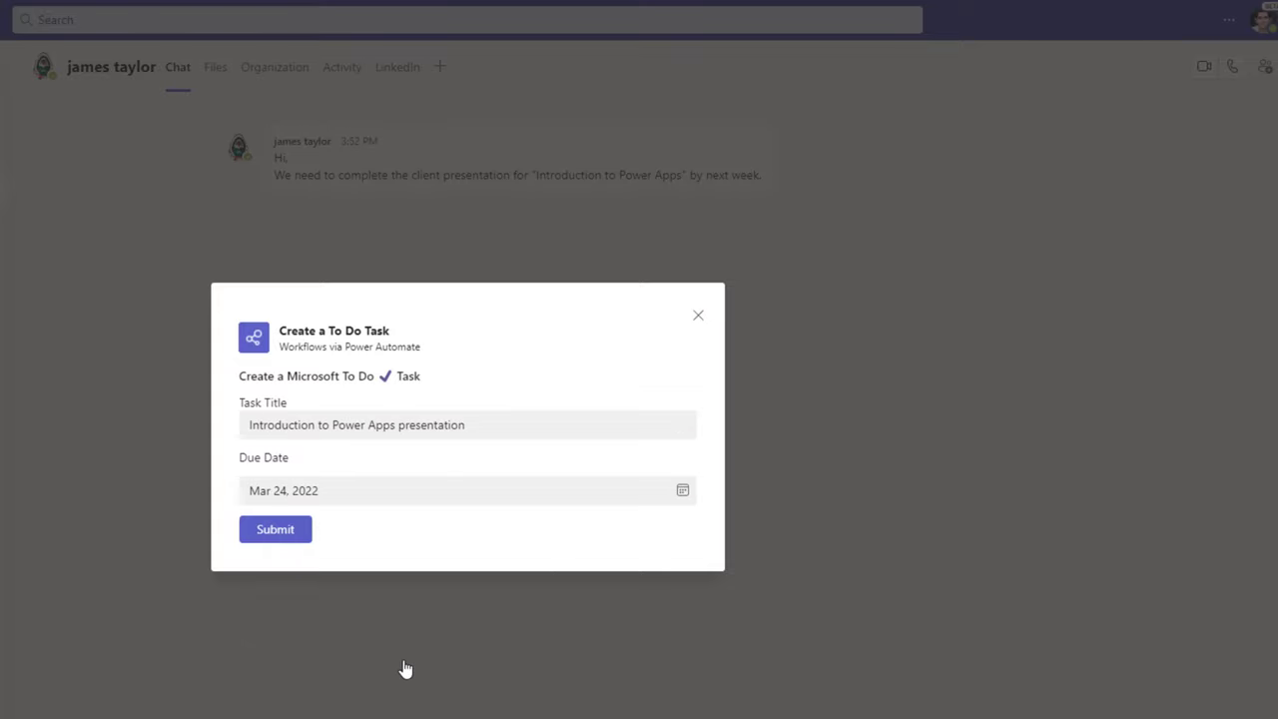
click(258, 537)
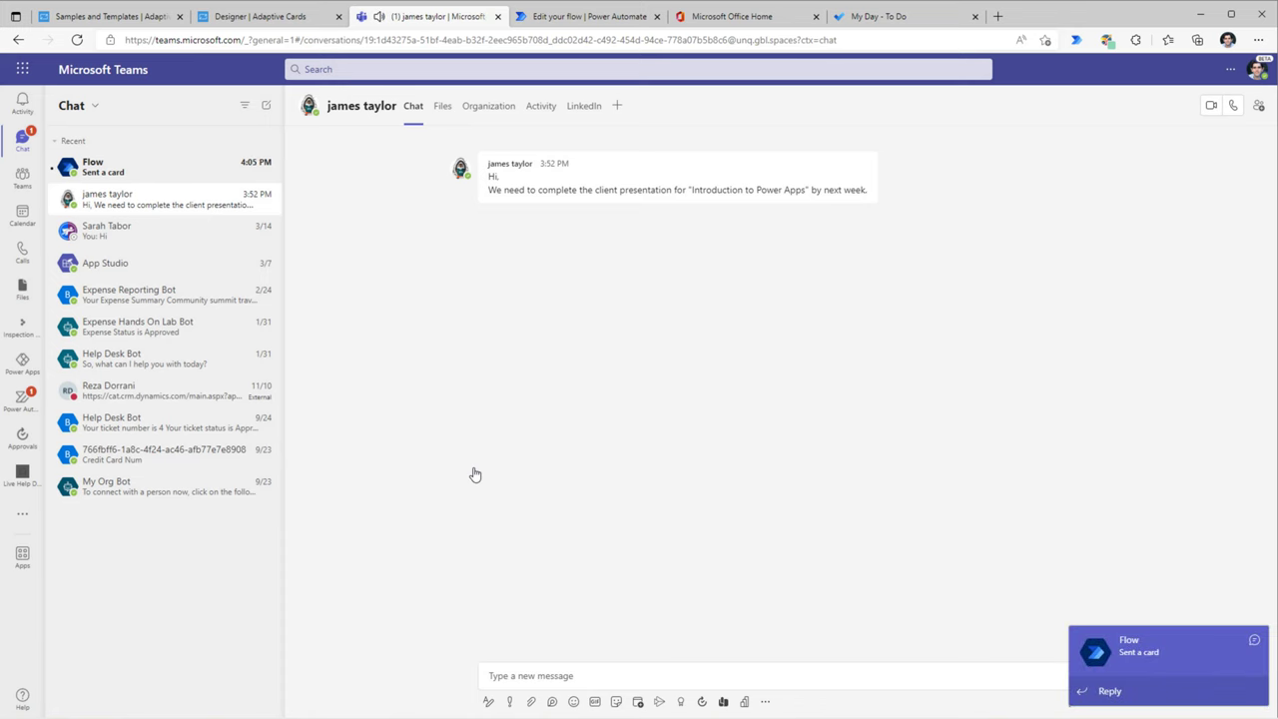
Open the To Do task from the new card in the Flow chat and review the message body in its note.
click(149, 168)
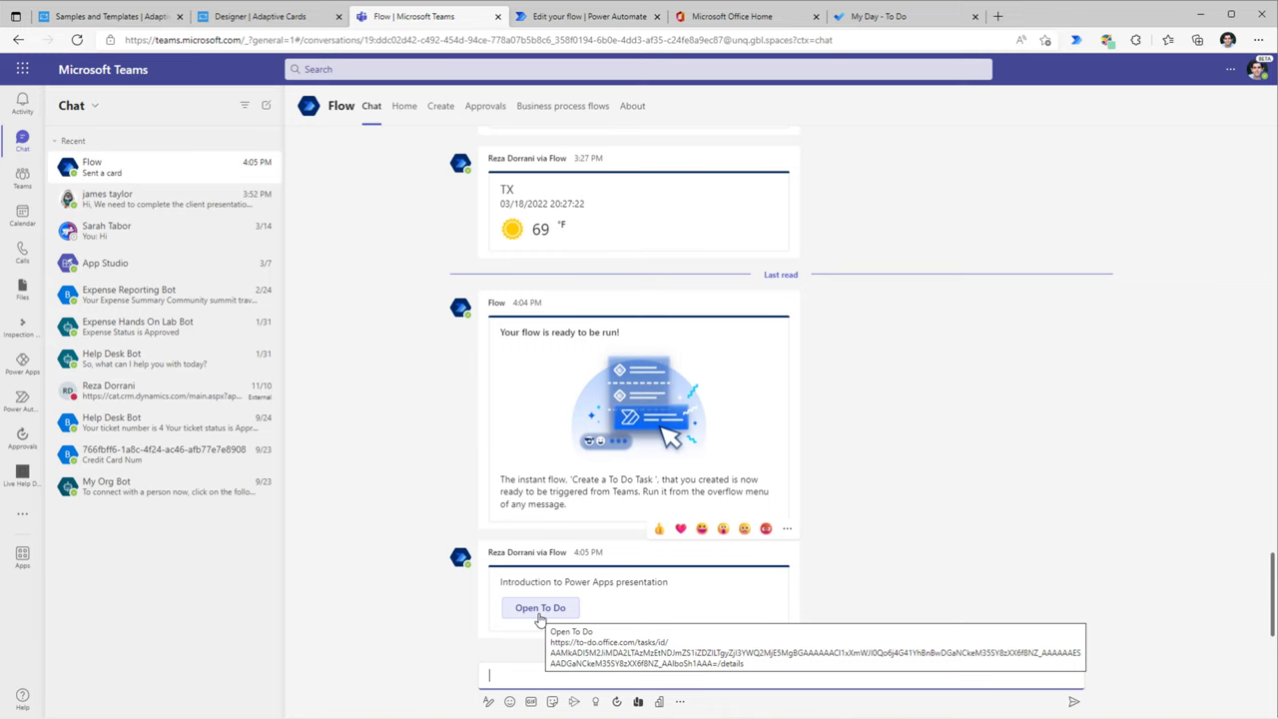
click(539, 617)
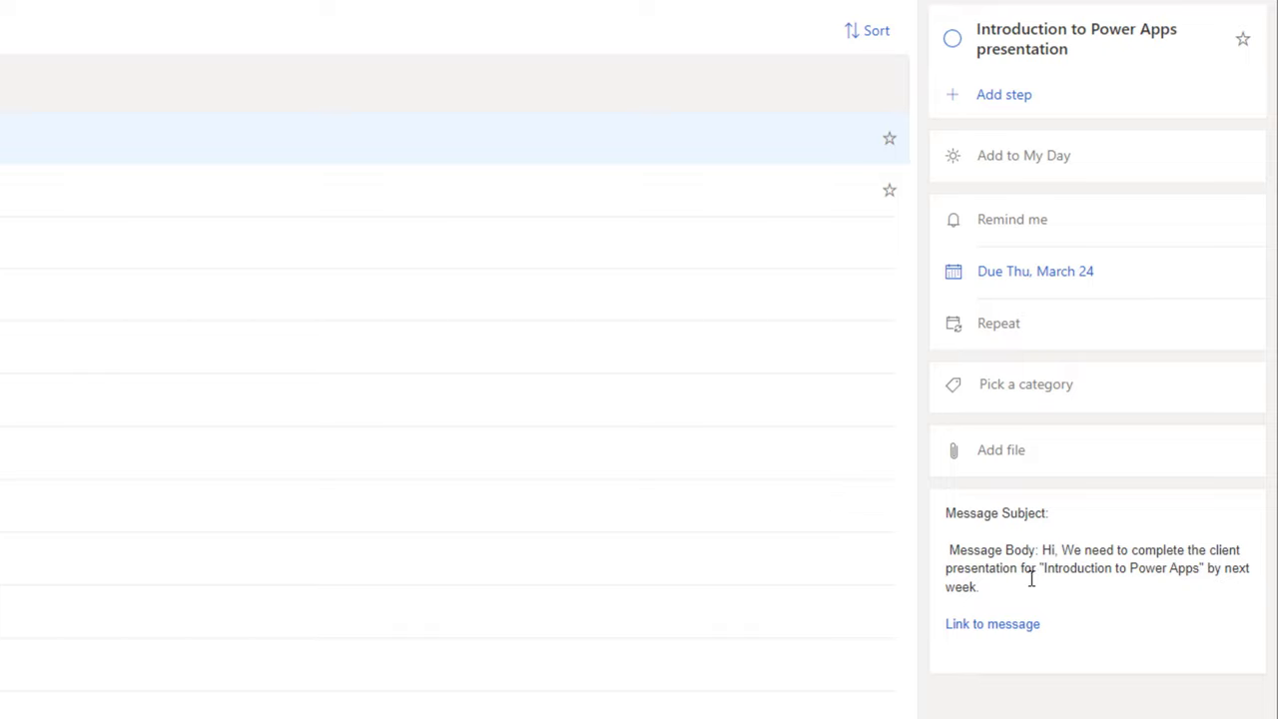
drag(1041, 550, 1081, 602)
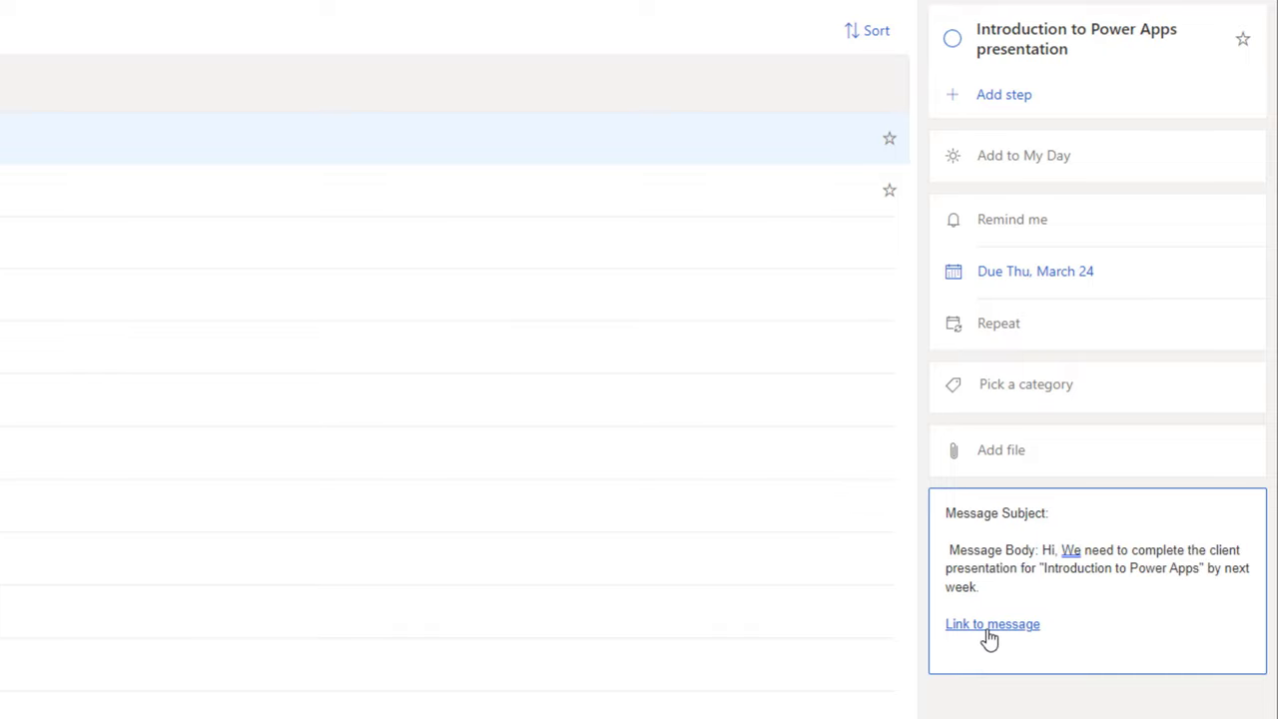
Follow the task's link to the original Teams message in the web app, declining to open the desktop app.
click(990, 627)
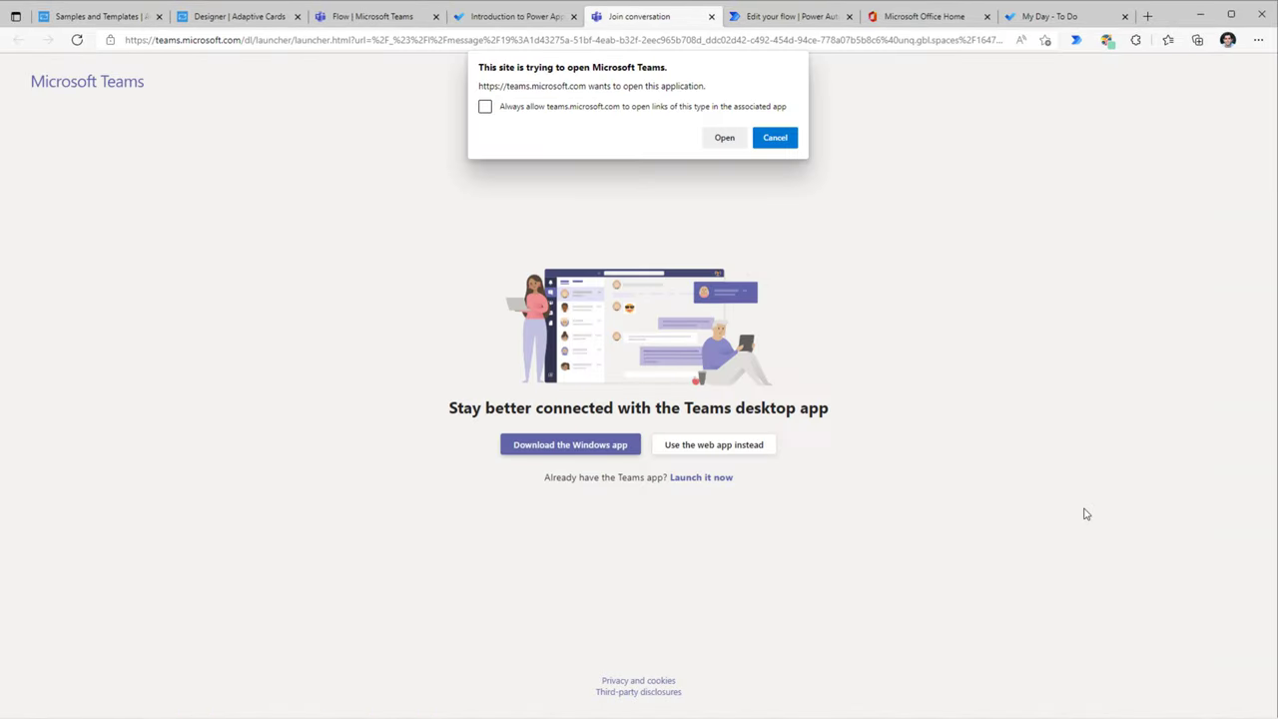
click(772, 137)
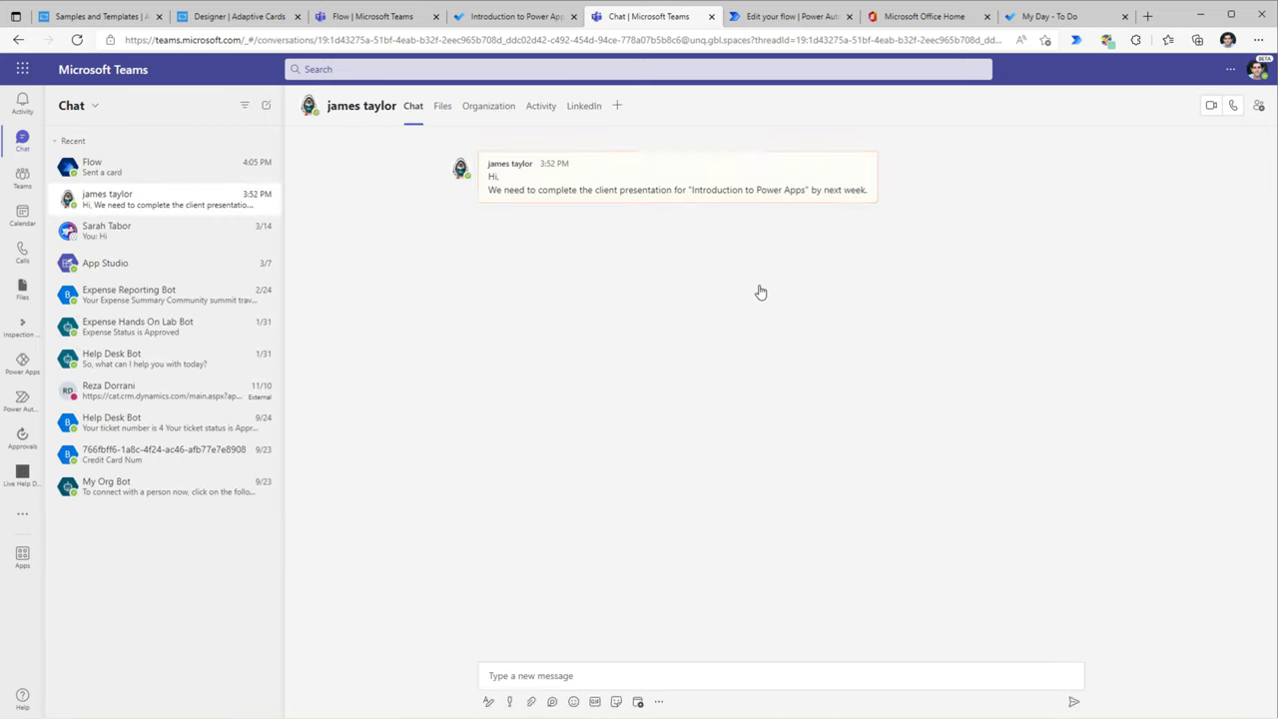
mouse_move(808, 182)
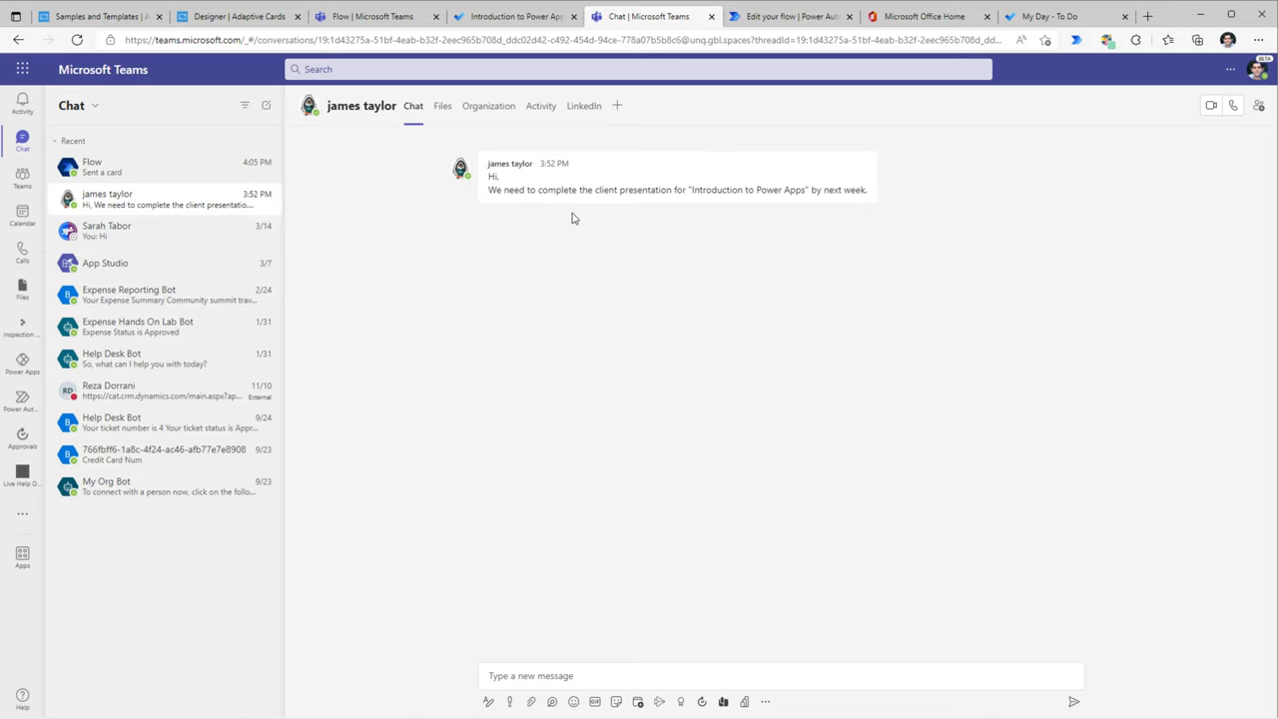
Switch to the To Do task list and mark "Introduction to Power Apps presentation" as completed.
click(1048, 16)
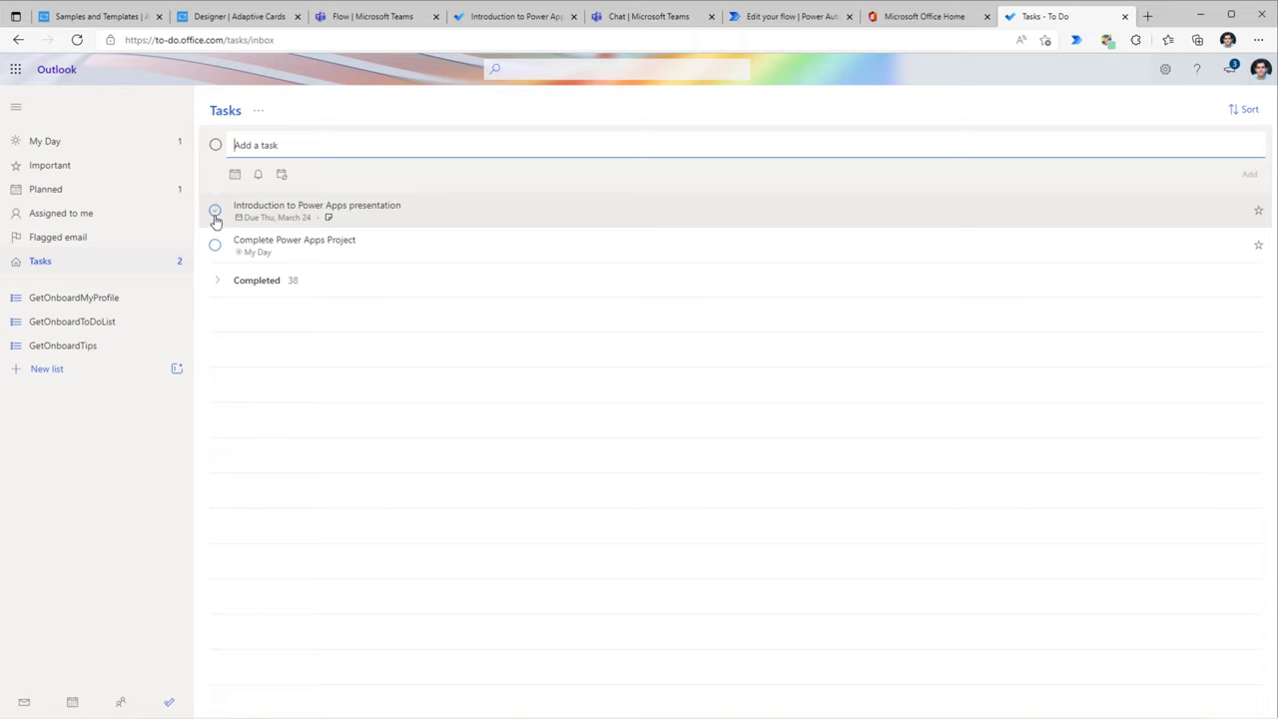
click(214, 218)
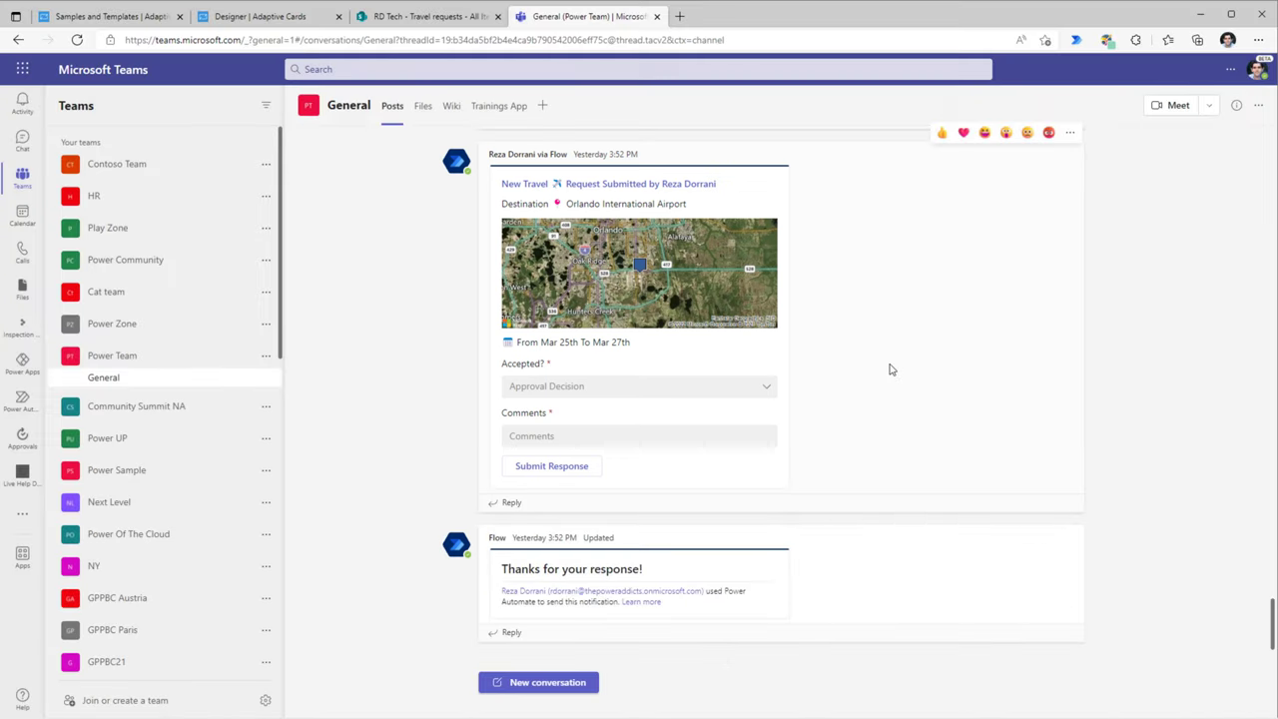
Examine the Travel requests list and the approval decision options on the travel request card in the Power Team's General channel.
click(439, 18)
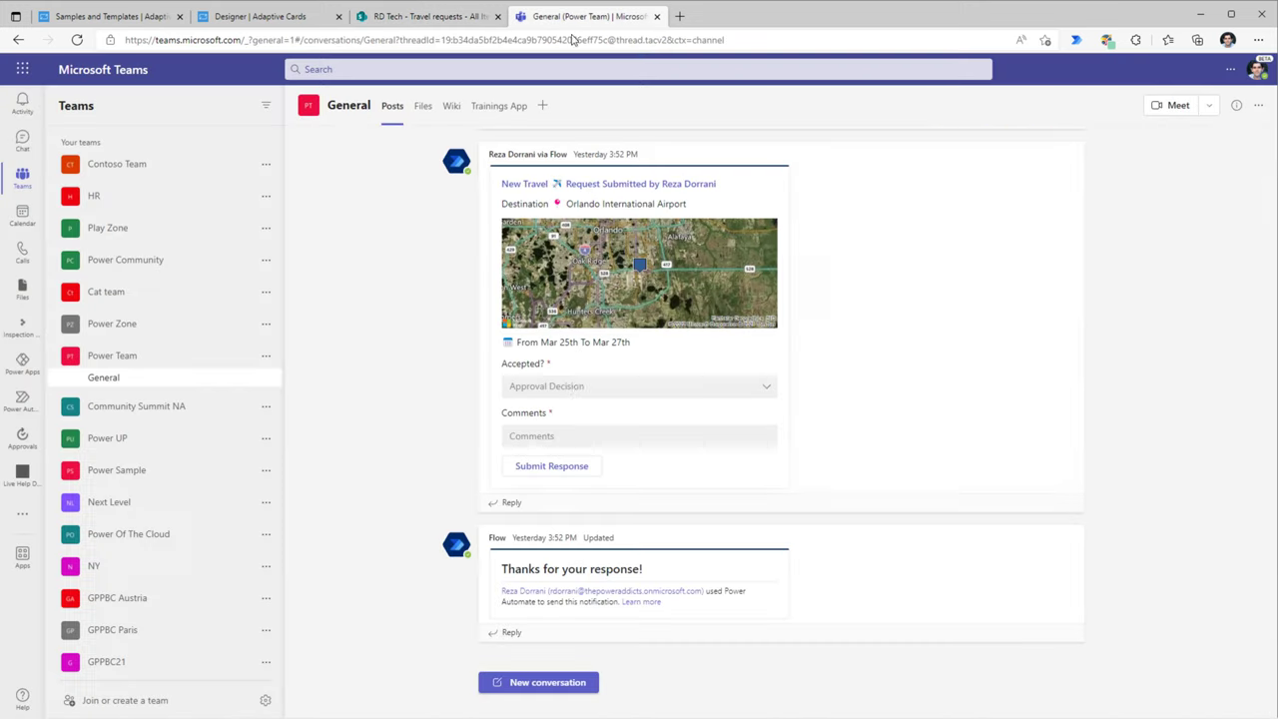
click(584, 16)
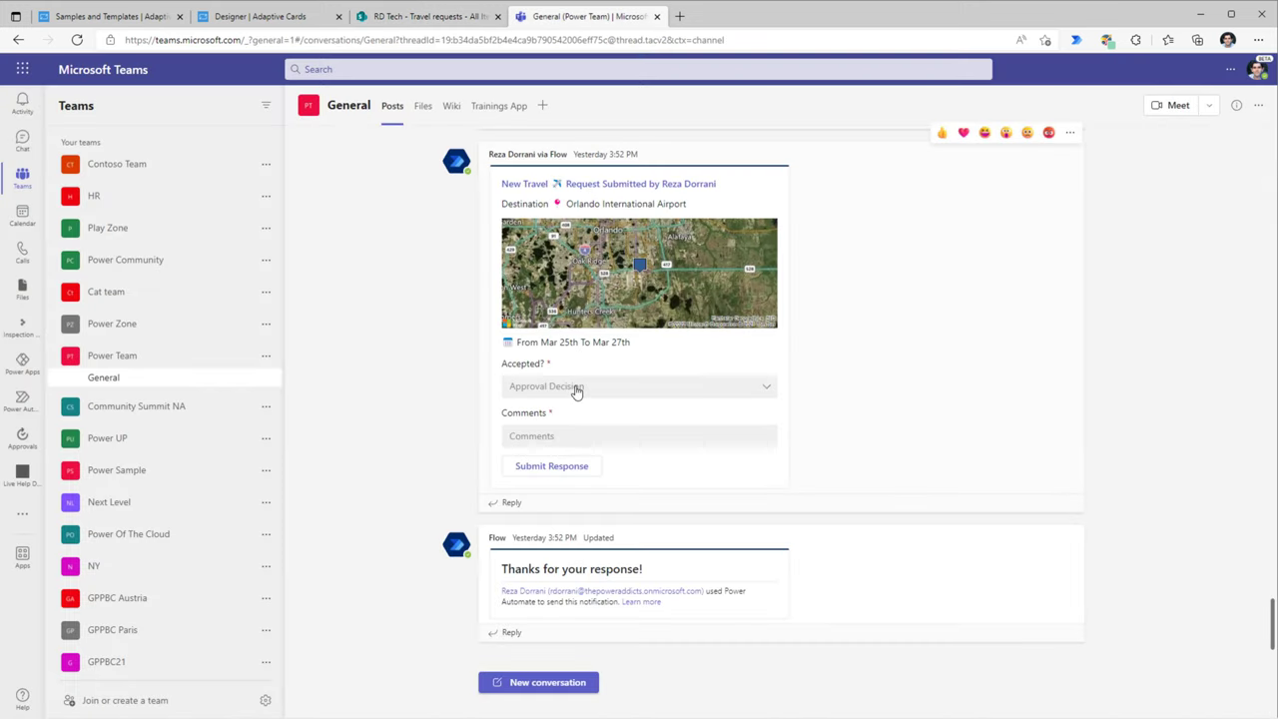
click(576, 391)
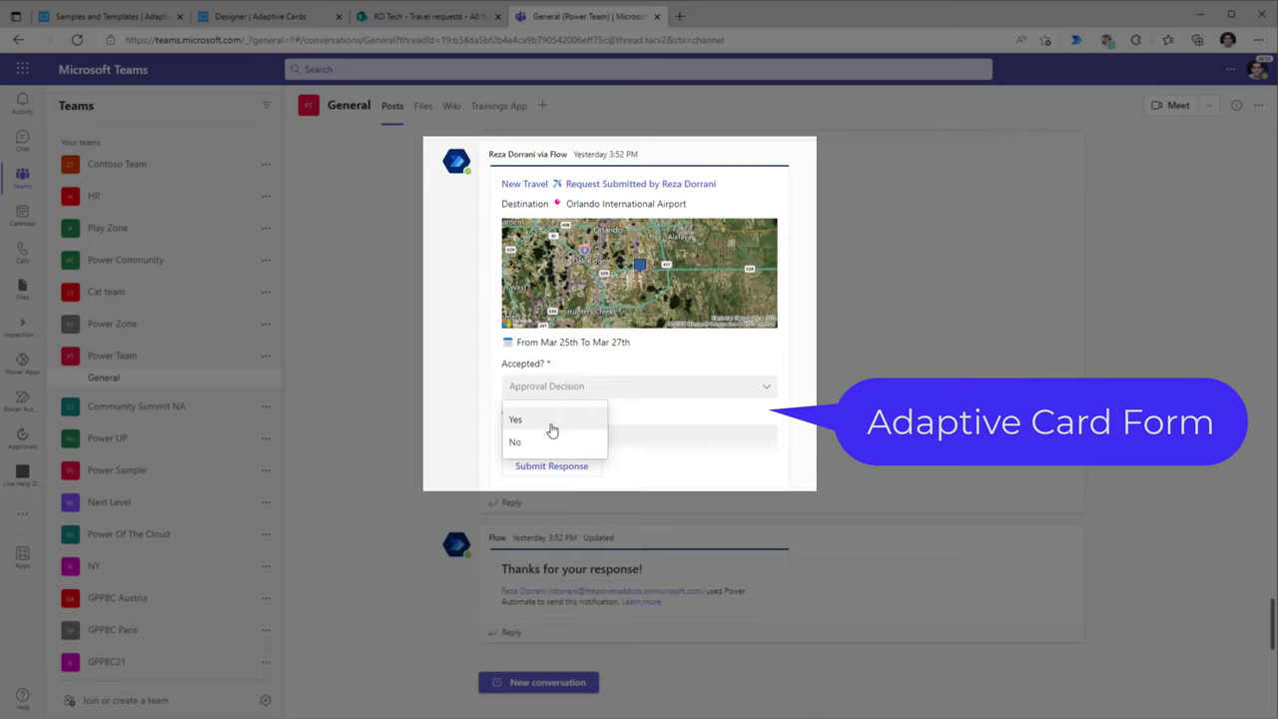
click(628, 427)
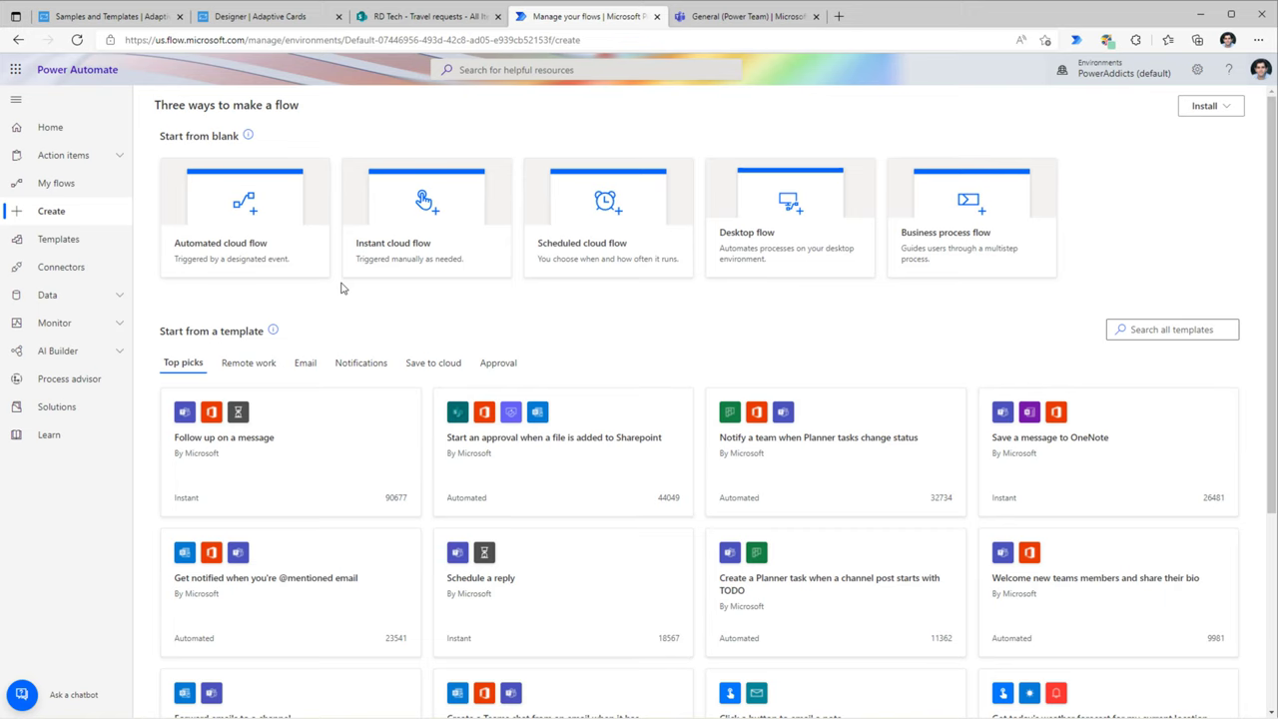
Create an automated cloud flow named "Travel Request Adaptive Card" with the SharePoint trigger "When an item is created".
click(223, 254)
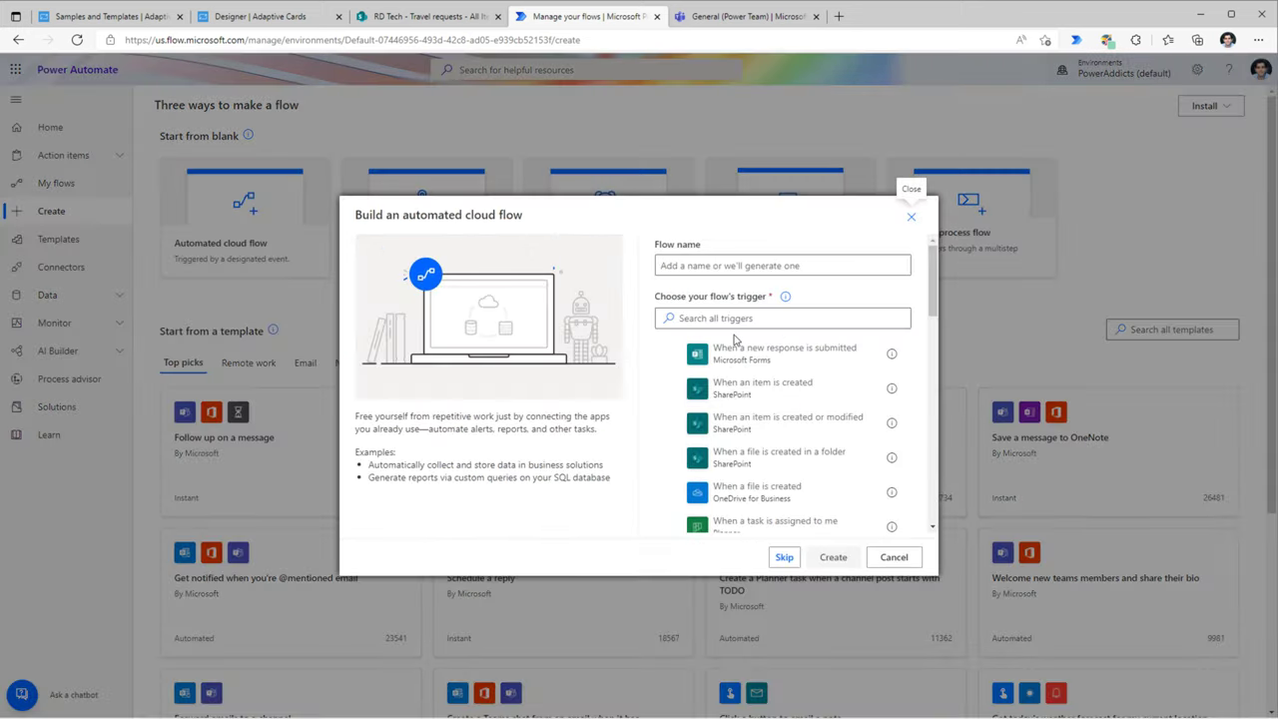
click(739, 389)
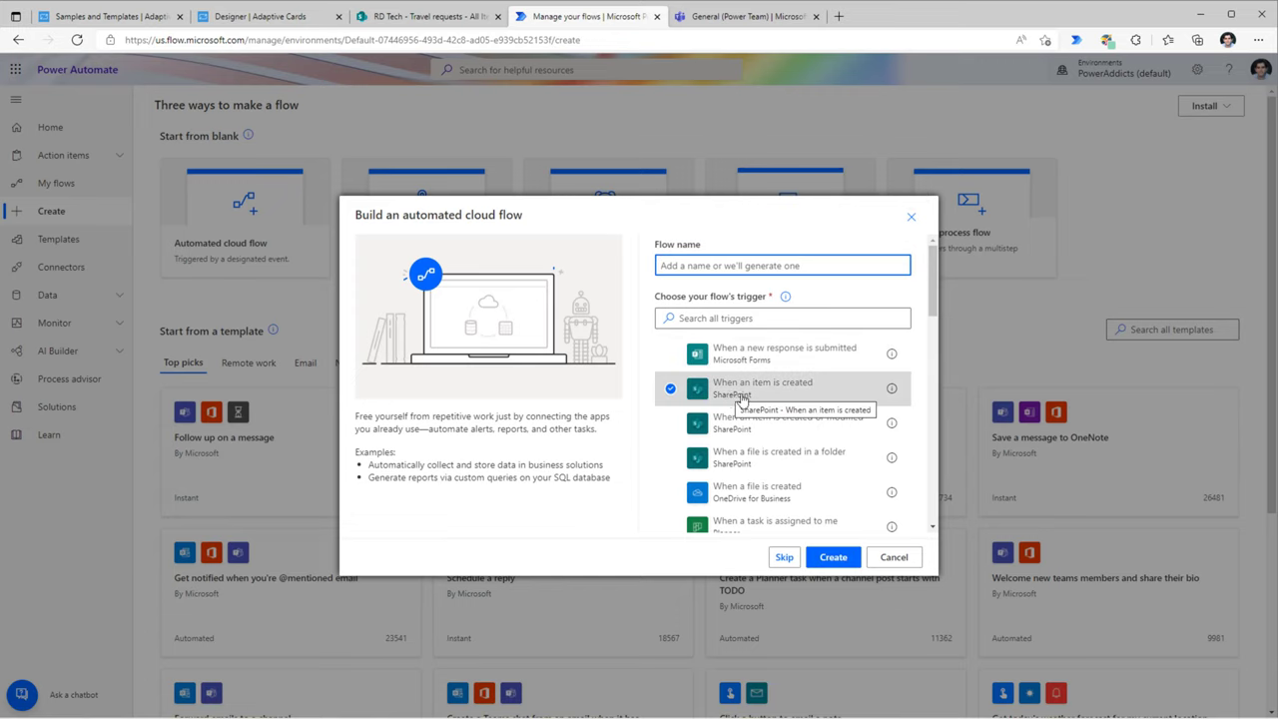
click(709, 266)
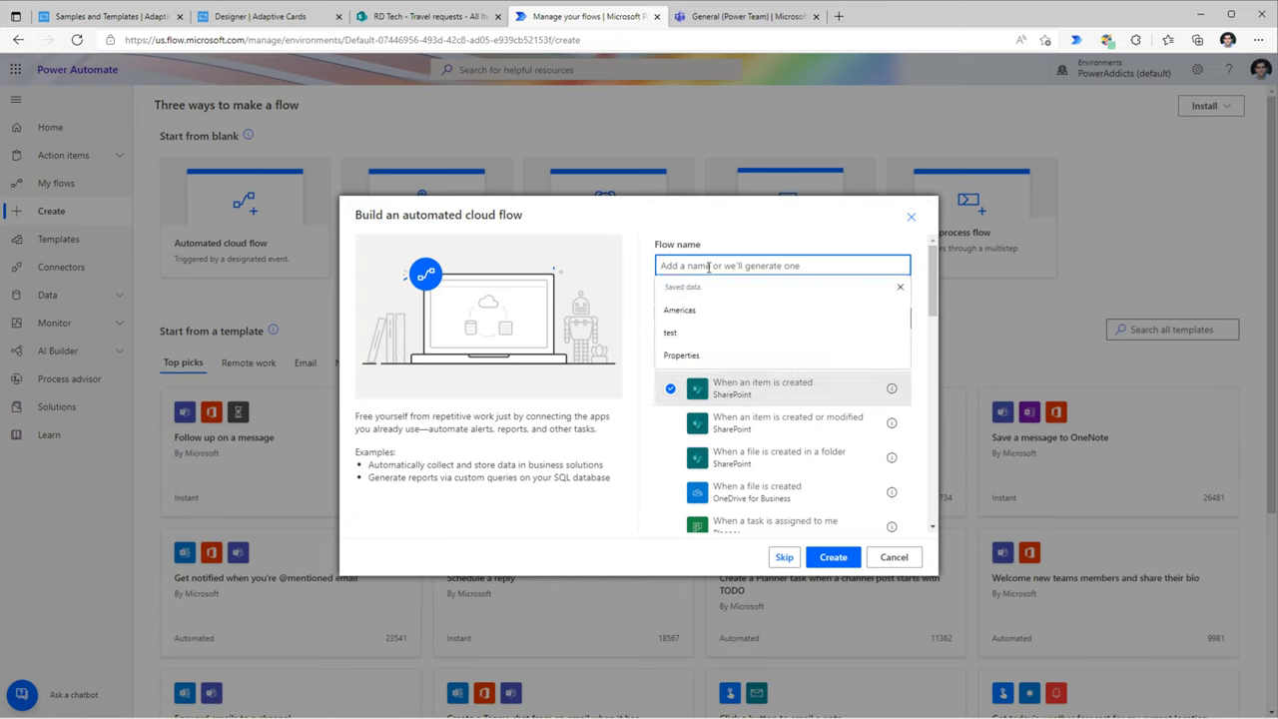
text(Travel Request Adaptive Card)
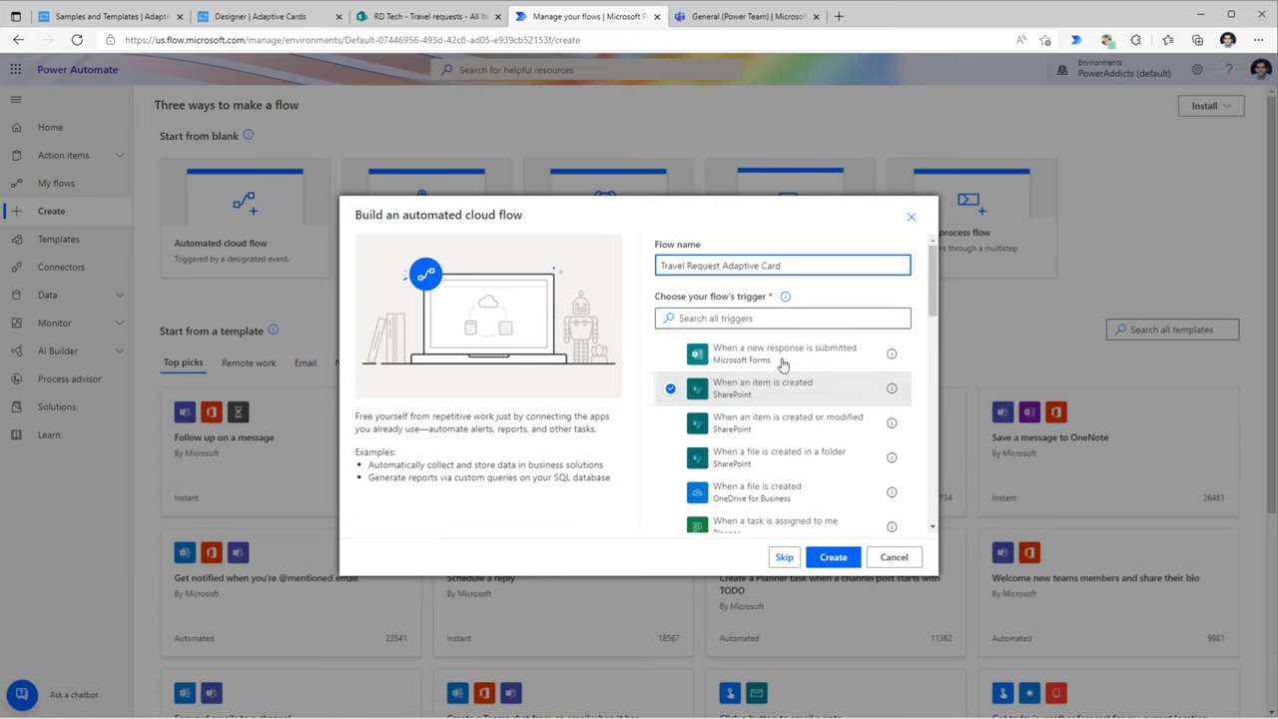
click(831, 561)
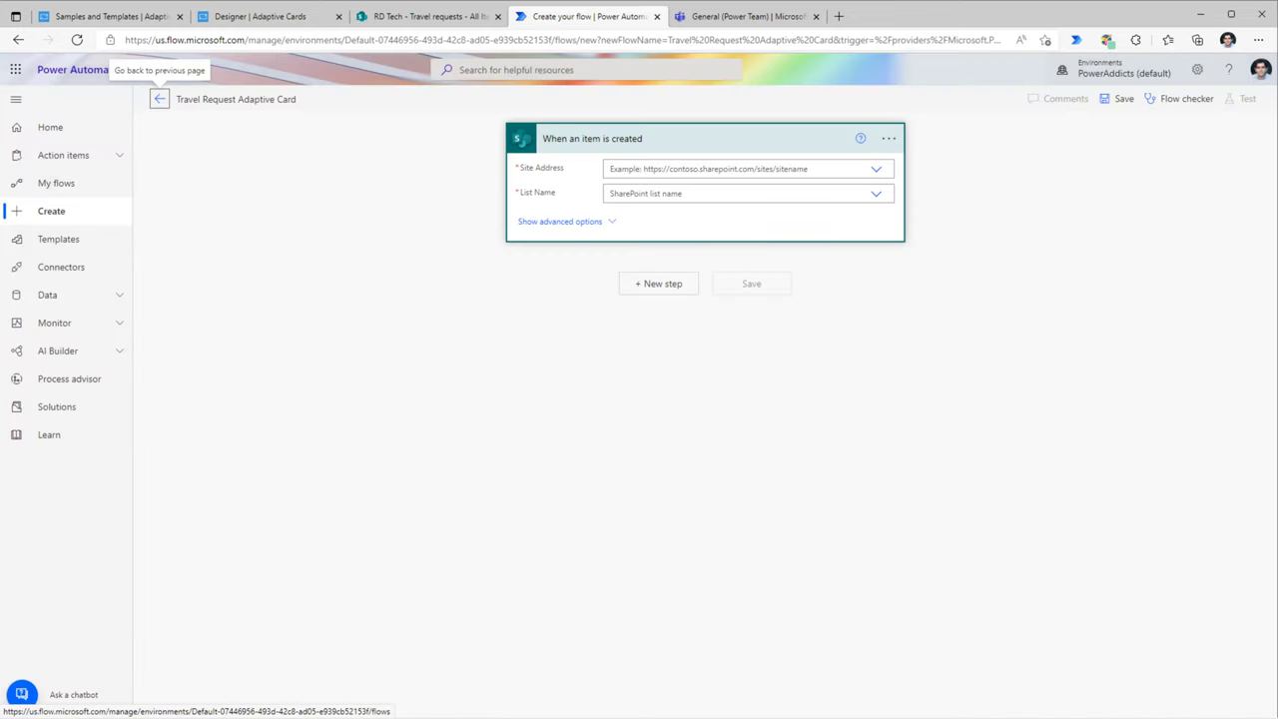
click(876, 169)
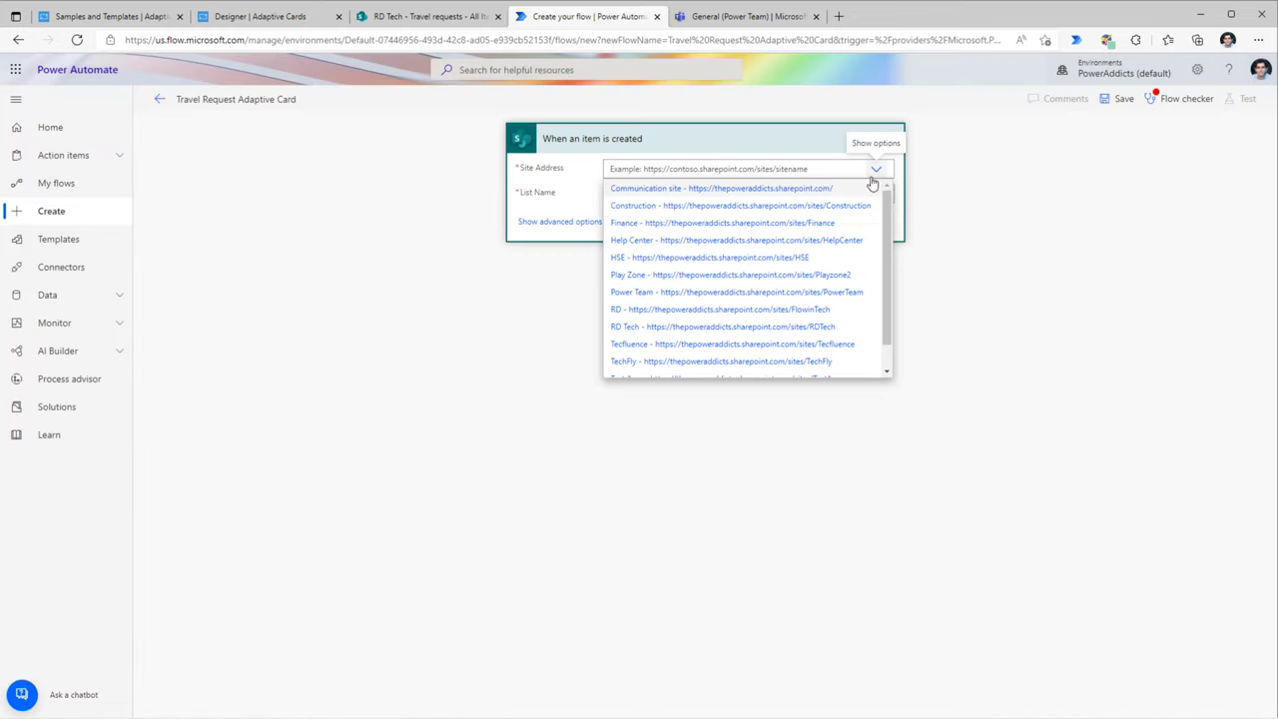
click(698, 326)
click(875, 193)
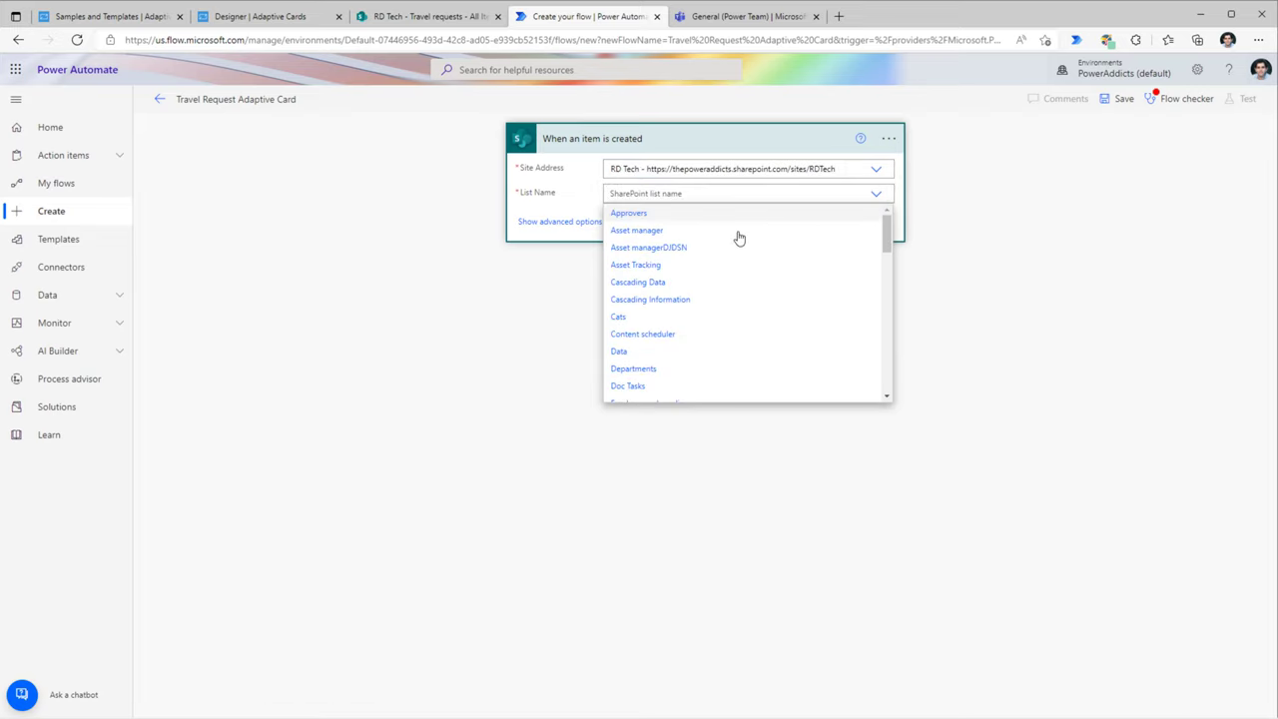
scroll(736, 237, down, 3)
scroll(699, 290, down, 1)
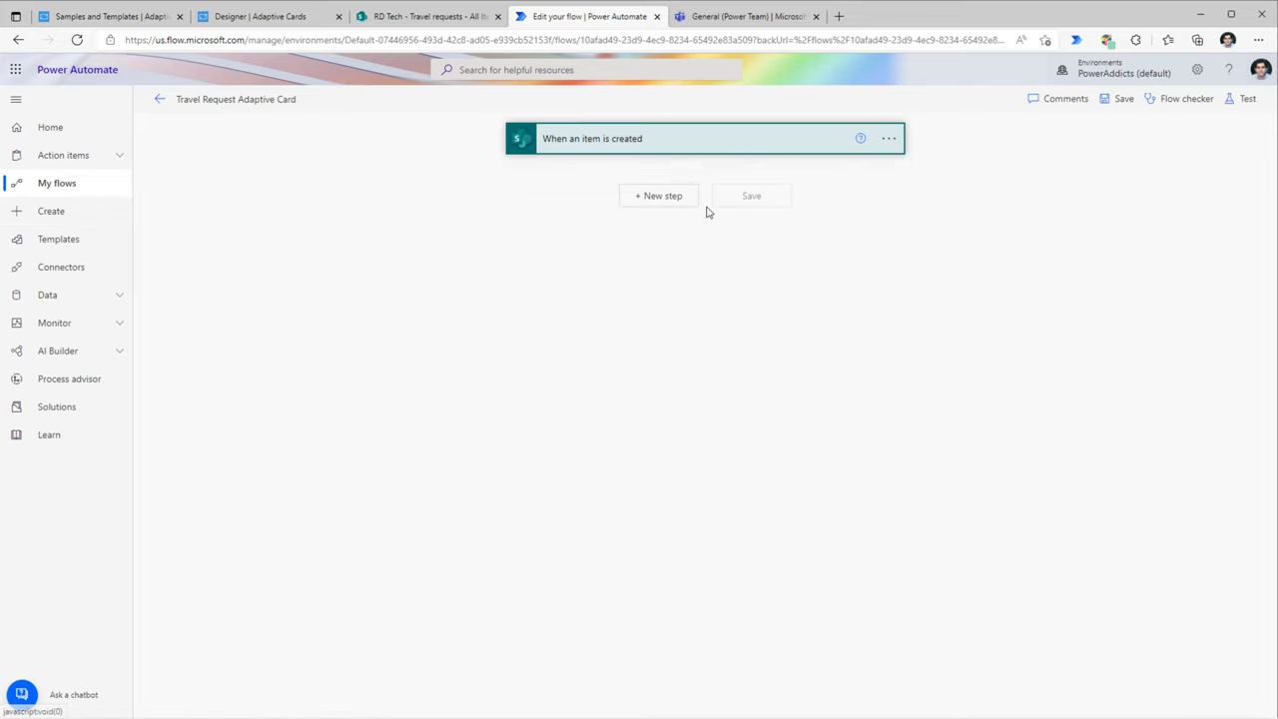
Add the Microsoft Teams action "Post adaptive card and wait for a response" after the SharePoint trigger.
click(671, 197)
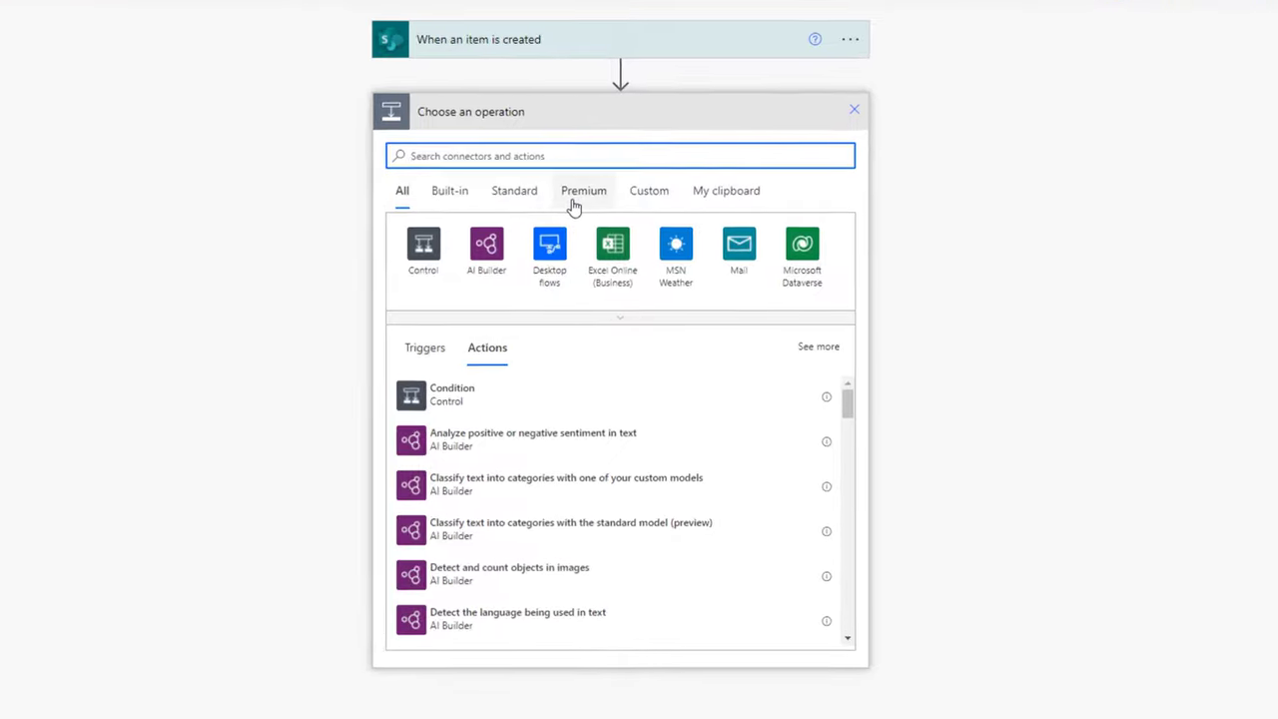
text(post an adap)
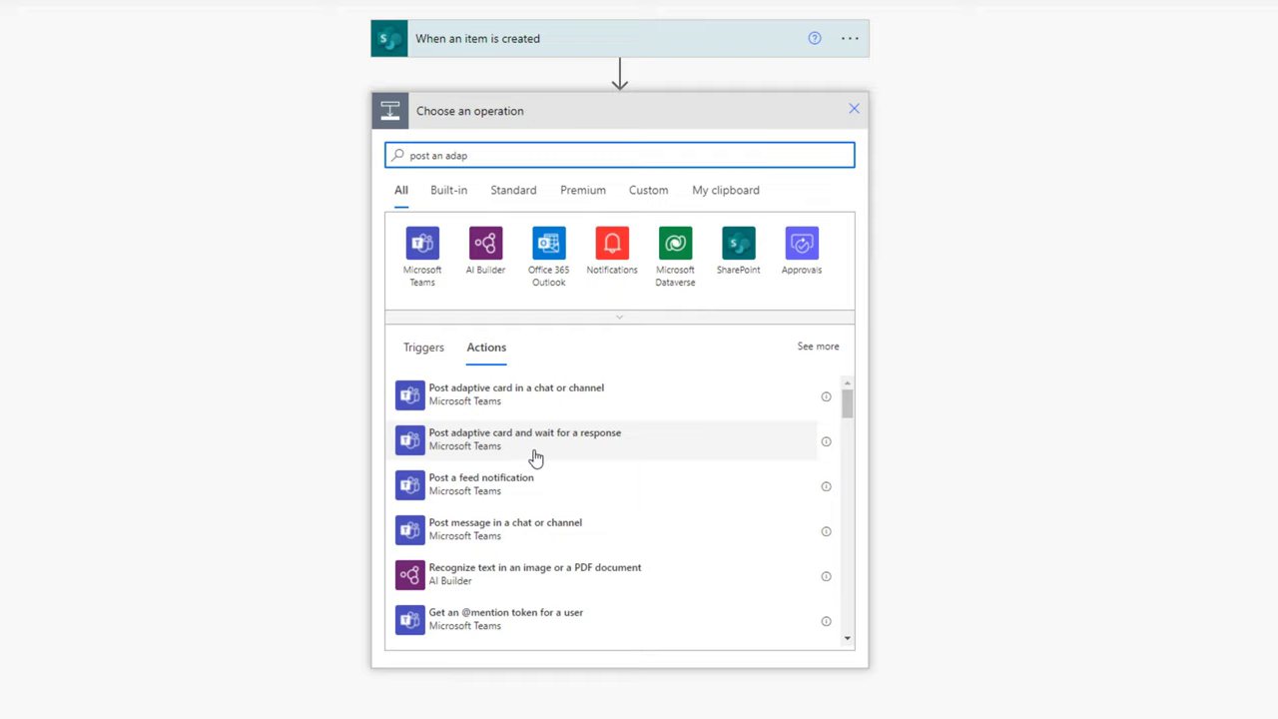
click(534, 446)
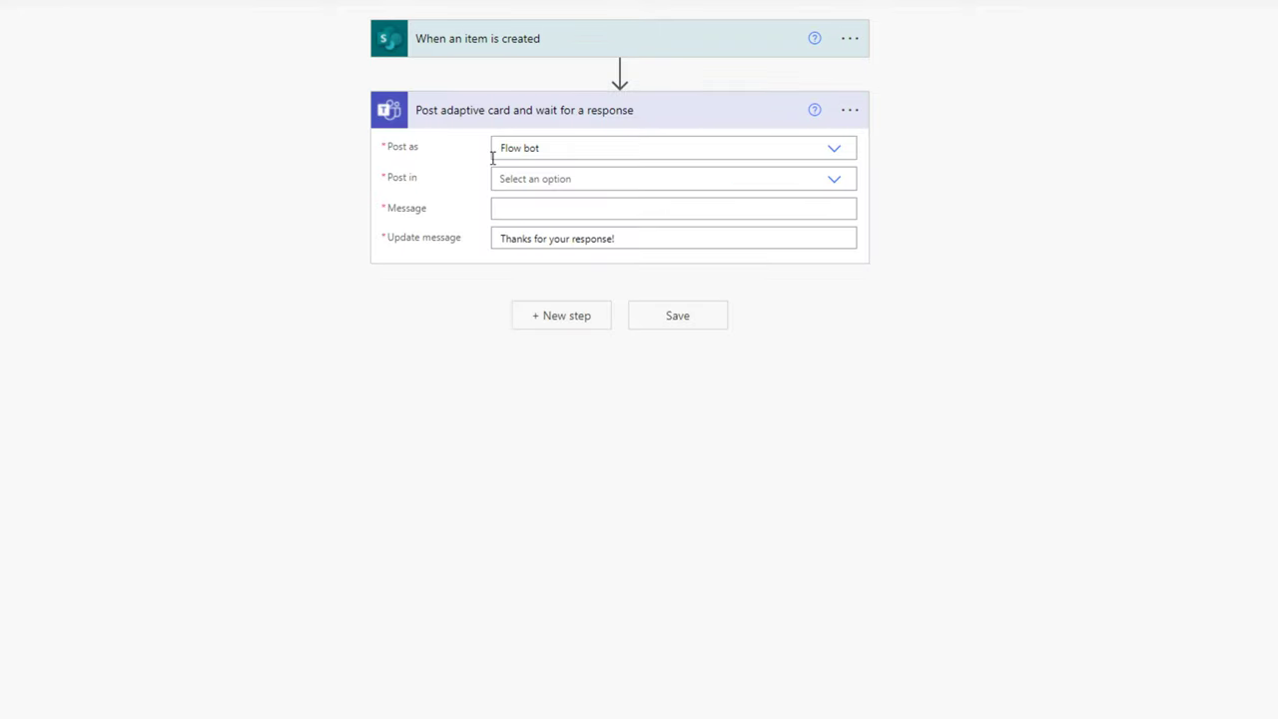
Configure the Teams action to post in a Channel, using the HR team and its General channel.
click(839, 185)
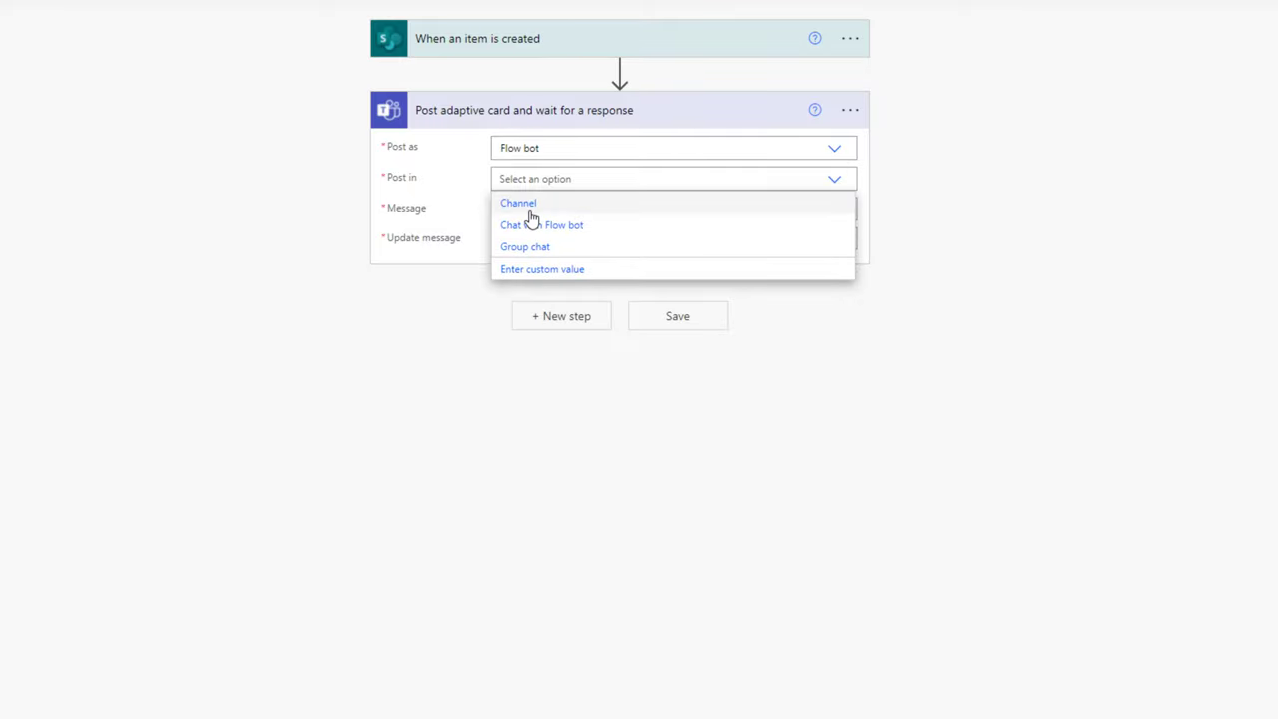
click(530, 203)
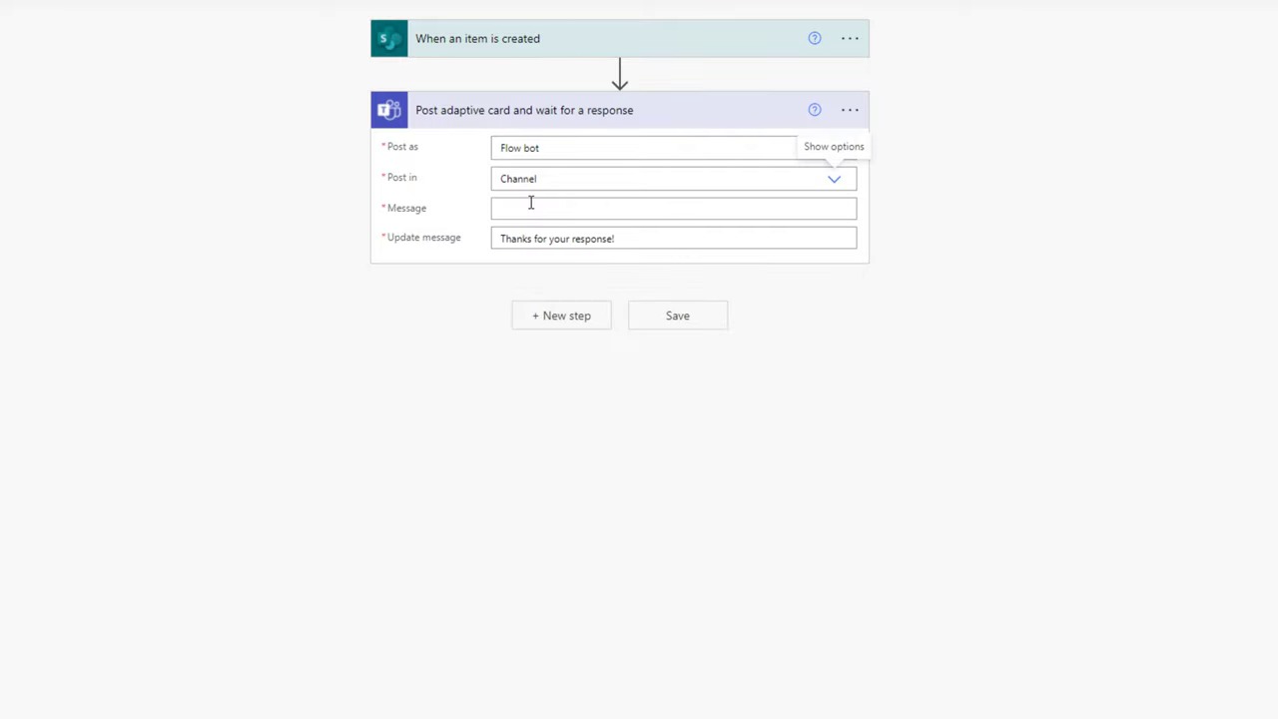
click(711, 267)
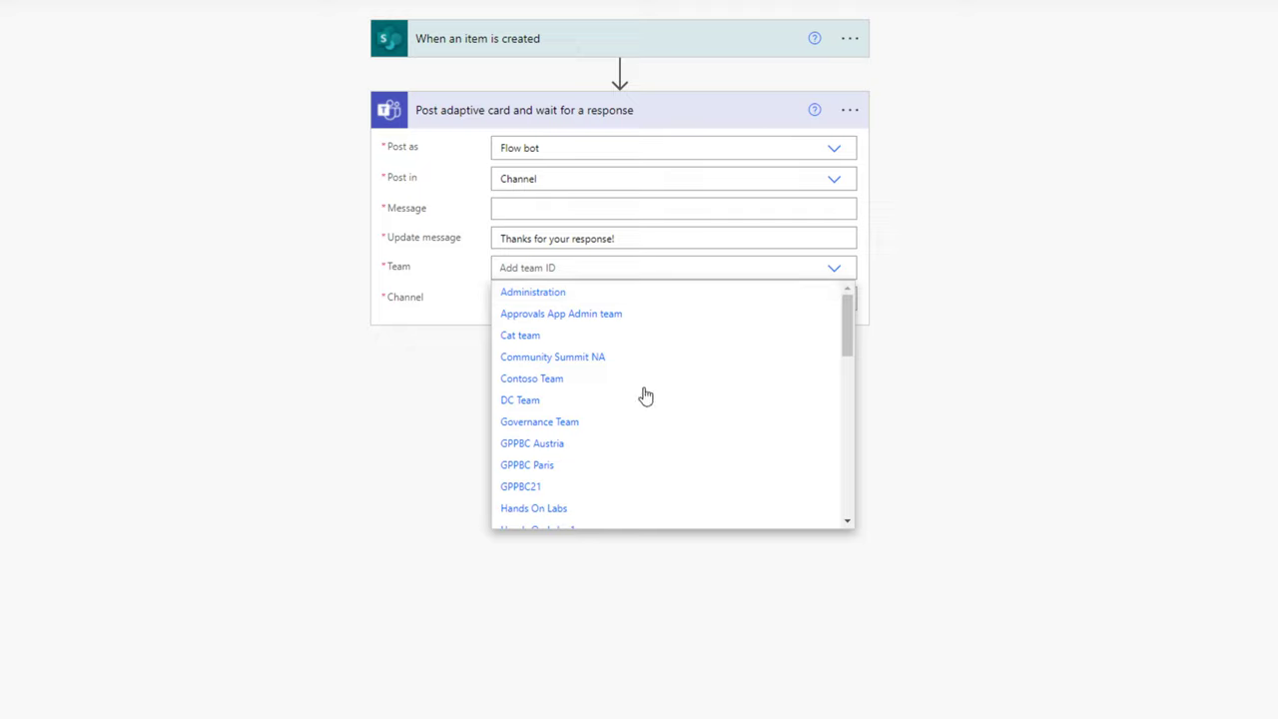
scroll(644, 398, down, 5)
scroll(627, 413, up, 3)
click(513, 400)
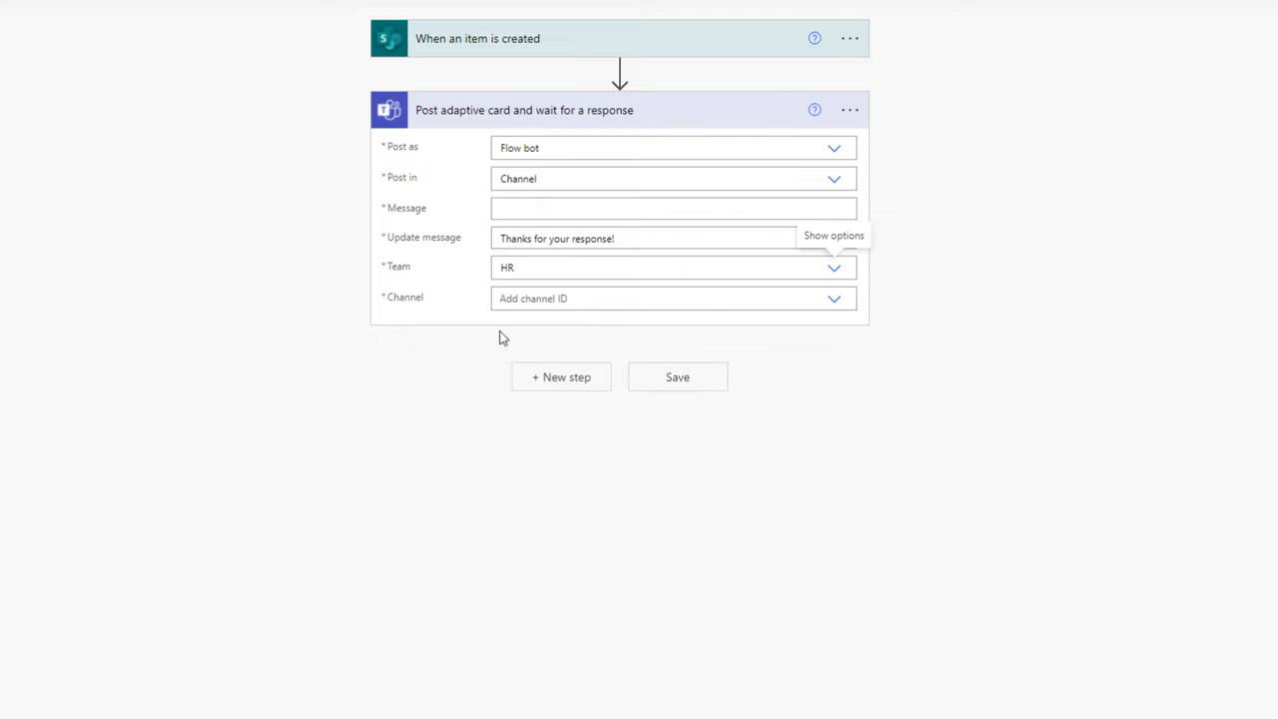
click(825, 304)
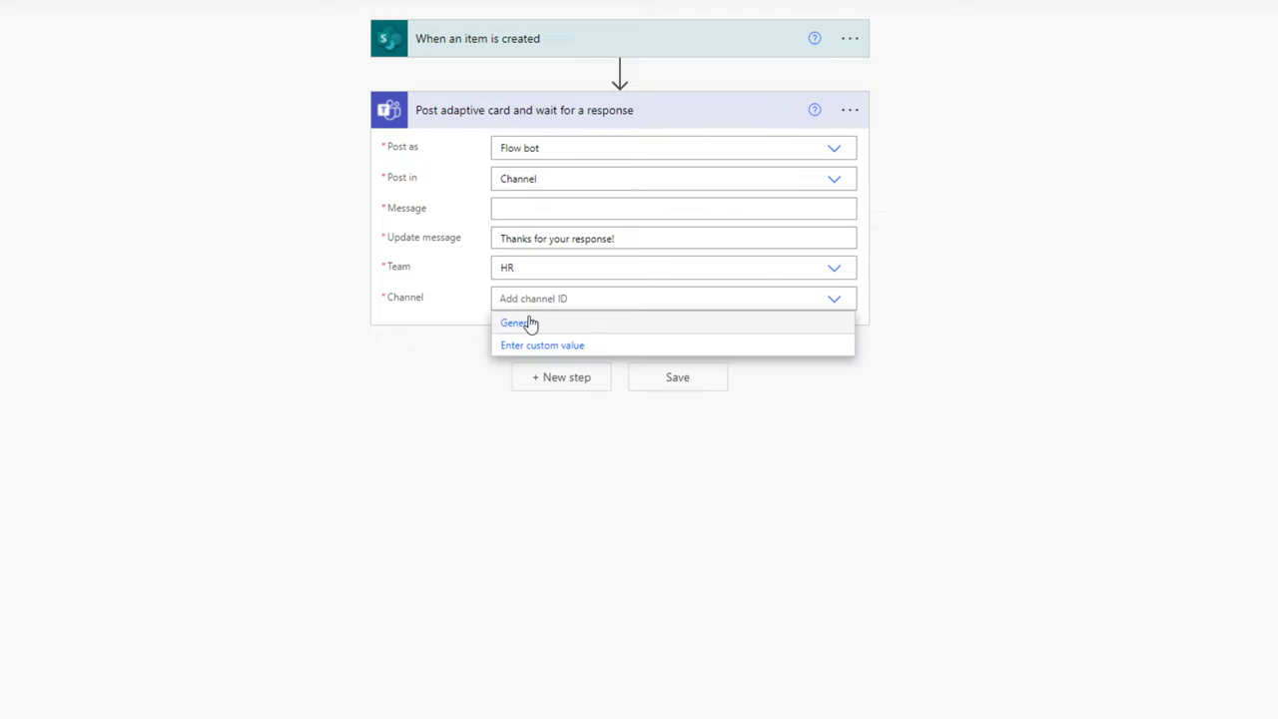
click(521, 323)
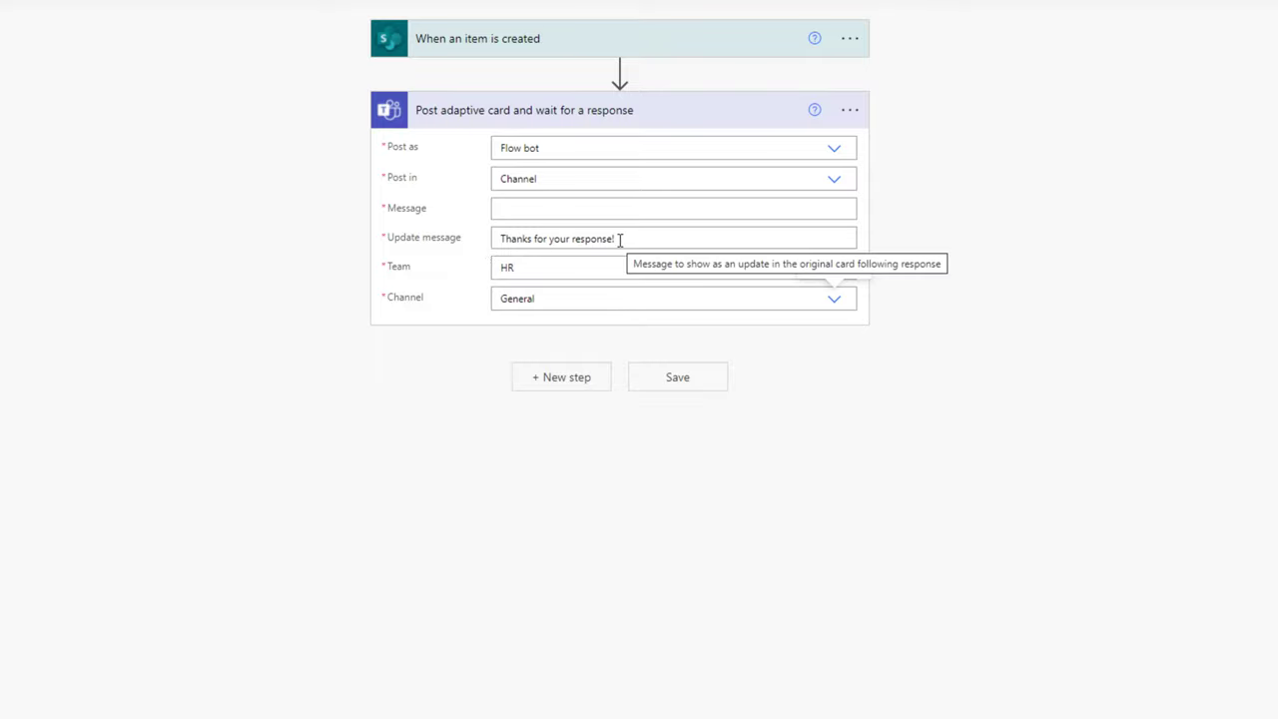
click(531, 210)
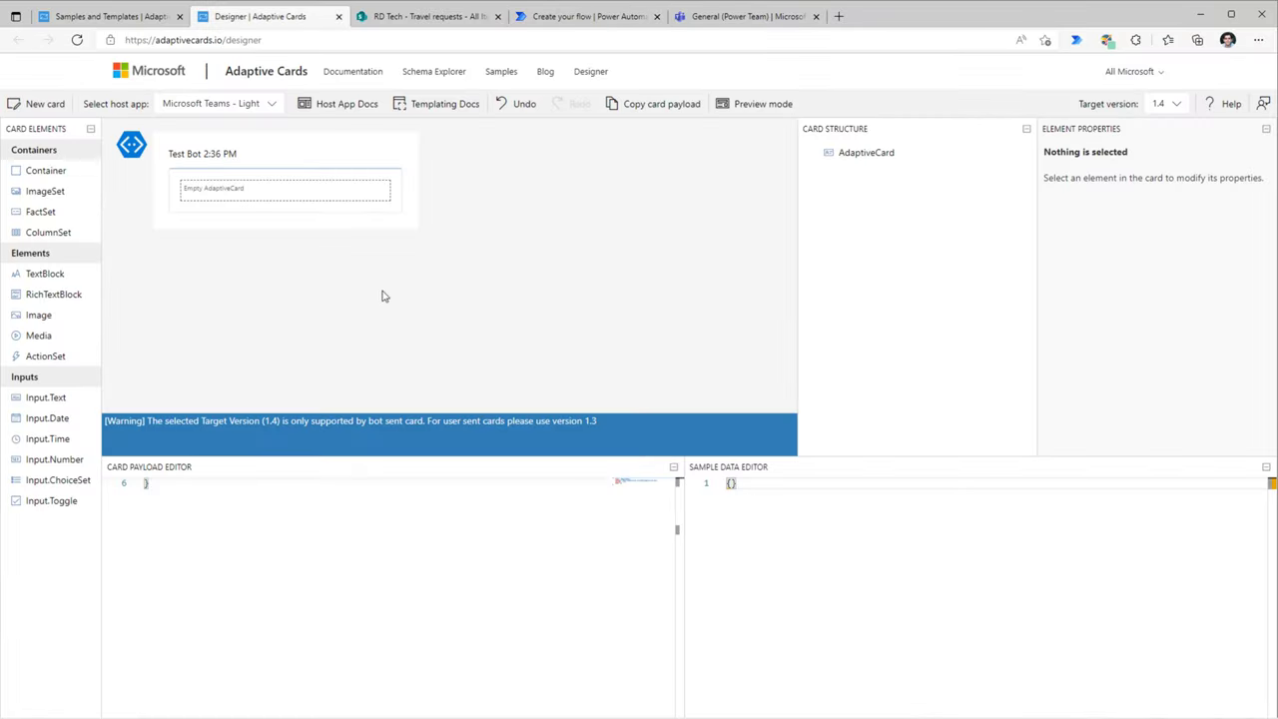
Switch to the Adaptive Cards Designer and place two TextBlocks followed by an ActionSet on the empty card.
drag(37, 284, 189, 186)
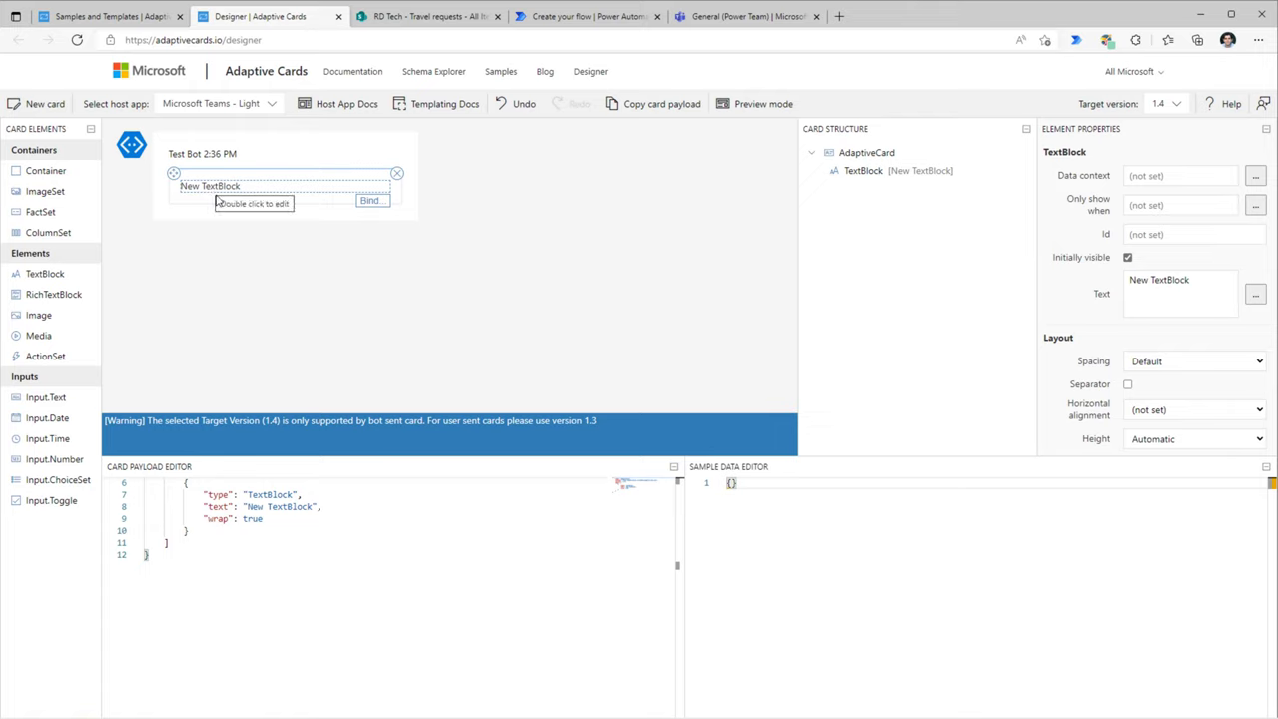
drag(49, 279, 254, 221)
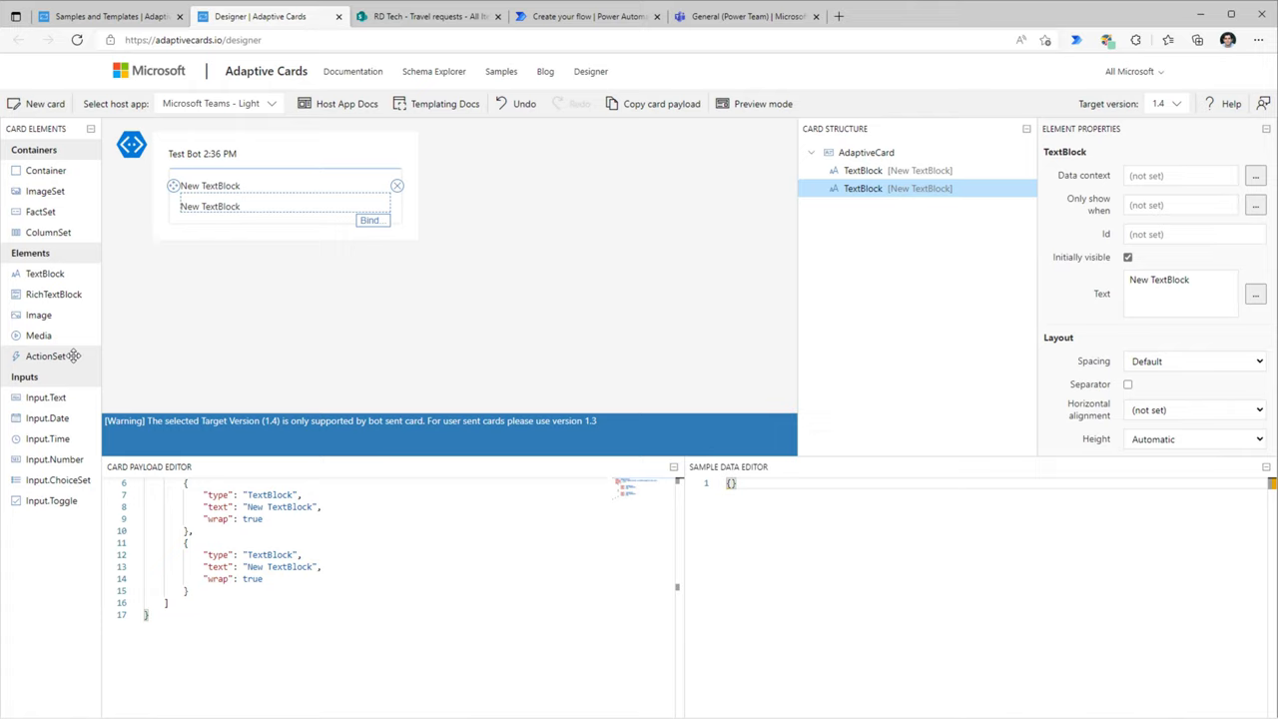
drag(73, 356, 204, 233)
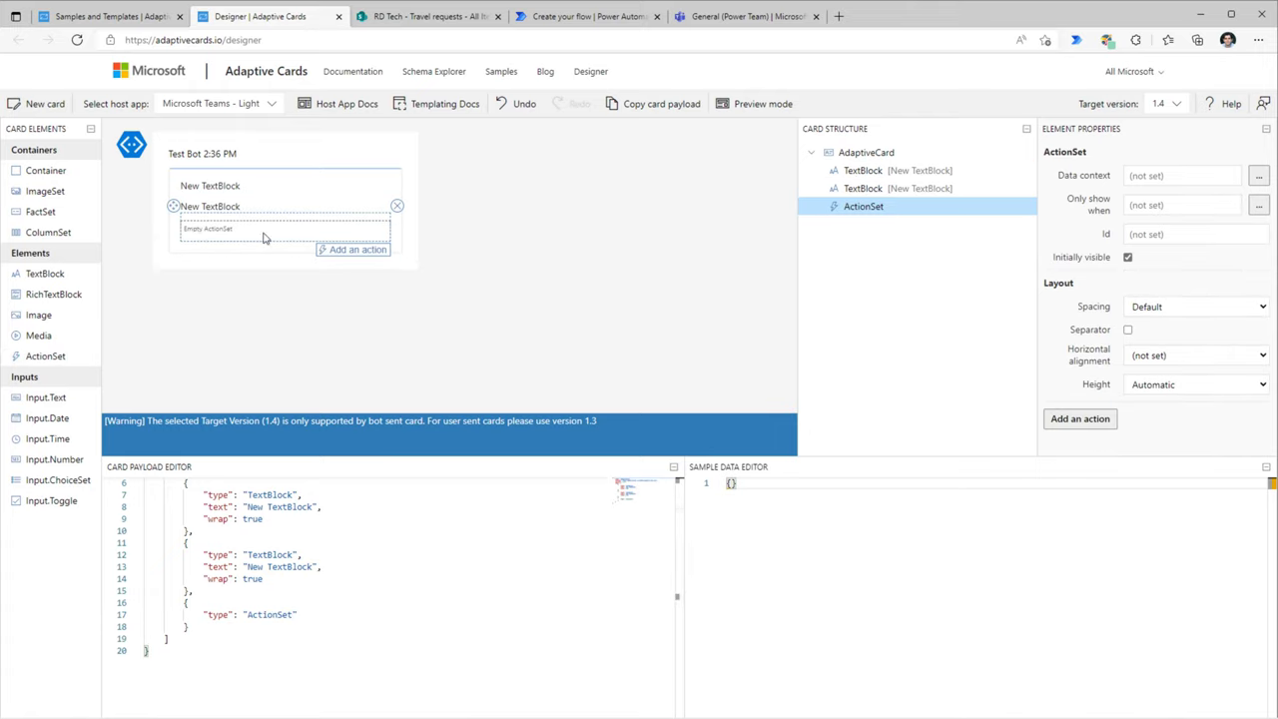
Add an Action.OpenUrl to the ActionSet with the URL "link to item" and the title "See Request Details".
click(346, 254)
click(377, 267)
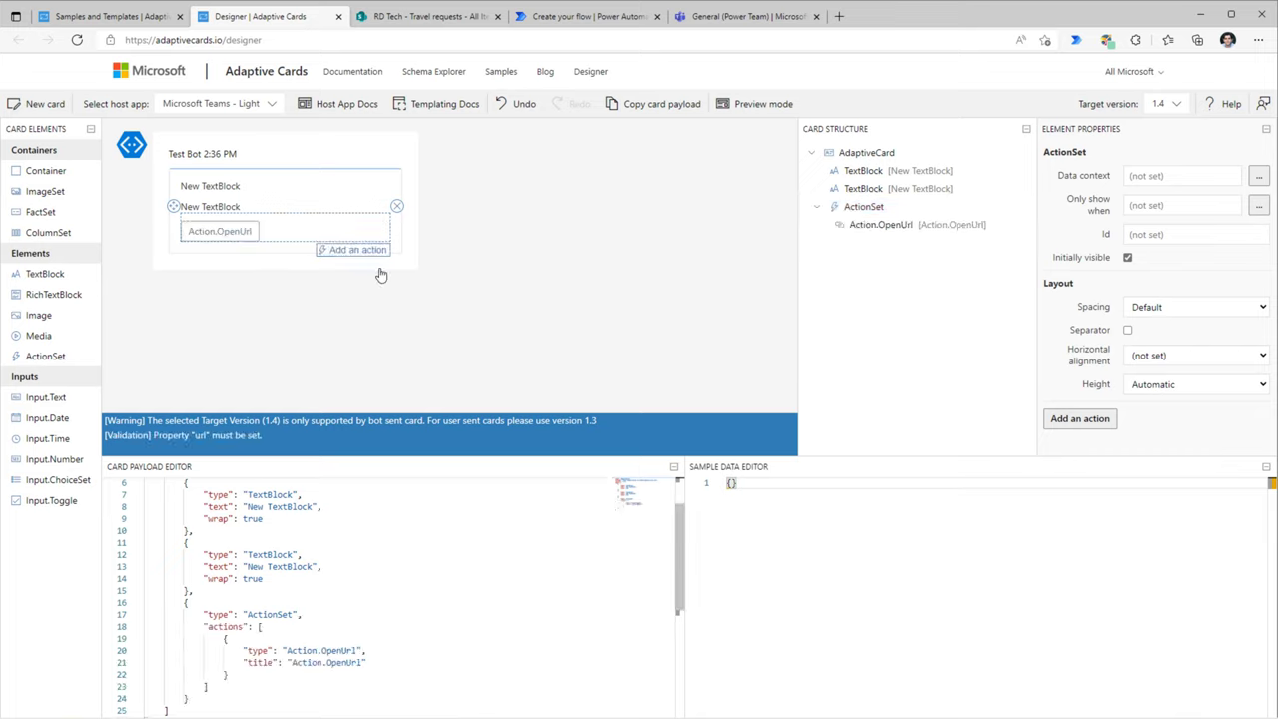
click(215, 232)
click(1132, 284)
text(link to item)
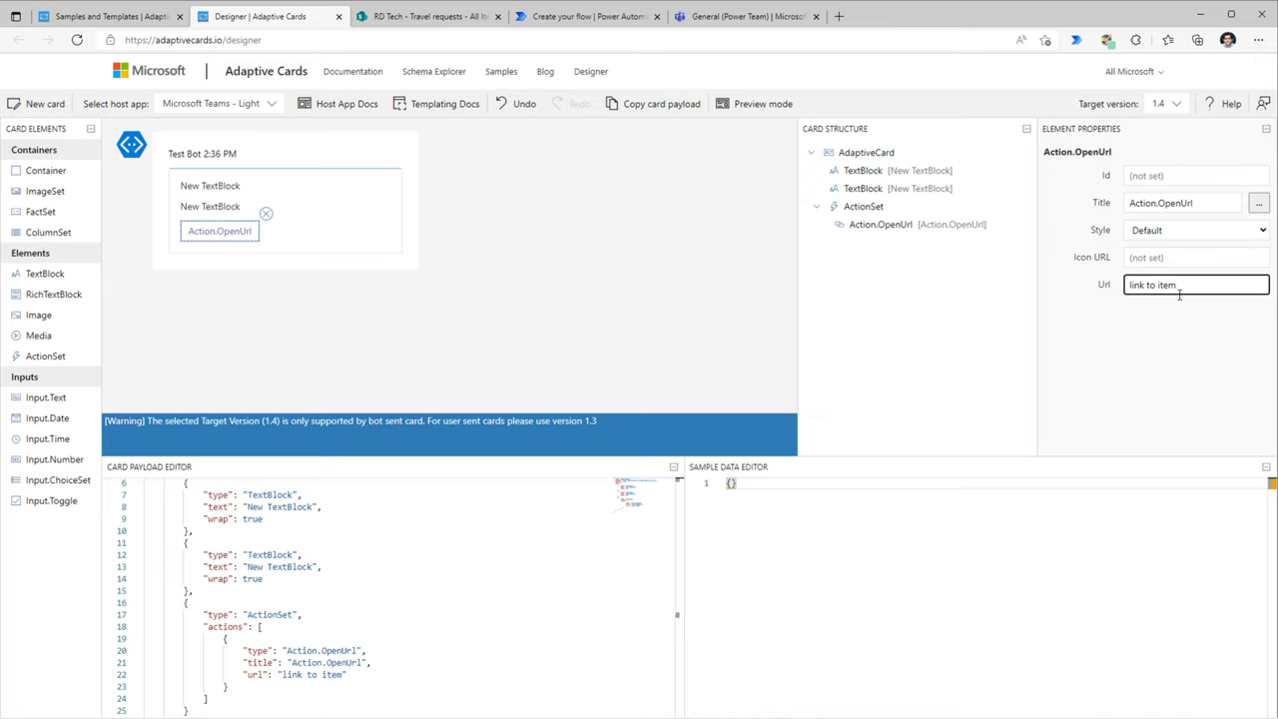
click(1063, 200)
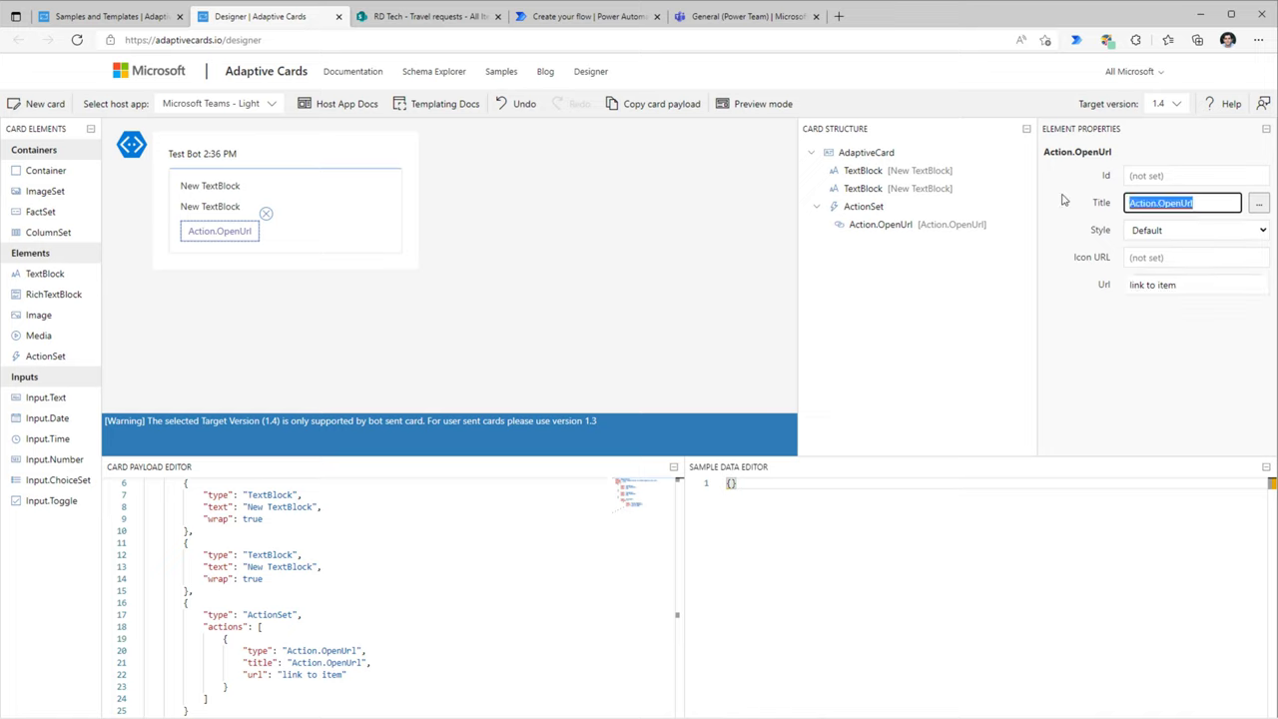
text(See Request Details)
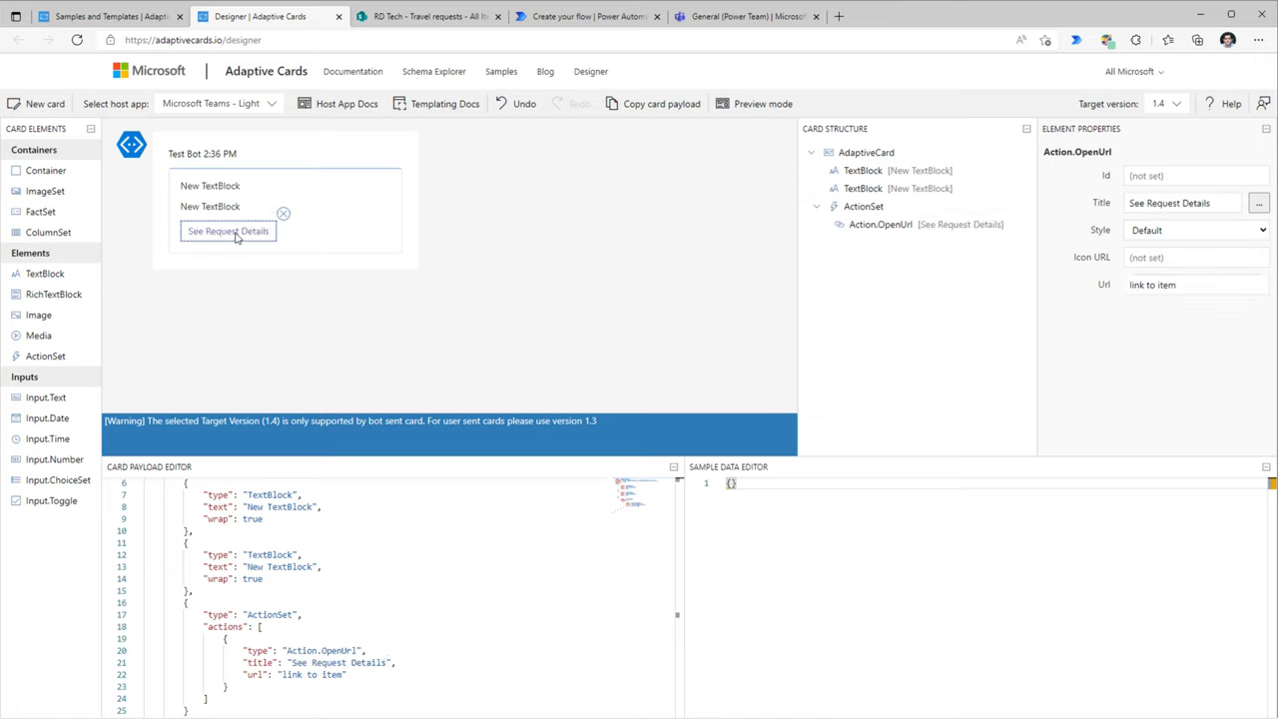
click(242, 256)
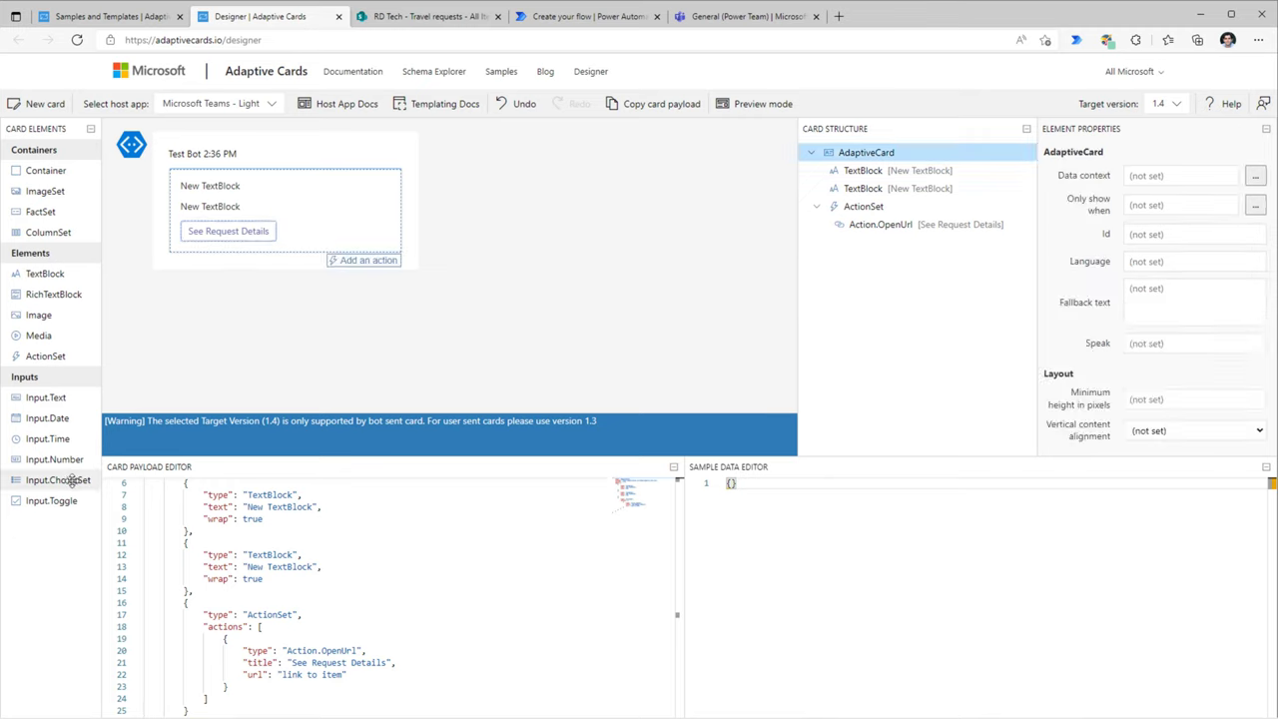
Add an Input.ChoiceSet below the See Request Details action and set its Id to acDecision.
drag(70, 479, 189, 252)
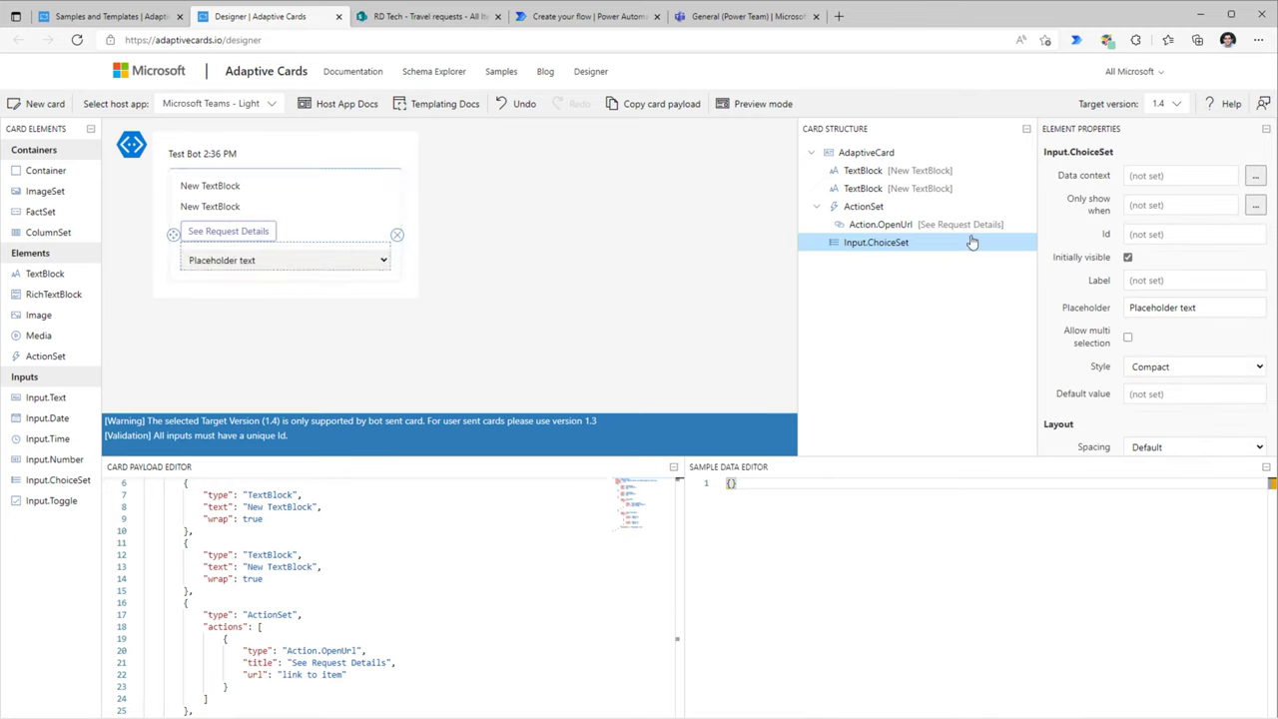
click(1155, 235)
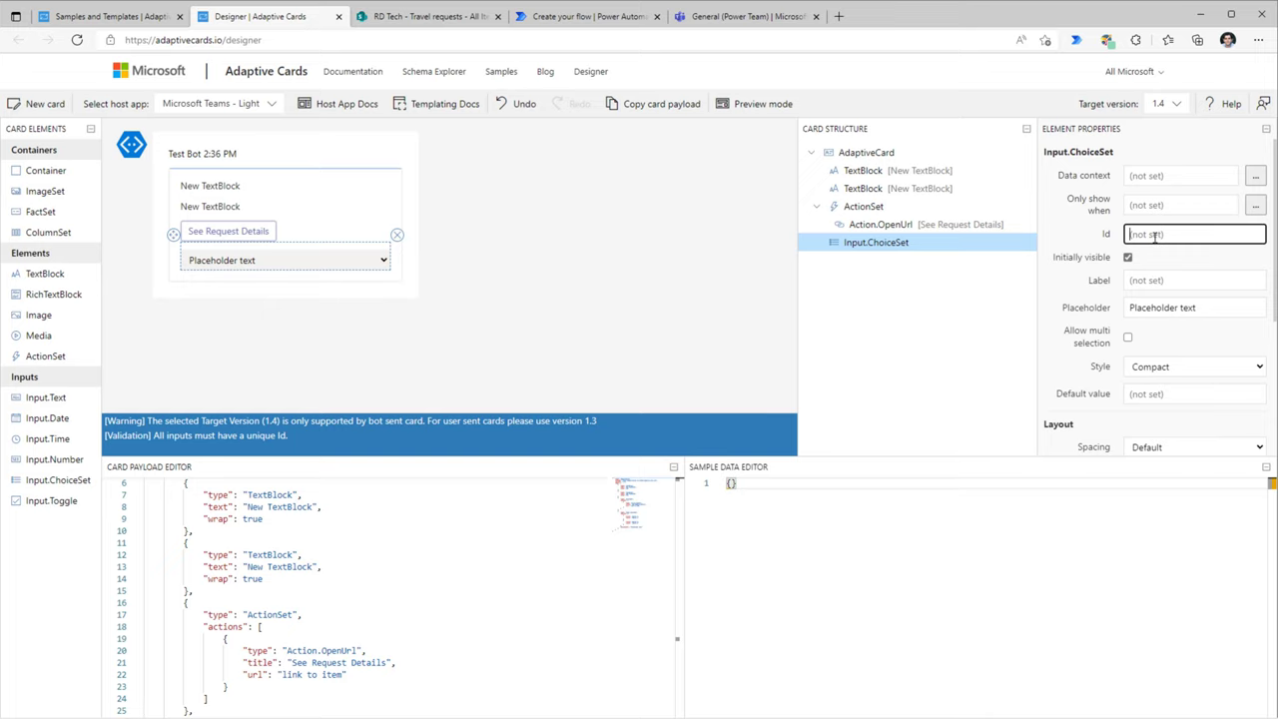
text(acDecision)
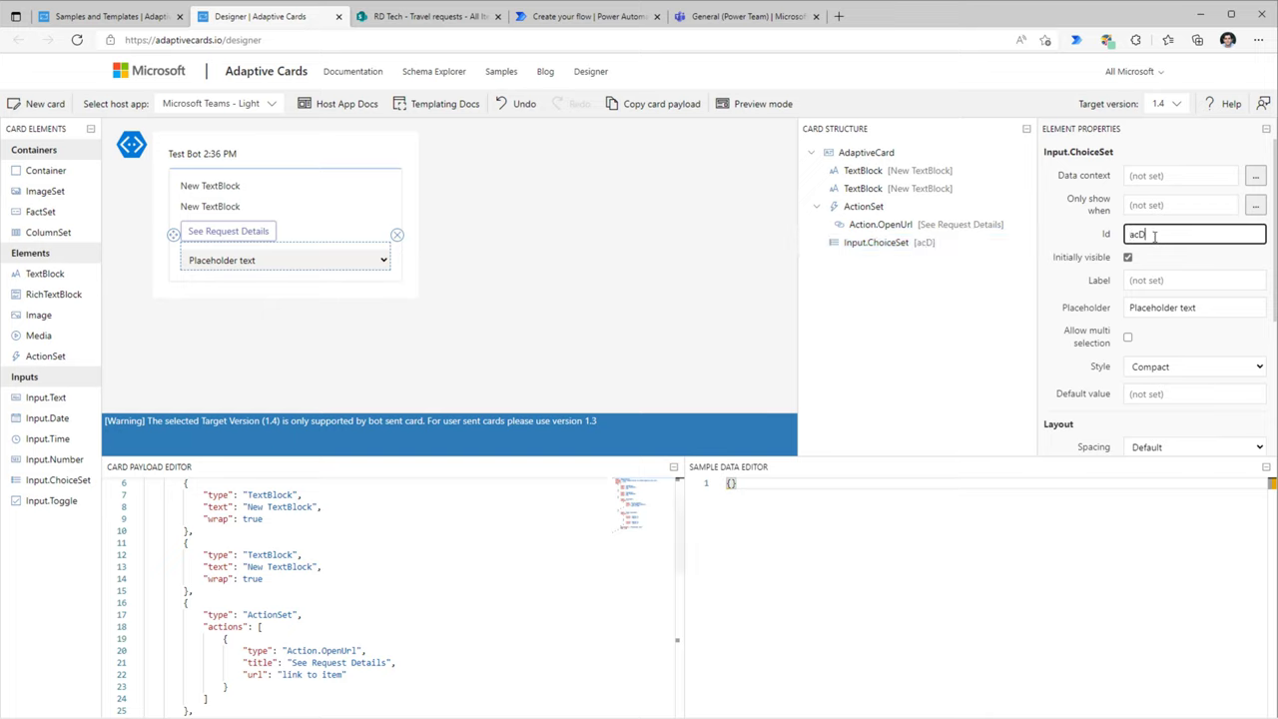
key(Return)
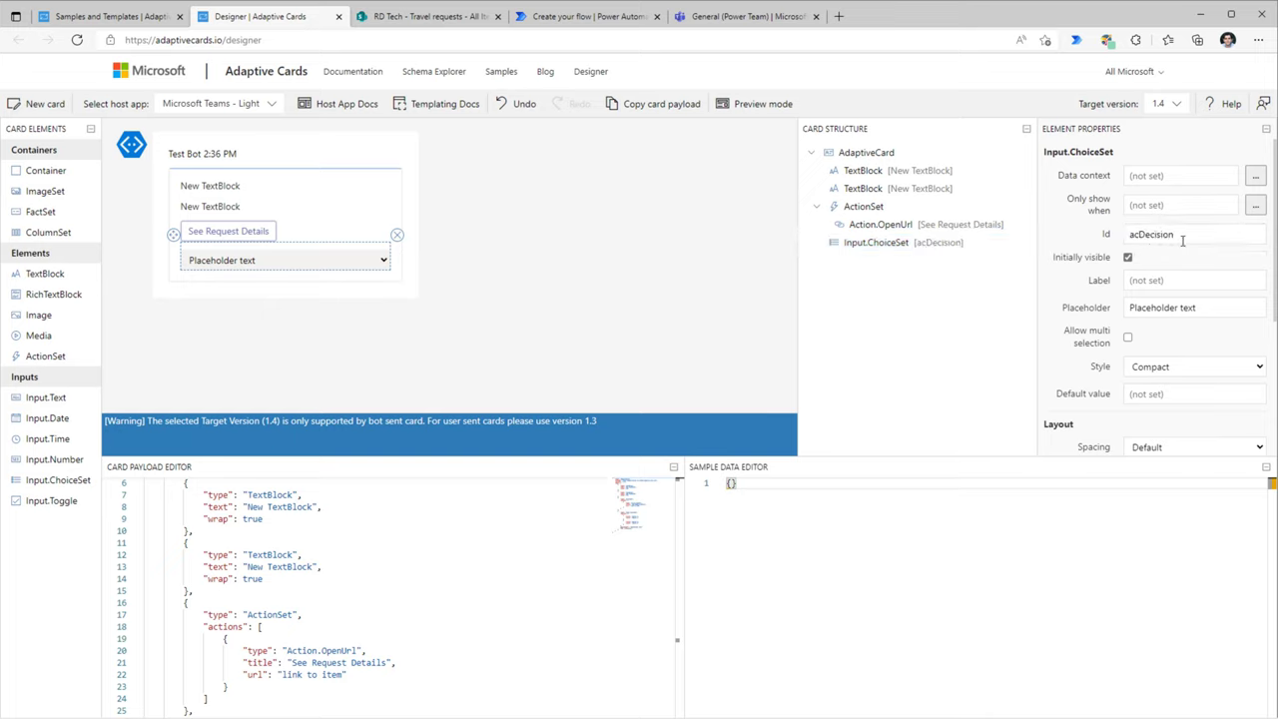
Set both the title and the value of the choice set's first choice to "Yes".
scroll(1134, 301, down, 5)
drag(1090, 384, 973, 386)
text(Yes)
key(ctrl+a)
key(ctrl+c)
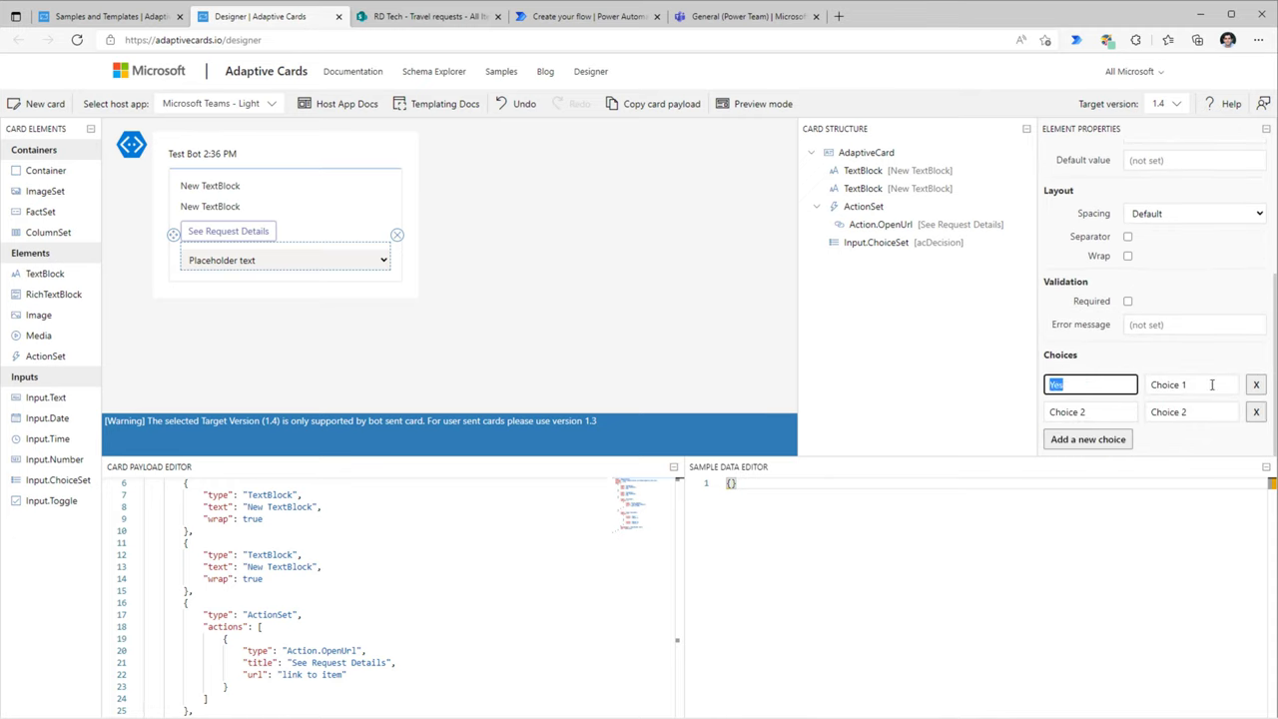
triple_click(1212, 384)
key(ctrl+v)
Set both the title and the value of the choice set's second choice to "No".
drag(1126, 411, 1046, 411)
text(No)
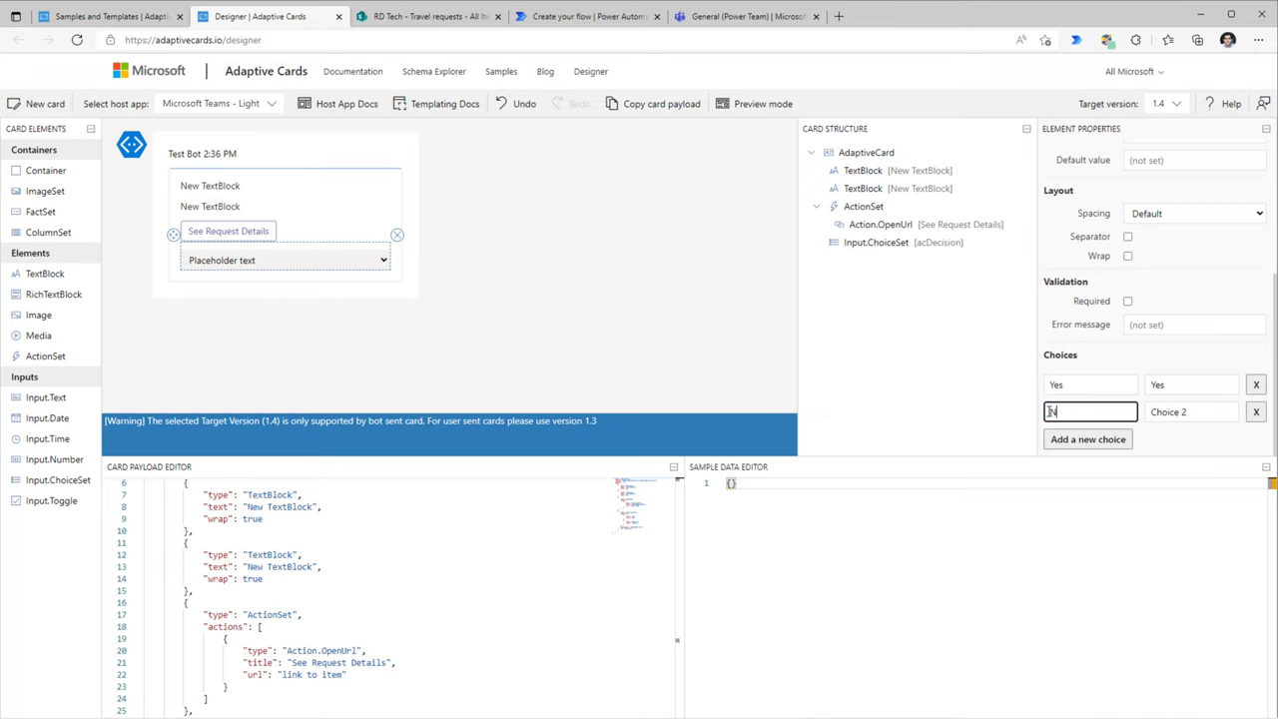
key(ctrl+a)
key(ctrl+c)
triple_click(1212, 411)
key(ctrl+v)
click(1141, 368)
Make the acDecision choice set required, with the error message "Decision is needed!".
click(1127, 303)
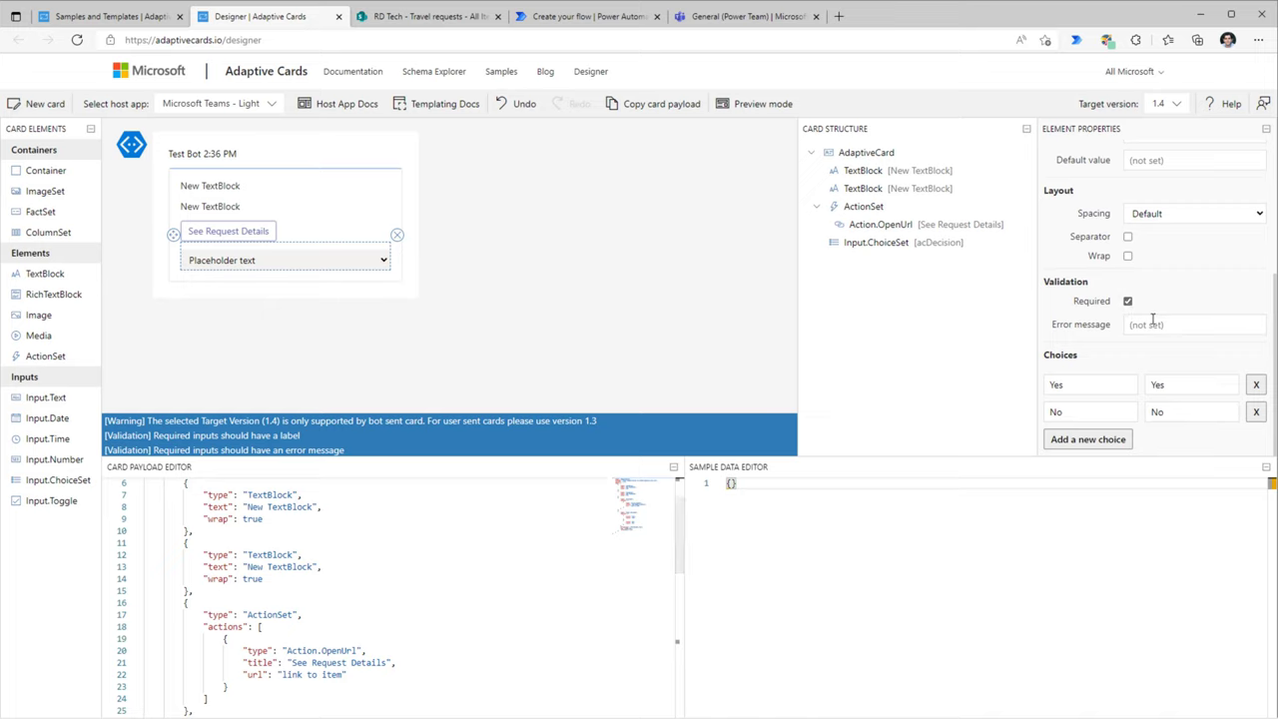
click(1155, 324)
text(Decision is needed!)
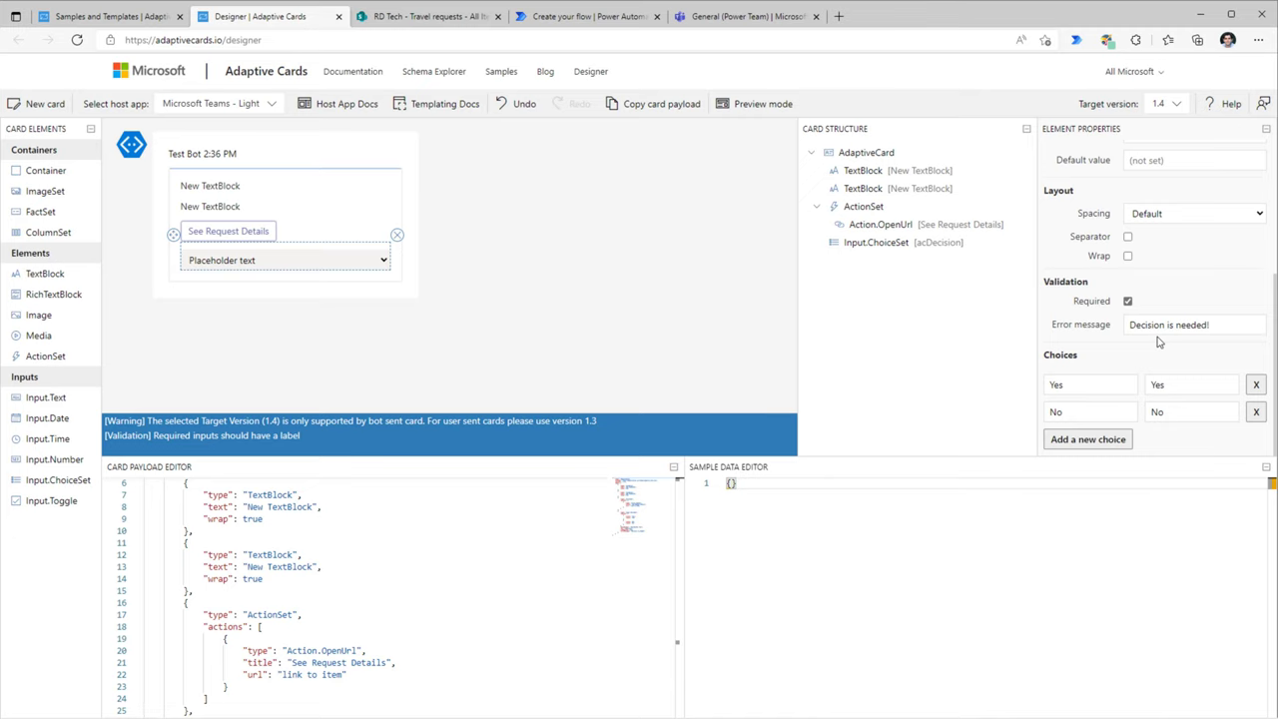
Set the acDecision choice set's label to "Accepted?" and its placeholder to "Decision".
scroll(1157, 341, up, 5)
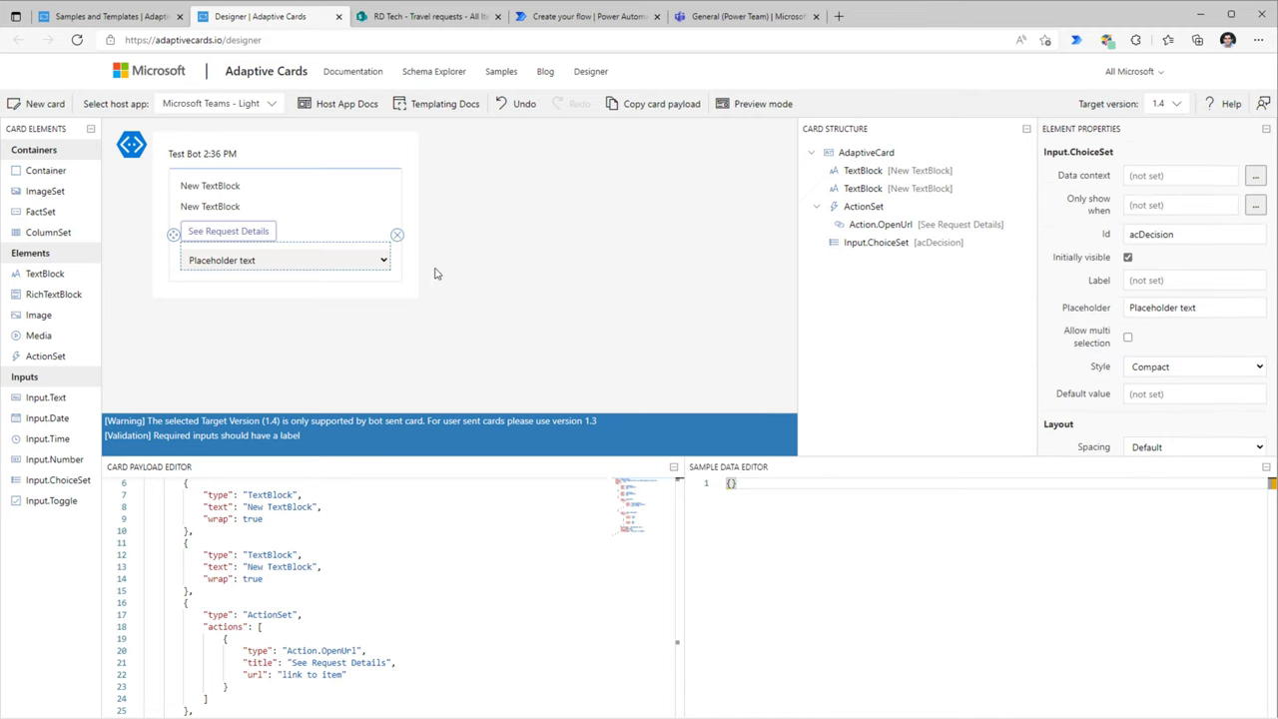
click(1160, 282)
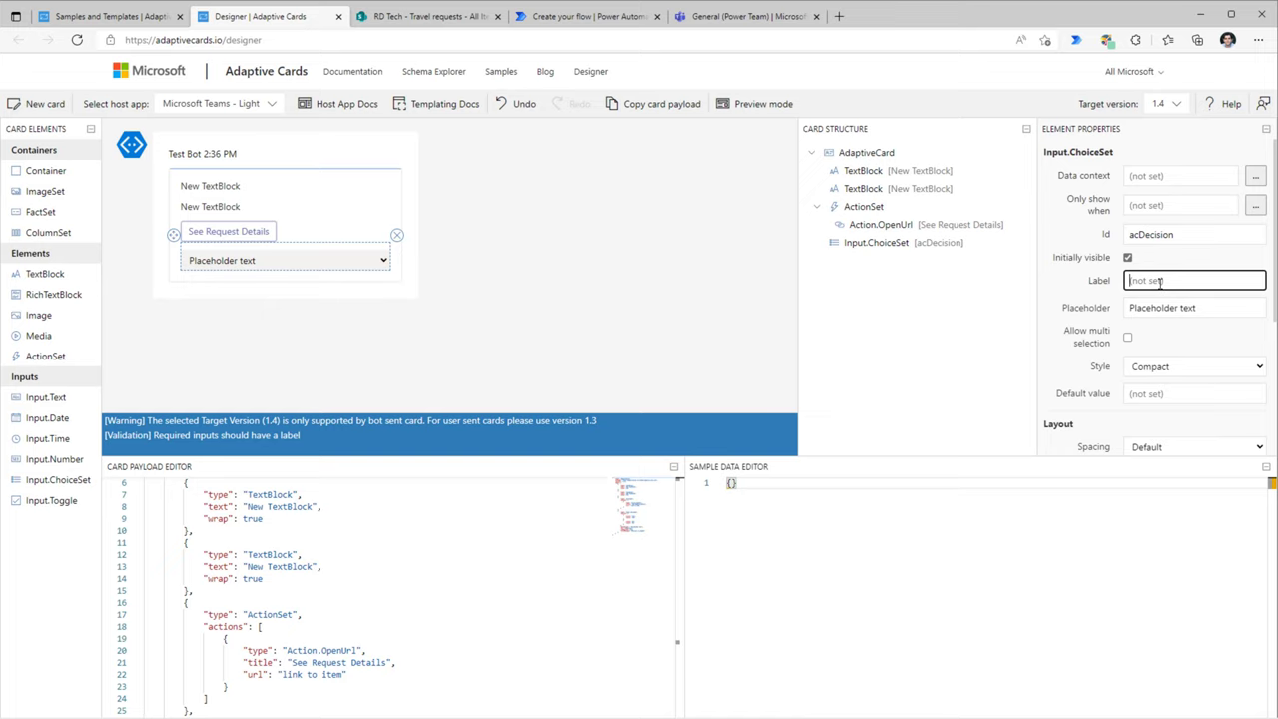
text(Accepted?)
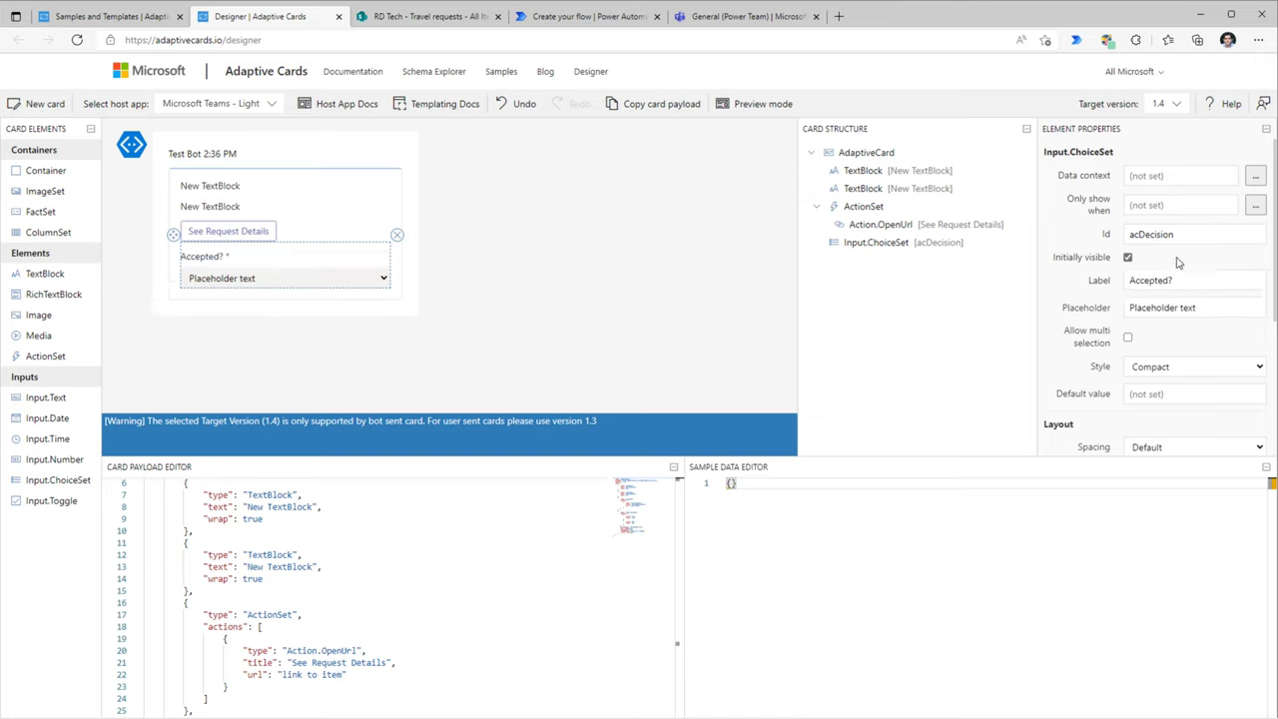
key(Tab)
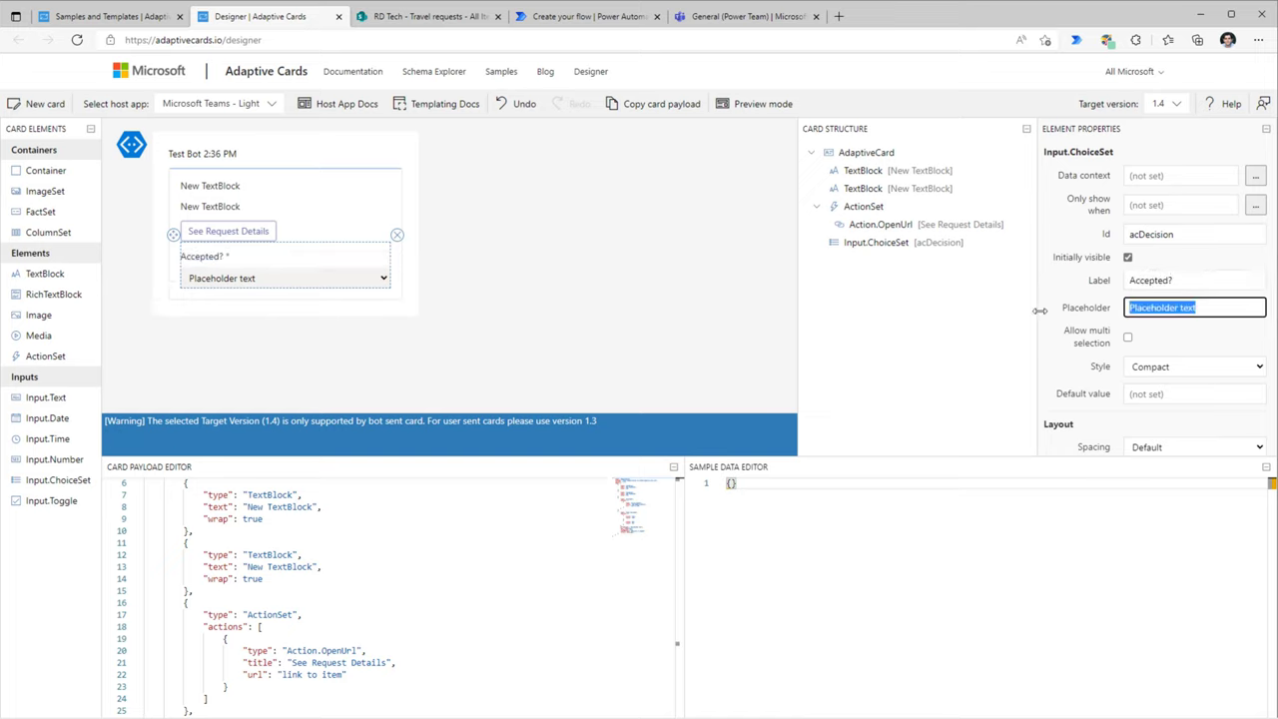
text(Decision)
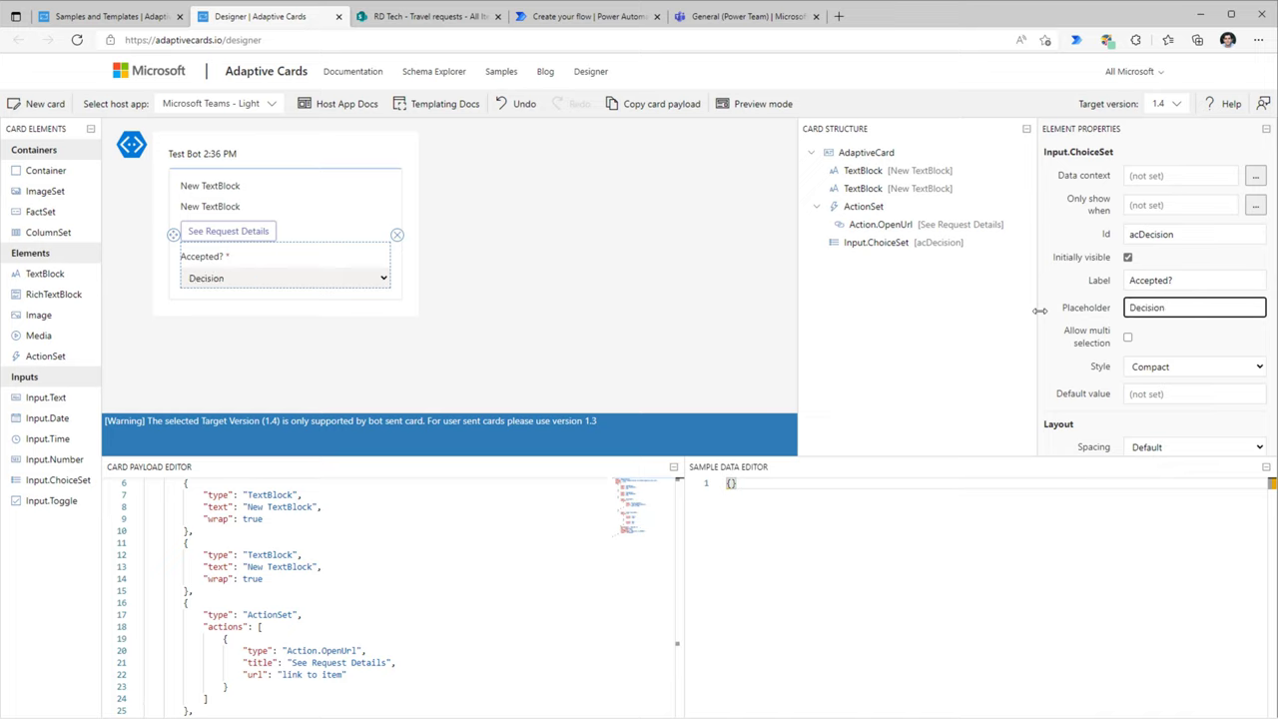
key(Tab)
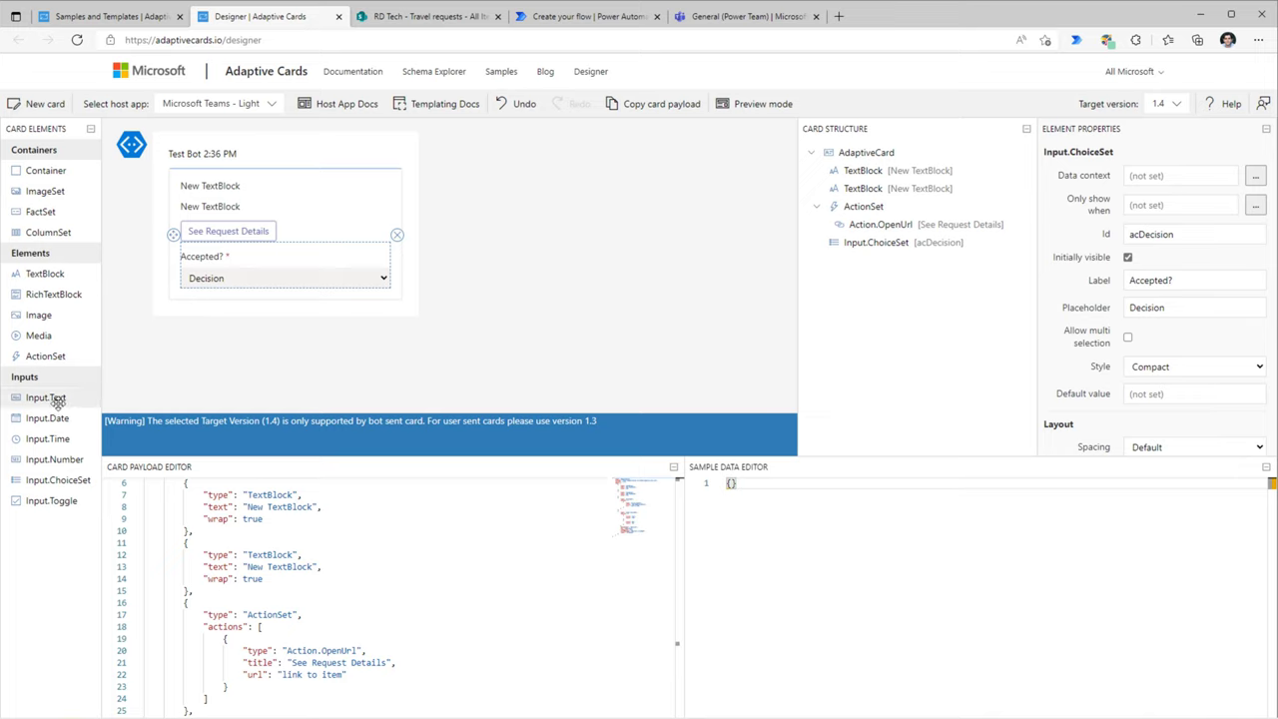
Add an Input.Text below the decision choice set and set its Id to acComments.
drag(57, 402, 200, 289)
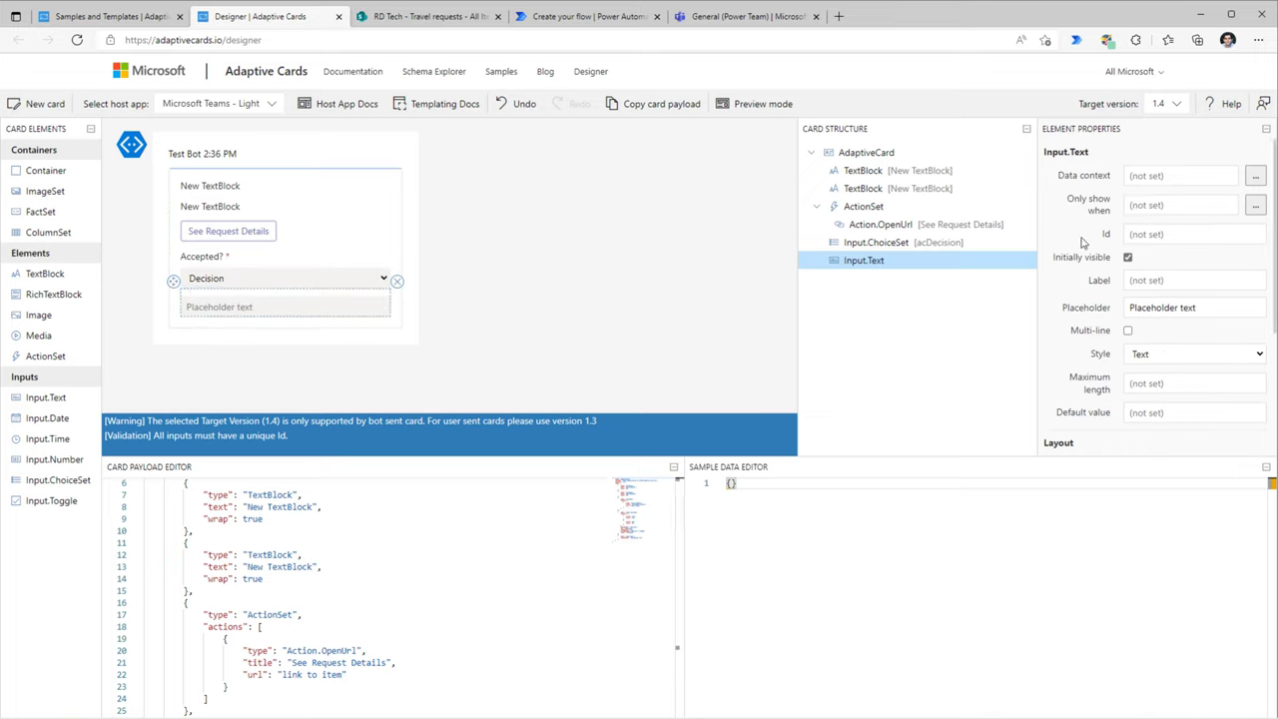
click(1138, 232)
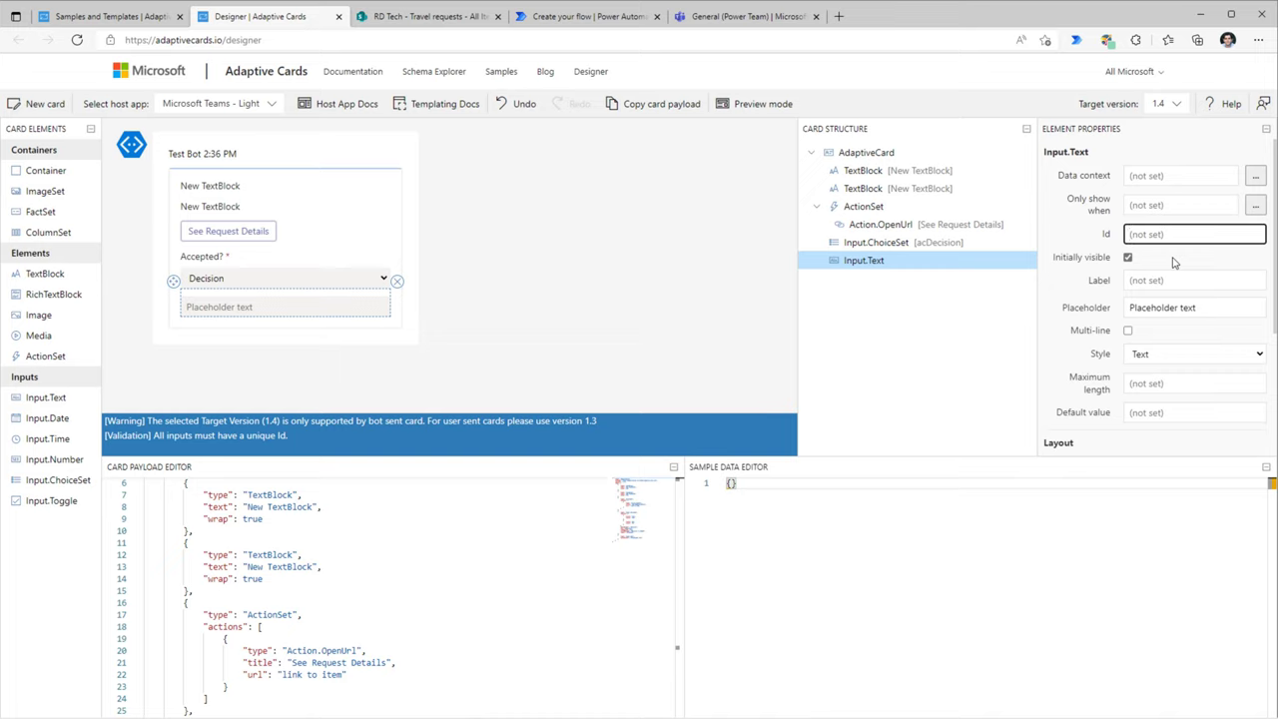
text(acComments)
click(1173, 268)
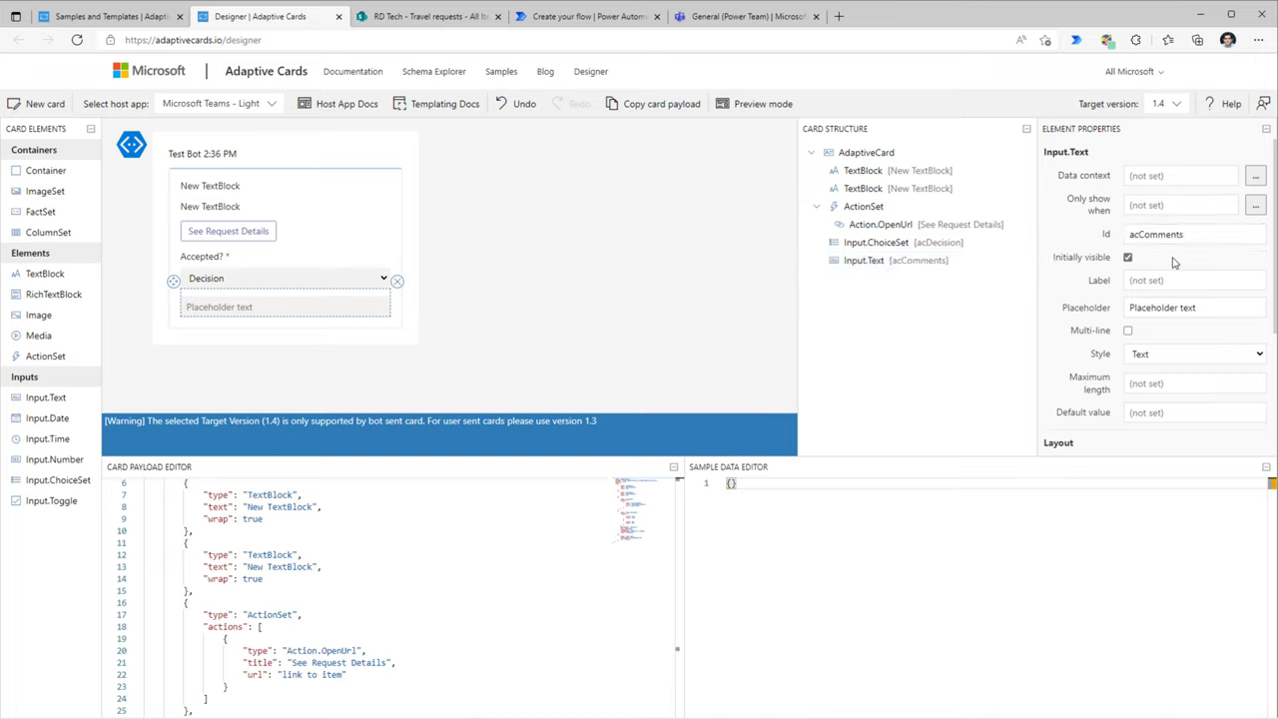
Set the acComments input's label and placeholder to "Comments" and make it multi-line.
click(1172, 281)
text(C)
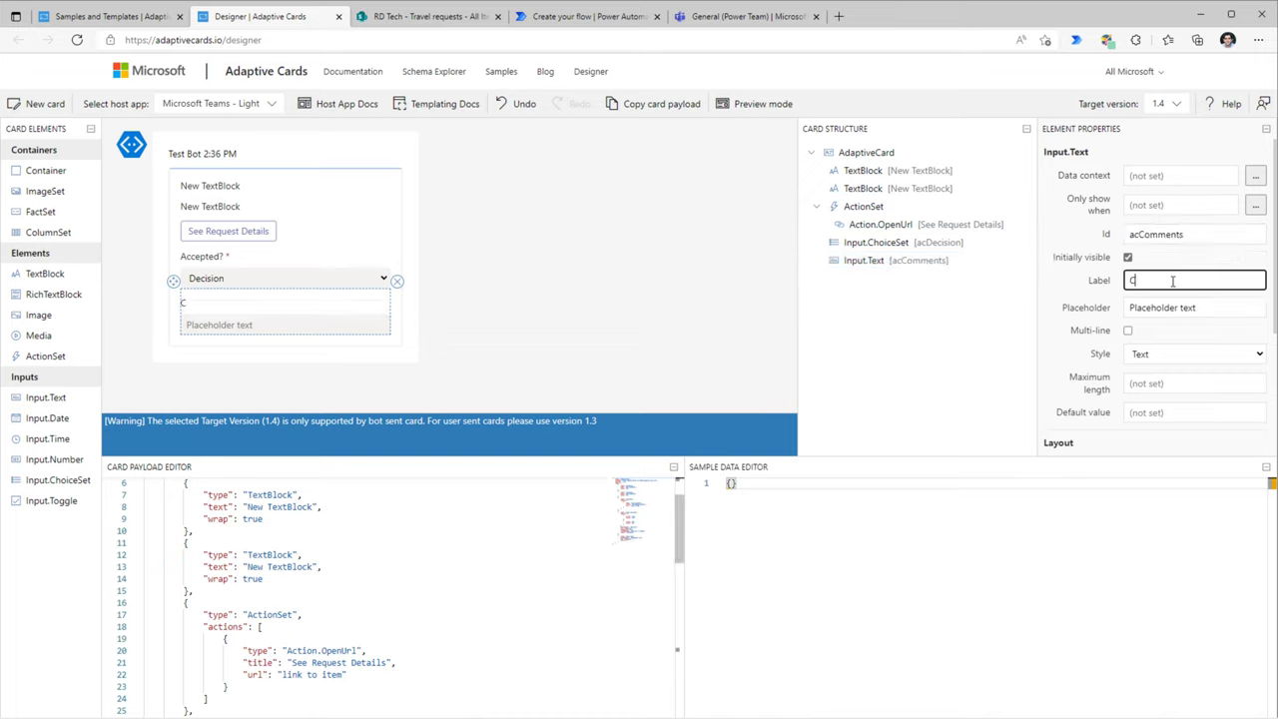
text(omments)
key(Tab)
text(Comments)
click(1098, 315)
scroll(1102, 316, down, 1)
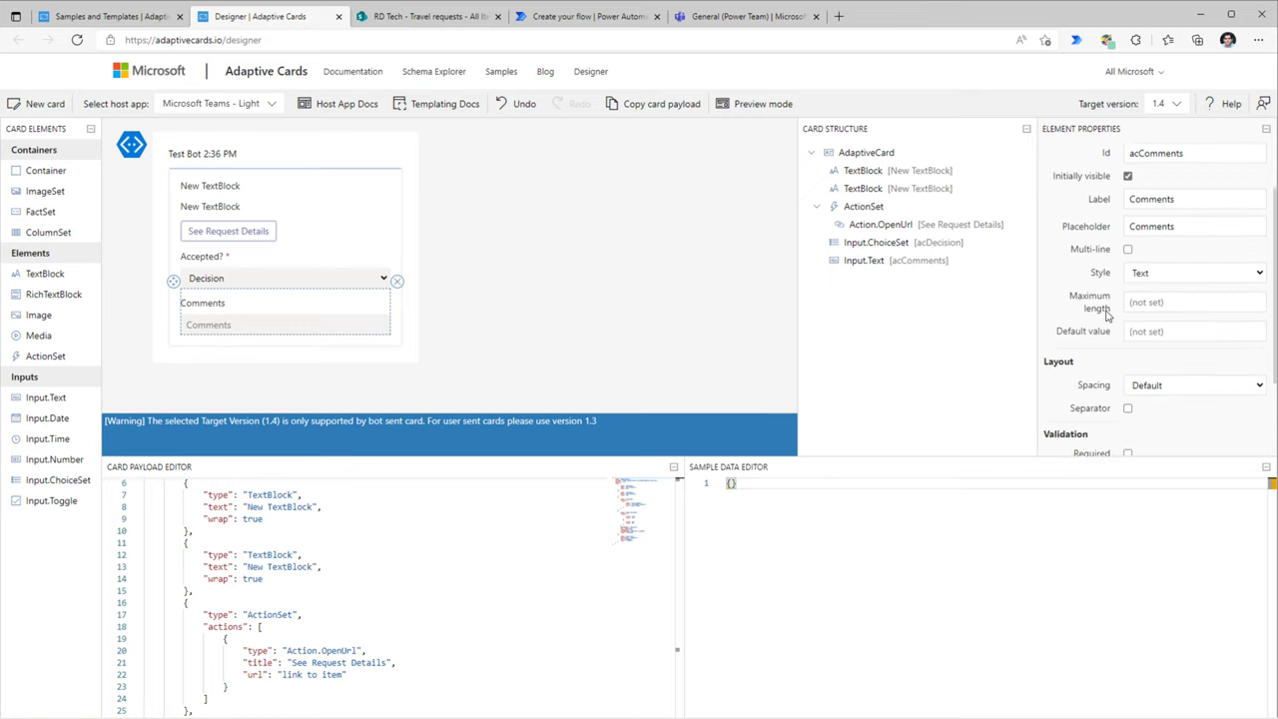
click(1127, 237)
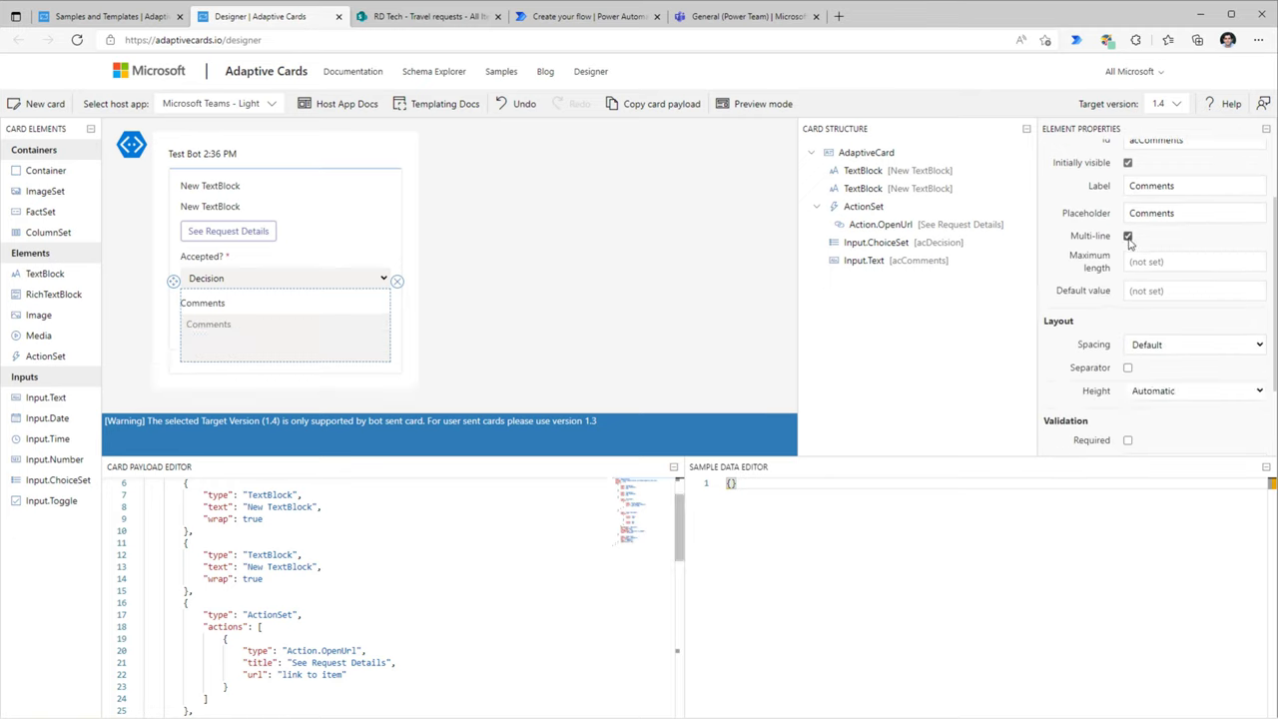
Make the acComments input required, with the error message "Comments is required!".
scroll(1128, 299, down, 3)
click(1127, 336)
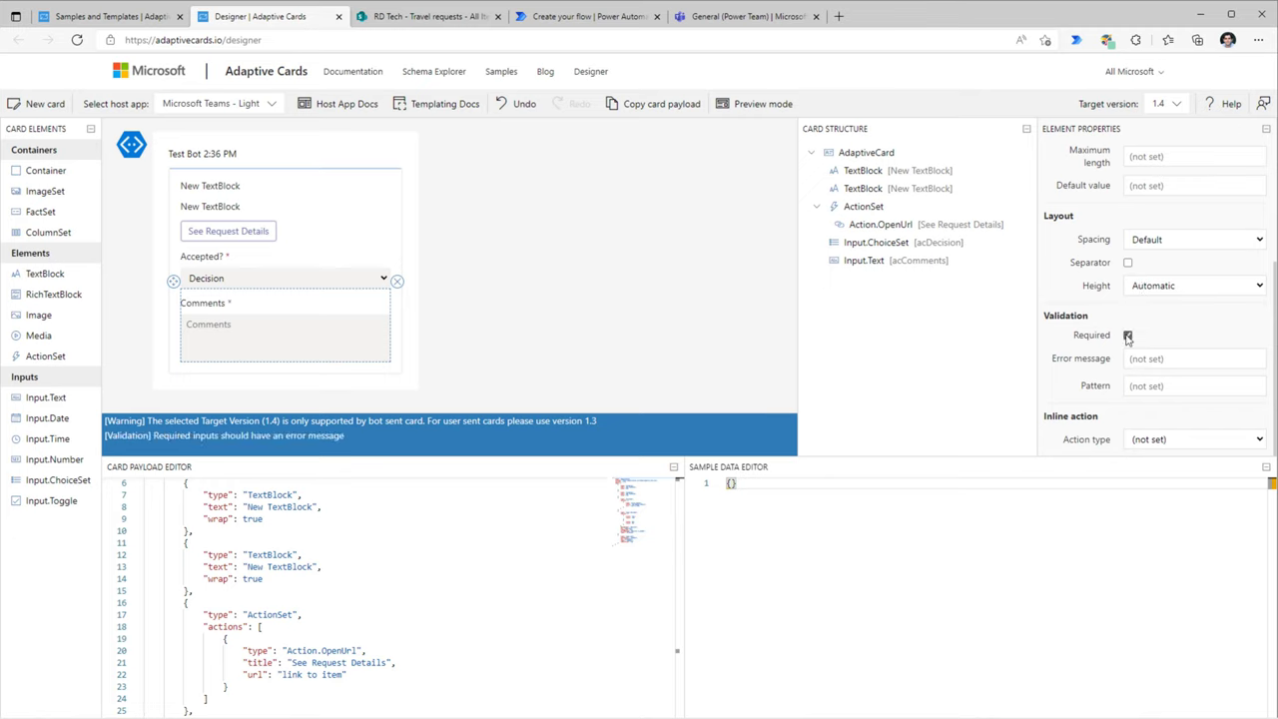
click(1163, 359)
text(Comments is required!)
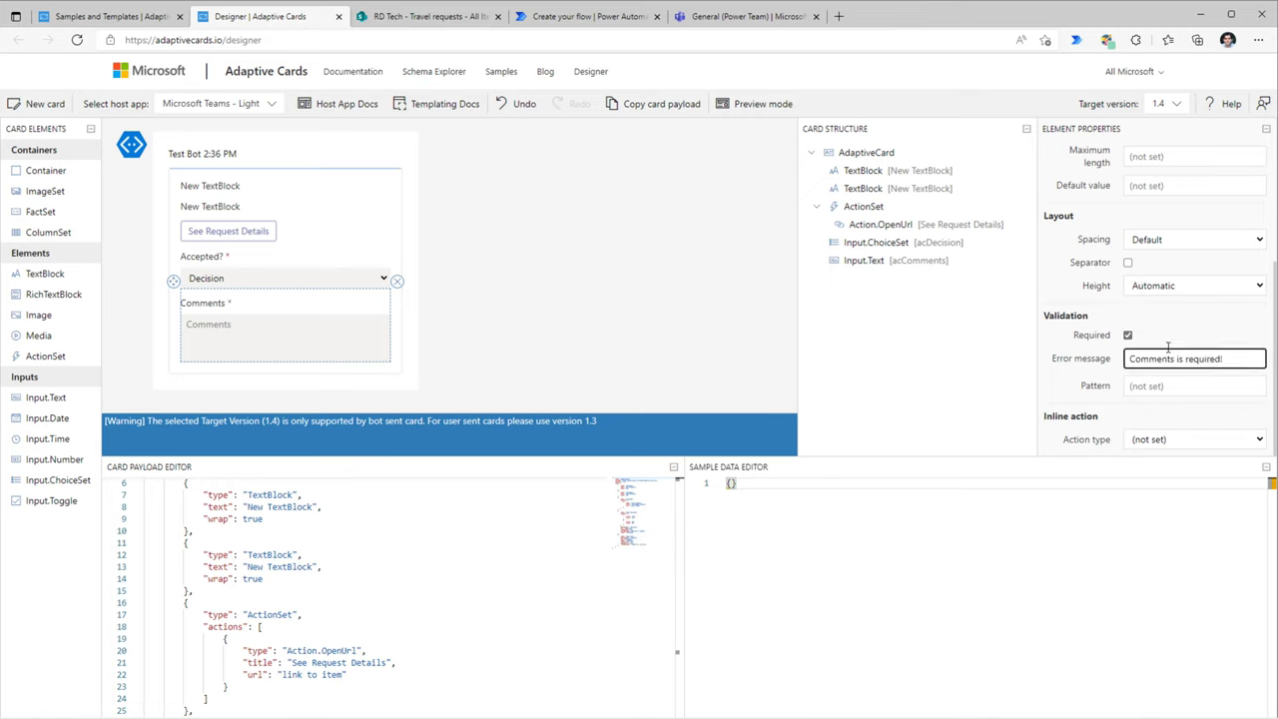
click(1167, 347)
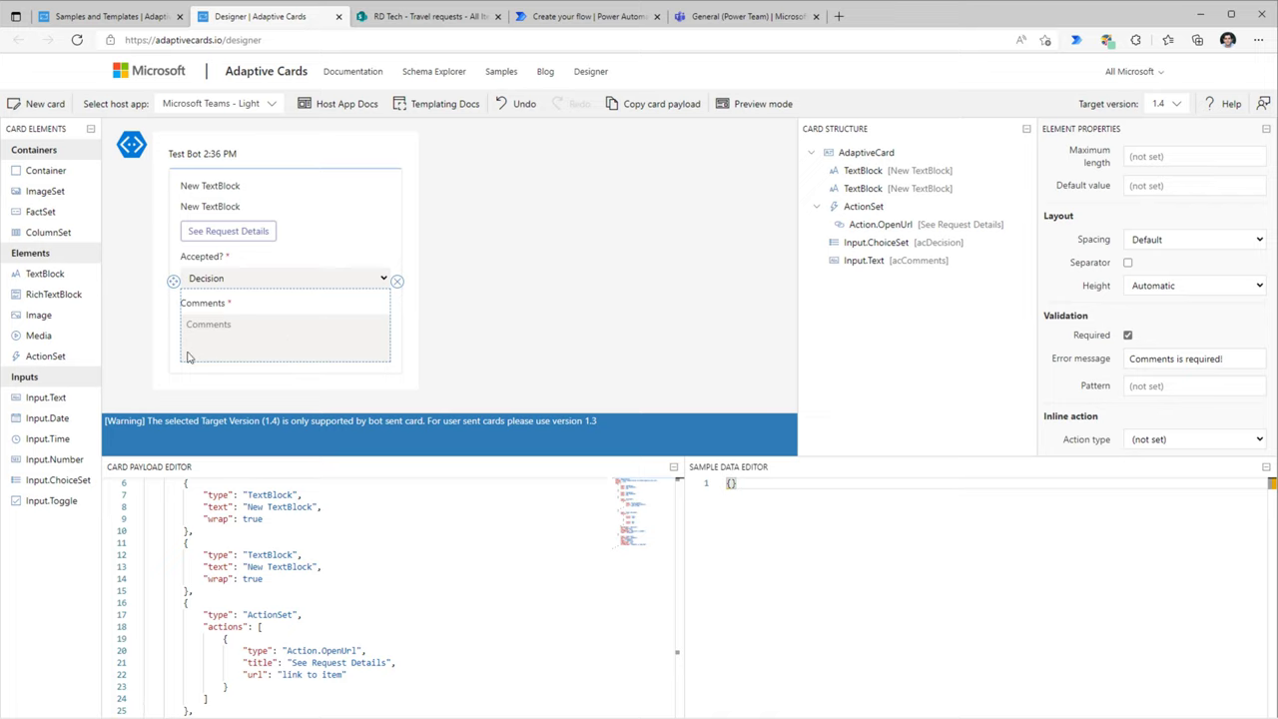
Add an Action.Submit to the adaptive card and title it "Submit Response".
click(322, 375)
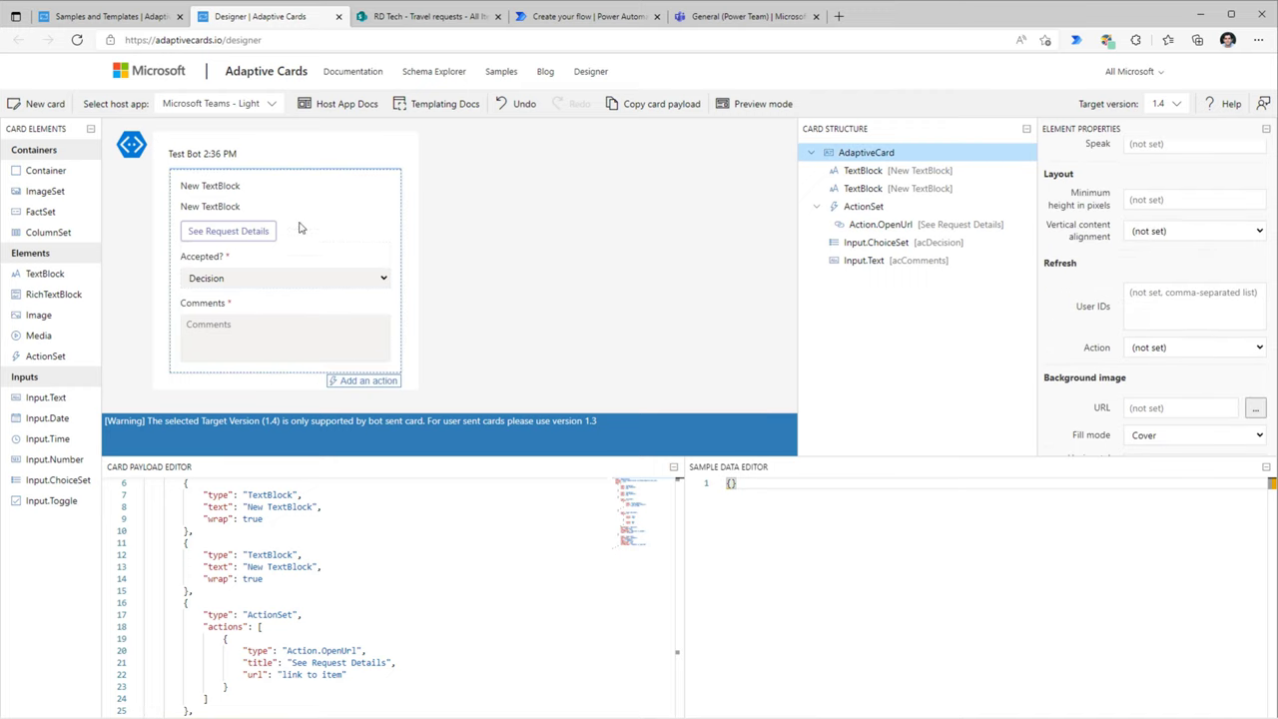
click(361, 382)
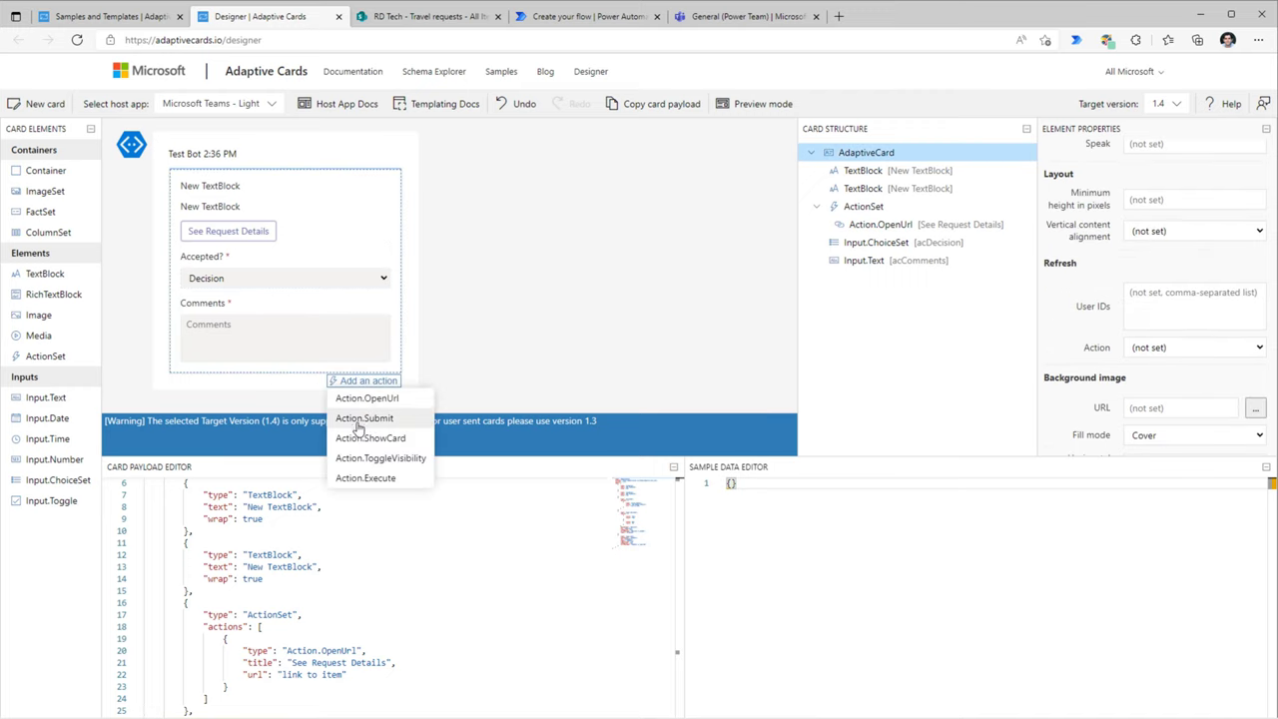
click(358, 418)
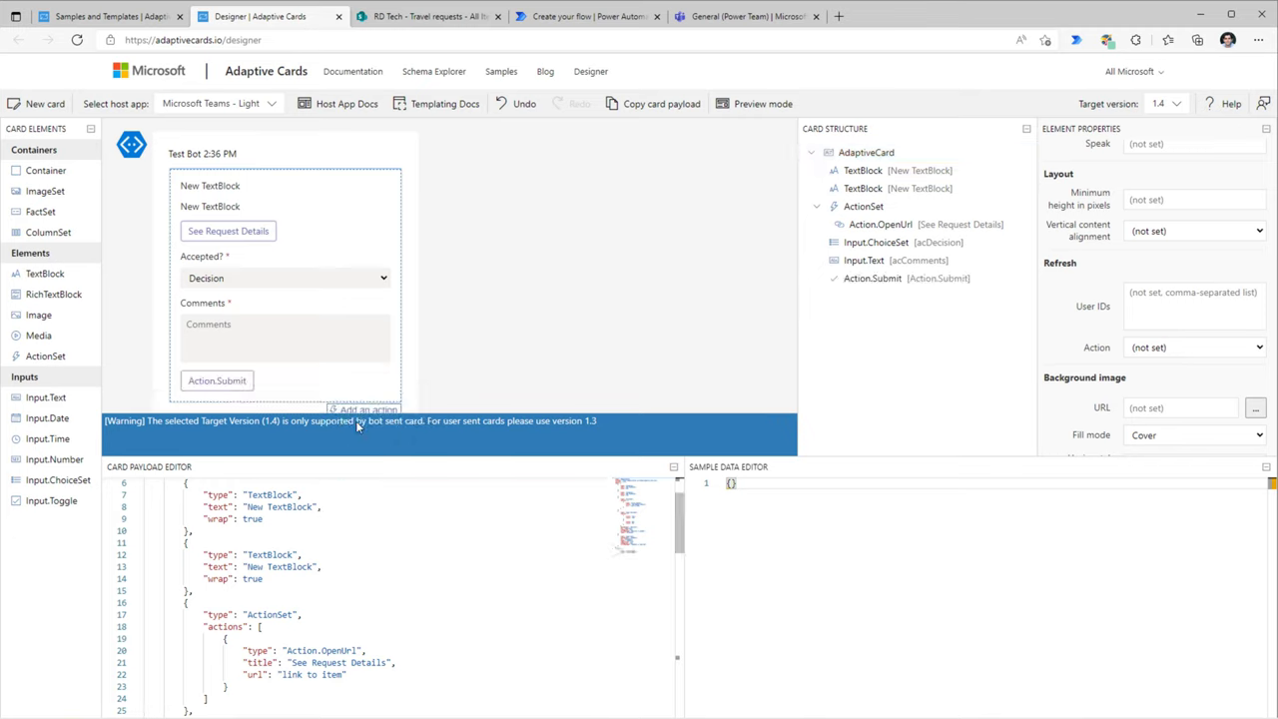
click(243, 379)
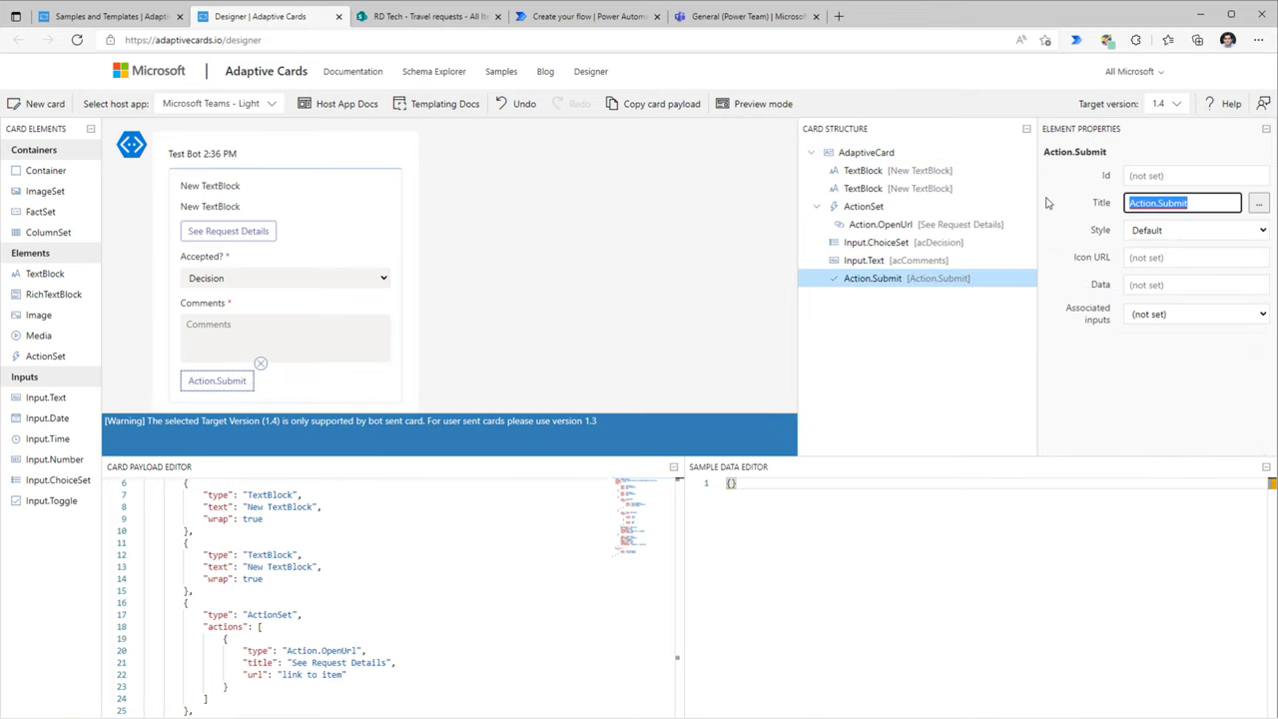
text(Submit Response)
click(1140, 272)
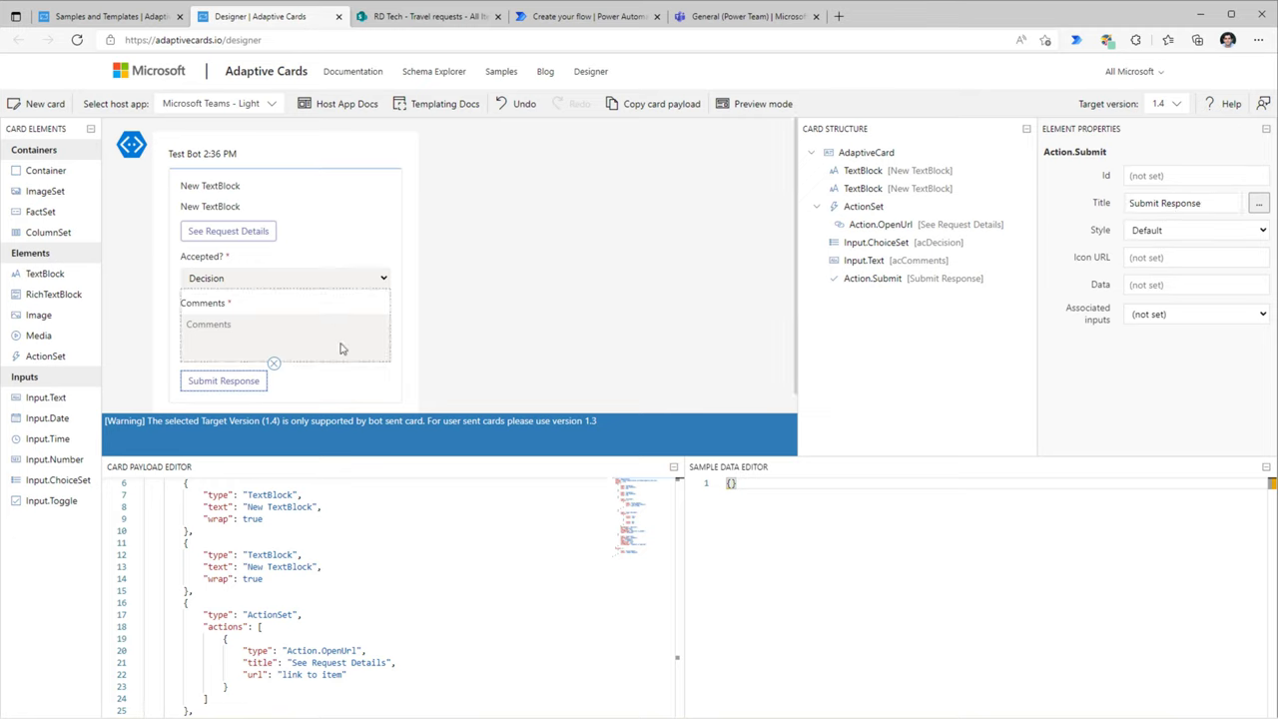
Copy the card payload into the Message of the Power Automate adaptive card action and replace the first TextBlock's text with the dynamic Title.
click(674, 118)
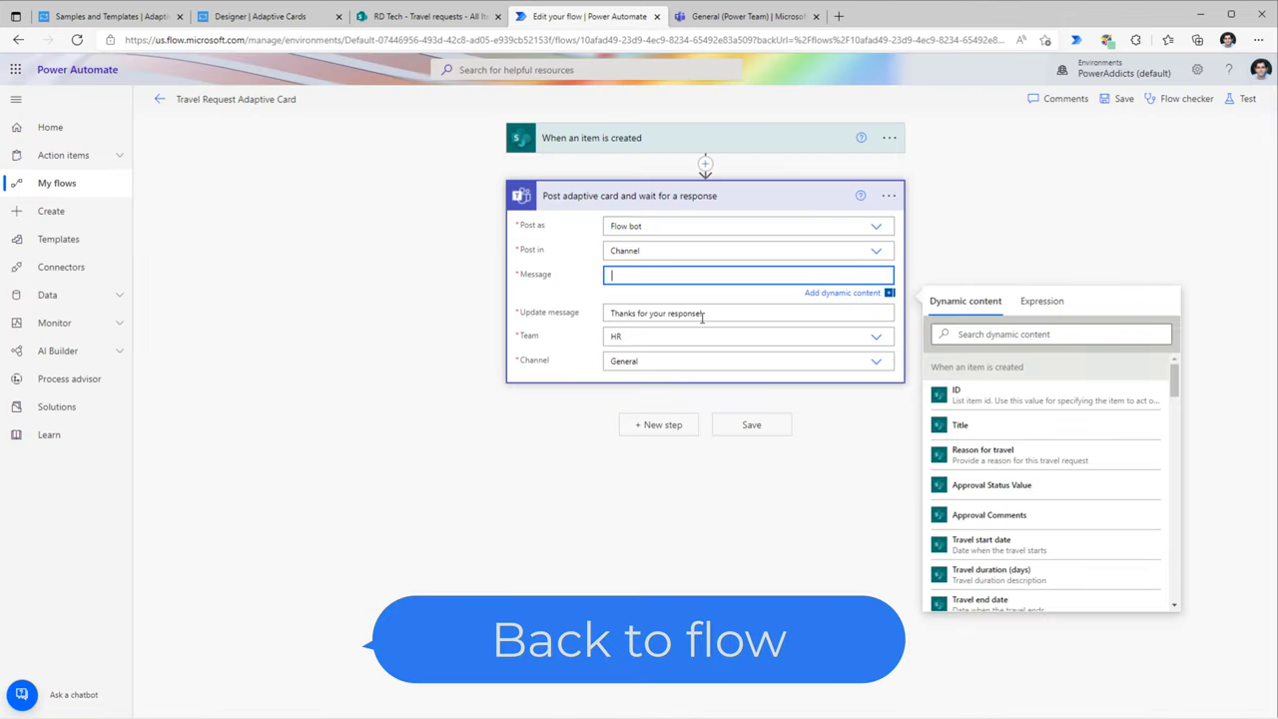
key(ctrl+v)
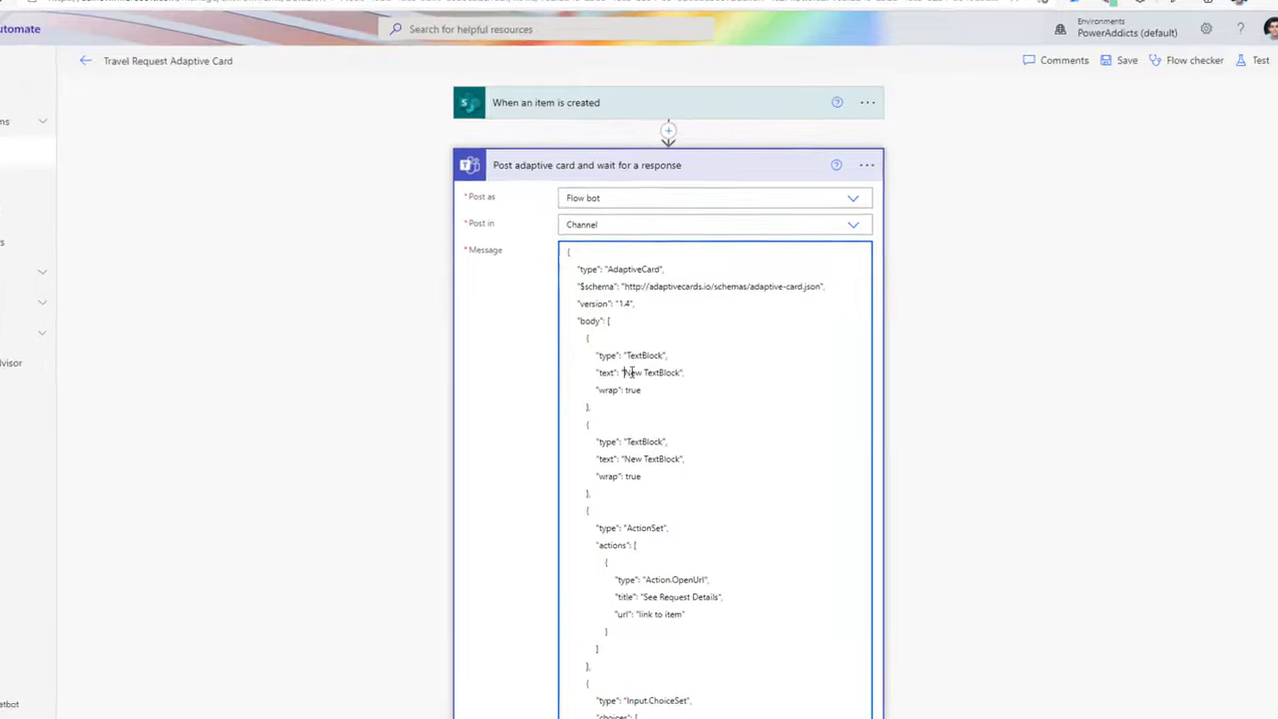
drag(656, 387, 712, 388)
key(BackSpace)
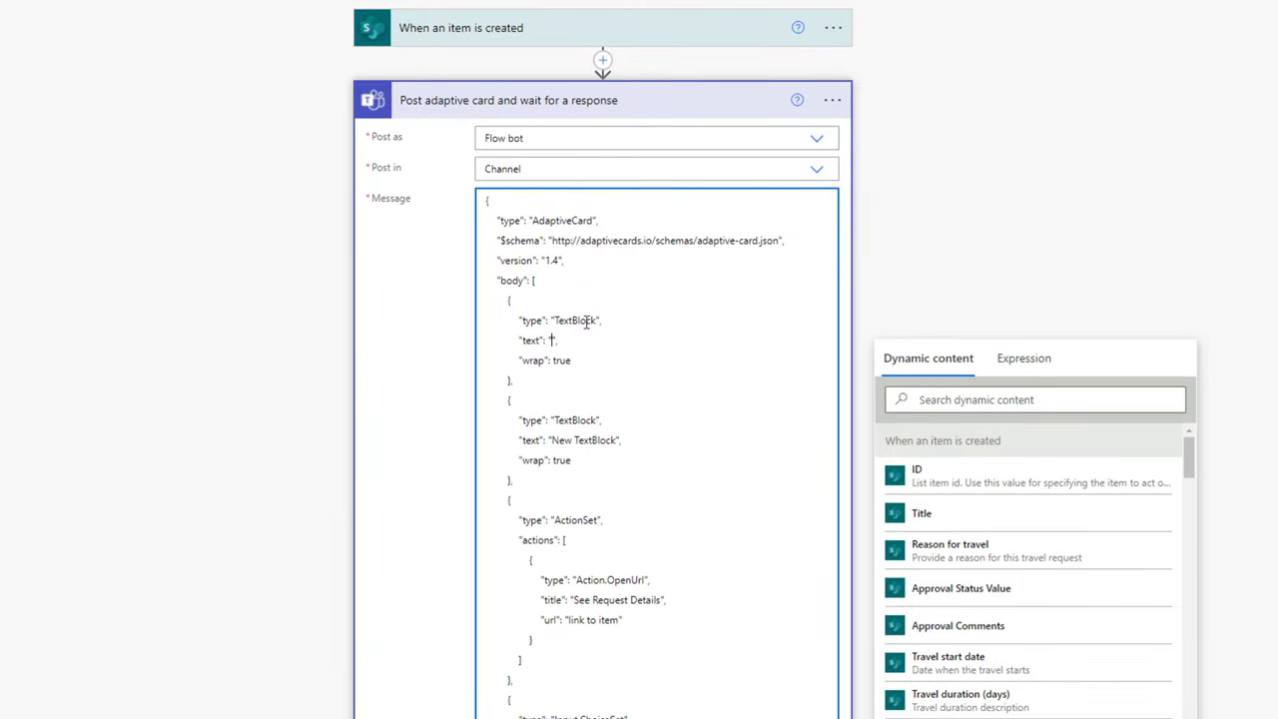
click(960, 517)
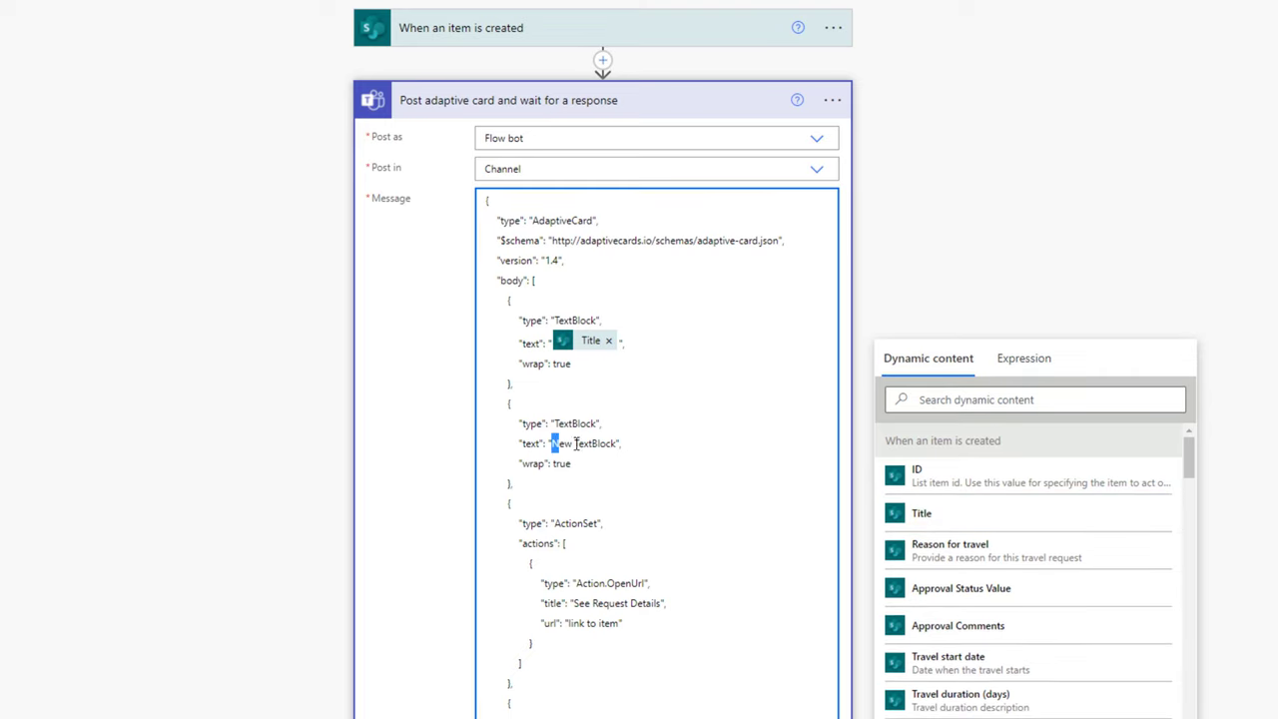
Replace the second TextBlock's text in the message with the dynamic content Created By DisplayName.
drag(550, 443, 619, 443)
key(BackSpace)
click(916, 399)
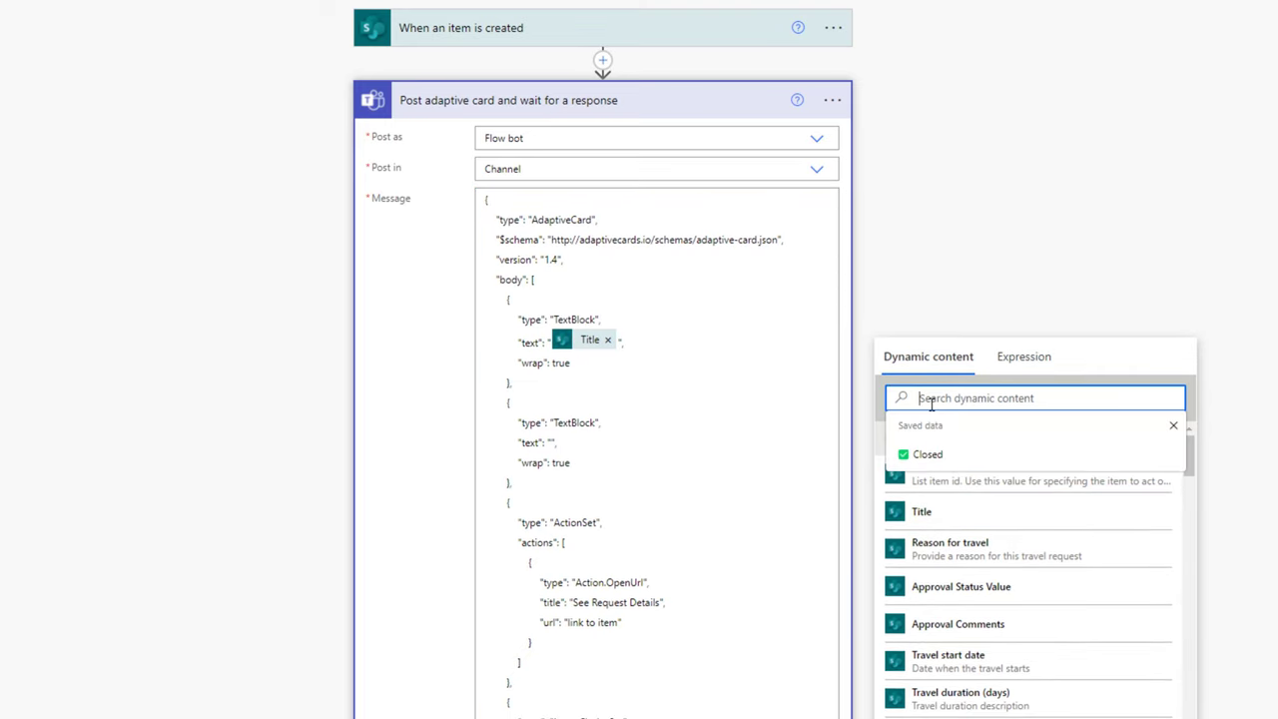
text(created)
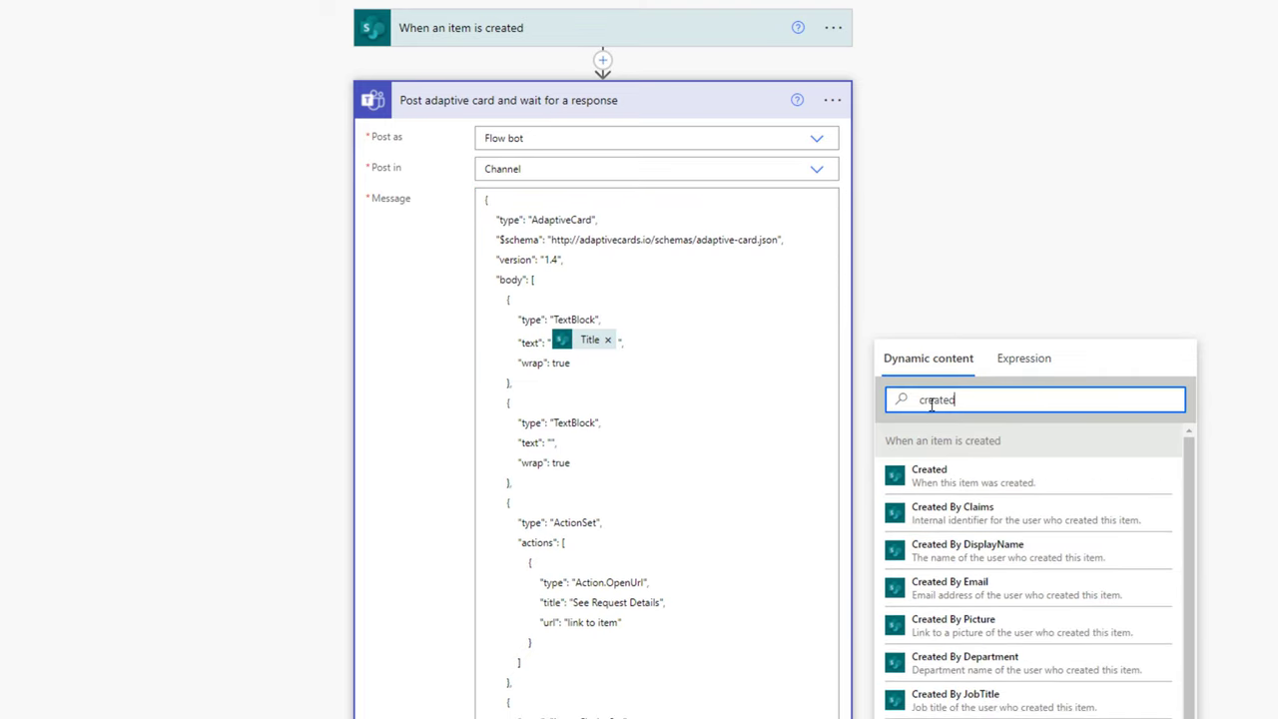
click(973, 554)
Replace the Action.OpenUrl url placeholder "link to item" with the dynamic content Link to item.
scroll(693, 473, down, 5)
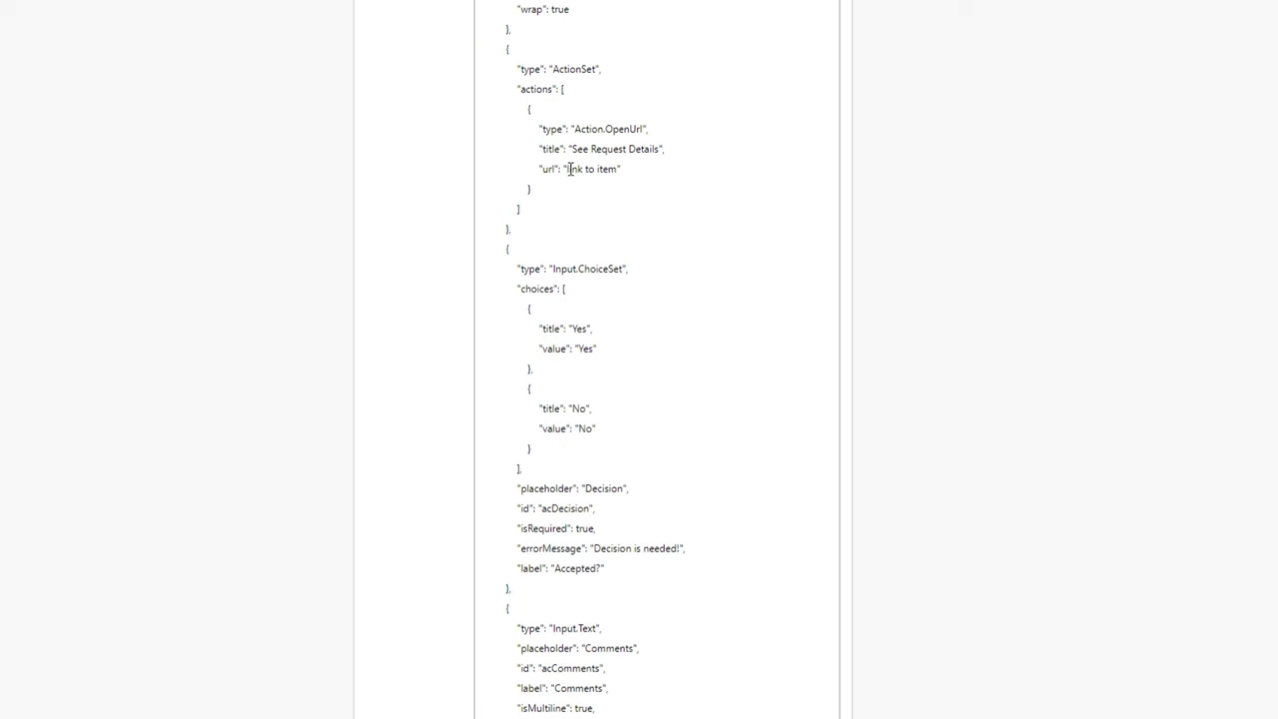
drag(568, 169, 619, 169)
key(BackSpace)
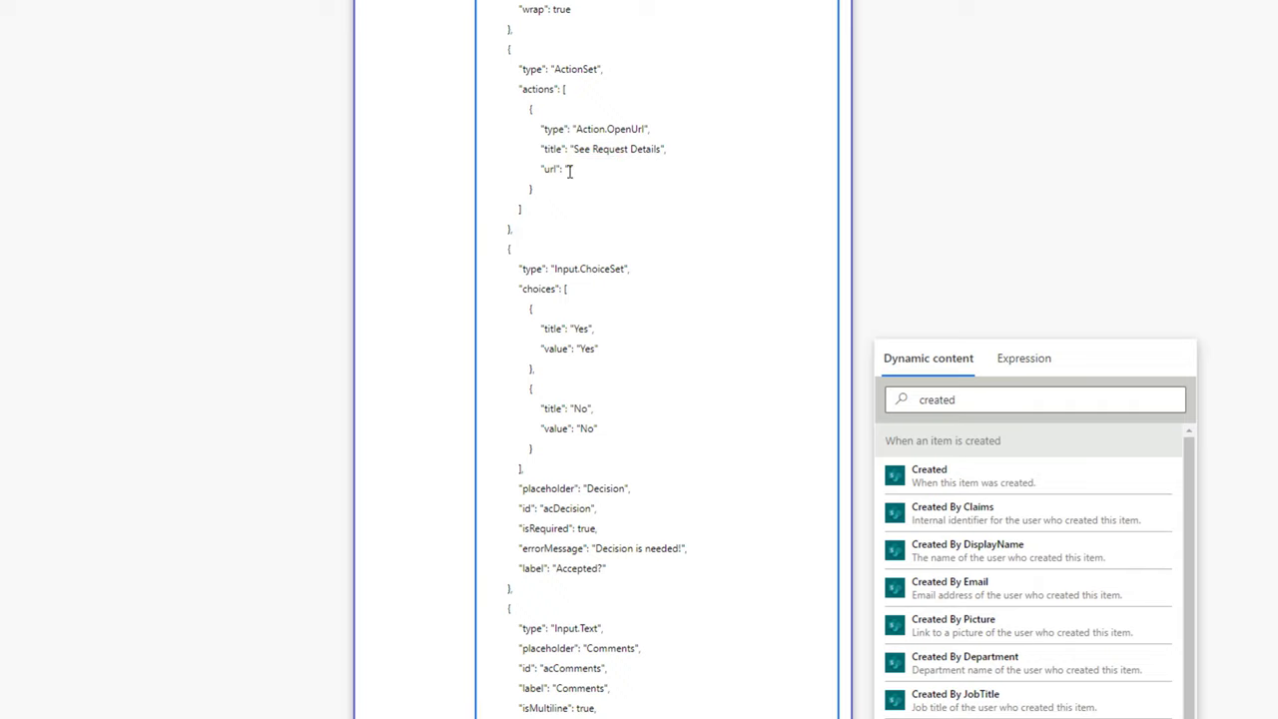
click(938, 399)
double_click(938, 400)
text(link)
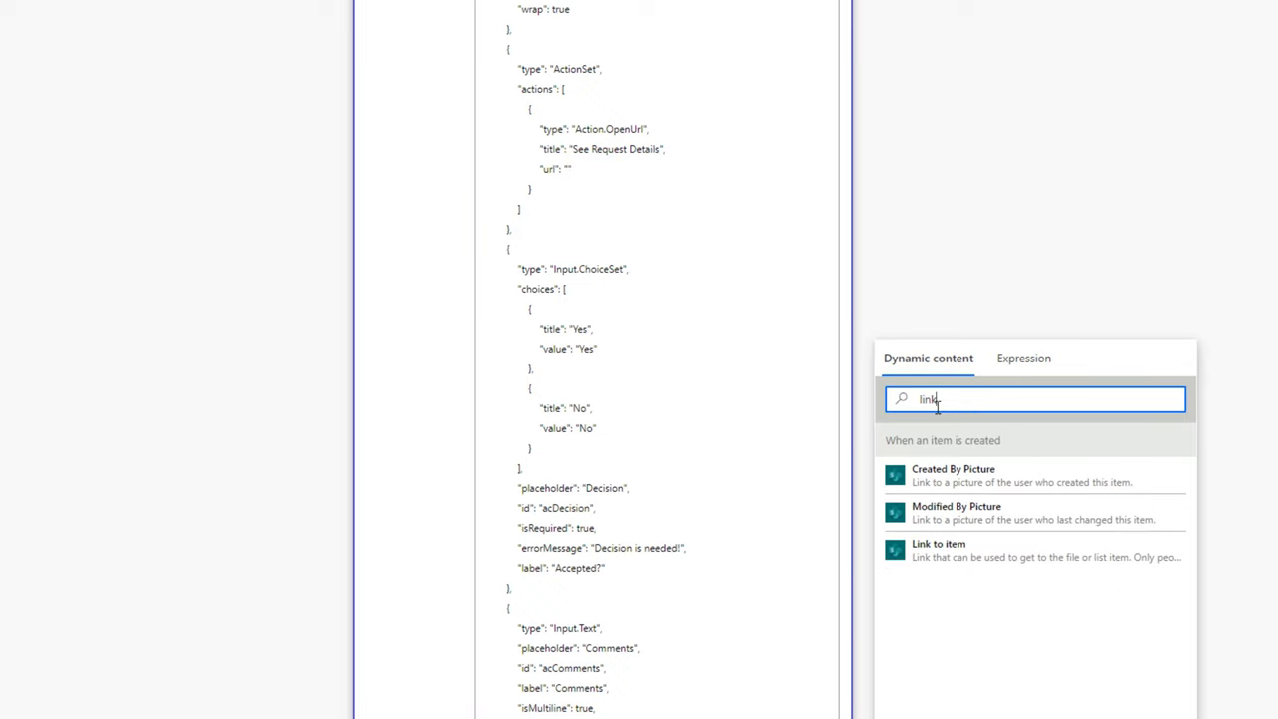
click(960, 569)
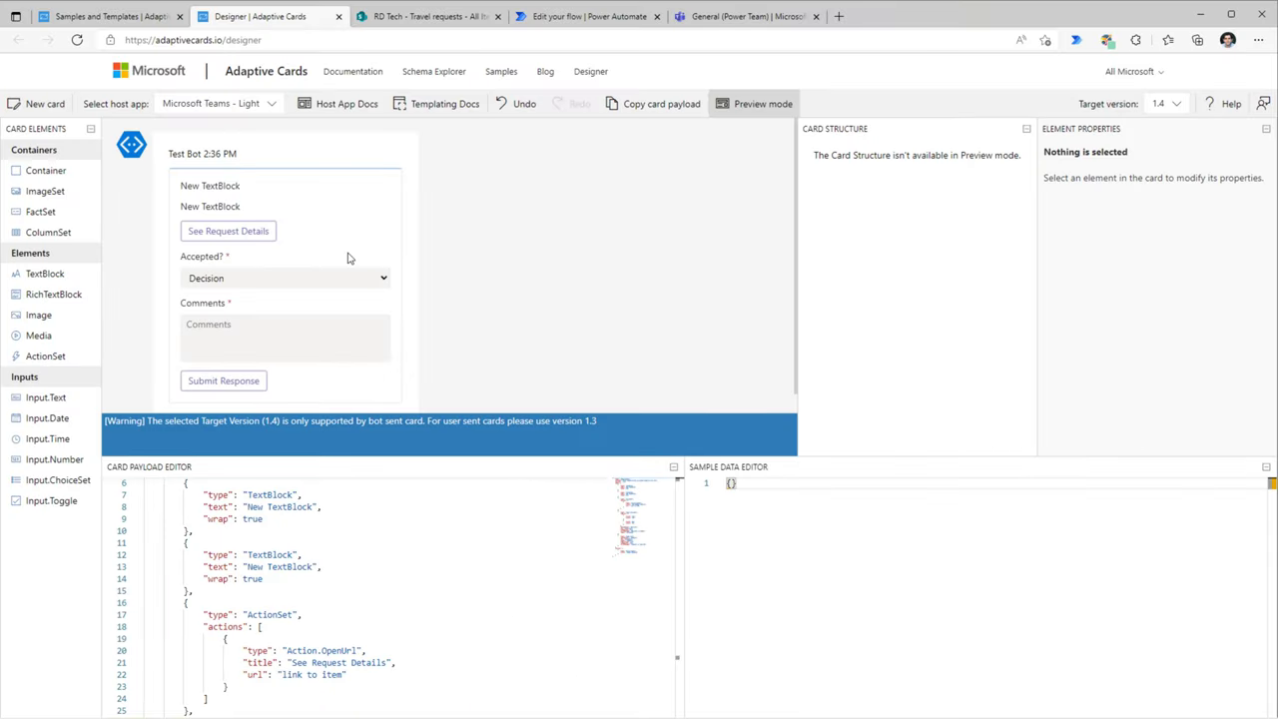
Check the decision choices and the comments box in the Adaptive Cards Designer preview, and view the SharePoint Travel requests list.
click(237, 279)
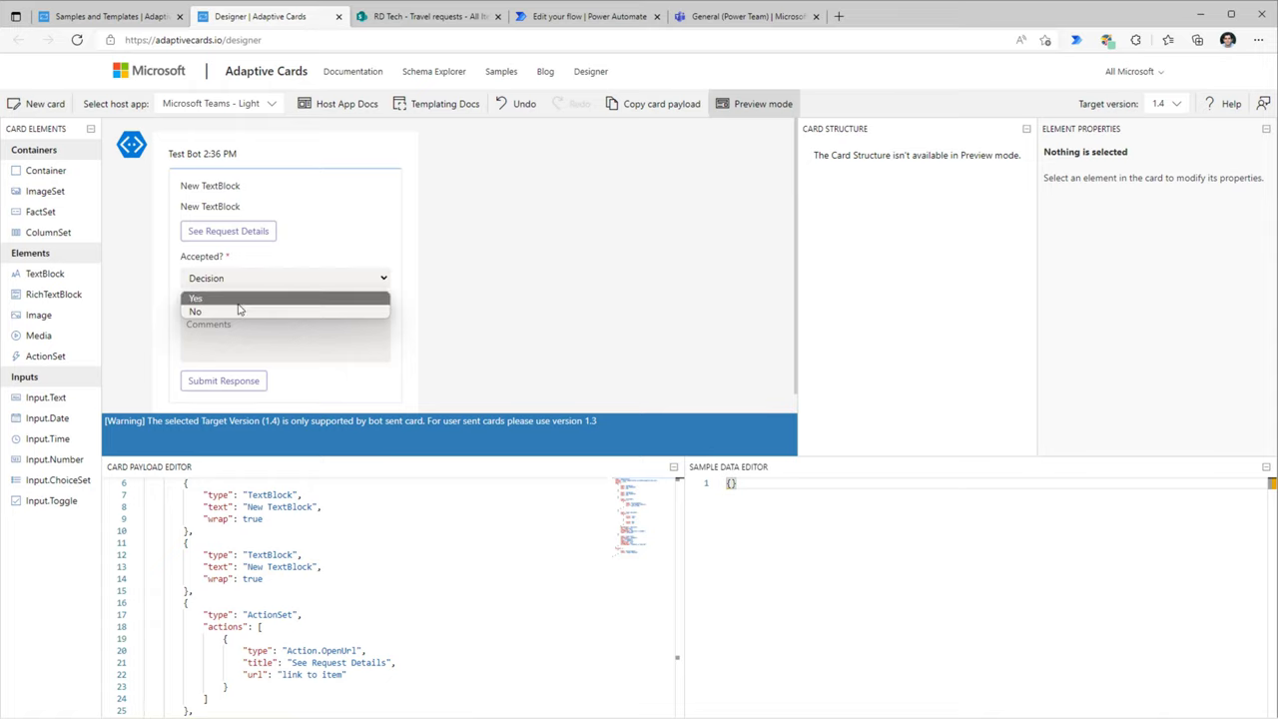
click(288, 339)
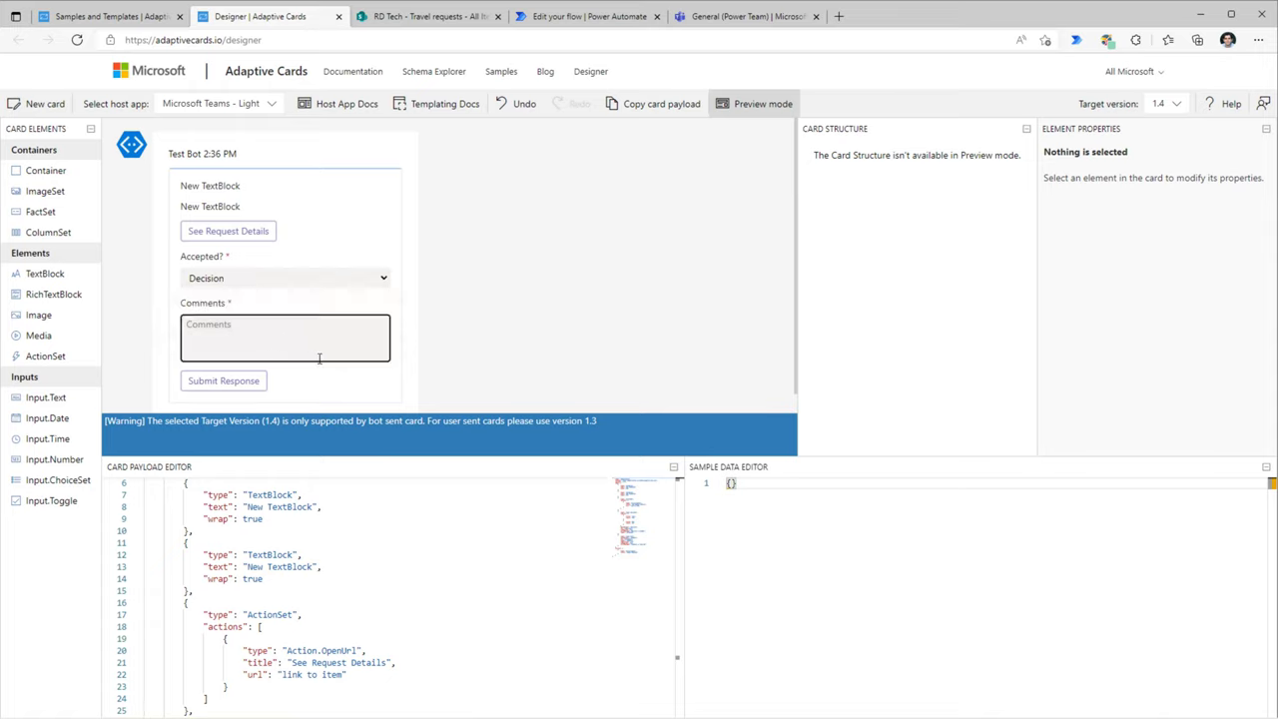
click(425, 16)
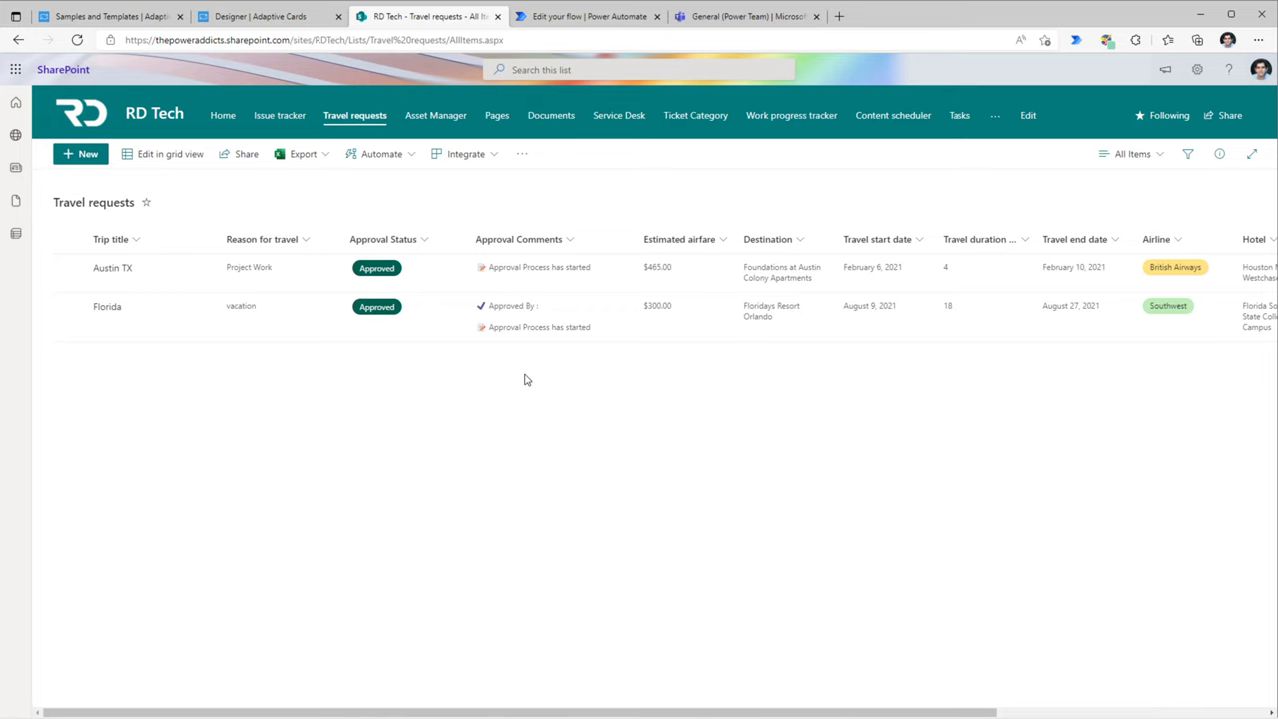
In the Power Automate flow, add a Condition after the adaptive card action and open the dynamic content for its first value.
click(574, 16)
click(655, 253)
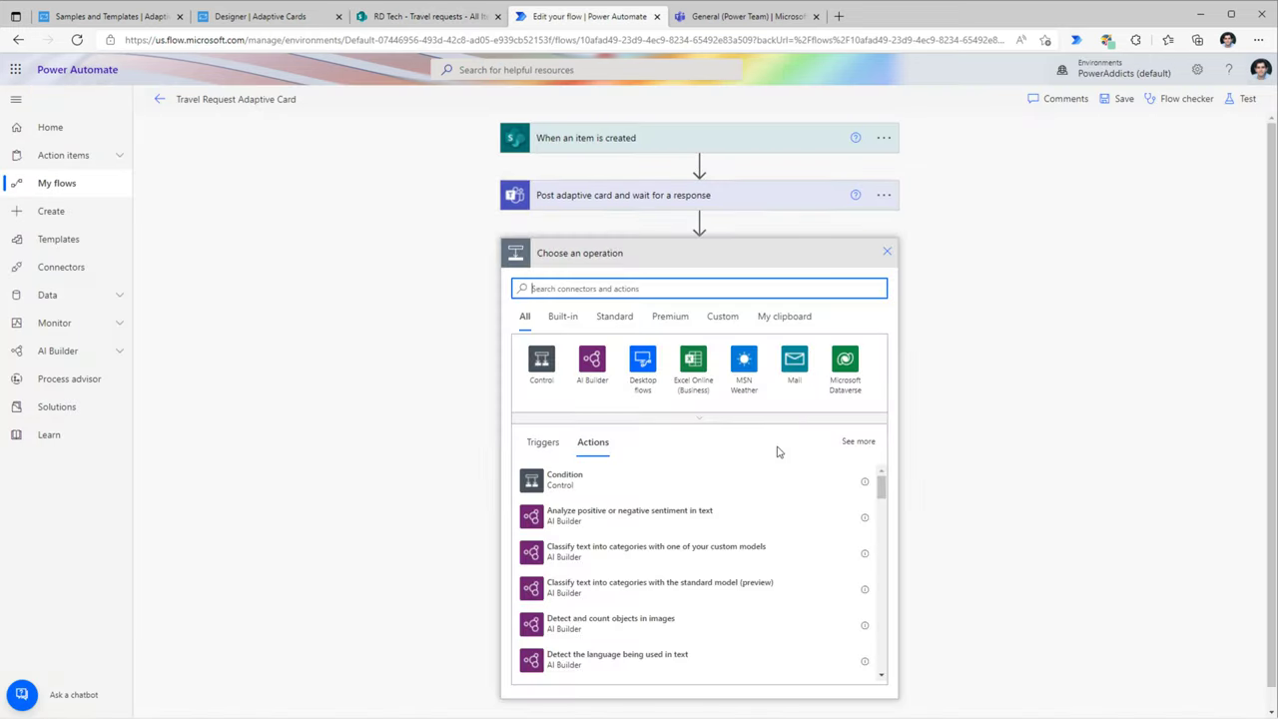
text(condition)
click(568, 486)
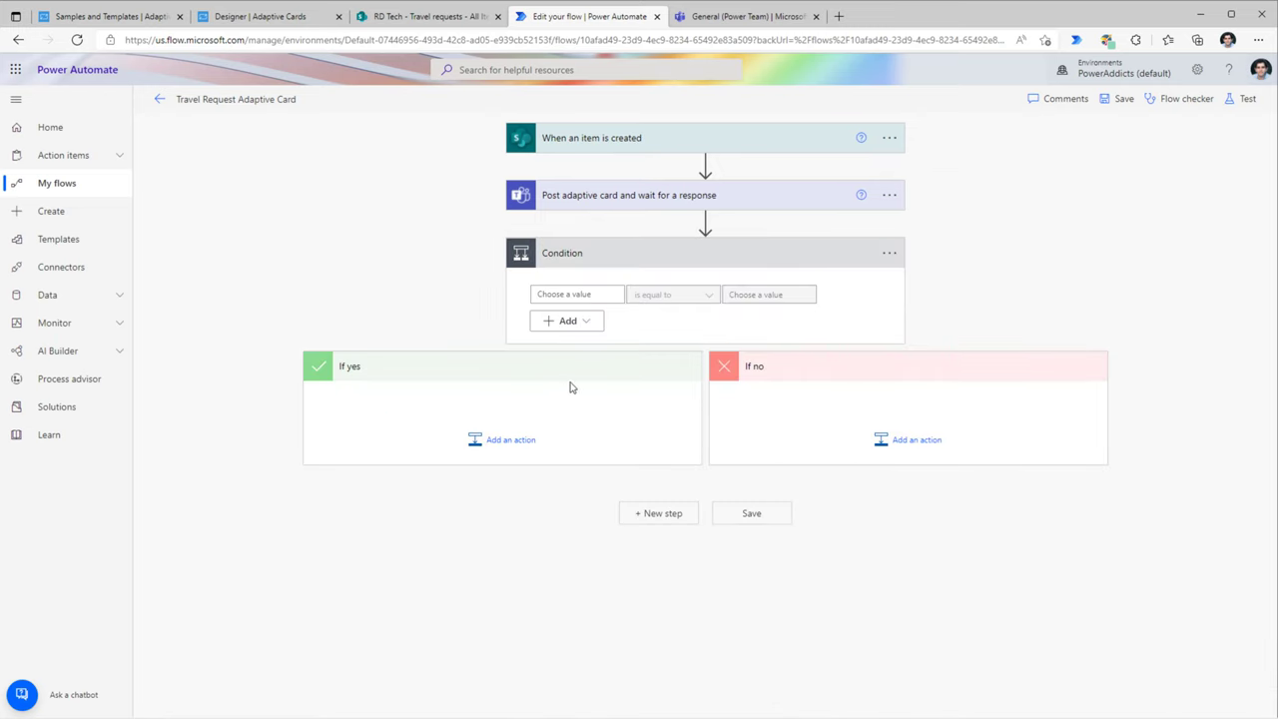
click(564, 294)
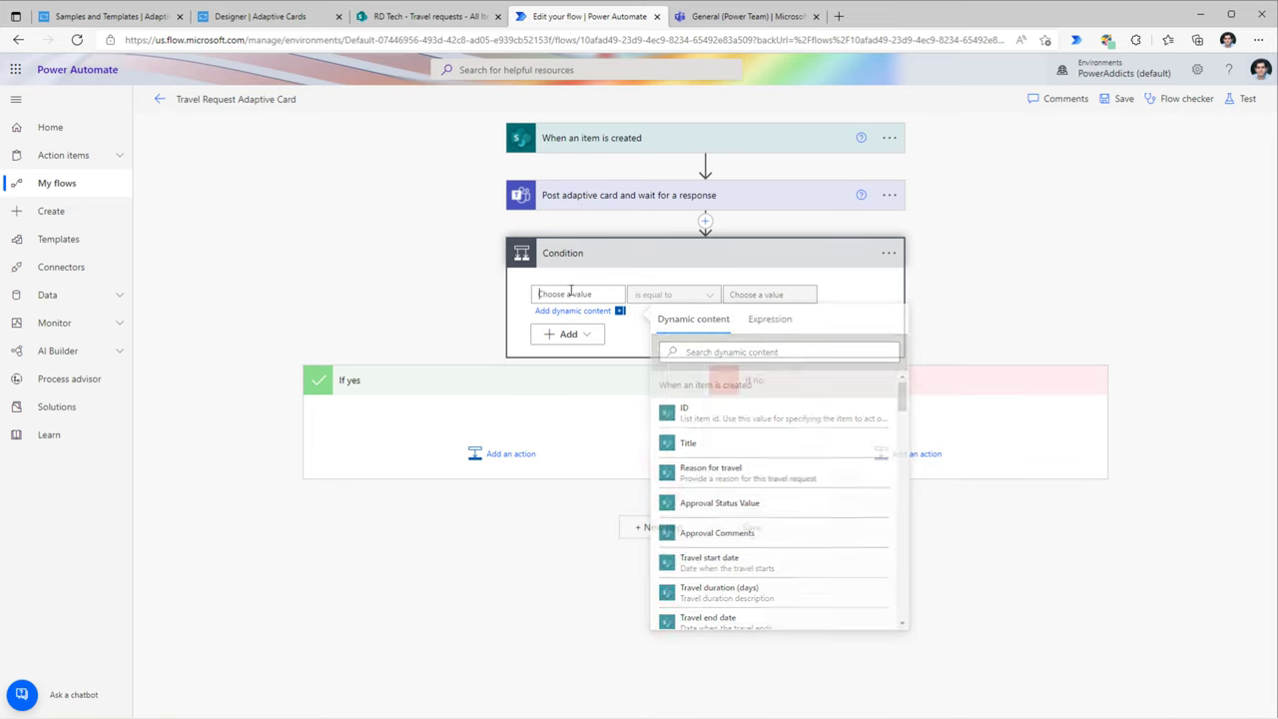
Examine the acDecision and acComments input ids in the adaptive card action's message.
scroll(795, 509, down, 10)
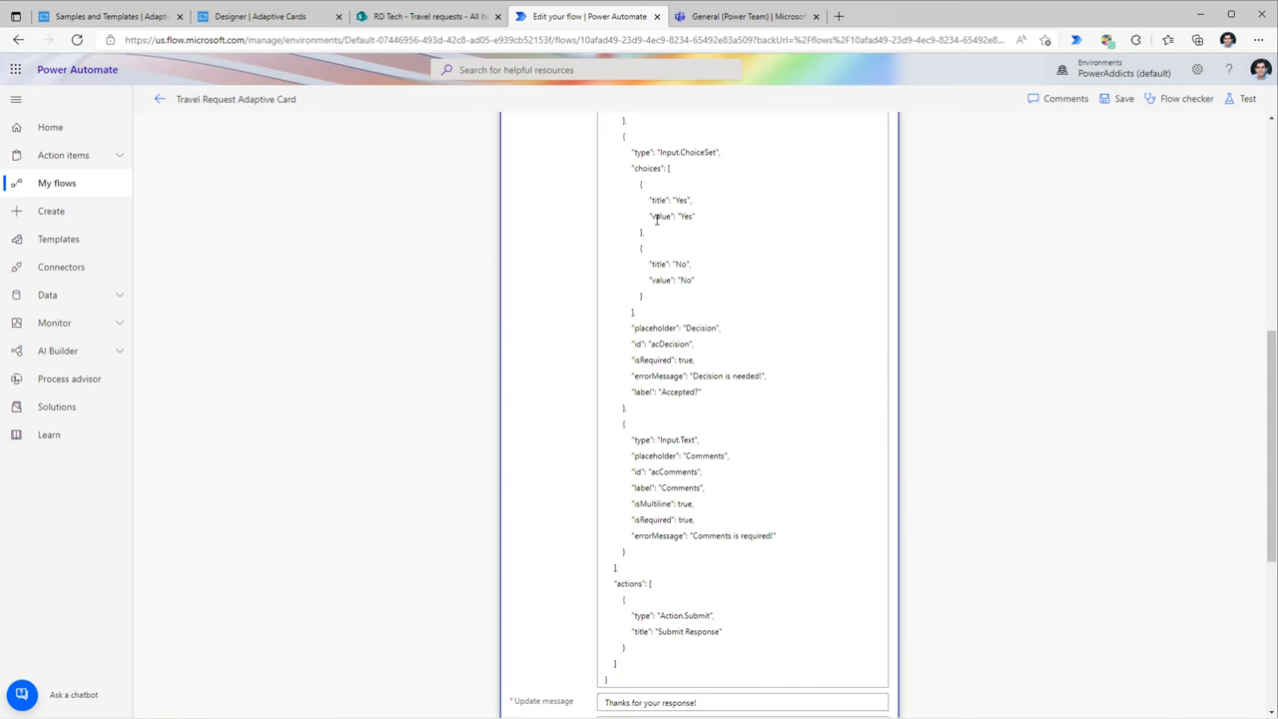
double_click(669, 344)
scroll(667, 350, up, 6)
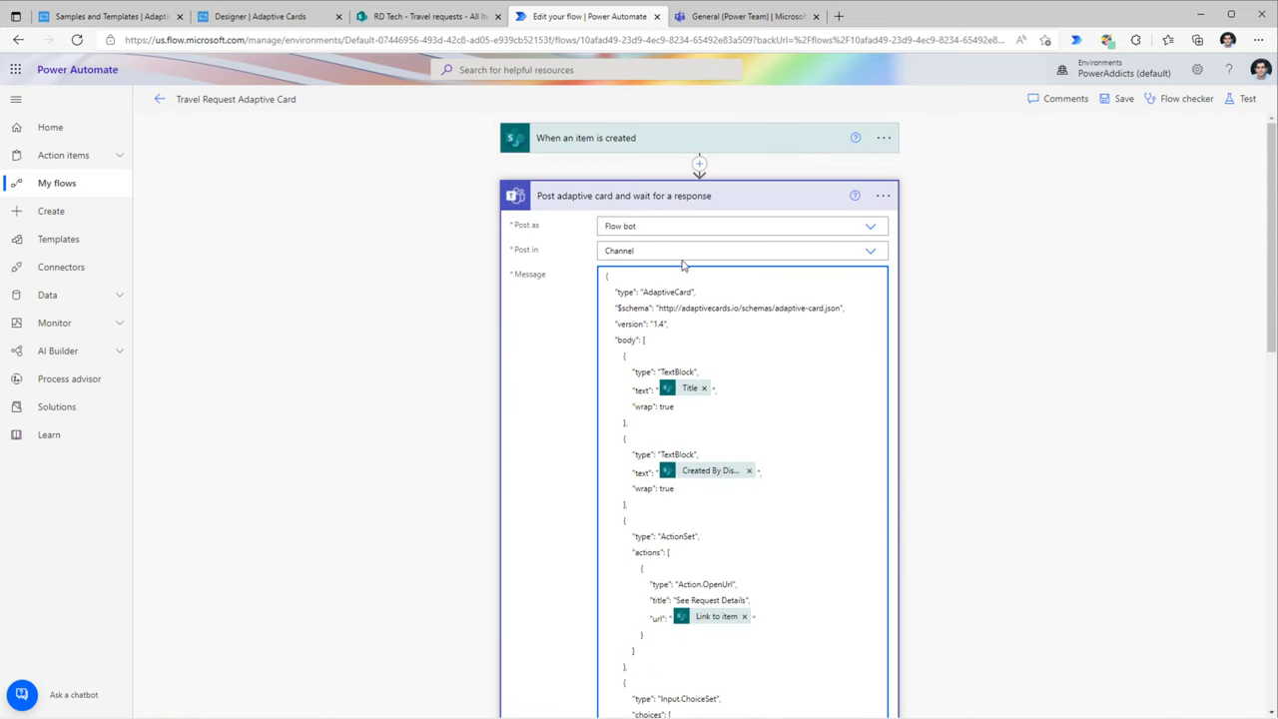
click(657, 196)
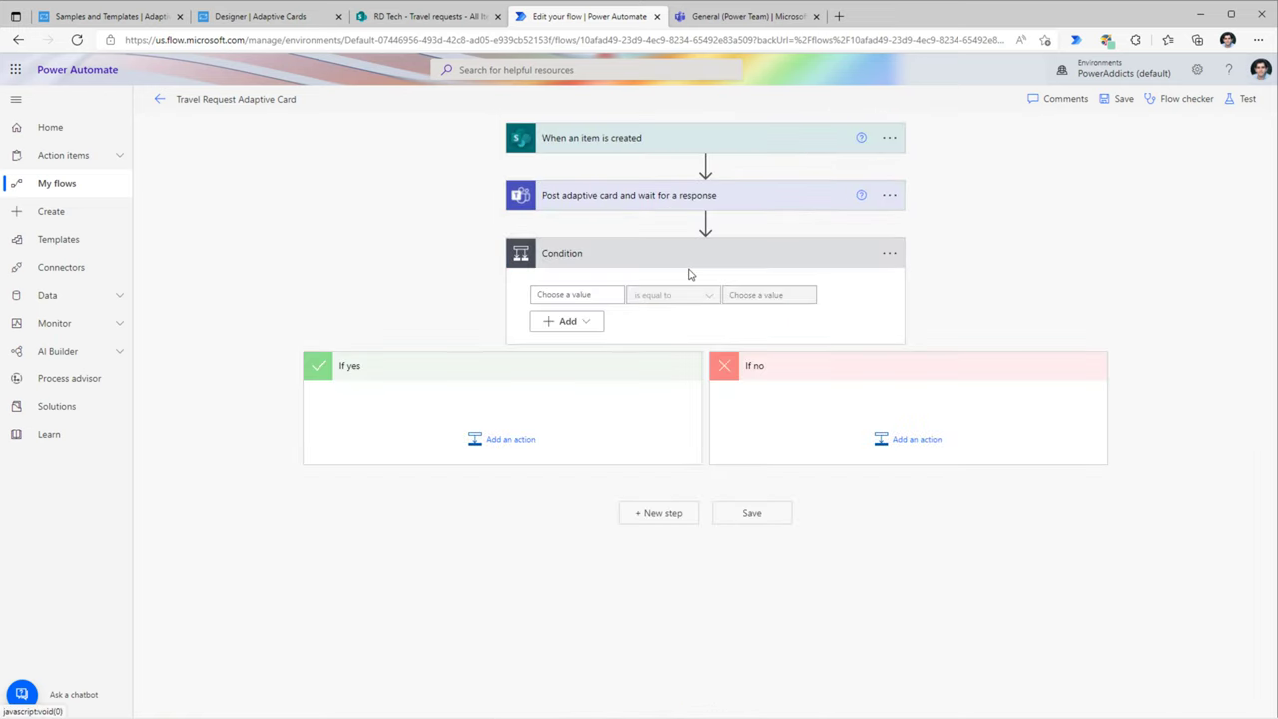
Delete the Condition step from the flow.
click(888, 255)
click(946, 442)
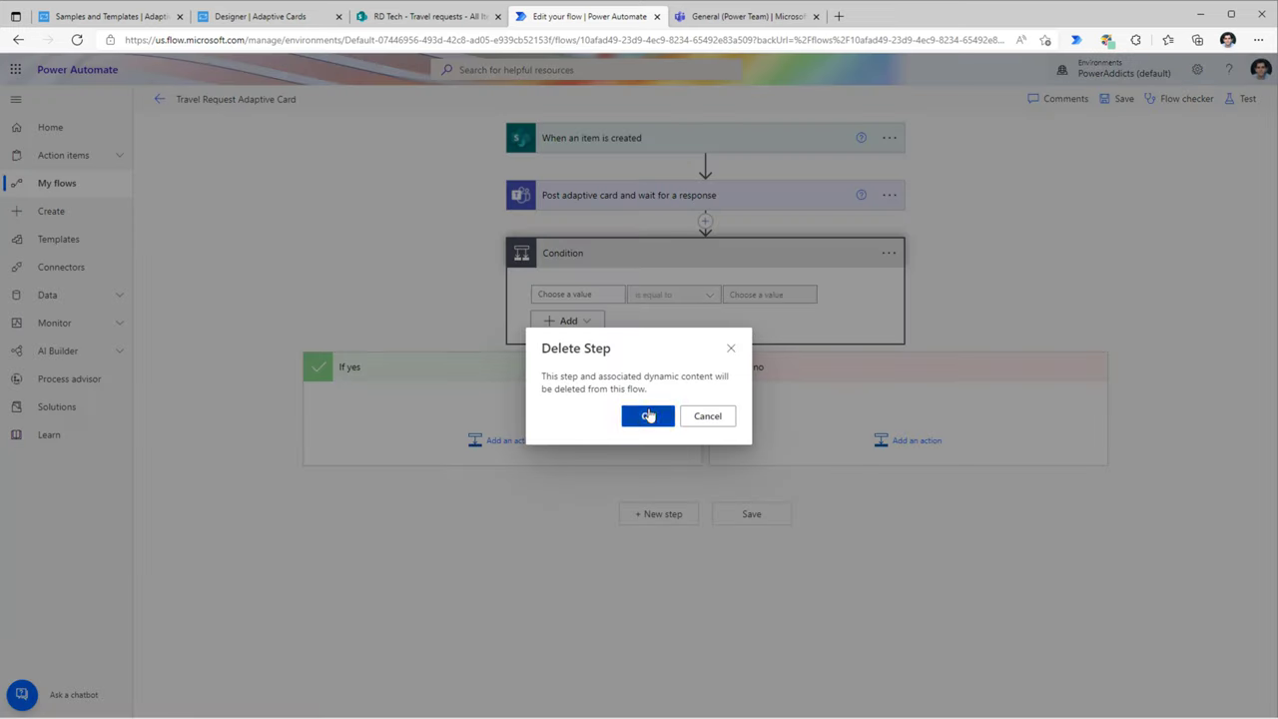
click(649, 416)
Save the Travel Request Adaptive Card flow.
click(1120, 99)
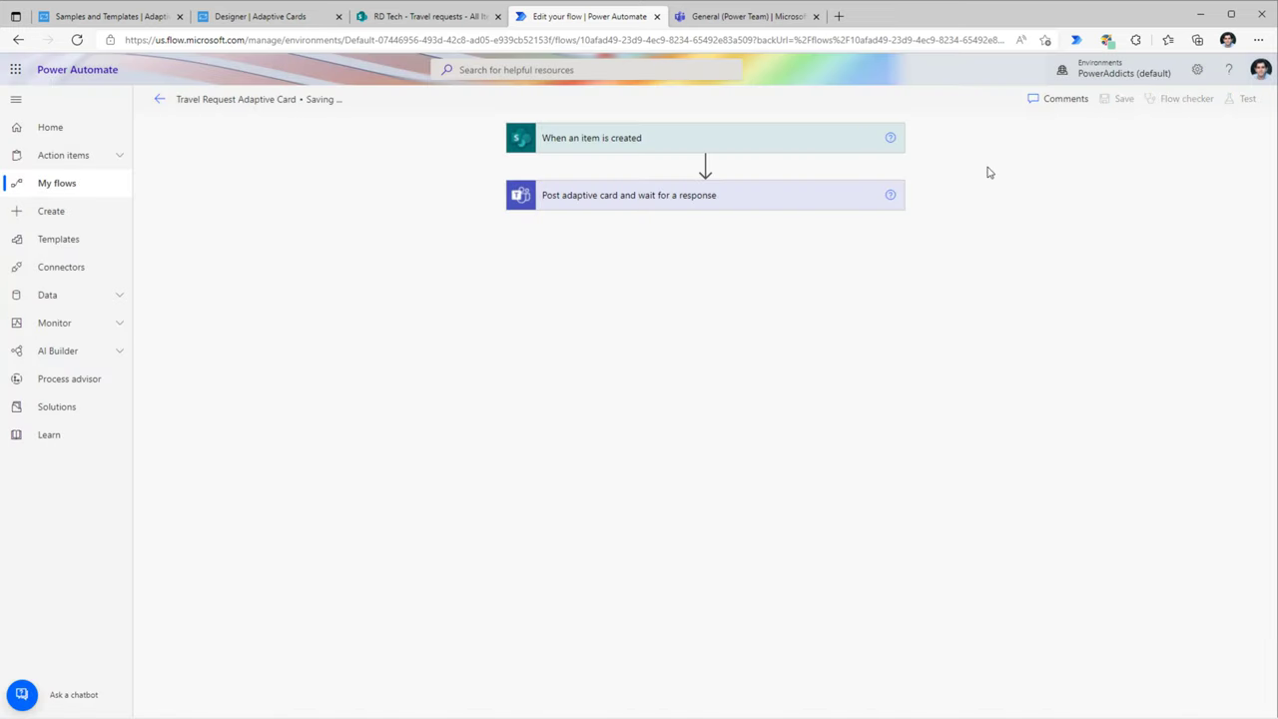
In the SharePoint Travel requests list, save a new item with title and reason "Travel to Orlando", destination Orlando International Airport, dates 3/18/2022 to 3/25/2022.
click(424, 16)
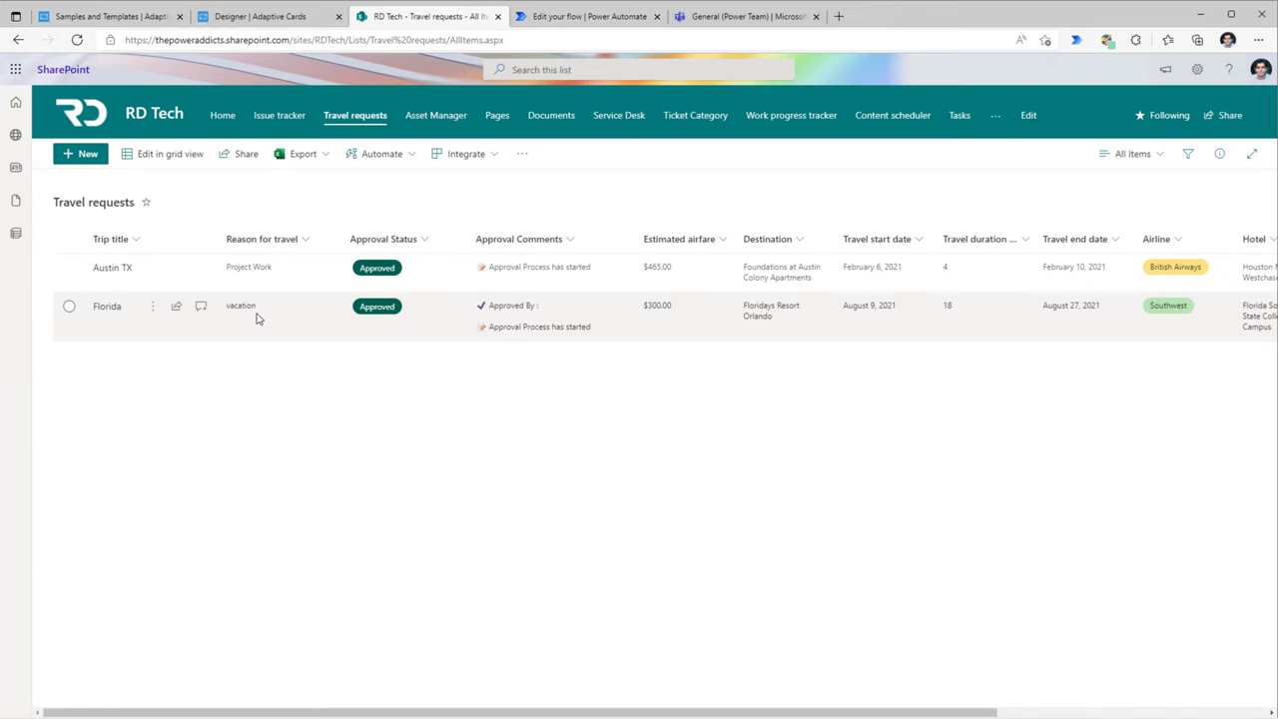
click(83, 156)
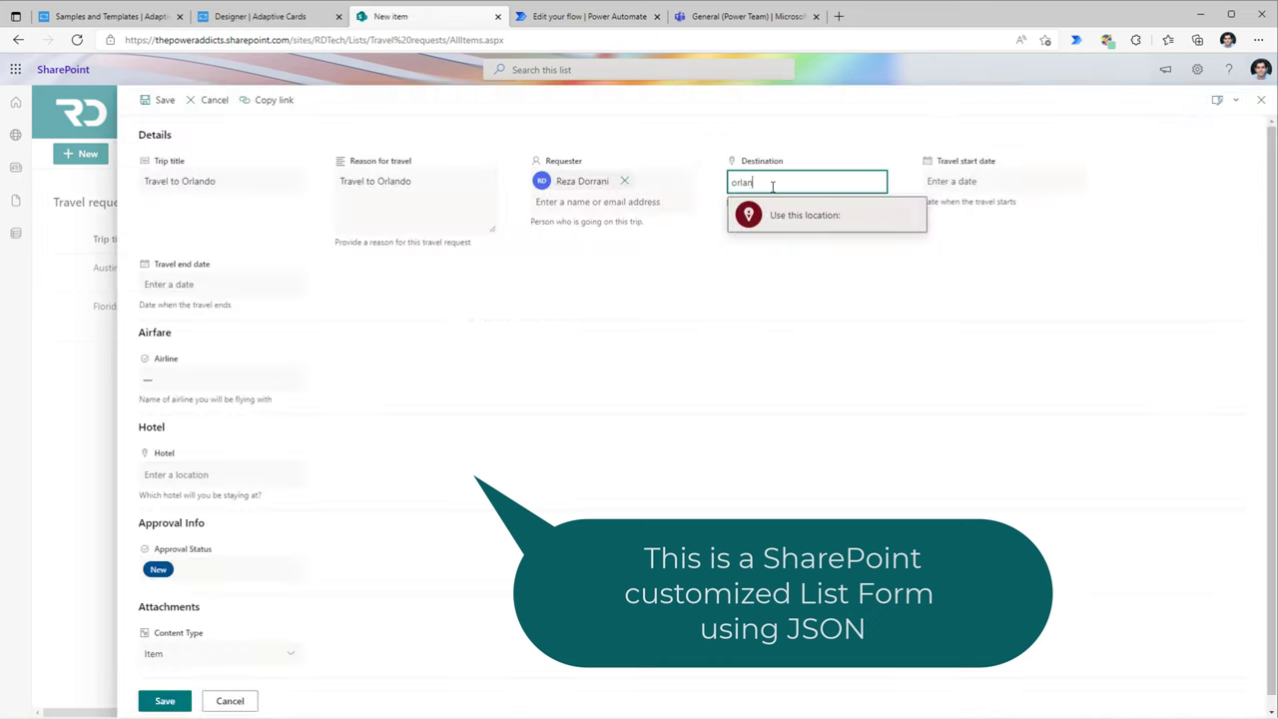
text(o)
click(814, 214)
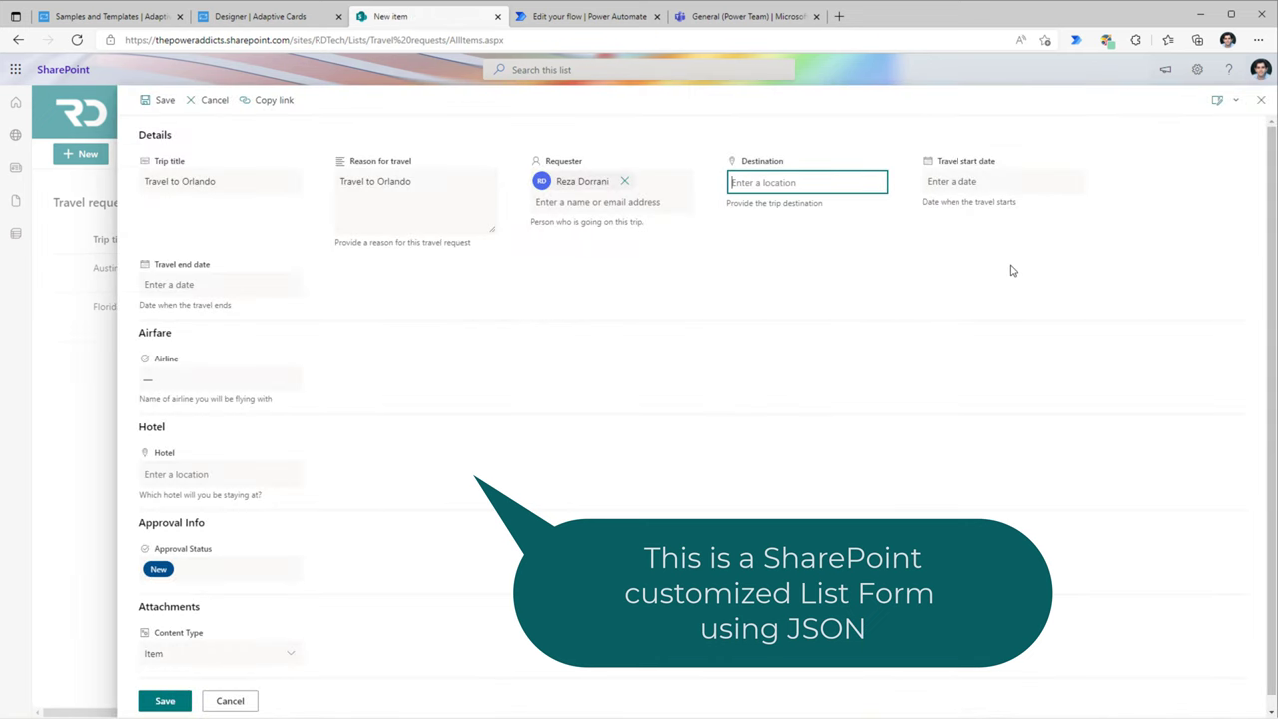
click(998, 184)
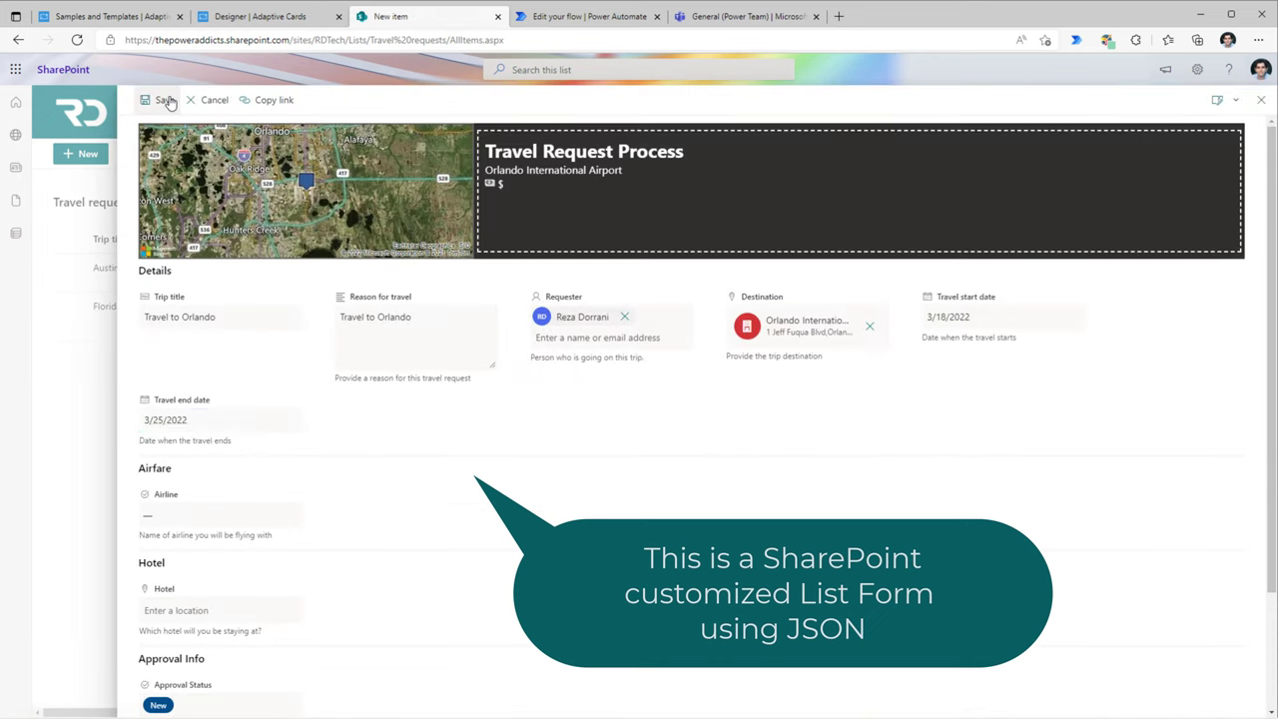
click(157, 99)
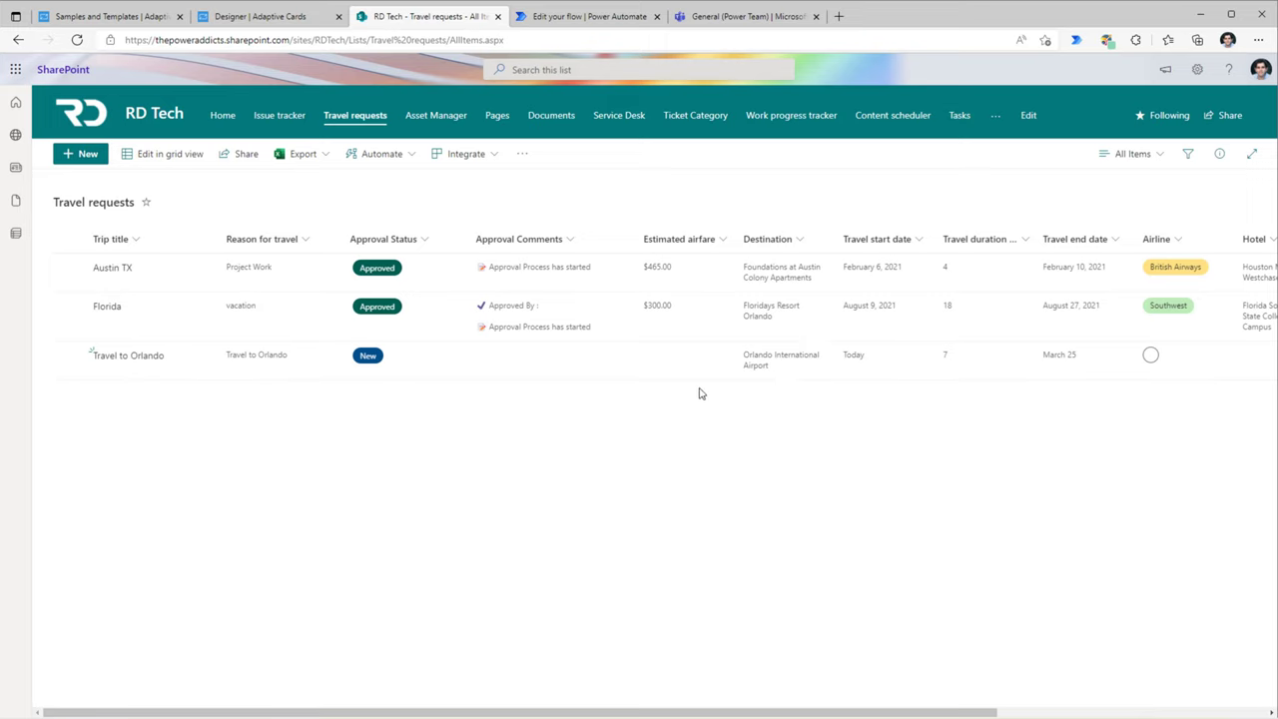
In Power Automate, check the list set in the flow's trigger and open the latest run from the flow's run history.
click(561, 18)
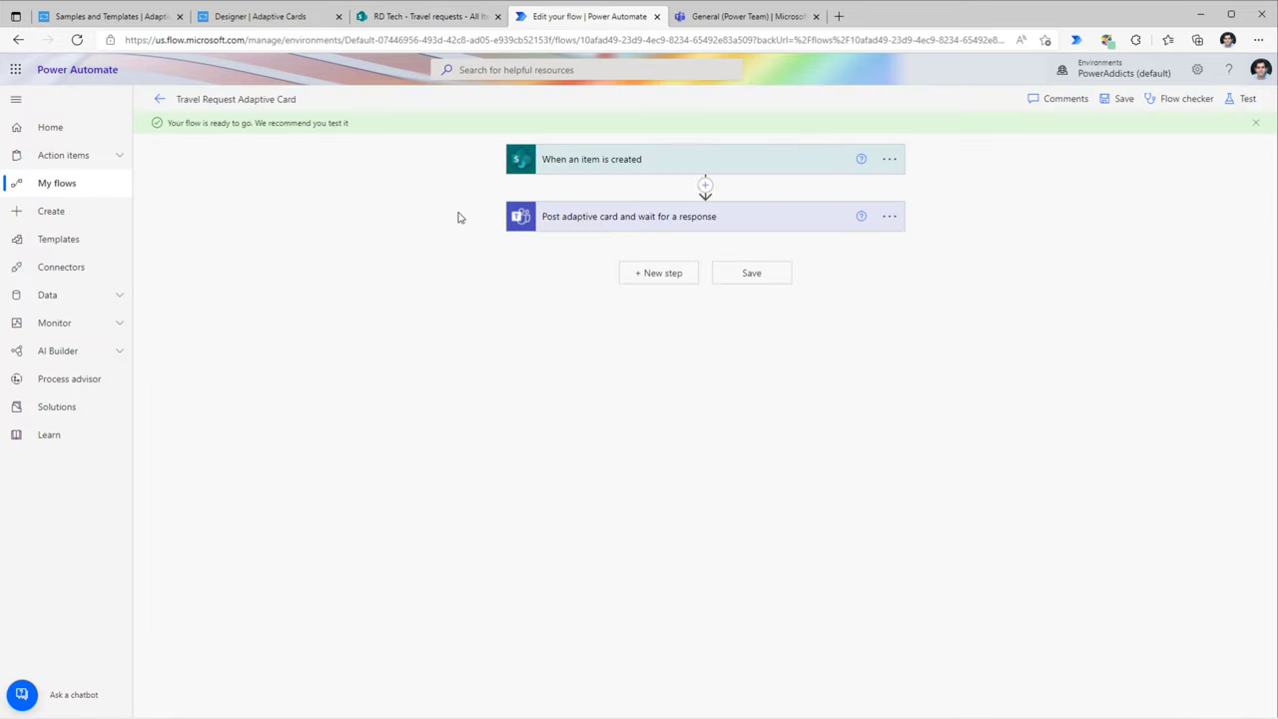
click(565, 162)
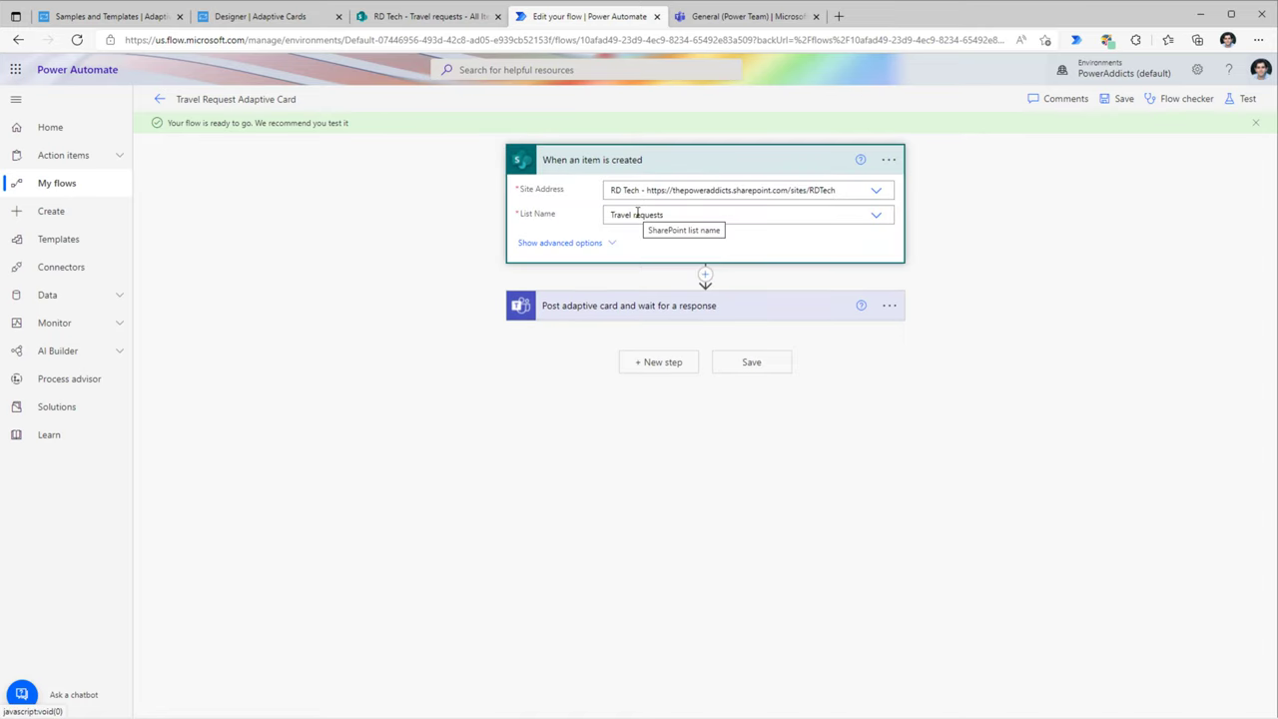
click(160, 99)
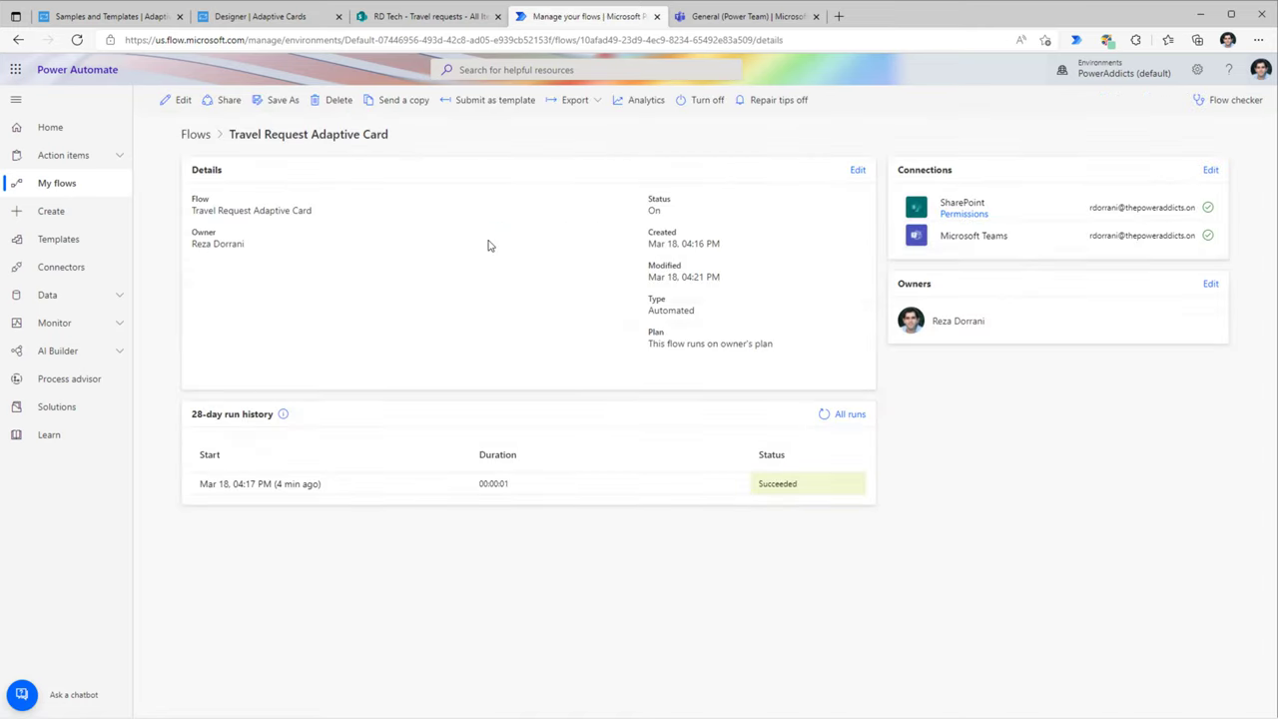
click(297, 487)
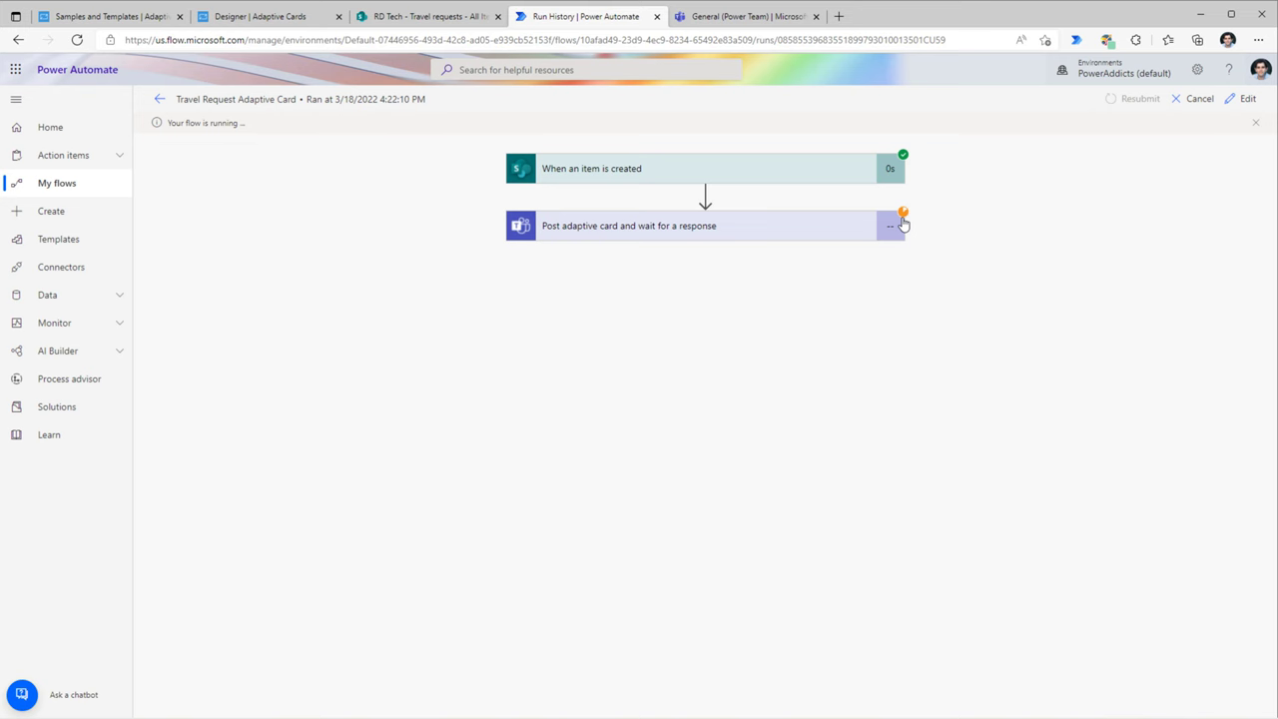
In Teams, find the newest travel card in the HR team's General channel and view its linked request details.
click(739, 16)
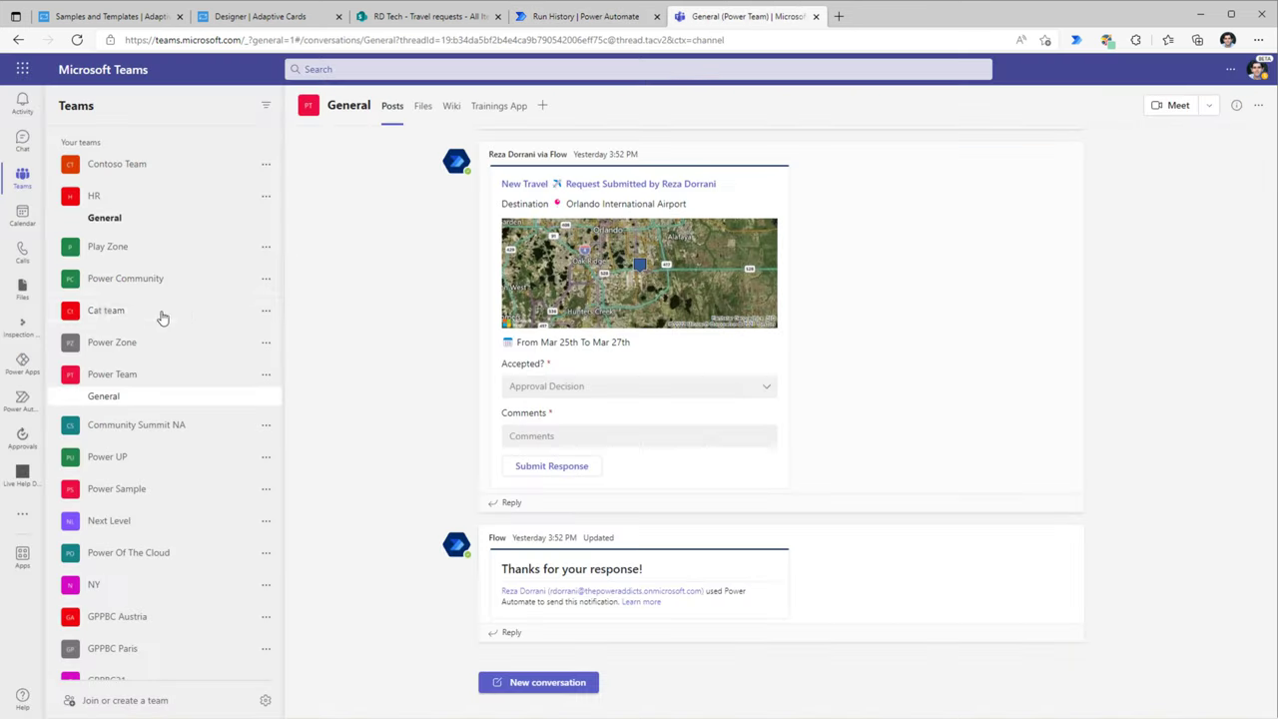
click(108, 224)
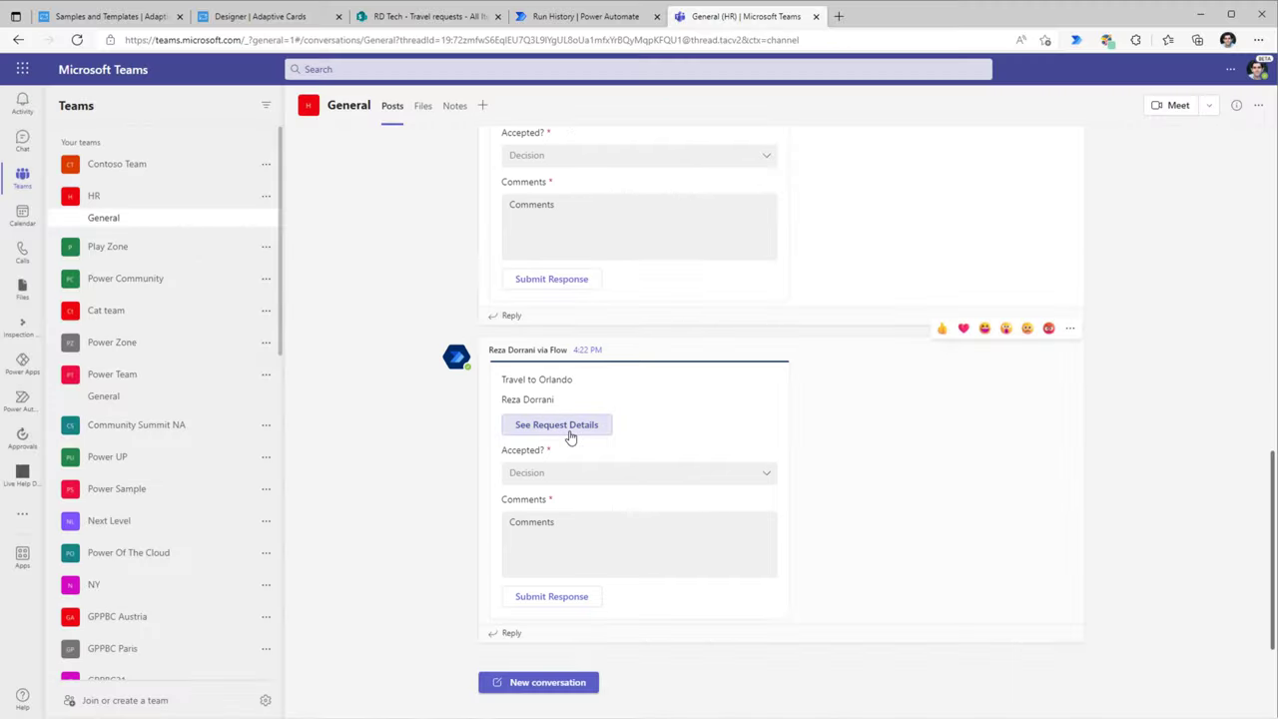
click(570, 436)
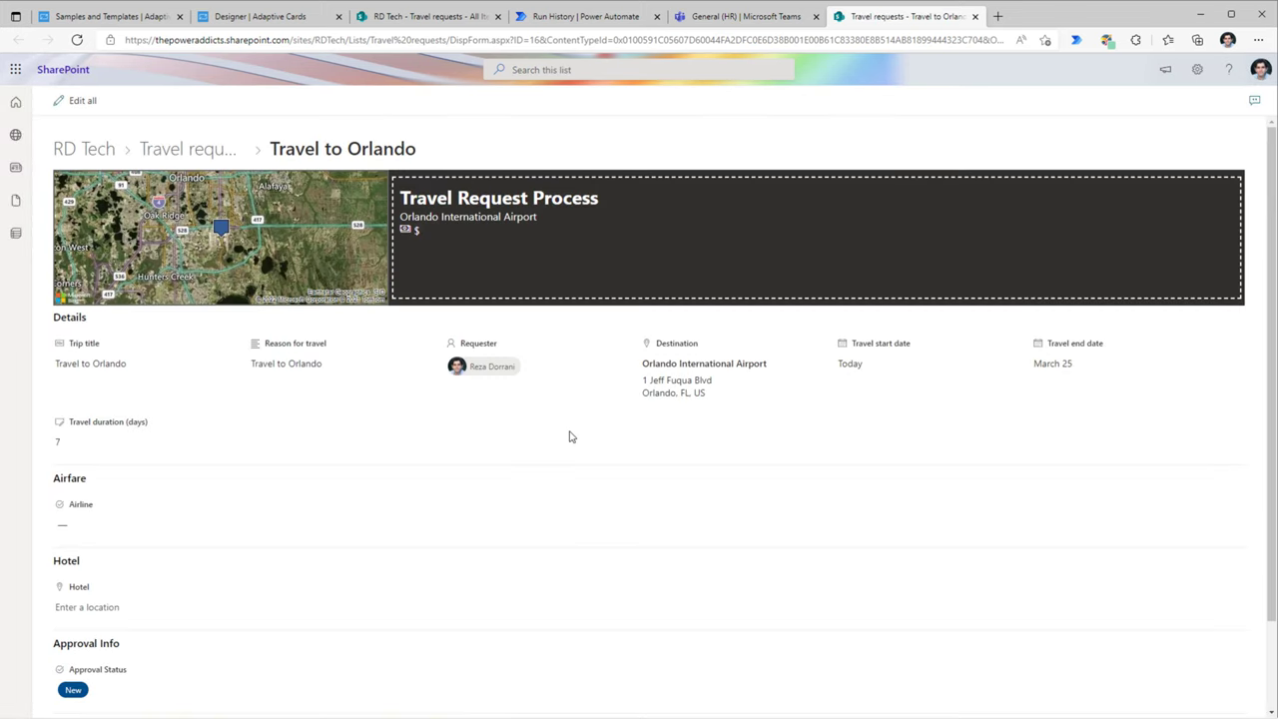
click(973, 16)
Submit the newest travel card's response with decision Yes and the comment "looks good!".
click(542, 472)
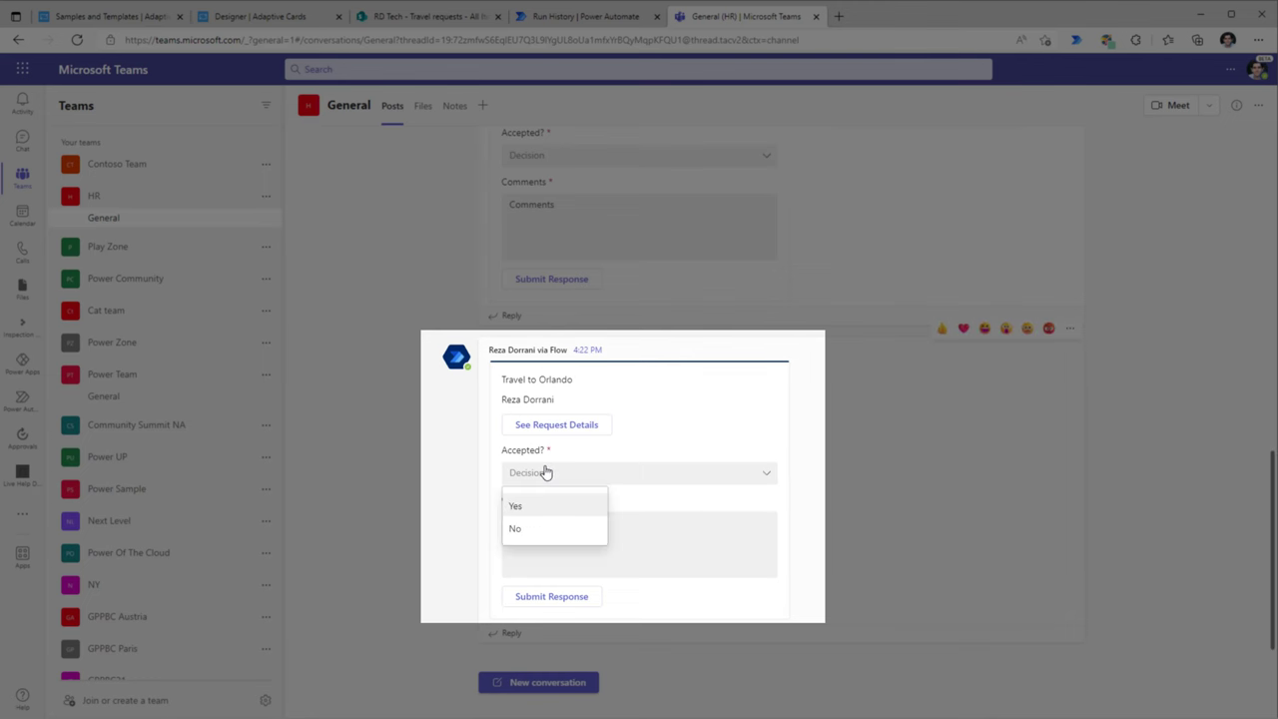
click(530, 508)
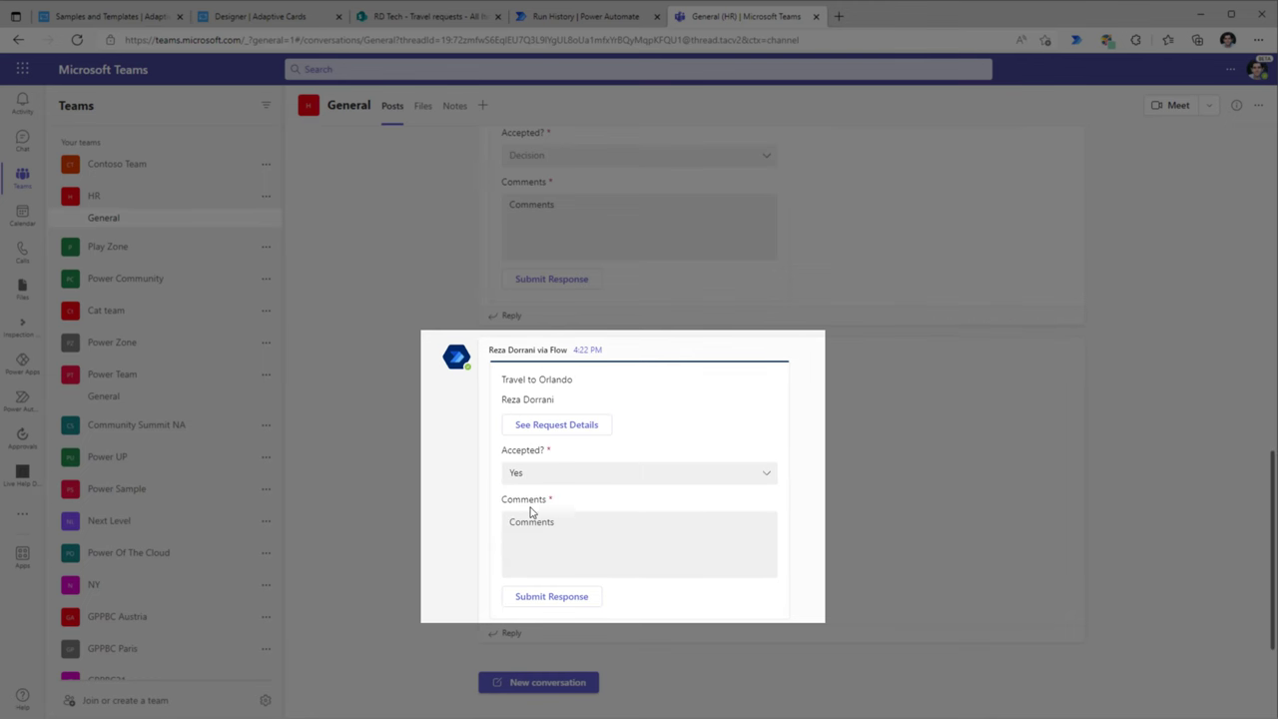
click(548, 544)
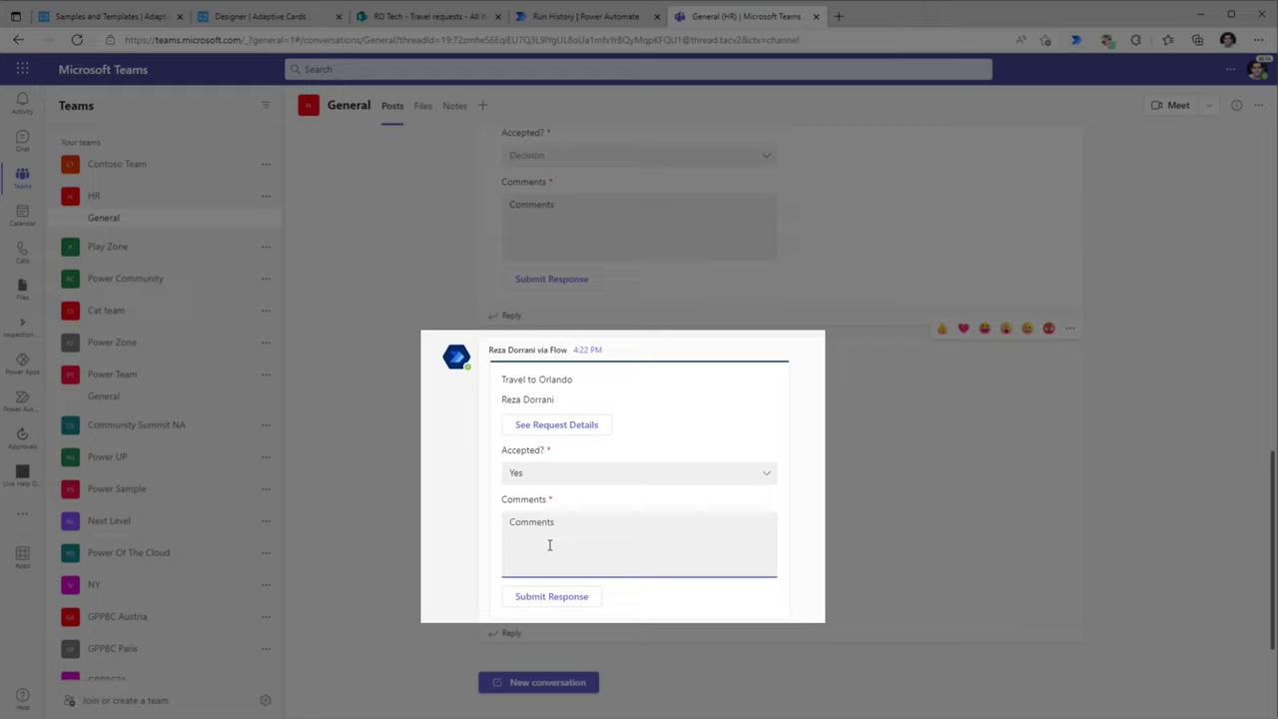
text(looks good!)
click(554, 597)
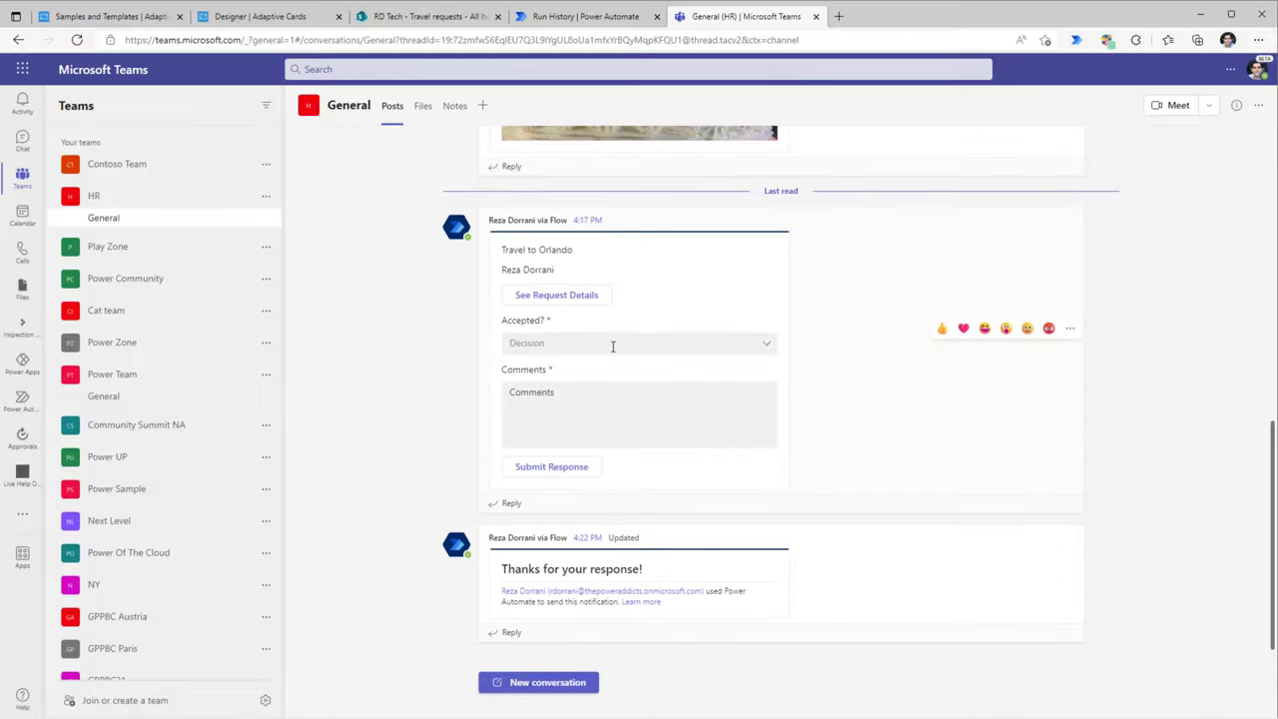
In the Power Automate run, examine the adaptive card action's raw outputs for acDecision and acComments under body and data.
click(570, 18)
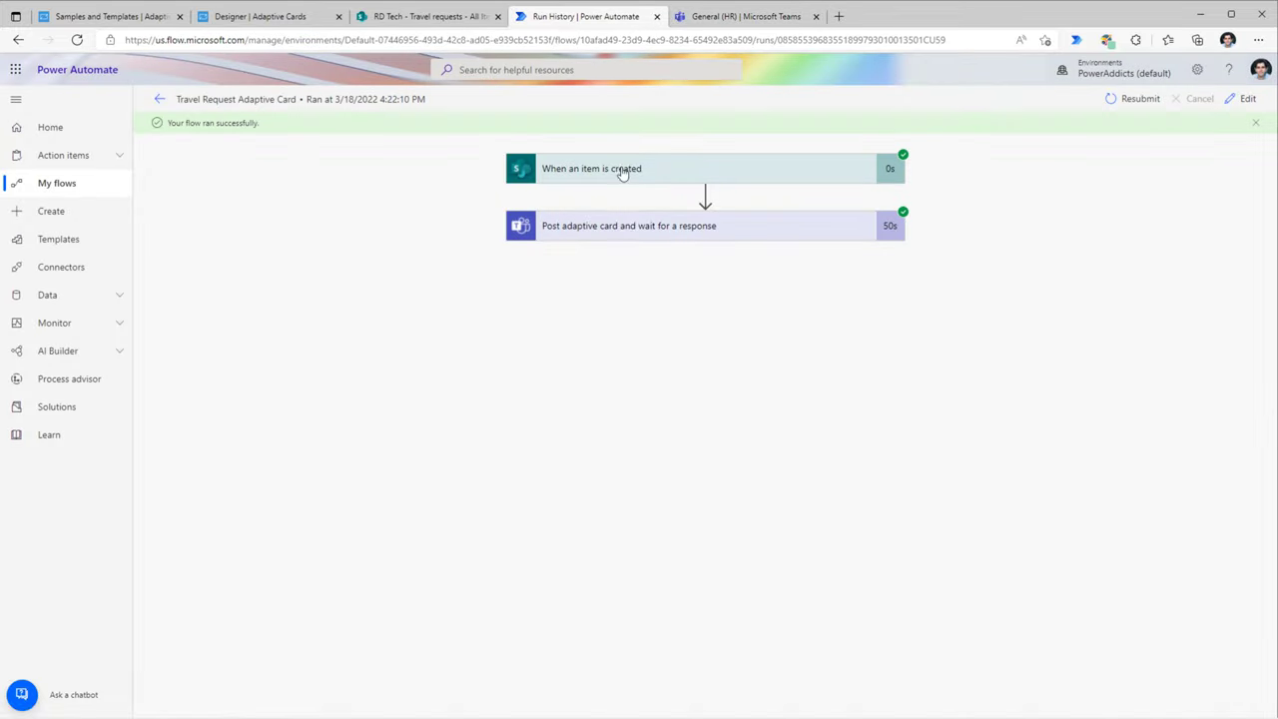
click(627, 227)
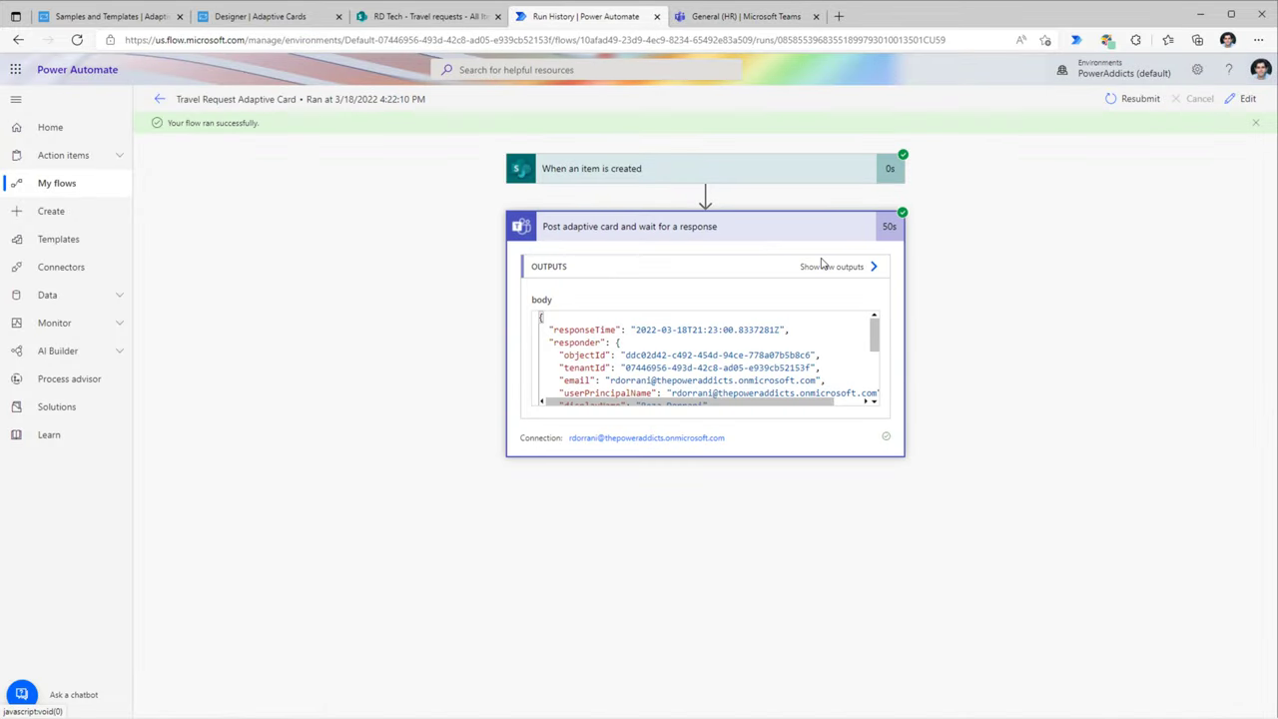
click(873, 270)
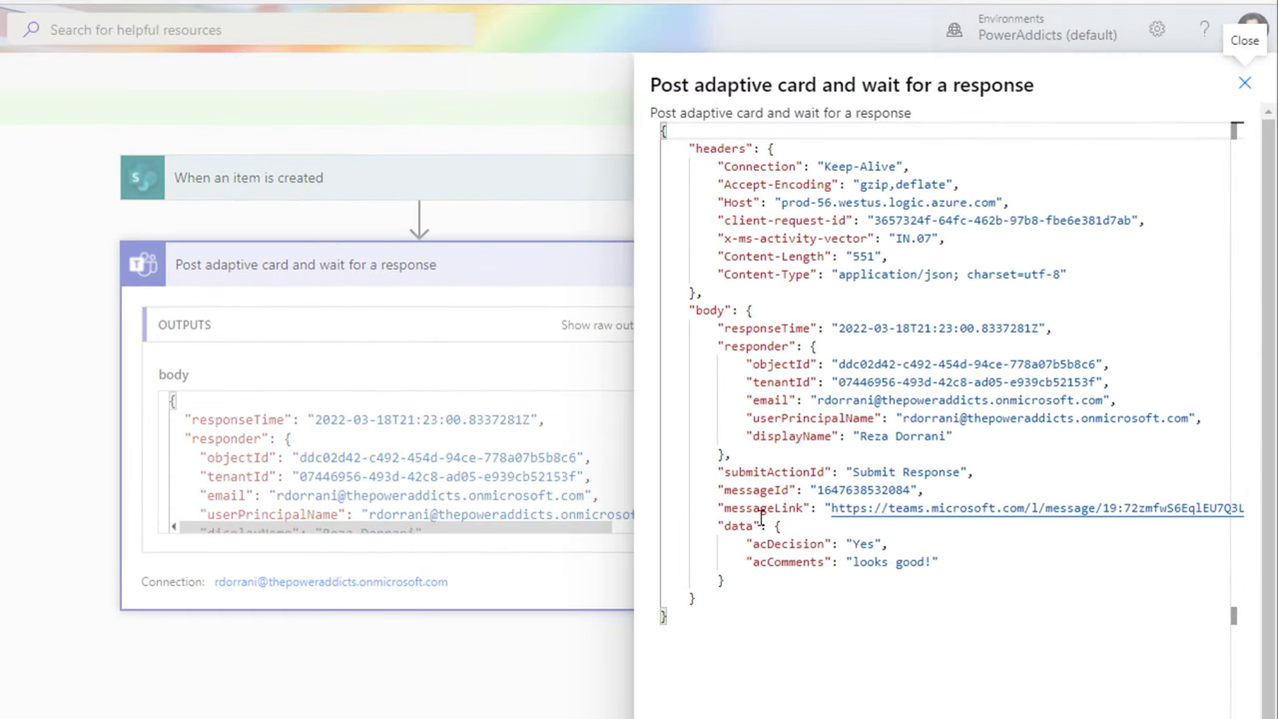
double_click(743, 525)
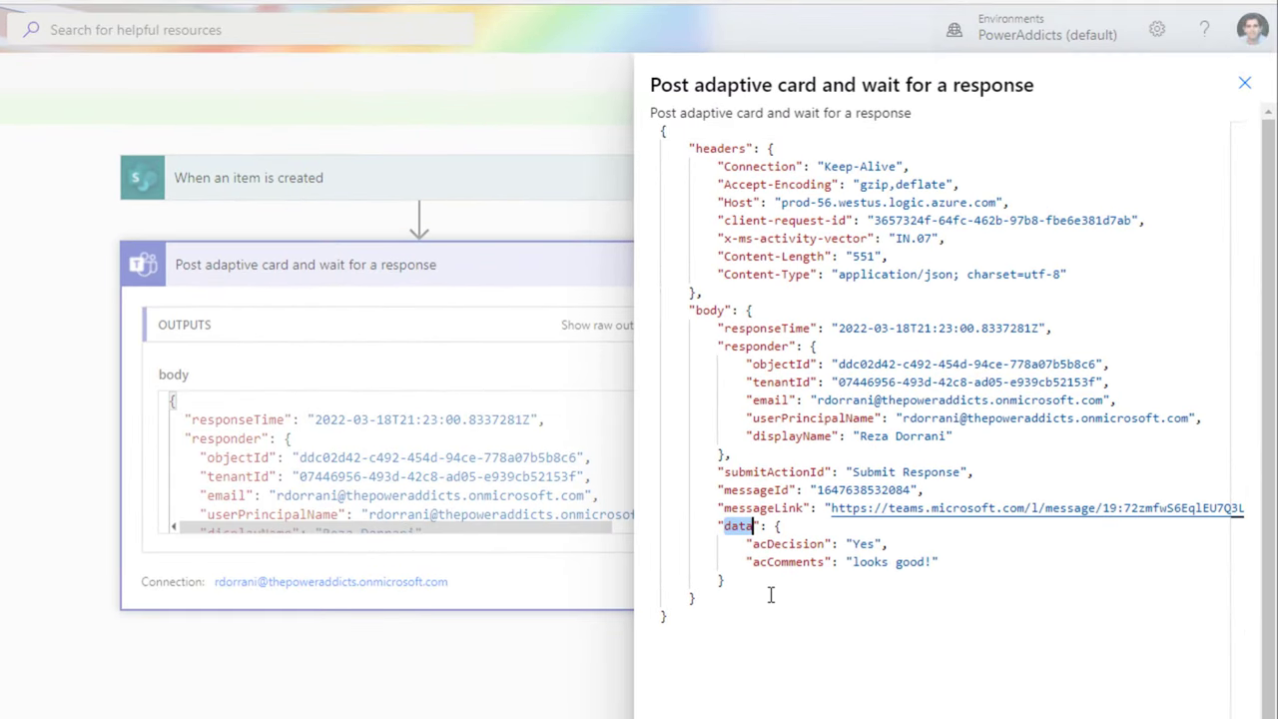
double_click(783, 543)
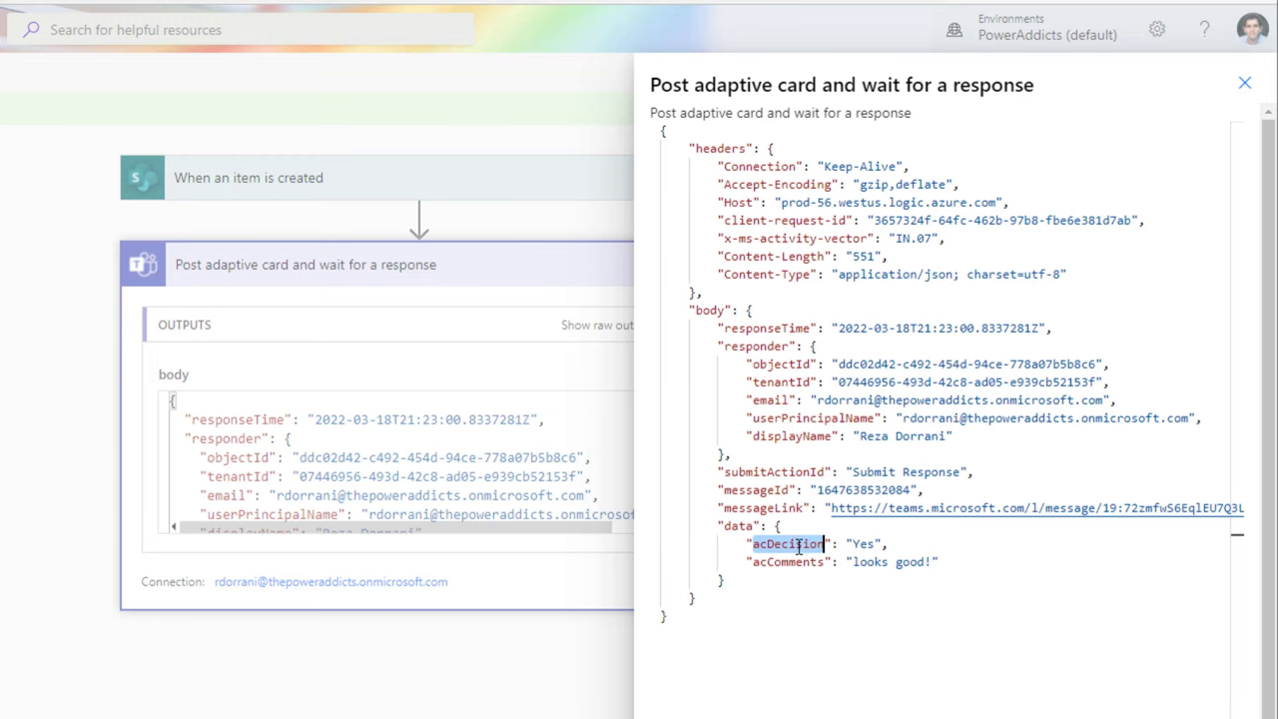
double_click(799, 562)
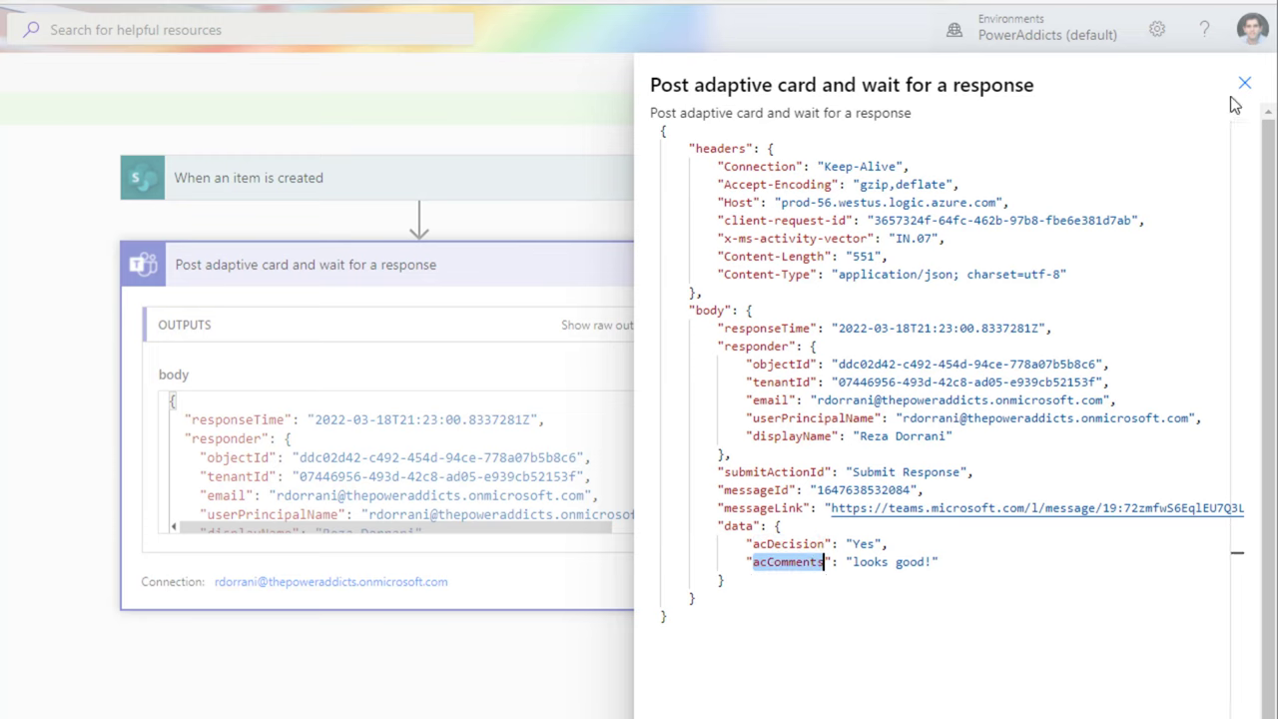
key(ctrl+a)
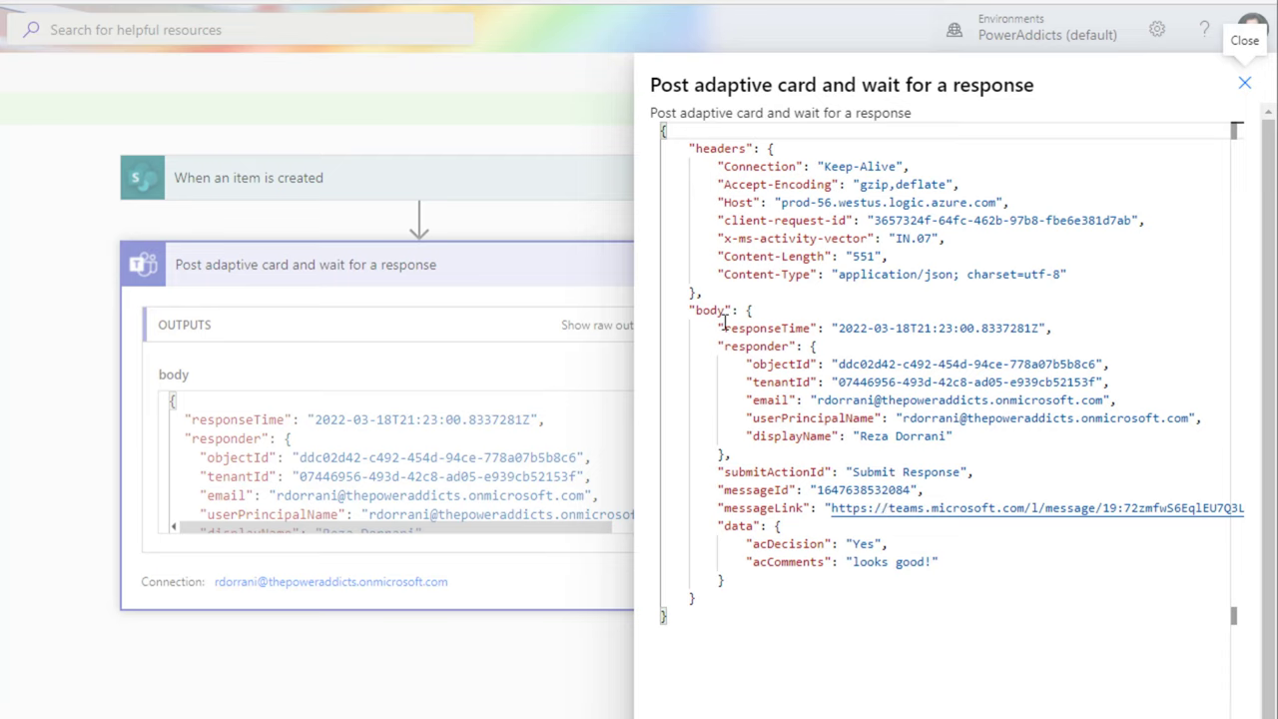
double_click(762, 544)
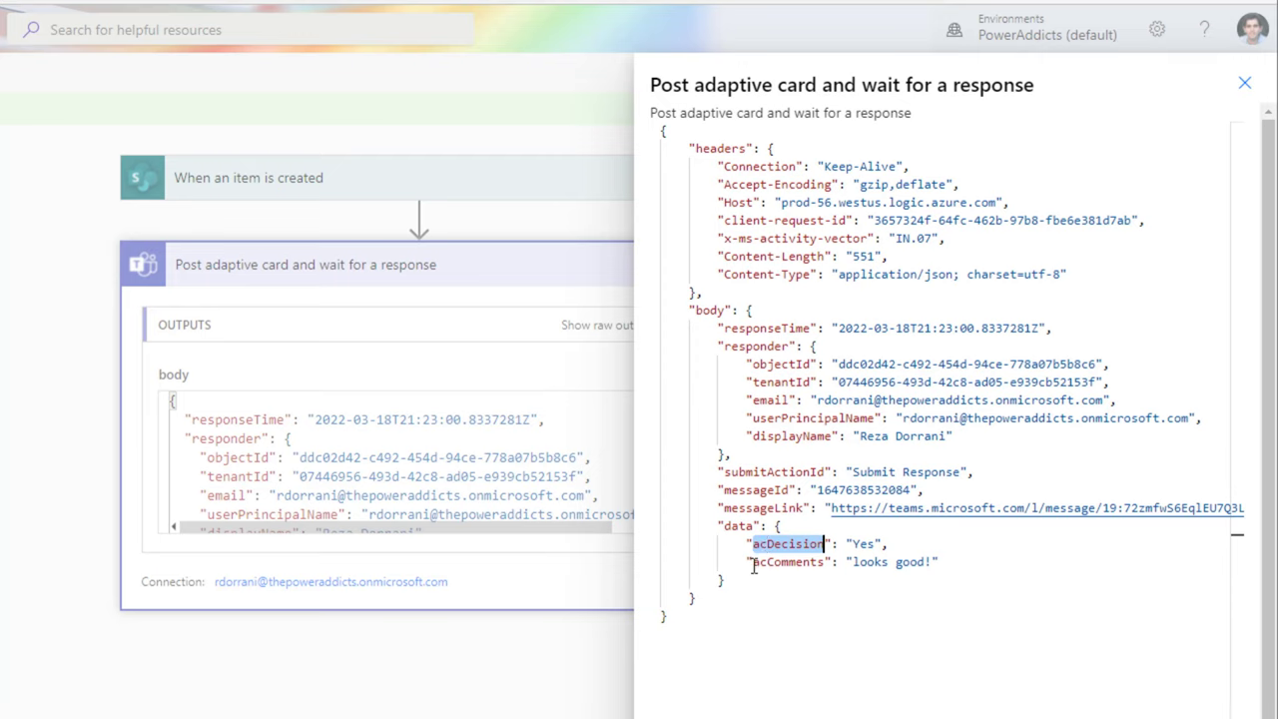
double_click(710, 309)
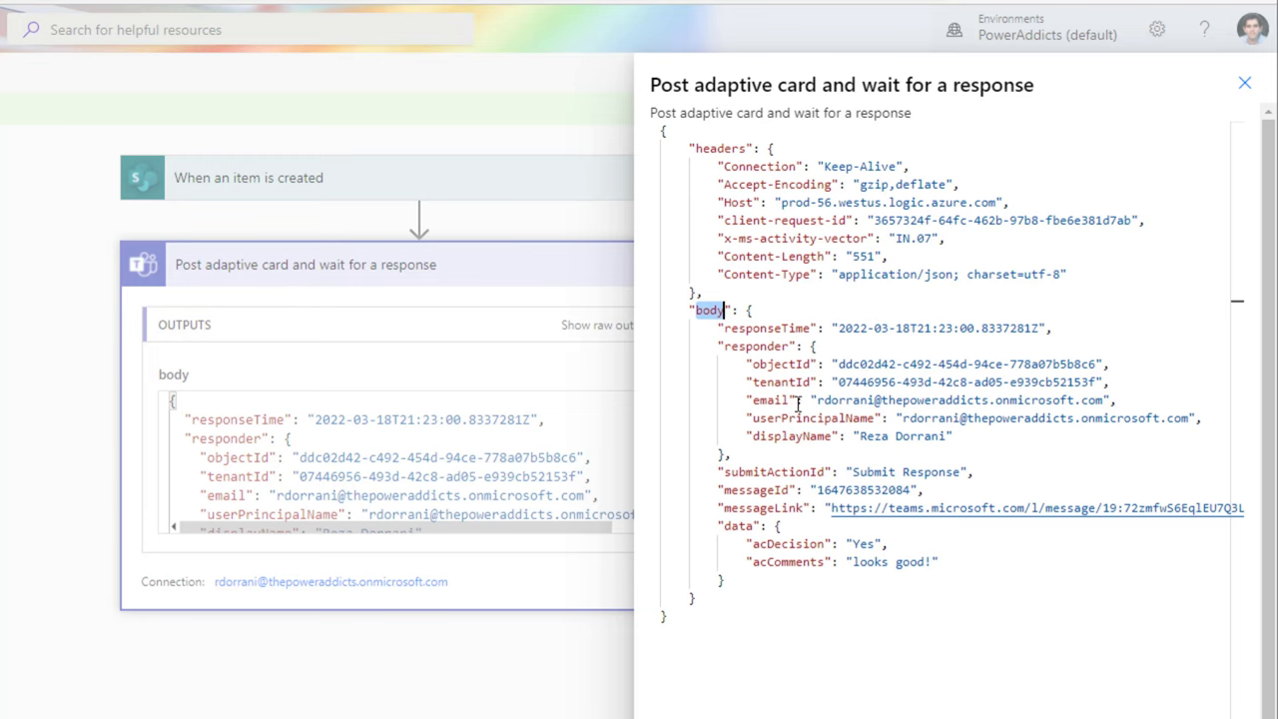
double_click(738, 525)
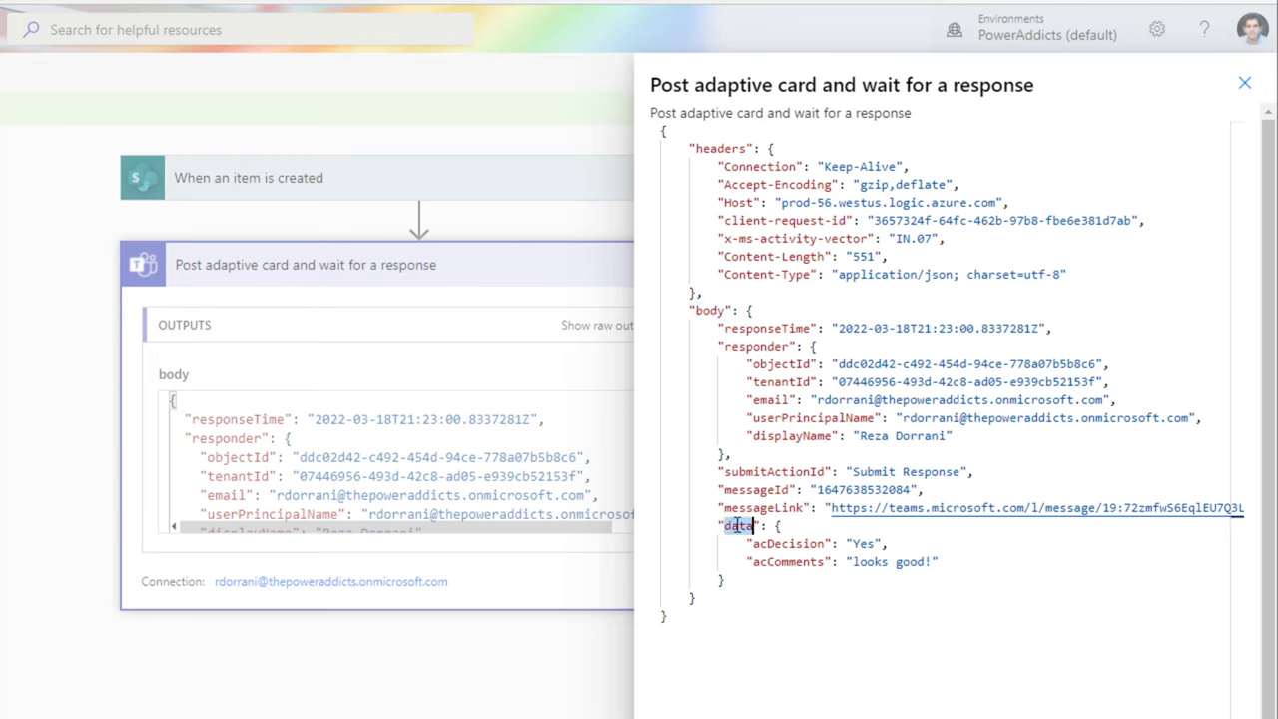
double_click(785, 544)
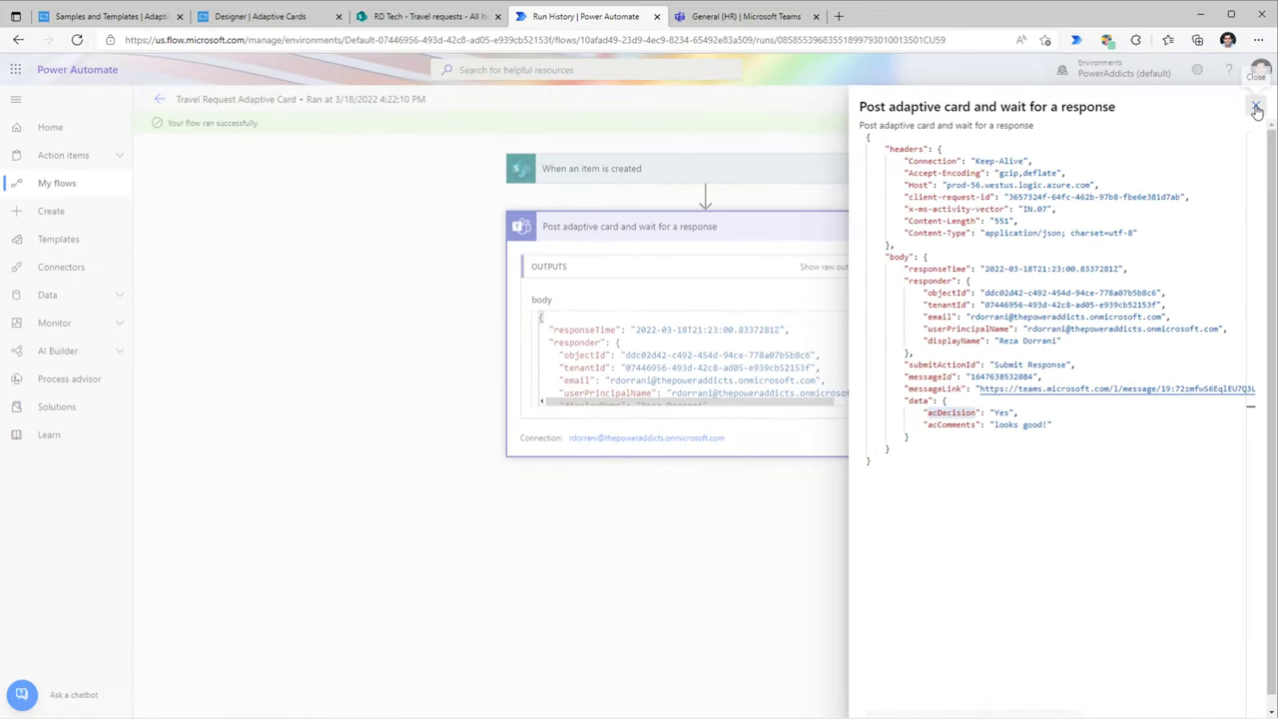
click(1254, 104)
Edit the flow and rename the Post adaptive card and wait for a response action as Card.
click(1238, 99)
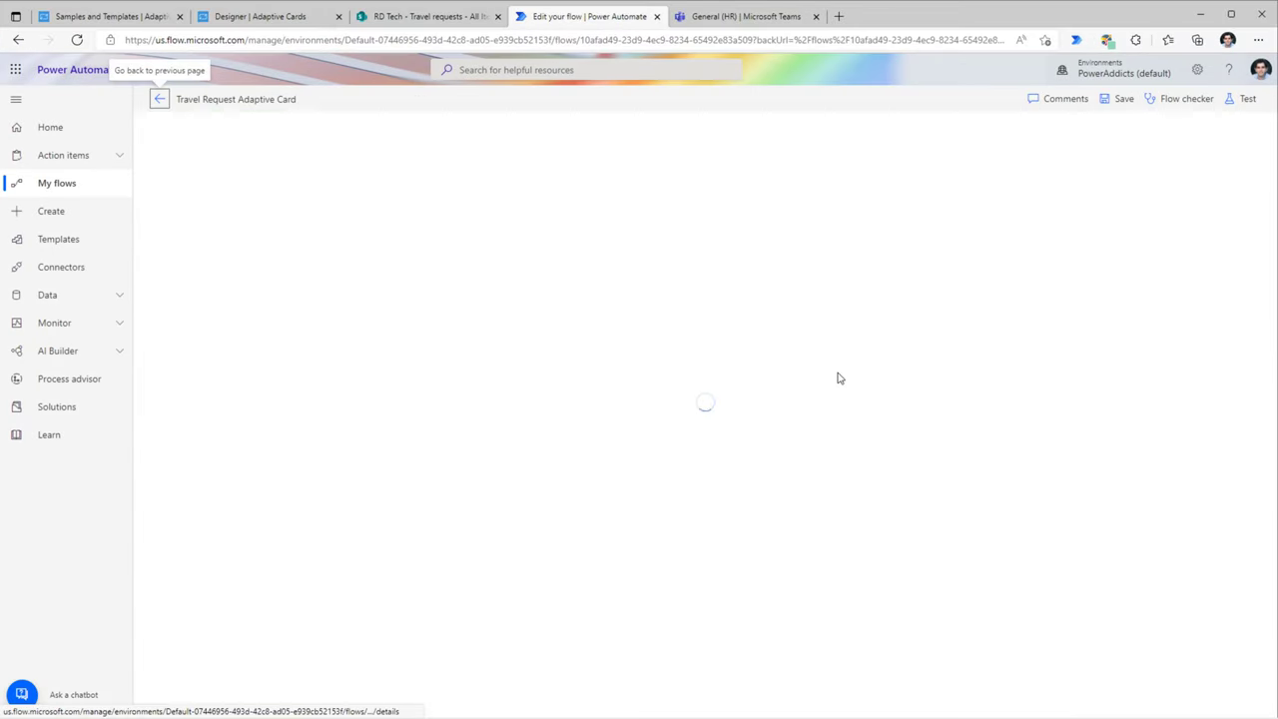
click(580, 205)
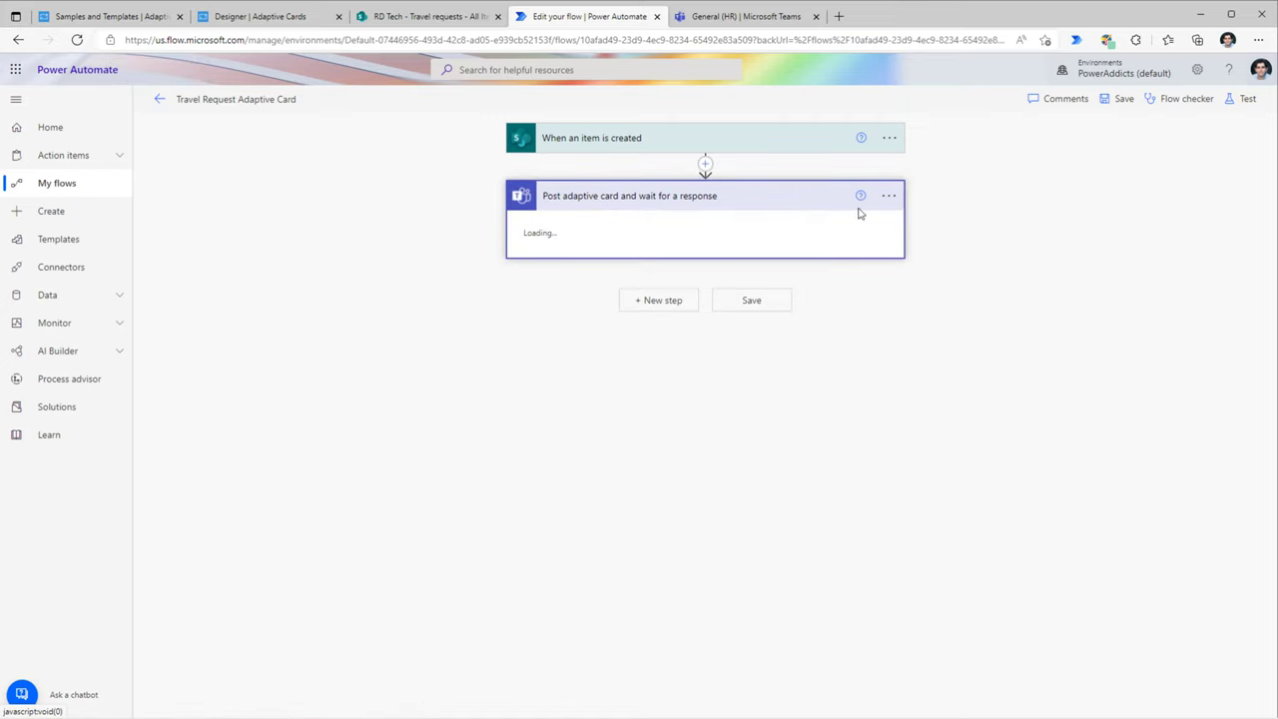
click(888, 195)
click(936, 245)
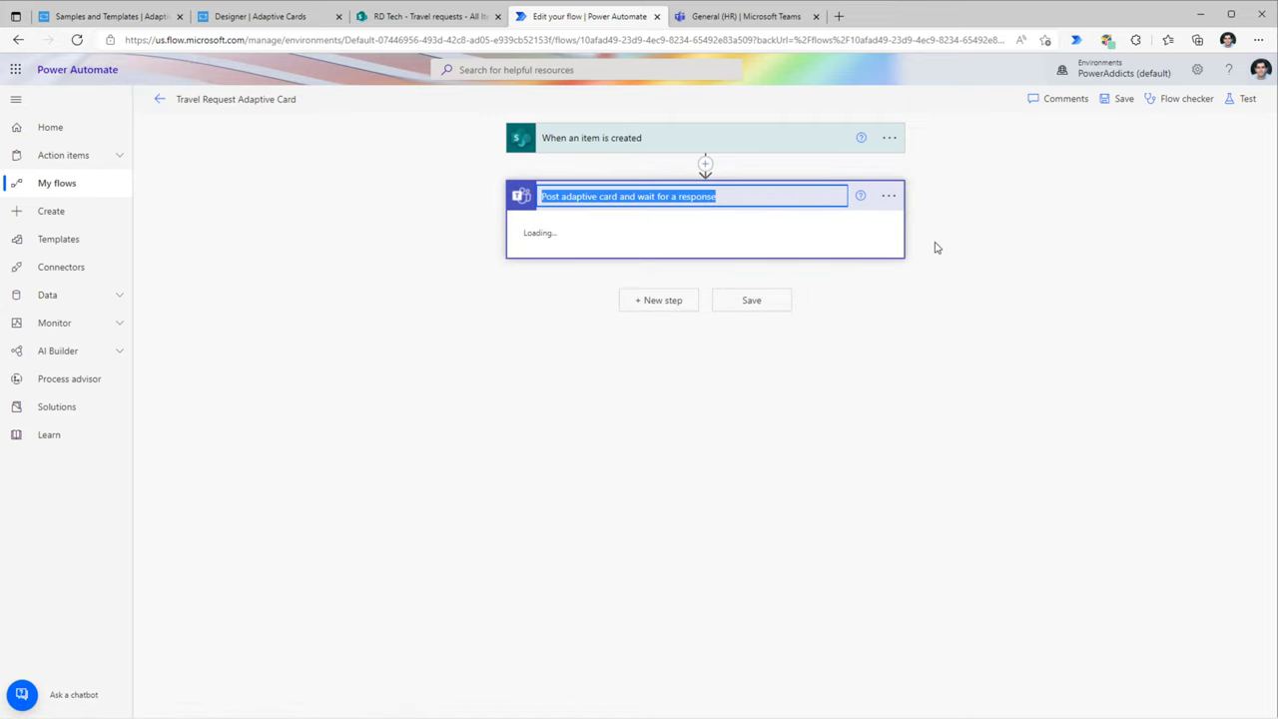
text(Card)
key(Return)
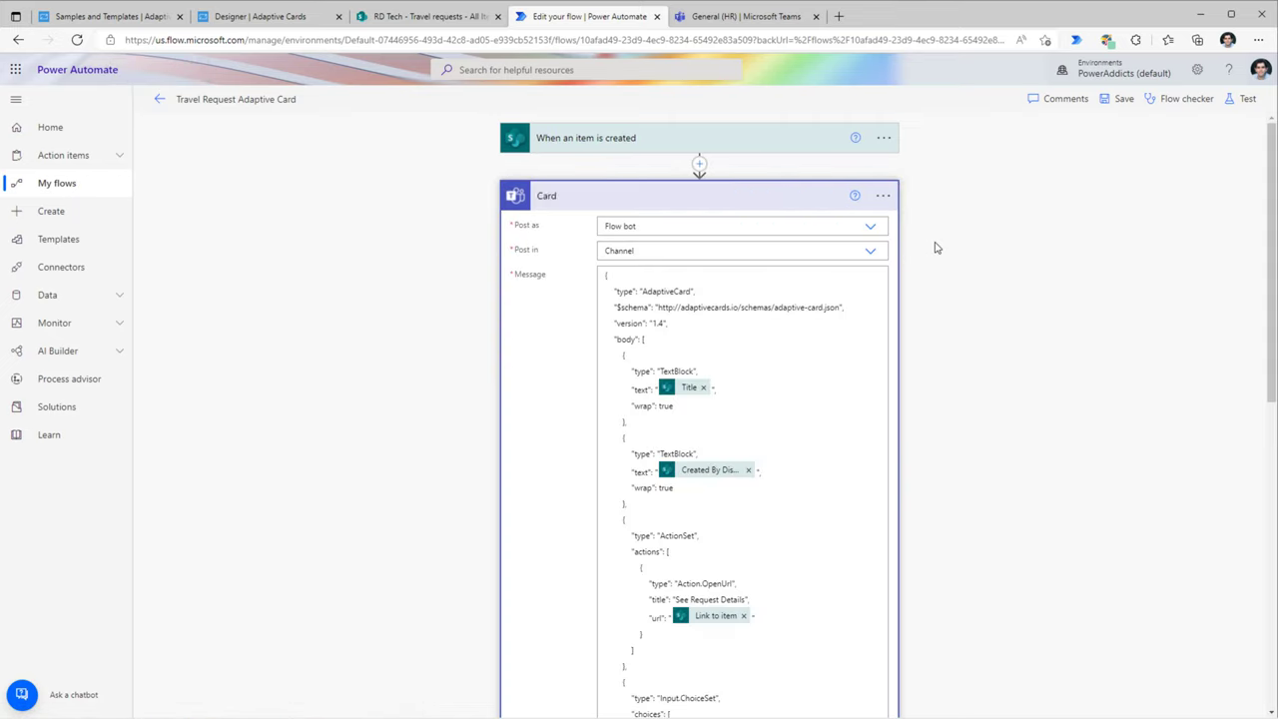
click(594, 201)
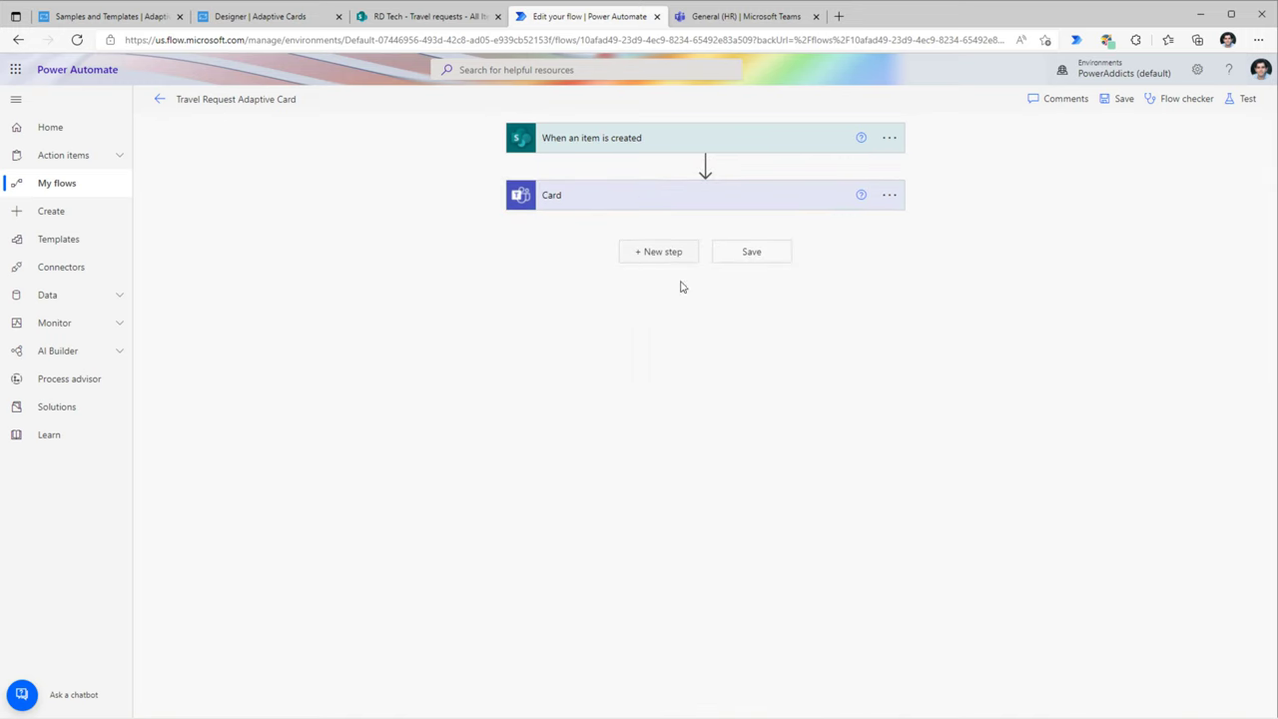
Add a Condition control after the Card action.
click(658, 251)
text(condition)
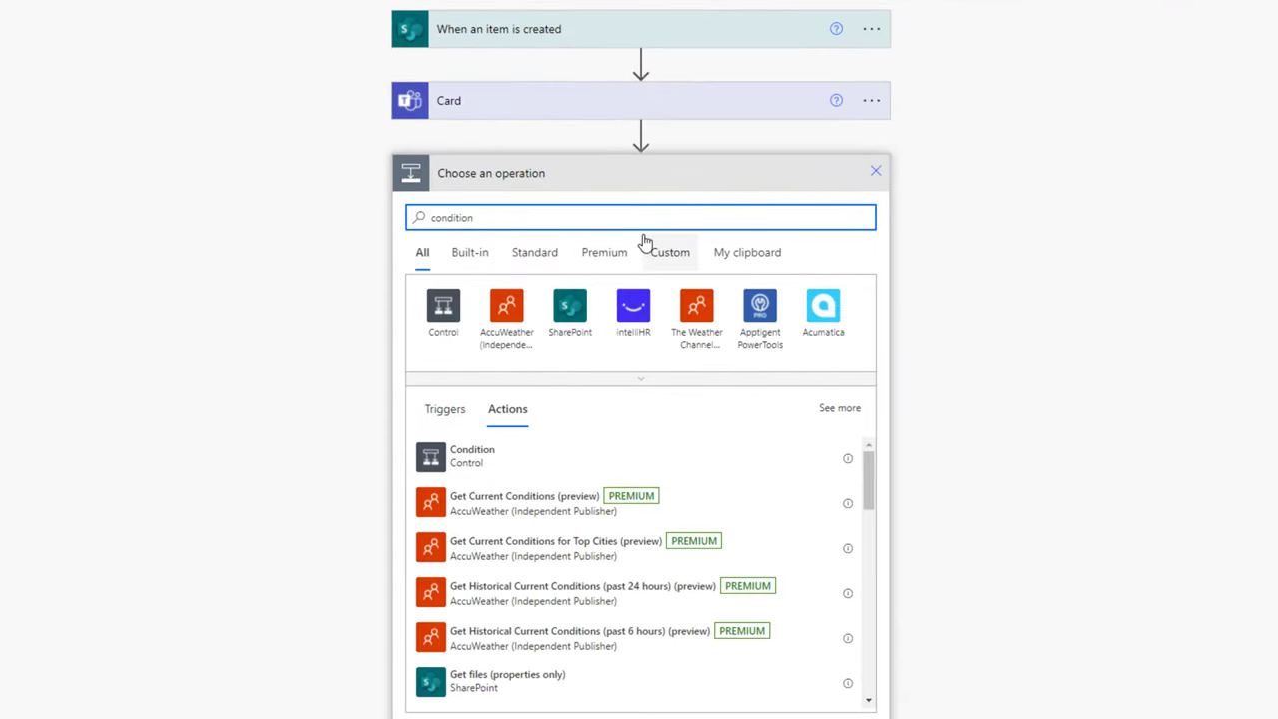
click(513, 462)
Set the Condition's first value to the expression body('Card')?['data']?['acDecision'].
click(488, 225)
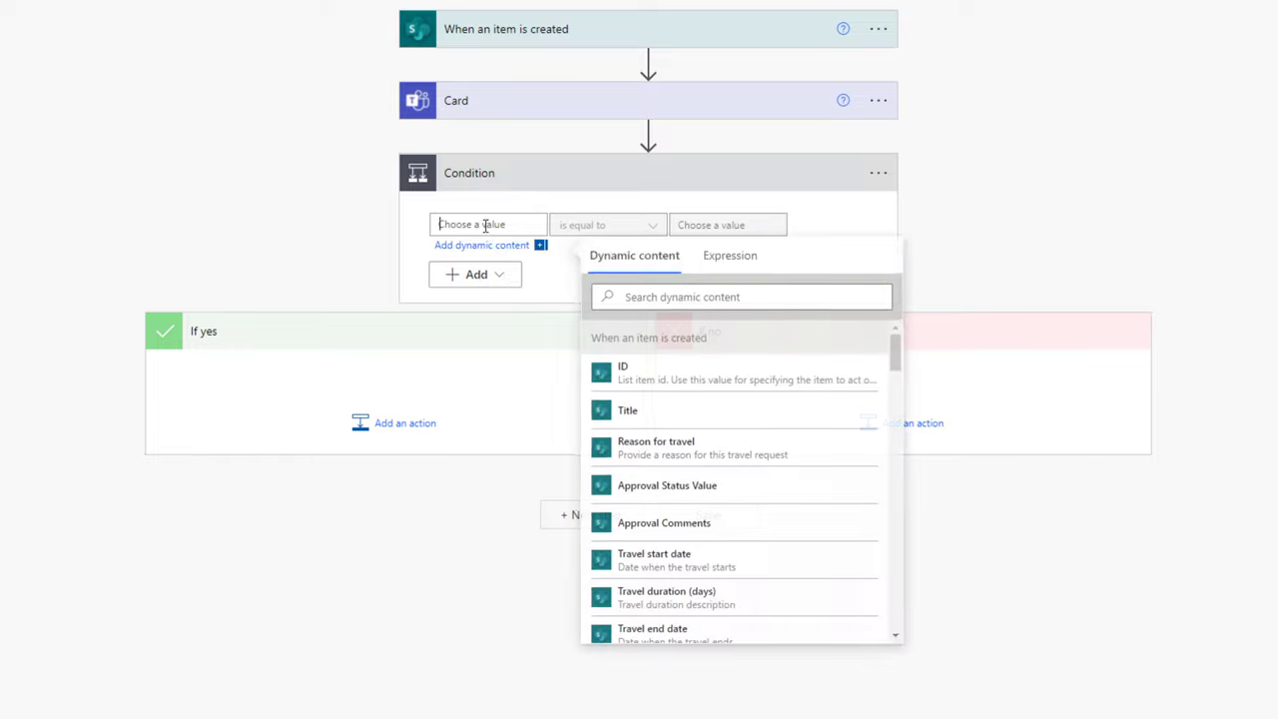
click(733, 262)
text(body)
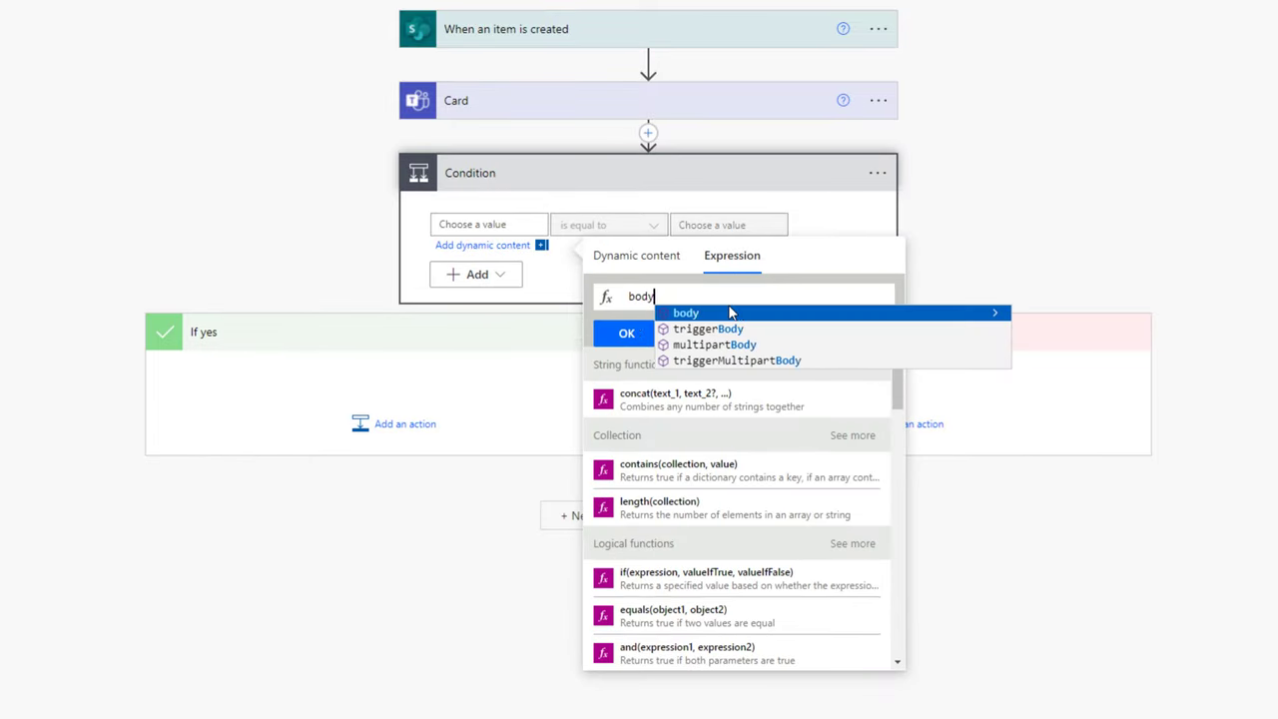
click(729, 312)
text(')
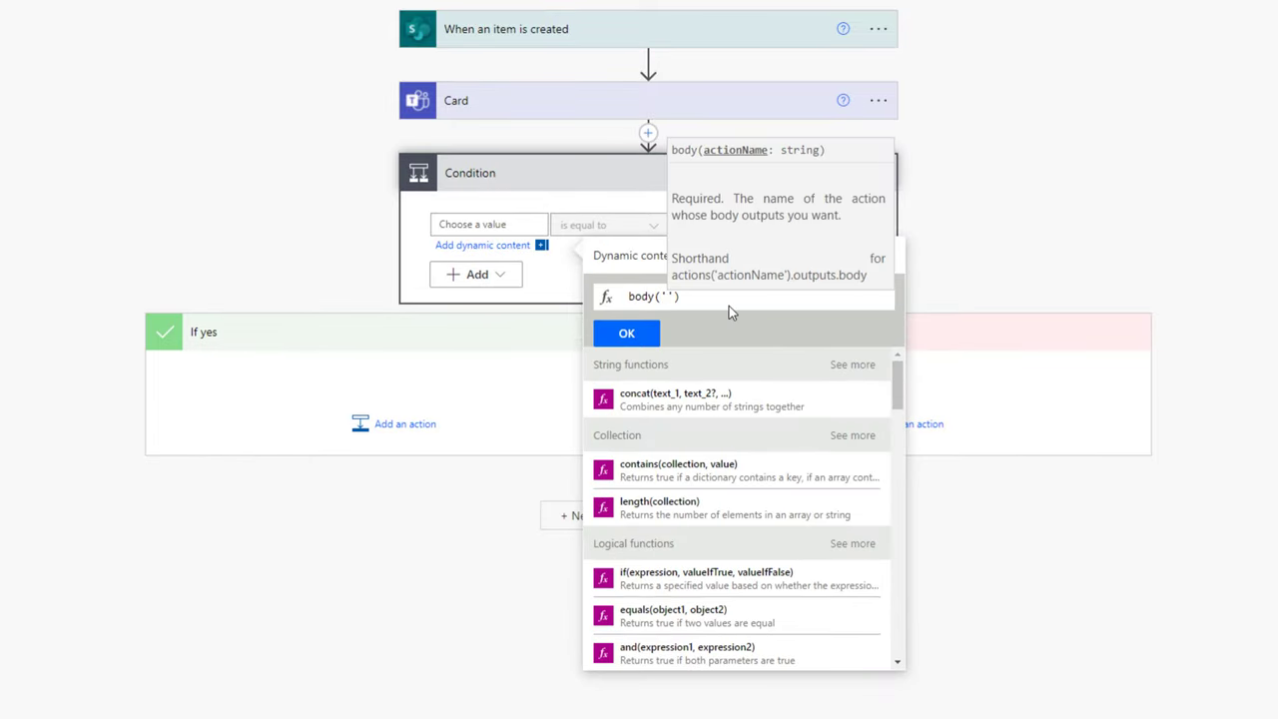
text(Card)
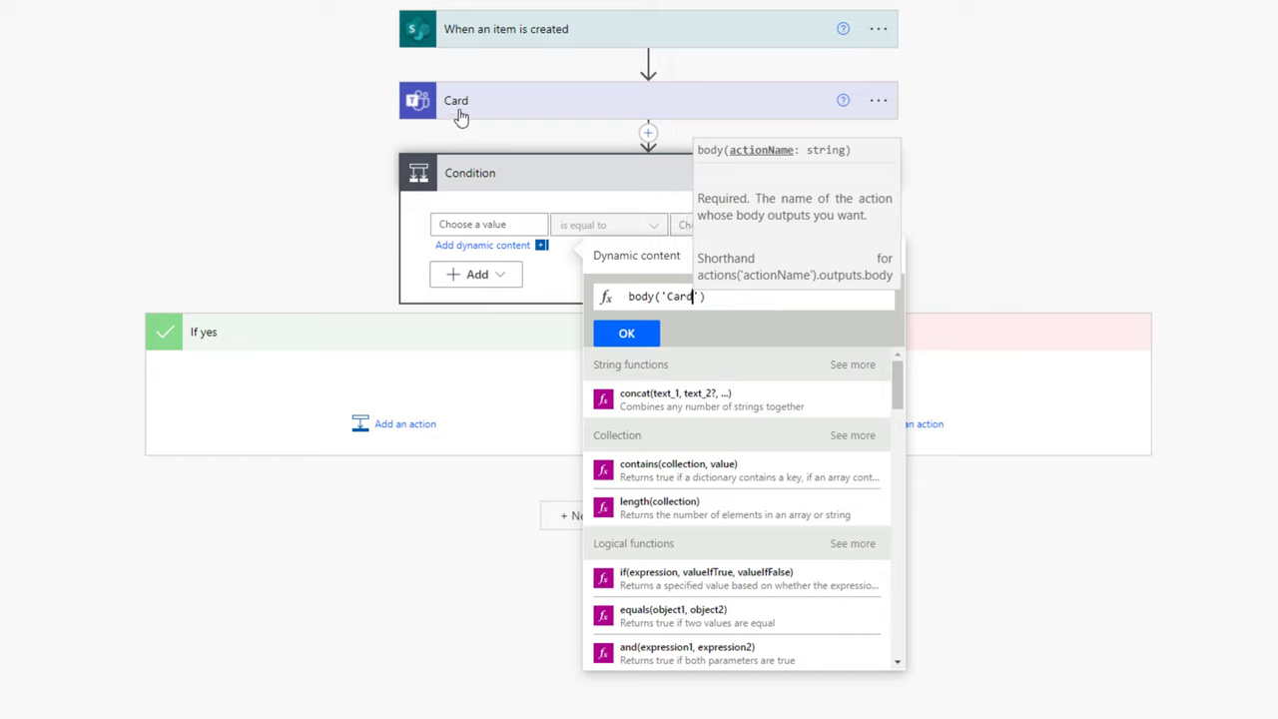
click(732, 297)
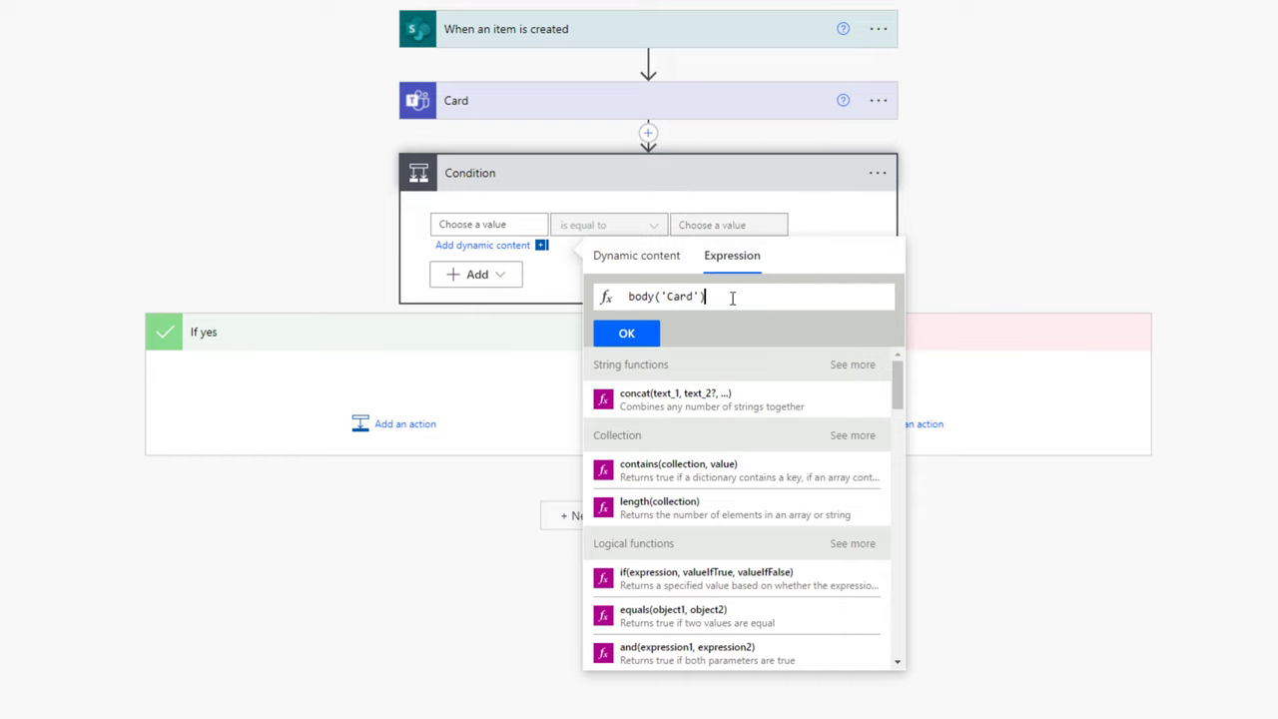
text(?['data']?['acDecision)
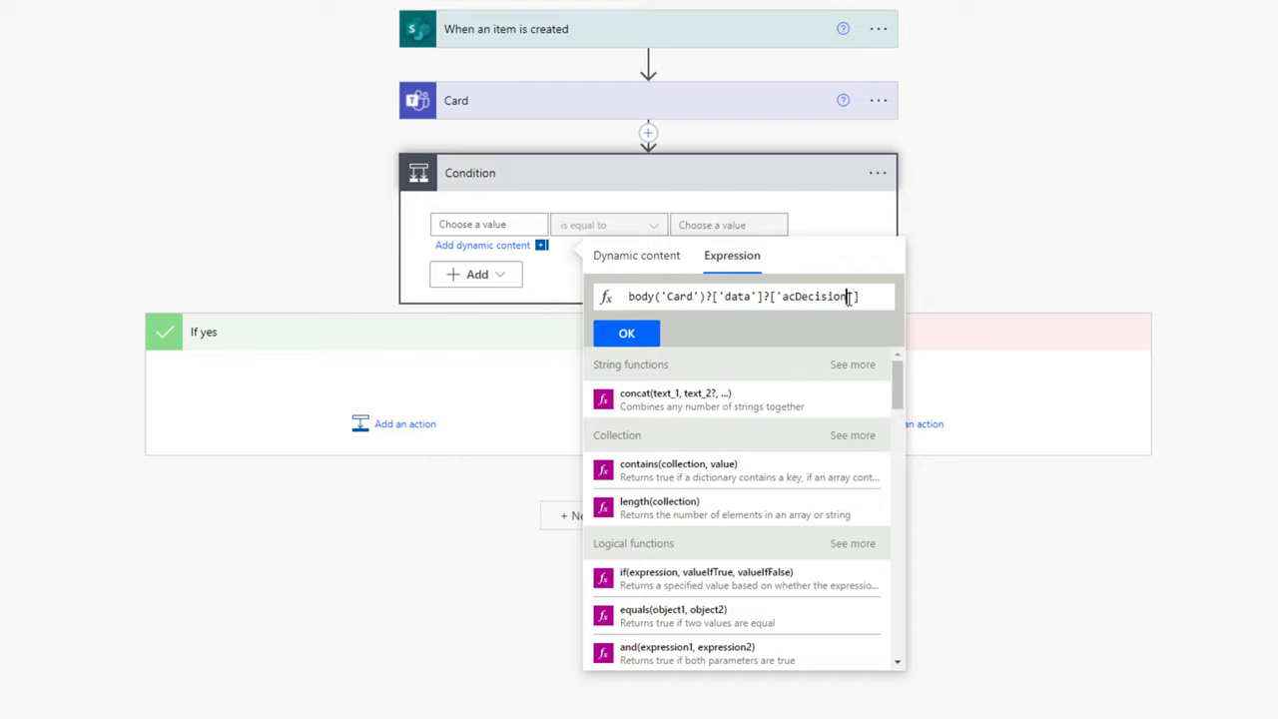
key(ctrl+a)
click(644, 336)
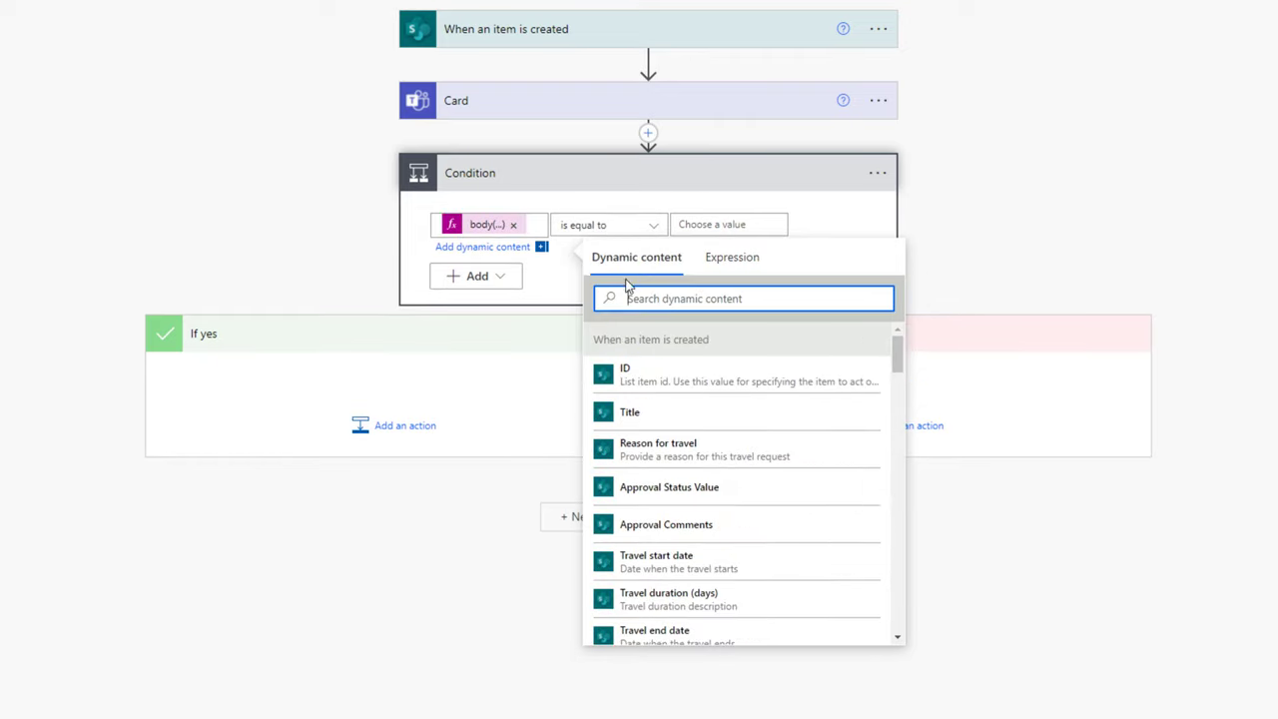
Set the Condition's comparison value to Yes for the is equal to test.
click(730, 225)
text(Yes)
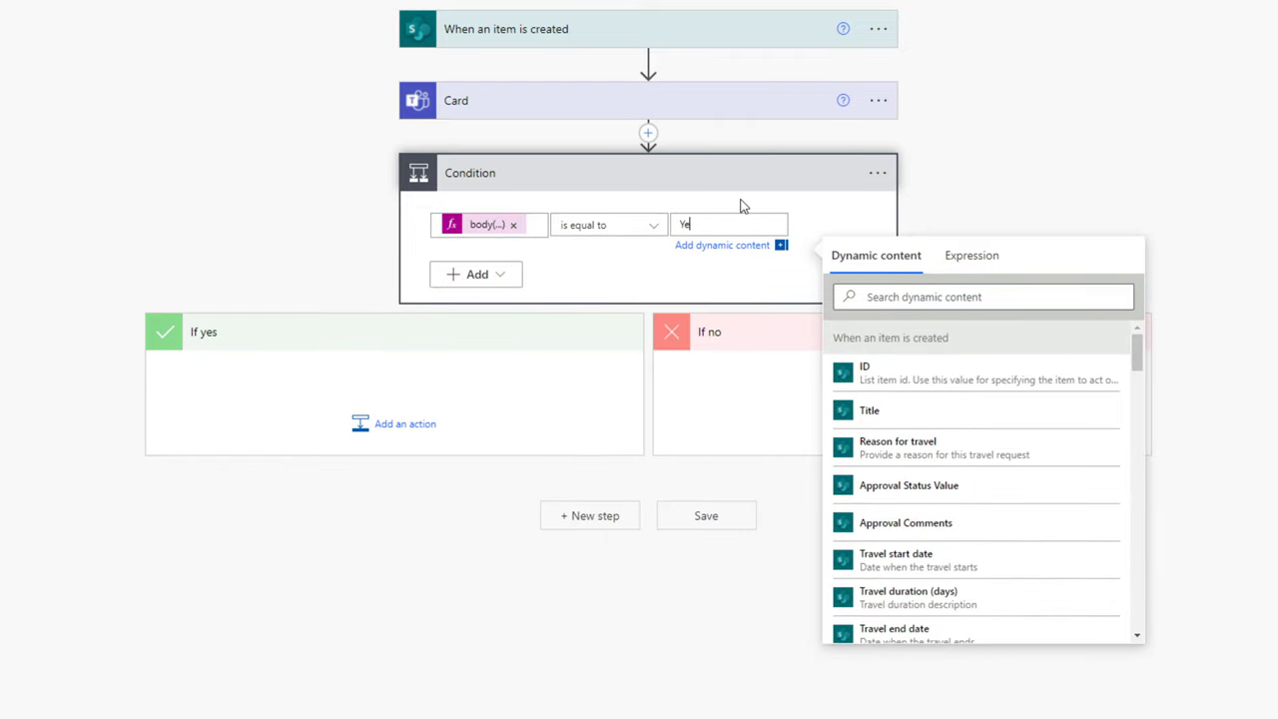
click(975, 194)
Add a SharePoint Update item action to the If yes branch, targeting the RD Tech site's Travel requests list.
click(408, 410)
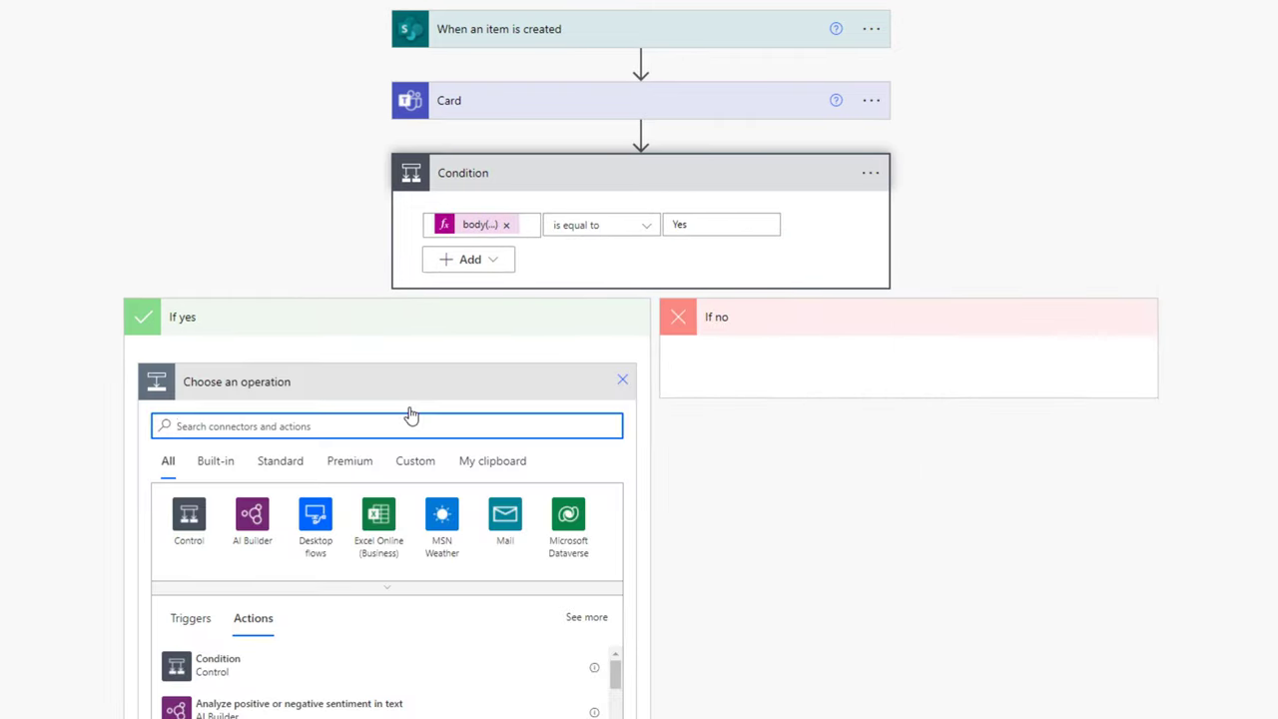
text(update item)
scroll(299, 449, down, 2)
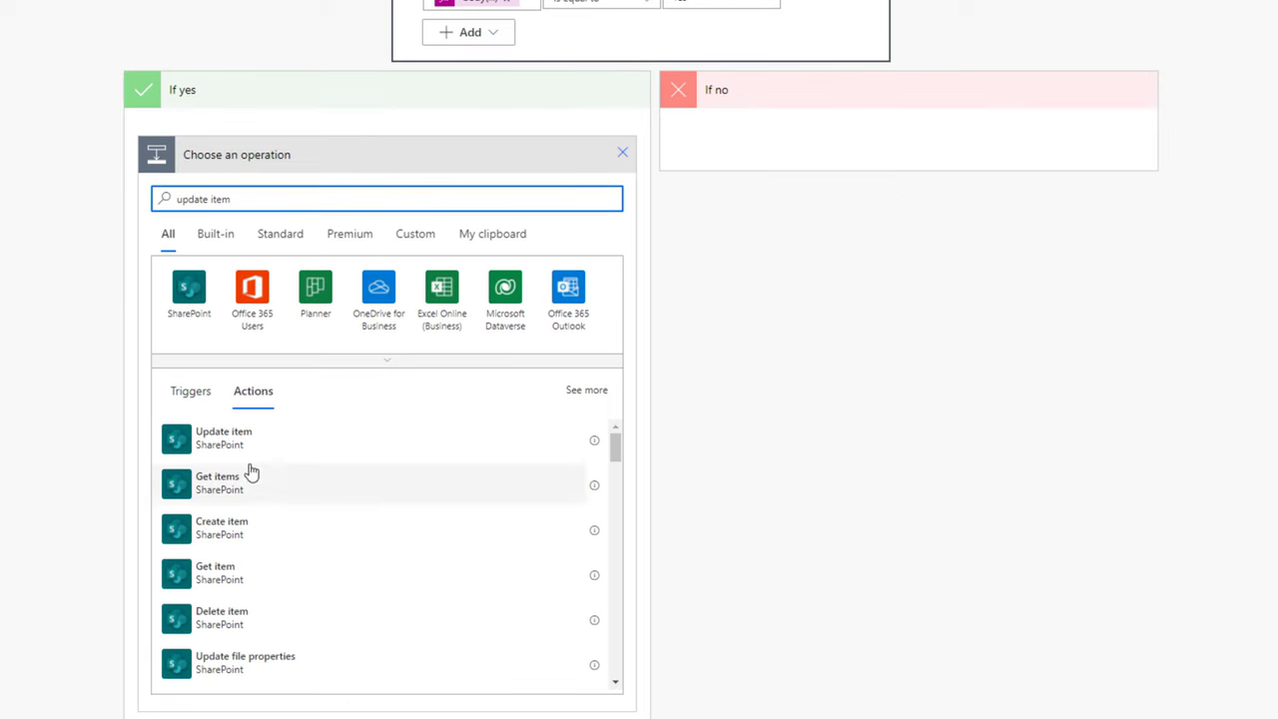
click(236, 446)
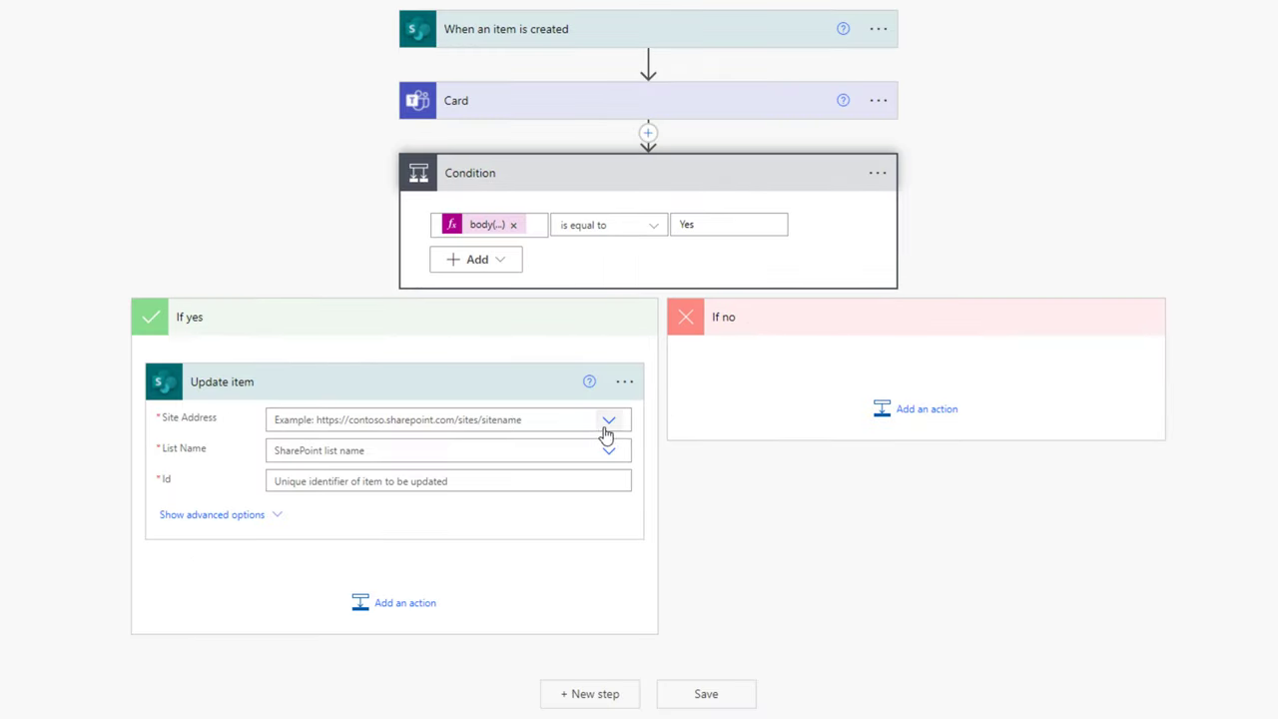
click(607, 420)
click(414, 585)
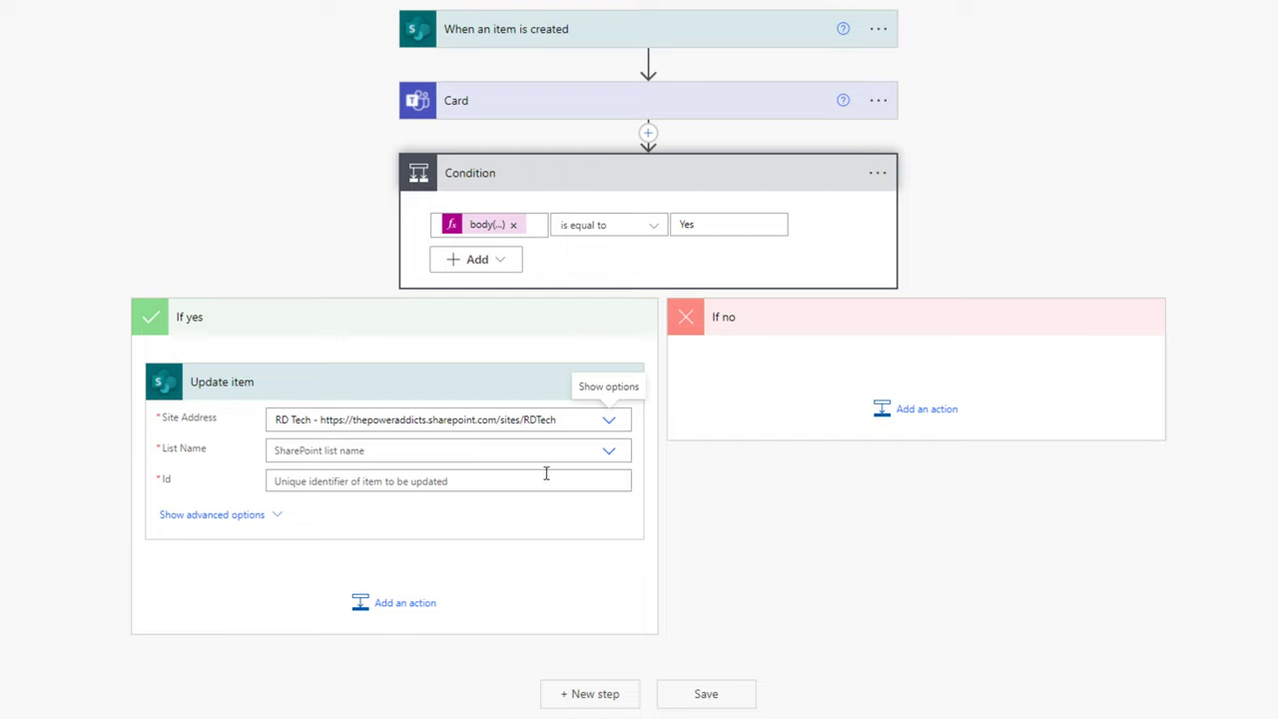
click(608, 450)
click(332, 611)
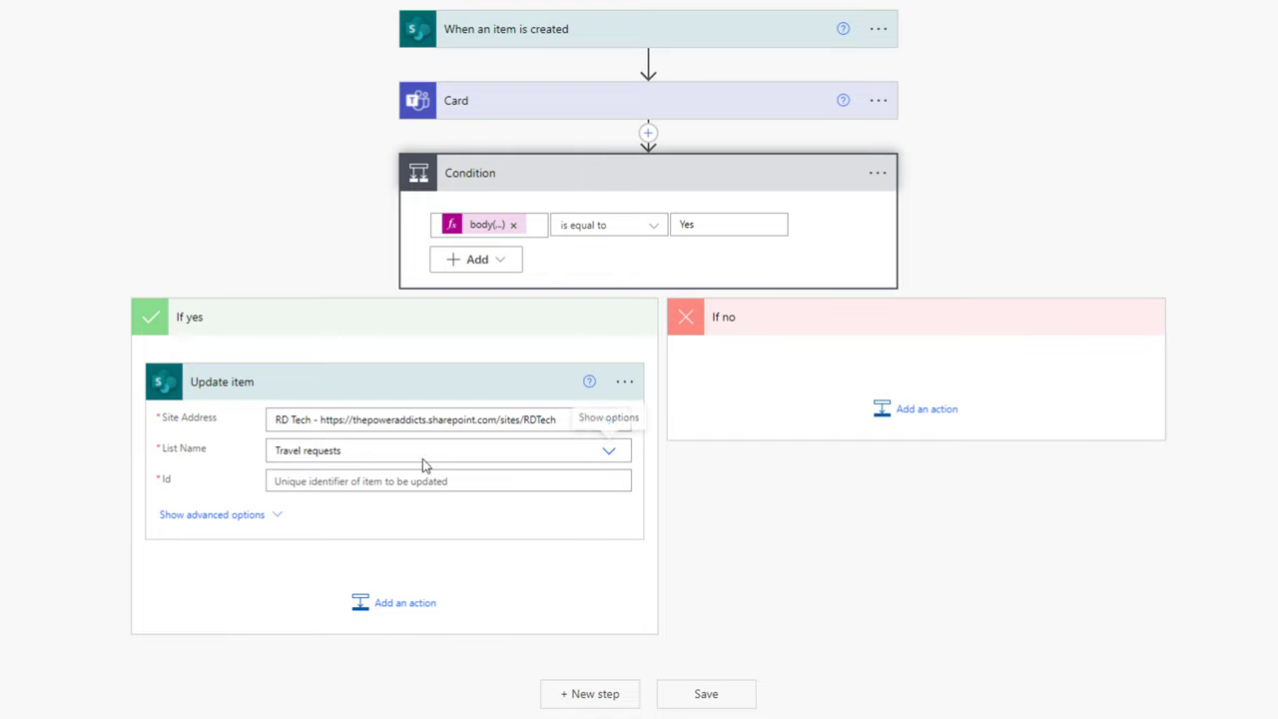
Fill the Update item action's Id and Title with the ID and Title dynamic content from the created item.
click(363, 481)
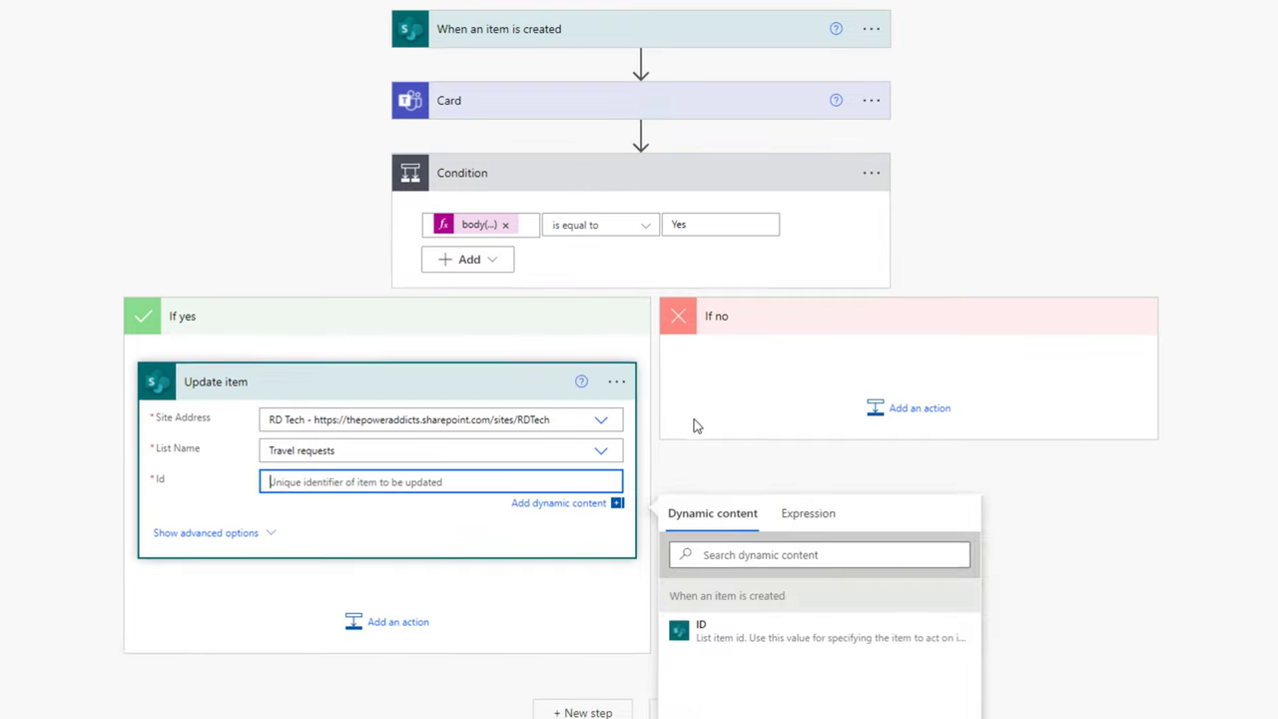
scroll(711, 454, down, 2)
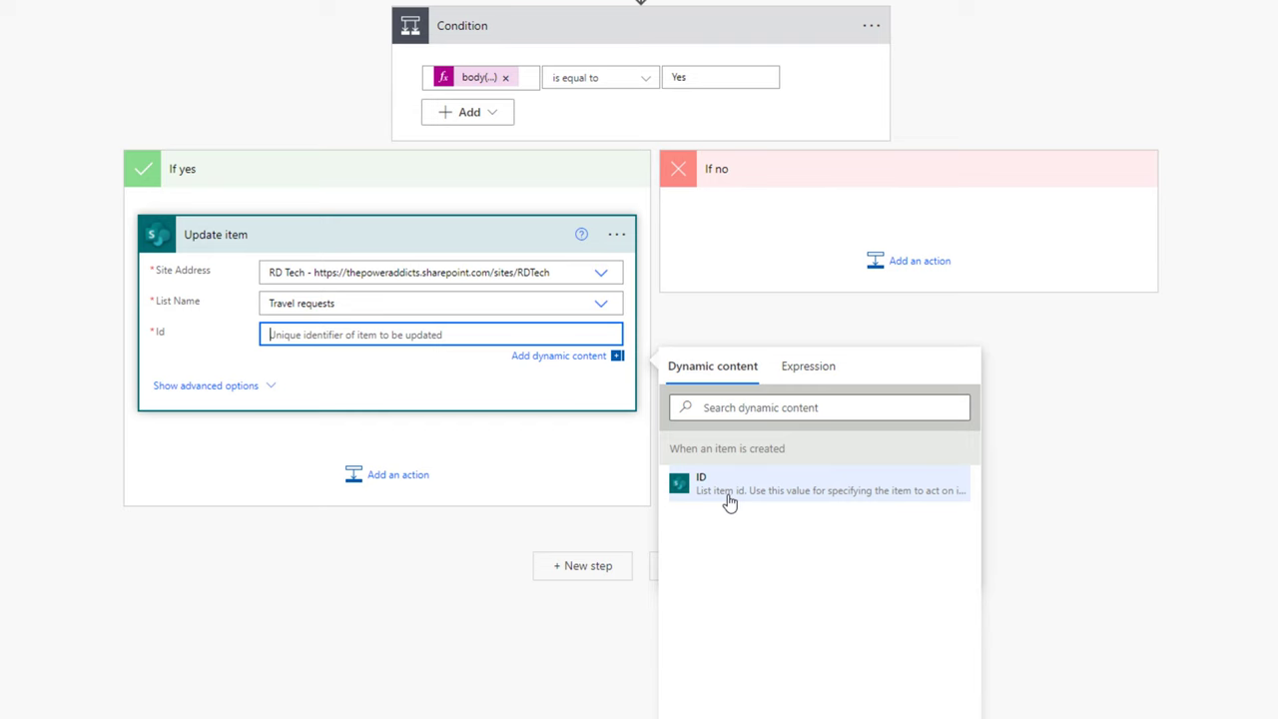
click(729, 489)
click(269, 411)
scroll(218, 235, down, 2)
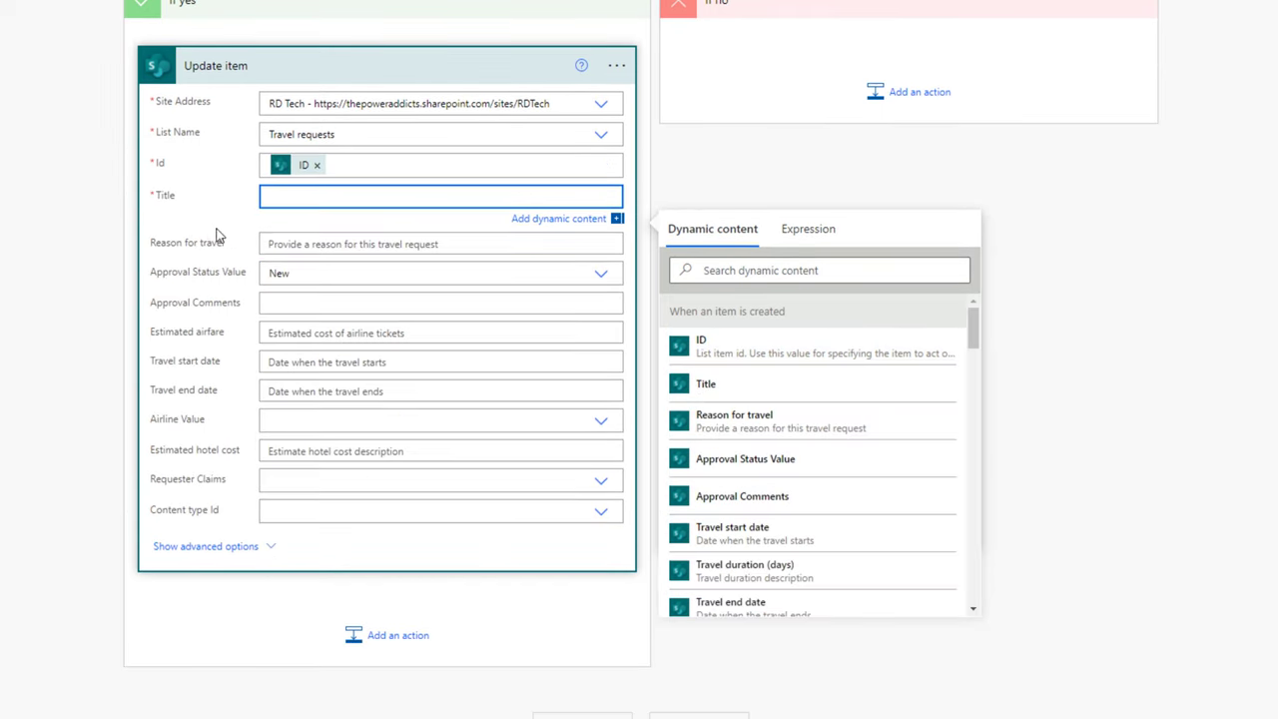
click(725, 394)
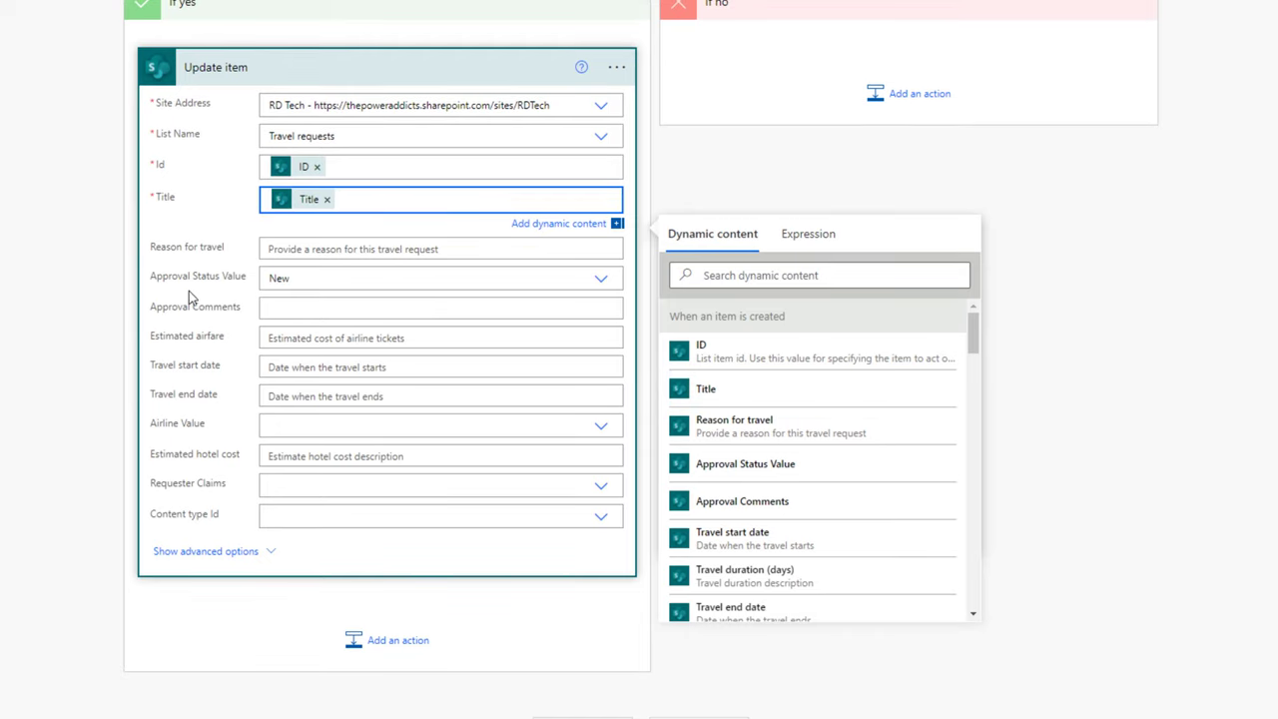
Set Update item's Approval Status Value to Approved and its Approval Comments to the expression body('Card')?['data']?['acComments'].
click(601, 278)
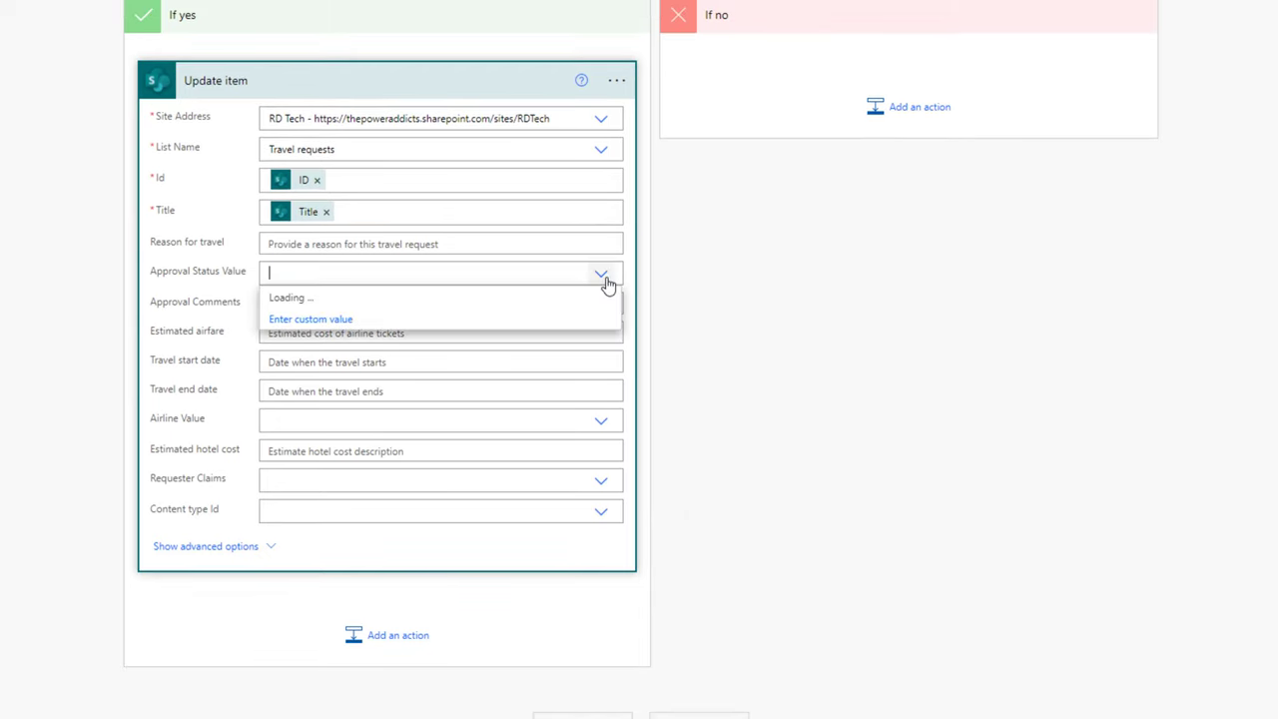
click(290, 298)
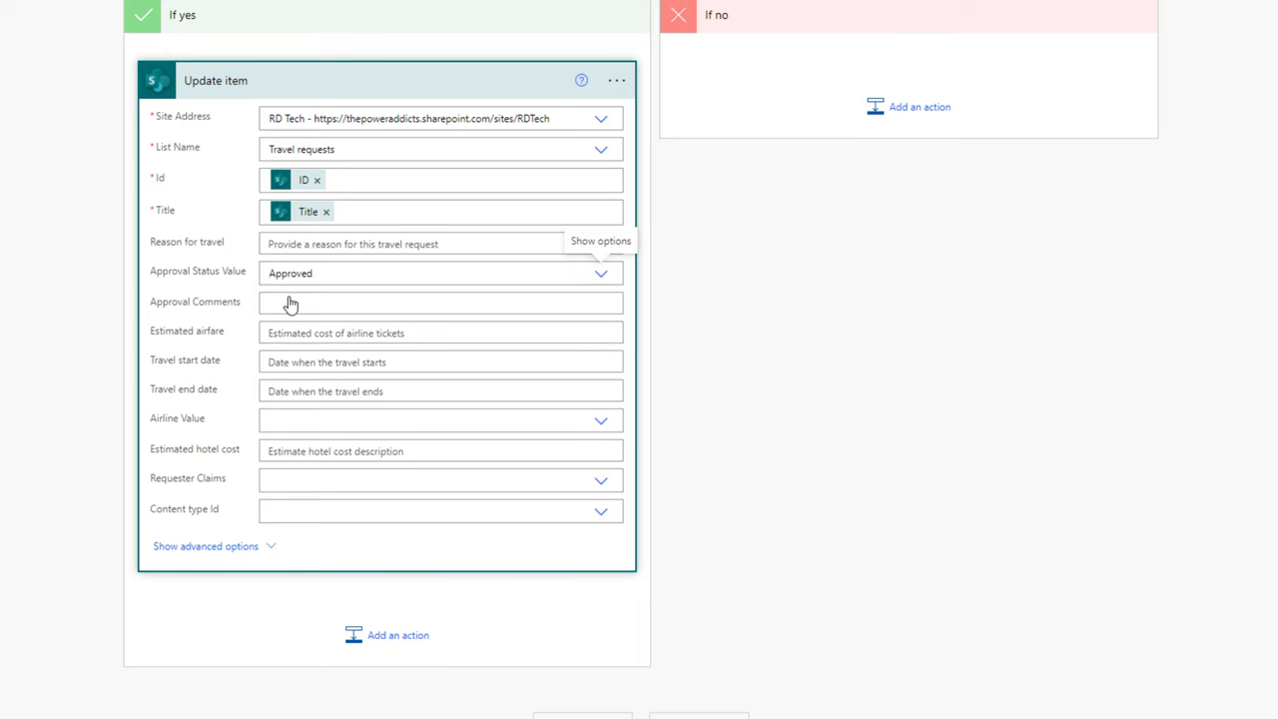
click(299, 303)
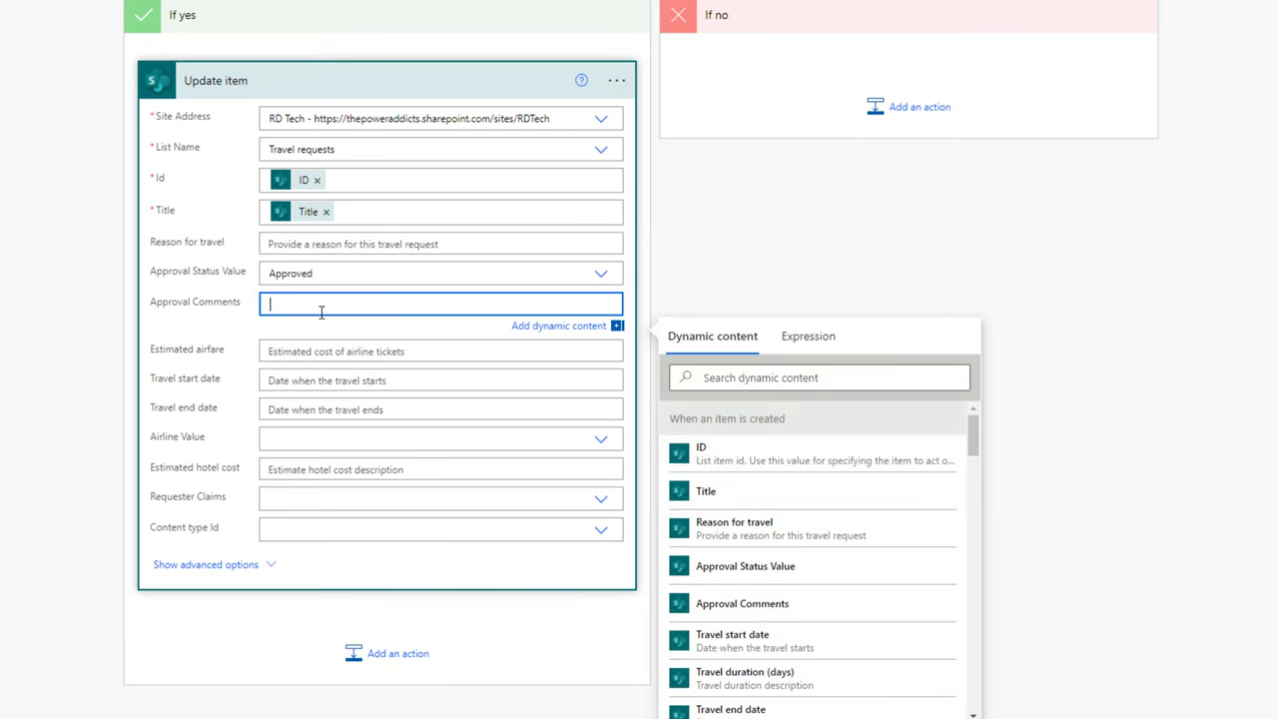
click(809, 339)
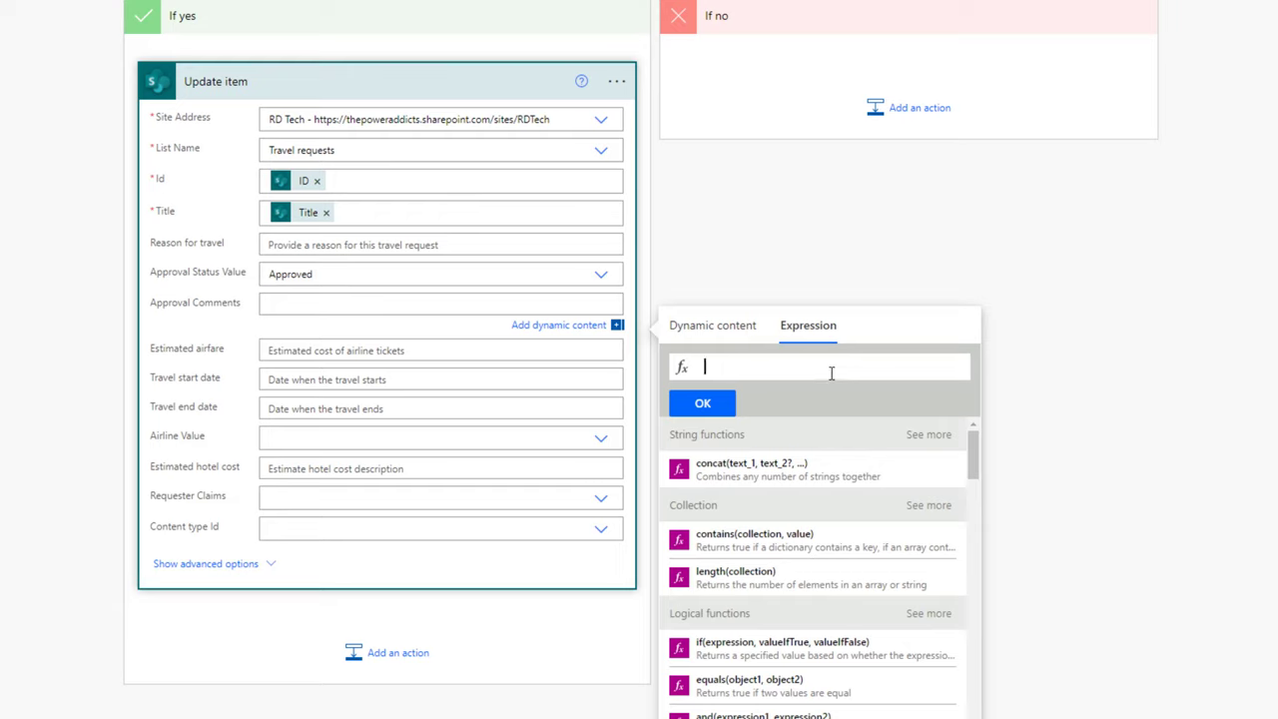
text(body('Card')?['data']?[')
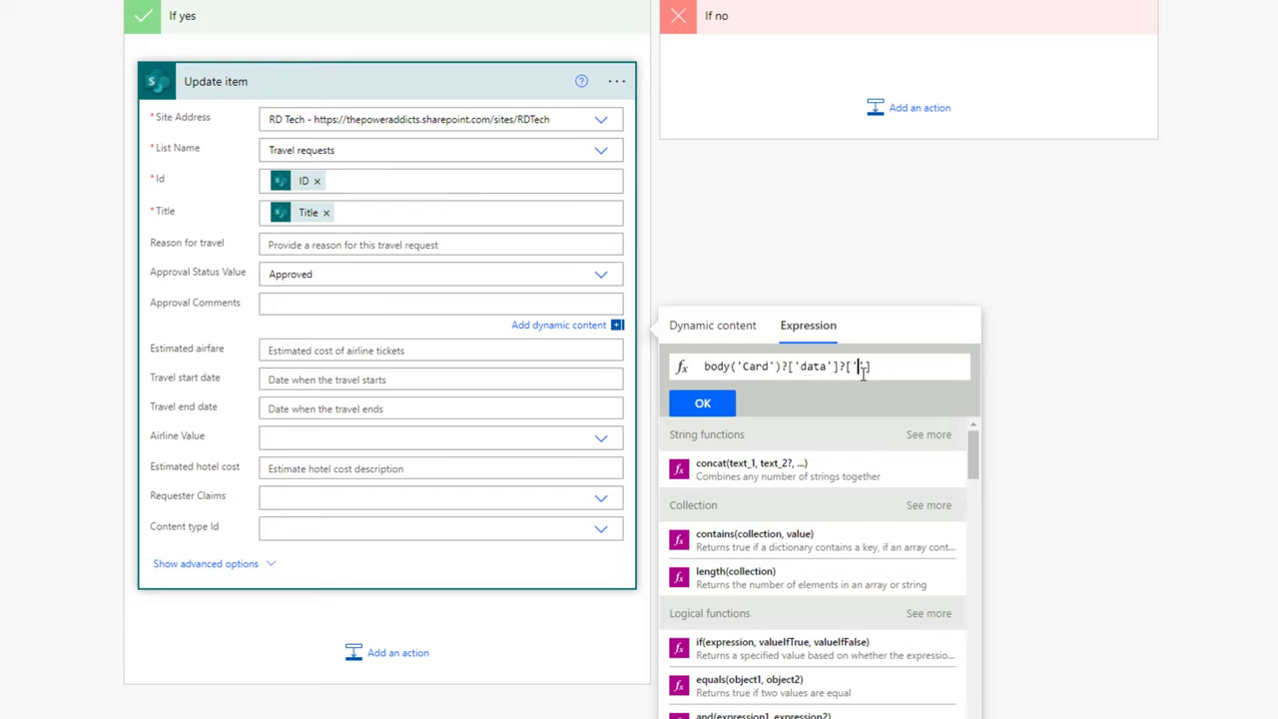
text(acComments)
click(705, 402)
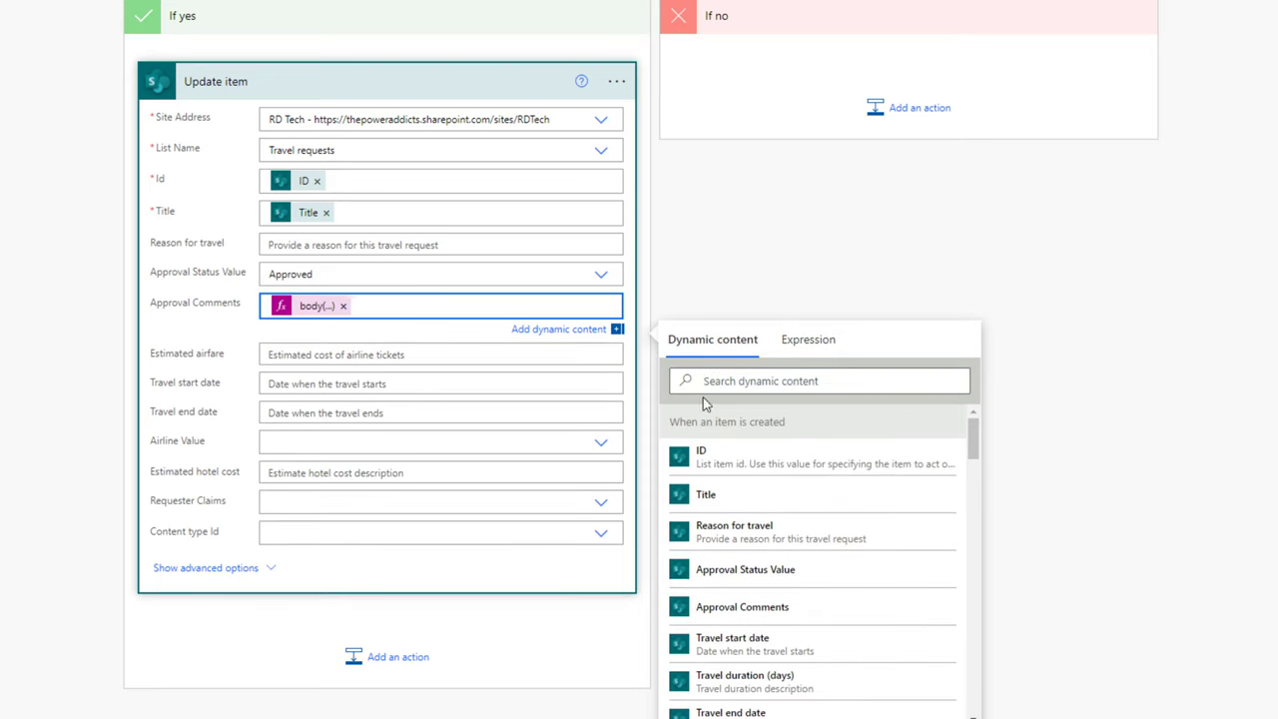
Copy the Update item action and paste it from the clipboard into the If no branch.
scroll(442, 182, up, 2)
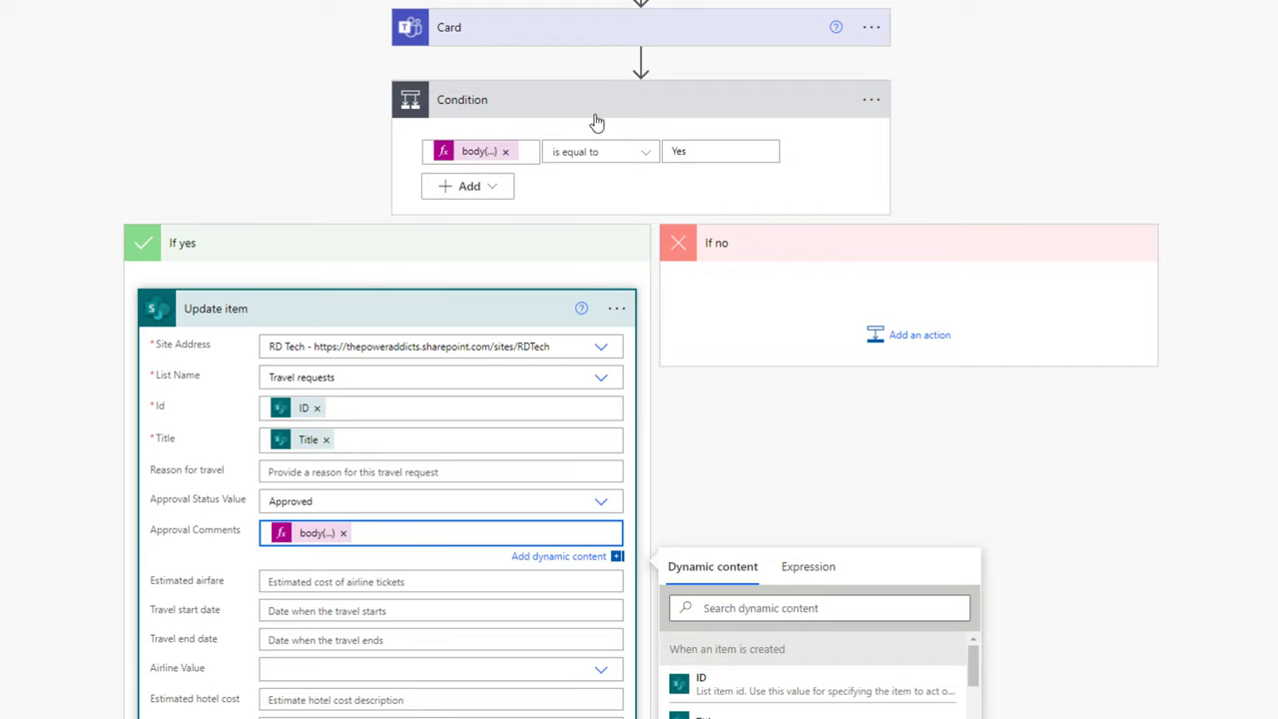
click(618, 310)
click(618, 310)
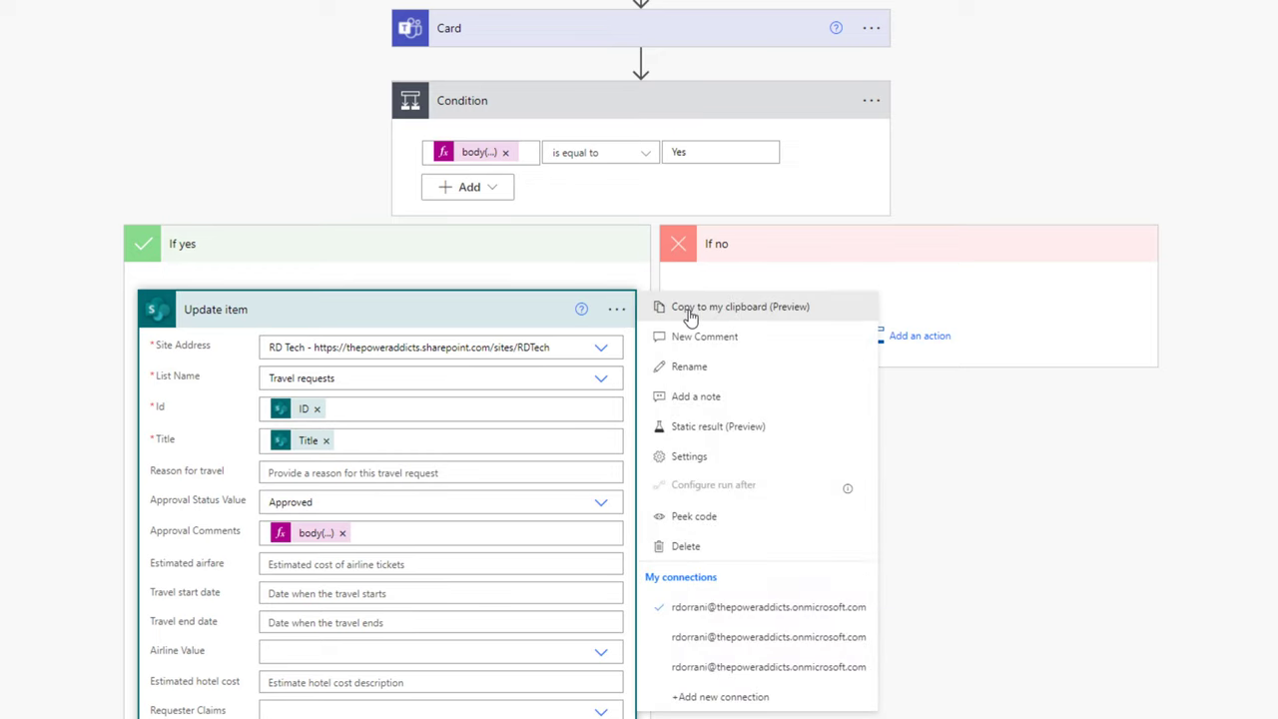
click(688, 308)
click(903, 336)
click(1010, 387)
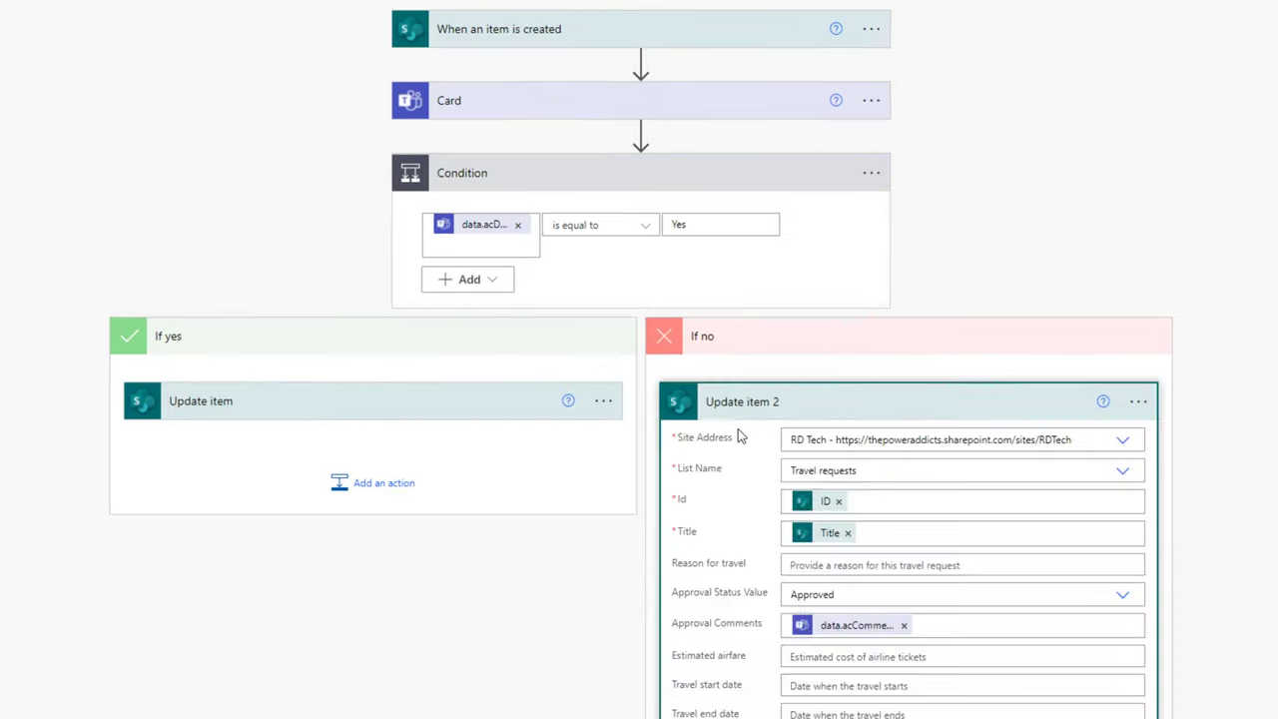
Set the Approval Status Value of the If no branch's update action to Rejected.
scroll(737, 428, down, 3)
scroll(855, 331, down, 1)
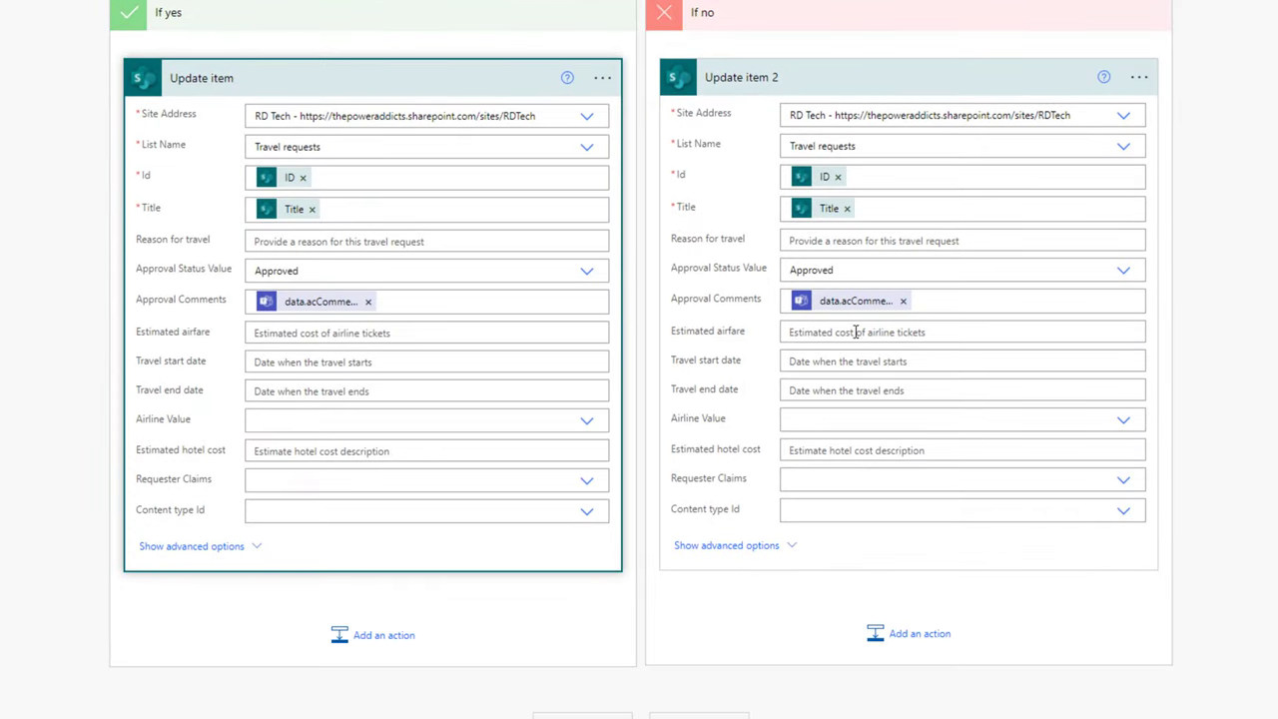
click(1122, 275)
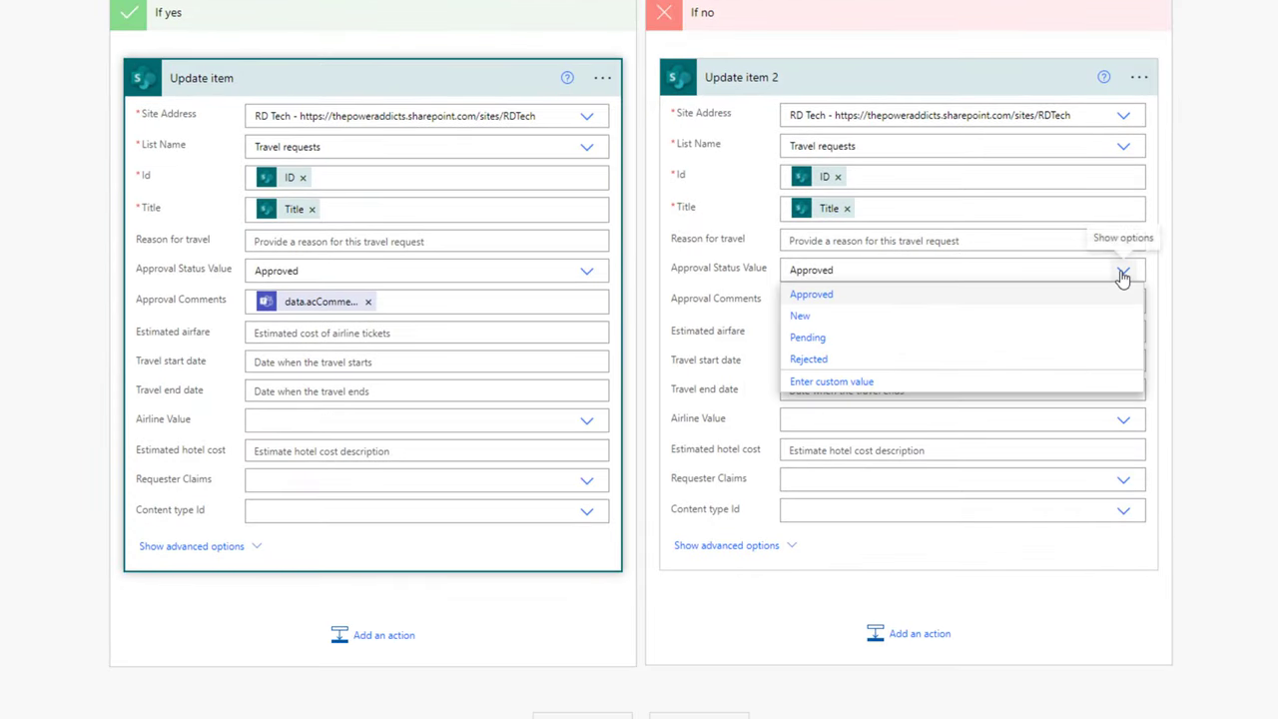
click(809, 359)
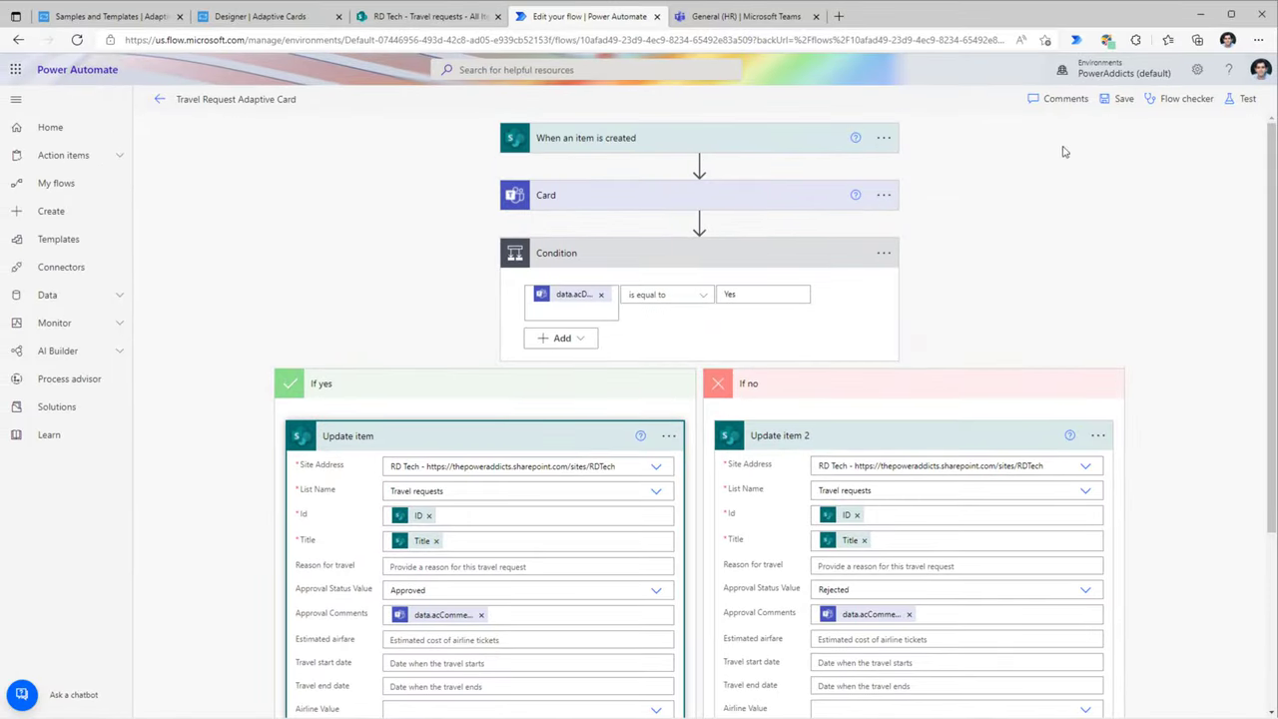
In the SharePoint Travel requests list, save a new Travel to San Francisco request: San Francisco International Airport, 3/18/2022 to 3/24/2022, Southwest, airfare 400.
click(1144, 24)
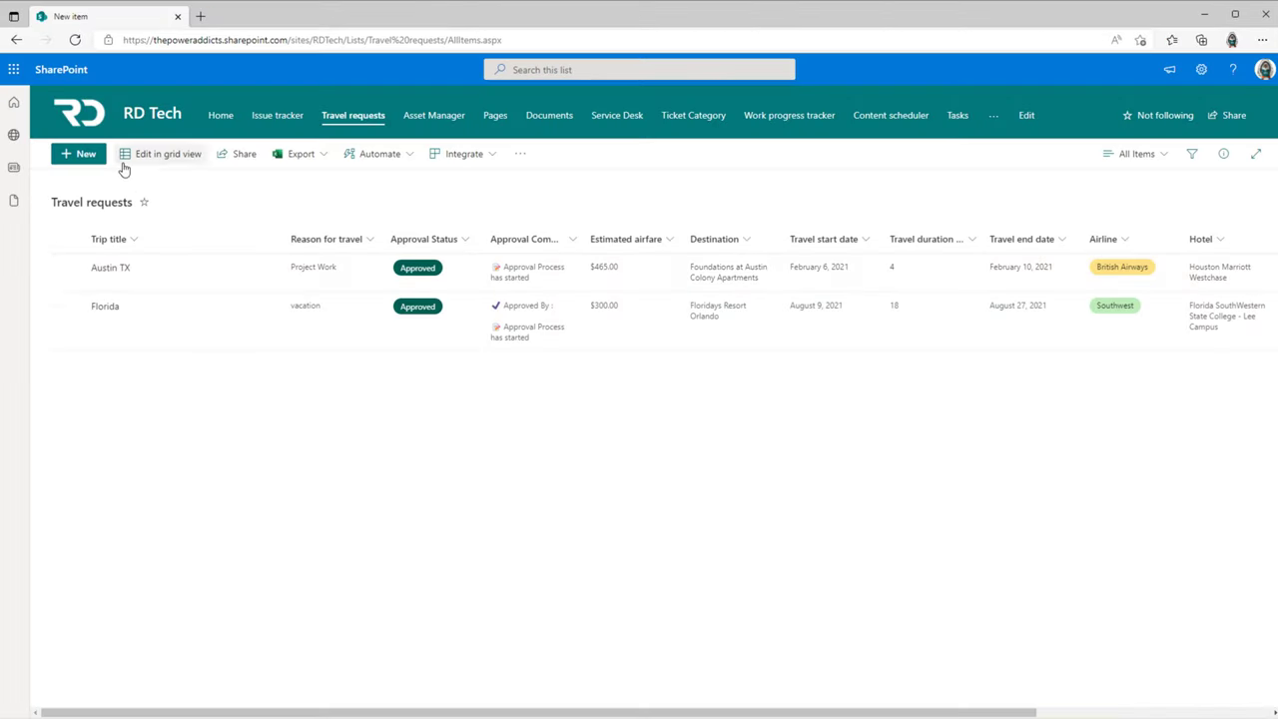
click(87, 155)
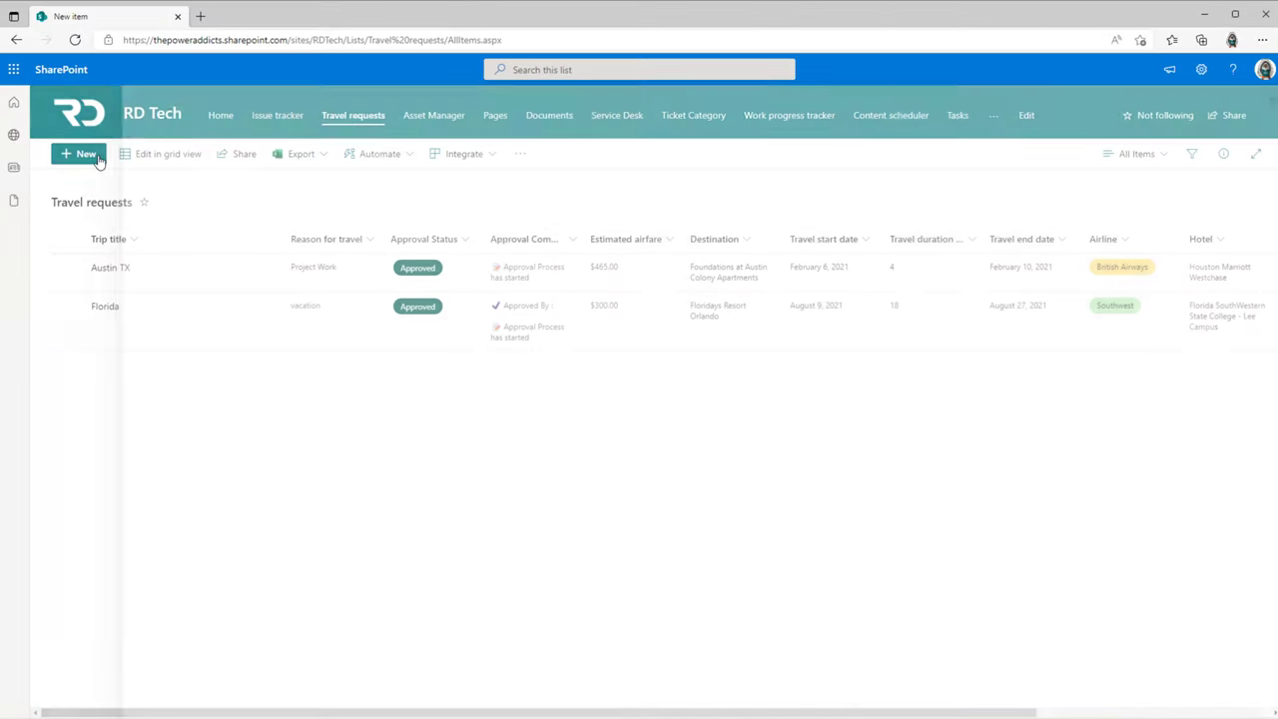
click(292, 184)
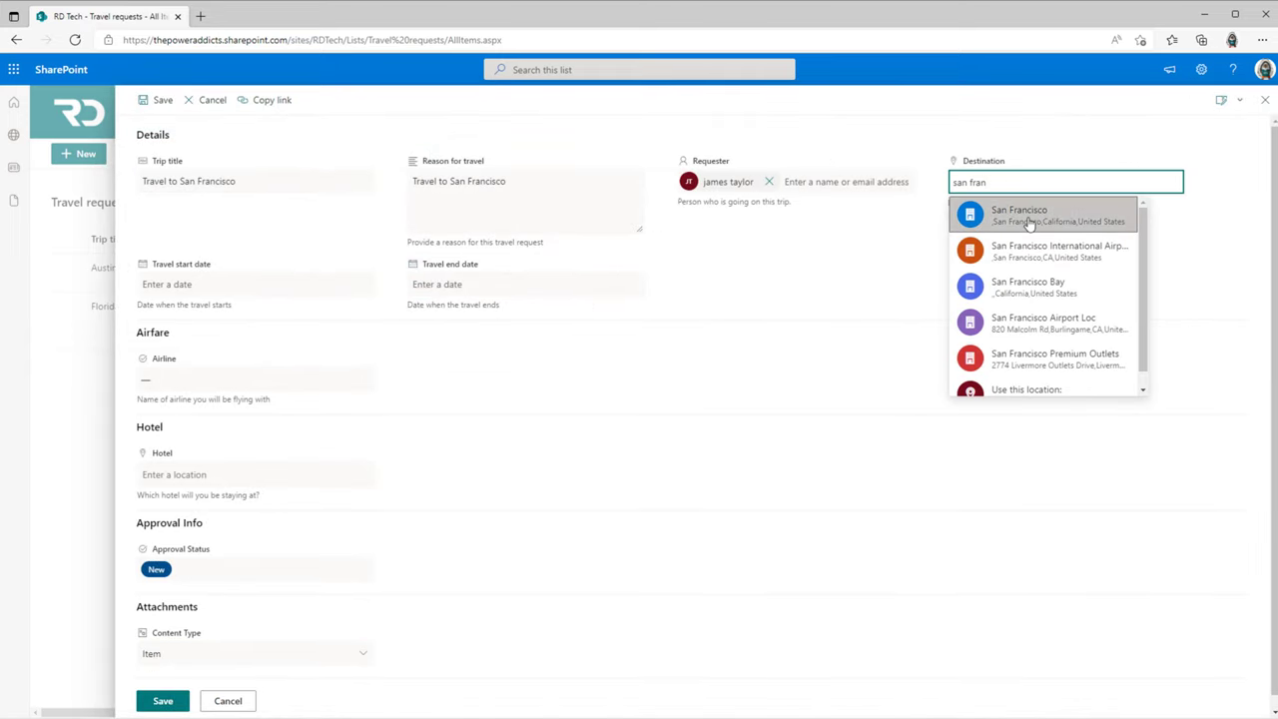
click(1048, 250)
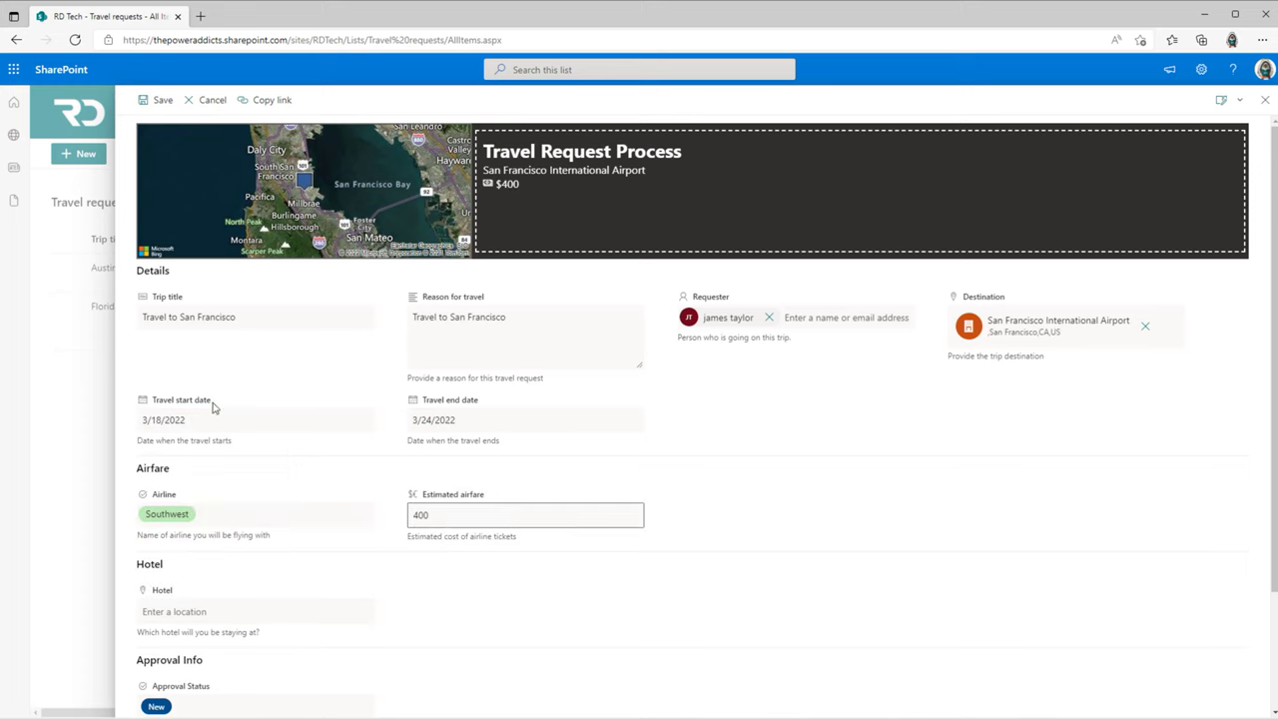
click(152, 100)
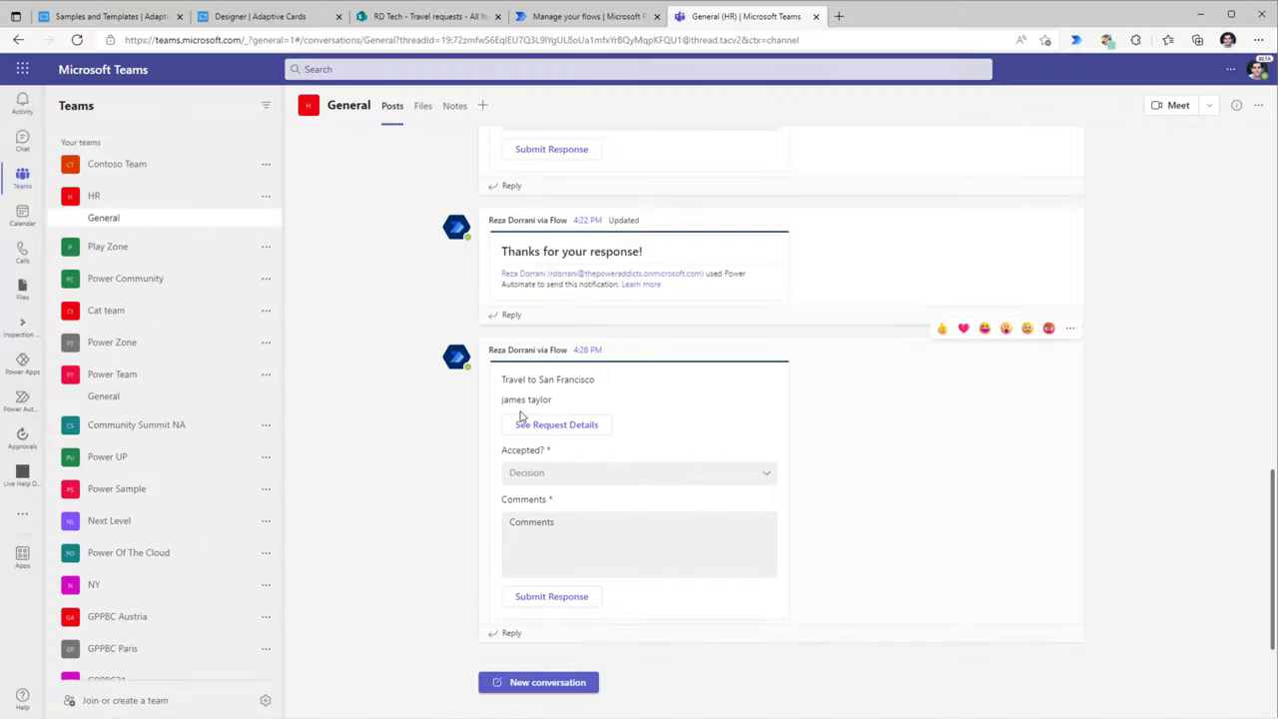
From the new Travel to San Francisco card in Teams, open the request details in SharePoint.
click(571, 427)
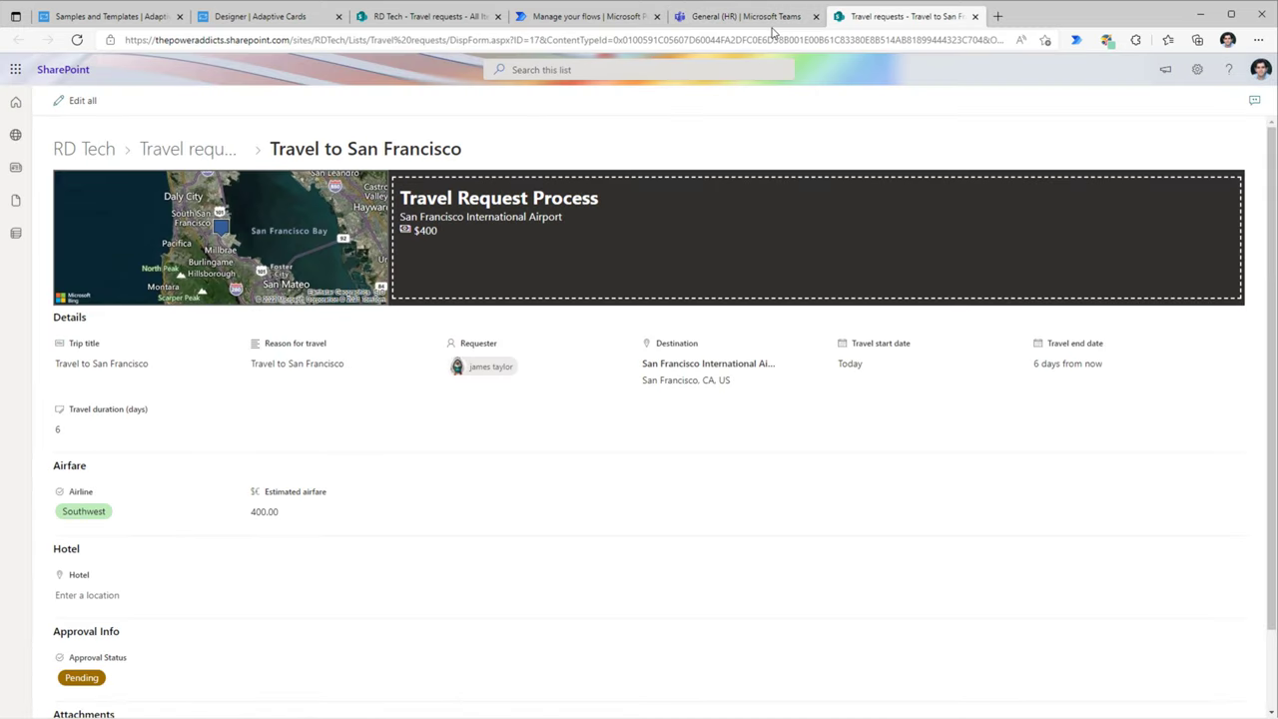
In Teams, submit the Travel to San Francisco card with Accepted set to Yes and comment "Safe Travels", and return to the SharePoint Travel requests list.
click(768, 17)
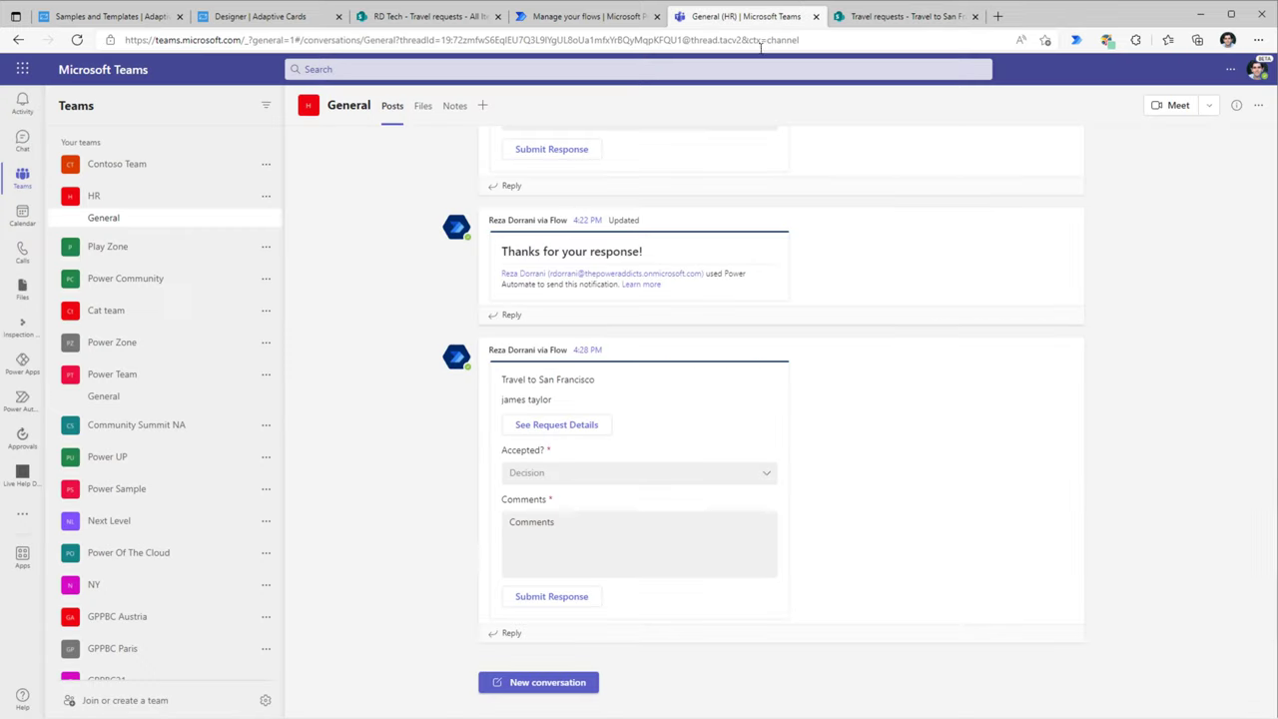
click(550, 473)
click(552, 502)
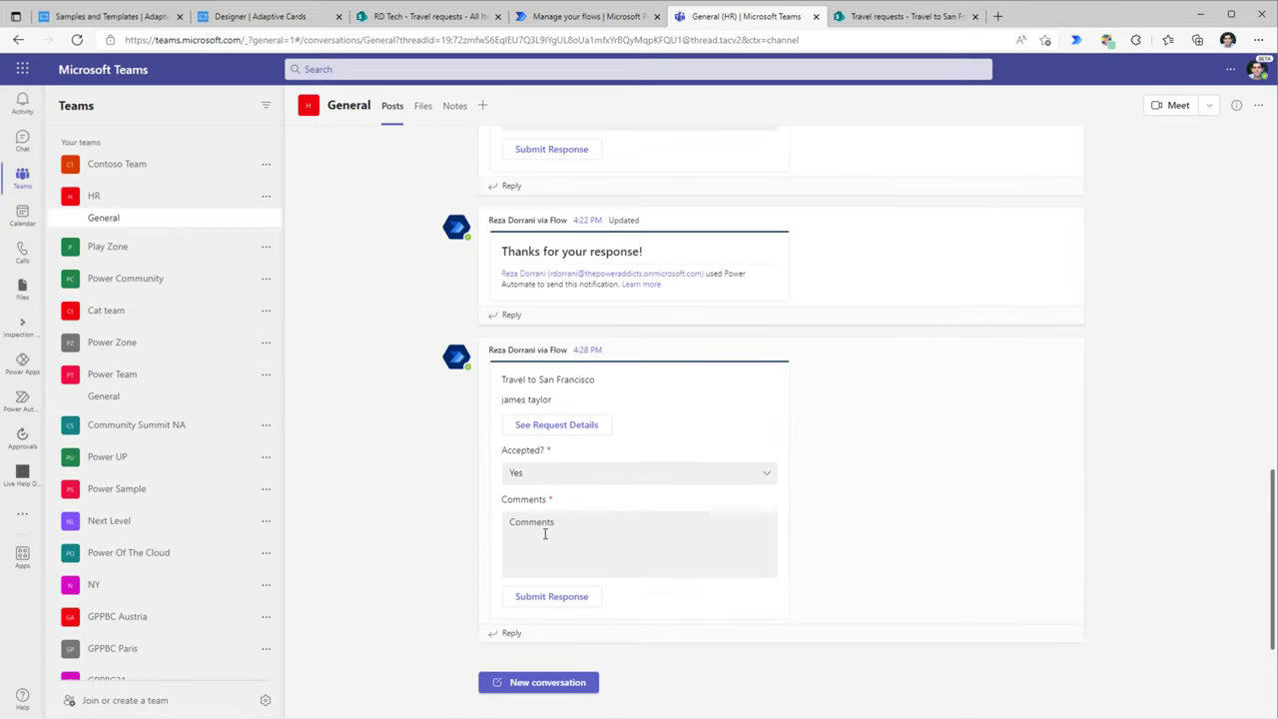
click(548, 544)
text(Safe)
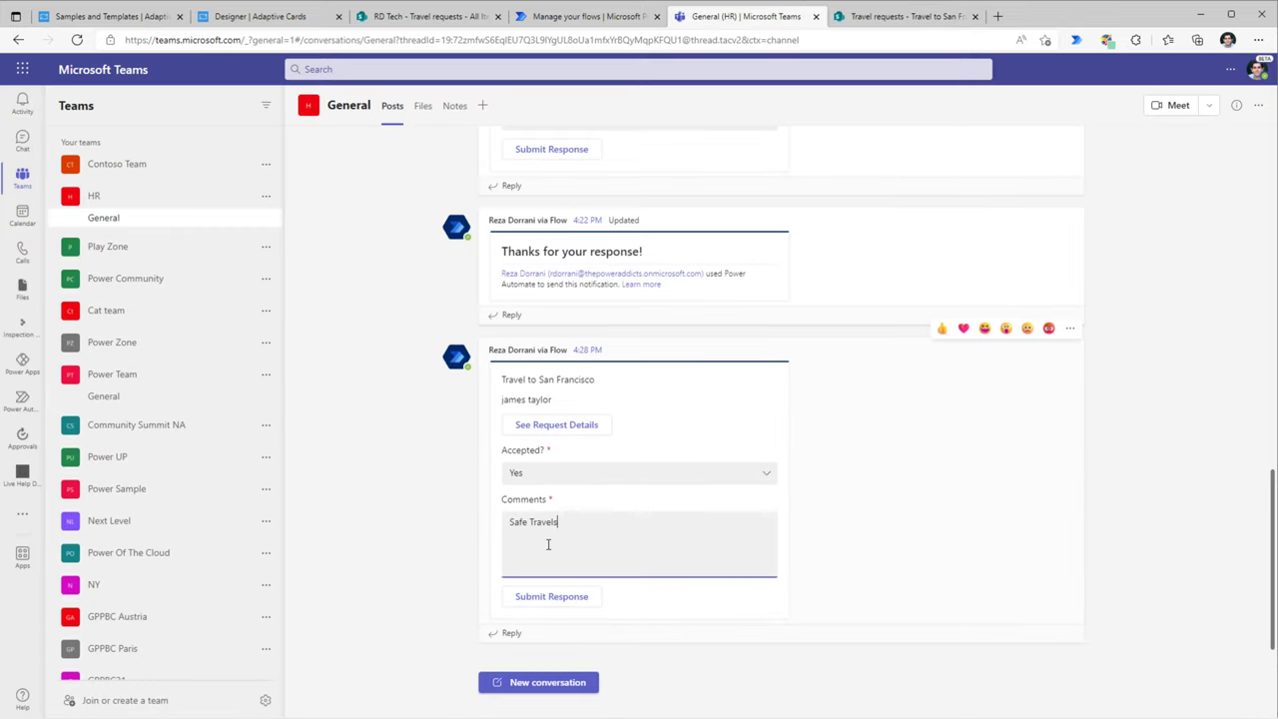
text( Travels)
click(562, 598)
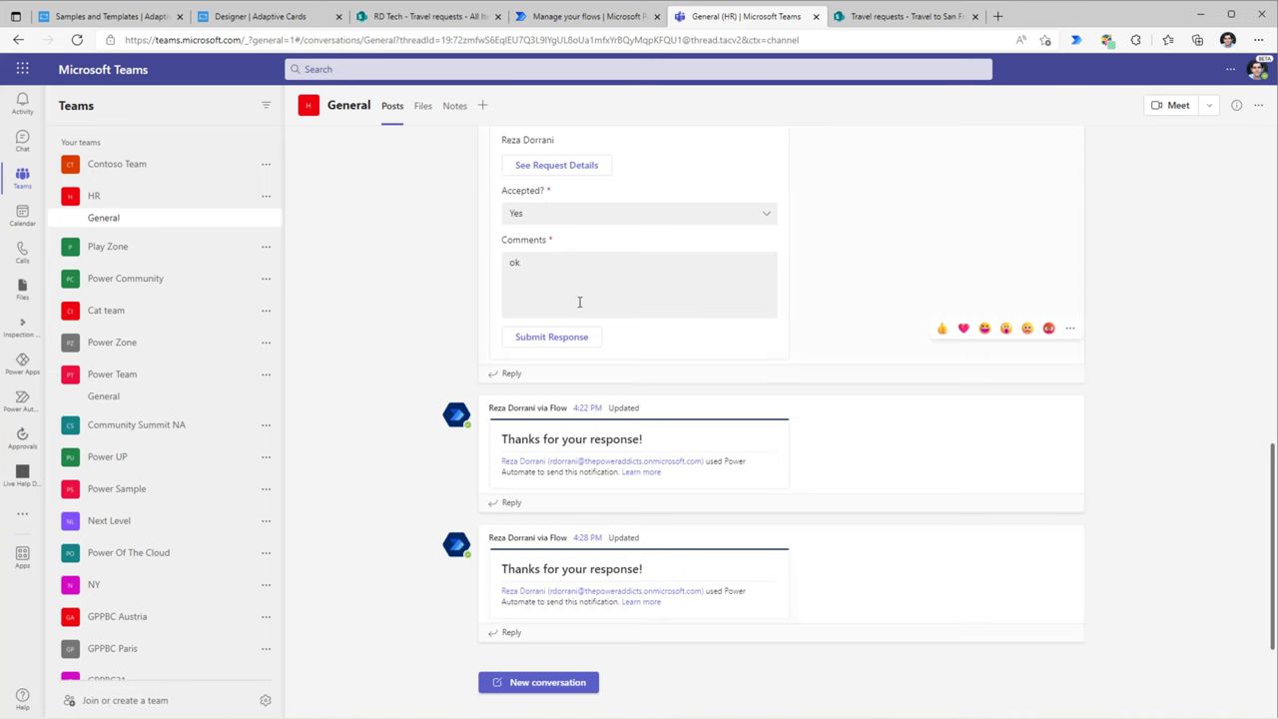
click(446, 22)
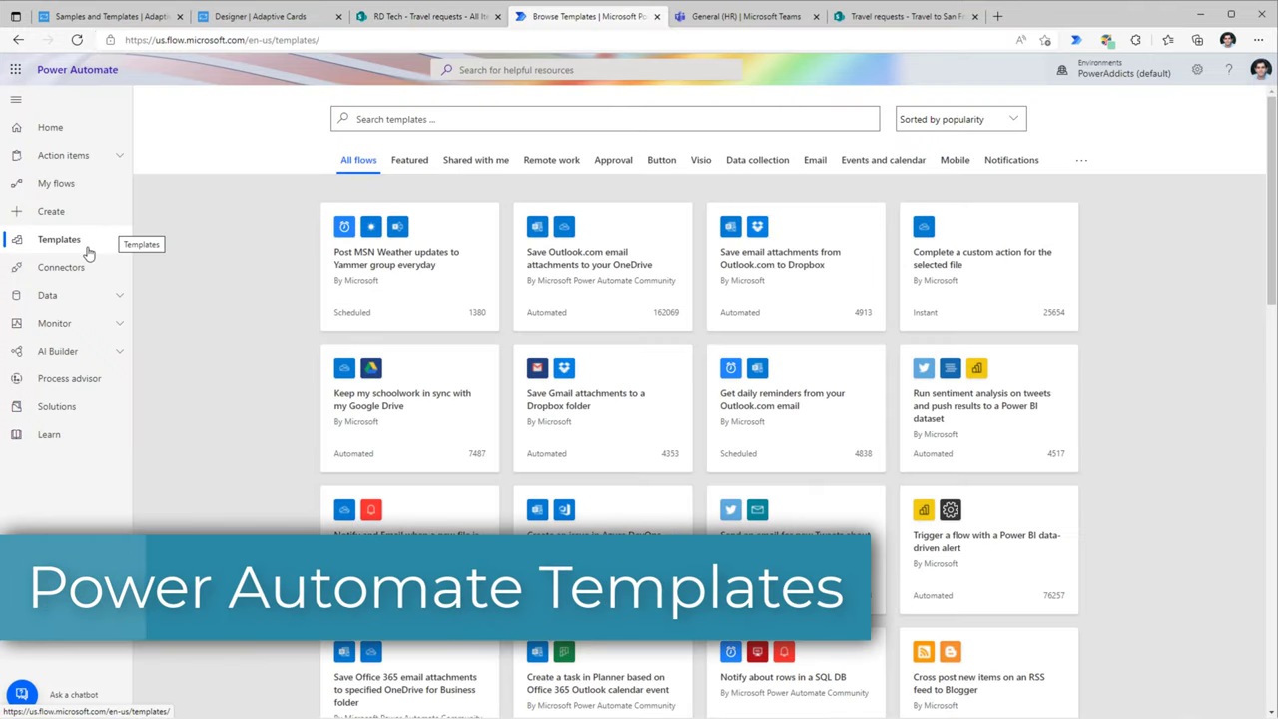
Search the Power Automate templates for "adaptive cards" and create a flow from the button-triggered dynamic poll template for Teams.
click(398, 118)
text(adaptive cards)
key(Return)
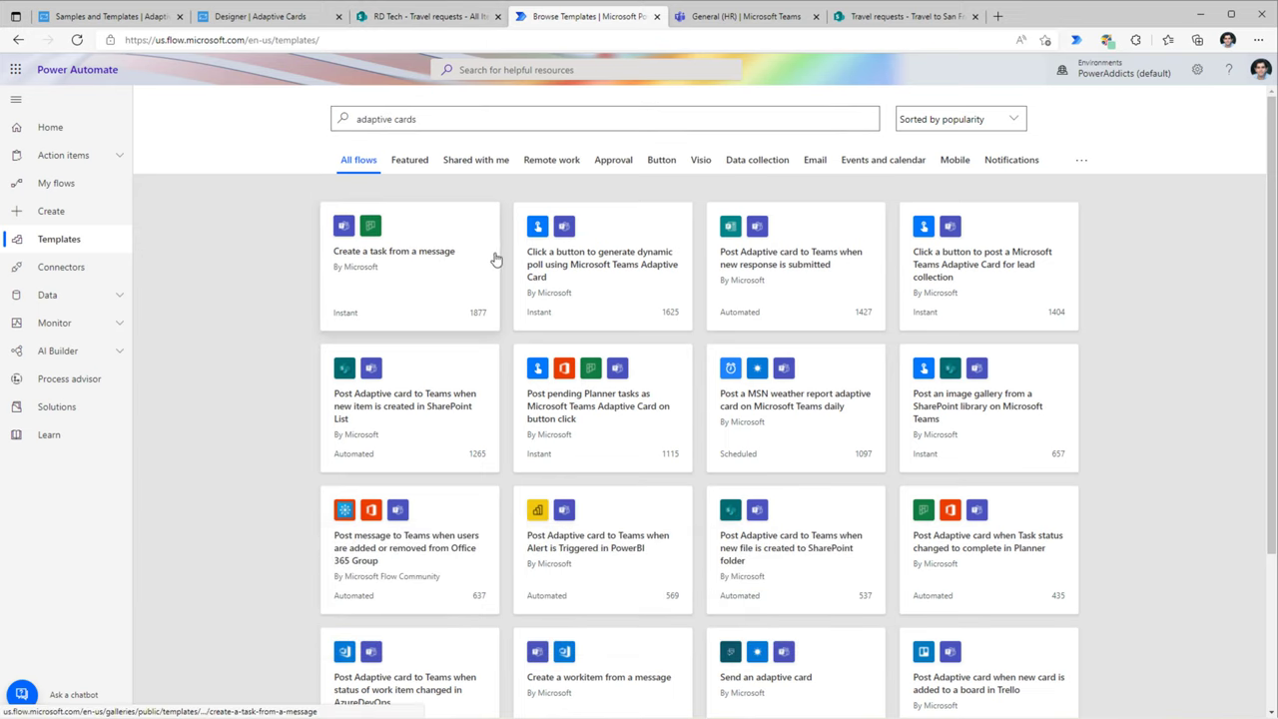
scroll(496, 263, down, 1)
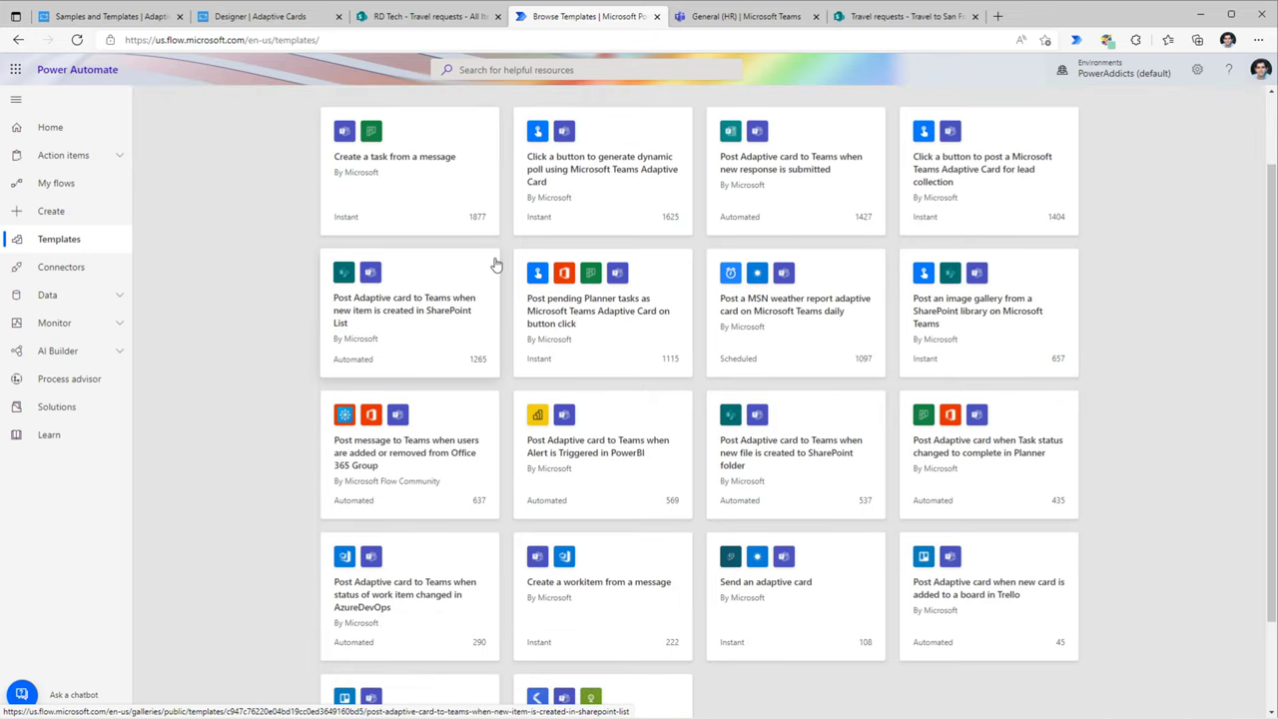
scroll(496, 264, up, 1)
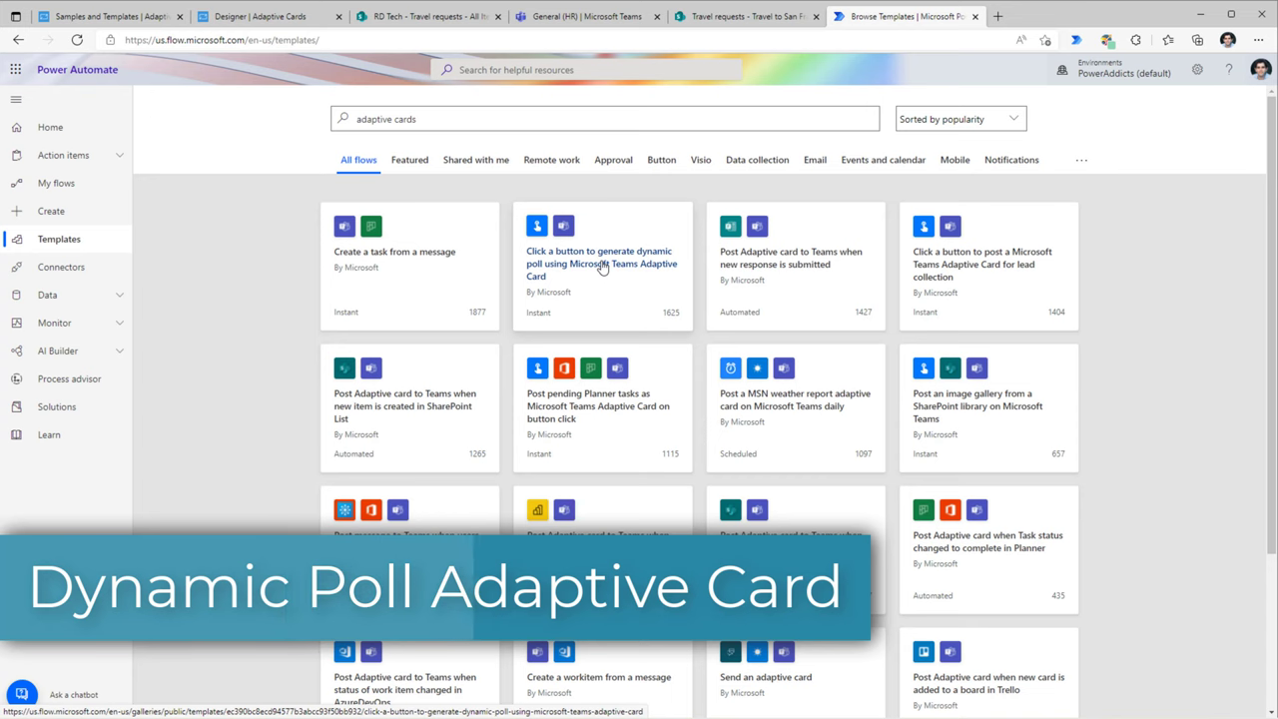
click(602, 267)
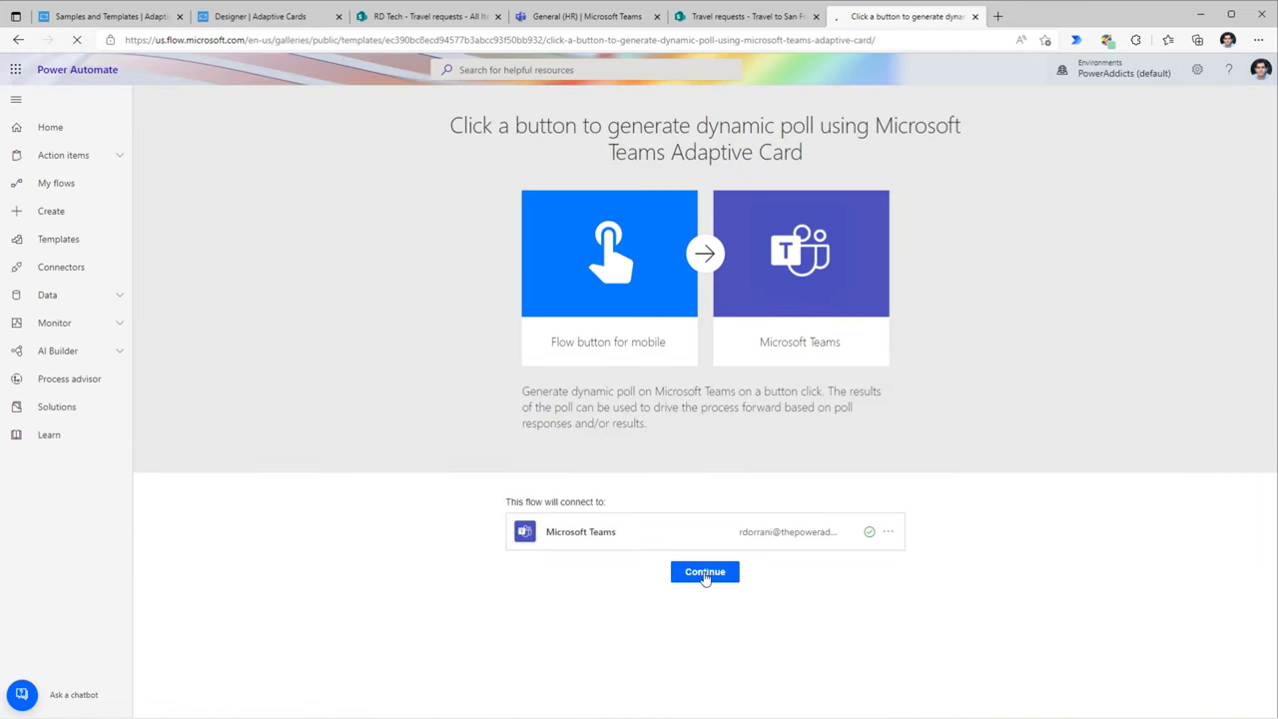
click(705, 573)
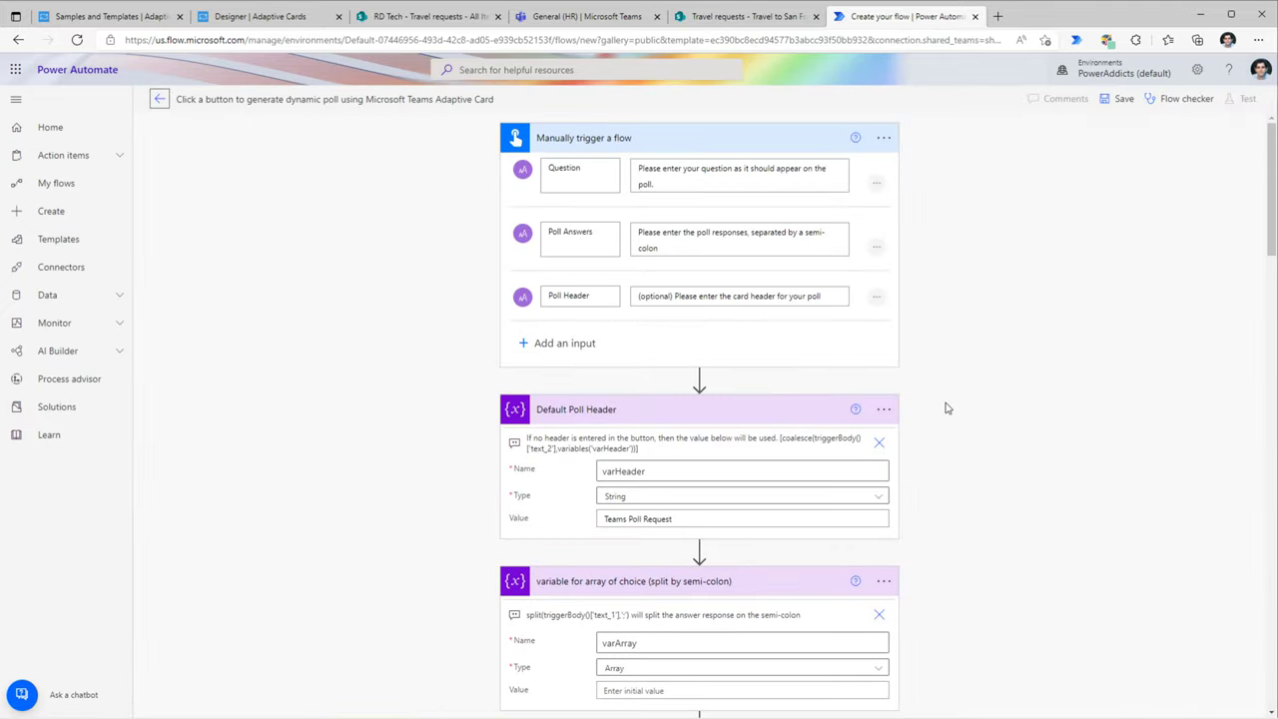
Set the team to HR and the channel to General in the action that posts the adaptive card and waits.
scroll(947, 407, down, 12)
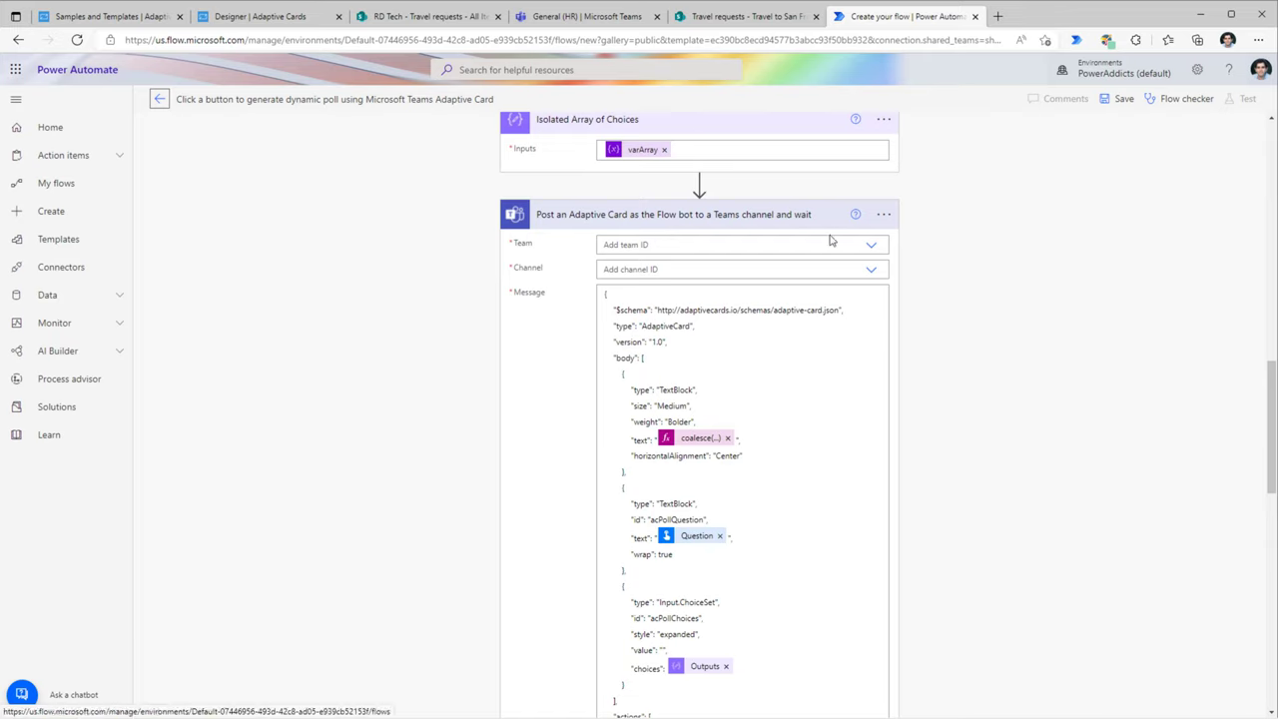
click(872, 247)
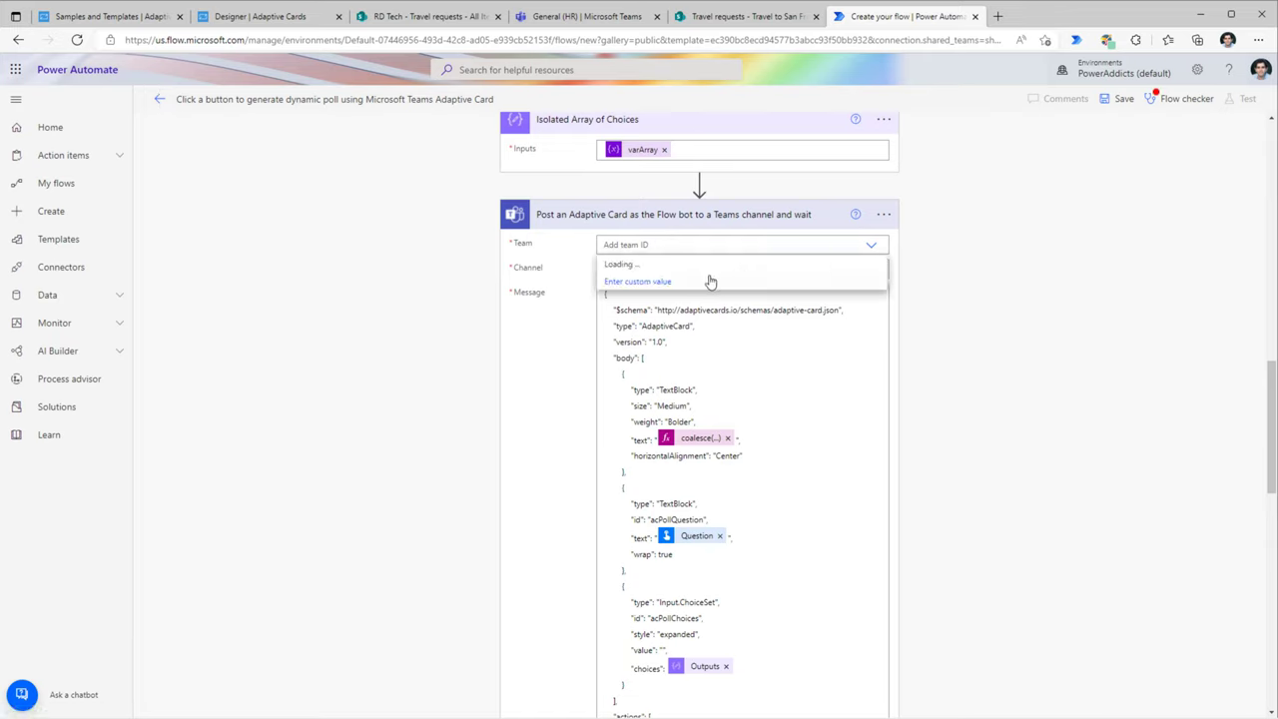
scroll(639, 329, down, 3)
click(620, 346)
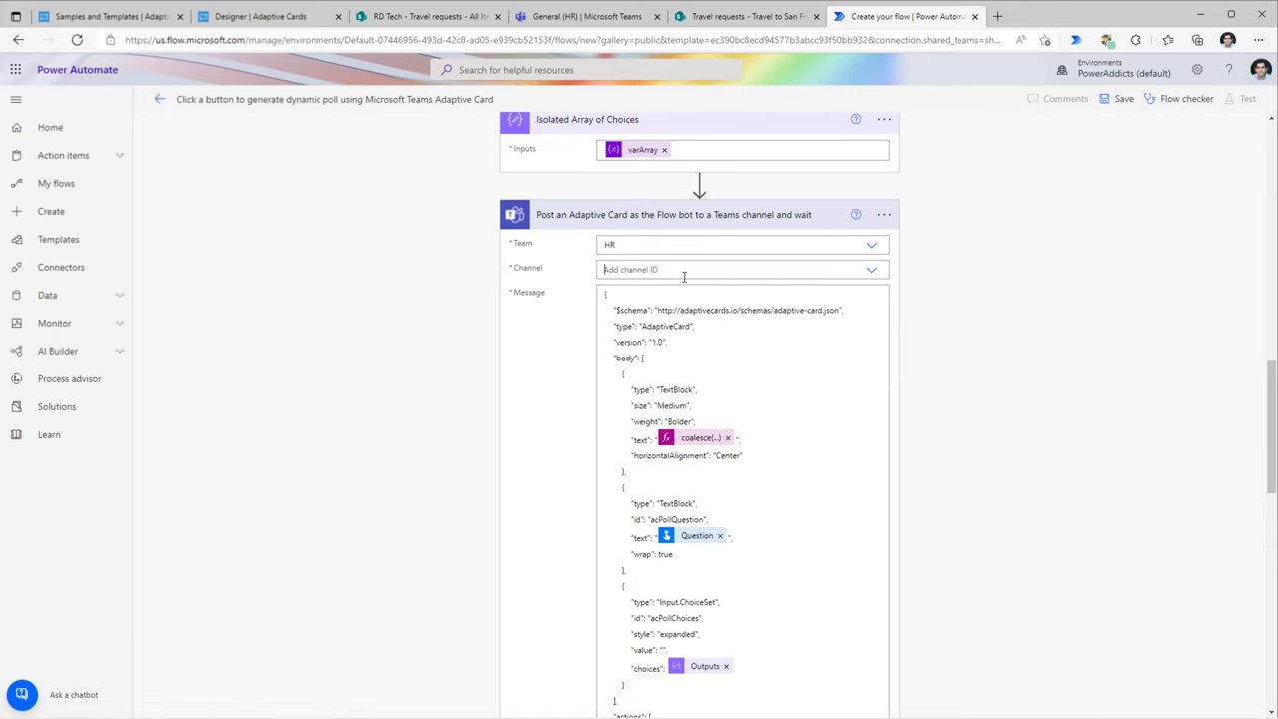
click(724, 269)
click(723, 288)
Make the posted card update after a response, with the update message "Thanks for the response!".
scroll(913, 361, down, 10)
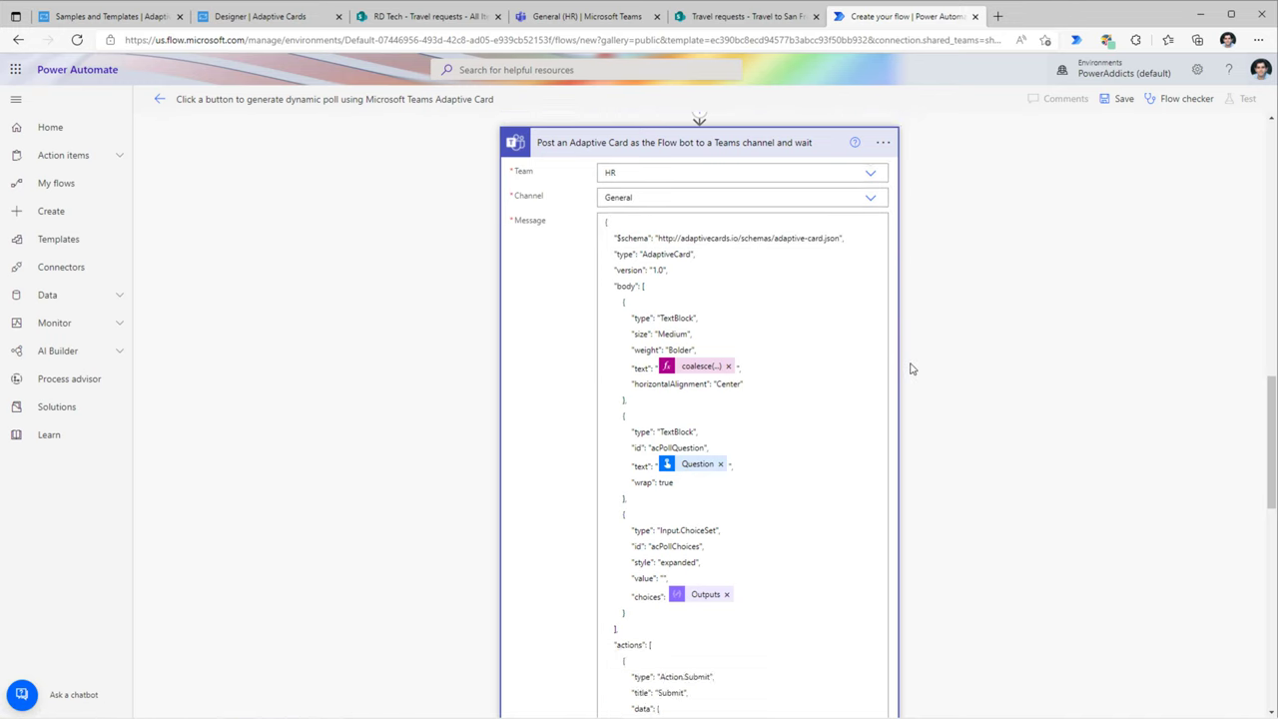
click(870, 295)
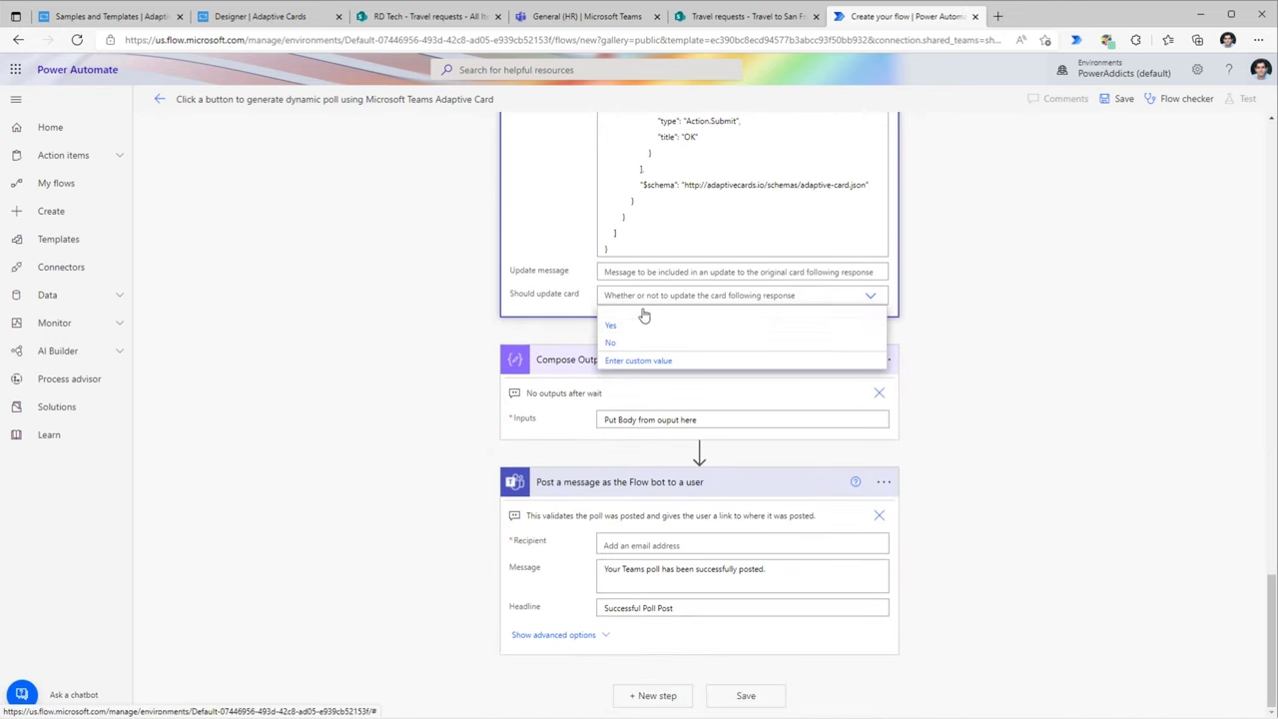
click(628, 326)
click(608, 272)
text(Thanks for the response!)
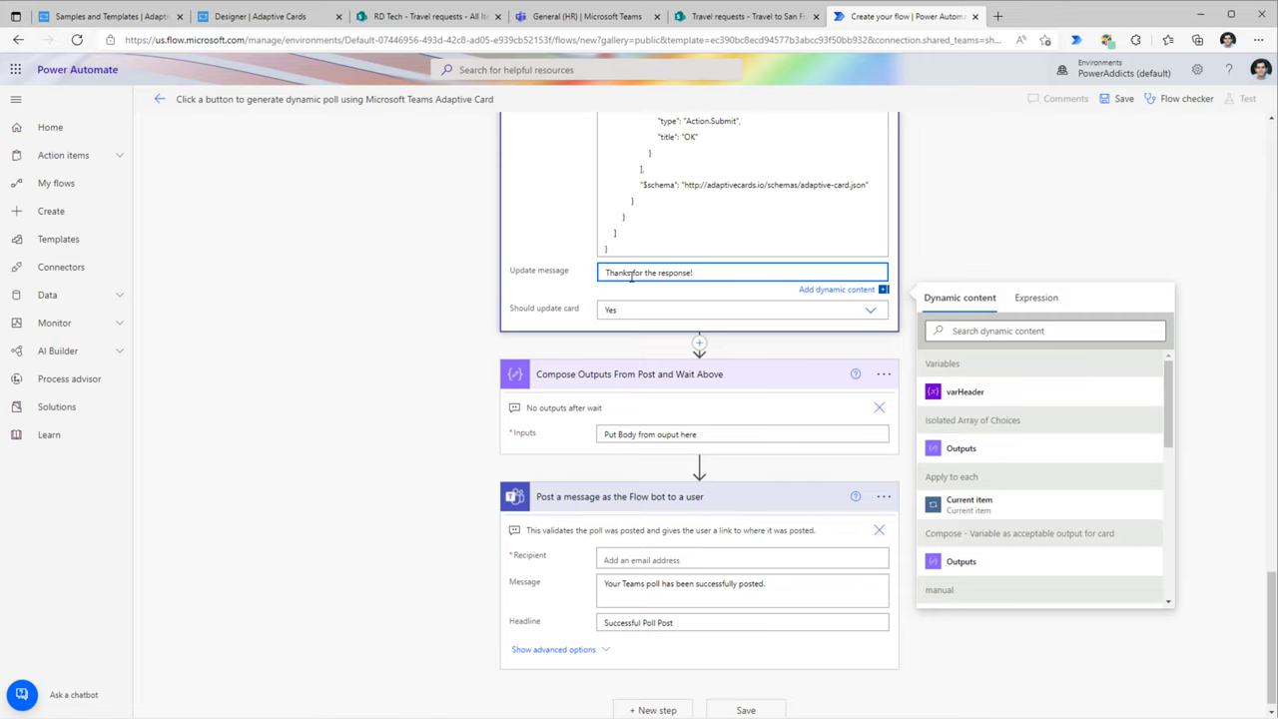
click(896, 322)
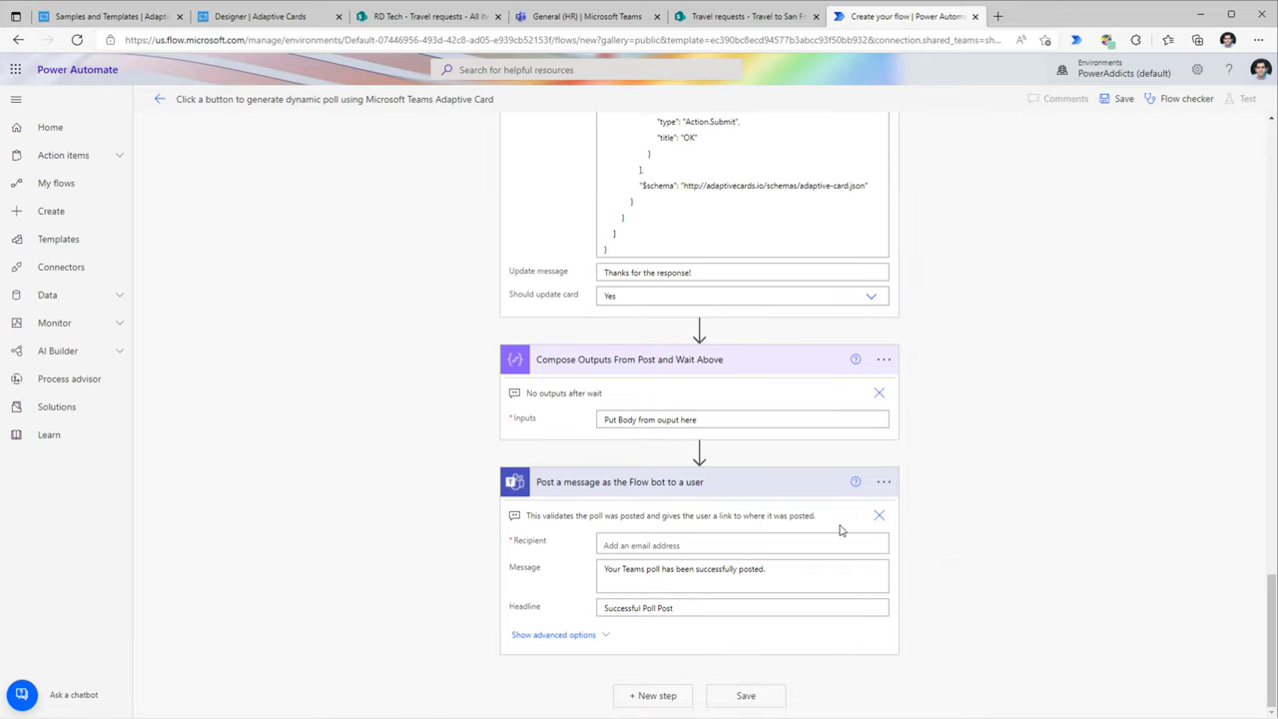
Enter the flow owner as recipient of the Flow bot's user message and save the flow.
click(883, 482)
click(839, 530)
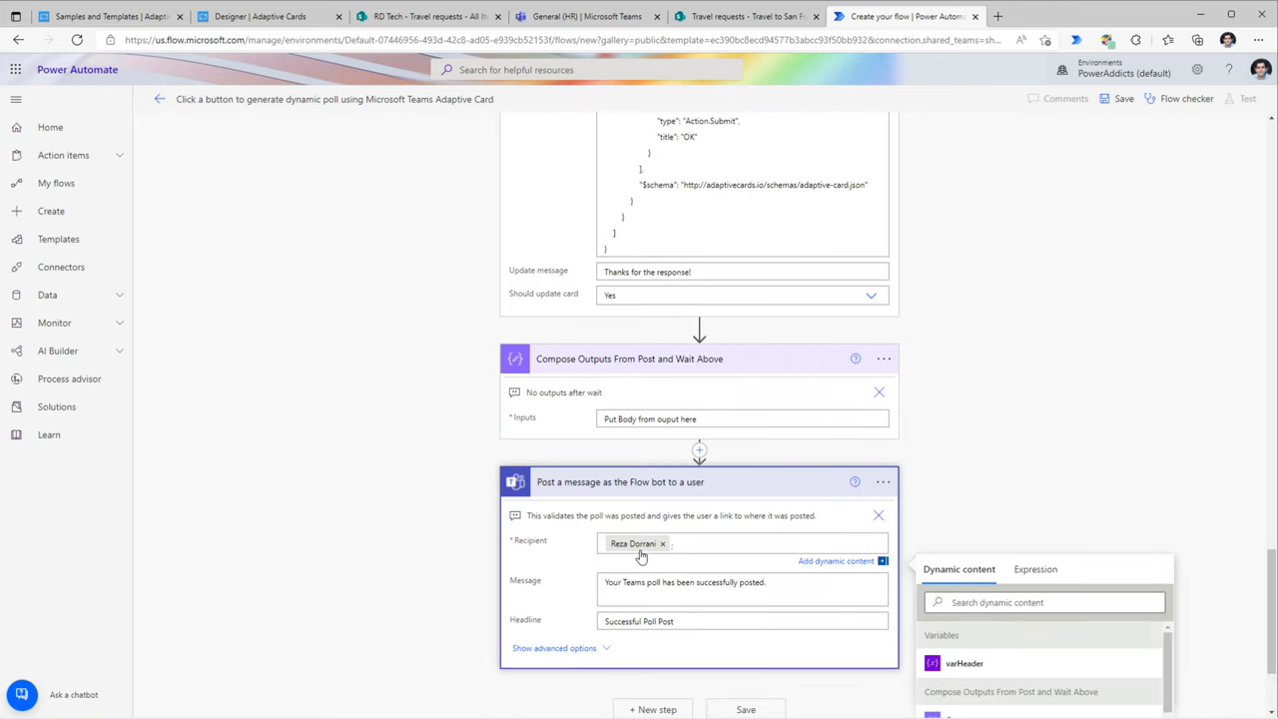
click(1117, 99)
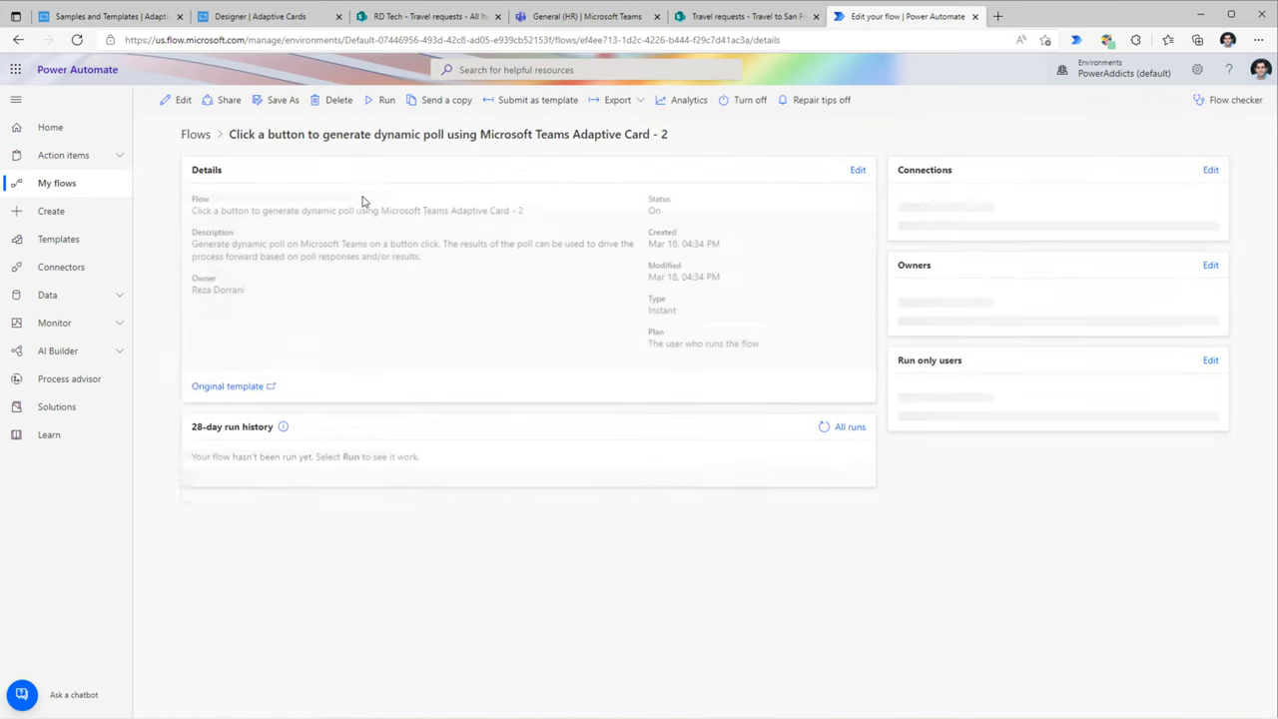
Run the flow with question "Event Feedback?", answers "Ok;Good;Bad;Great 👍" and poll header "HR Team event feedback!!!".
click(385, 102)
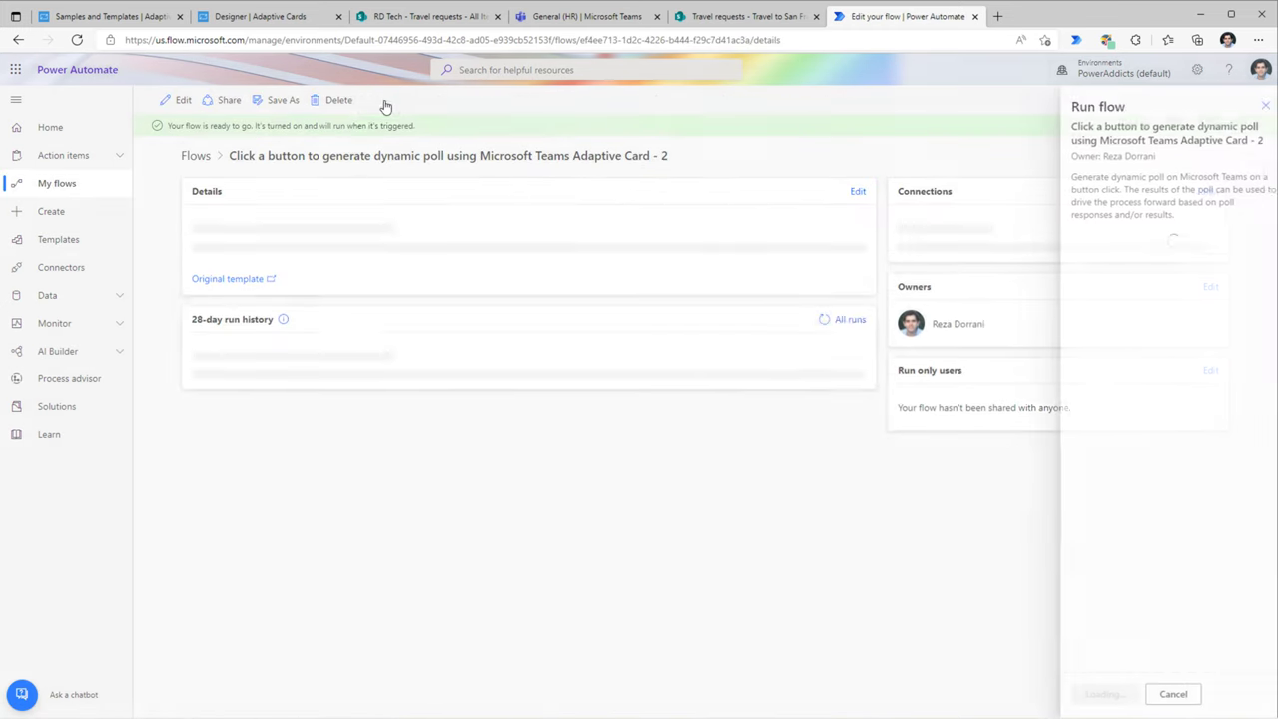
click(1095, 694)
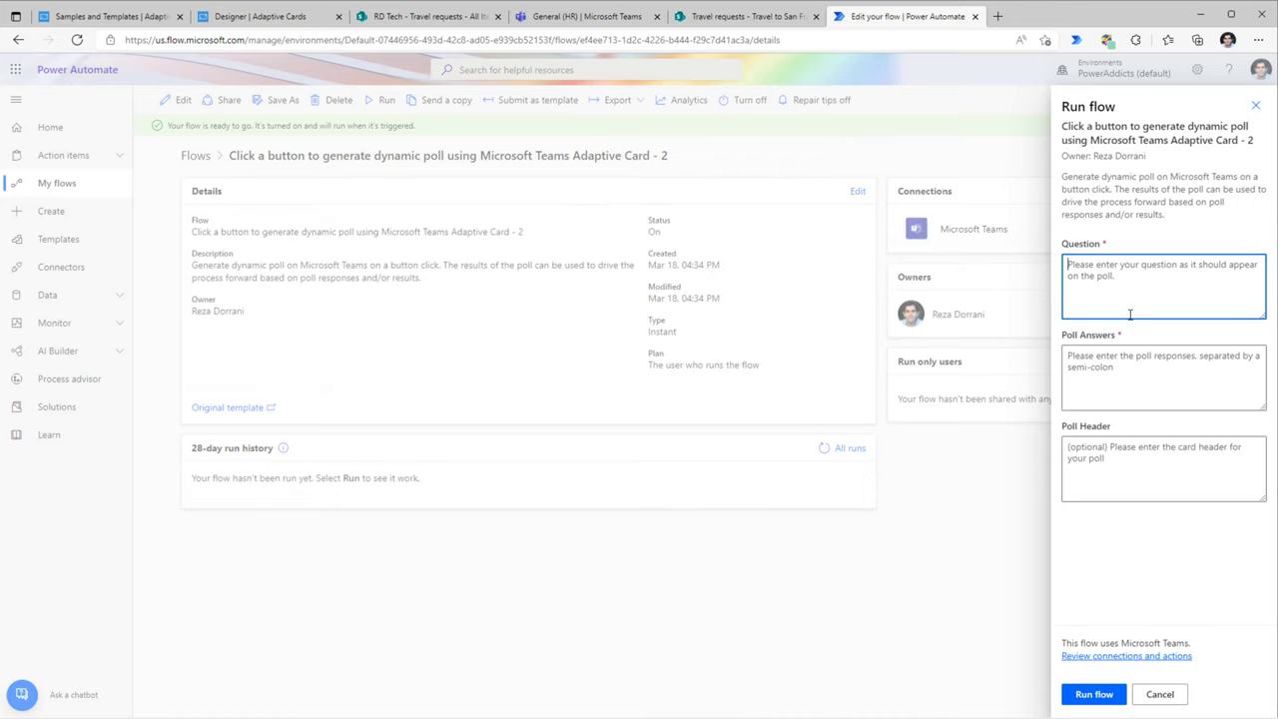
text(Event Feedback?)
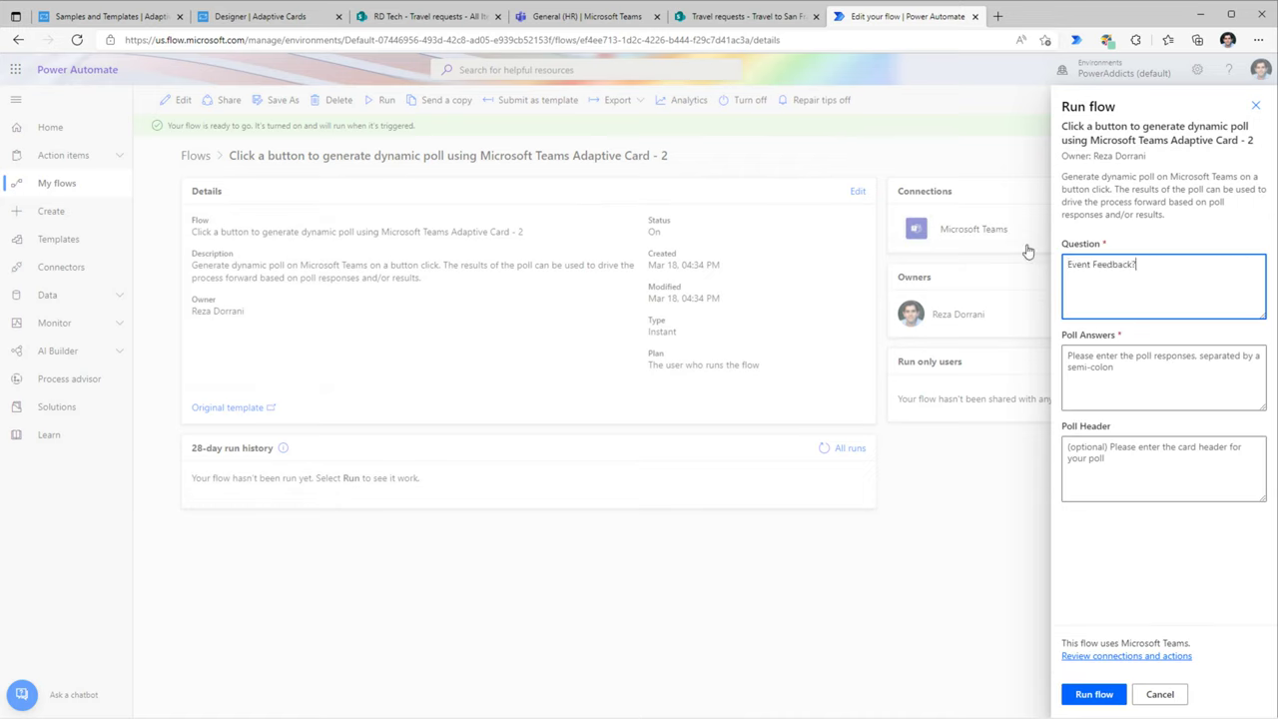
click(1111, 374)
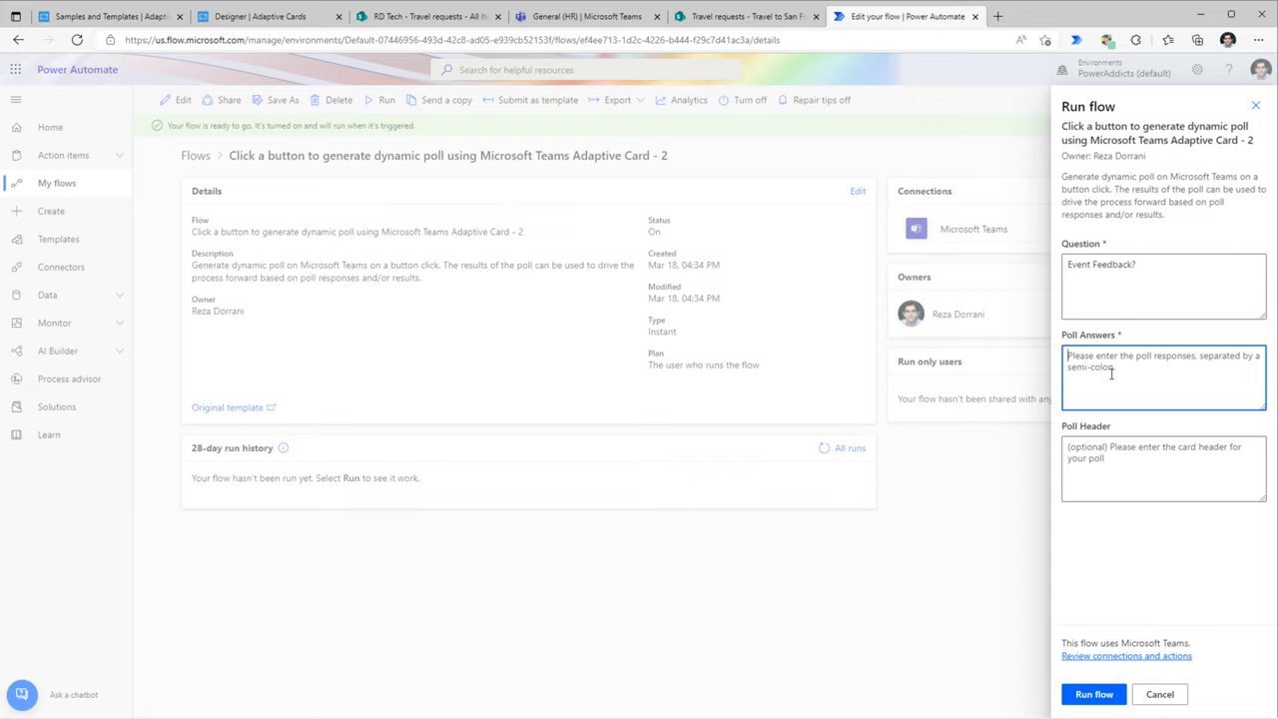
text(Ok)
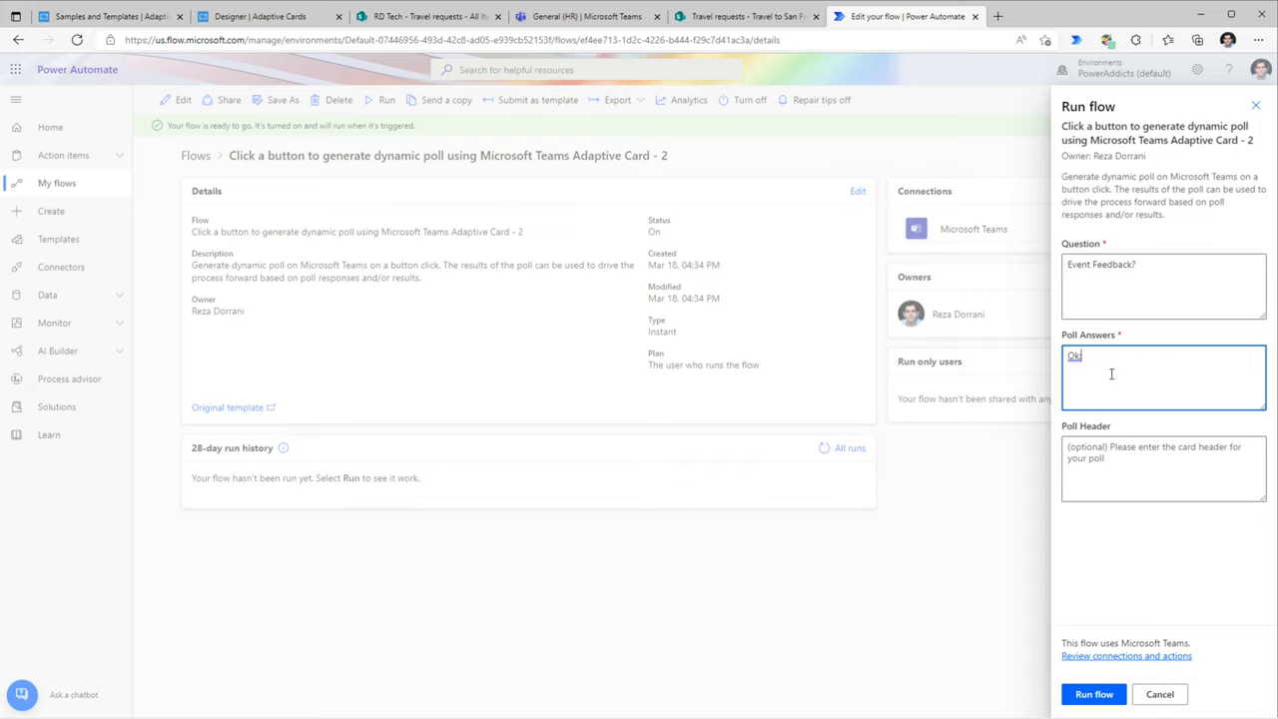
text(;Good;Bad;Great 👍)
click(1135, 459)
text(HR Team event feedback!!!)
click(1098, 693)
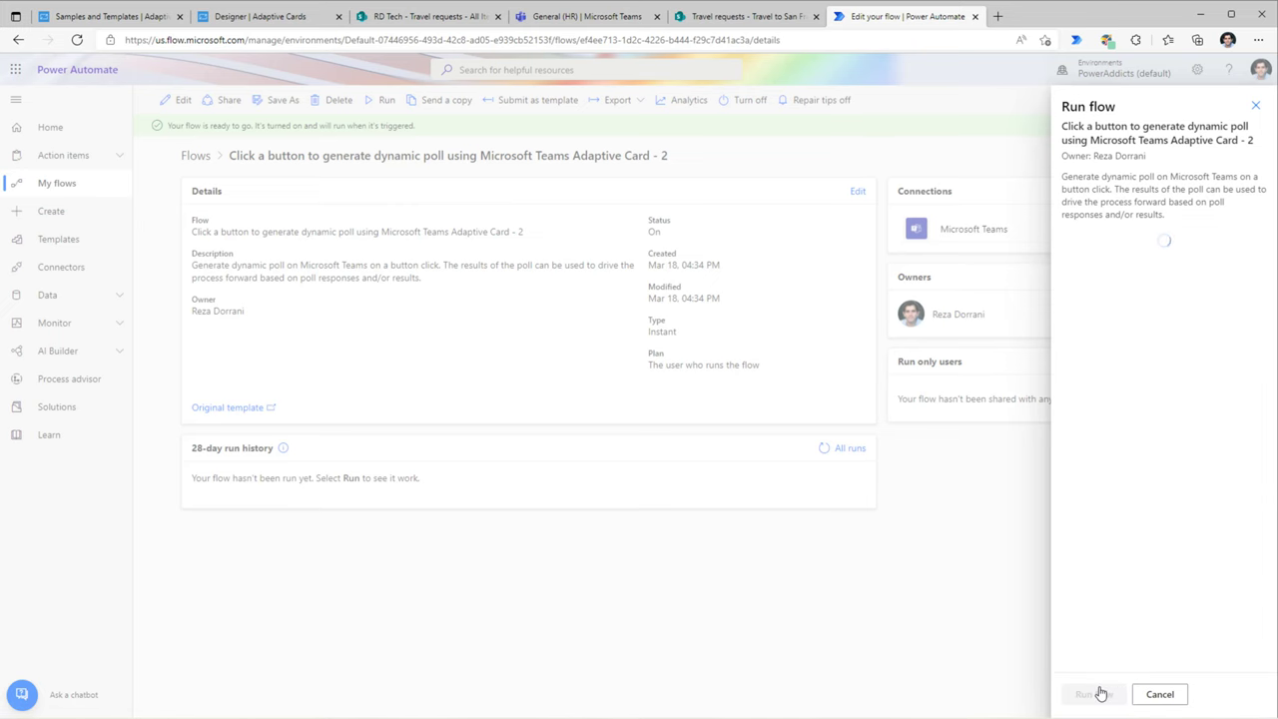
click(1100, 693)
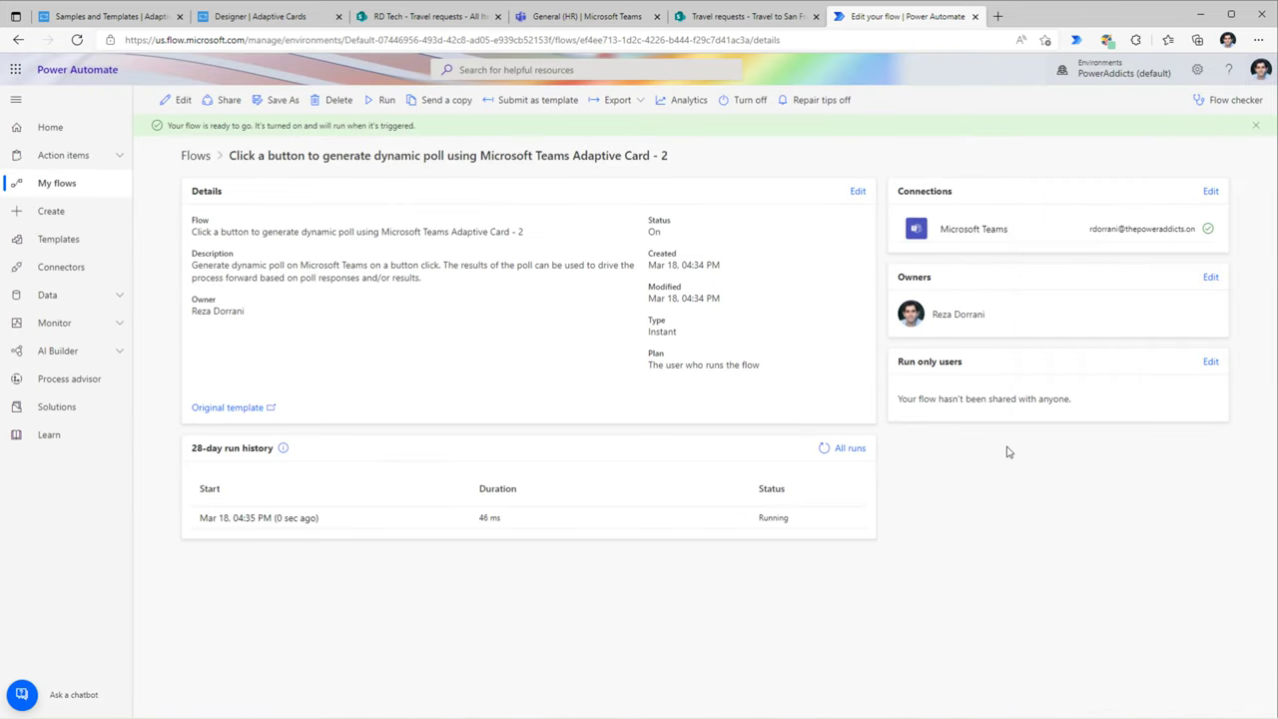
Switch to the other Teams window, choose Good in the HR event feedback poll, and repeatedly show and hide its comment field.
key(alt+Tab)
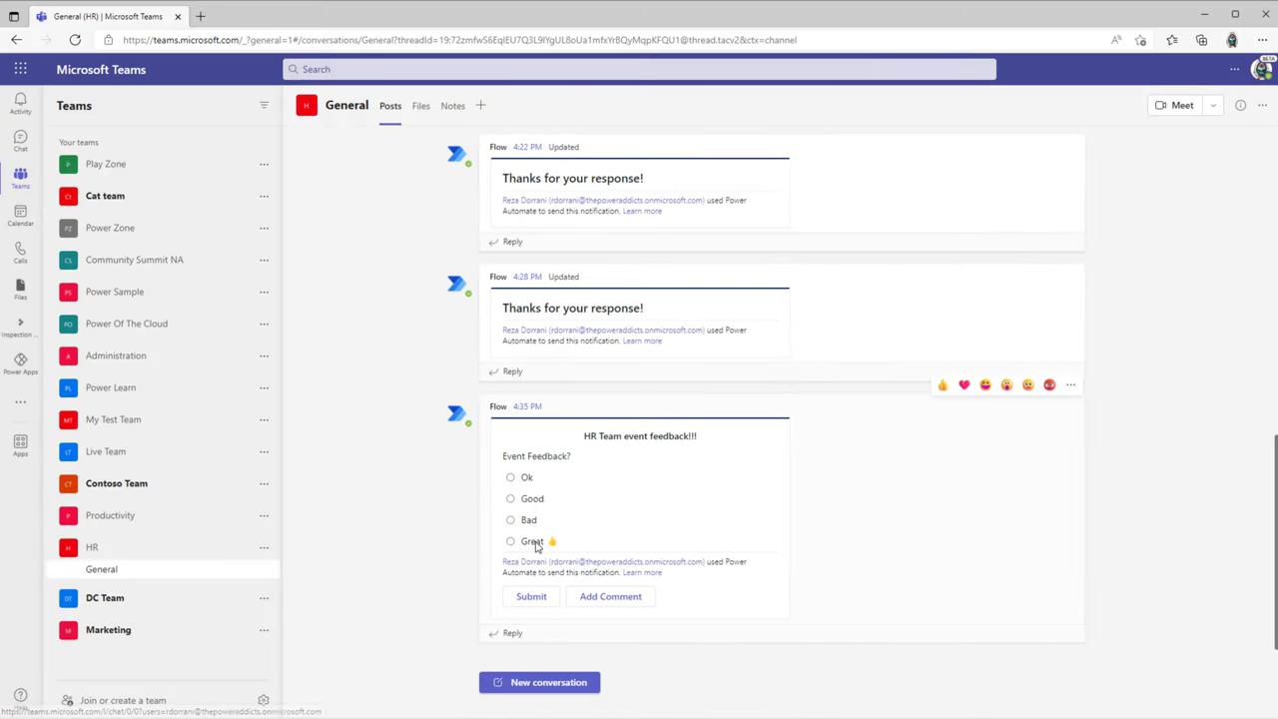
click(510, 498)
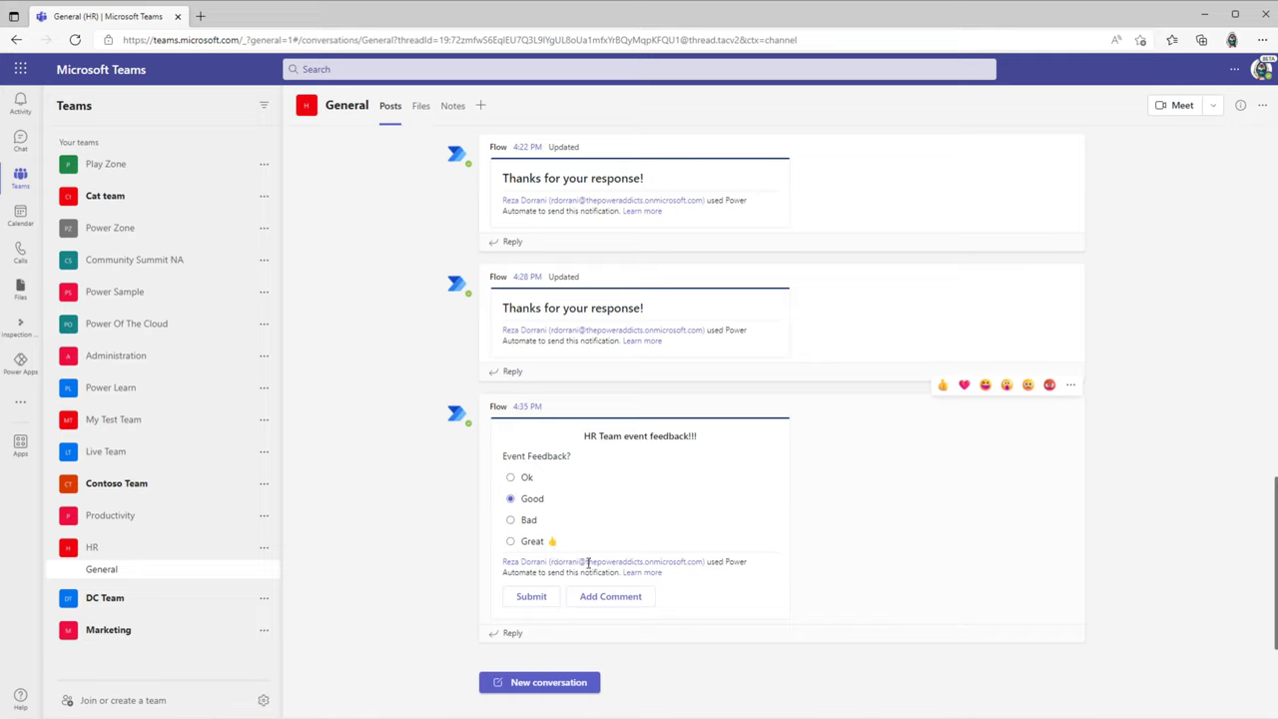
click(614, 599)
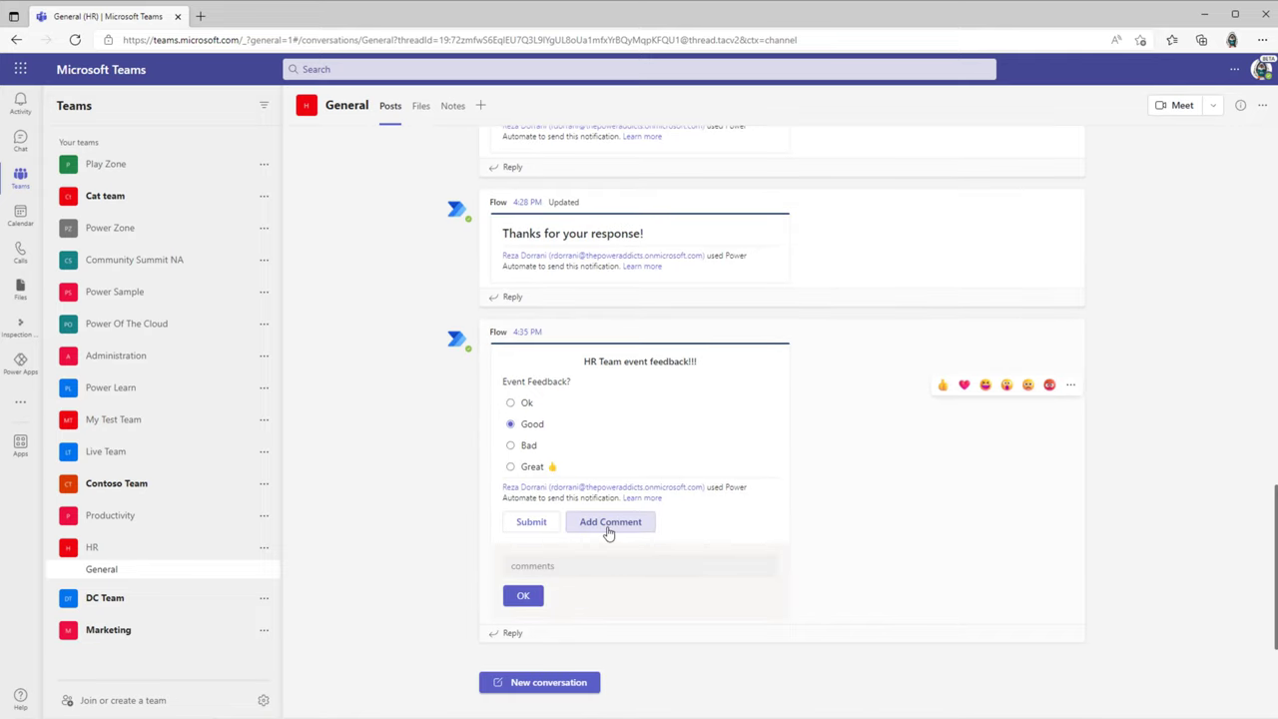
click(609, 533)
click(613, 597)
click(599, 529)
click(613, 599)
click(607, 523)
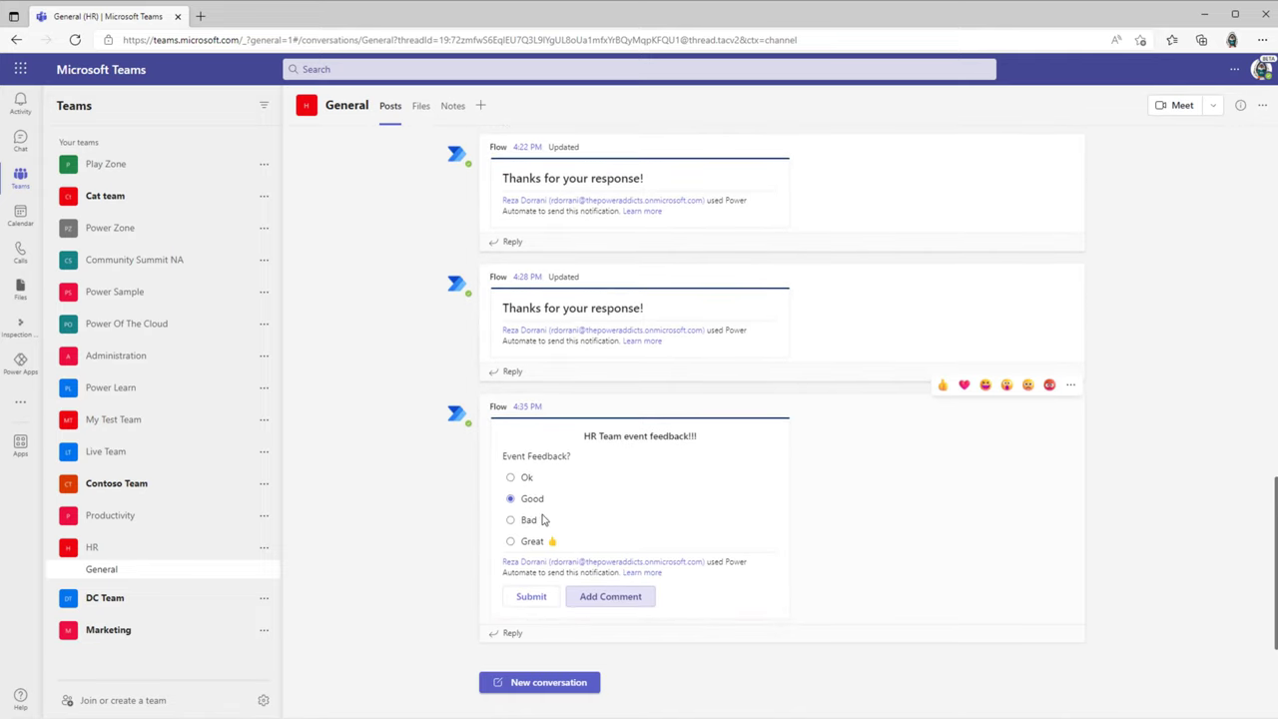
Submit Great 👍 as the event feedback answer, and check the Flow bot's chat in the first Teams window.
click(511, 541)
click(539, 597)
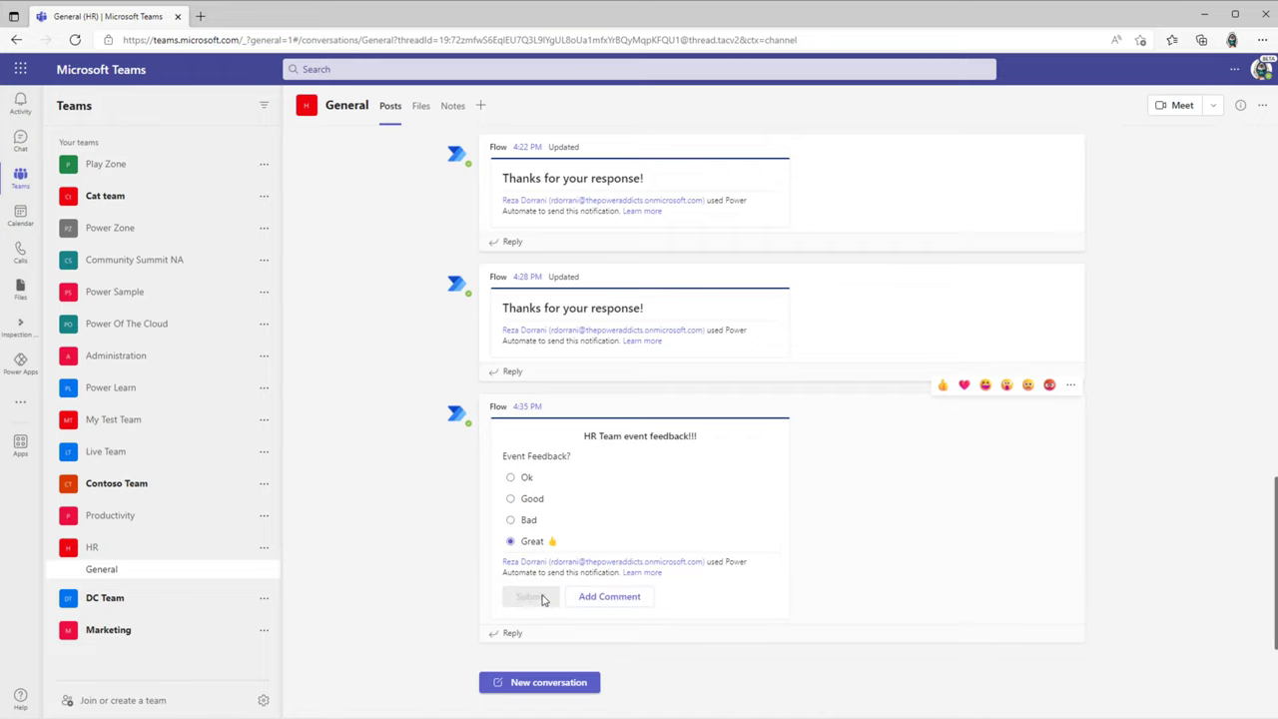
click(1205, 14)
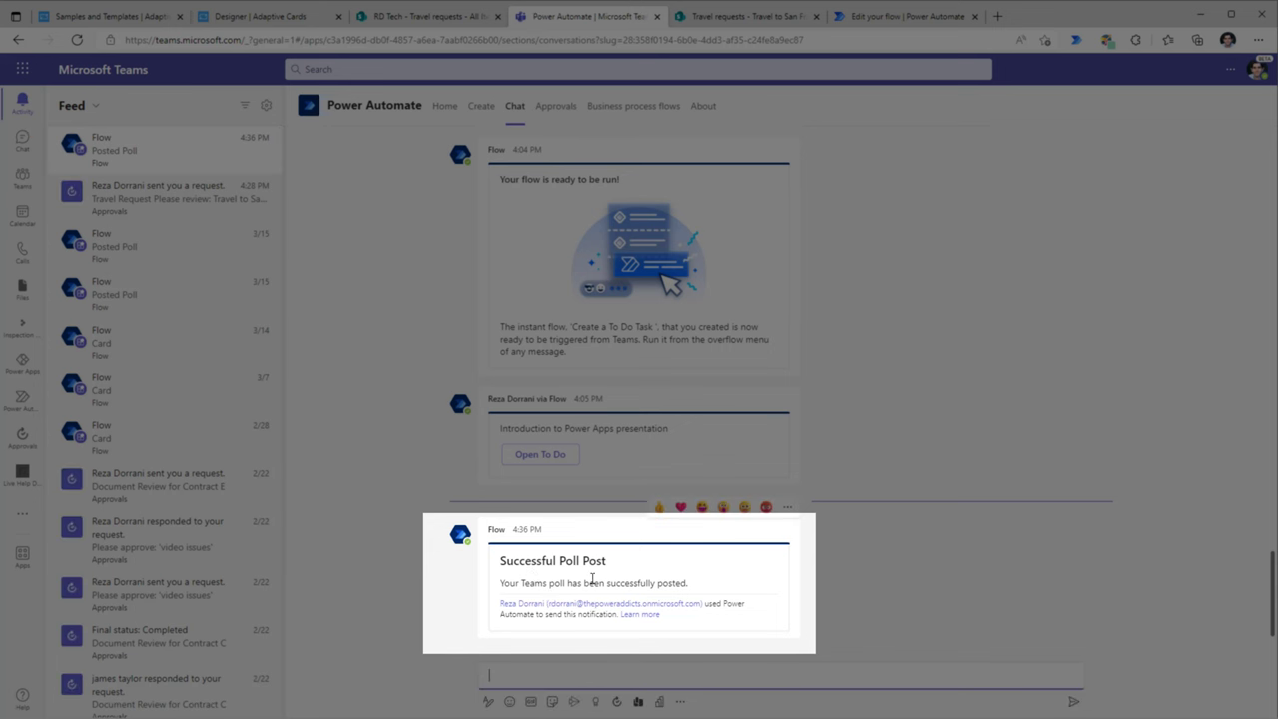
scroll(629, 539, up, 10)
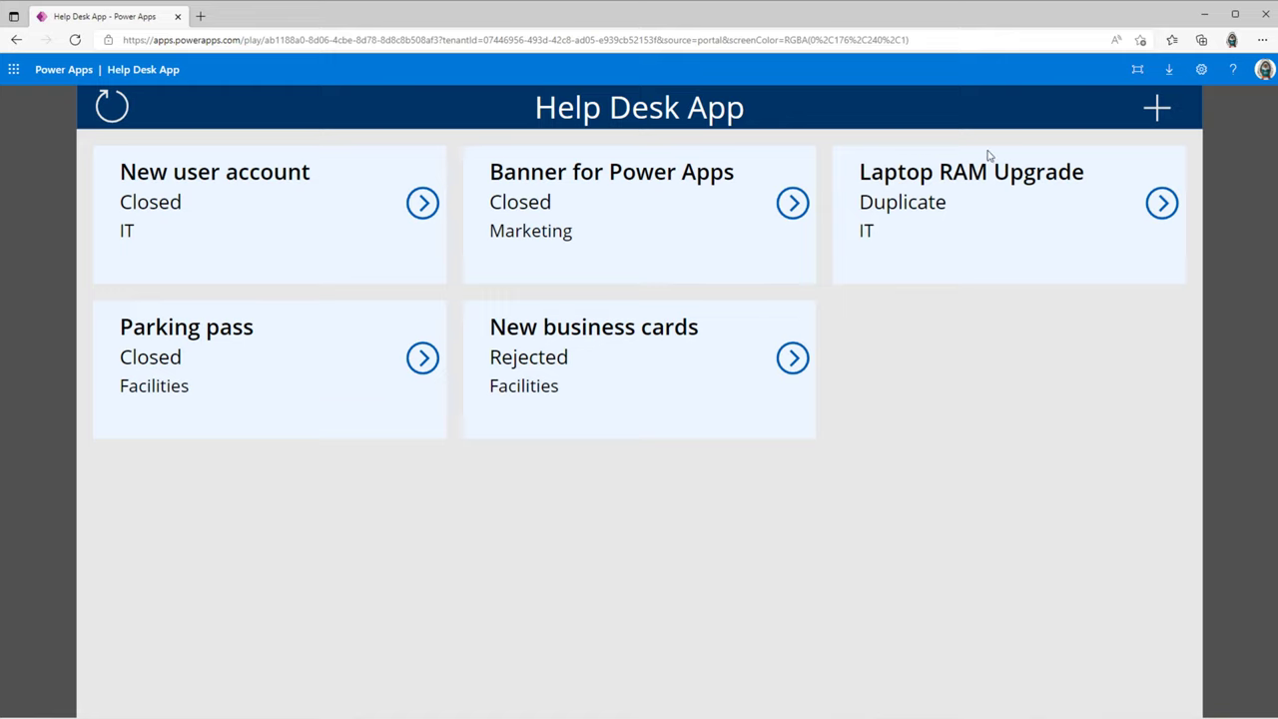
Create and save a help desk ticket titled and described "Need ID Card": High priority, Facilities, due 3/18/2022, request type New User.
click(1154, 108)
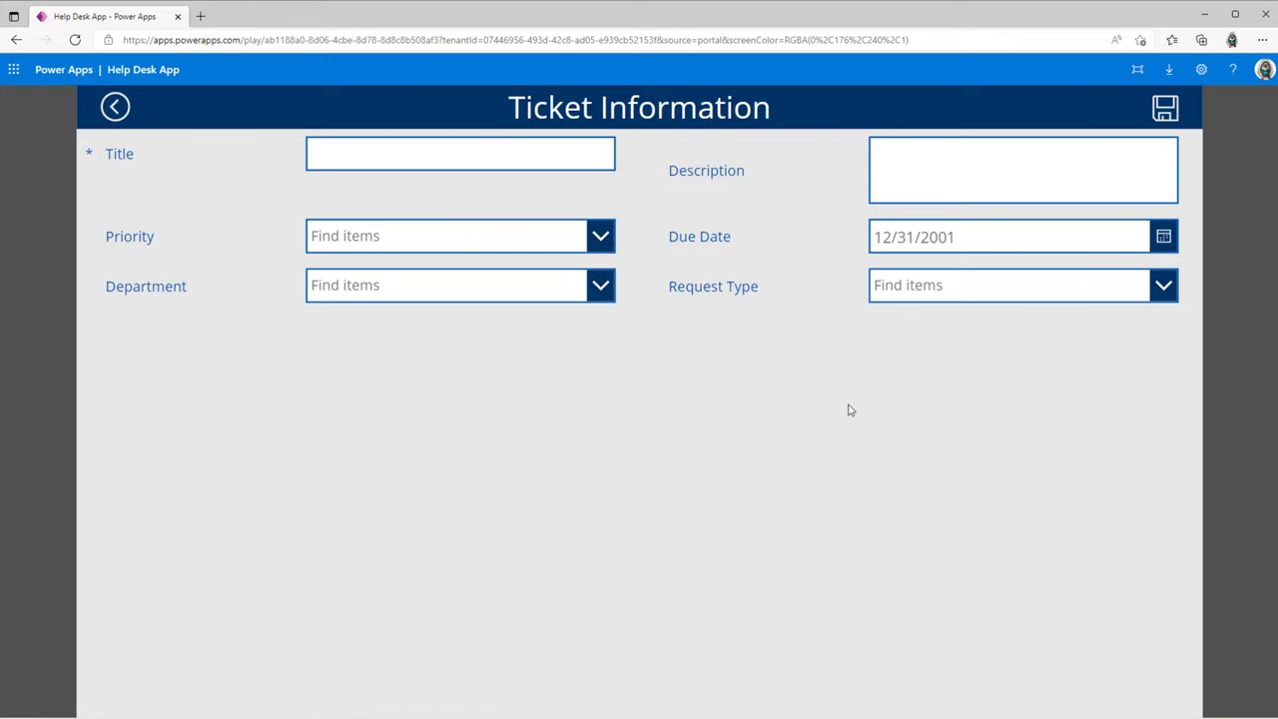
click(454, 157)
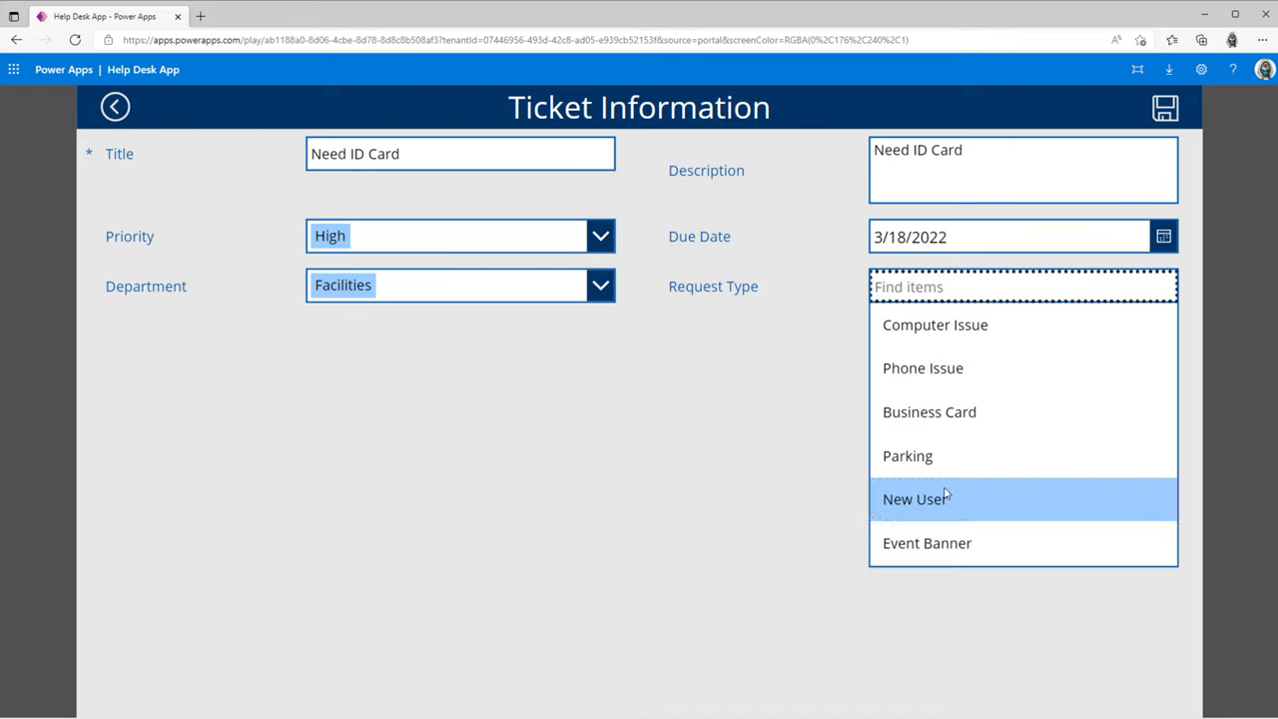
click(947, 496)
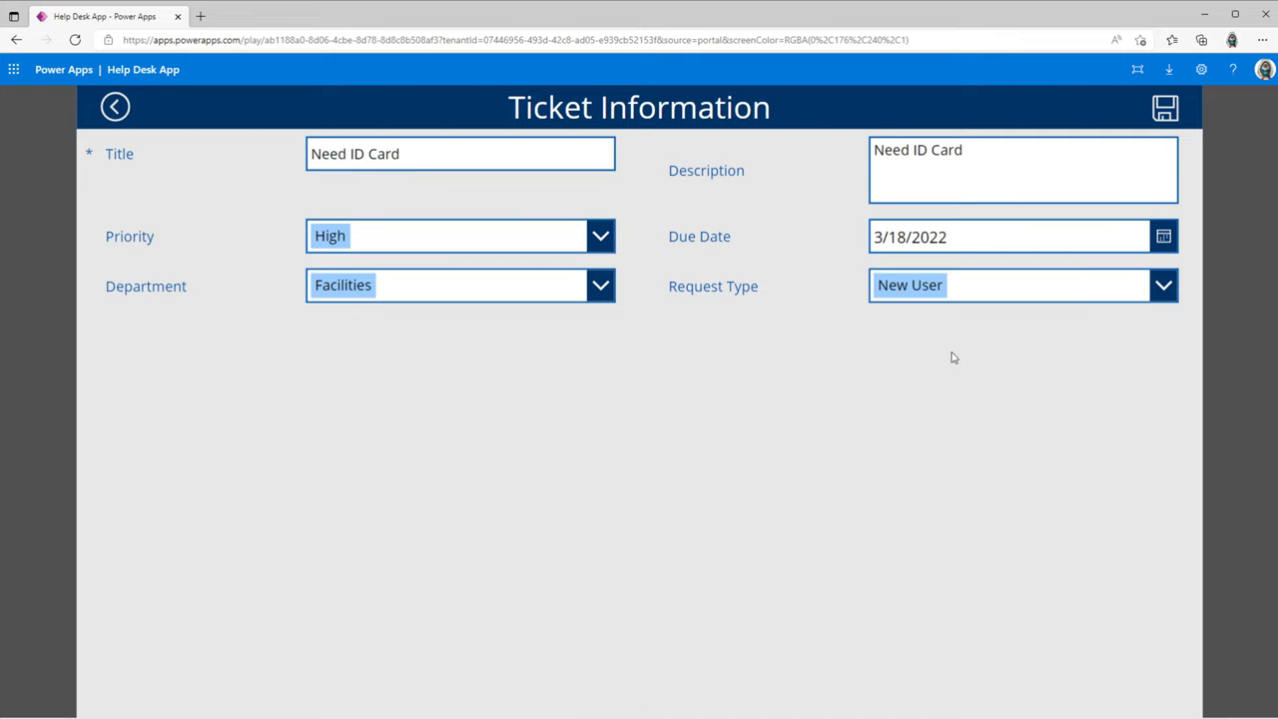
click(1155, 116)
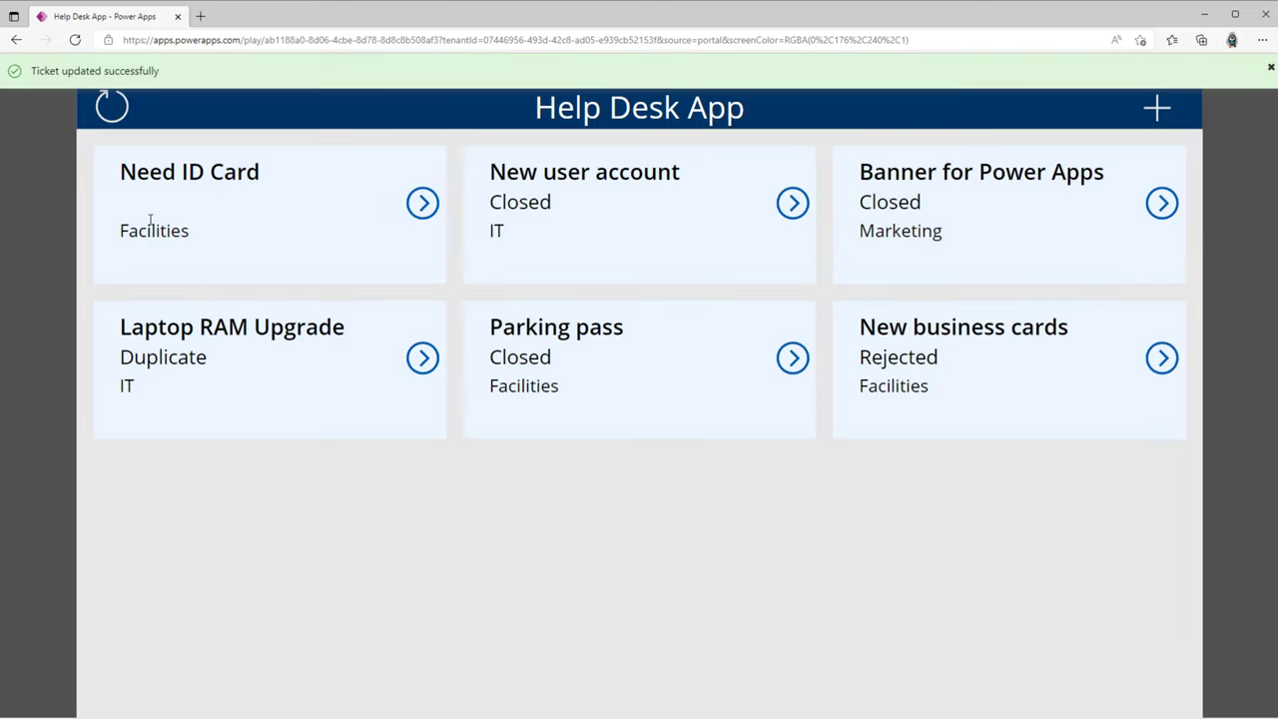
Switch to Teams, view the ticket details linked from the Need ID Card adaptive card, and return to the Flow bot's chat.
key(alt+Tab)
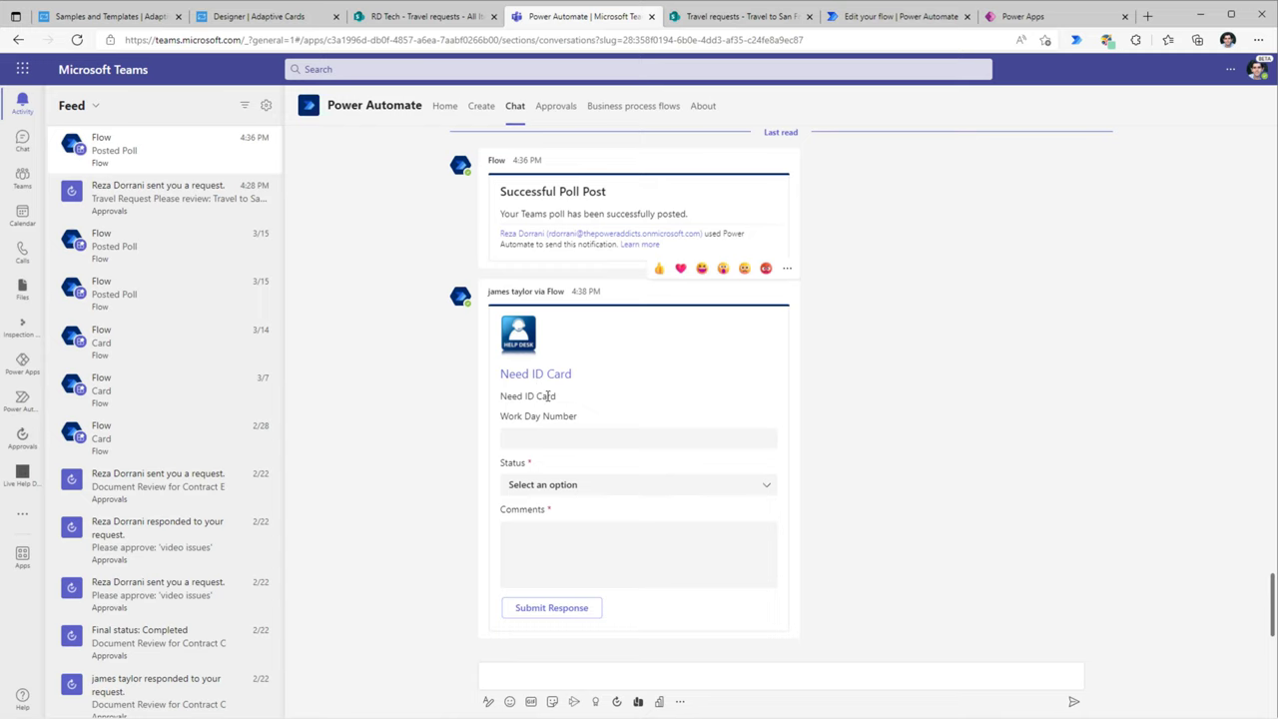
click(547, 376)
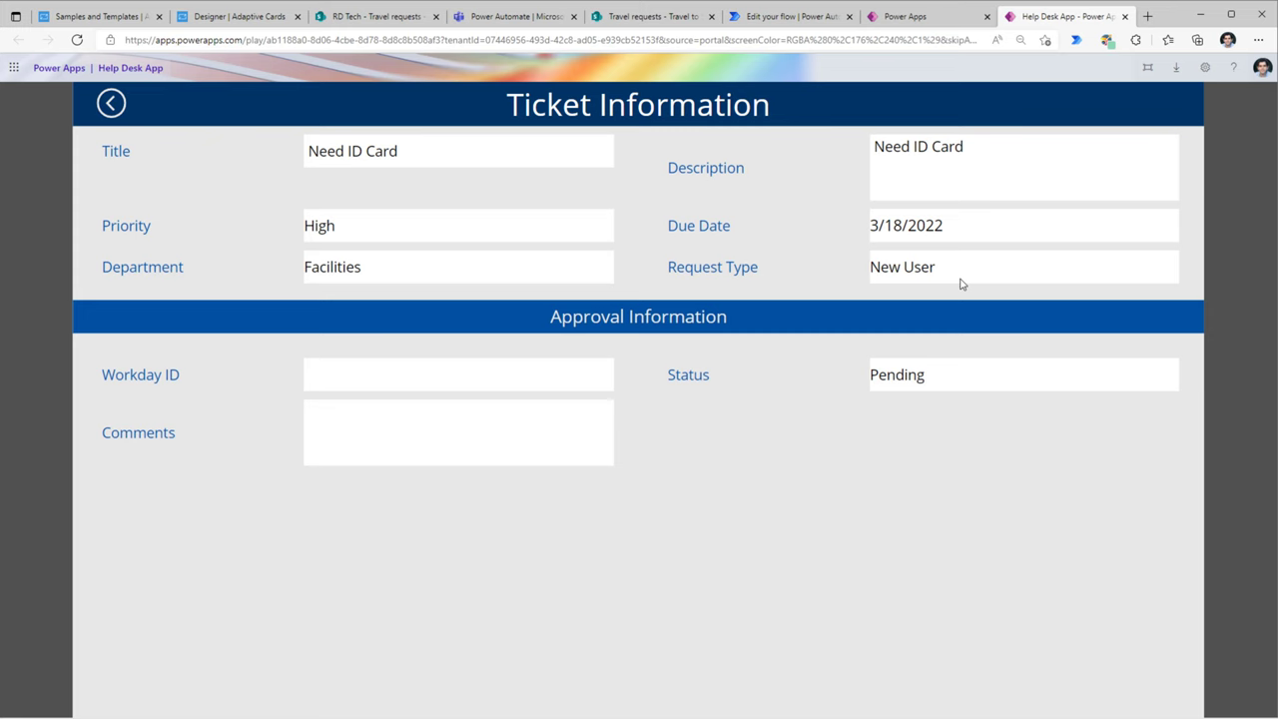
click(502, 16)
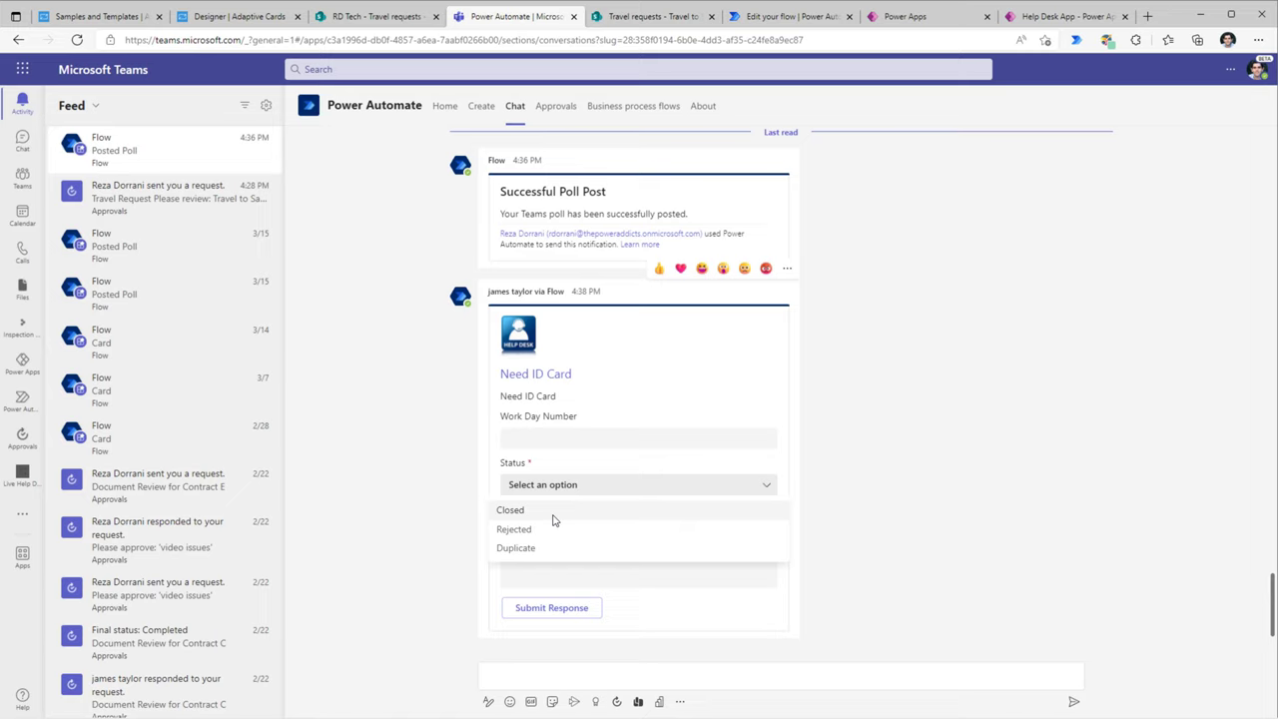
Submit the Need ID Card response with a Work Day Number, status Closed and comment "Done".
click(553, 510)
click(561, 536)
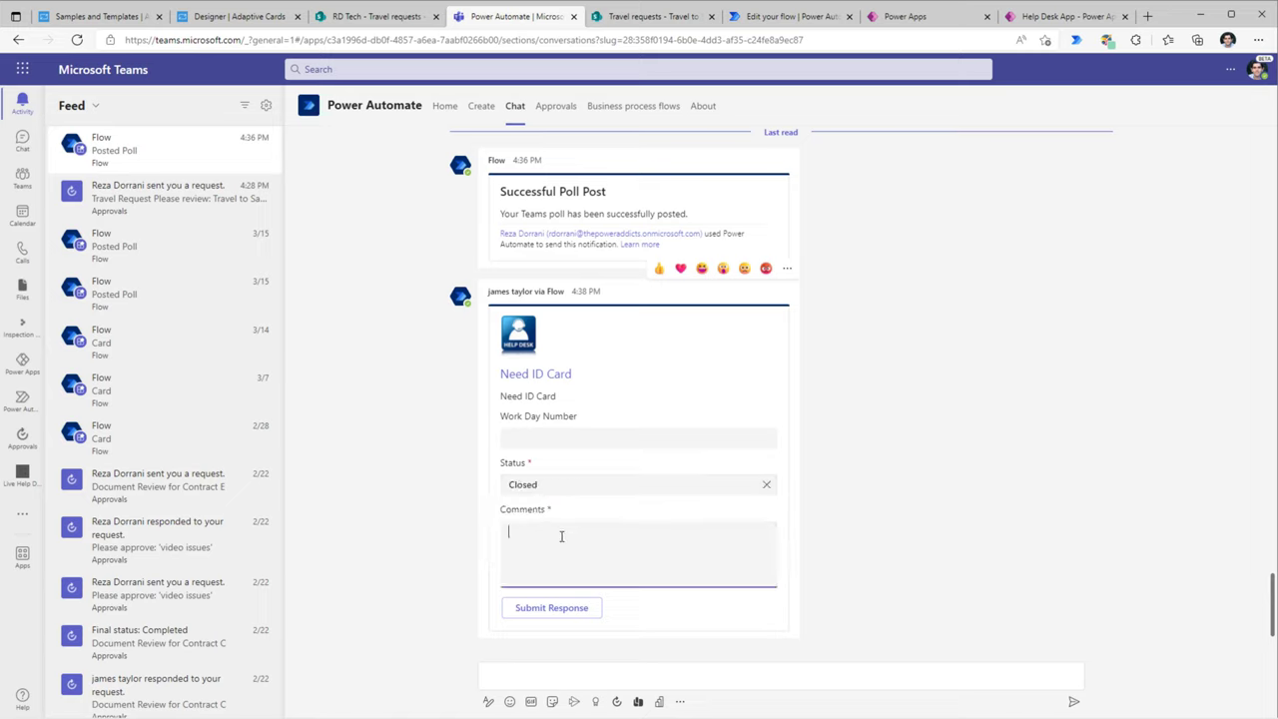
text(Done)
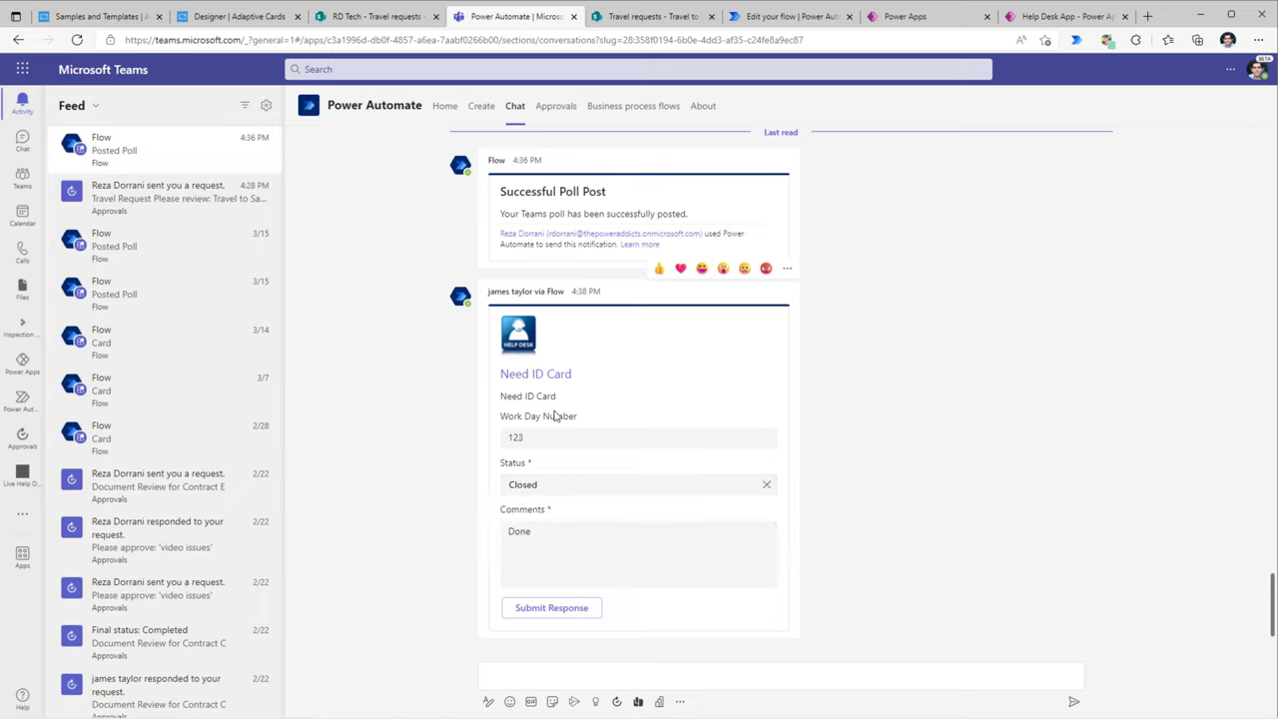
click(575, 615)
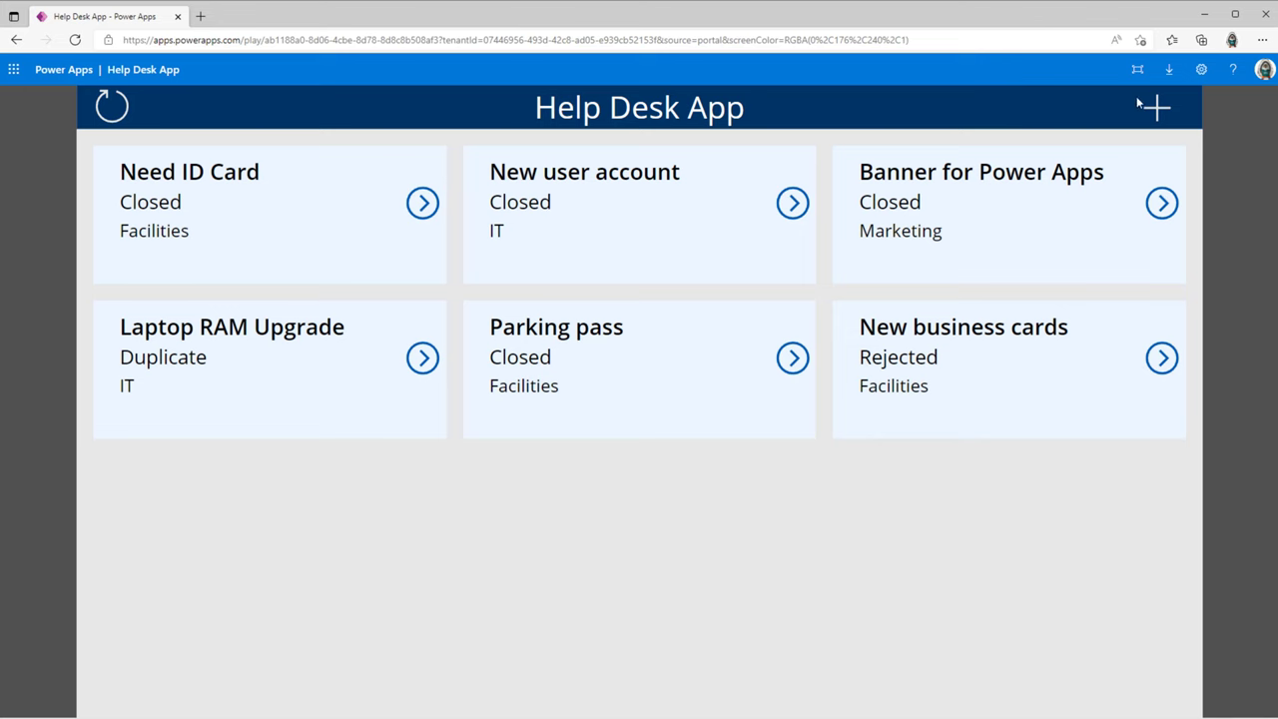
Check the Need ID Card ticket's status in the Help Desk App and open its details.
double_click(153, 202)
click(419, 202)
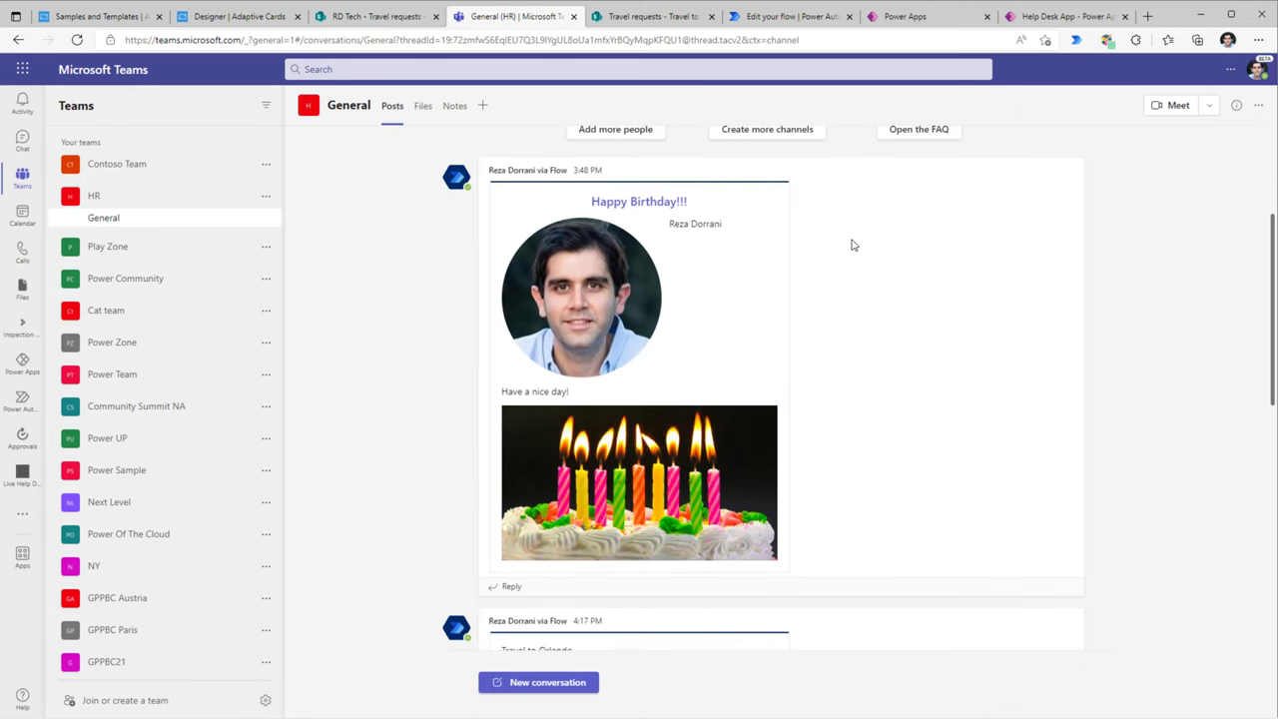
scroll(851, 244, down, 4)
scroll(851, 244, up, 4)
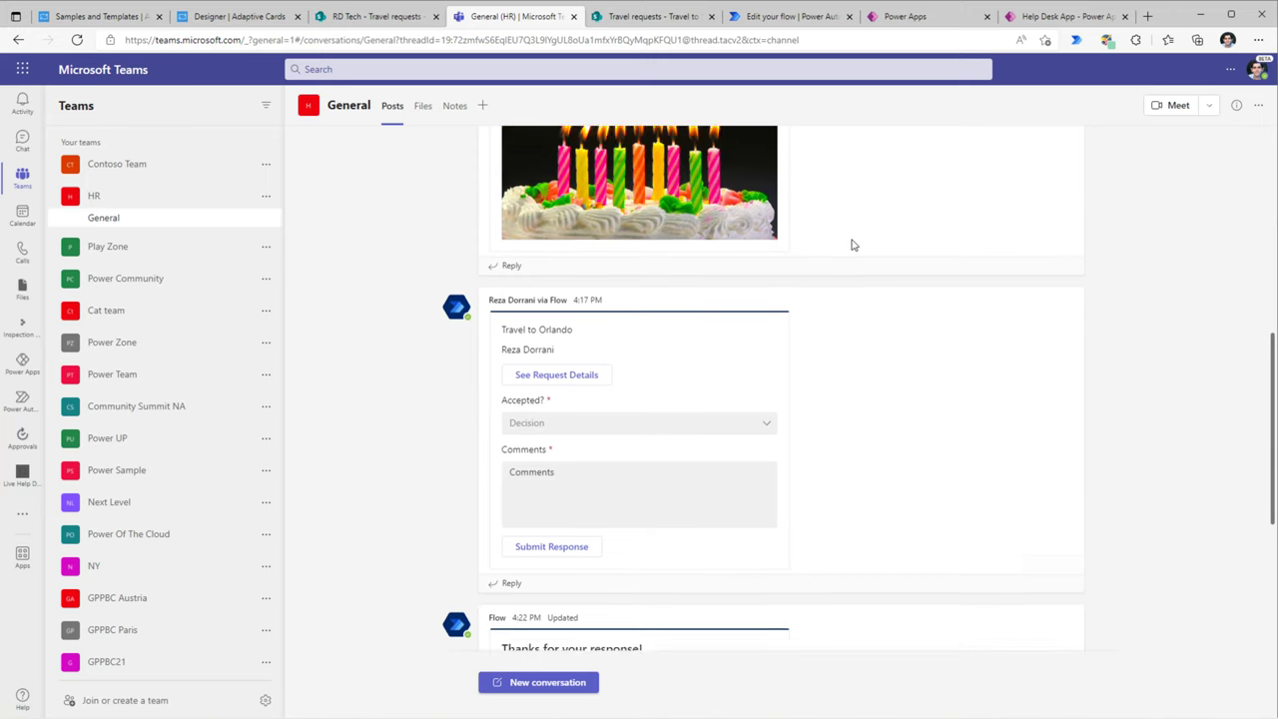
scroll(851, 245, down, 3)
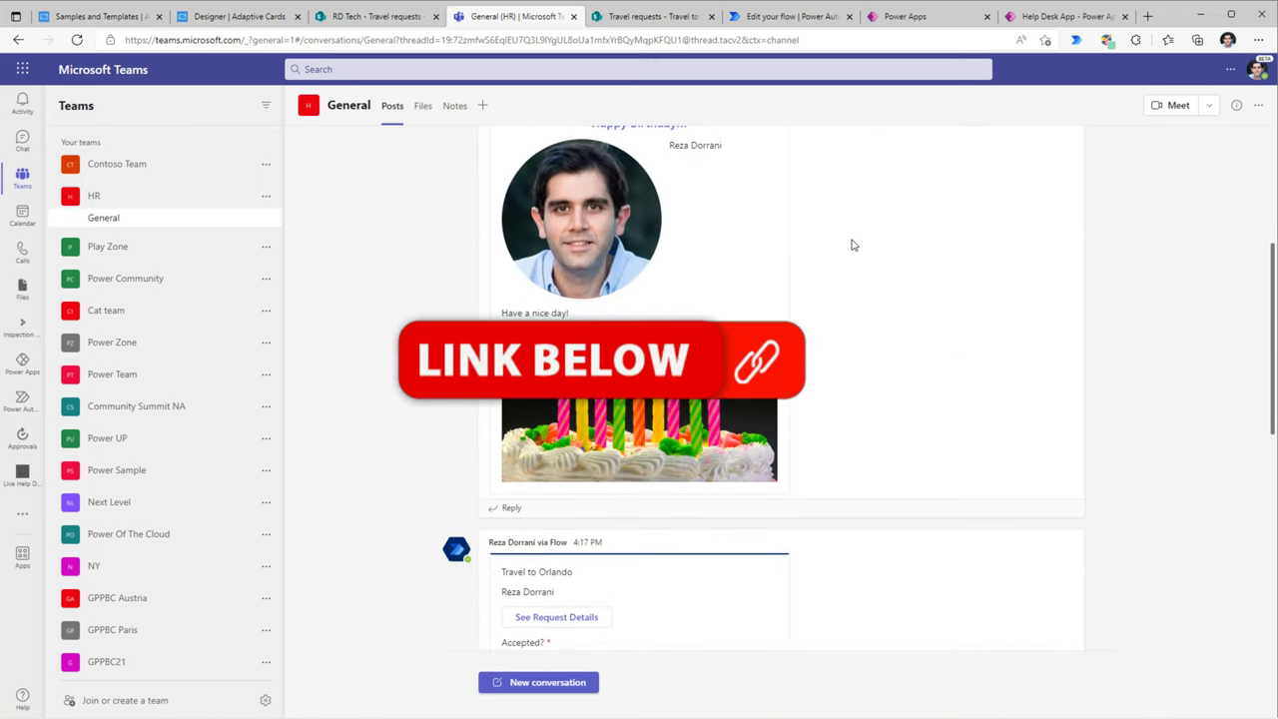
scroll(852, 244, down, 2)
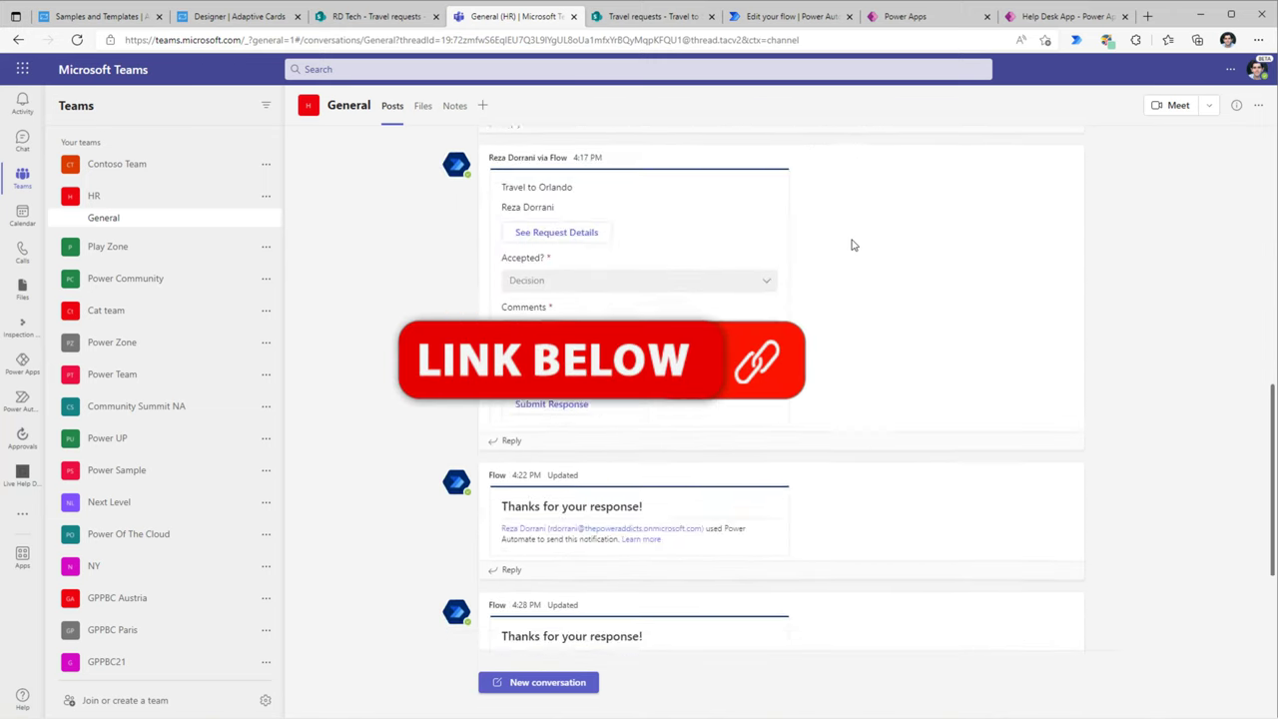